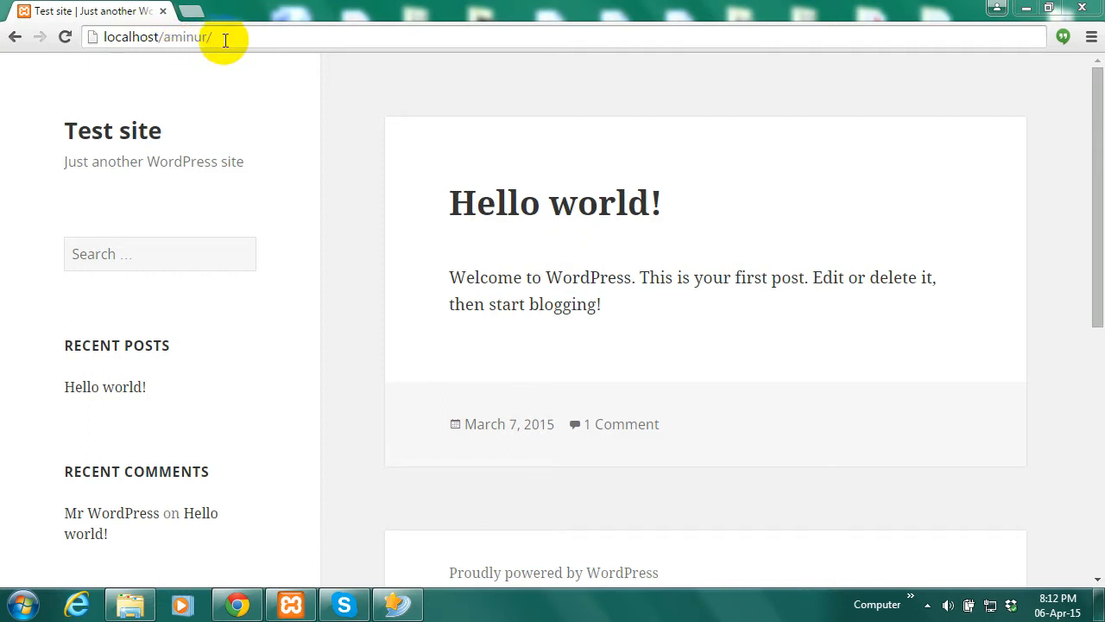
Restore the XAMPP Control Panel to confirm Apache and MySQL are running
click(224, 40)
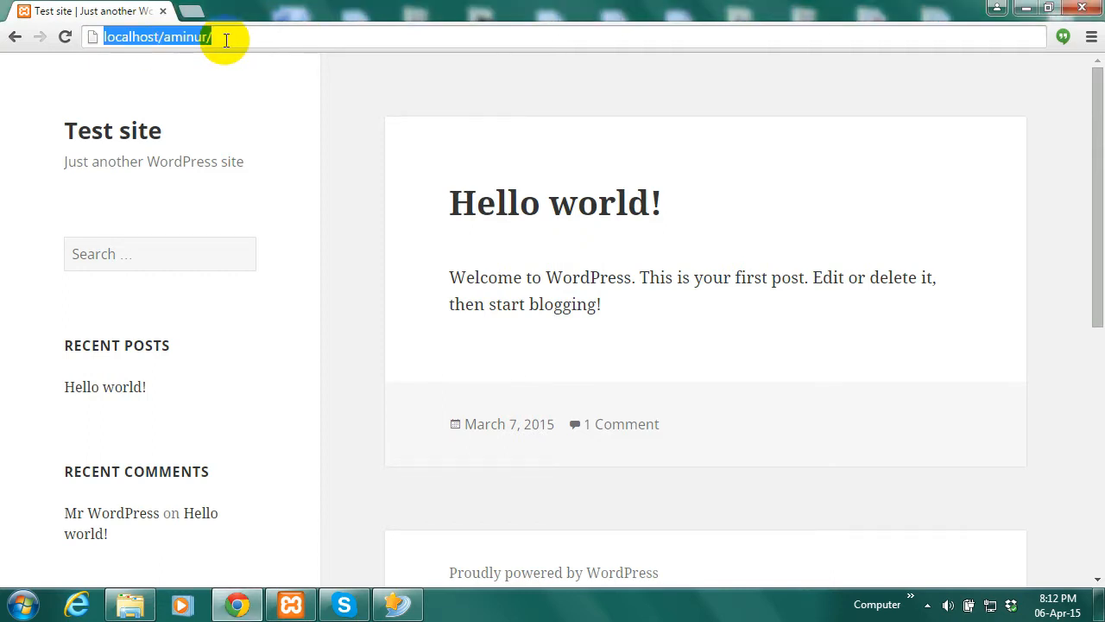
click(228, 39)
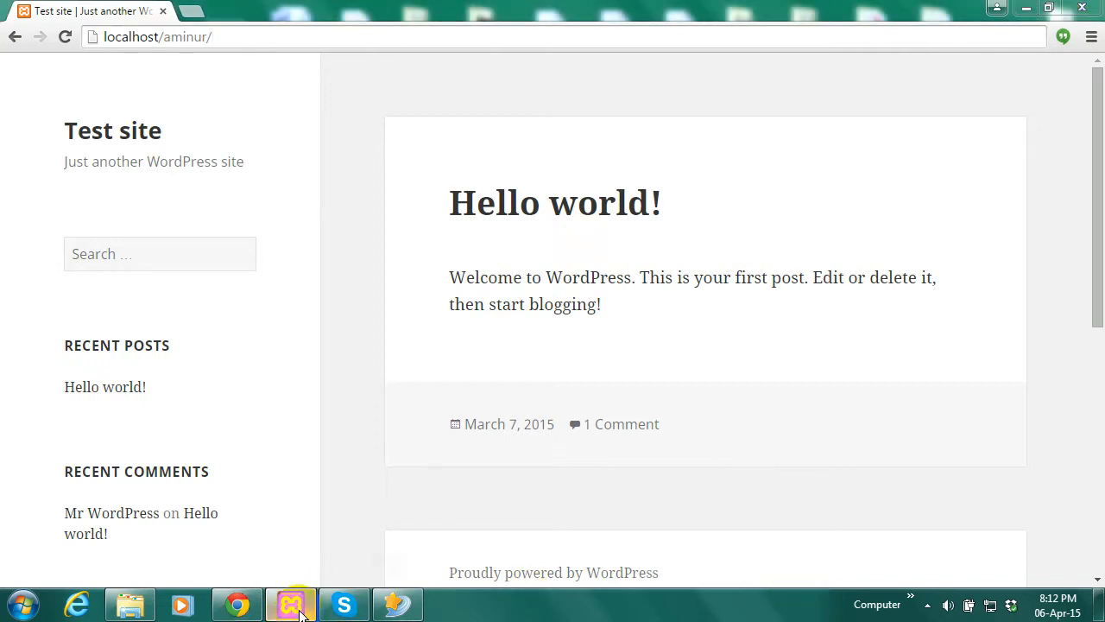
click(292, 606)
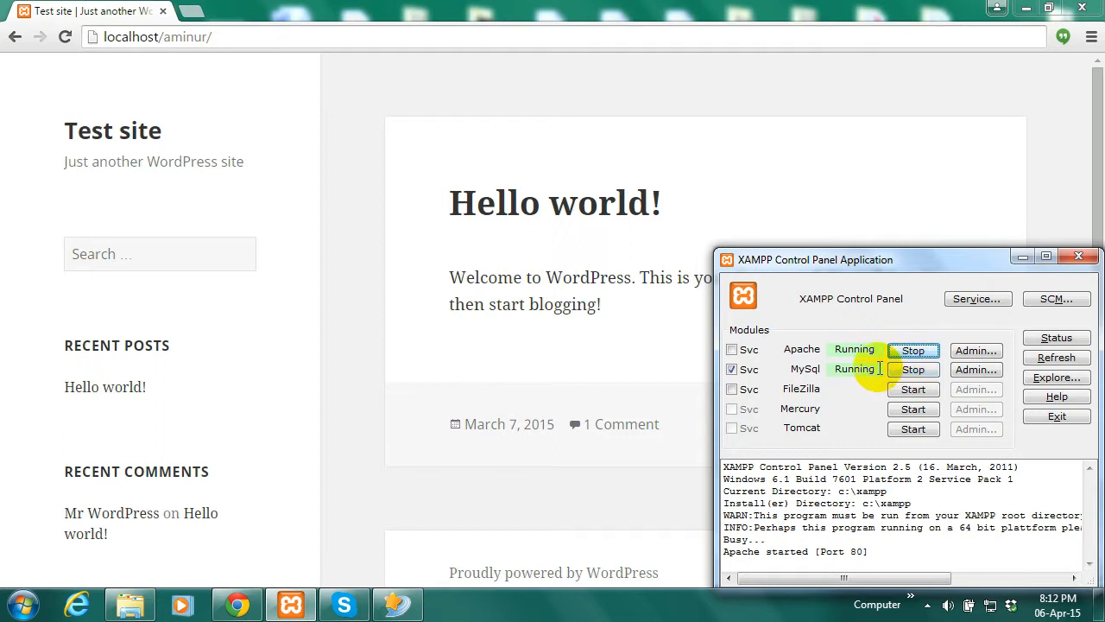
Minimize XAMPP, load localhost/aminur/wp-admin/ and log in with the account password
click(1020, 258)
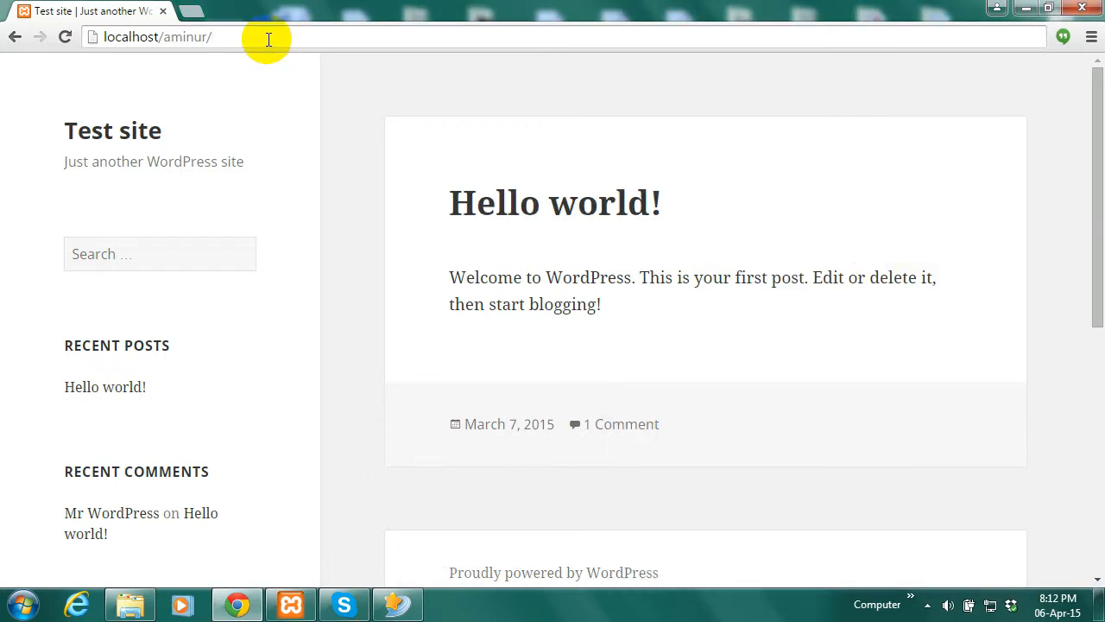
text(wp)
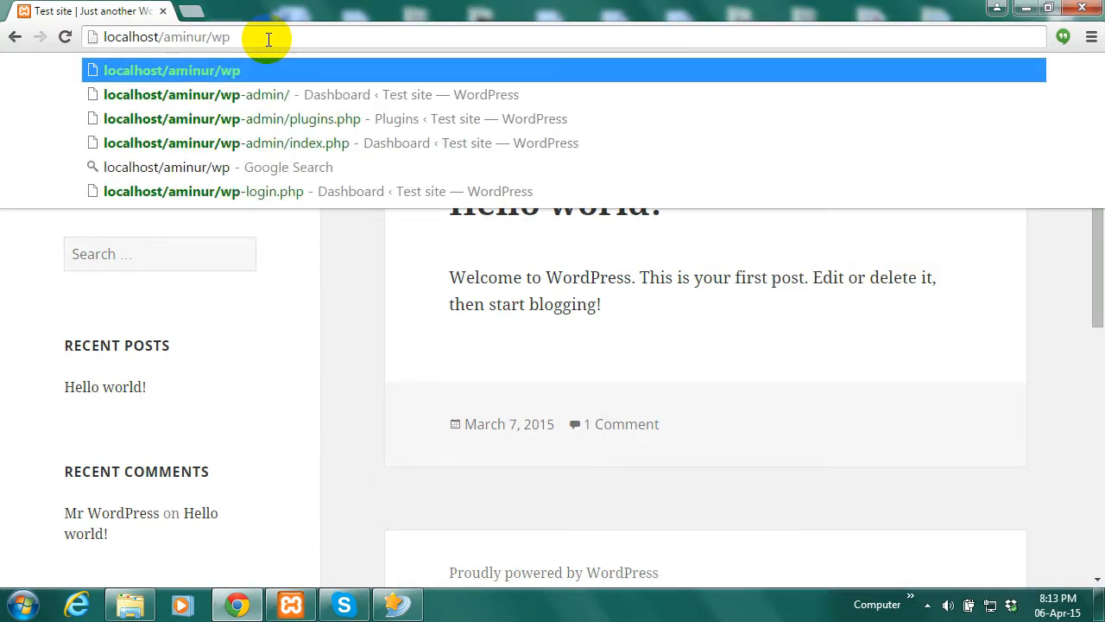
text(-admin)
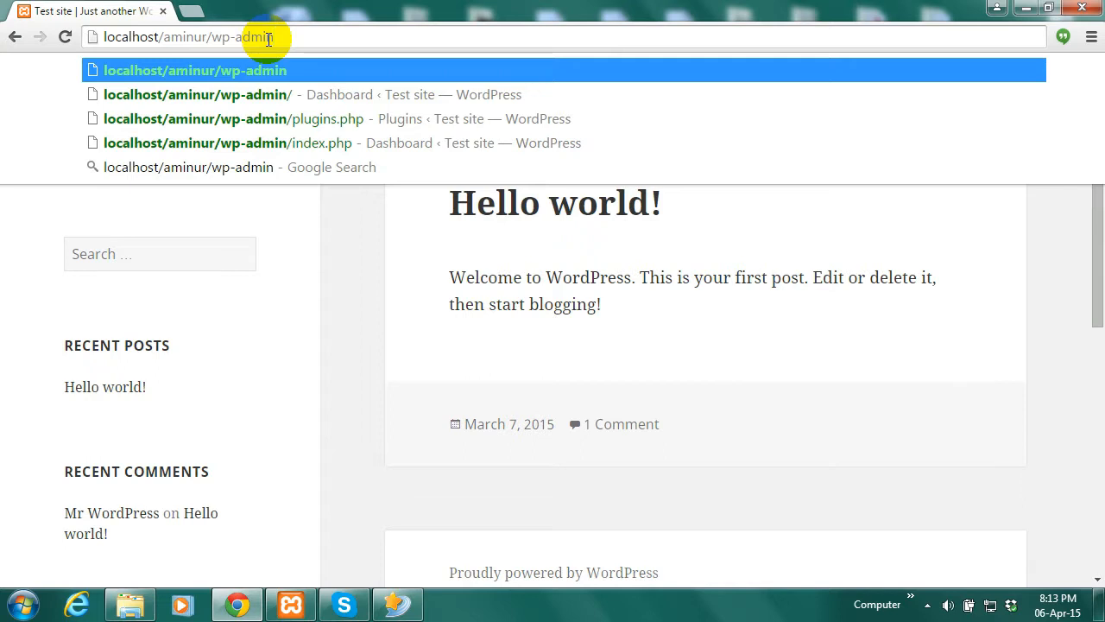
text(/)
key(Return)
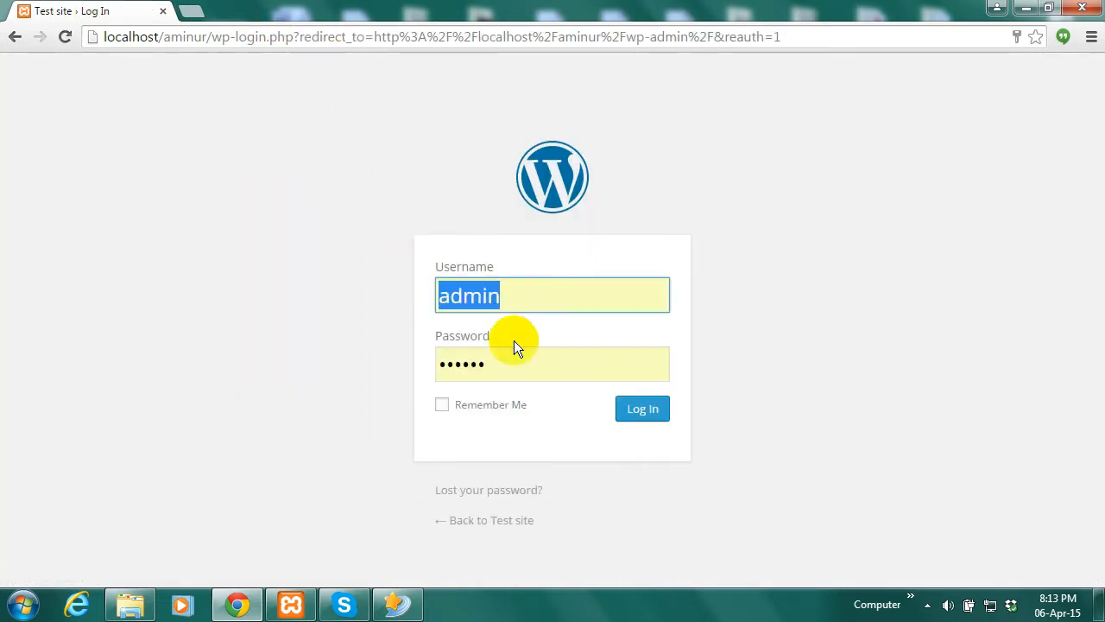
drag(503, 365, 420, 366)
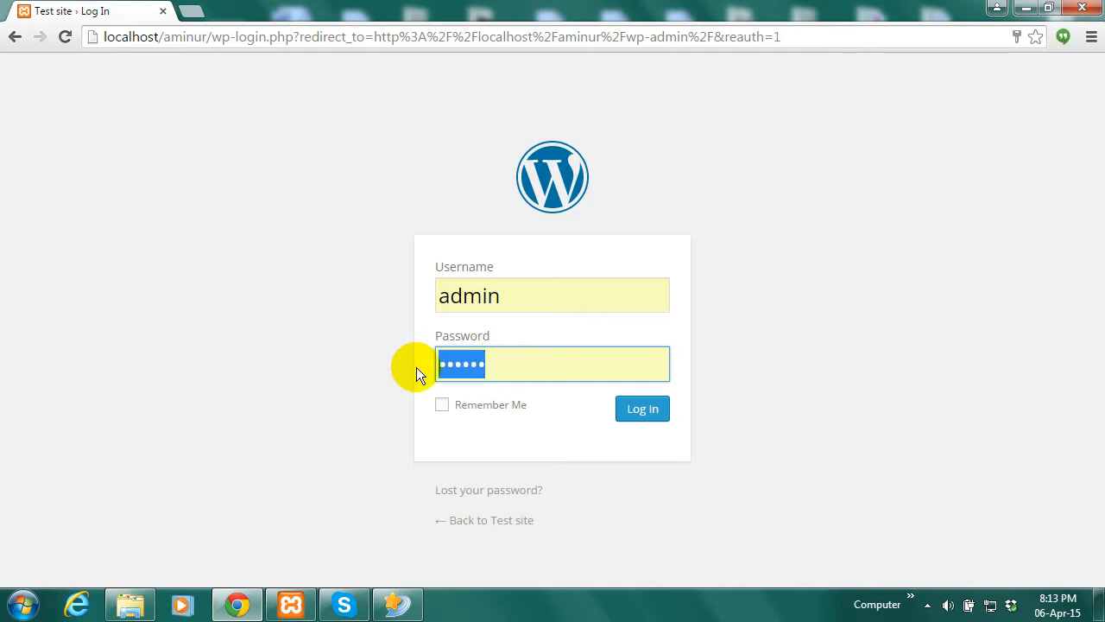
text(••••••)
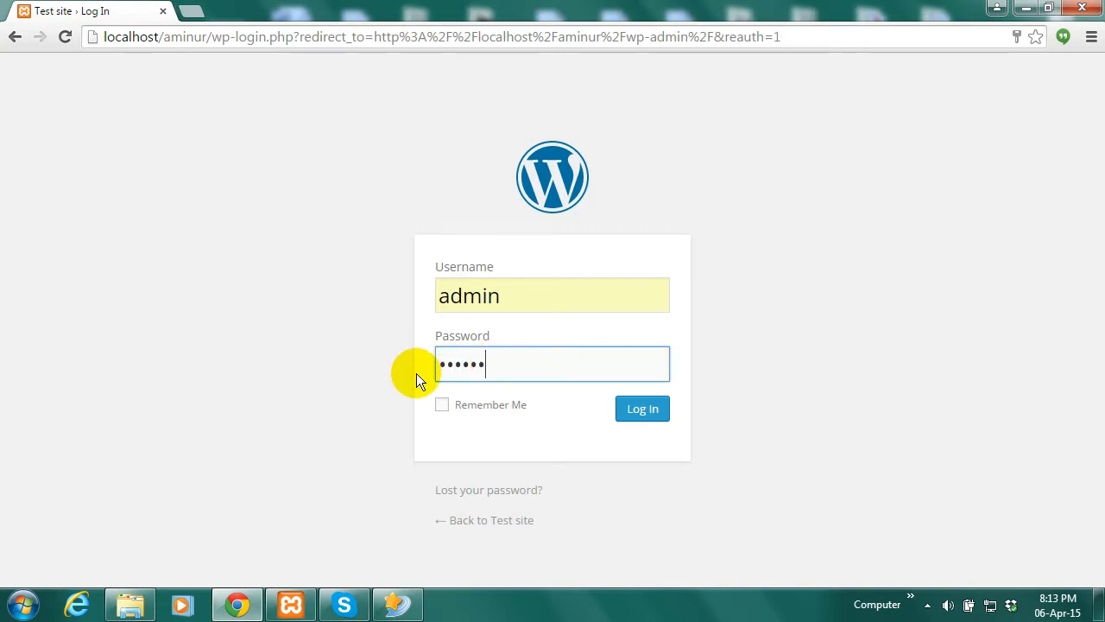
click(649, 410)
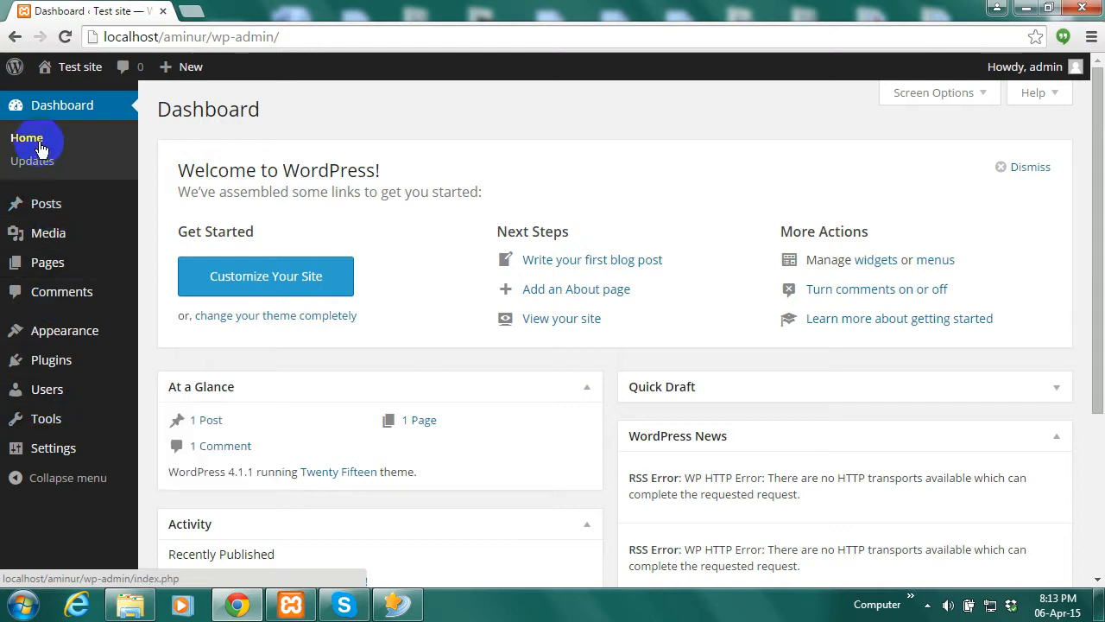
Choose Posts > Add New from the admin sidebar to start a blank post
mouse_move(66, 239)
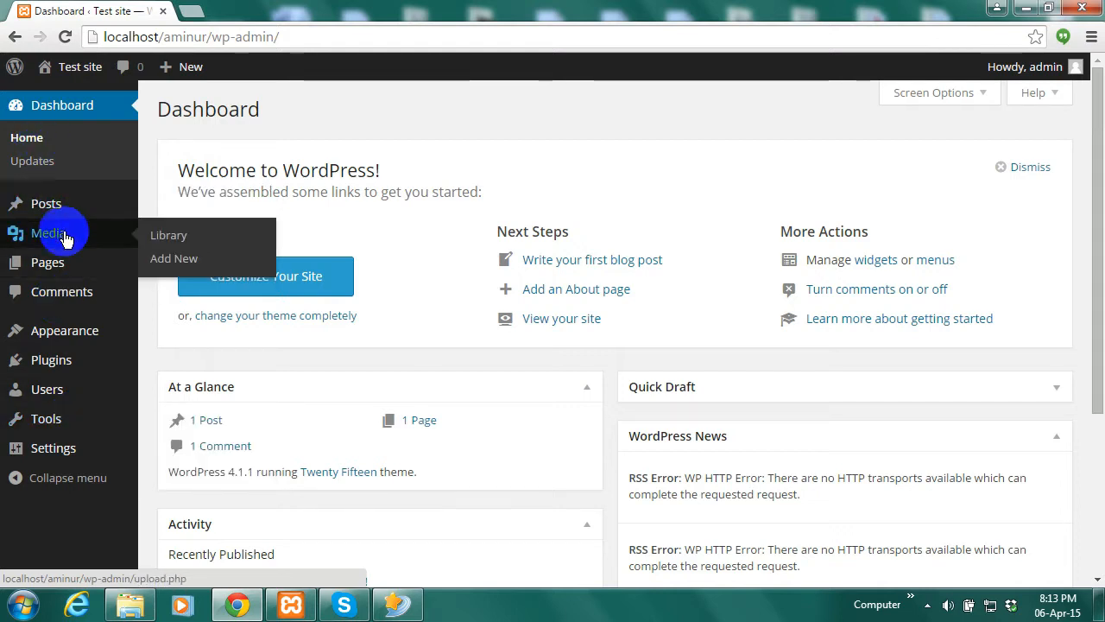
mouse_move(73, 341)
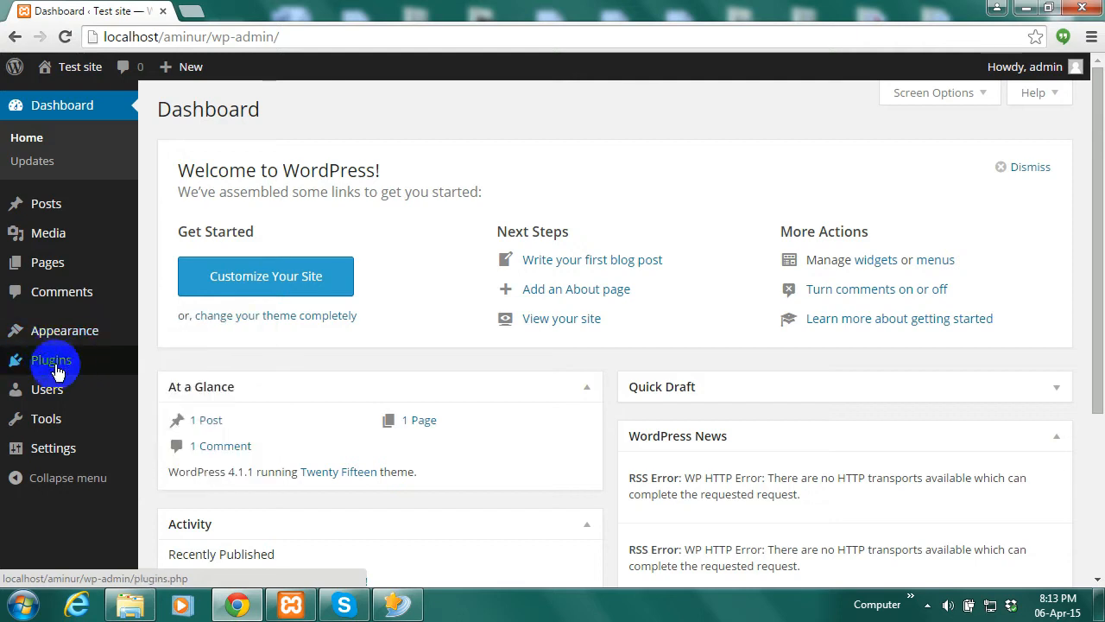
mouse_move(62, 398)
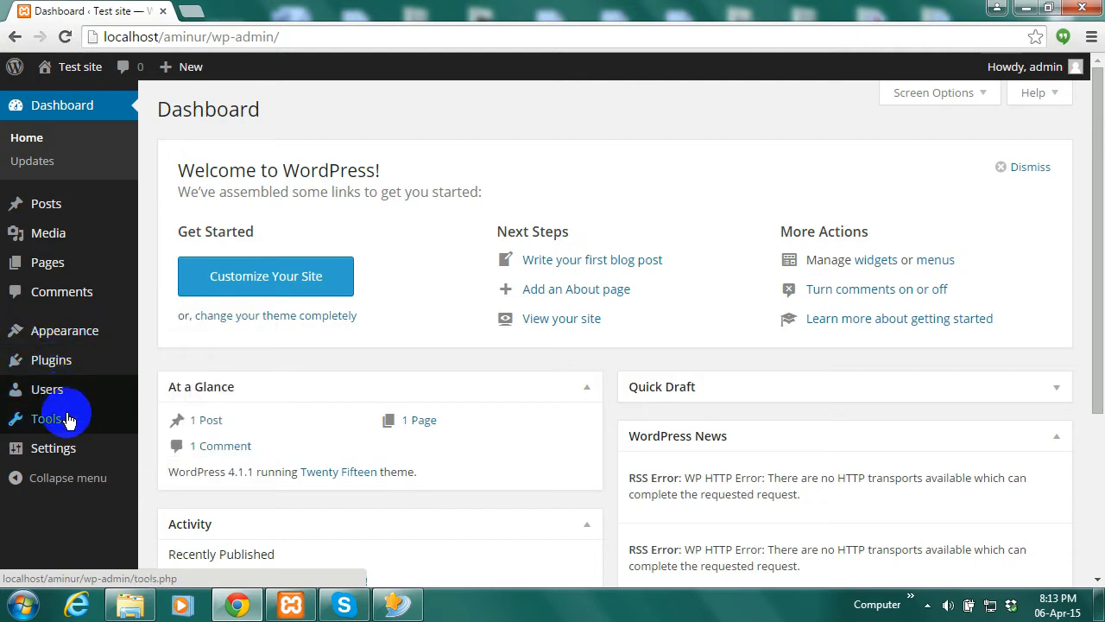
mouse_move(78, 466)
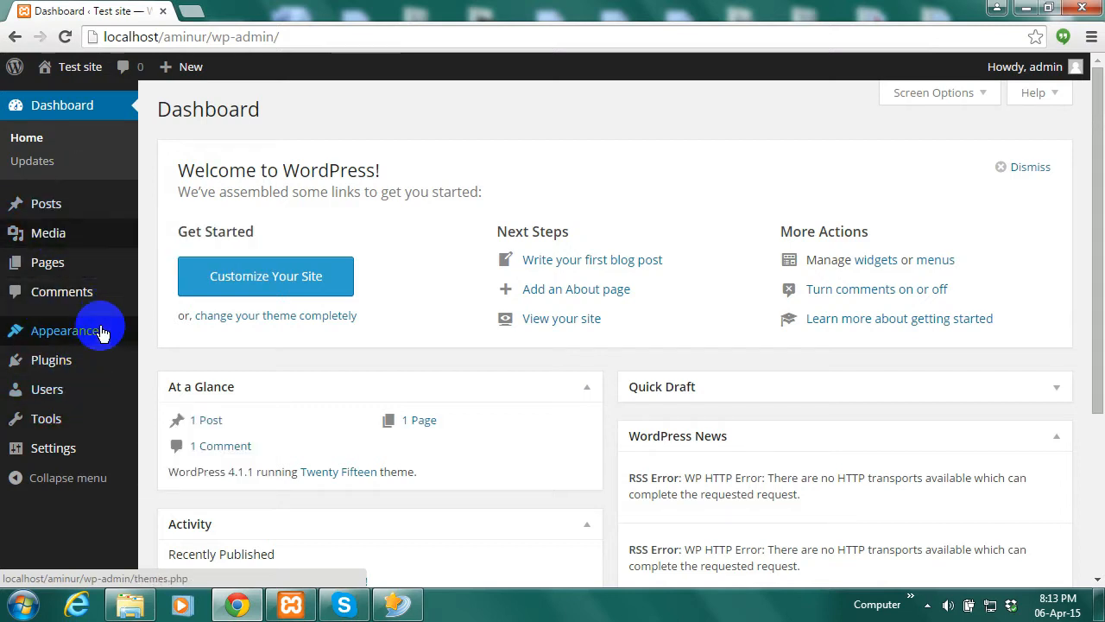
mouse_move(86, 276)
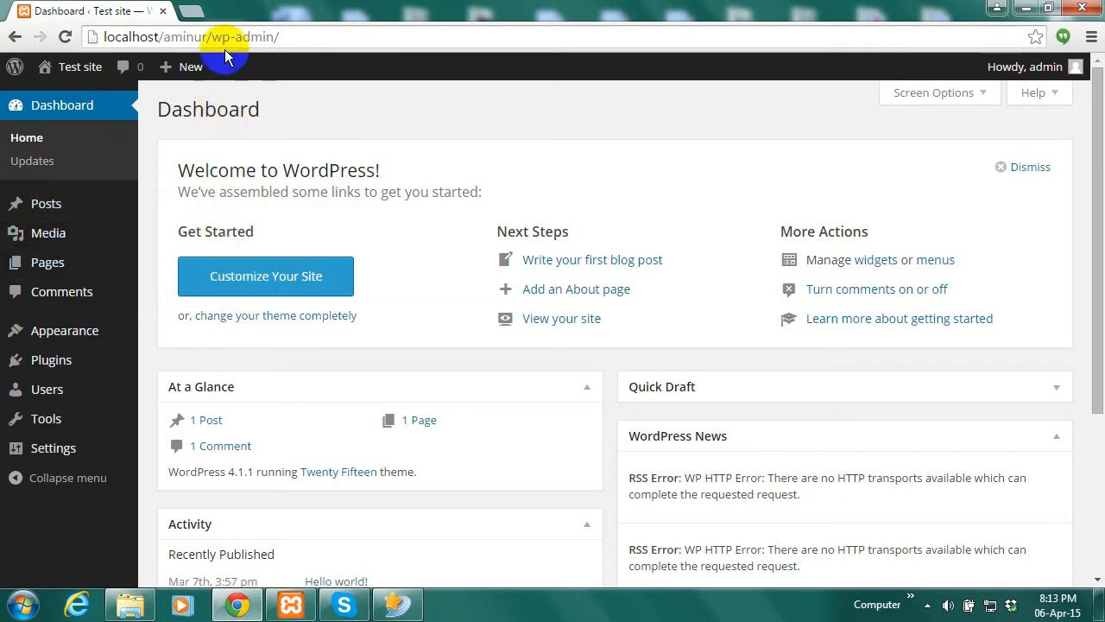
click(104, 277)
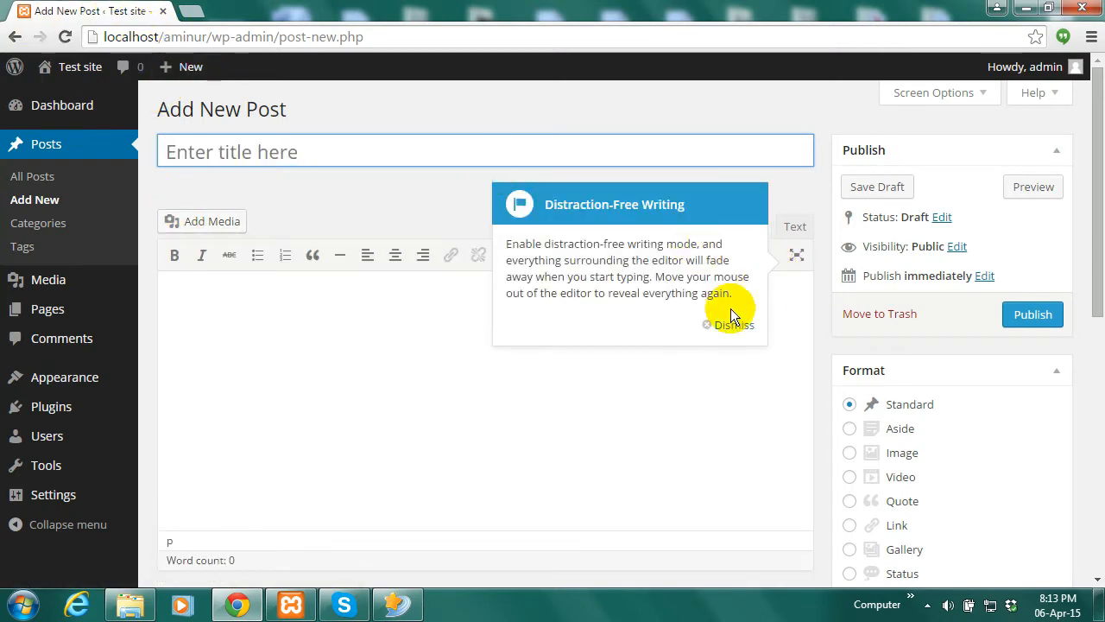
Dismiss the writing tip and open the Visit Site homepage in a new tab
click(729, 322)
mouse_move(79, 73)
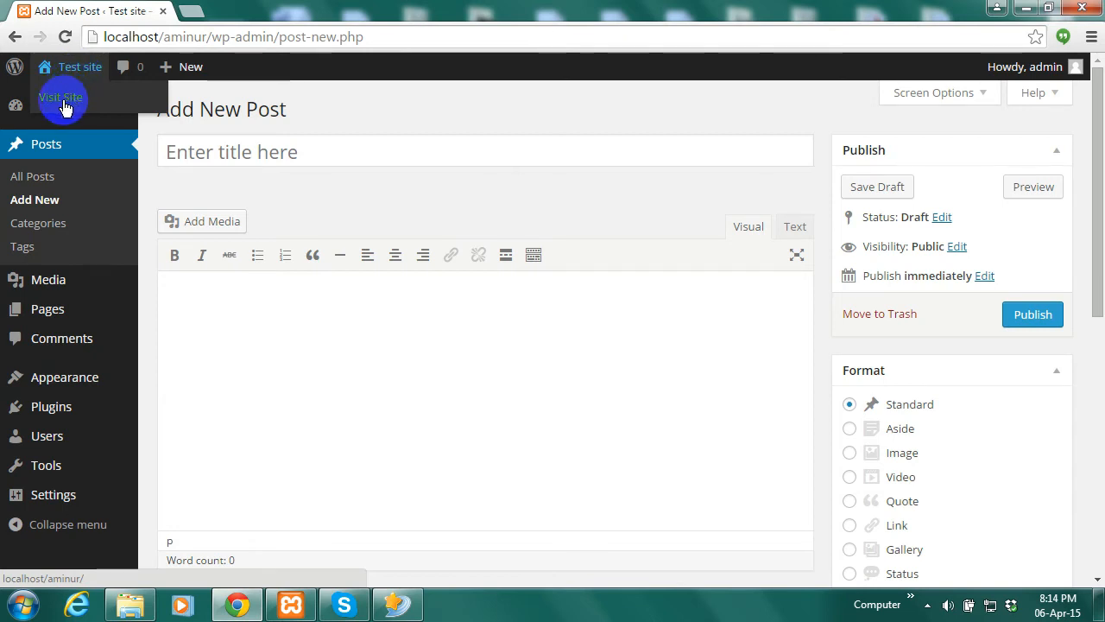
right_click(70, 102)
click(104, 111)
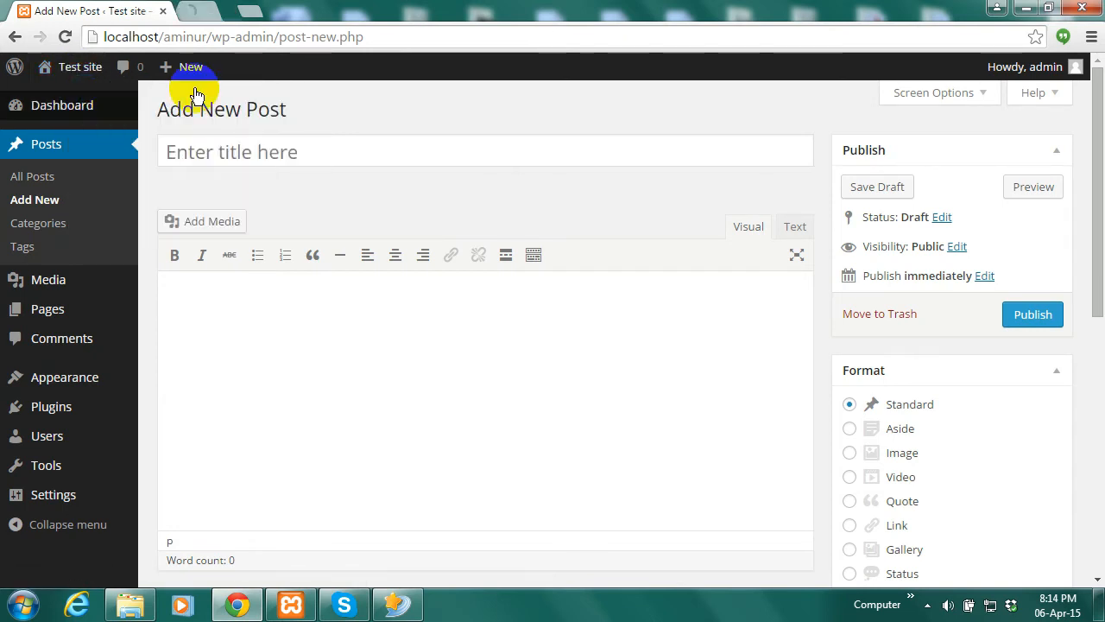
click(249, 10)
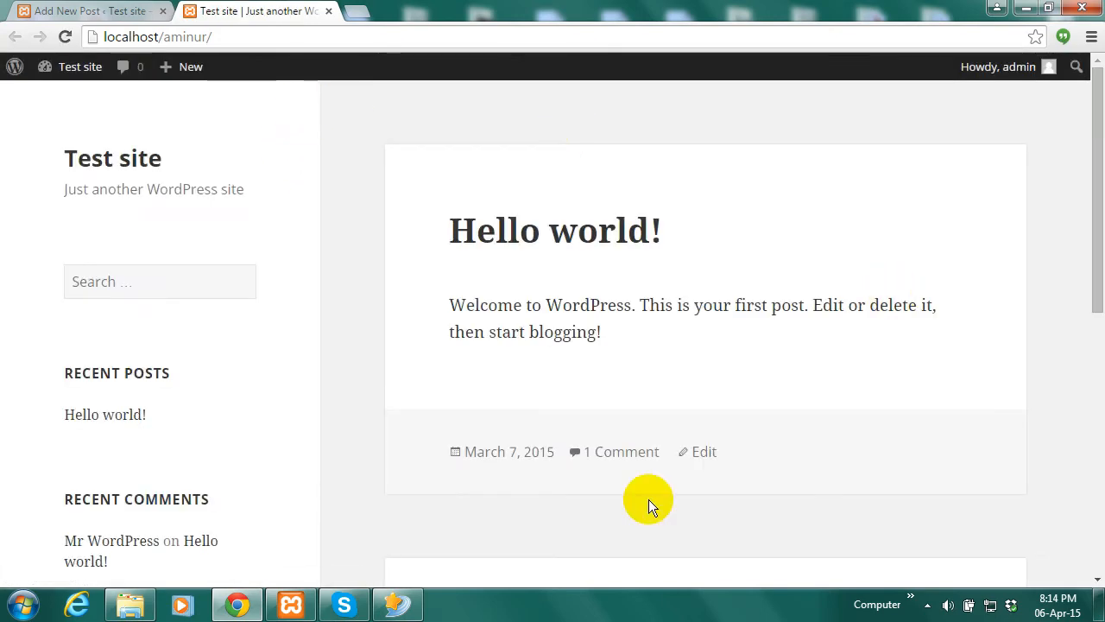
Back in the Add New Post editor, enter the title 'Test post 1'
click(139, 10)
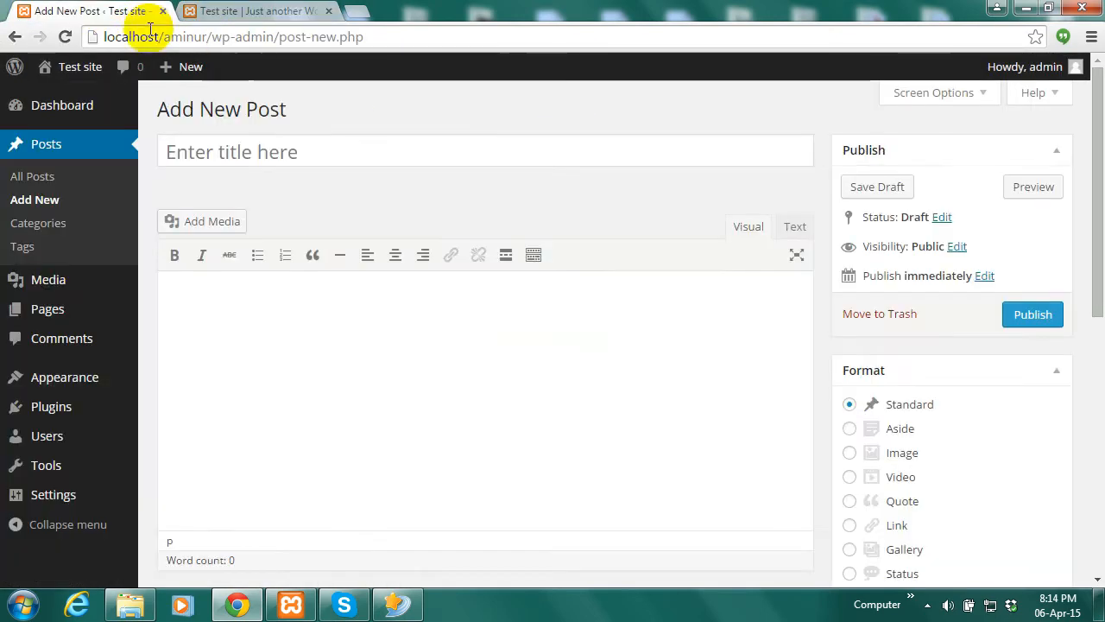
click(242, 10)
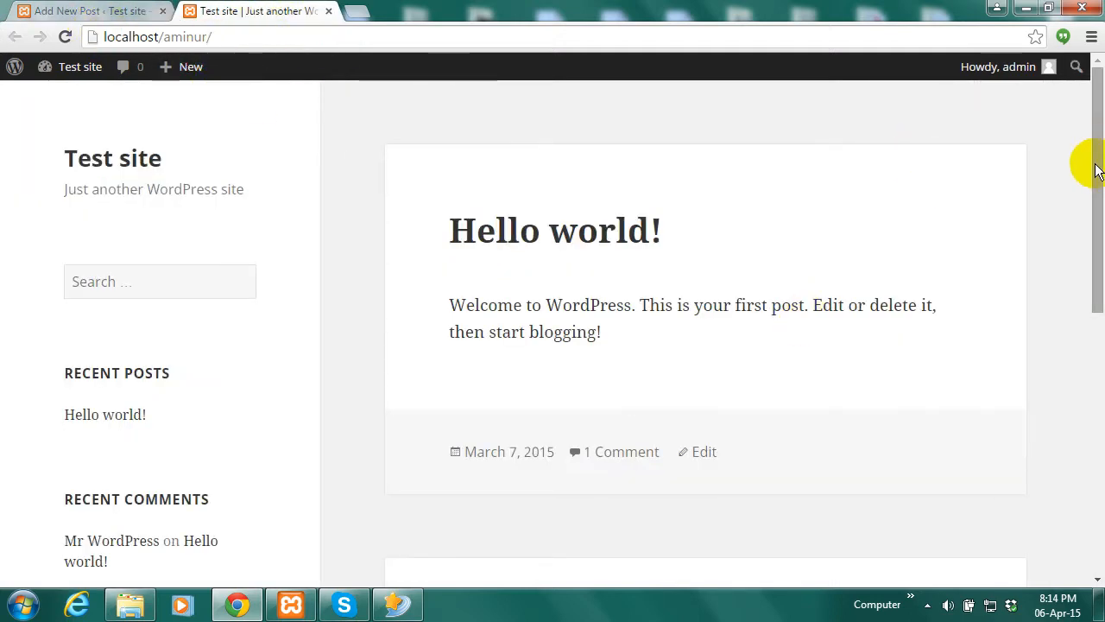
click(147, 11)
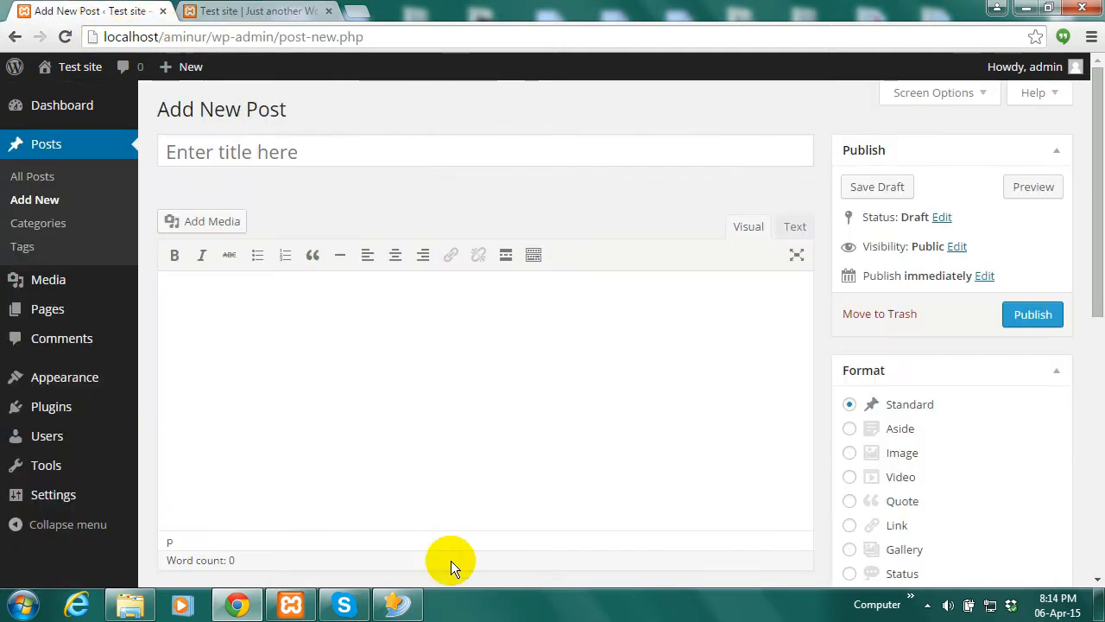
click(332, 155)
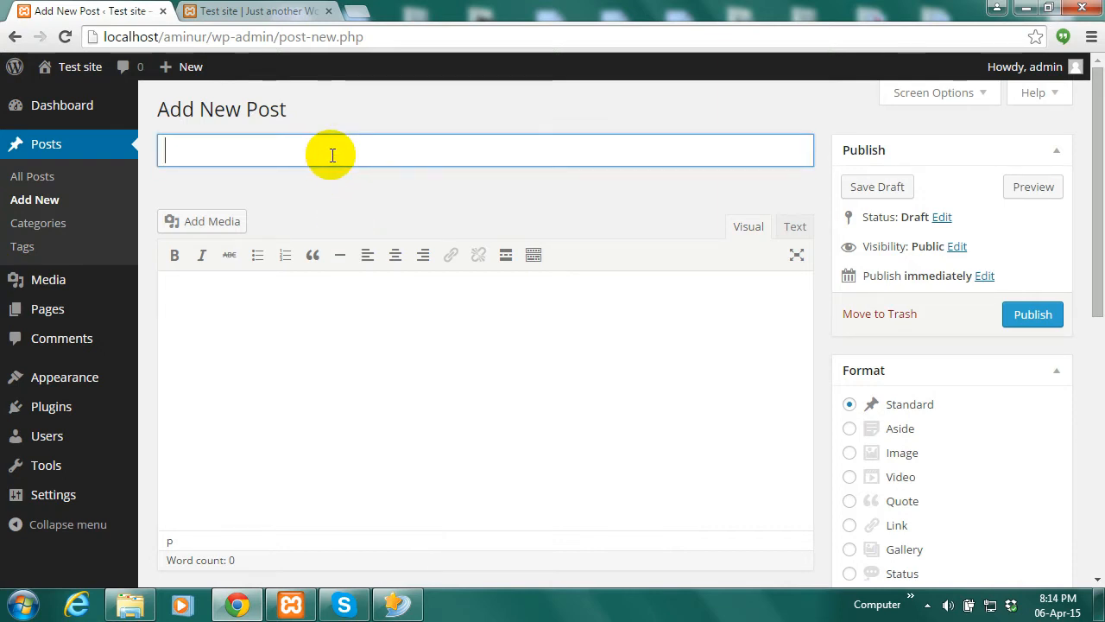
text(Test post 1)
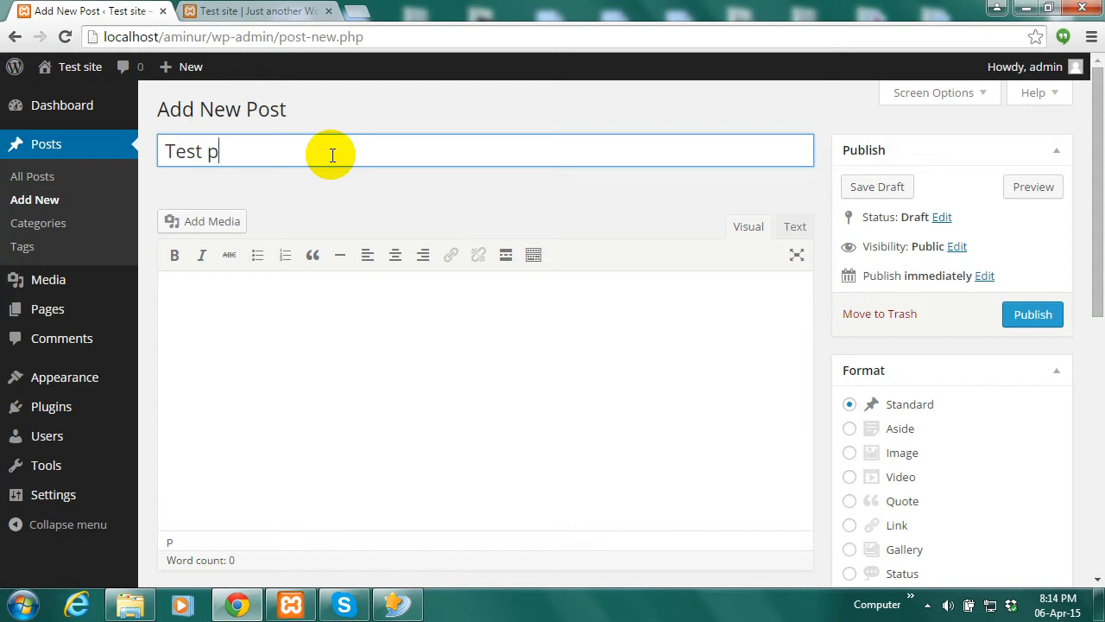
In a new tab, search for 'dummy' and open the lipsum.com Lorem Ipsum site
click(363, 12)
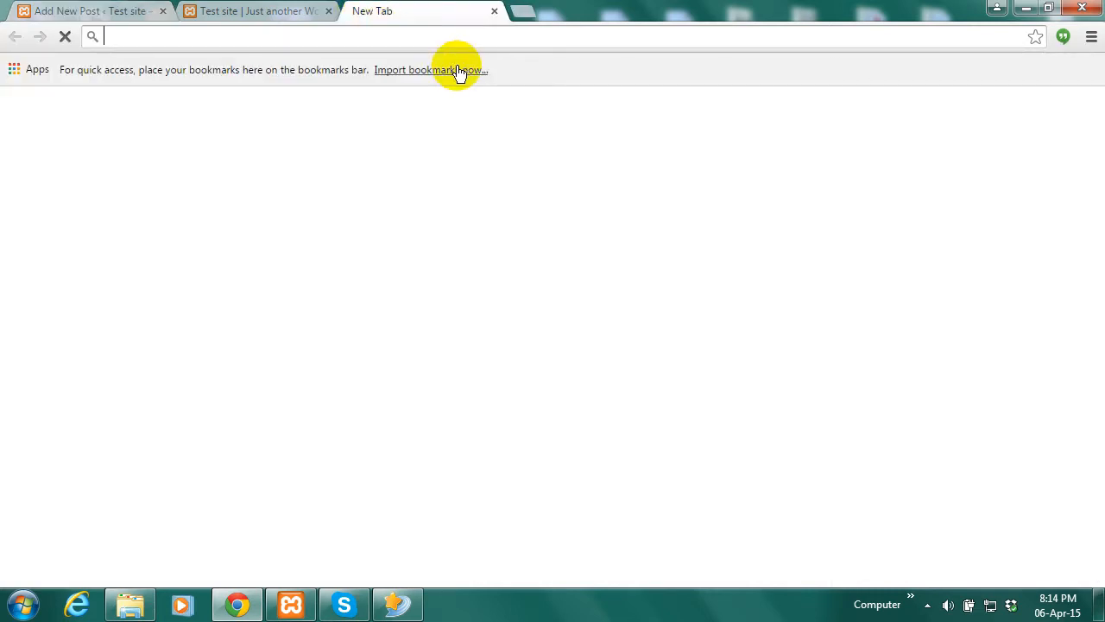
text(dummy)
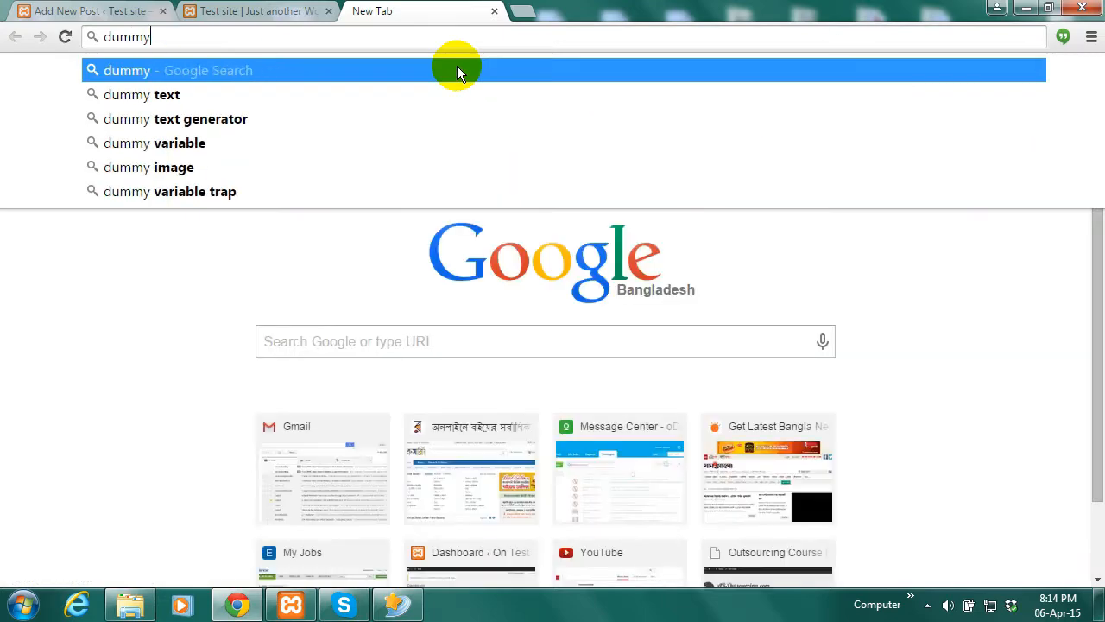
click(138, 95)
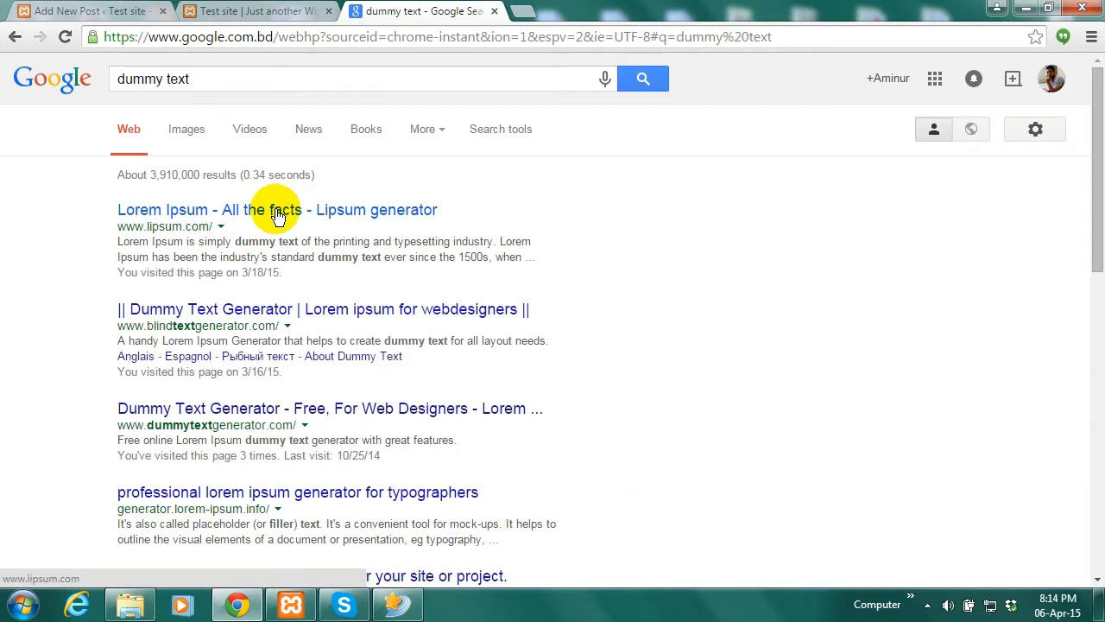
click(276, 216)
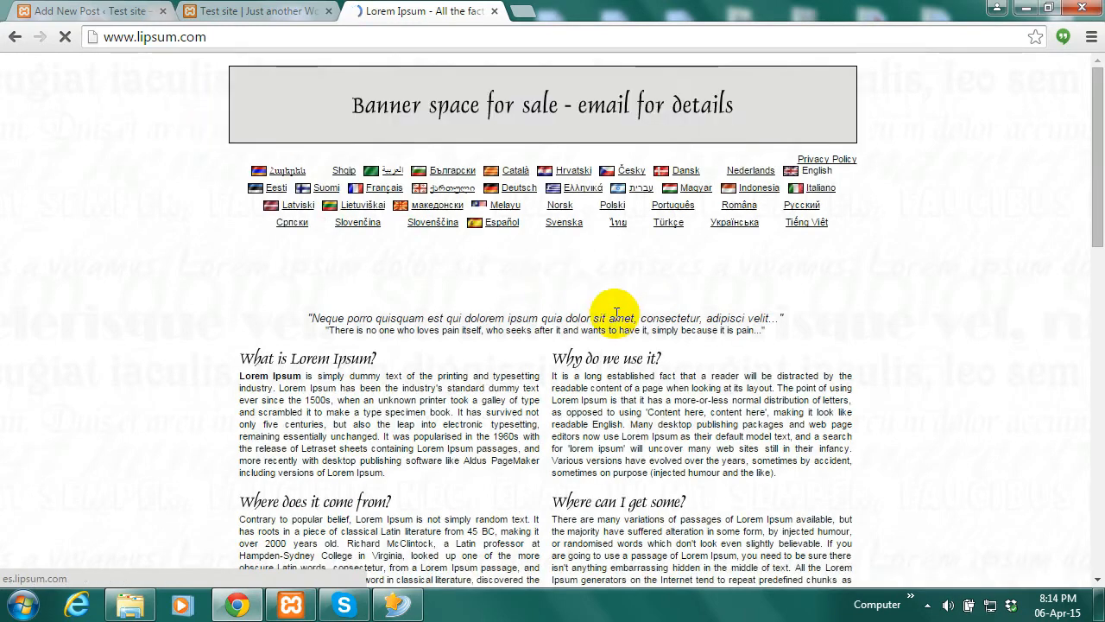
Copy the paragraph under 'What is Lorem Ipsum?' and return to the post body
scroll(675, 299, down, 2)
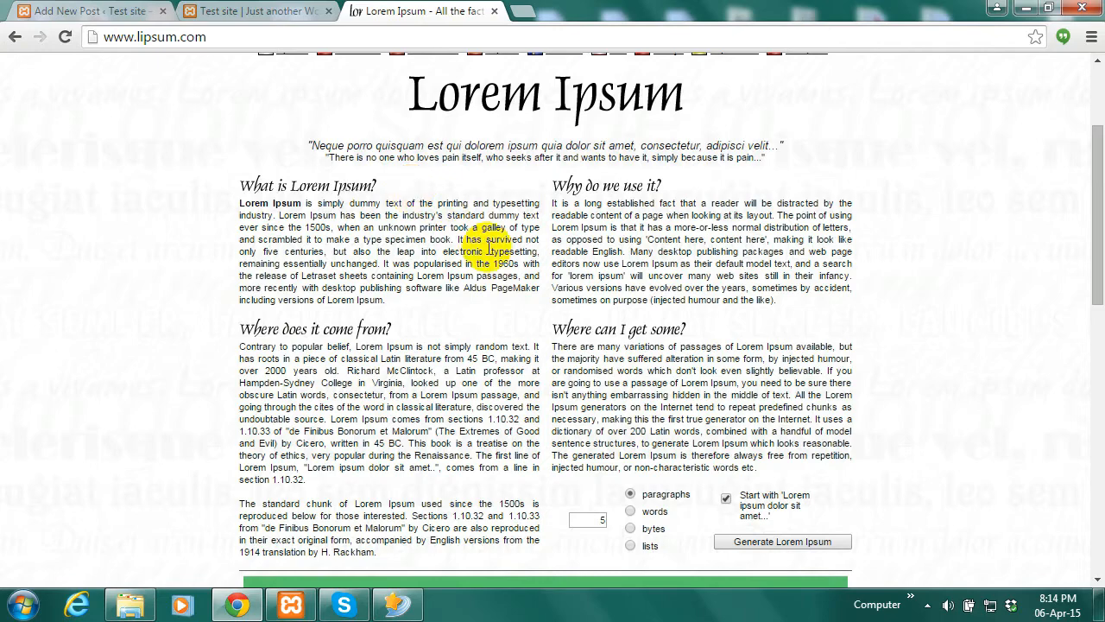
drag(245, 184, 225, 184)
click(378, 183)
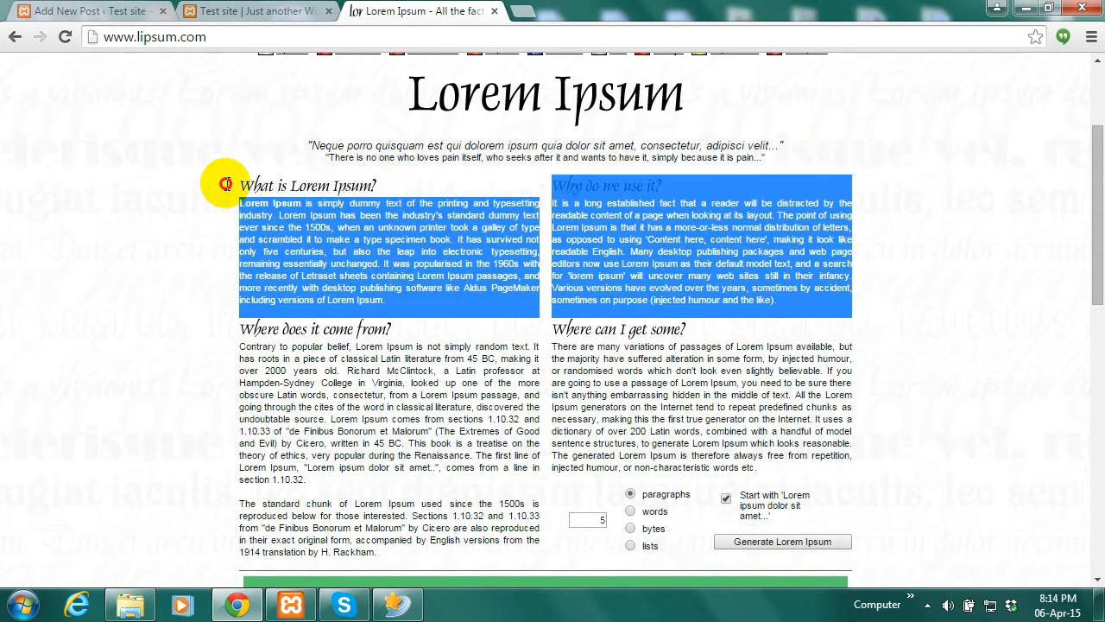
click(385, 261)
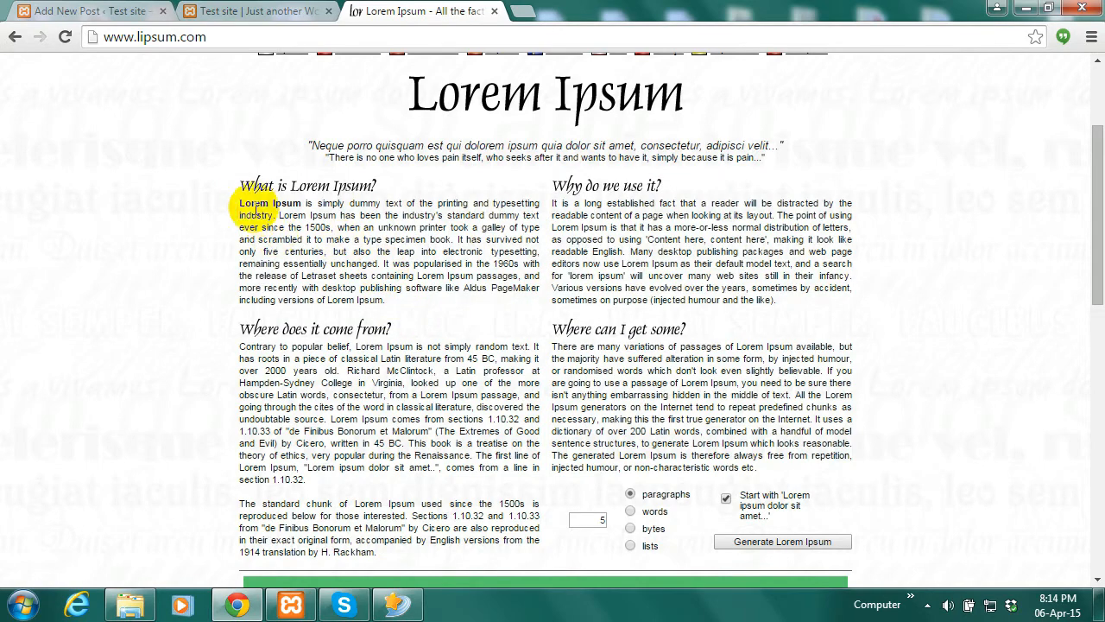
drag(385, 302, 243, 204)
key(ctrl+c)
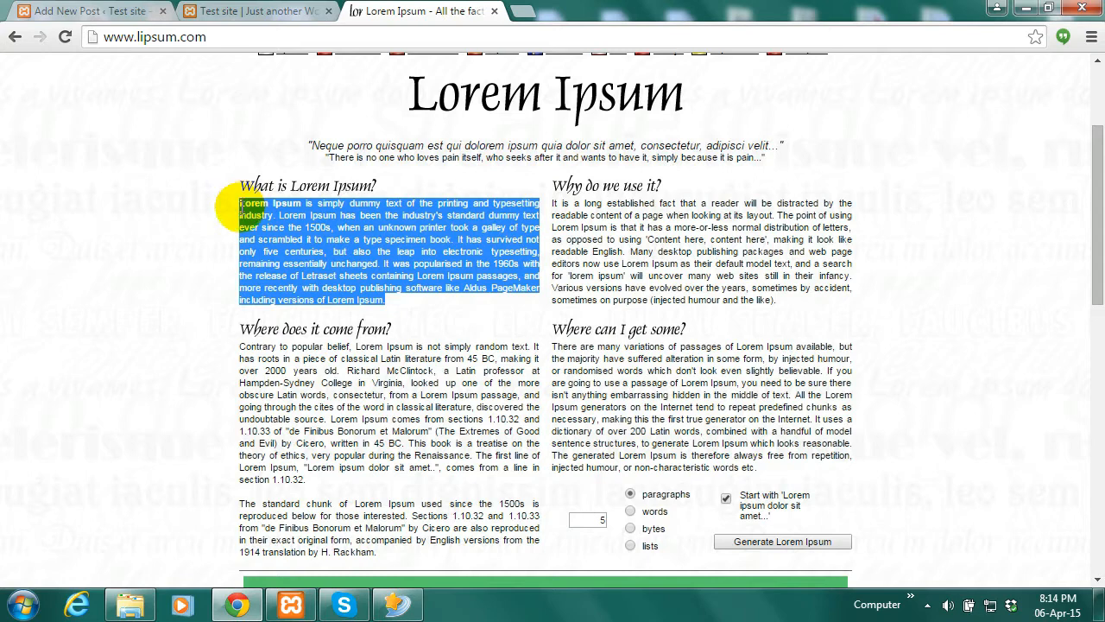
click(47, 9)
click(375, 355)
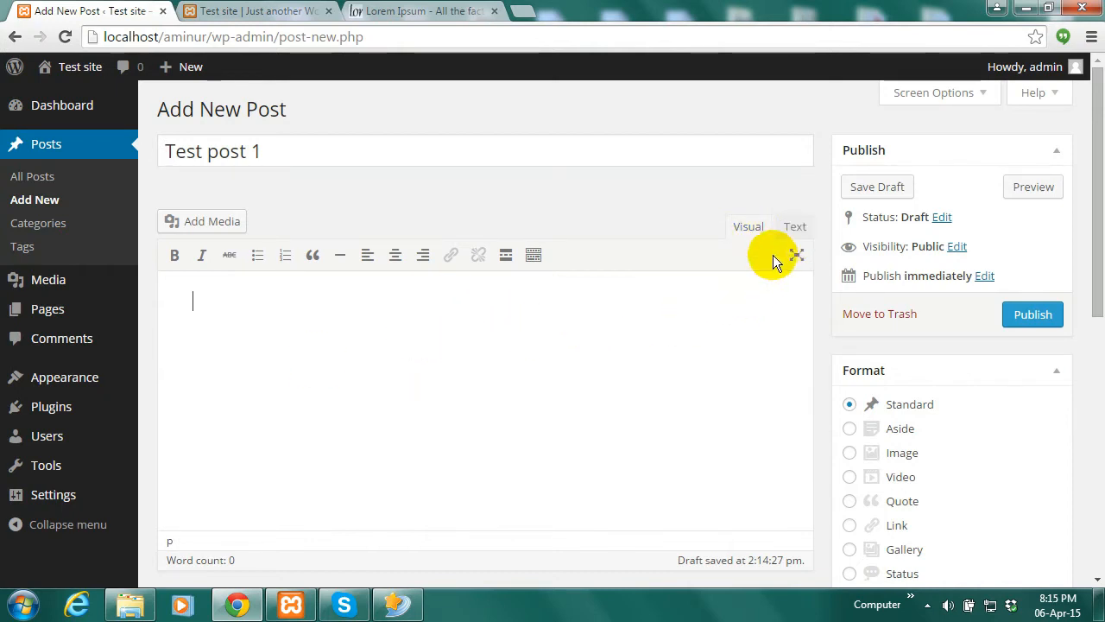
Toggle the editor between Text and Visual modes, then open and close Add Media
click(794, 227)
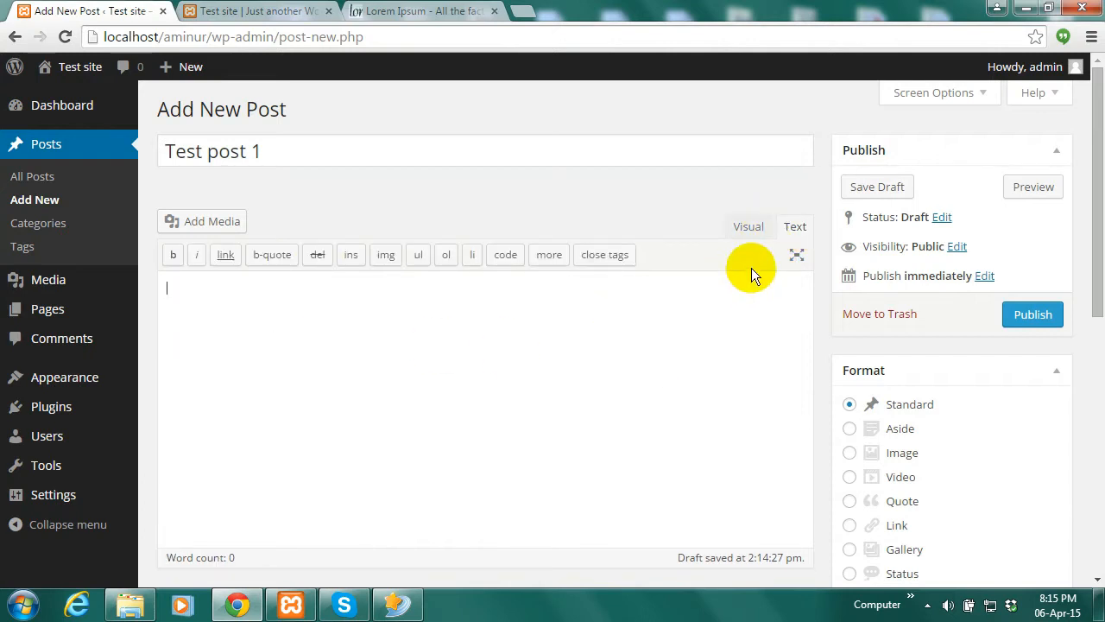
click(746, 229)
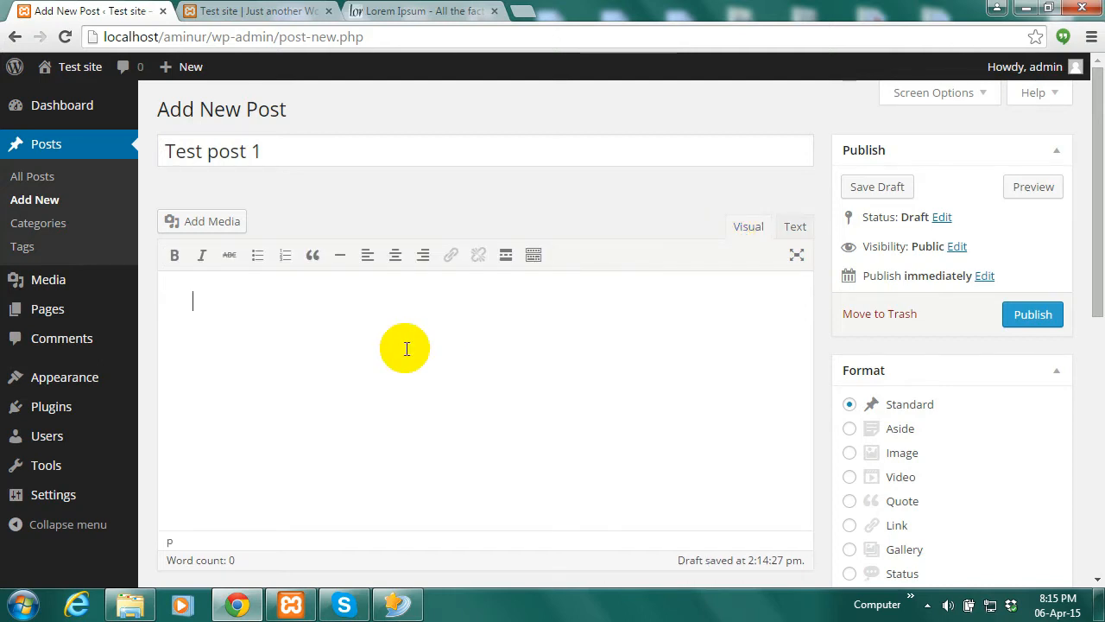
click(206, 222)
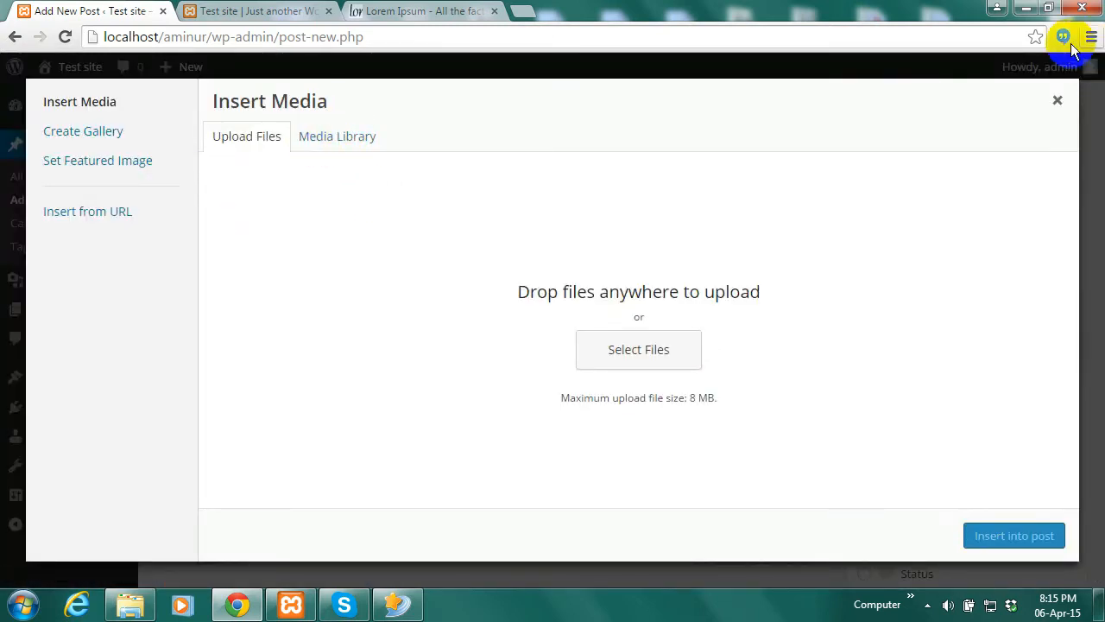
click(1057, 100)
Paste the Lorem Ipsum paragraph into the body and publish Test post 1
click(348, 330)
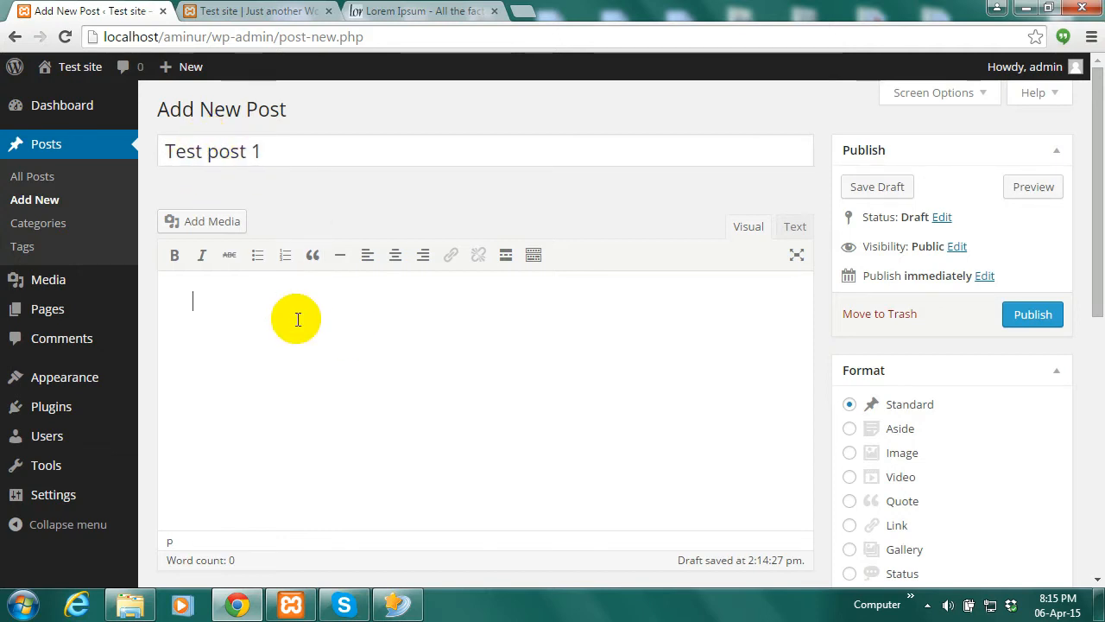
key(ctrl+v)
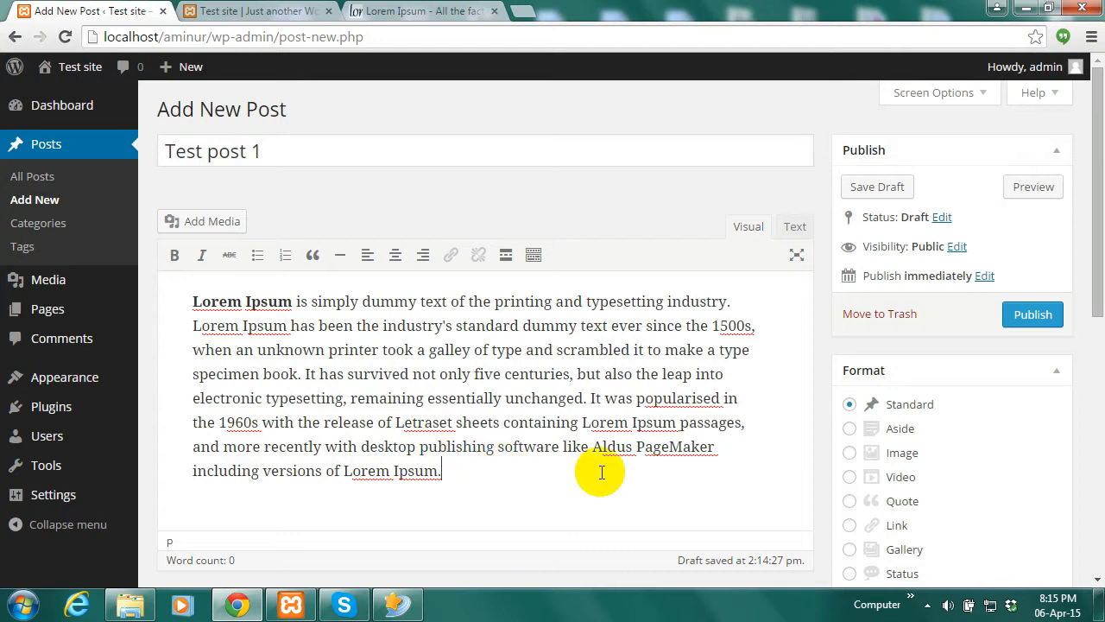
click(1039, 320)
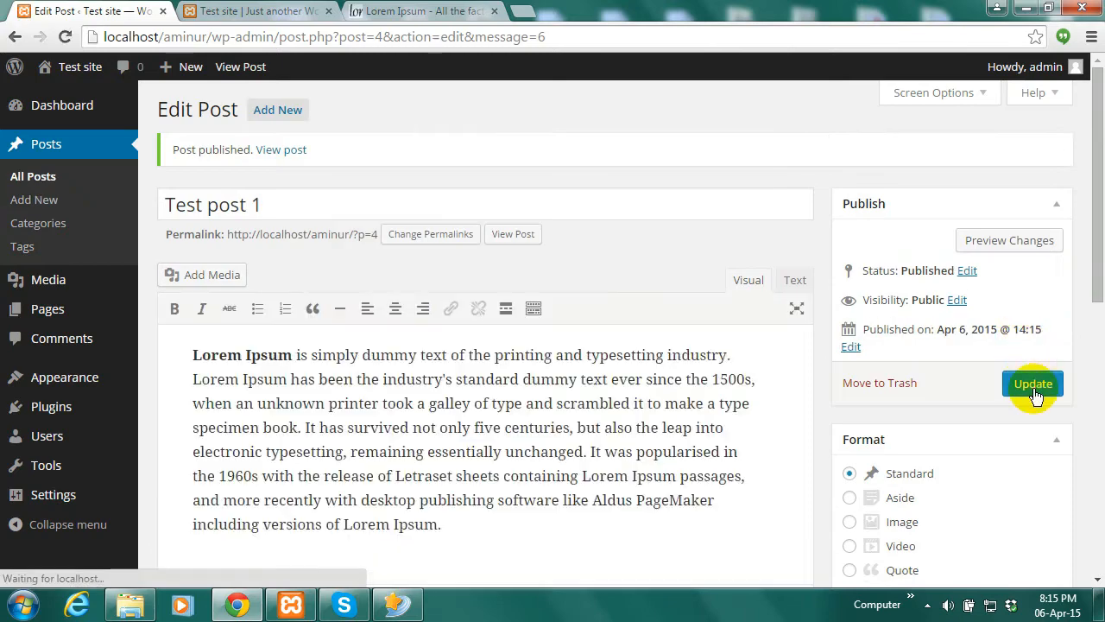
View the published Test post 1 at localhost/aminur/?p=4 in a new tab, then return
right_click(281, 155)
click(324, 164)
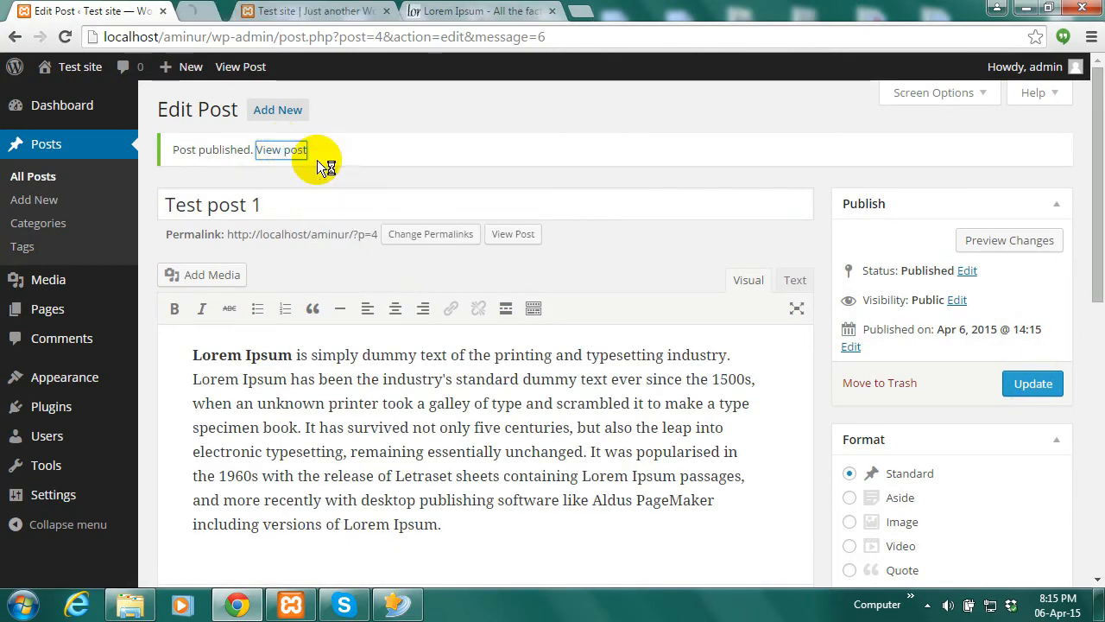
click(234, 8)
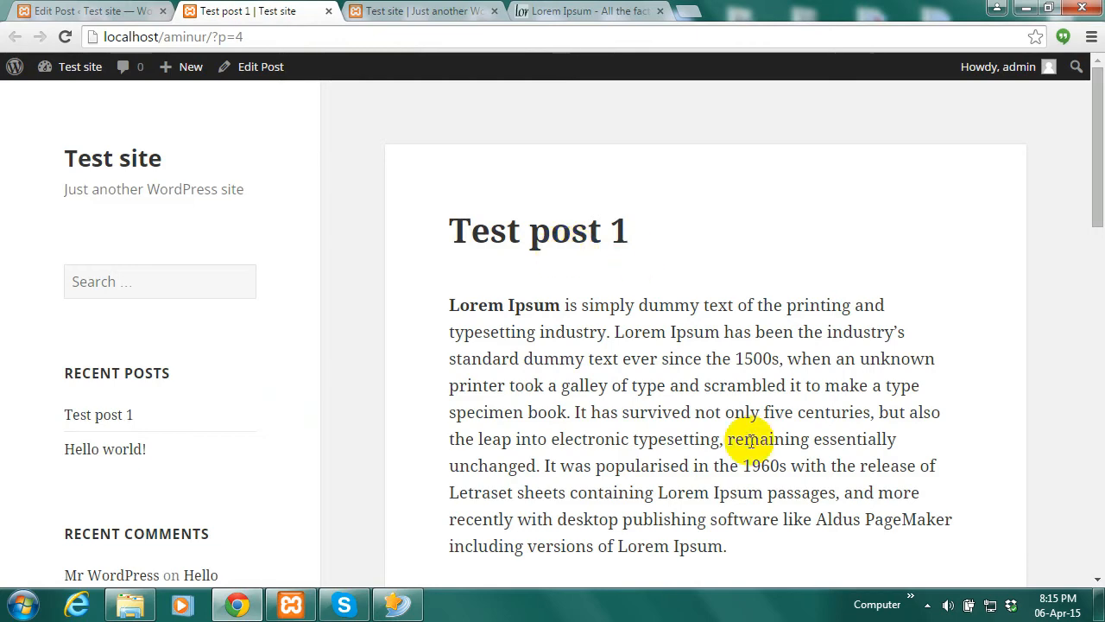
click(79, 9)
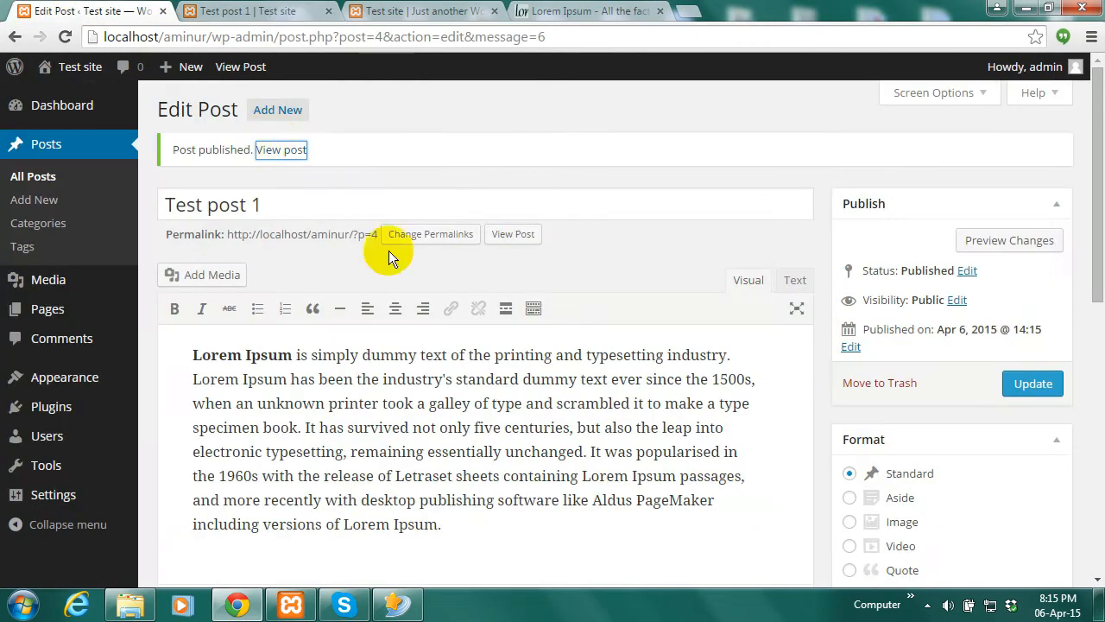
double_click(255, 205)
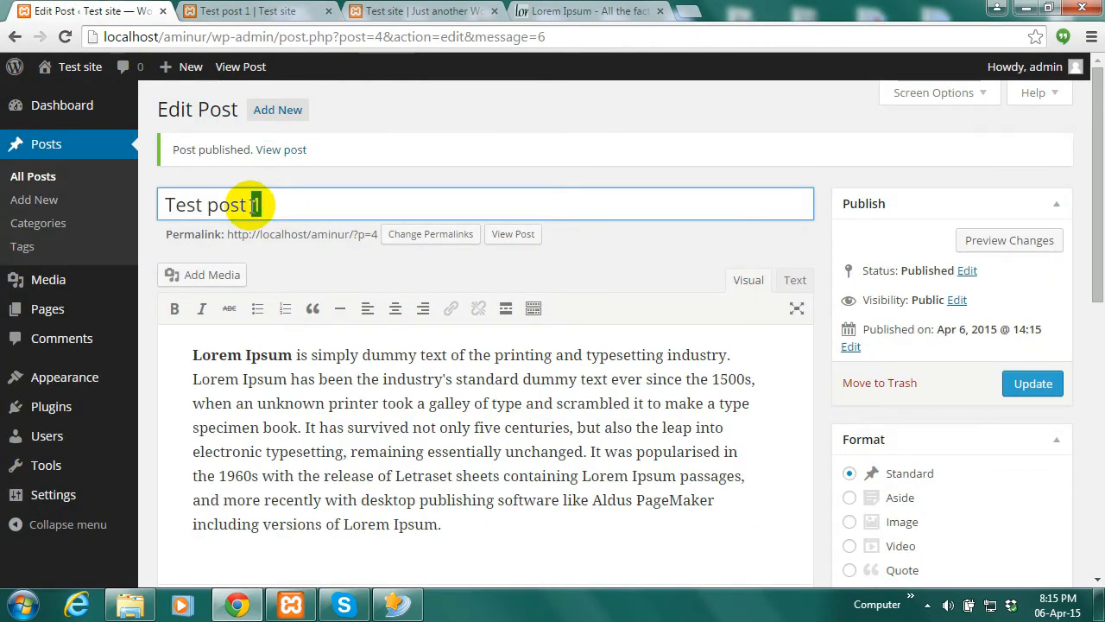
Publish a new post titled 'Test post 2' with the Lorem Ipsum paragraph as body
click(355, 141)
click(278, 113)
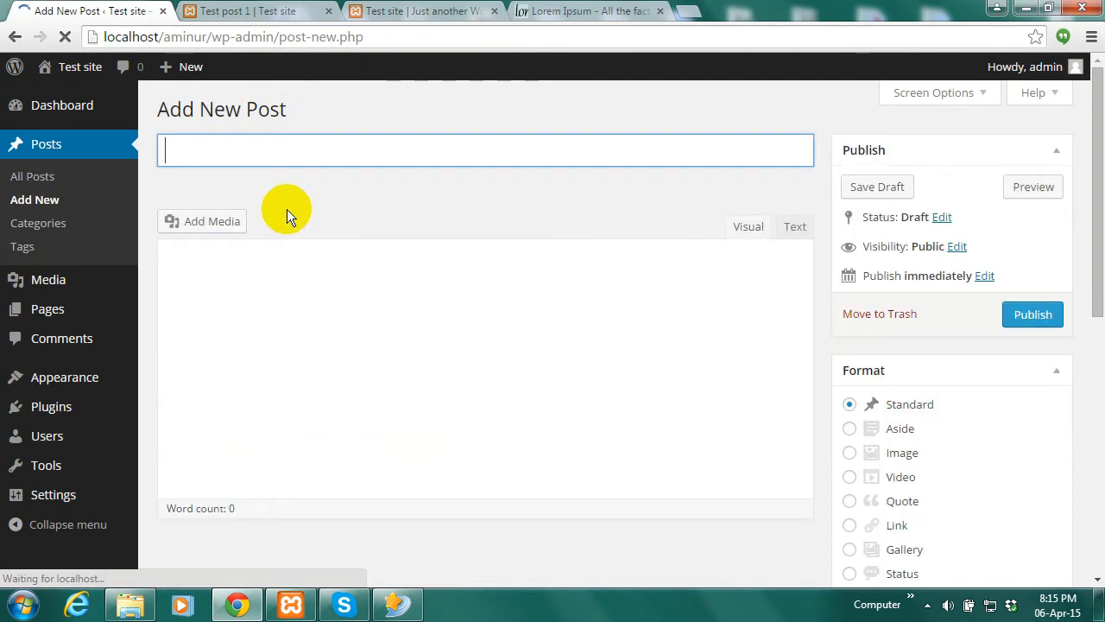
text(Test post 2)
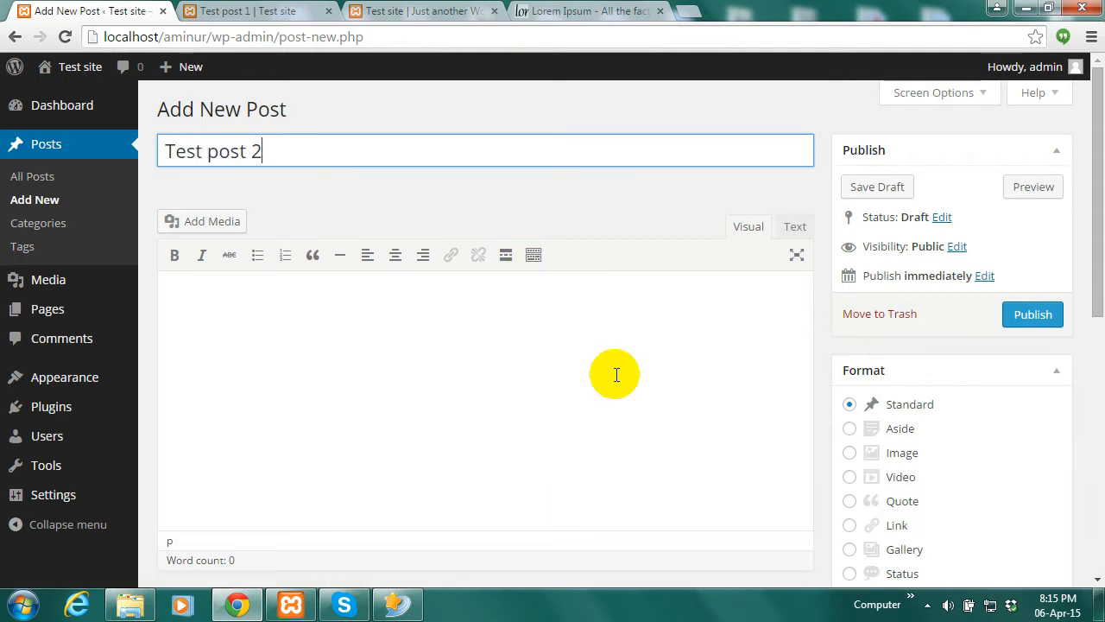
click(446, 370)
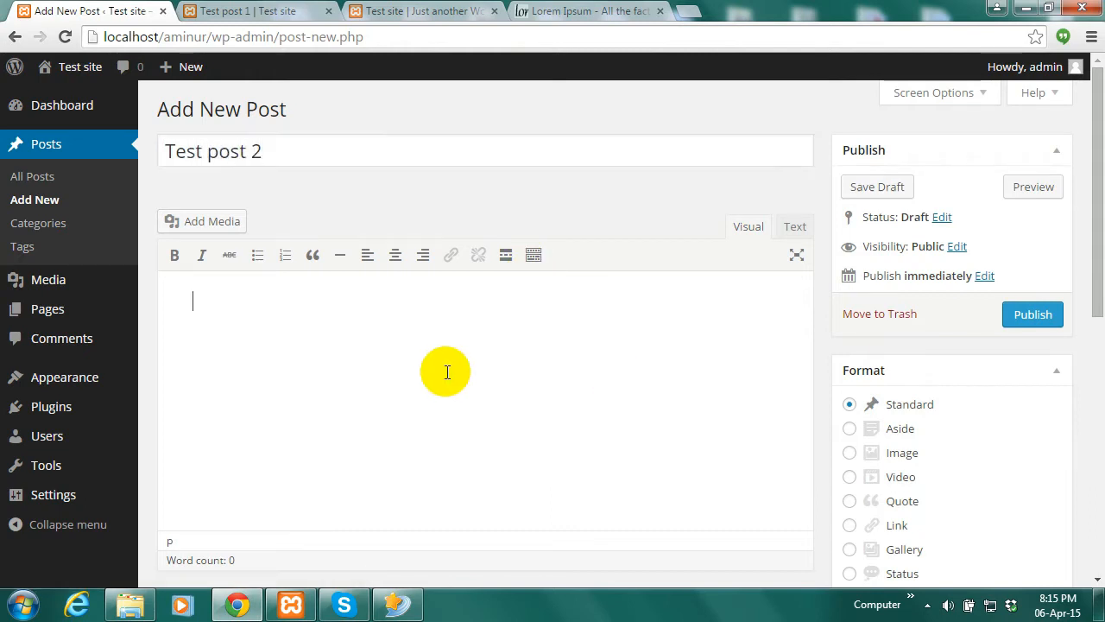
key(ctrl+v)
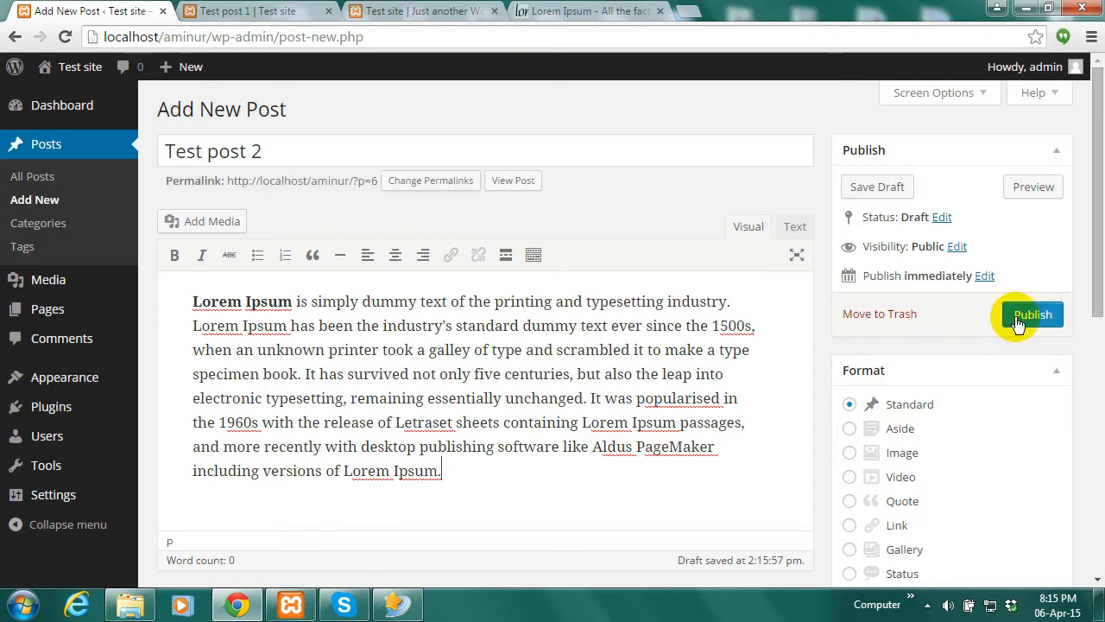
click(1033, 315)
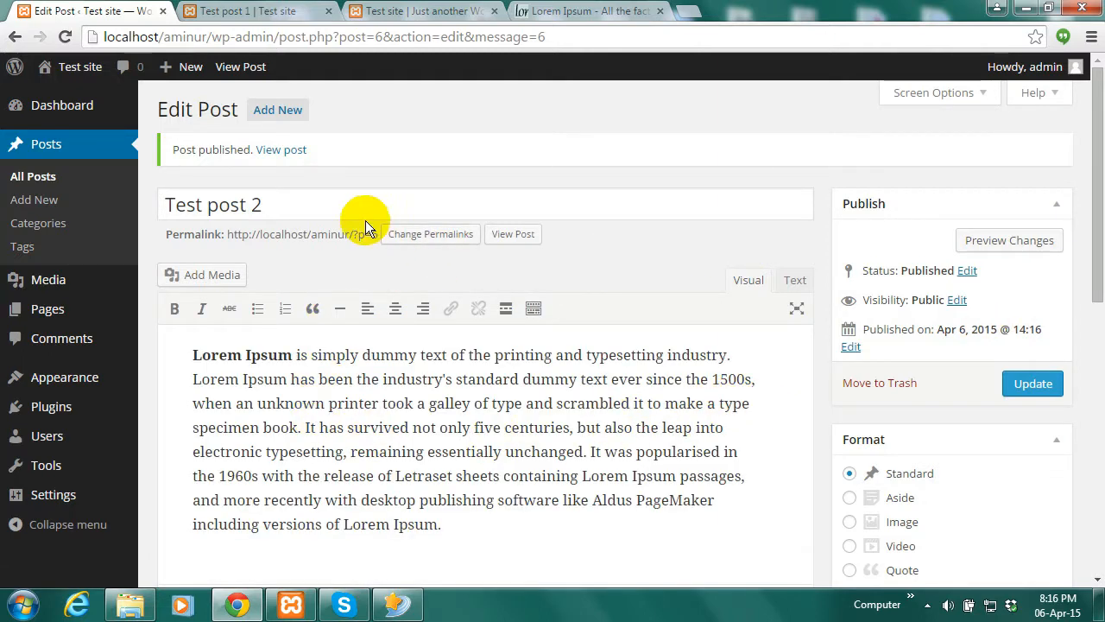
Publish a new post titled 'Test post 3' with the Lorem Ipsum paragraph as body
click(273, 202)
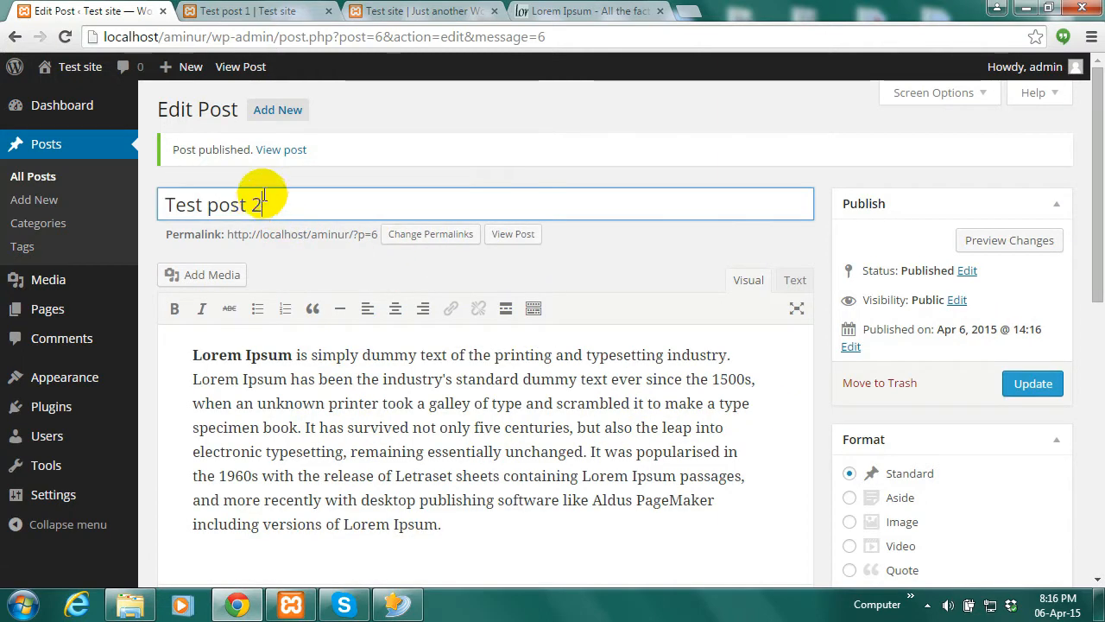
click(278, 112)
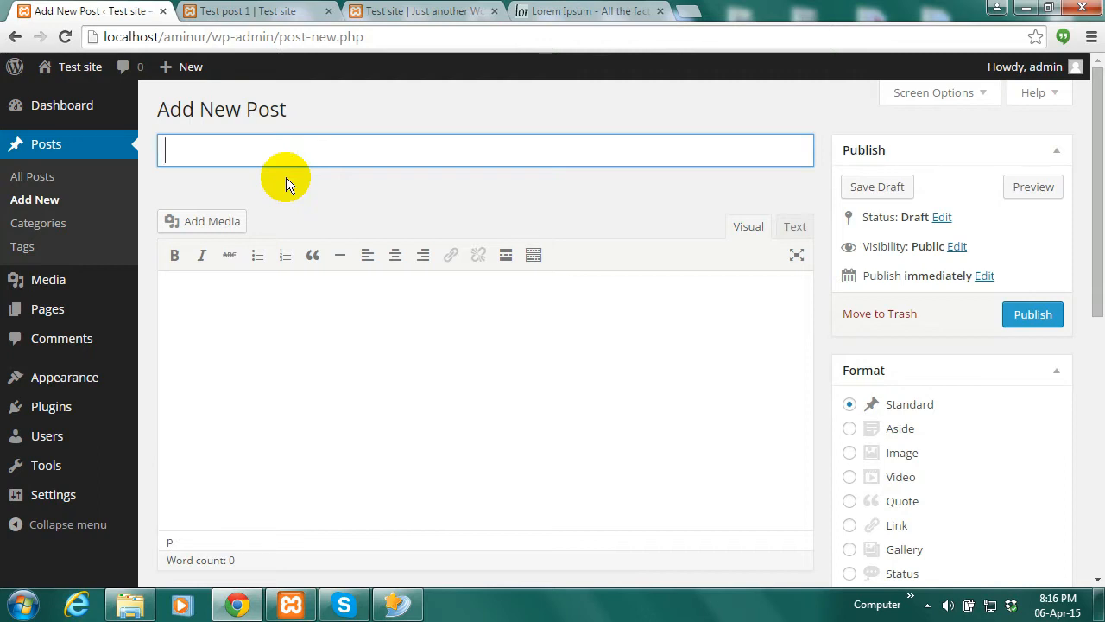
text(Test pos)
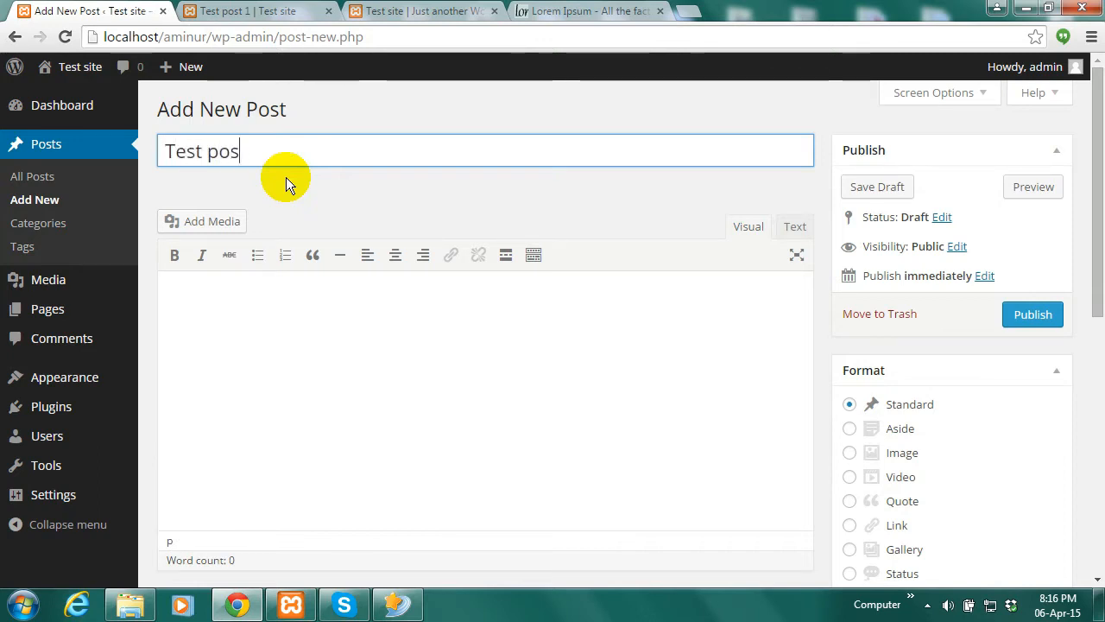
text(t 3)
click(322, 384)
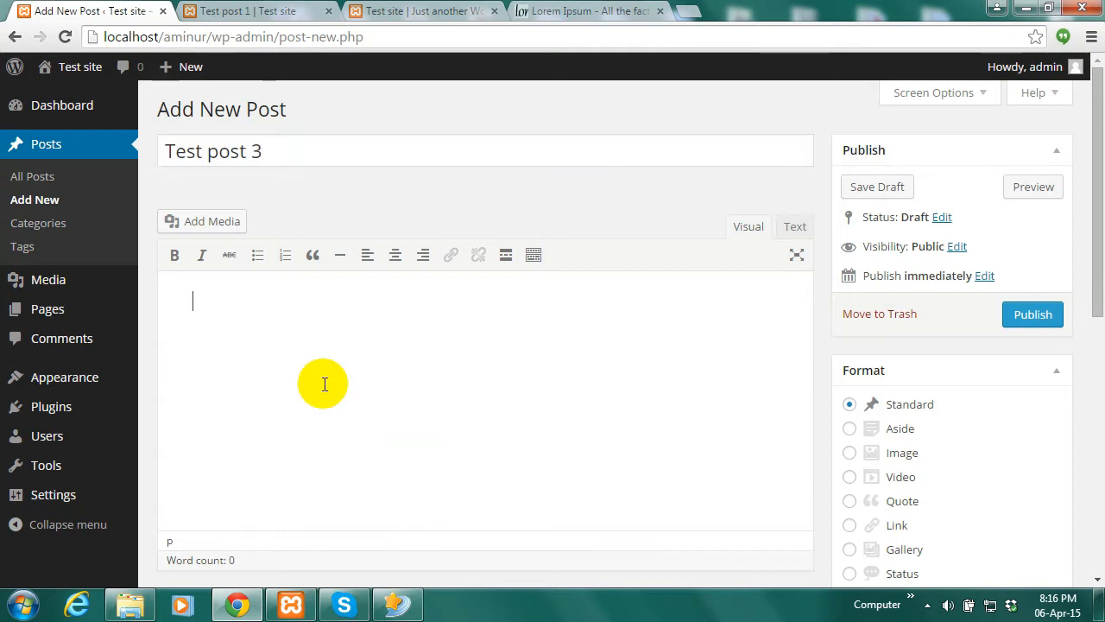
text(Lorem Ipsum is simply dummy text of the printing and typesetting industry. Lorem Ipsum has been the industry's standard dummy text ever since the 1500s, when an unknown printer took a galley of type and scrambled it to make a type specimen book. It has survived not only five centuries, but also the leap into electronic typesetting, remaining essentially unchanged. It was popularised in the 1960s with the release of Letraset sheets containing Lorem Ipsum passages, and more recently with desktop publishing software like Aldus PageMaker including versions of Lorem Ipsum.)
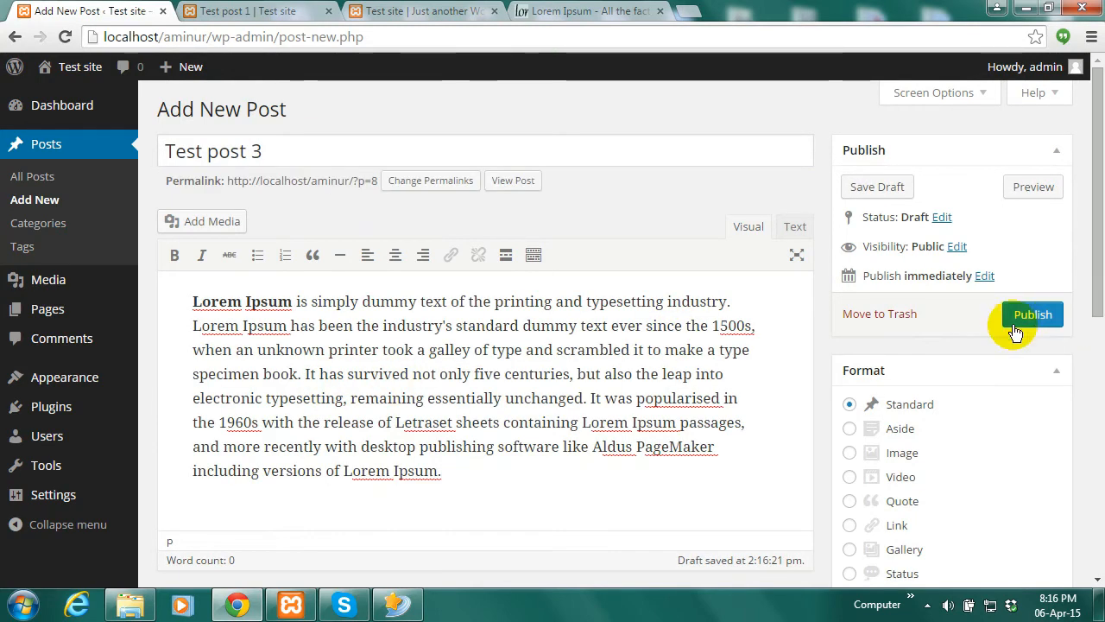
click(1027, 317)
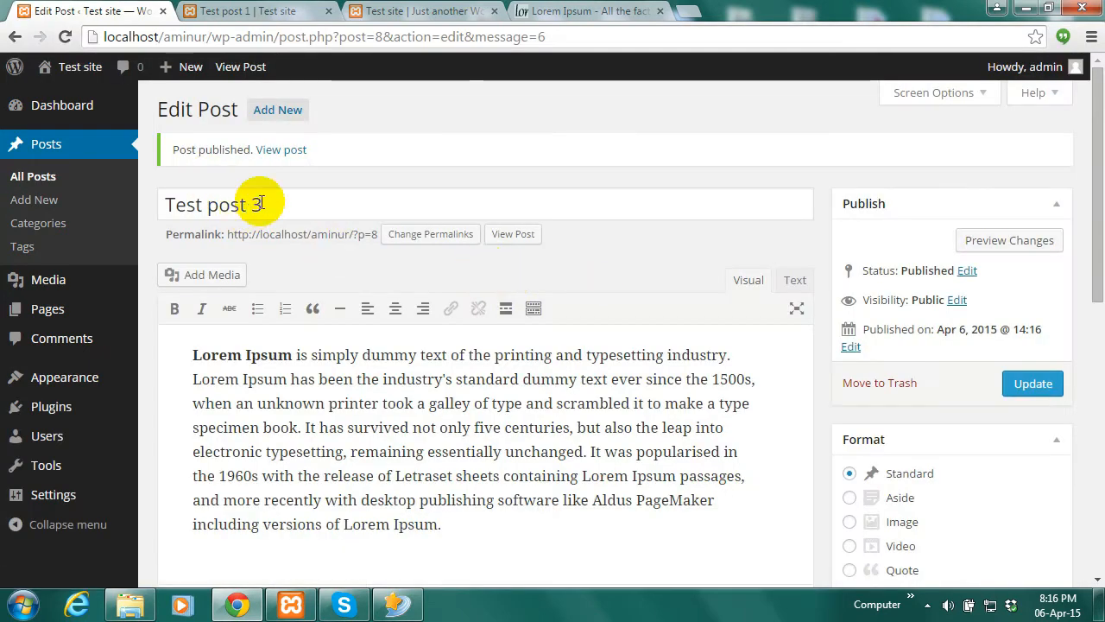
click(273, 112)
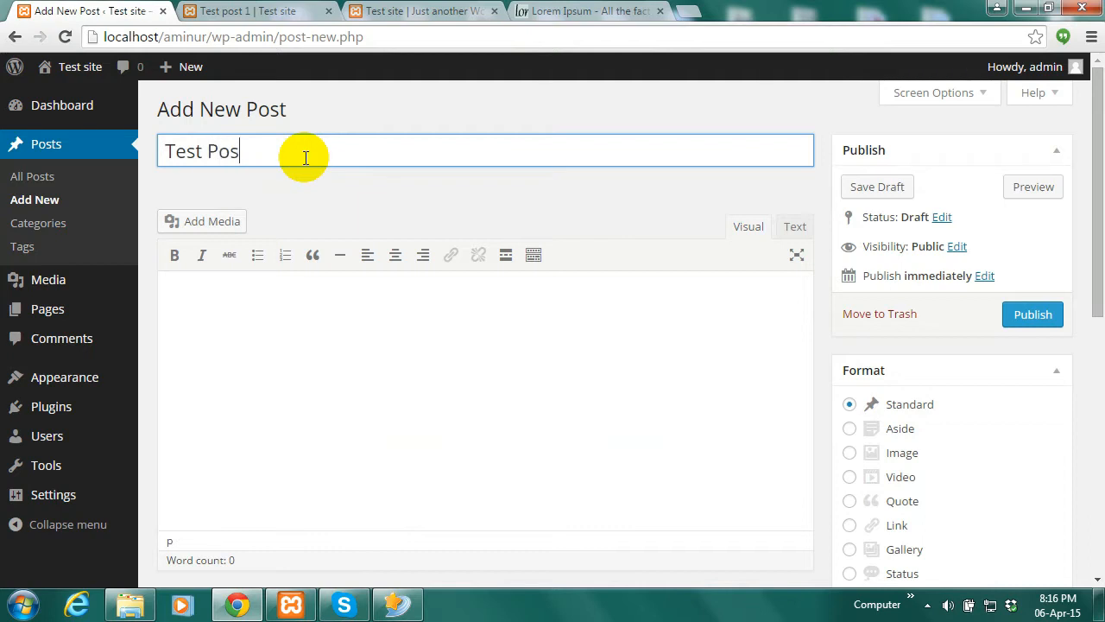
Publish 'Test Post 4' with the pasted Lorem Ipsum paragraph as its body
text(Test Post 4)
click(469, 402)
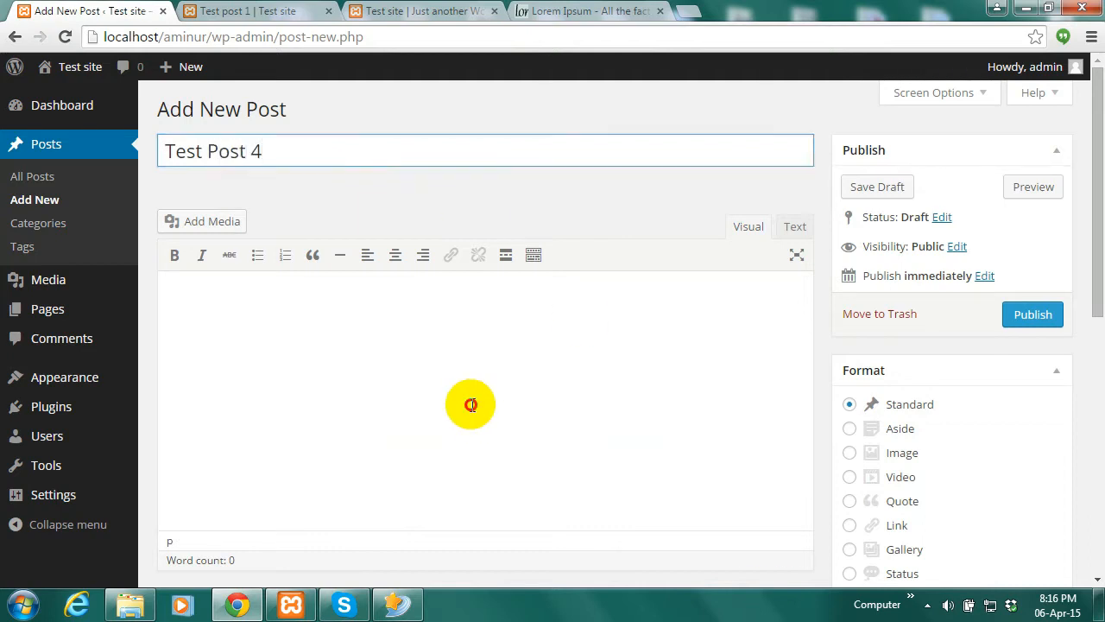
text(Lorem Ipsum is simply dummy text of the printing and typesetting industry. Lorem Ipsum has been the industry's standard dummy text ever since the 1500s, when an unknown printer took a galley of type and scrambled it to make a type specimen book. It has survived not only five centuries, but also the leap into electronic typesetting, remaining essentially unchanged. It was popularised in the 1960s with the release of Letraset sheets containing Lorem Ipsum passages, and more recently with desktop publishing software like Aldus PageMaker including versions of Lorem Ipsum.)
click(1030, 316)
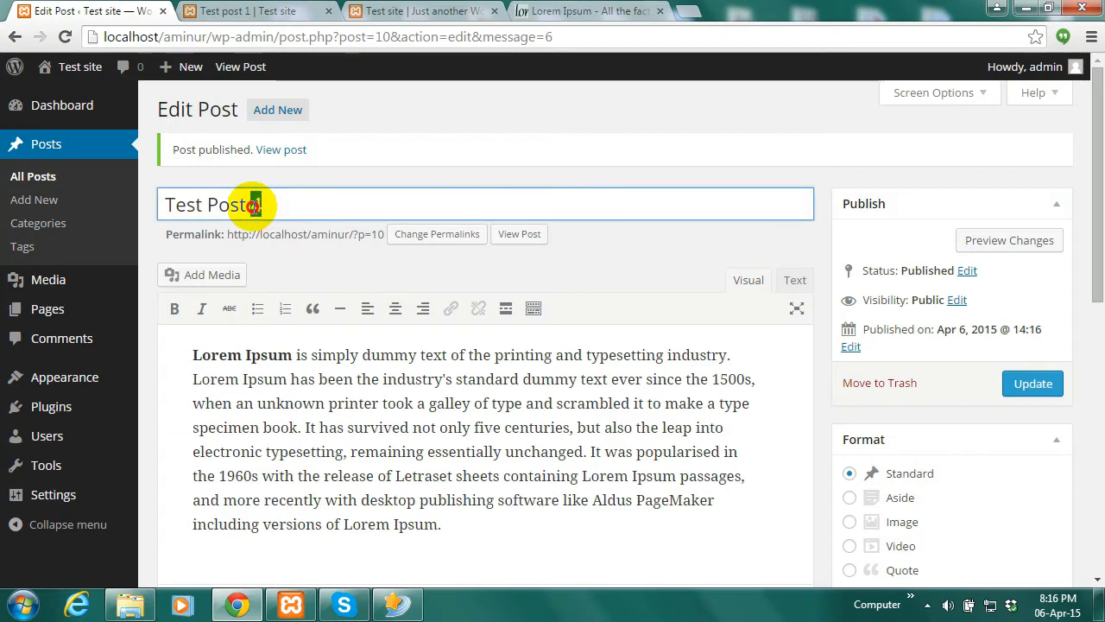
Publish a new post 'Test Post 5' with the Lorem Ipsum paragraph
click(262, 109)
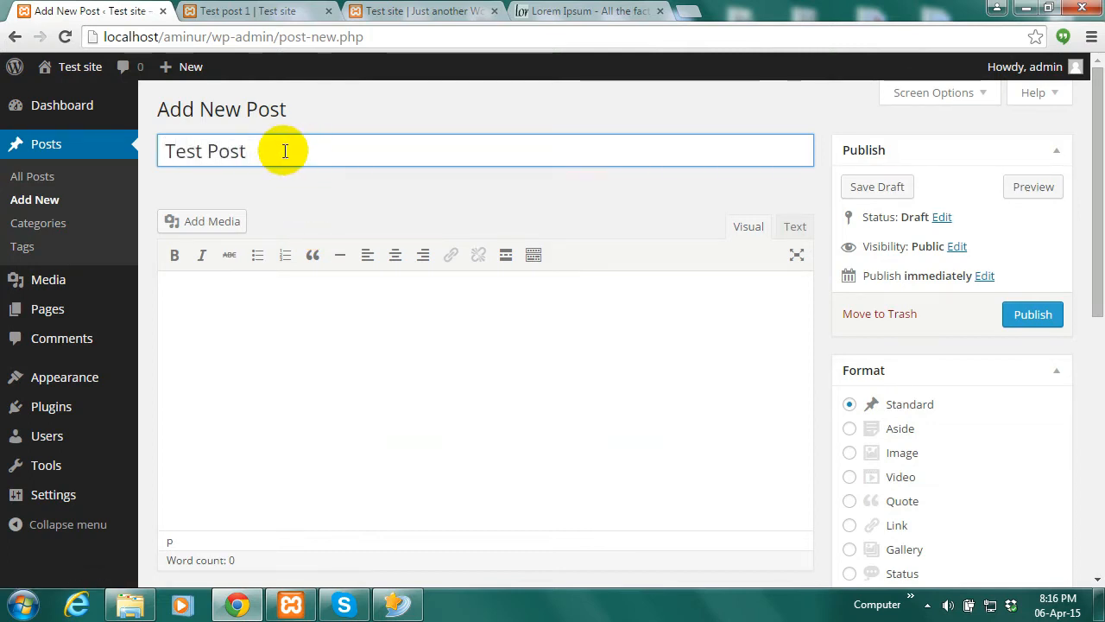
text(5)
click(544, 358)
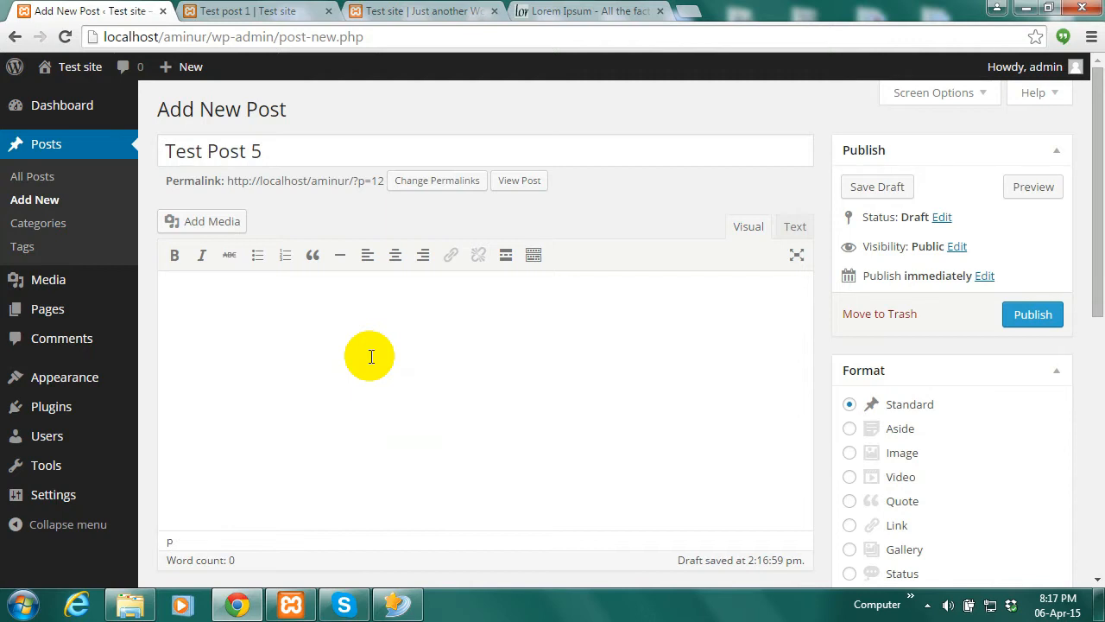
text(Lorem Ipsum is simply dummy text of the printing and typesetting industry. Lorem Ipsum has been the industry's standard dummy text ever since the 1500s, when an unknown printer took a galley of type and scrambled it to make a type specimen book. It has survived not only five centuries, but also the leap into electronic typesetting, remaining essentially unchanged. It was popularised in the 1960s with the release of Letraset sheets containing Lorem Ipsum passages, and more recently with desktop publishing software like Aldus PageMaker including versions of Lorem Ipsum.)
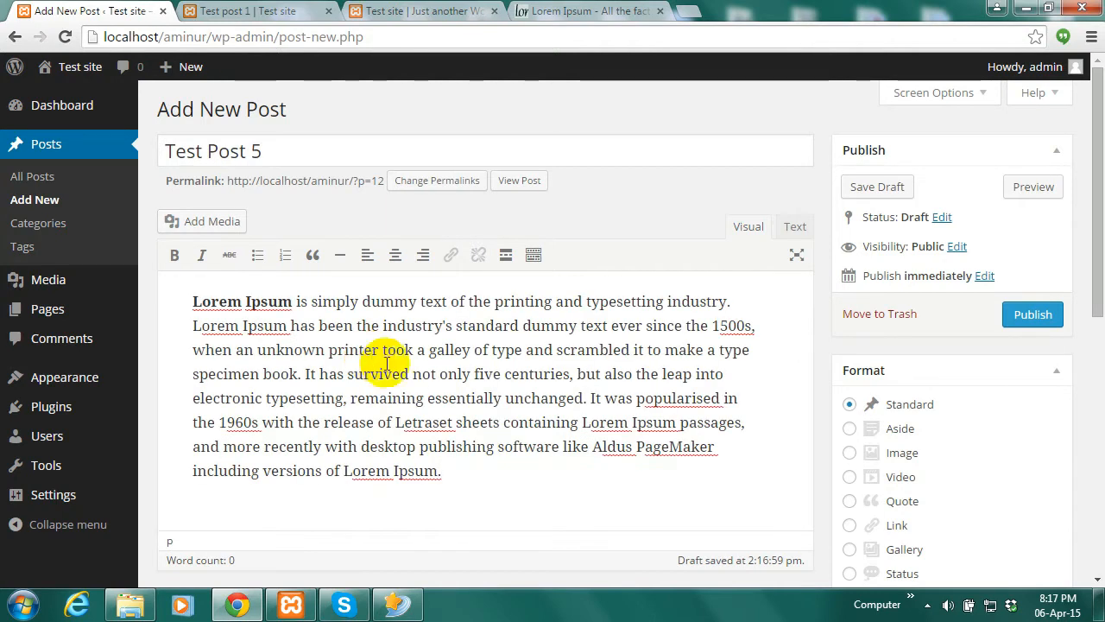
click(1031, 317)
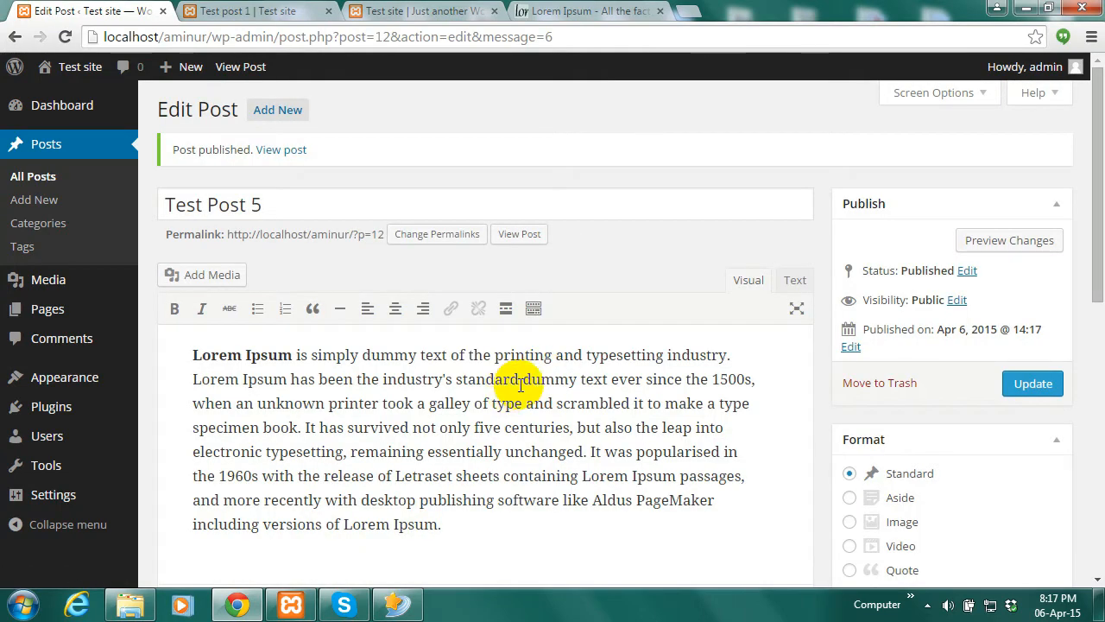
Publish a new post 'Test Post 6' with the Lorem Ipsum paragraph
scroll(407, 406, down, 1)
scroll(244, 179, up, 1)
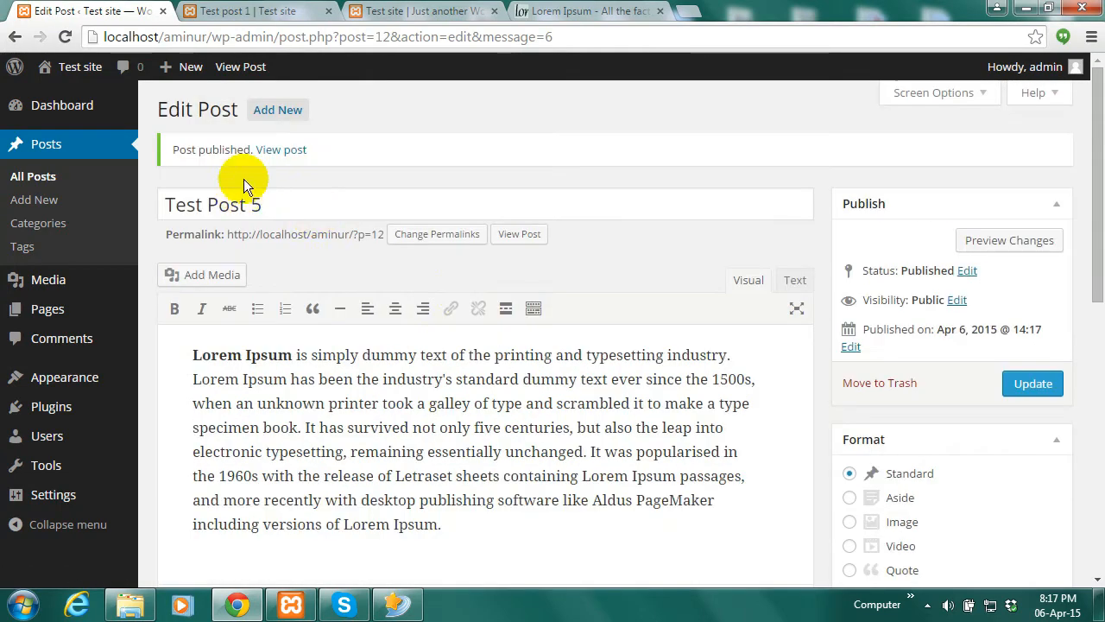
click(278, 111)
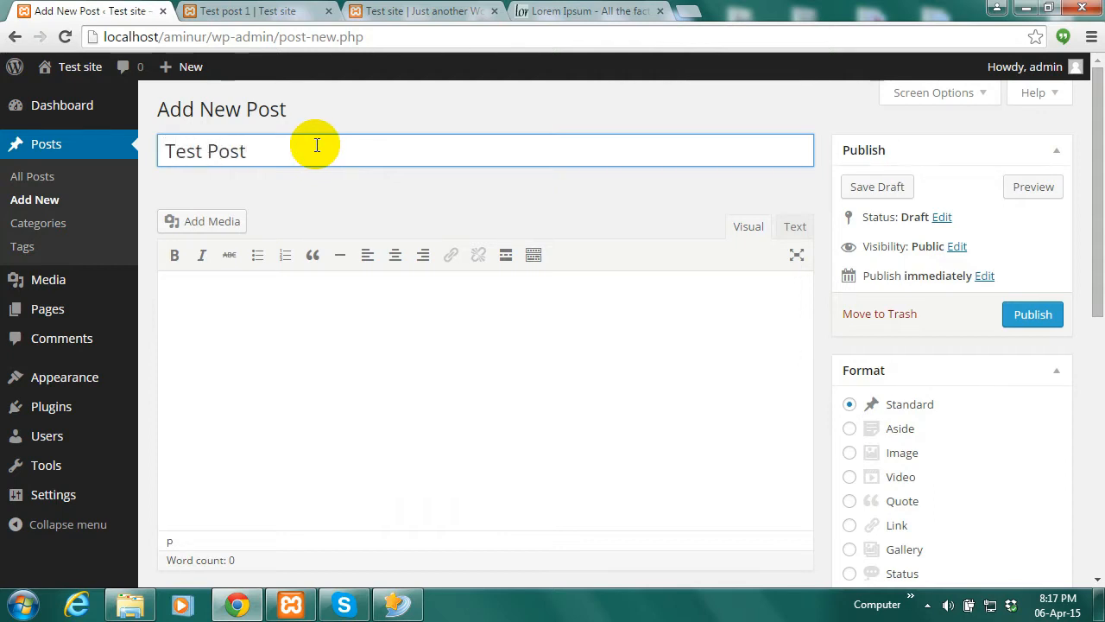
text(6)
click(350, 442)
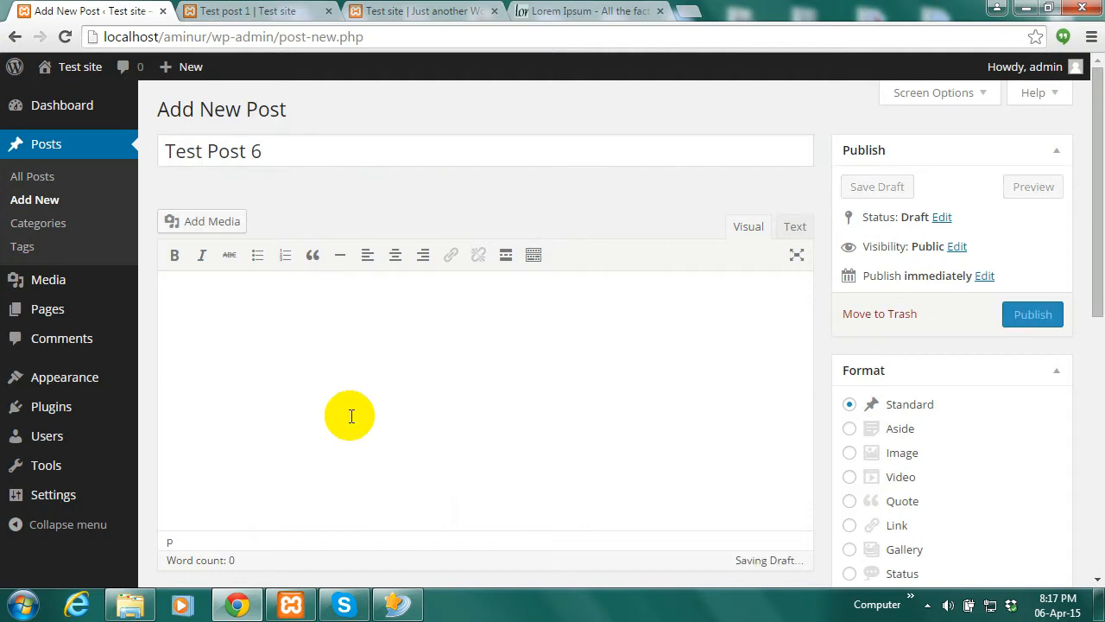
text(Lorem Ipsum is simply dummy text of the printing and typesetting industry. Lorem Ipsum has been the industry's standard dummy text ever since the 1500s, when an unknown printer took a galley of type and scrambled it to make a type specimen book. It has survived not only five centuries, but also the leap into electronic typesetting, remaining essentially unchanged. It was popularised in the 1960s with the release of Letraset sheets containing Lorem Ipsum passages, and more recently with desktop publishing software like Aldus PageMaker including versions of Lorem Ipsum.)
click(1045, 317)
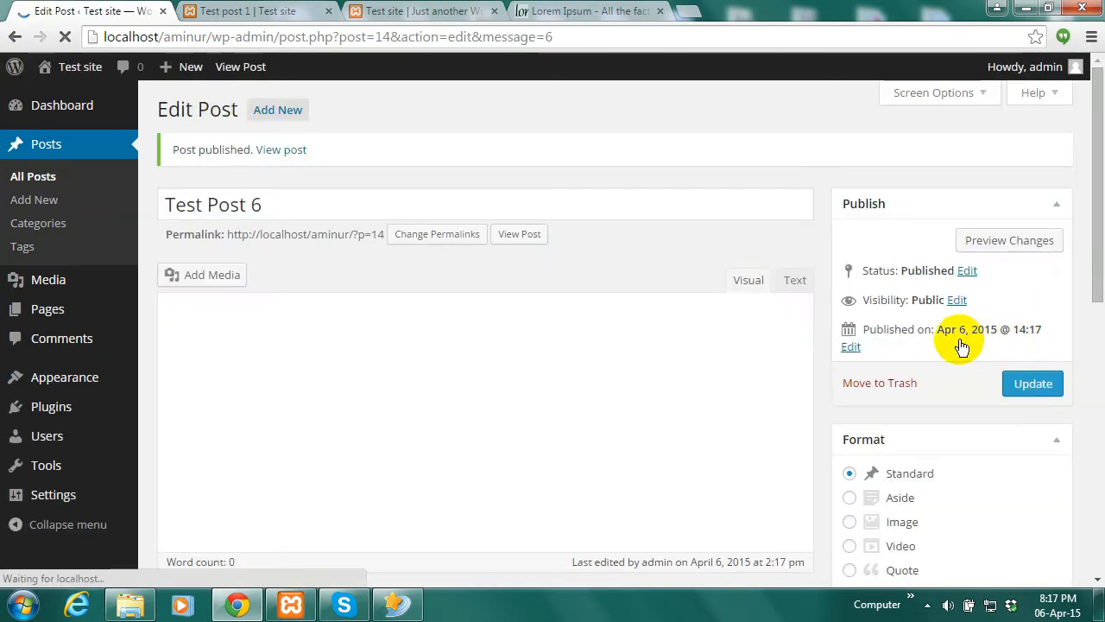
Switch to the Test site tab and scroll through all six test posts on the homepage
click(426, 11)
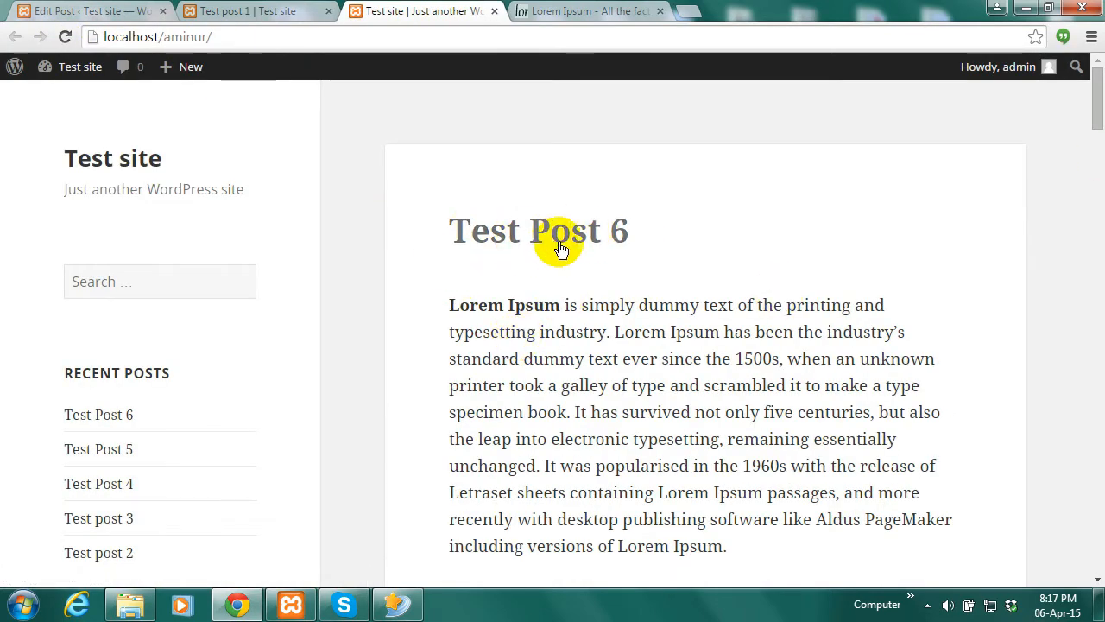
drag(1100, 124, 1100, 473)
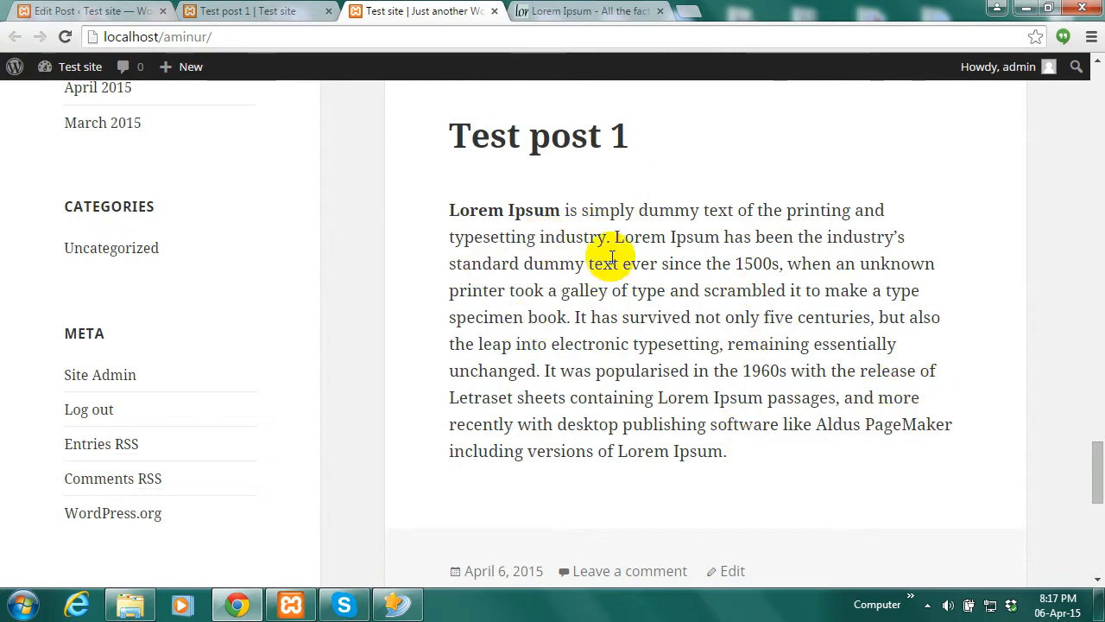
drag(1097, 458, 1101, 499)
scroll(1098, 470, down, 2)
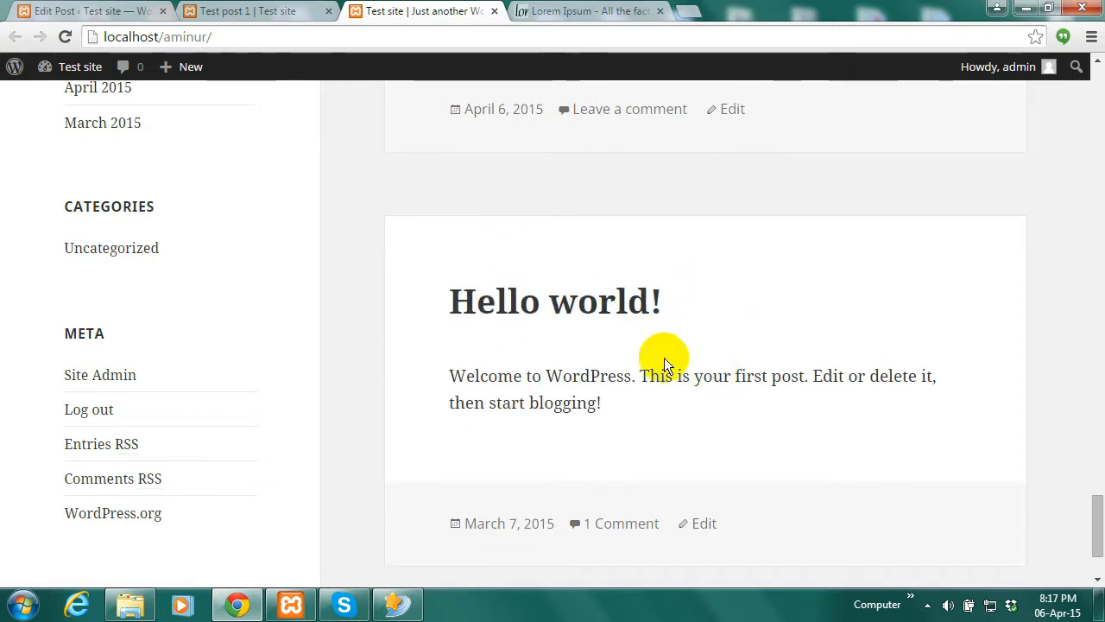
drag(1098, 520, 1080, 49)
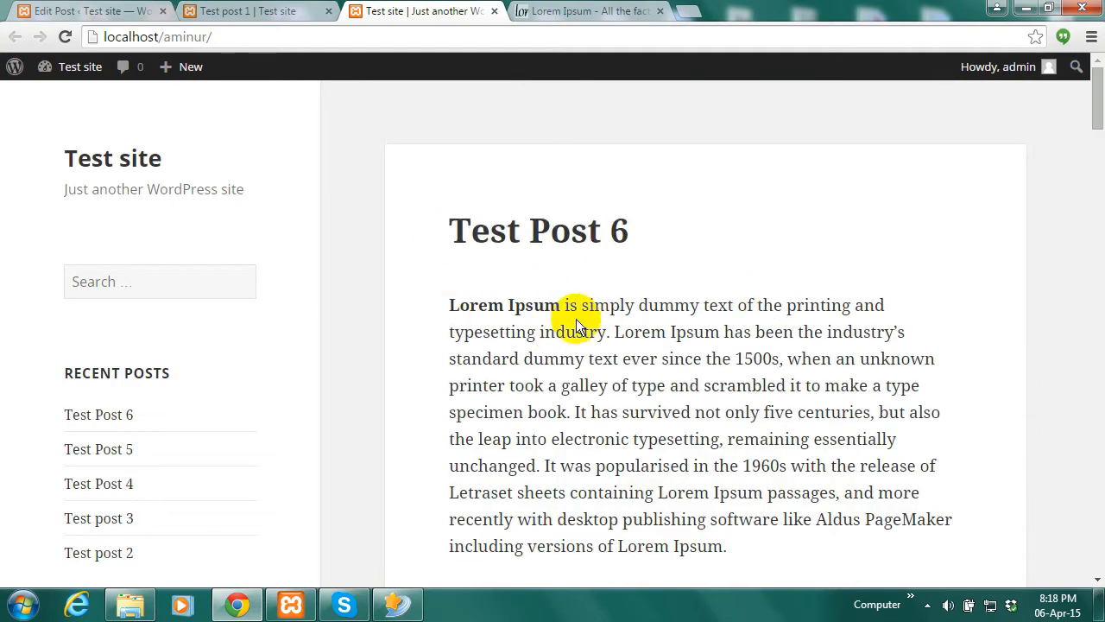
Publish a new page titled 'Page 1' with the pasted Lorem Ipsum paragraph, then view the front page
click(94, 12)
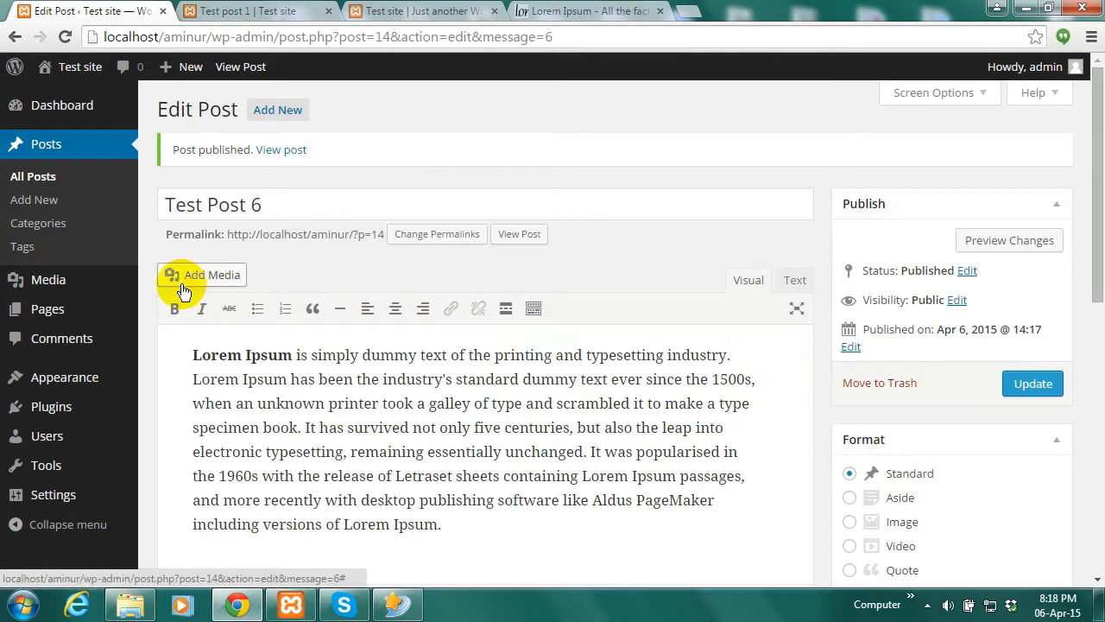
mouse_move(64, 315)
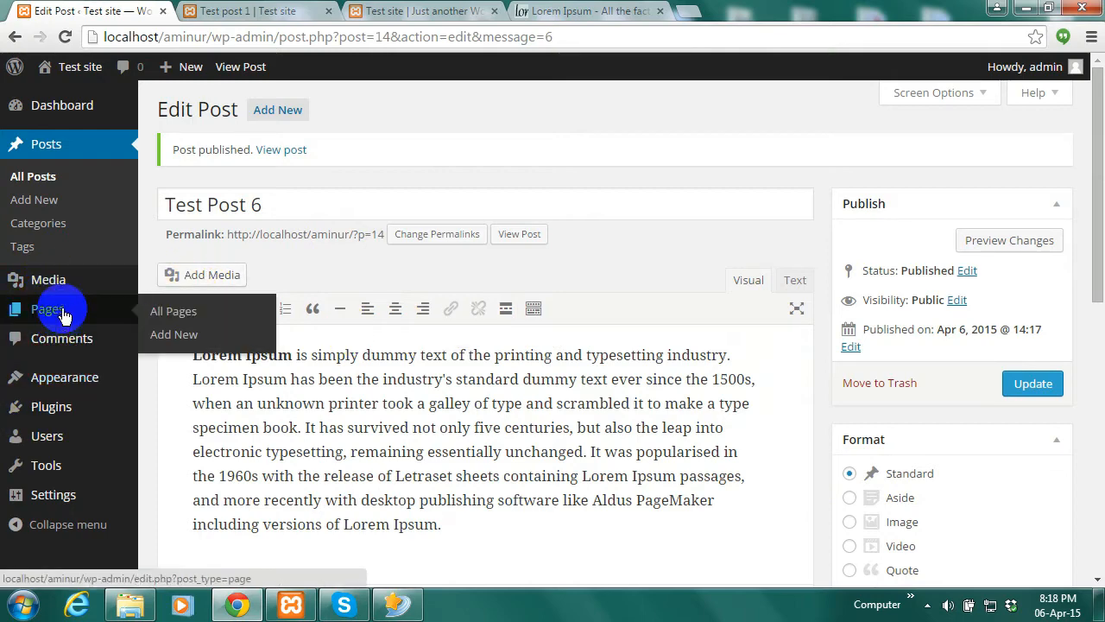
click(169, 336)
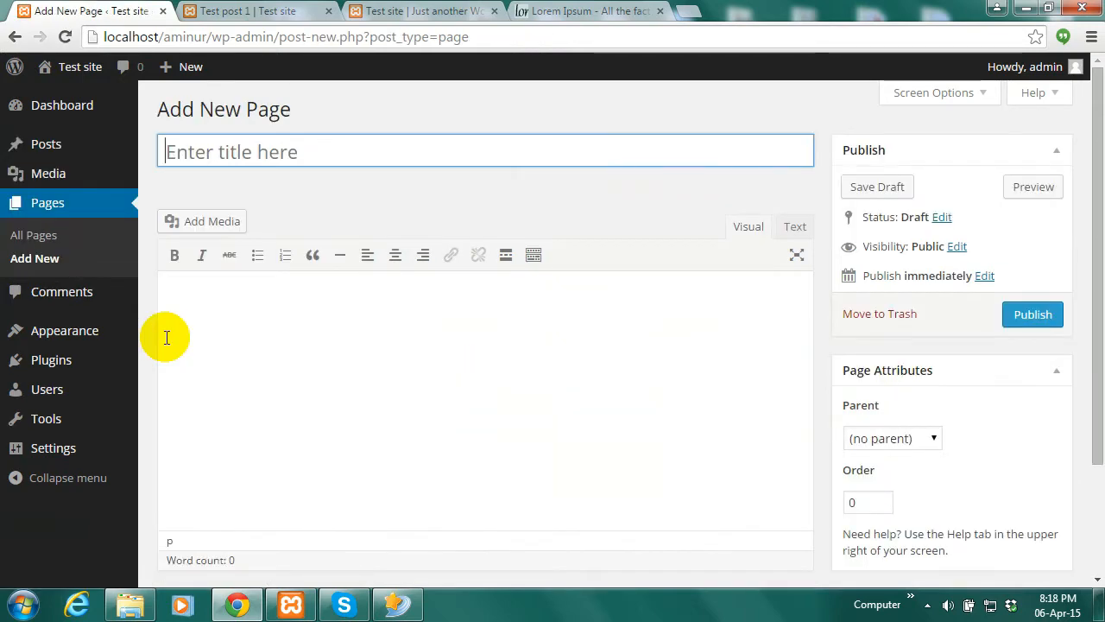
text(Pa)
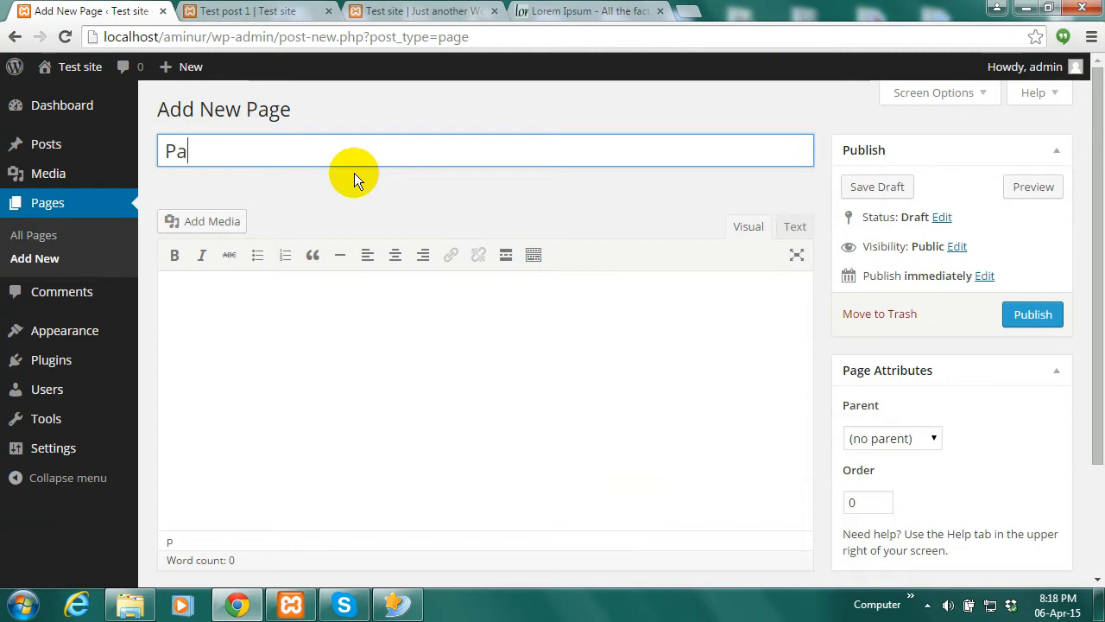
text(ge 1)
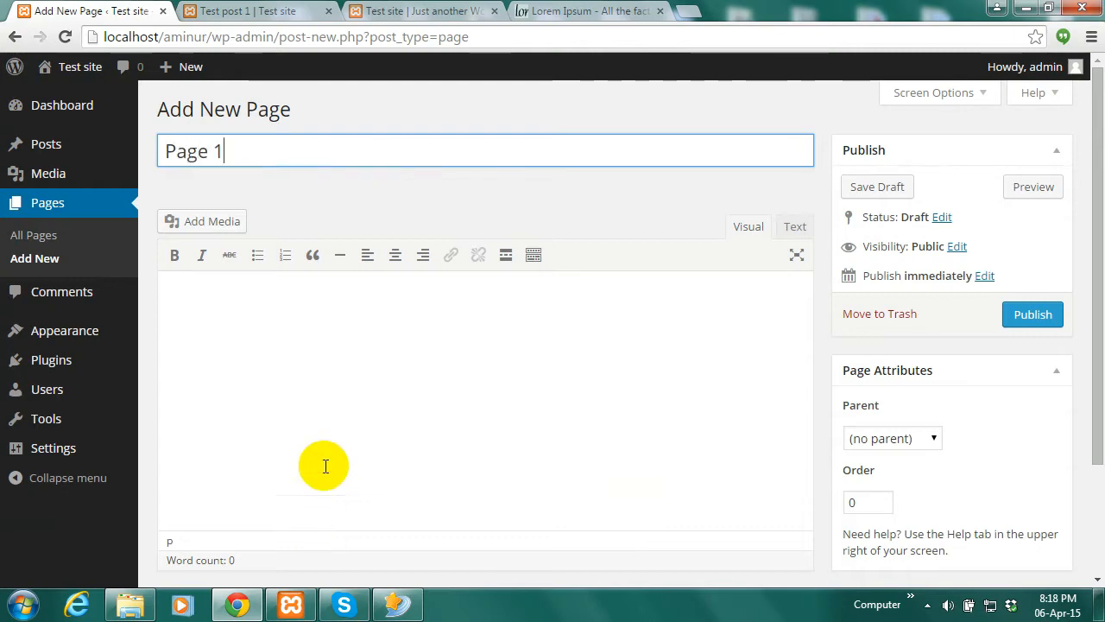
click(324, 373)
text(Lorem Ipsum is simply dummy text of the printing and typesetting industry. Lorem Ipsum has been the industry's standard dummy text ever since the 1500s, when an unknown printer took a galley of type and scrambled it to make a type specimen book. It has survived not only five centuries, but also the leap into electronic typesetting, remaining essentially unchanged. It was popularised in the 1960s with the release of Letraset sheets containing Lorem Ipsum passages, and more recently with desktop publishing software like Aldus PageMaker including versions of Lorem Ipsum.)
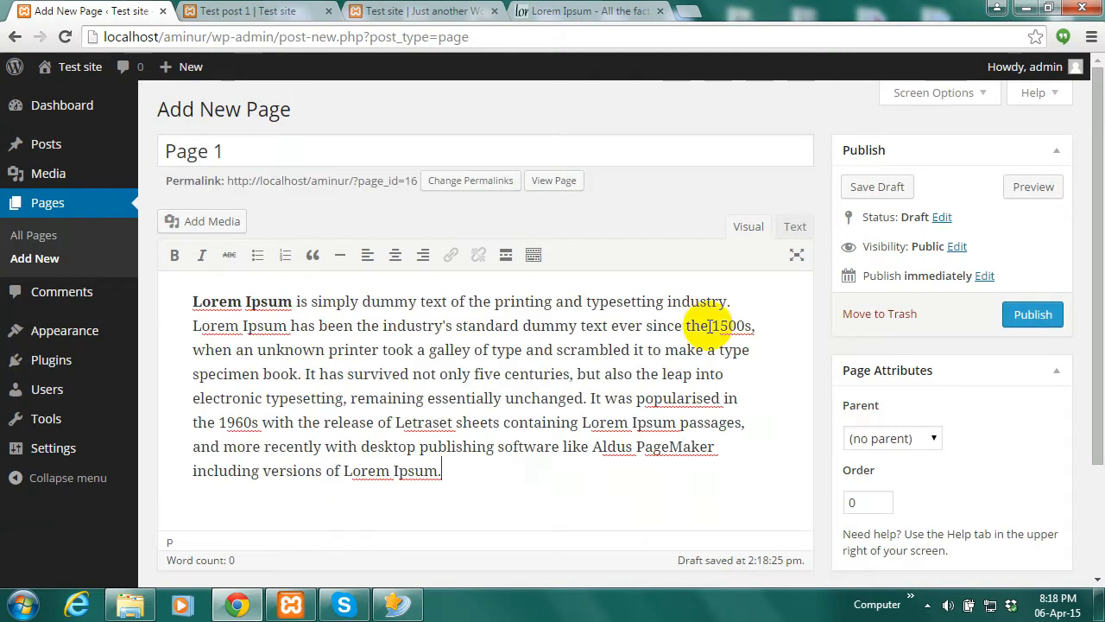
click(1029, 313)
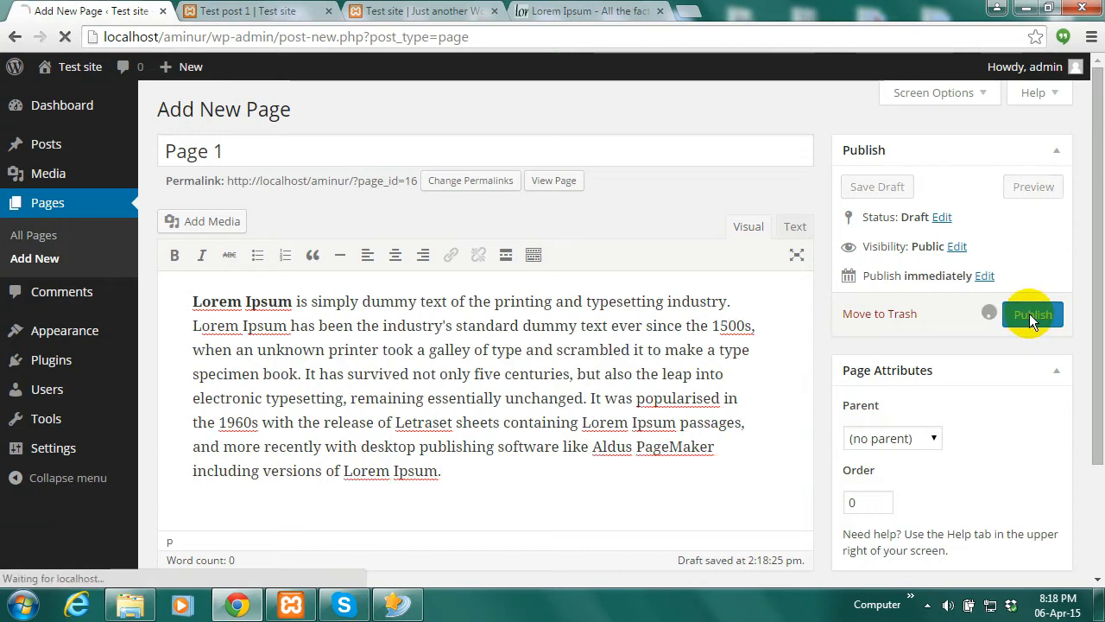
click(427, 10)
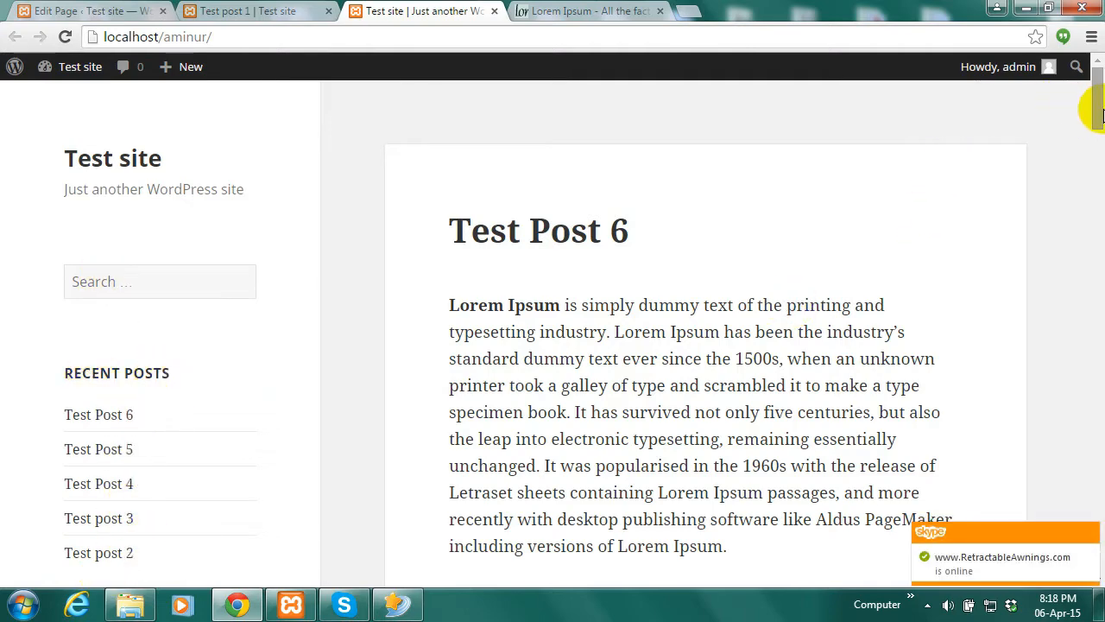
scroll(1094, 110, down, 3)
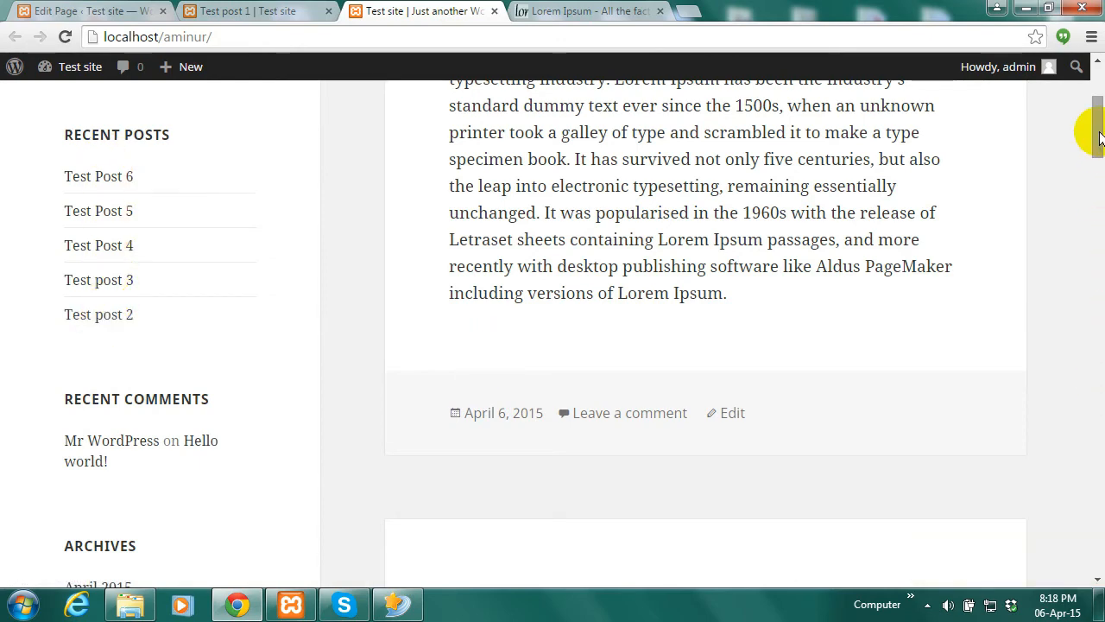
mouse_move(1095, 129)
mouse_down()
mouse_move(1093, 202)
mouse_move(1094, 108)
mouse_up()
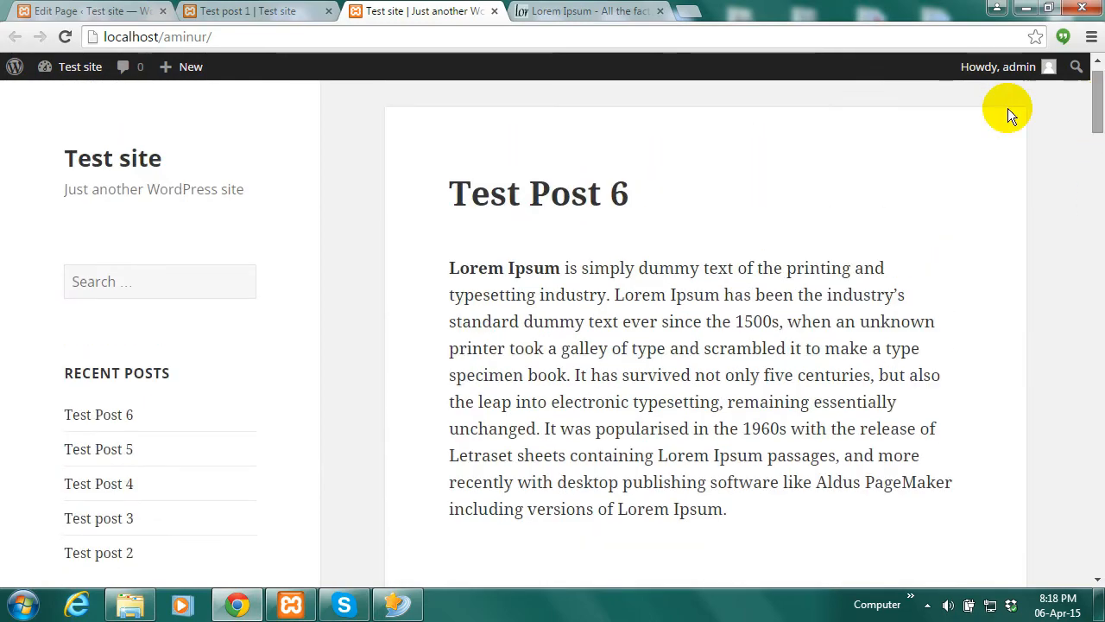
click(285, 10)
Publish Page 2 with the pasted Lorem Ipsum paragraph
click(91, 11)
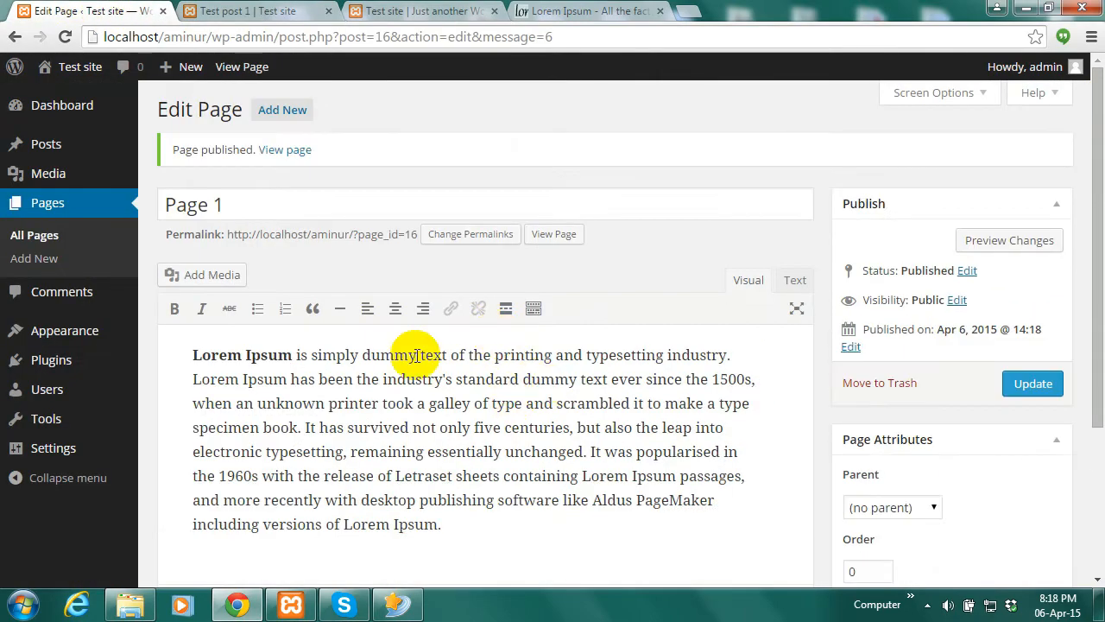
click(279, 110)
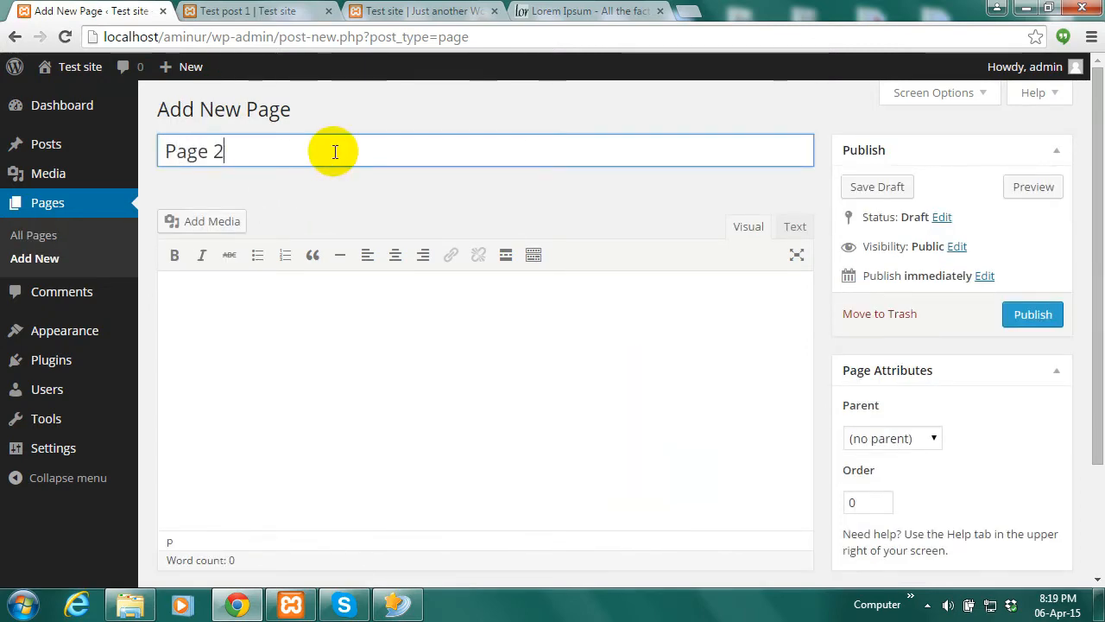
click(588, 347)
text(Lorem Ipsum is simply dummy text of the printing and typesetting industry. Lorem Ipsum has been the industry's standard dummy text ever since the 1500s, when an unknown printer took a galley of type and scrambled it to make a type specimen book. It has survived not only five centuries, but also the leap into electronic typesetting, remaining essentially unchanged. It was popularised in the 1960s with the release of Letraset sheets containing Lorem Ipsum passages, and more recently with desktop publishing software like Aldus PageMaker including versions of Lorem Ipsum.)
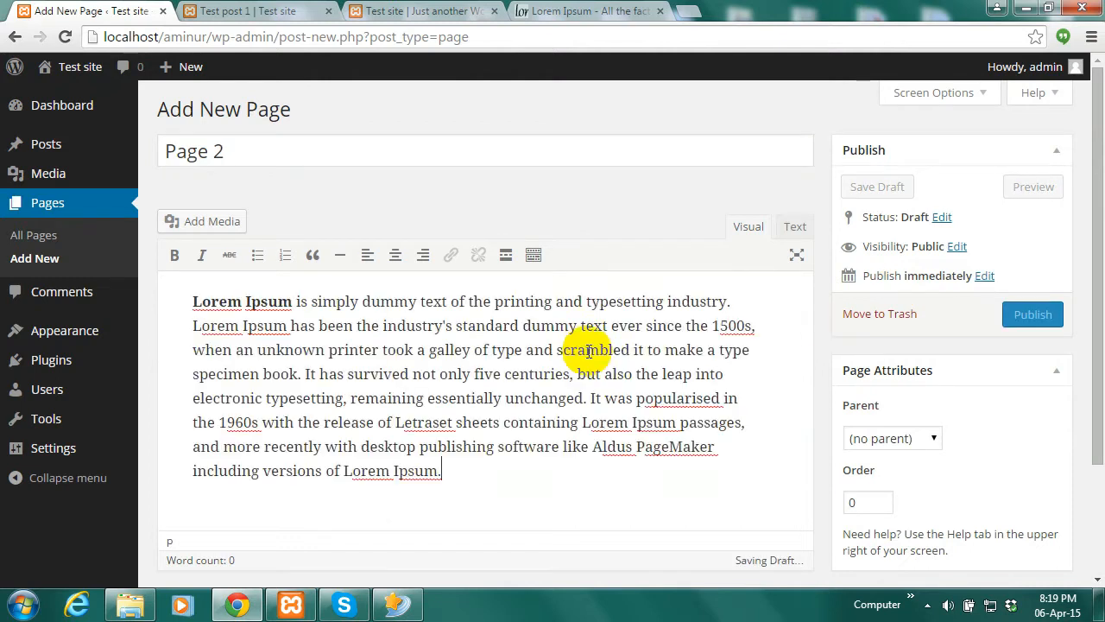
click(1018, 315)
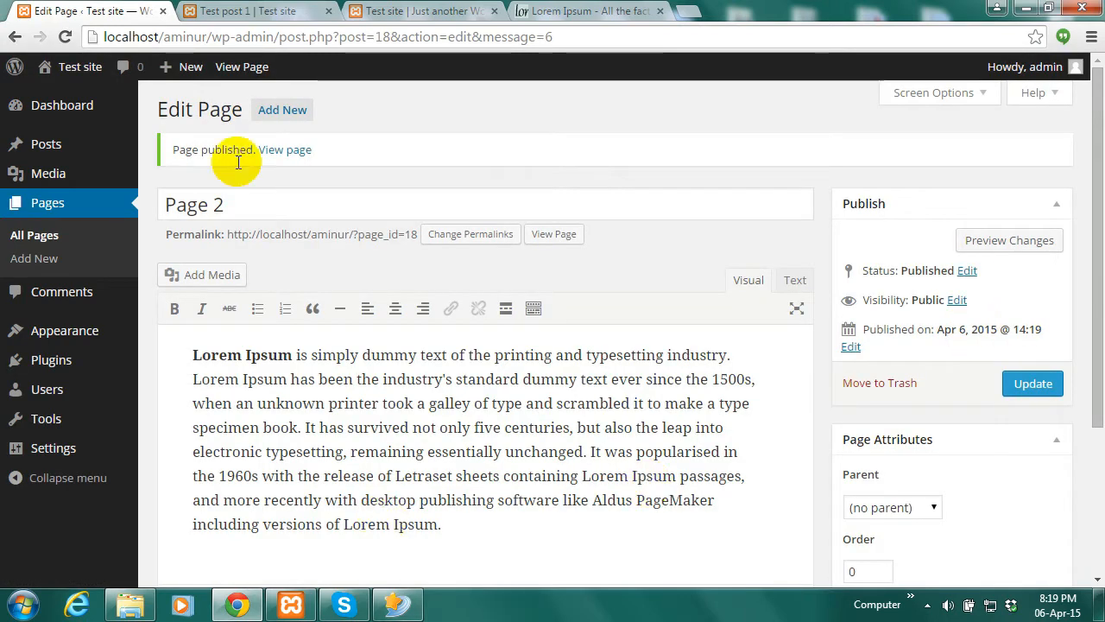
Start a new page titled Page 3 and paste the Lorem Ipsum paragraph into its body
click(285, 114)
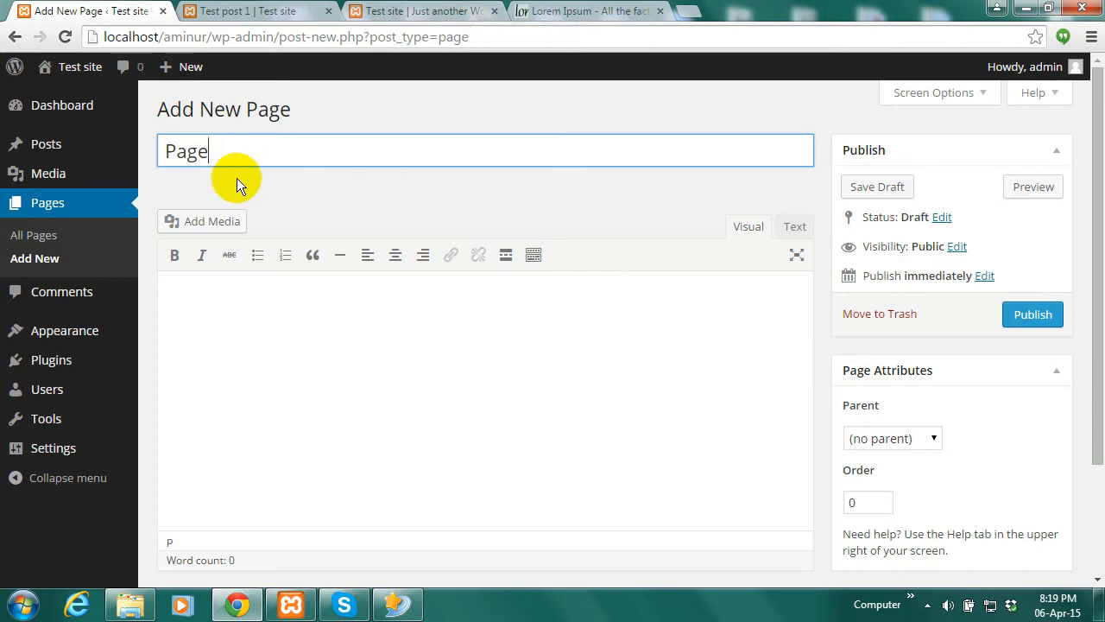
text(3)
click(293, 347)
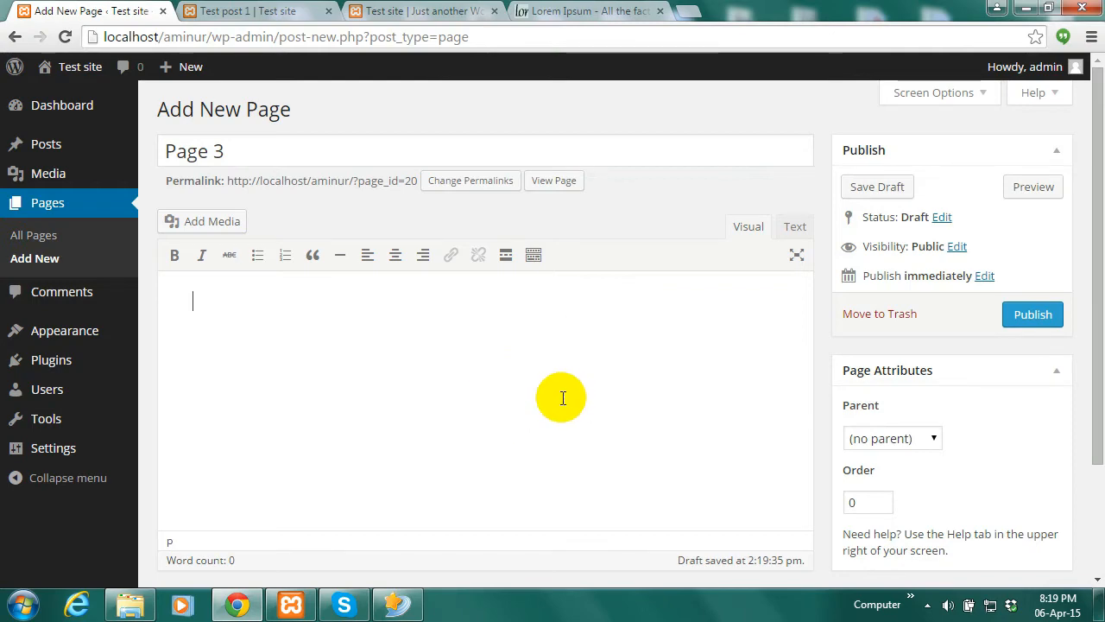
text(Lorem Ipsum is simply dummy text of the printing and typesetting industry. Lorem Ipsum has been the industry's standard dummy text ever since the 1500s, when an unknown printer took a galley of type and scrambled it to make a type specimen book. It has survived not only five centuries, but also the leap into electronic typesetting, remaining essentially unchanged. It was popularised in the 1960s with the release of Letraset sheets containing Lorem Ipsum passages, and more recently with desktop publishing software like Aldus PageMaker including versions of Lorem Ipsum.)
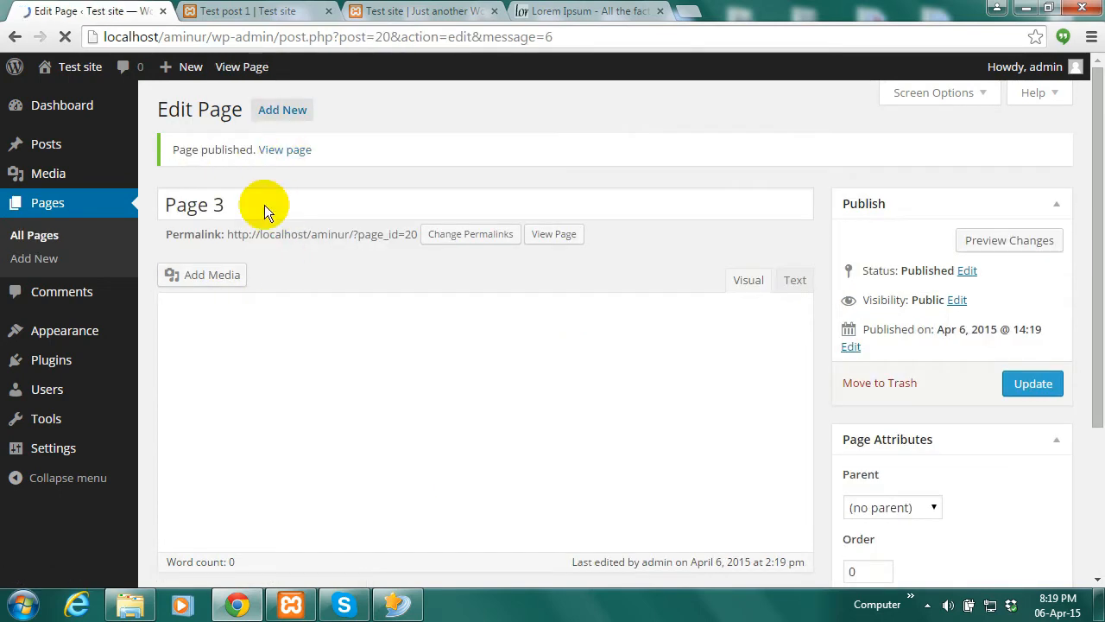
Publish a new page titled 'Page 4' containing the Lorem Ipsum paragraph
click(278, 112)
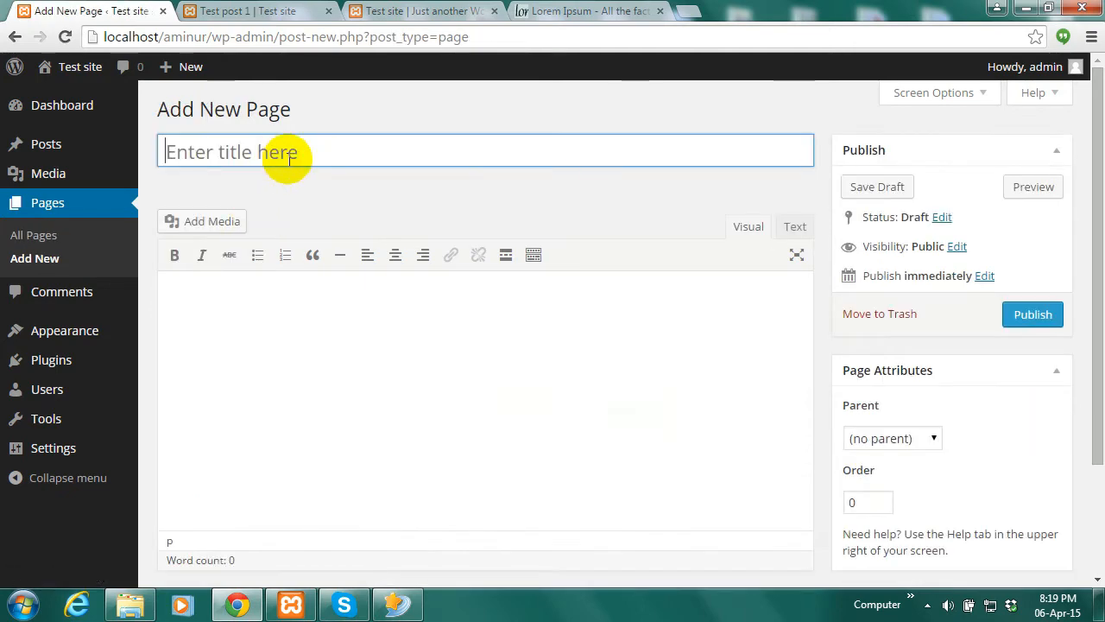
click(307, 165)
text(Page )
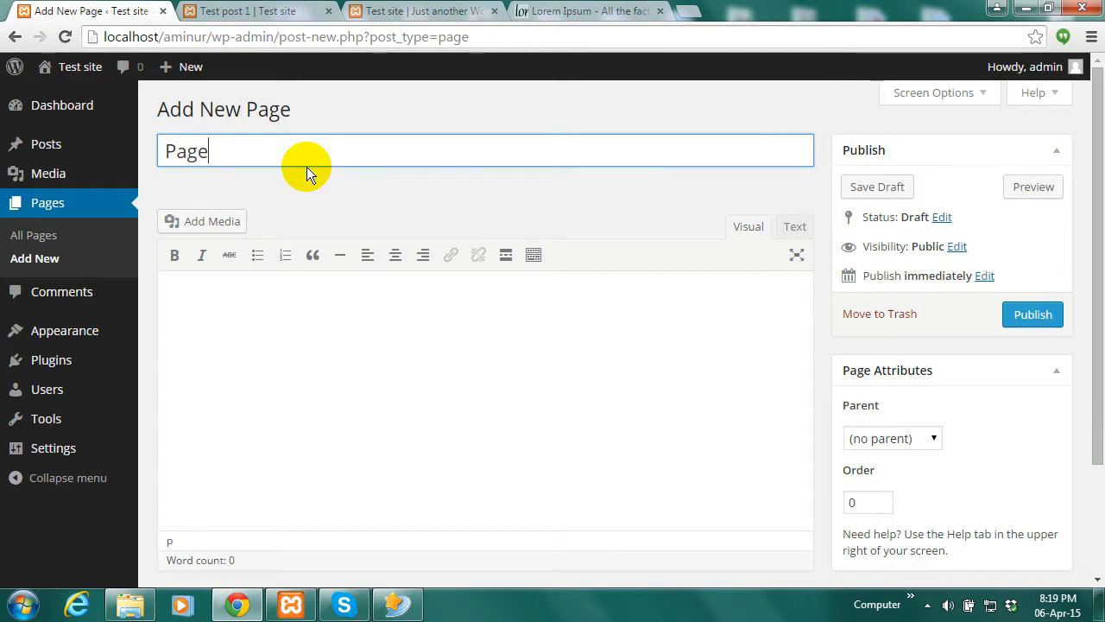
text(4)
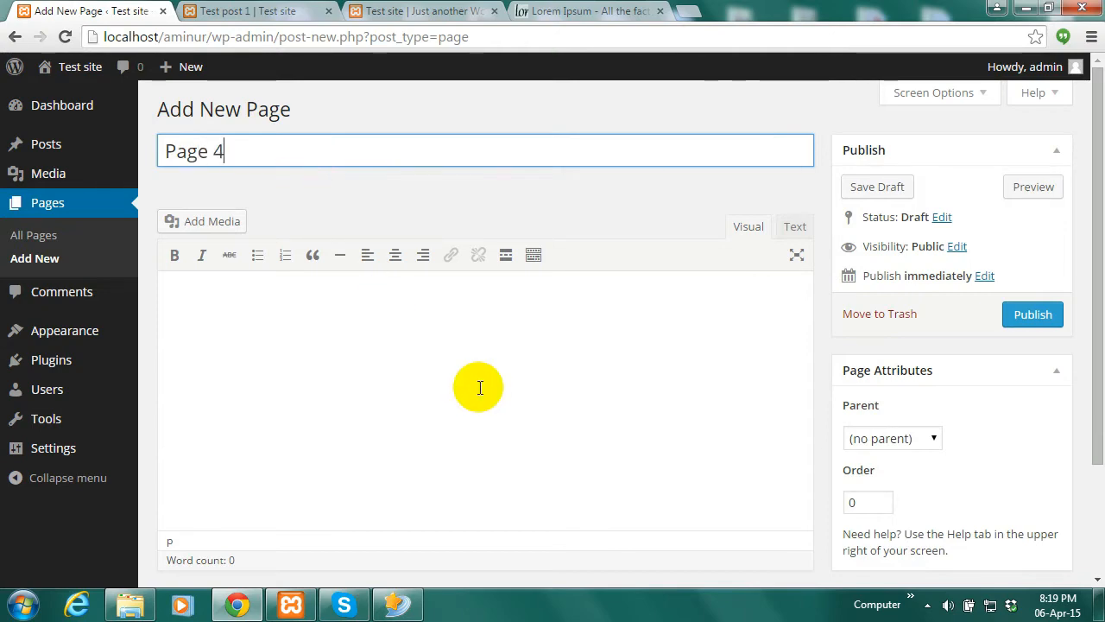
click(451, 383)
text(Lorem Ipsum is simply dummy text of the printing and typesetting industry. Lorem Ipsum has been the industry's standard dummy text ever since the 1500s, when an unknown printer took a galley of type and scrambled it to make a type specimen book. It has survived not only five centuries, but also the leap into electronic typesetting, remaining essentially unchanged. It was popularised in the 1960s with the release of Letraset sheets containing Lorem Ipsum passages, and more recently with desktop publishing software like Aldus PageMaker including versions of Lorem Ipsum.)
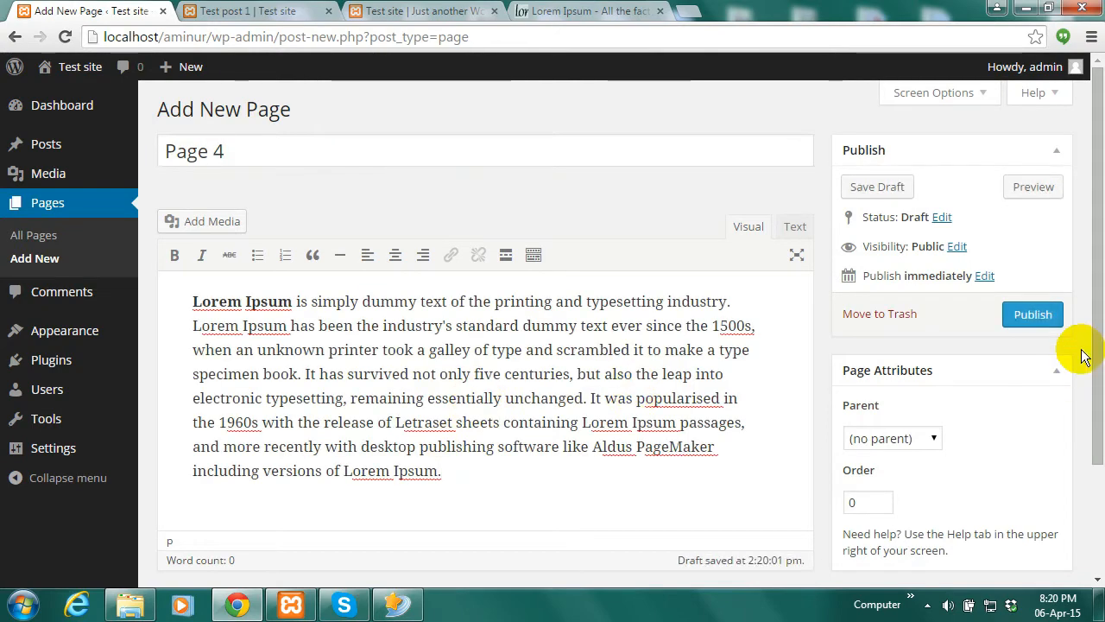
click(1027, 315)
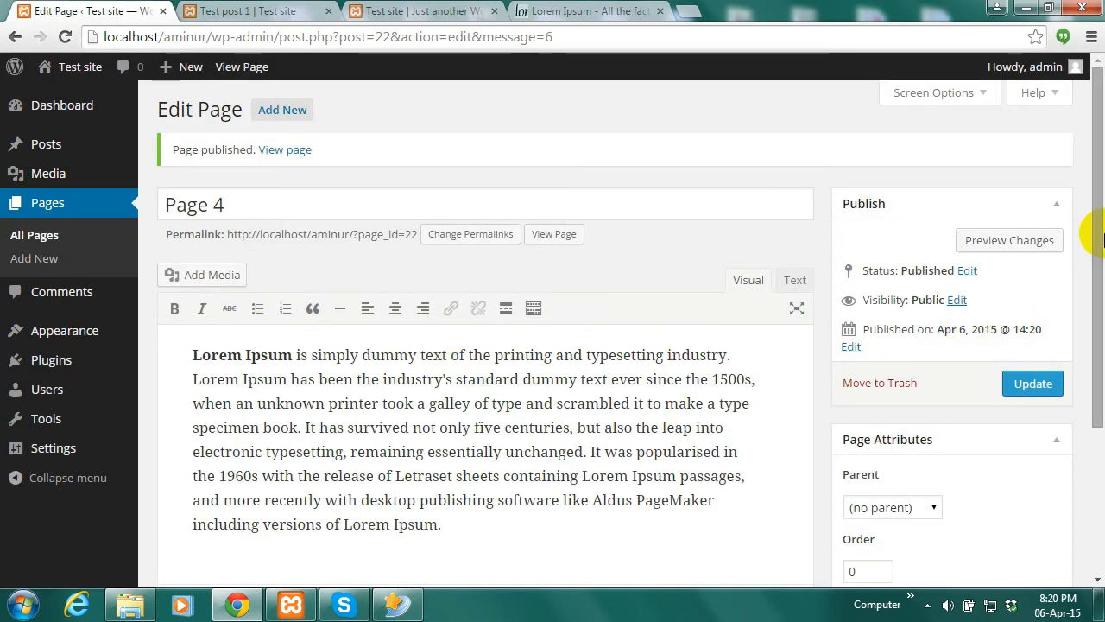
Publish 'Page 5' with the same Lorem Ipsum paragraph, then view the live site
click(284, 115)
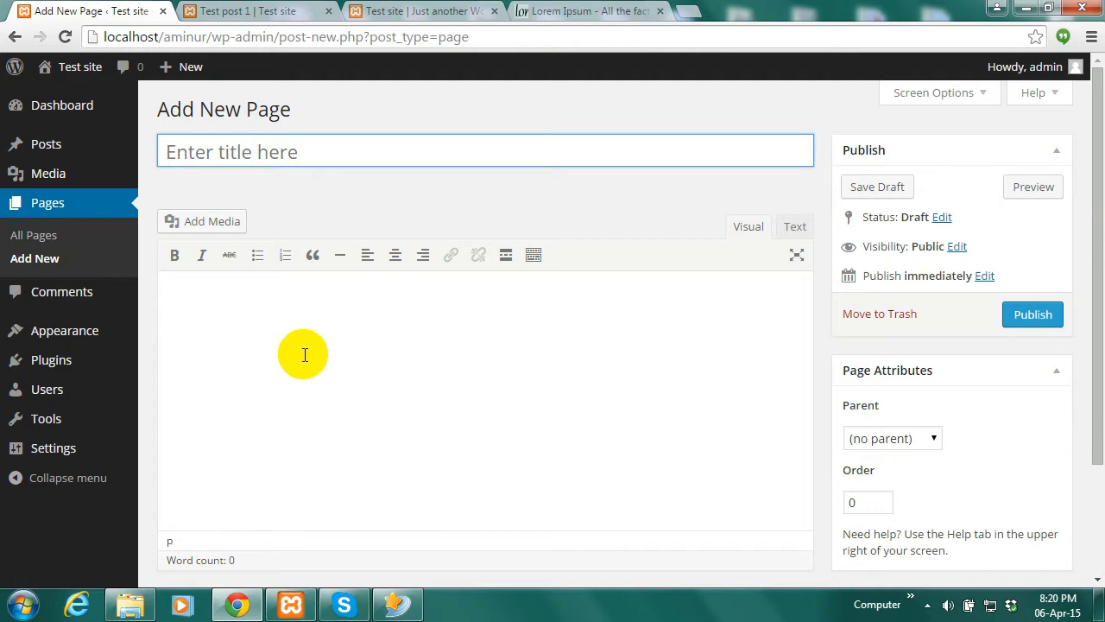
click(302, 357)
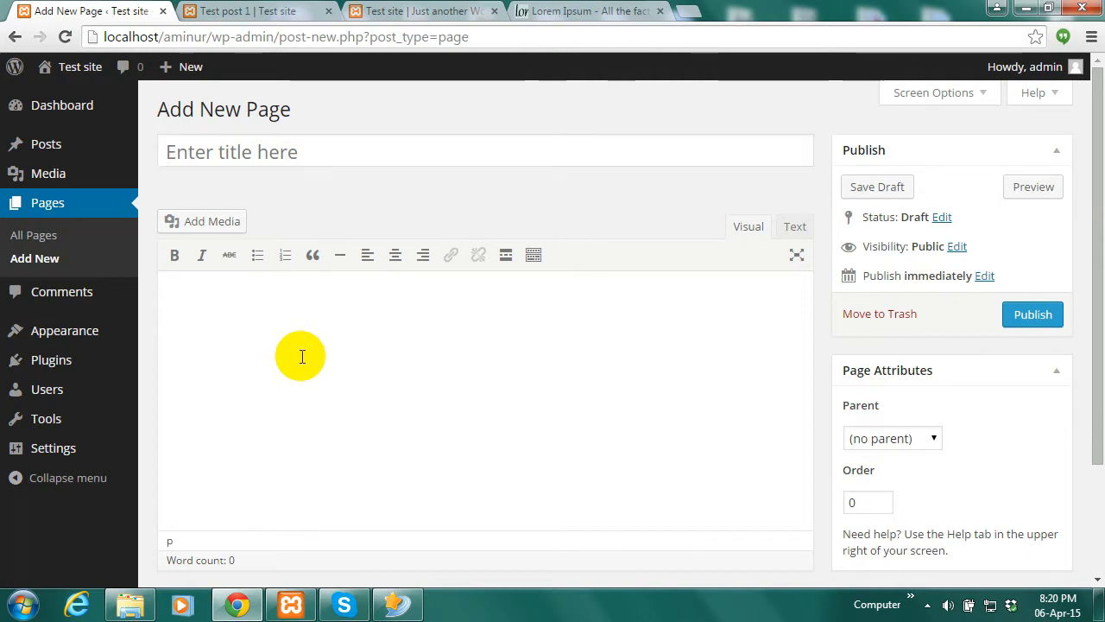
click(352, 139)
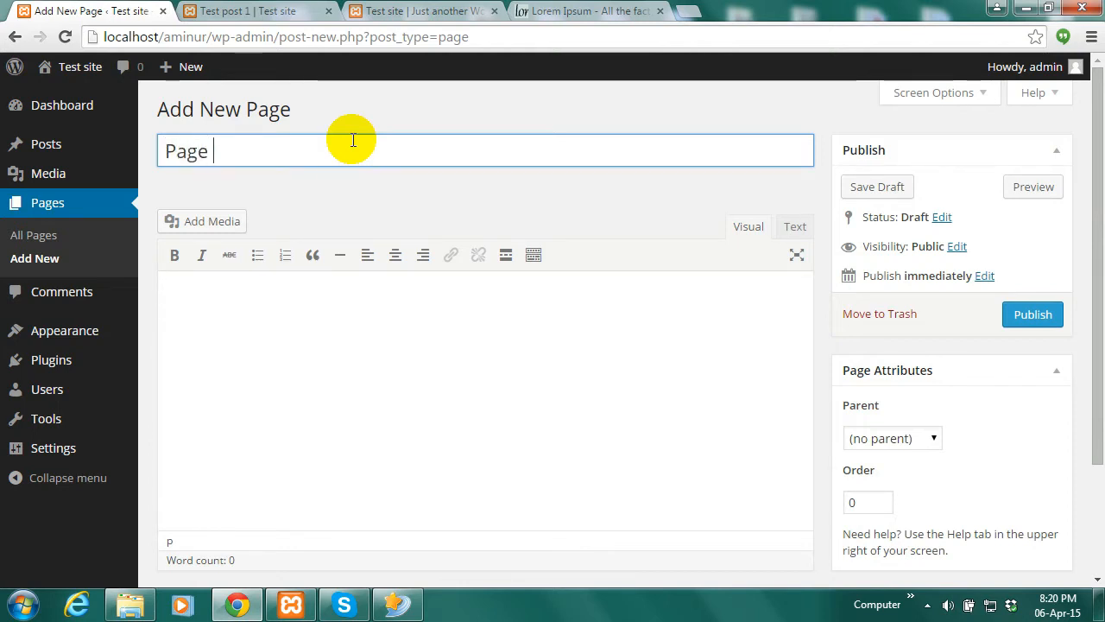
text(Page 5)
click(311, 381)
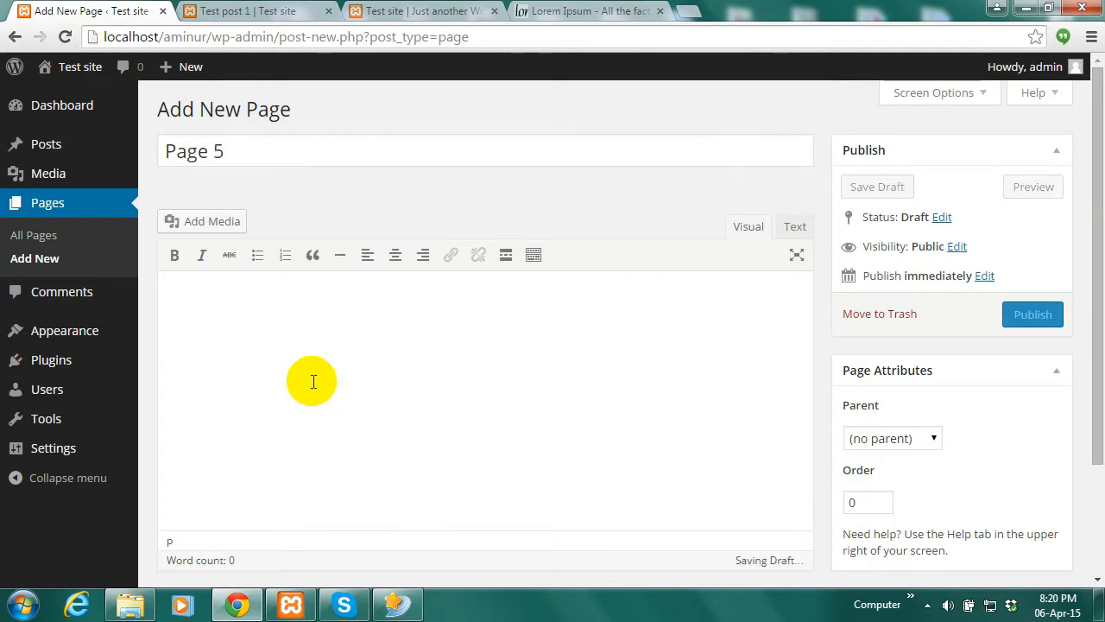
text(Lorem Ipsum is simply dummy text of the printing and typesetting industry. Lorem Ipsum has been the industry's standard dummy text ever since the 1500s, when an unknown printer took a galley of type and scrambled it to make a type specimen book. It has survived not only five centuries, but also the leap into electronic typesetting, remaining essentially unchanged. It was popularised in the 1960s with the release of Letraset sheets containing Lorem Ipsum passages, and more recently with desktop publishing software like Aldus PageMaker including versions of Lorem Ipsum.)
click(1033, 314)
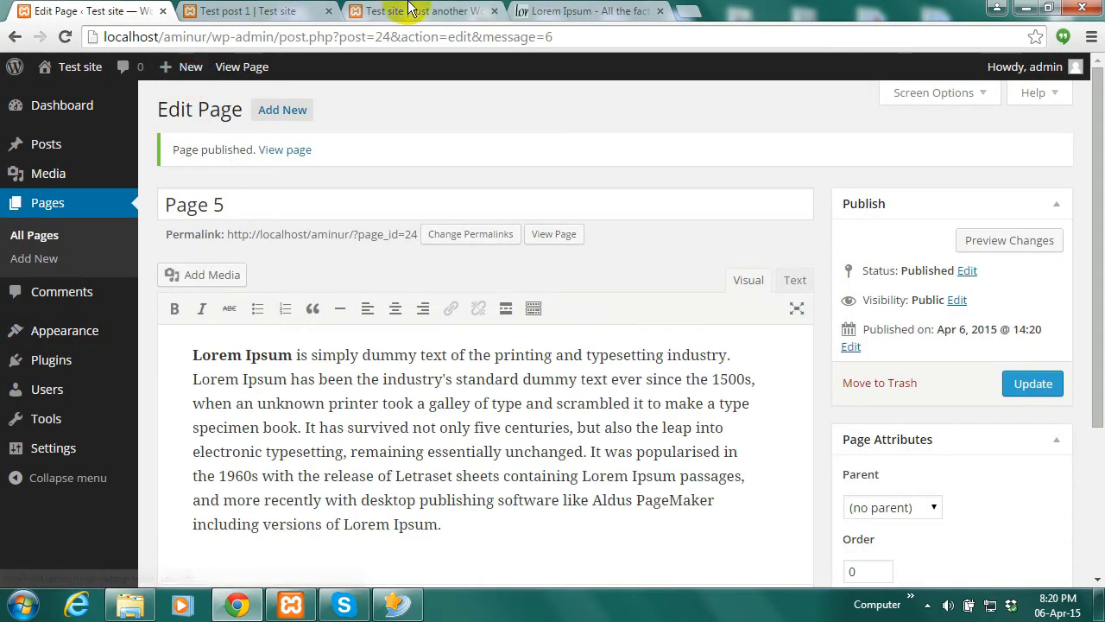
click(406, 10)
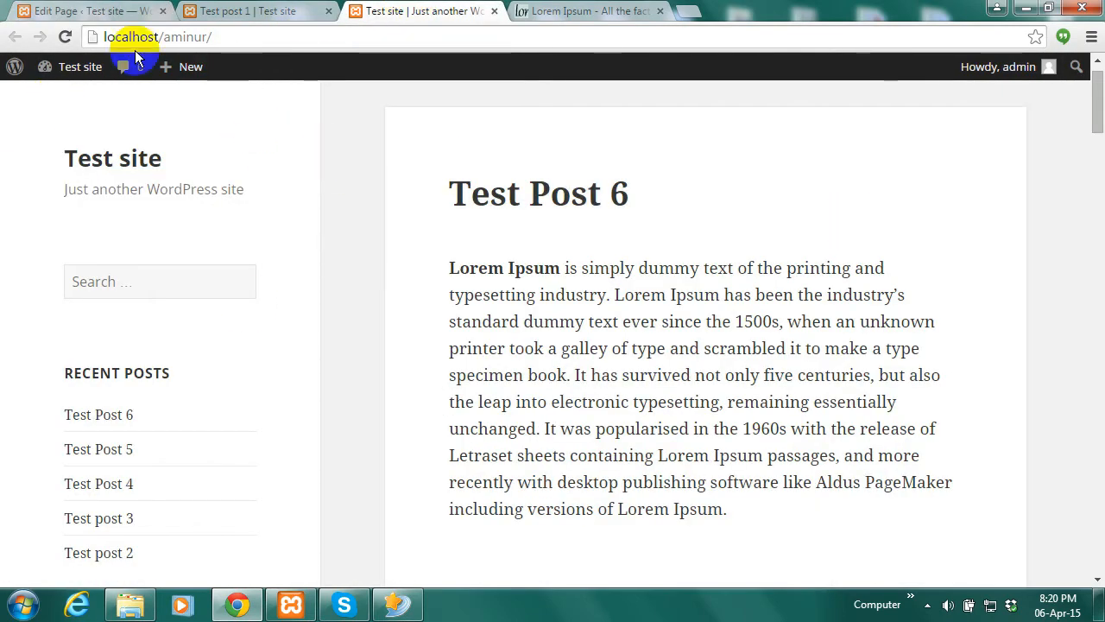
Reload and scroll the live front page, then return to the Page 5 editor
click(65, 36)
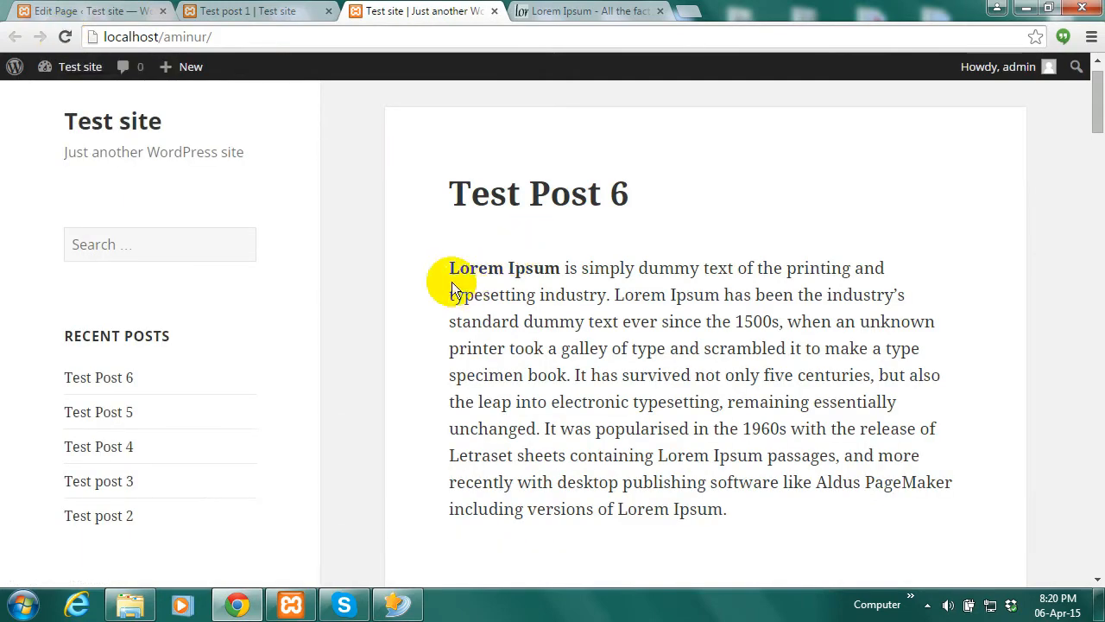
mouse_move(1093, 98)
mouse_down()
mouse_move(1096, 358)
mouse_move(1100, 82)
mouse_up()
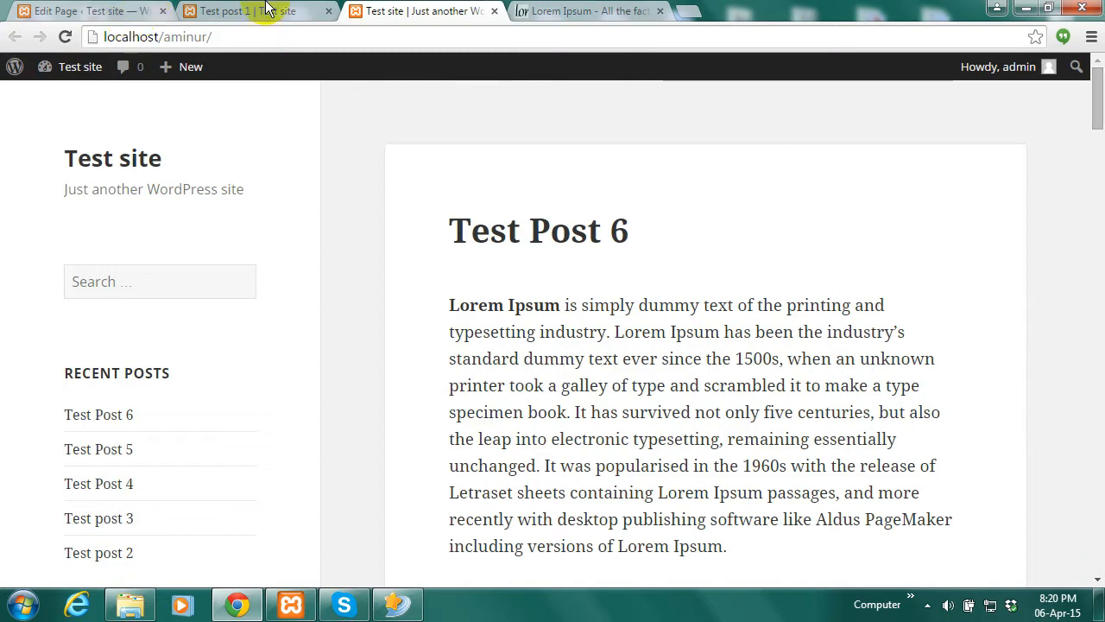
click(94, 12)
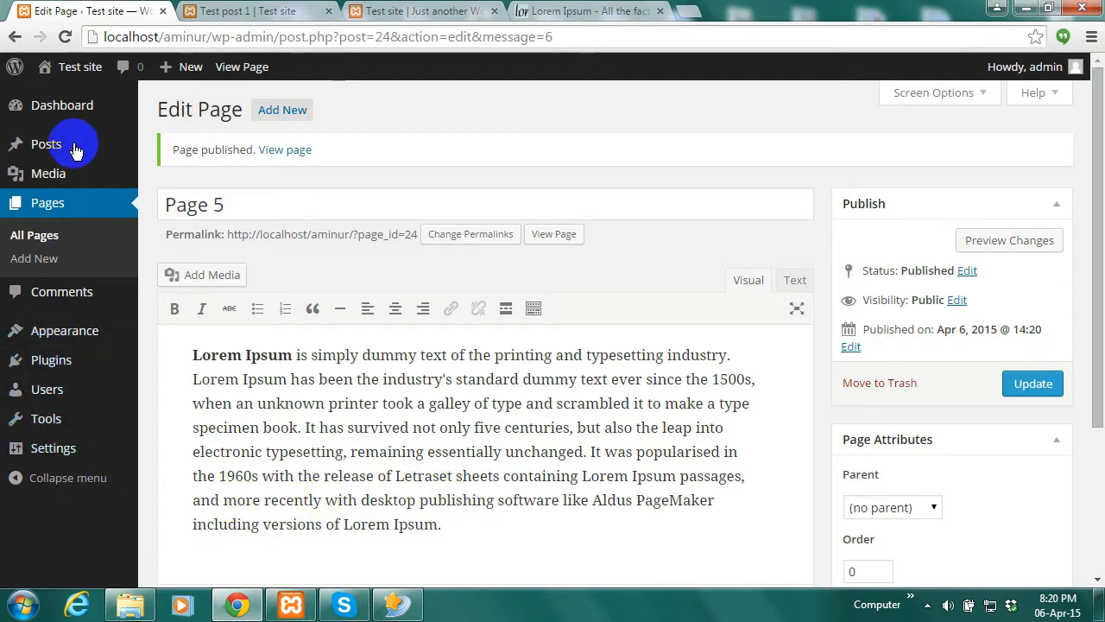
mouse_move(52, 338)
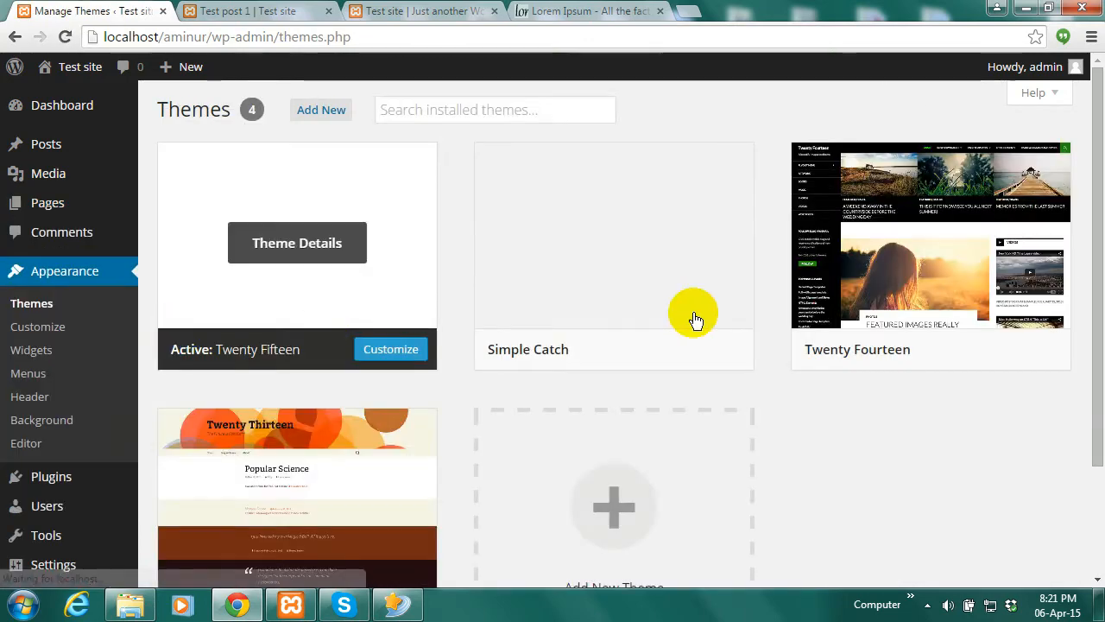
Activate the Twenty Fourteen theme and switch to the 'Test site' tab
mouse_move(693, 324)
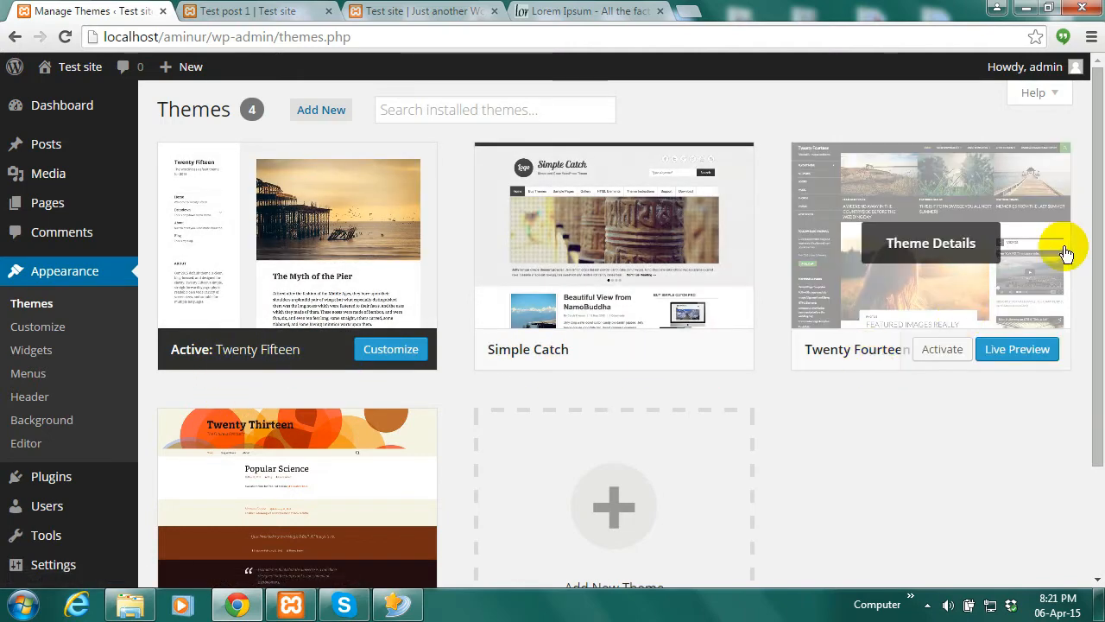
scroll(1089, 207, down, 3)
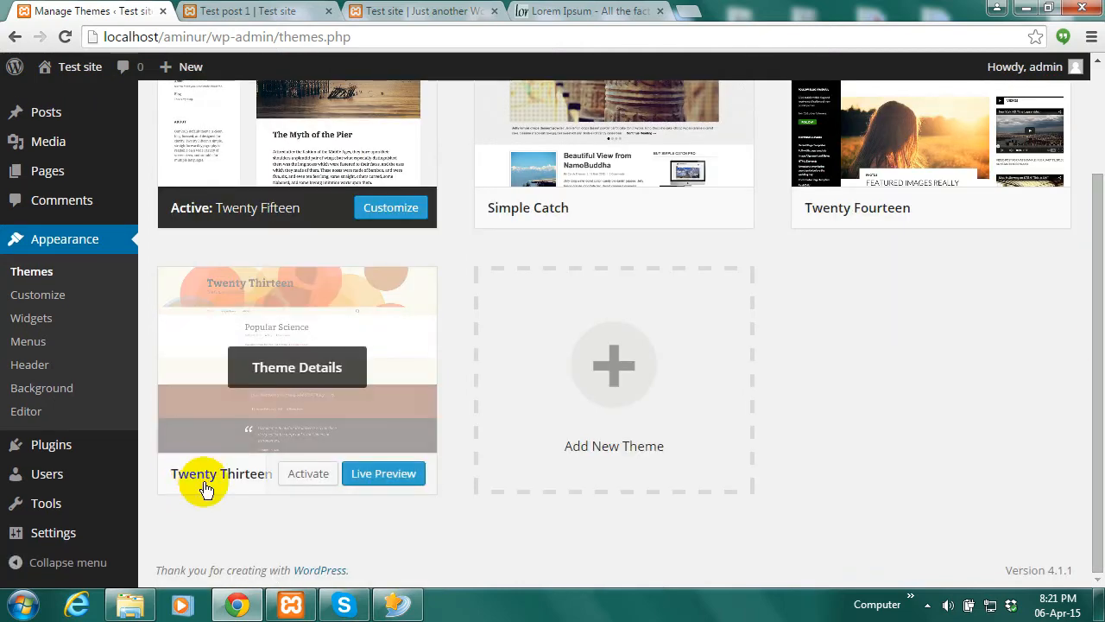
drag(1086, 347, 1101, 274)
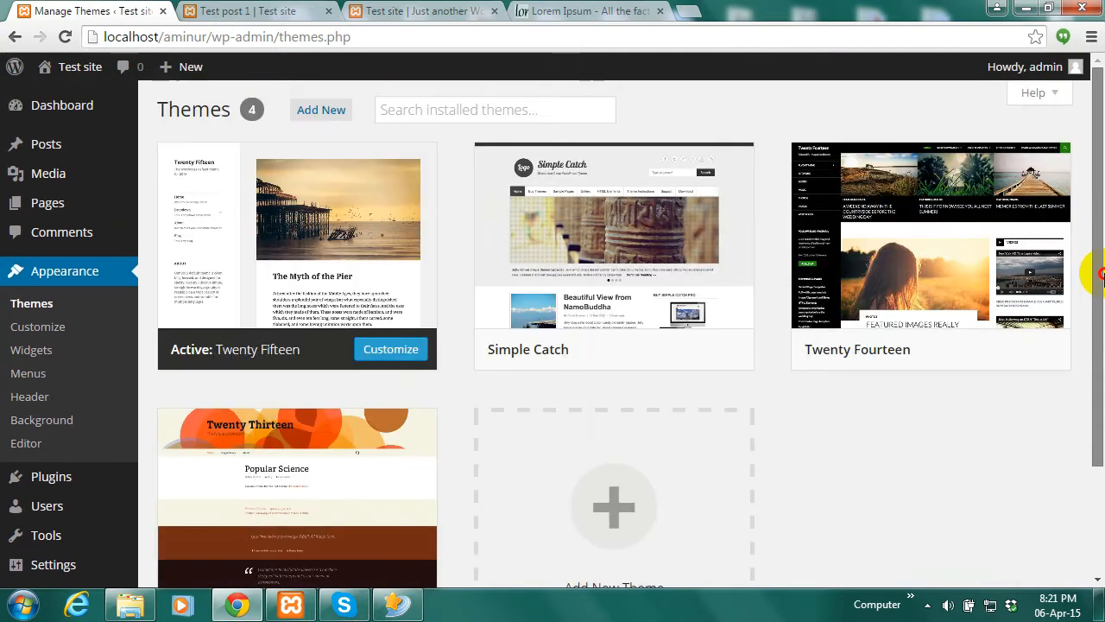
mouse_move(1048, 353)
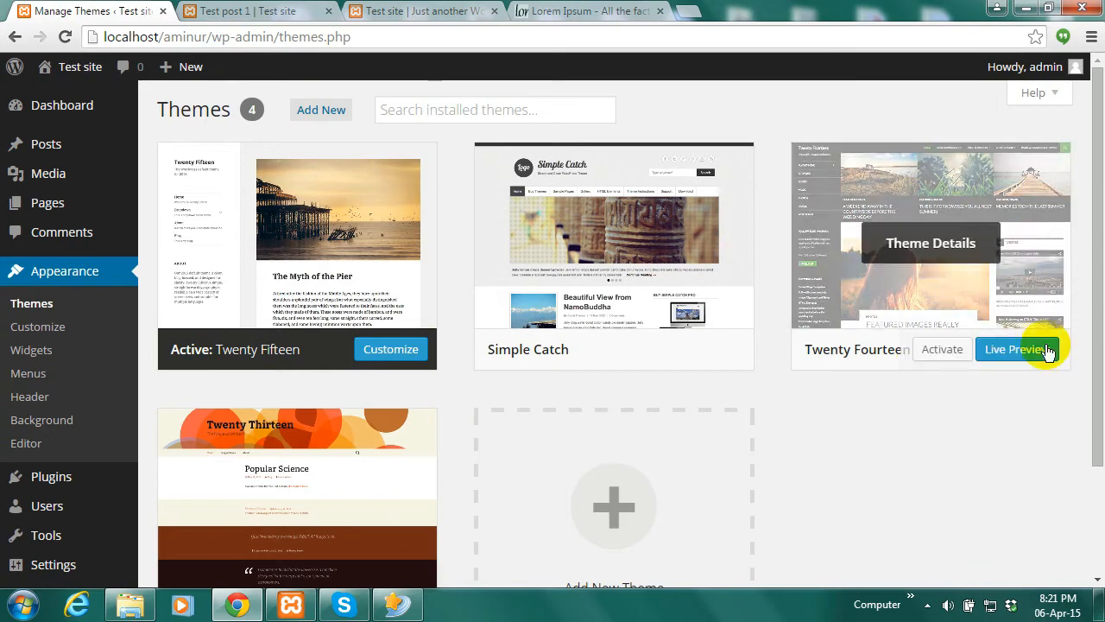
click(943, 350)
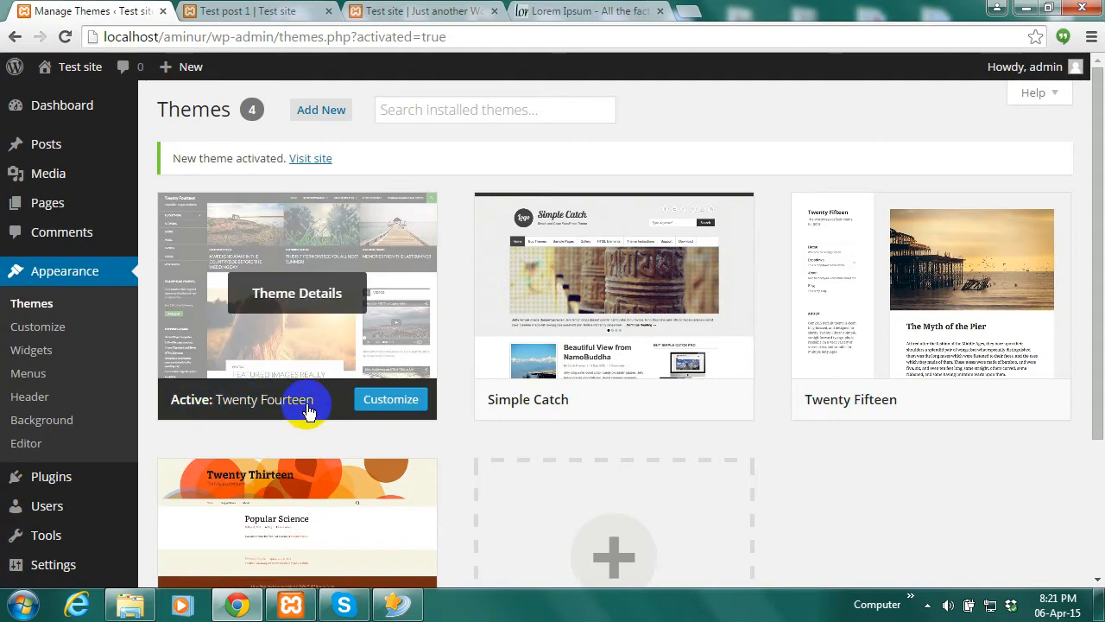
click(574, 10)
click(440, 9)
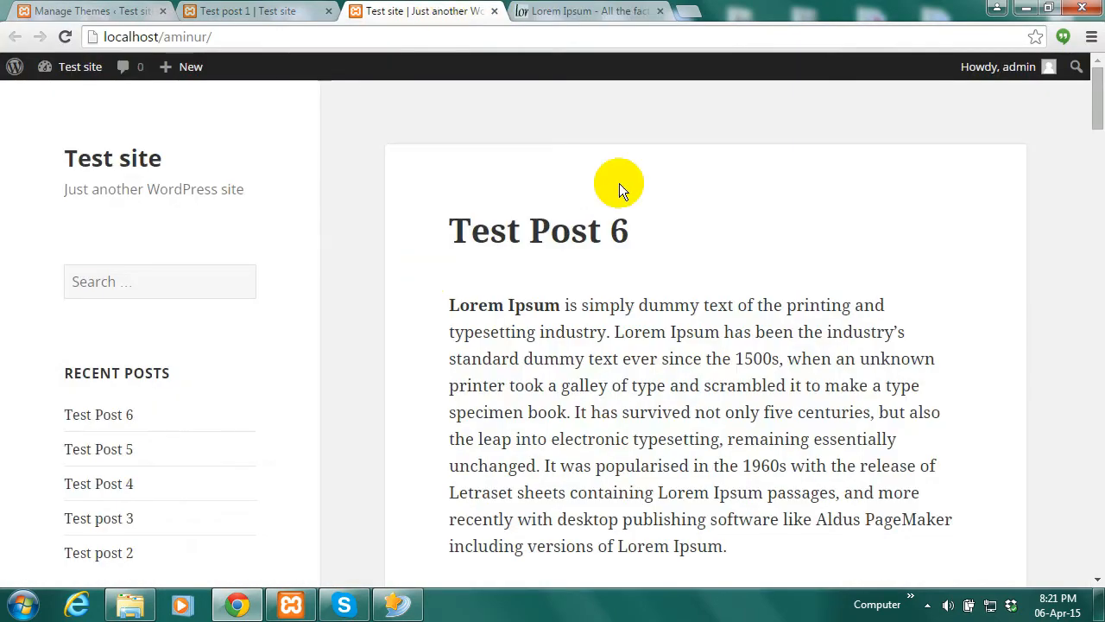
Reload the live site to review Twenty Fourteen and its Page 1–5 menu, then return to Manage Themes
click(64, 36)
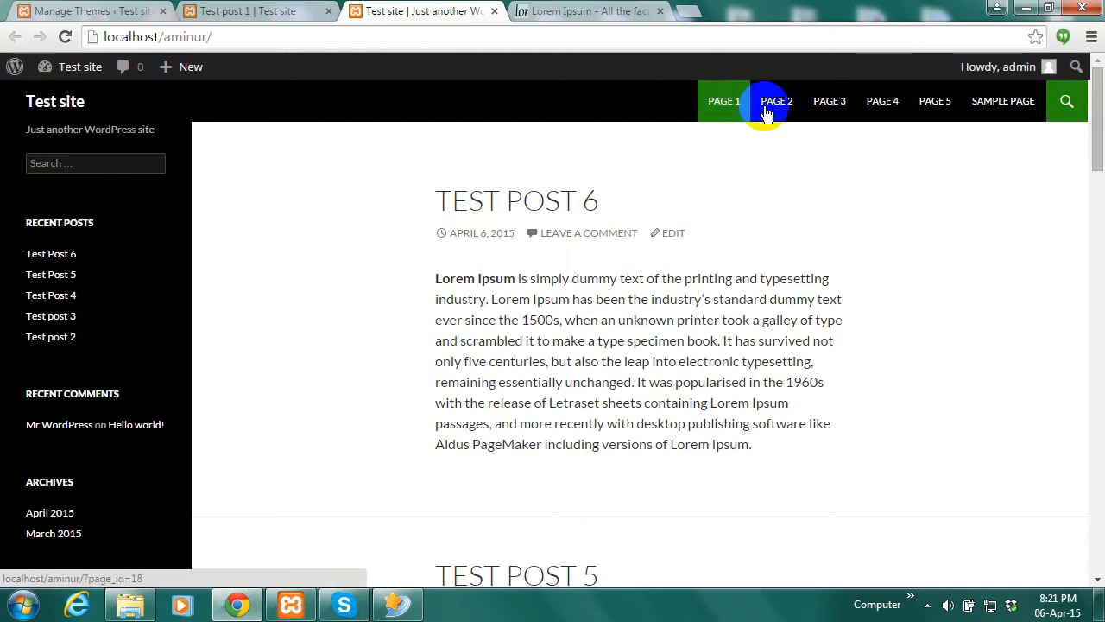
click(827, 108)
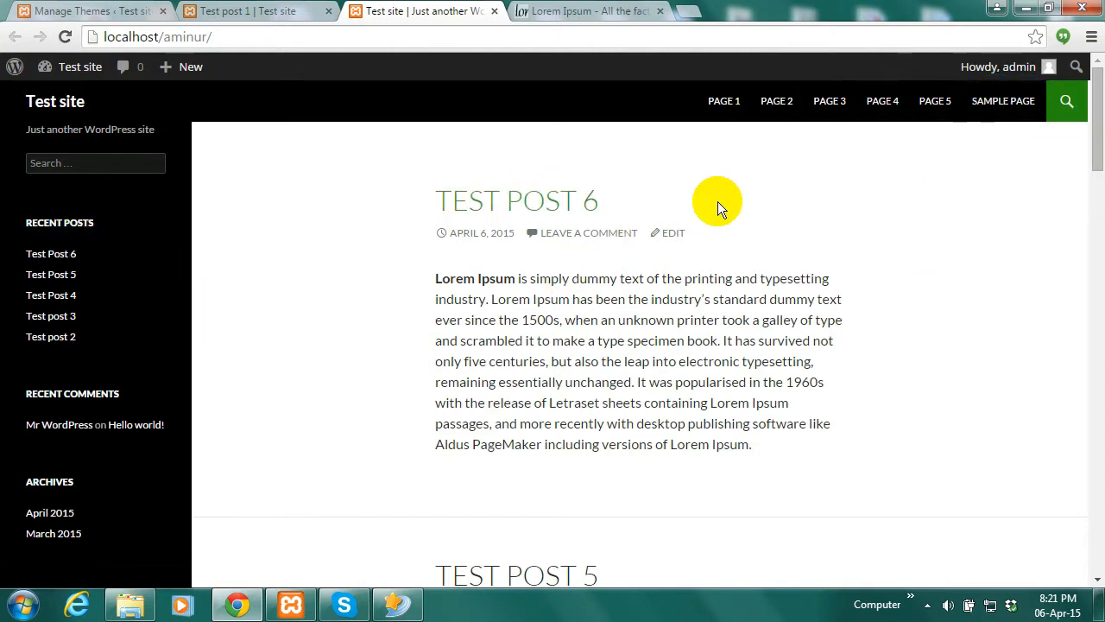
drag(1098, 153, 1097, 121)
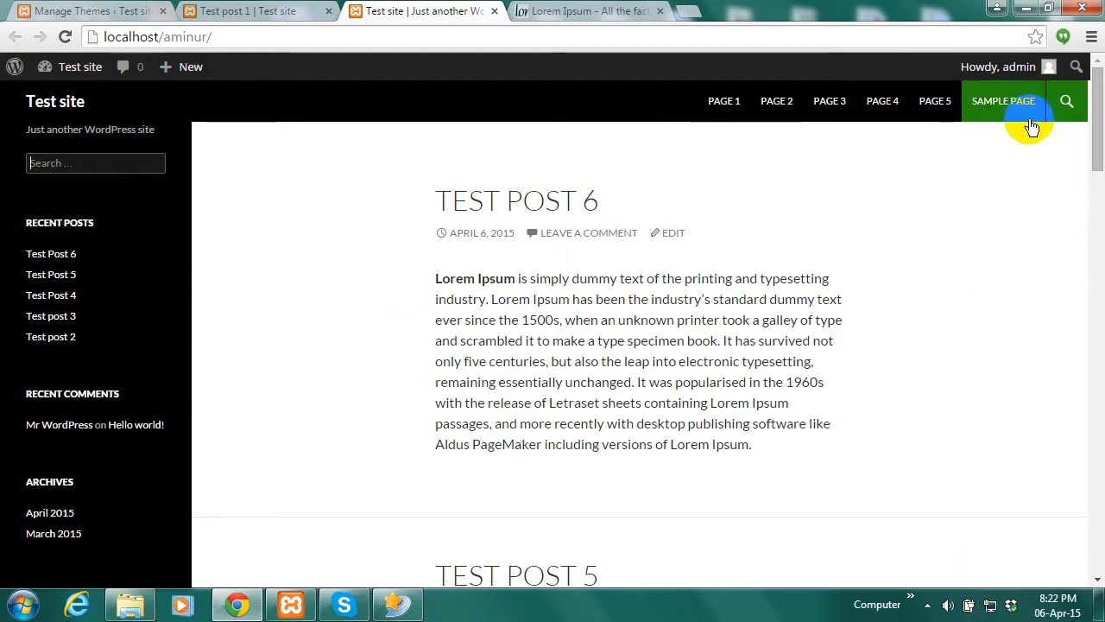
mouse_move(1096, 103)
mouse_down()
mouse_move(1095, 557)
mouse_move(1099, 121)
mouse_up()
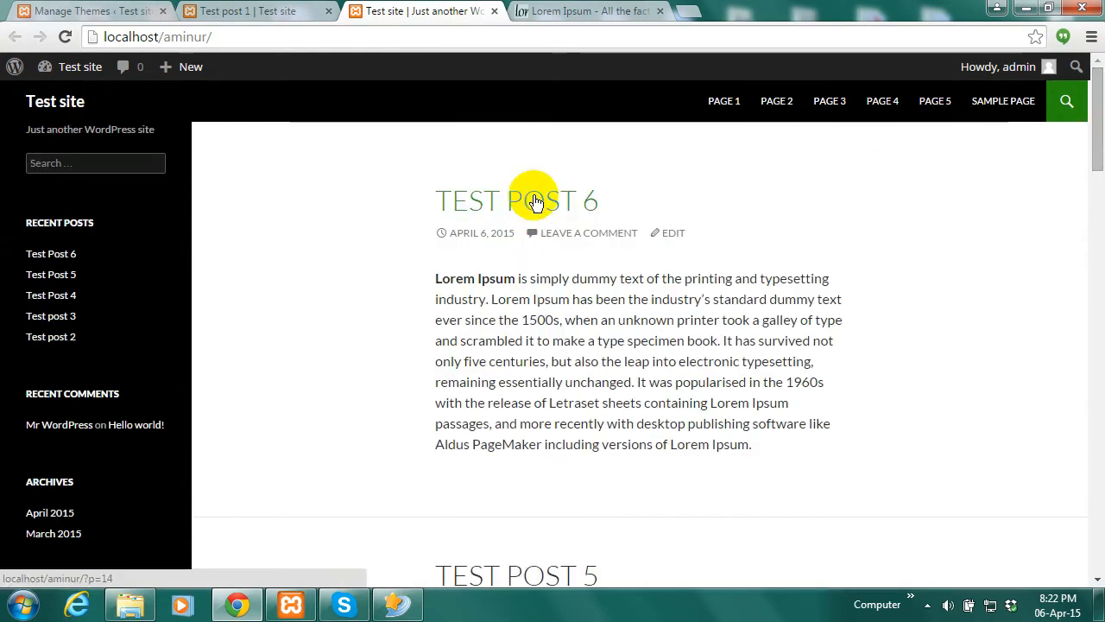
click(69, 106)
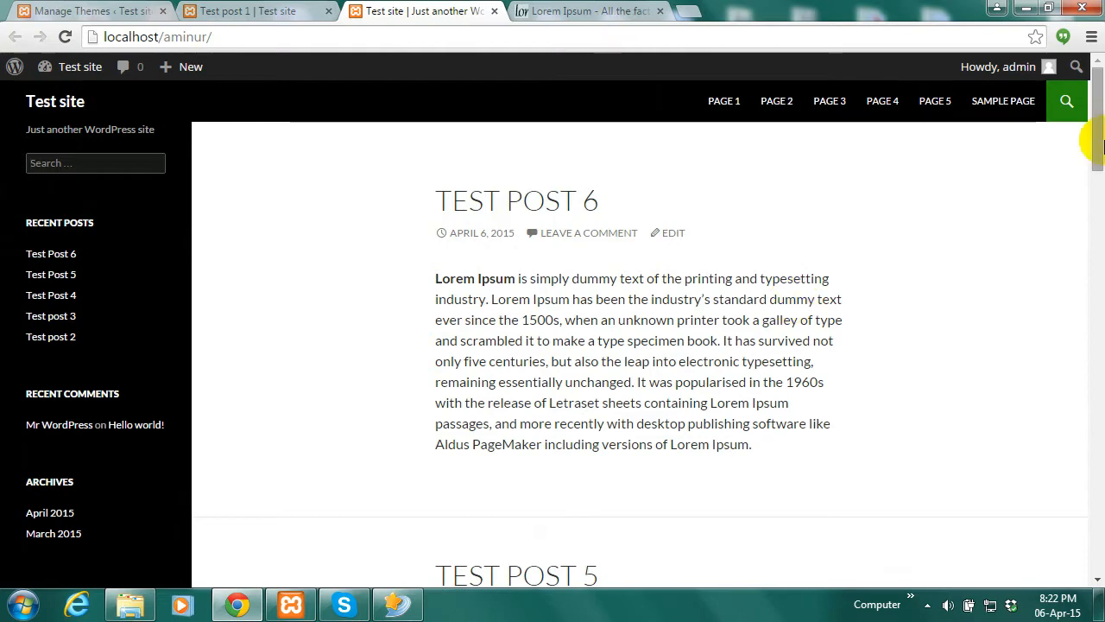
mouse_move(1100, 130)
mouse_down()
mouse_move(1102, 177)
mouse_move(1102, 115)
mouse_up()
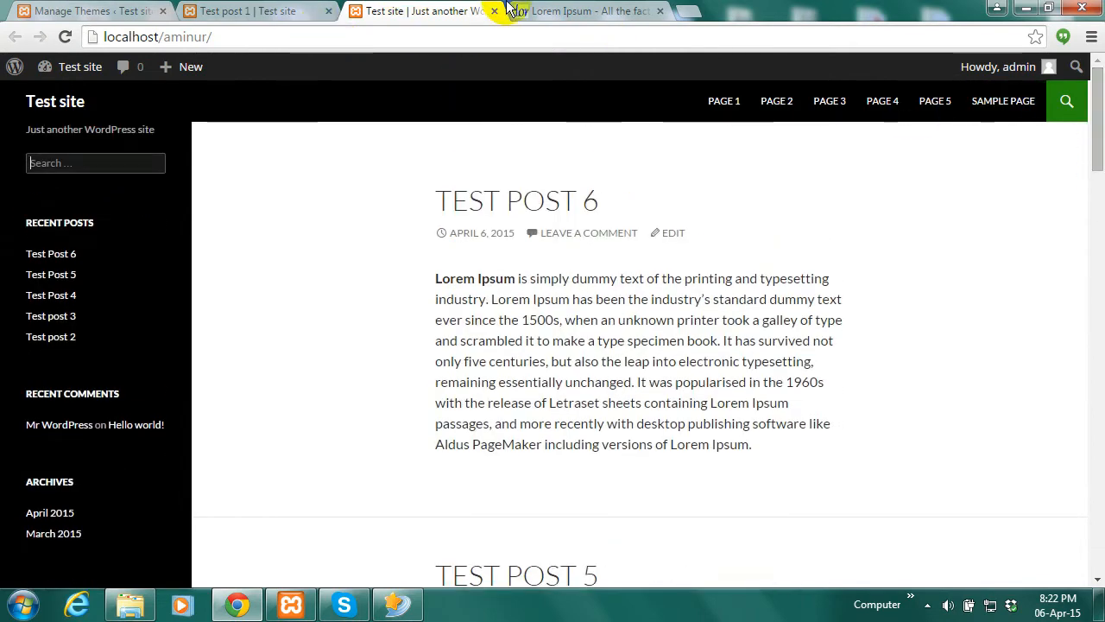
click(272, 12)
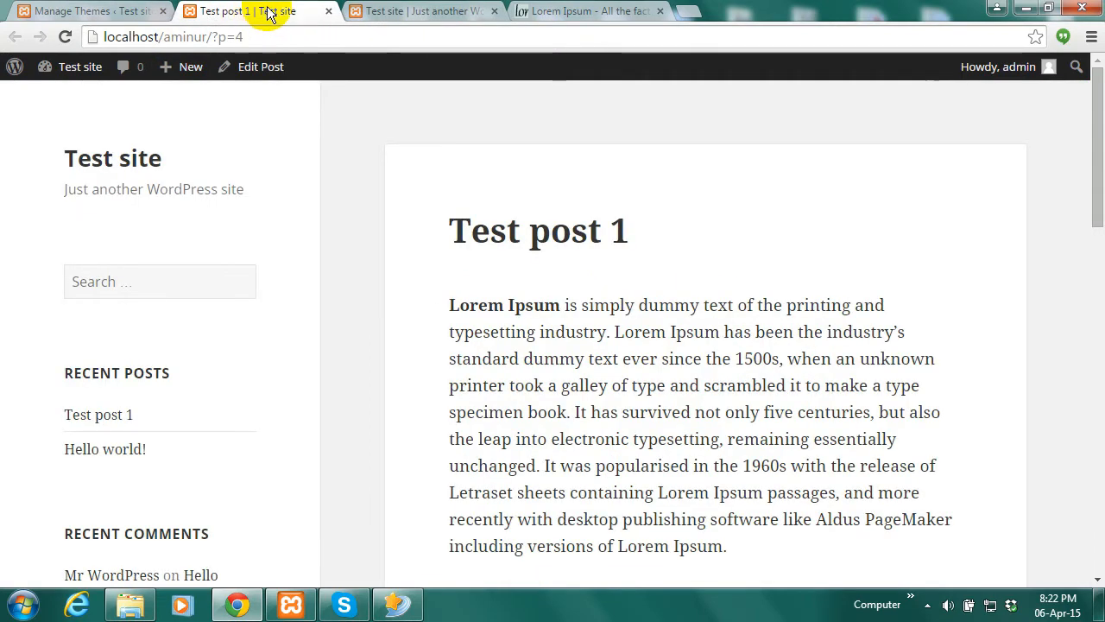
click(430, 11)
click(130, 10)
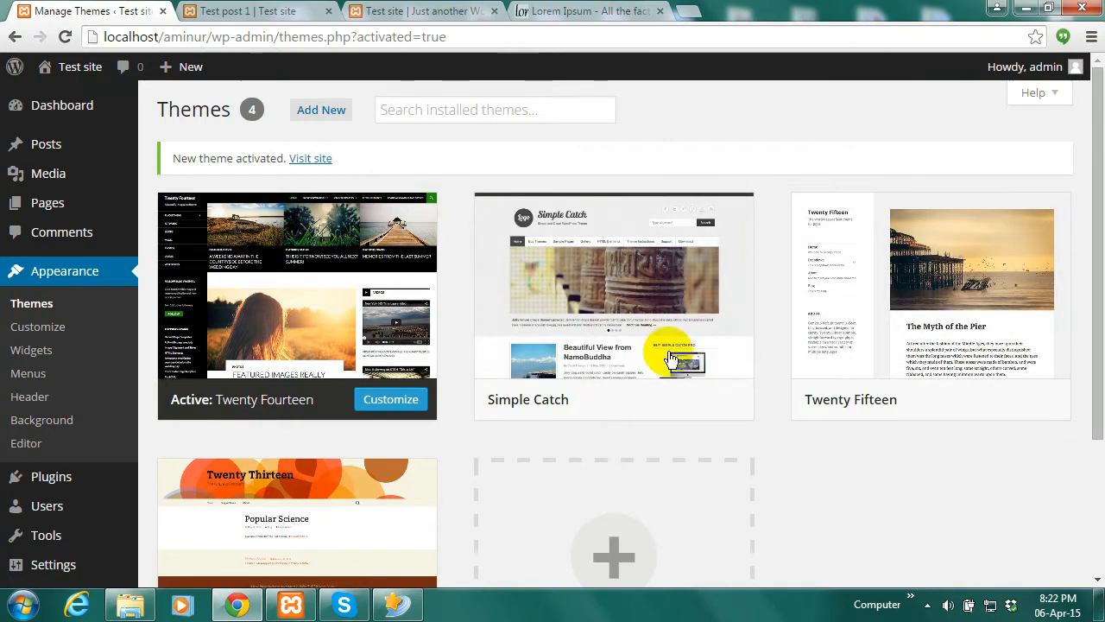
Delete the Simple Catch theme from its Theme Details and confirm, leaving three themes
drag(1102, 184, 1093, 227)
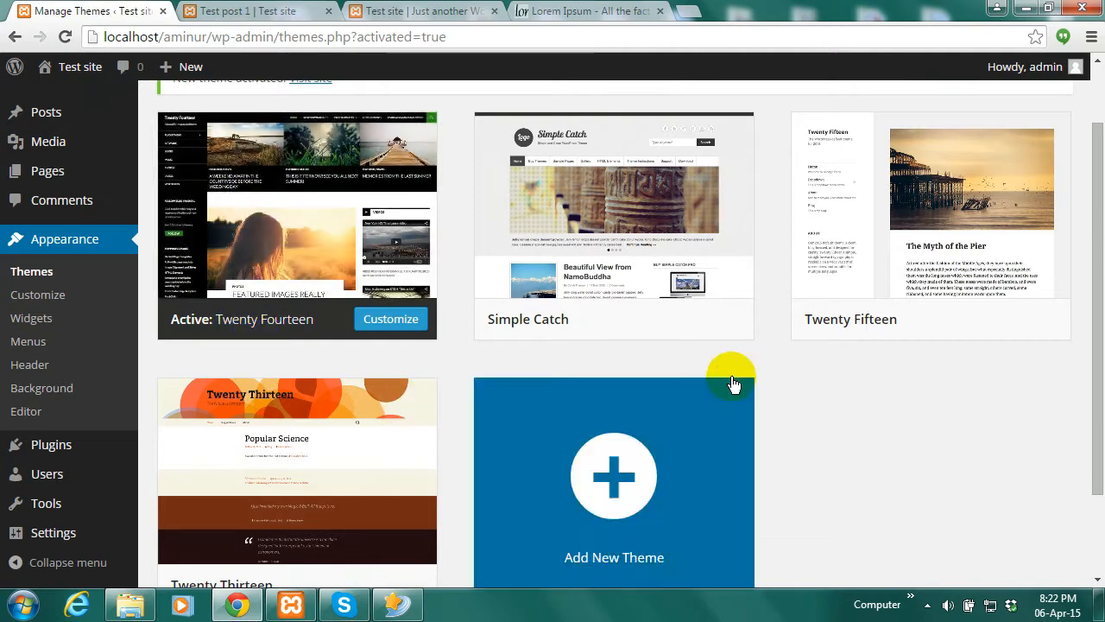
scroll(424, 469, down, 2)
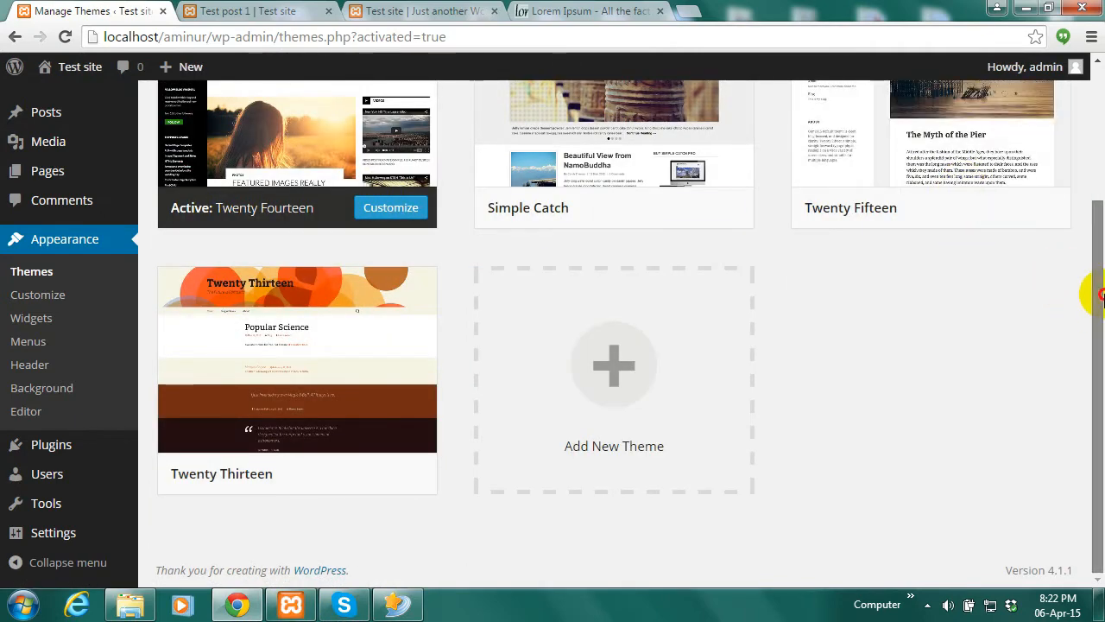
scroll(1089, 291, up, 2)
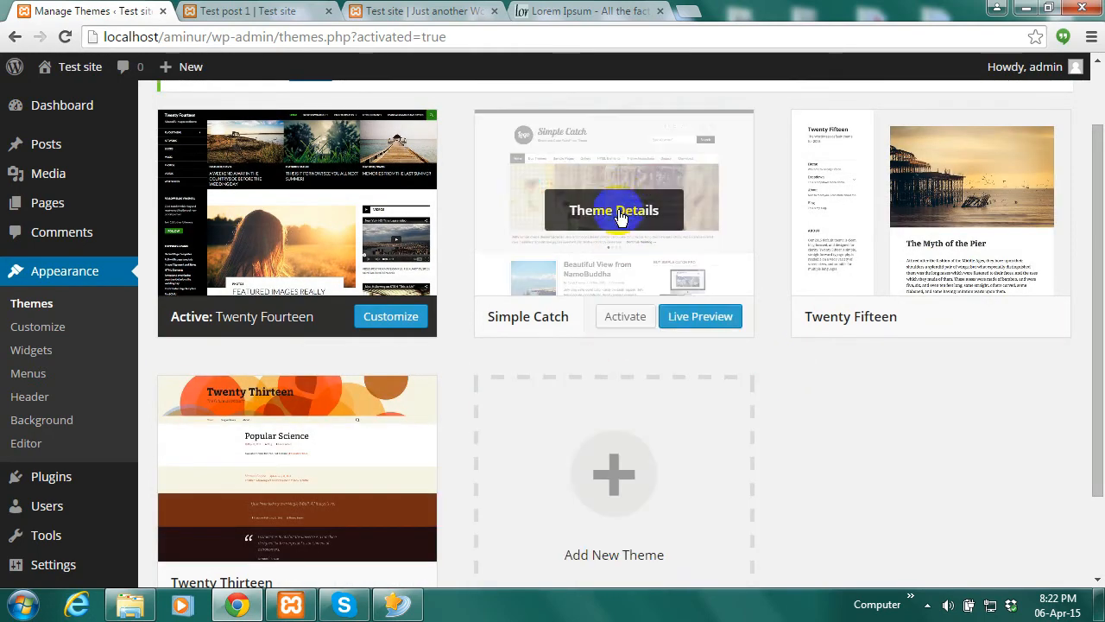
click(619, 212)
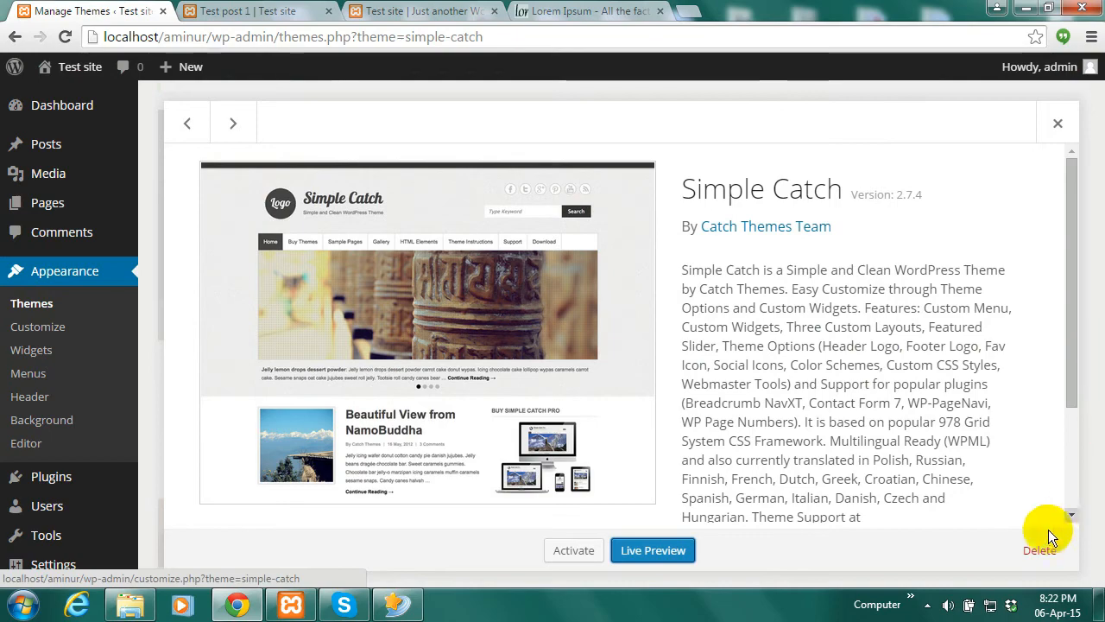
click(1058, 126)
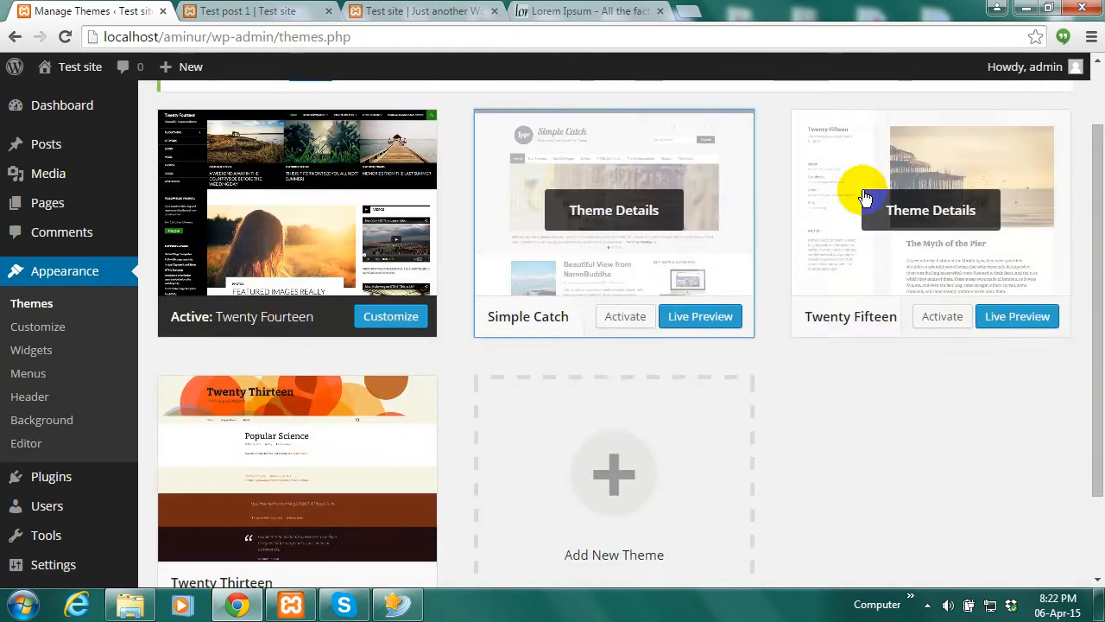
click(610, 212)
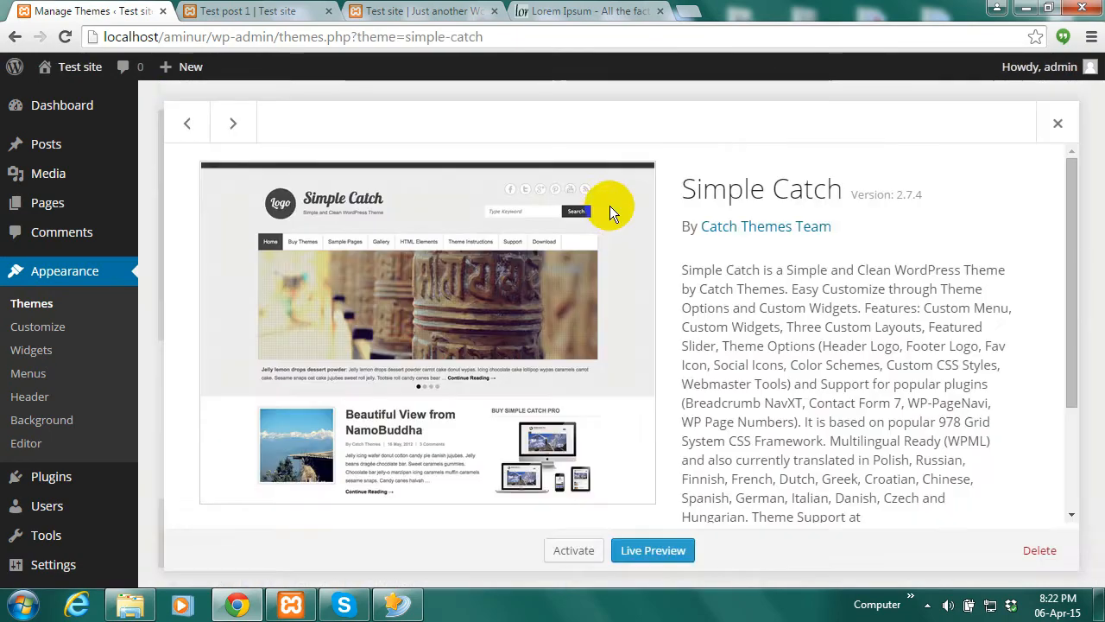
click(1042, 553)
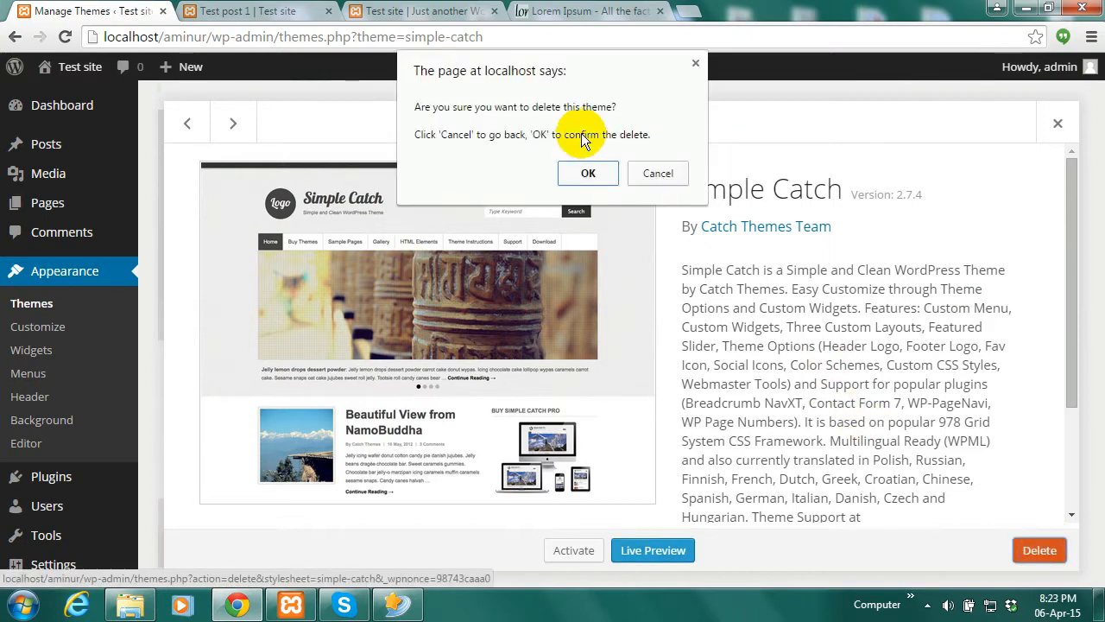
click(584, 171)
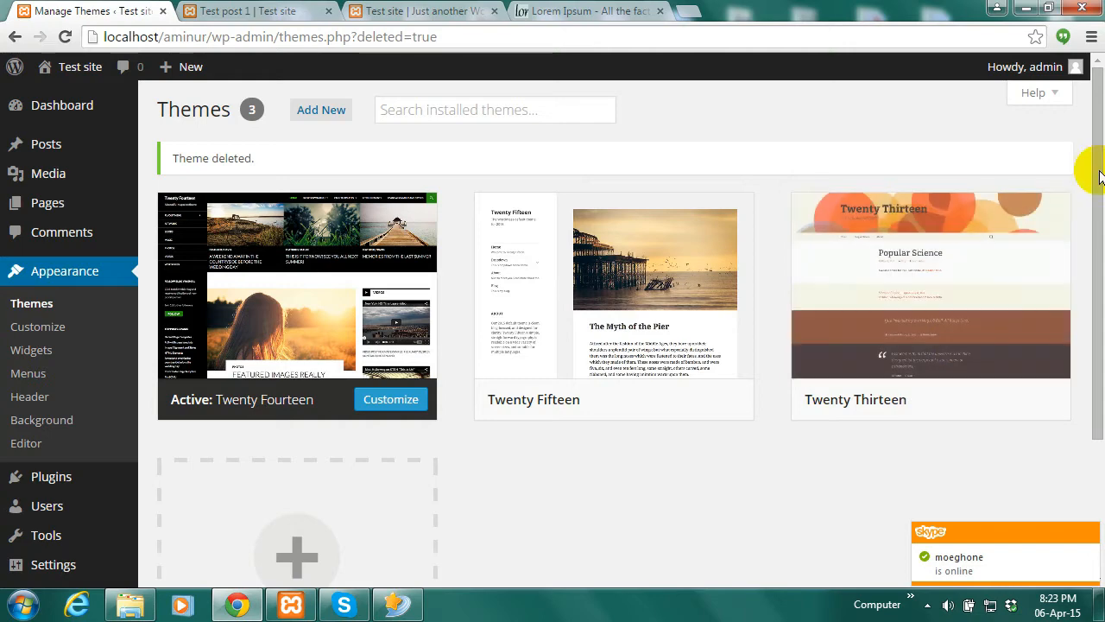
drag(1100, 173, 1100, 142)
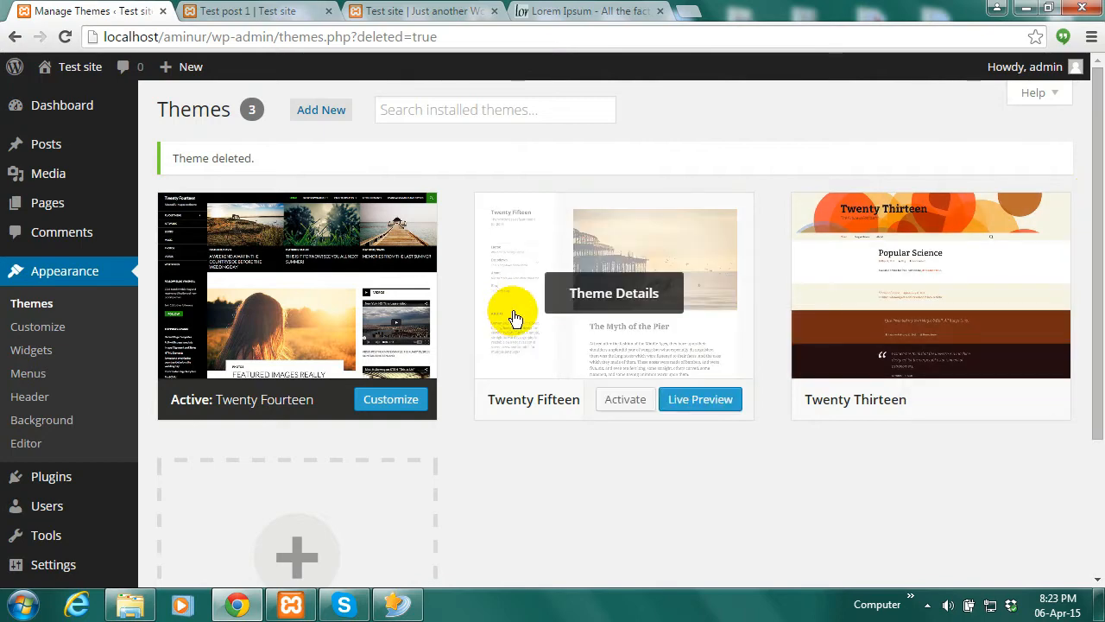
Switch the active theme to Twenty Fifteen, then to Twenty Thirteen
click(623, 400)
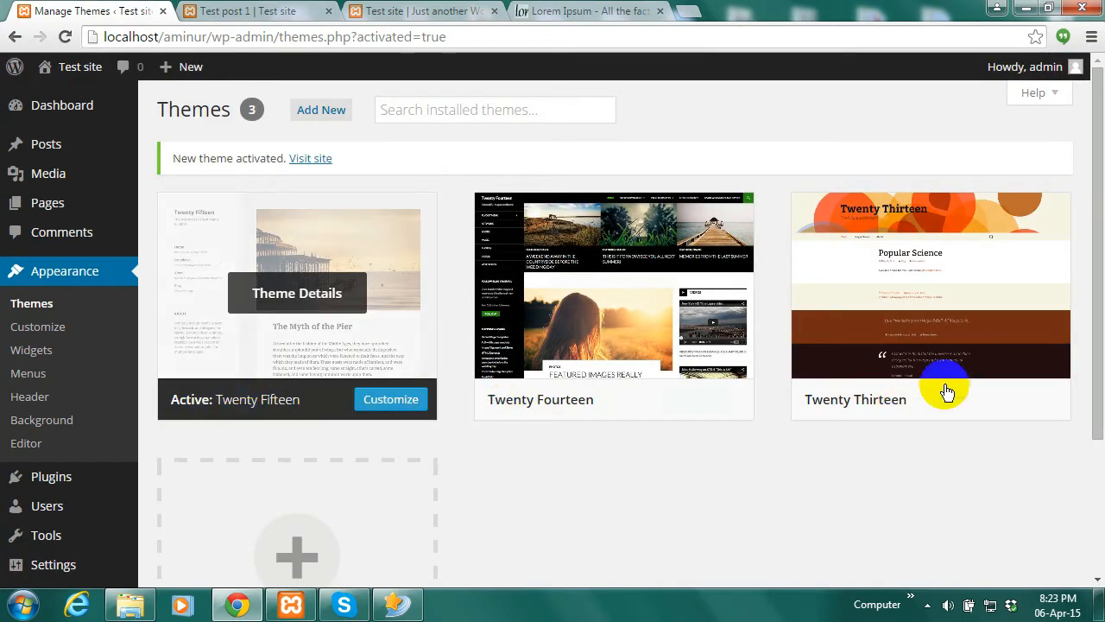
click(948, 401)
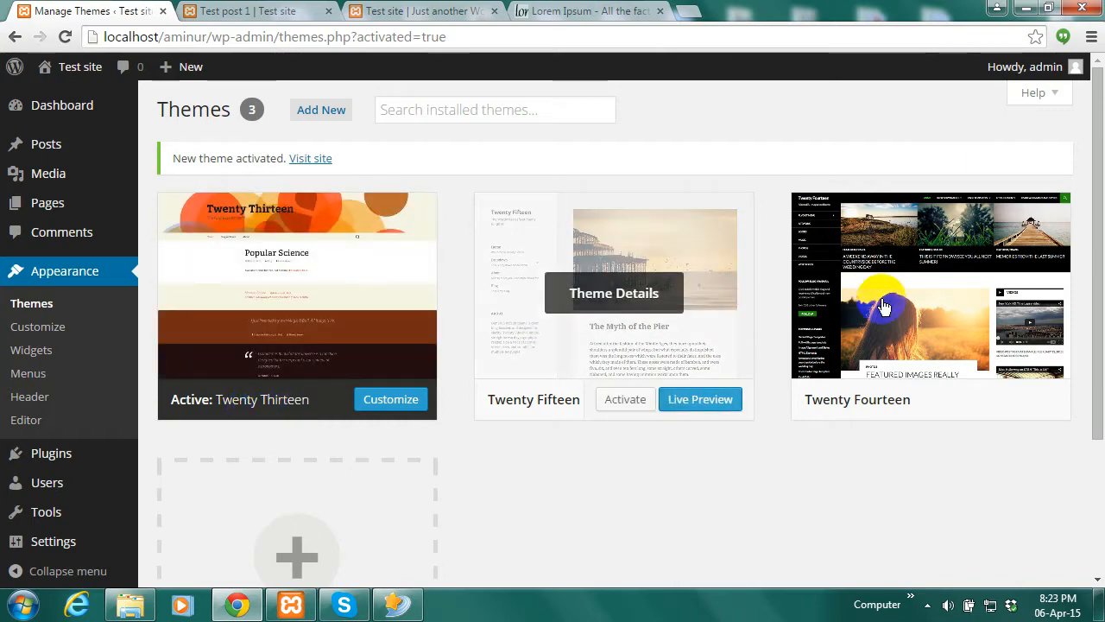
mouse_move(903, 295)
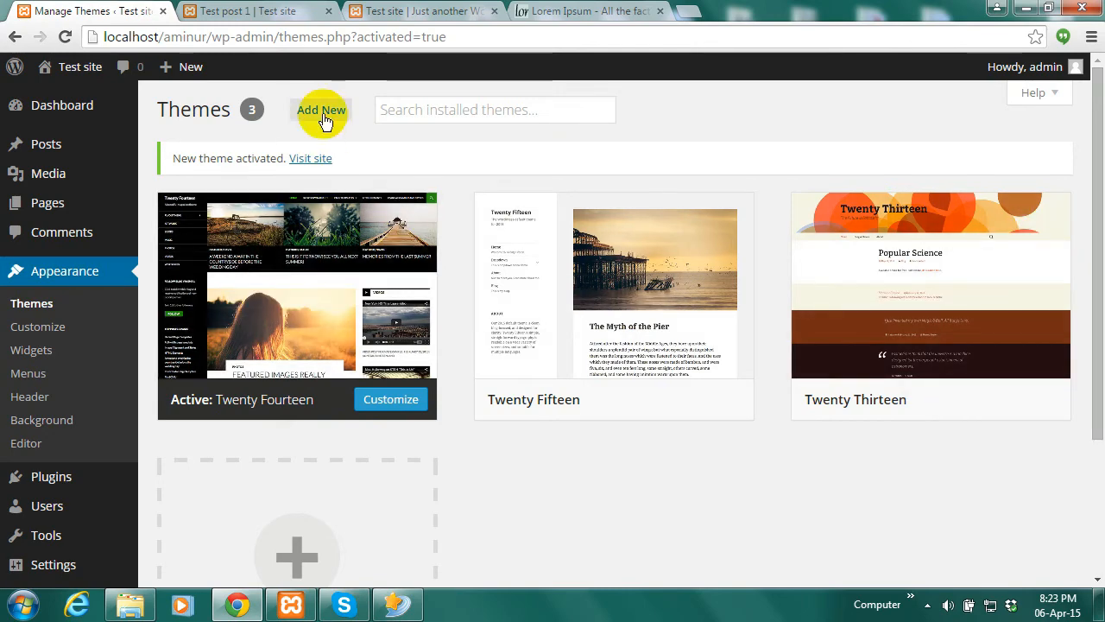
Open Add Themes and browse the 15 Featured themes, including Zweig, ElitePress and Regalway
click(322, 111)
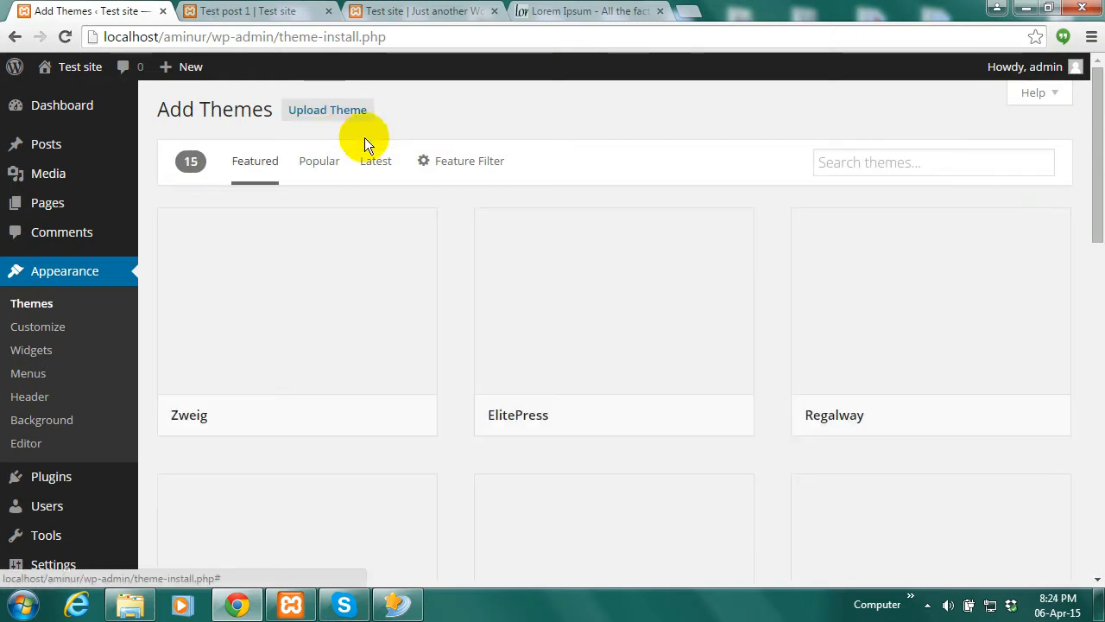
mouse_move(333, 351)
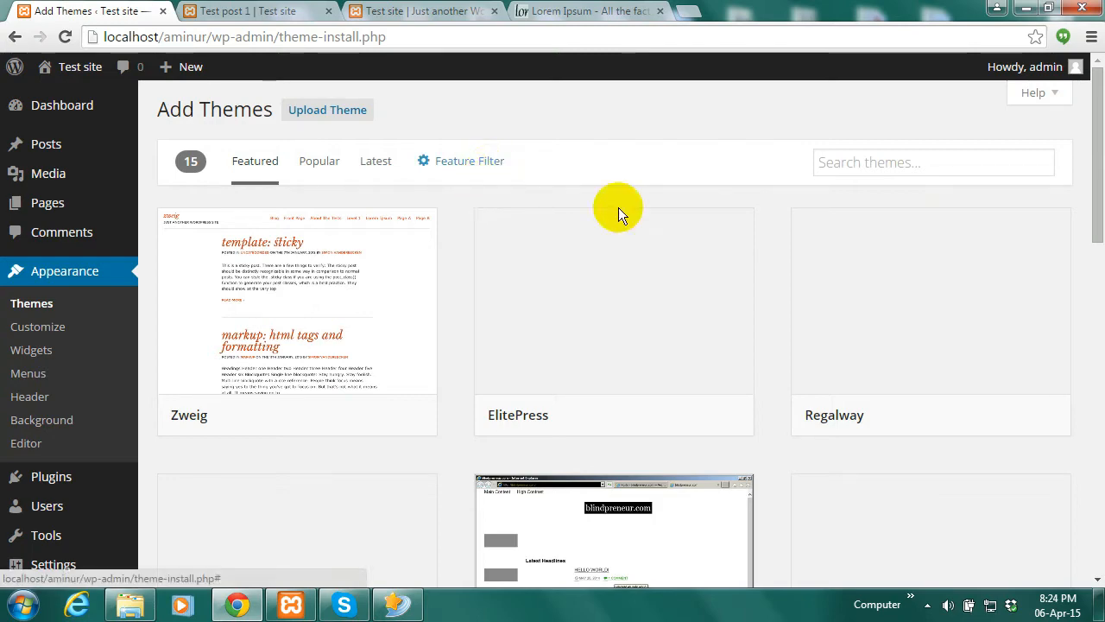
drag(1101, 182, 1093, 346)
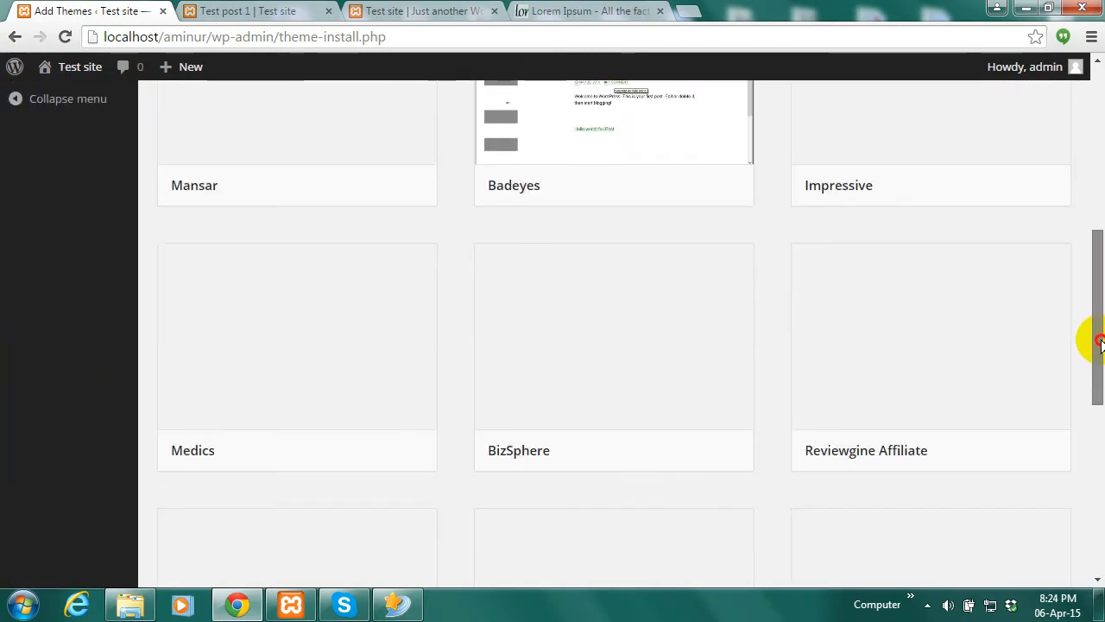
drag(1096, 393, 1093, 198)
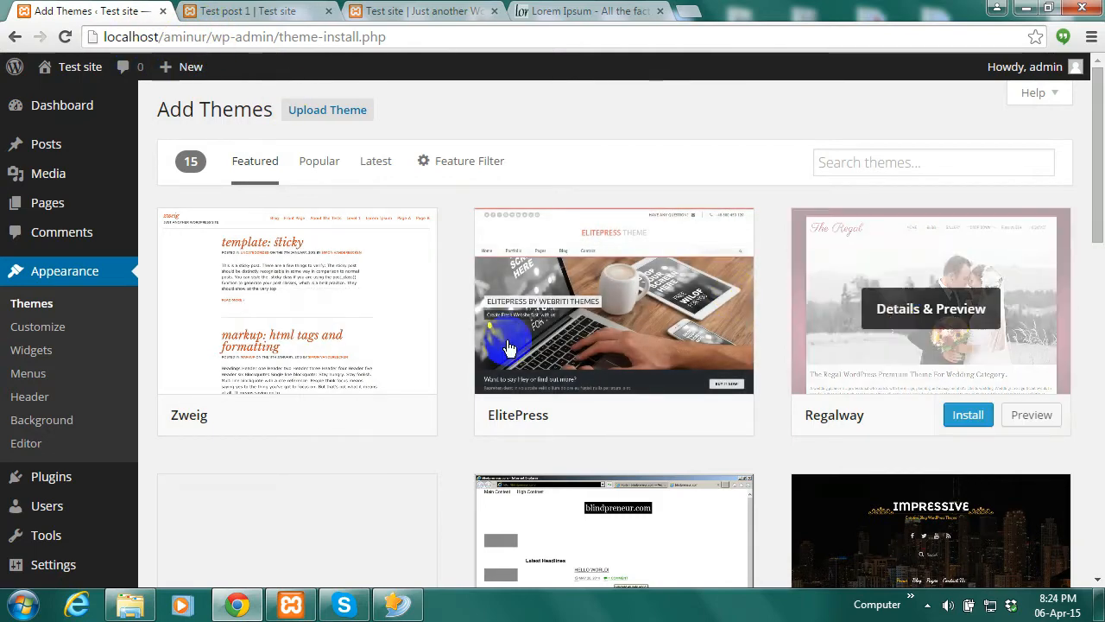
mouse_move(307, 315)
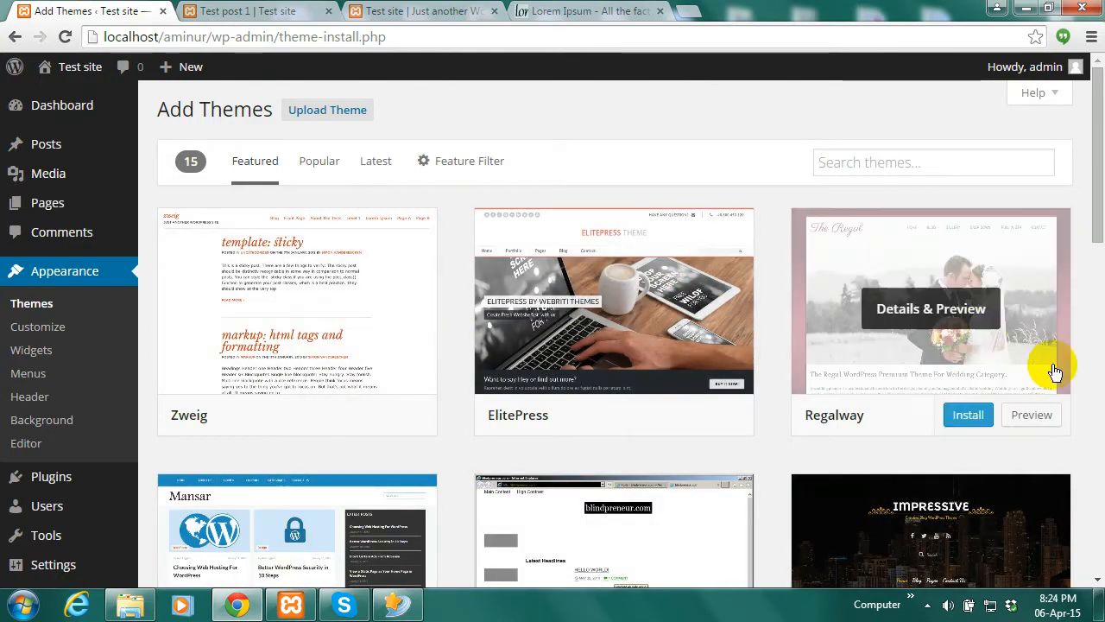
drag(1094, 164, 1100, 268)
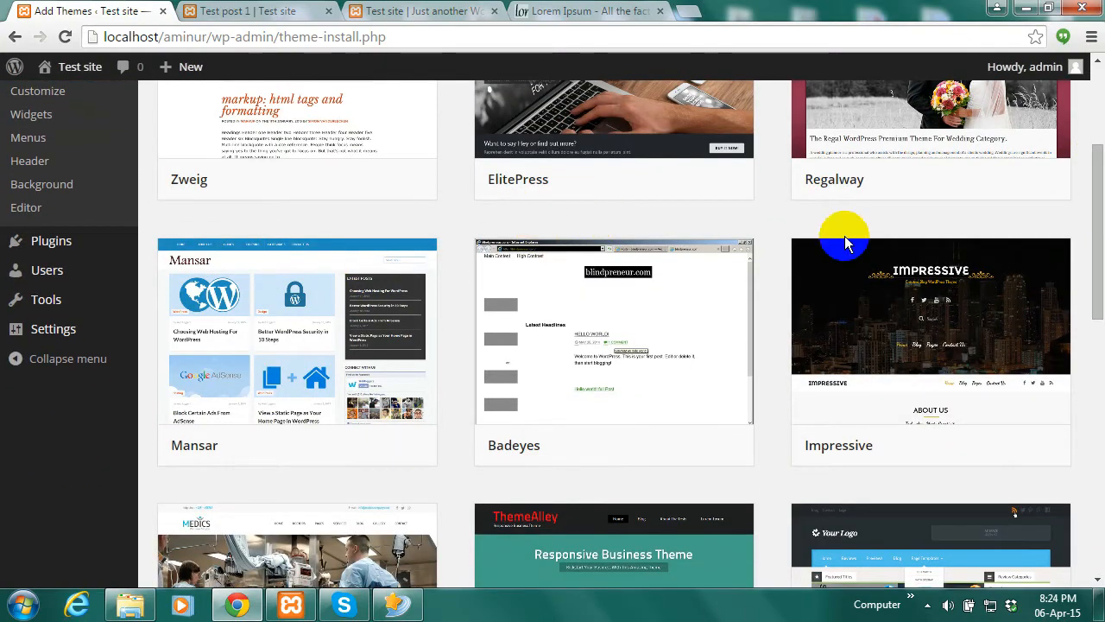
drag(1098, 289, 1093, 217)
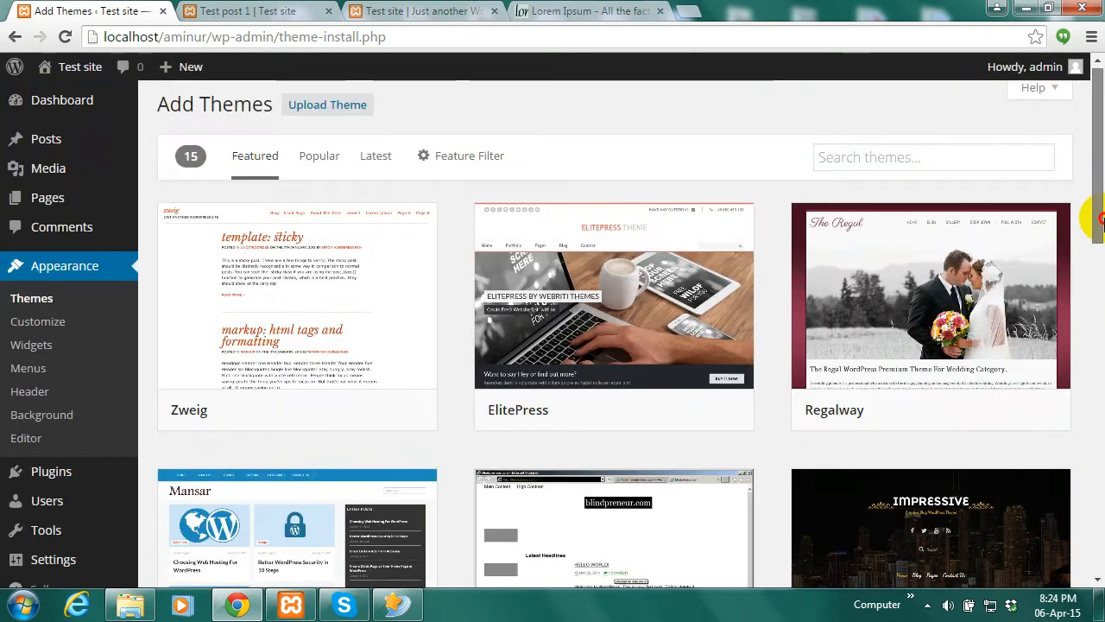
Disconnect the Broadband Connection and reload Add Themes, which now shows an unexpected error
click(991, 609)
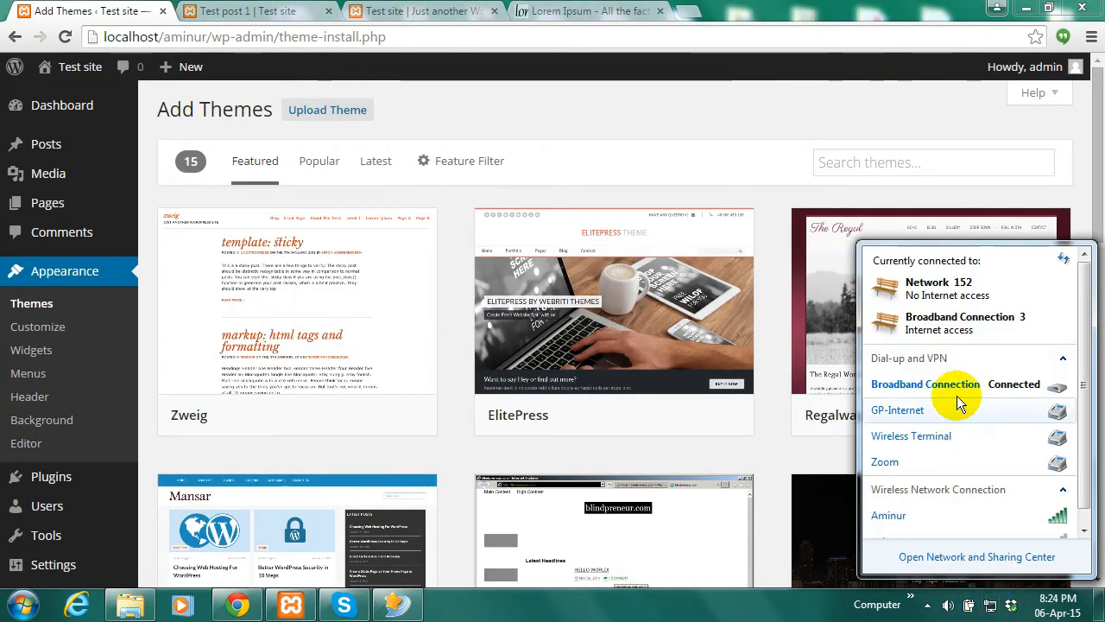
click(954, 390)
click(1010, 408)
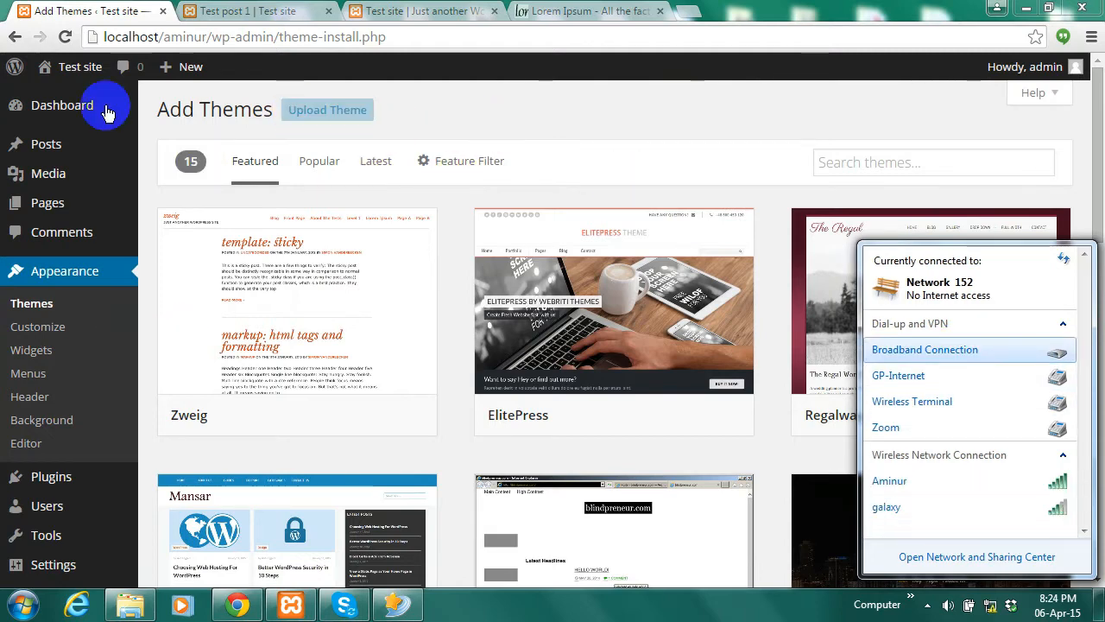
click(66, 36)
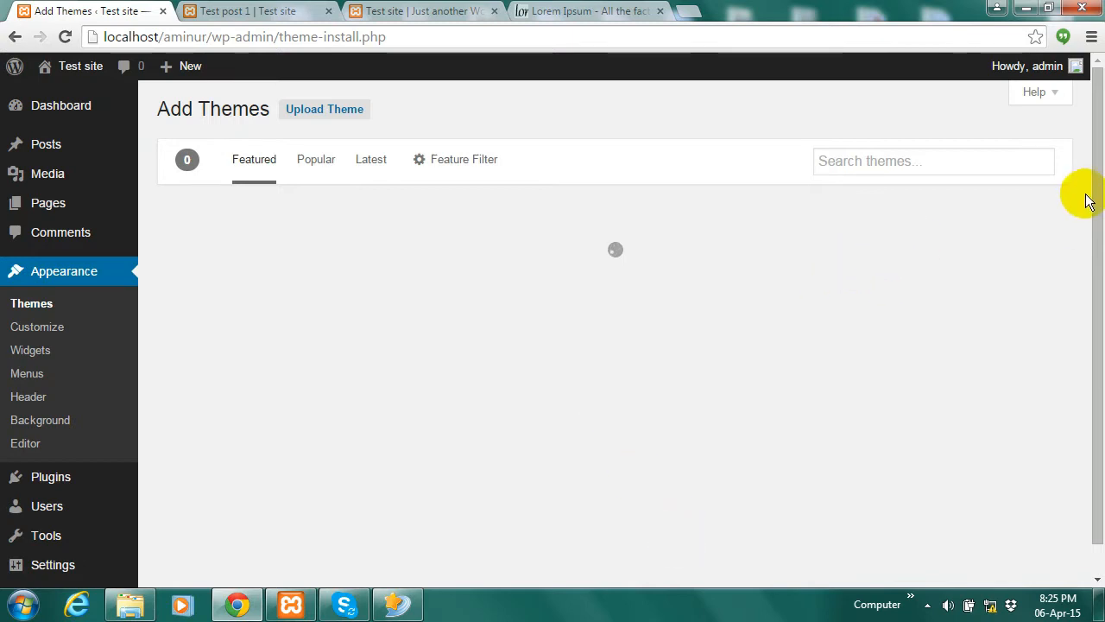
drag(1097, 213, 1097, 250)
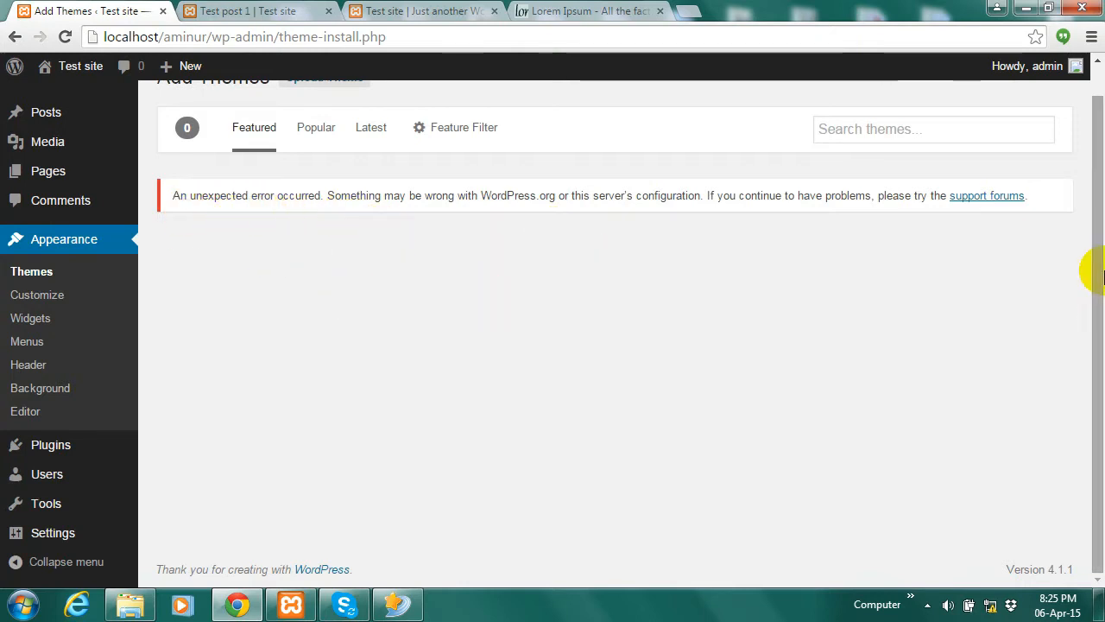
drag(1098, 287, 1094, 240)
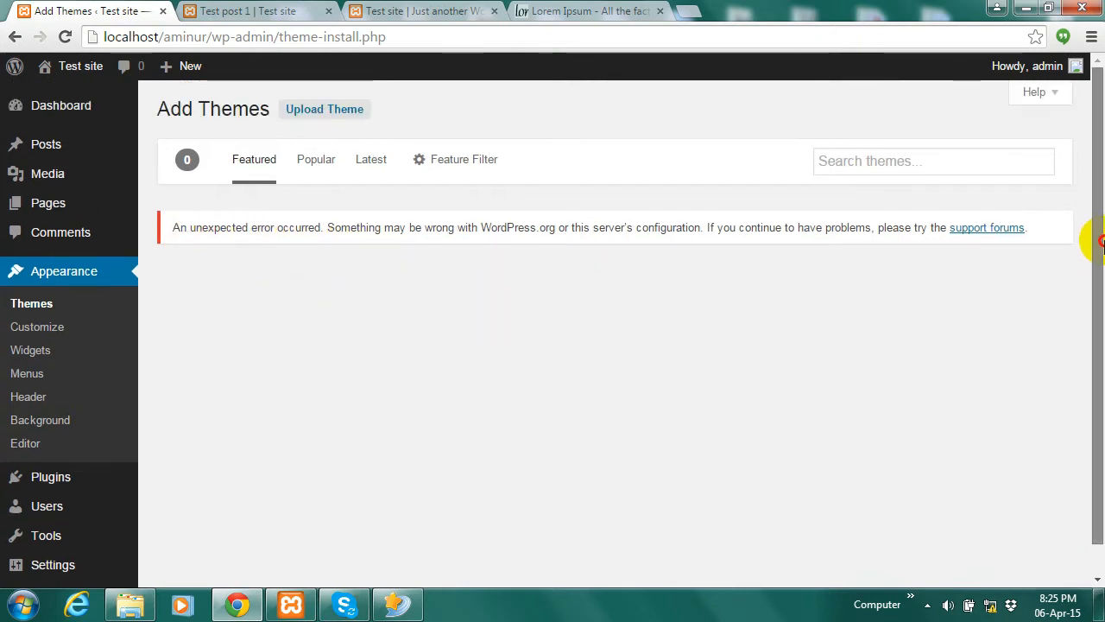
Reconnect the Broadband Connection using the saved login details
click(990, 605)
click(951, 351)
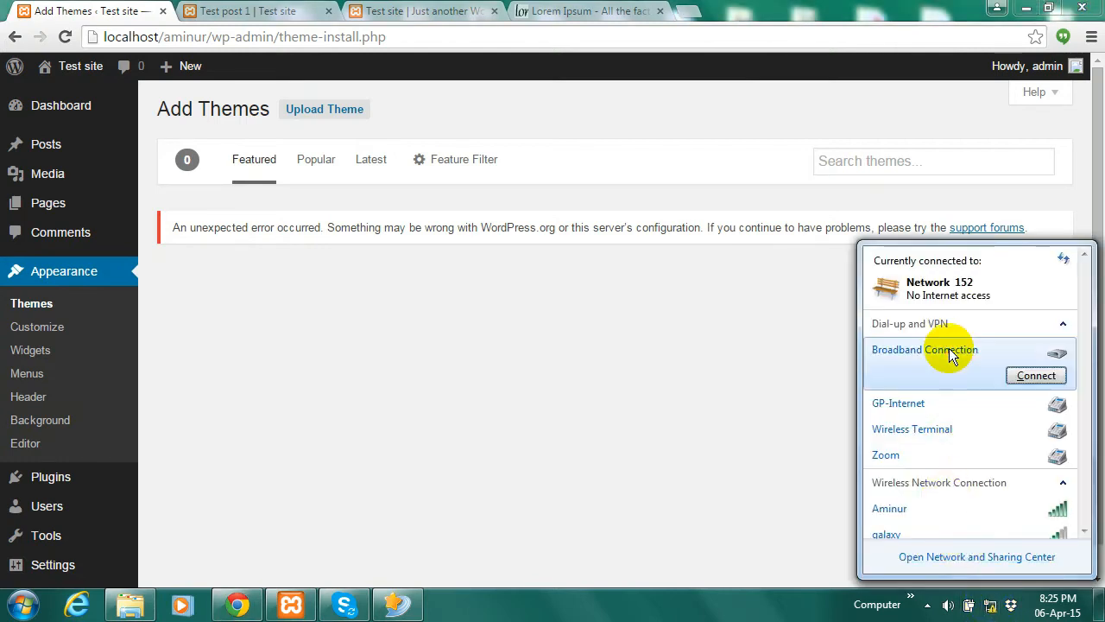
click(1035, 376)
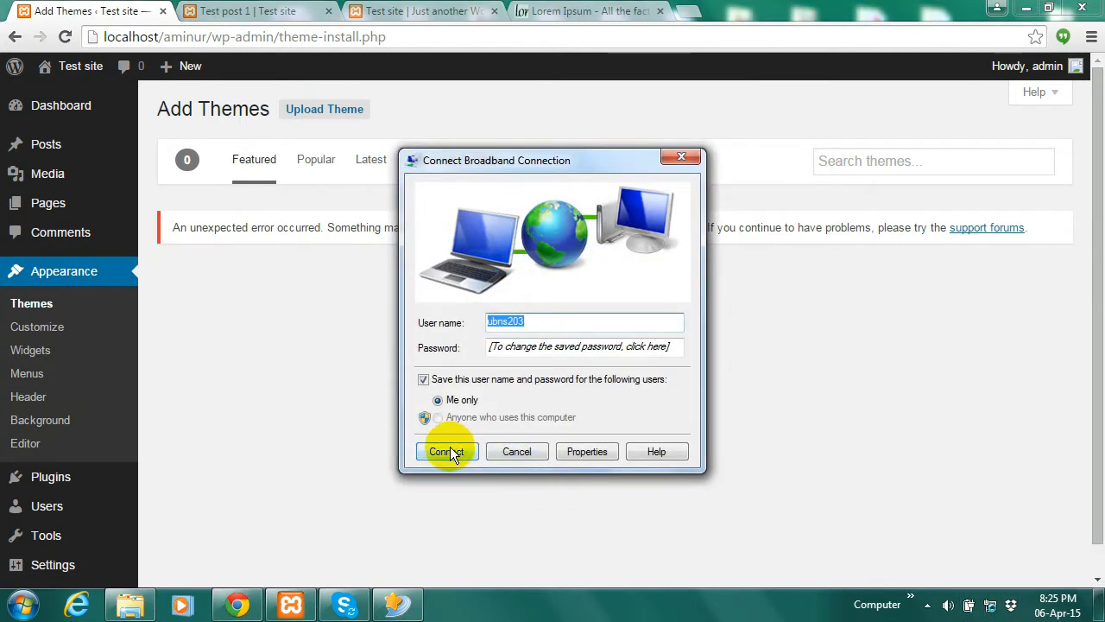
click(446, 452)
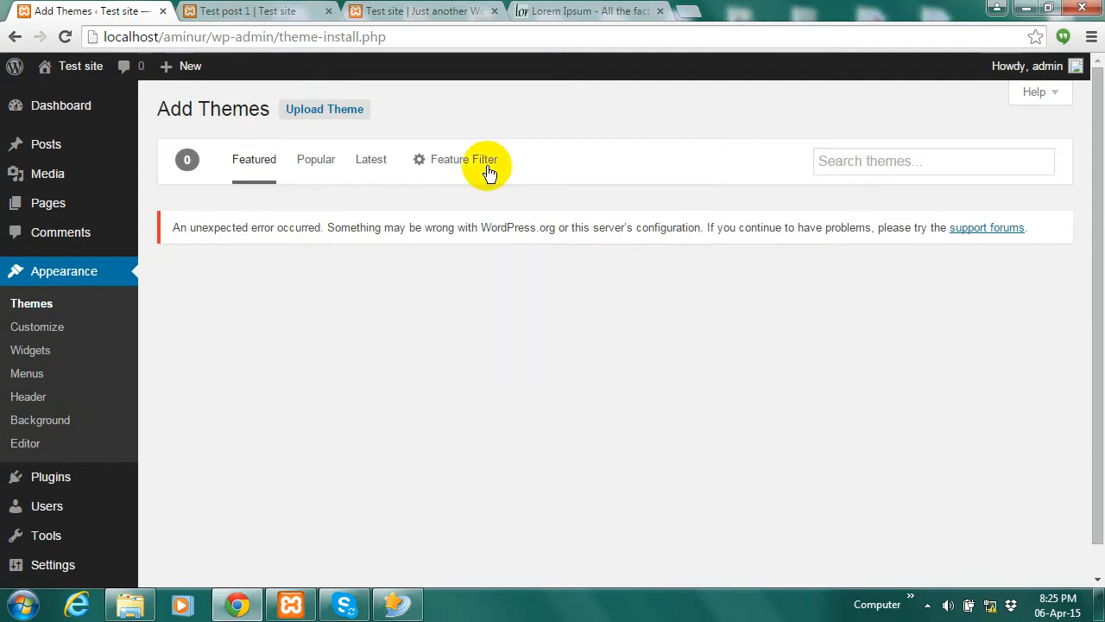
Reload Add Themes, scroll through the Popular themes, then show the Latest themes (i-excel, Corbusier, Sensible WP)
click(64, 36)
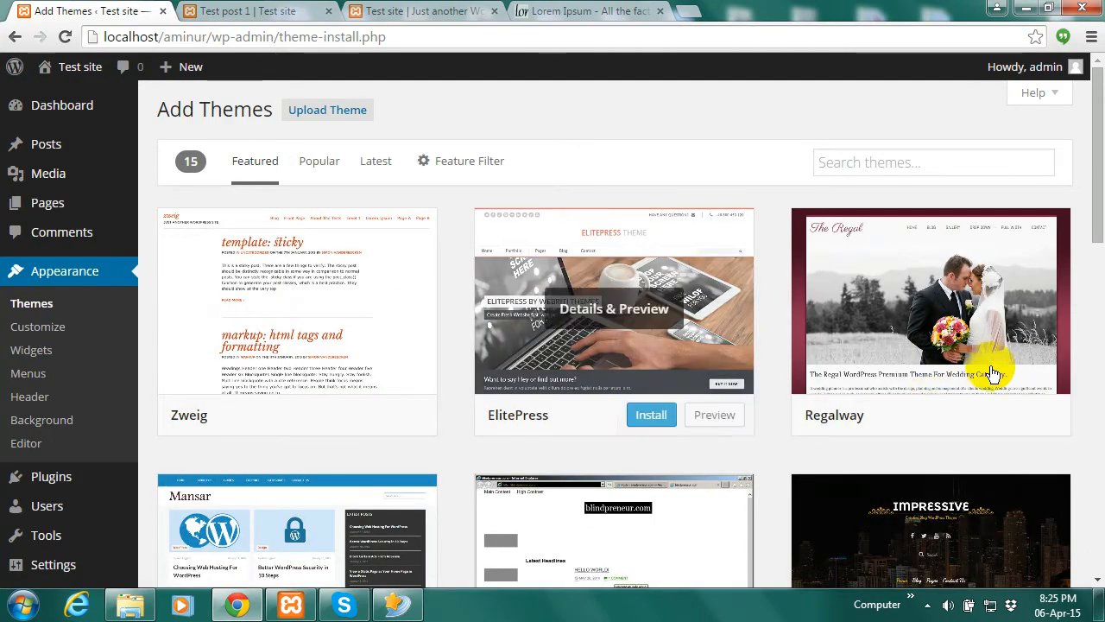
mouse_move(1100, 190)
mouse_down()
mouse_move(1093, 234)
mouse_move(1093, 210)
mouse_up()
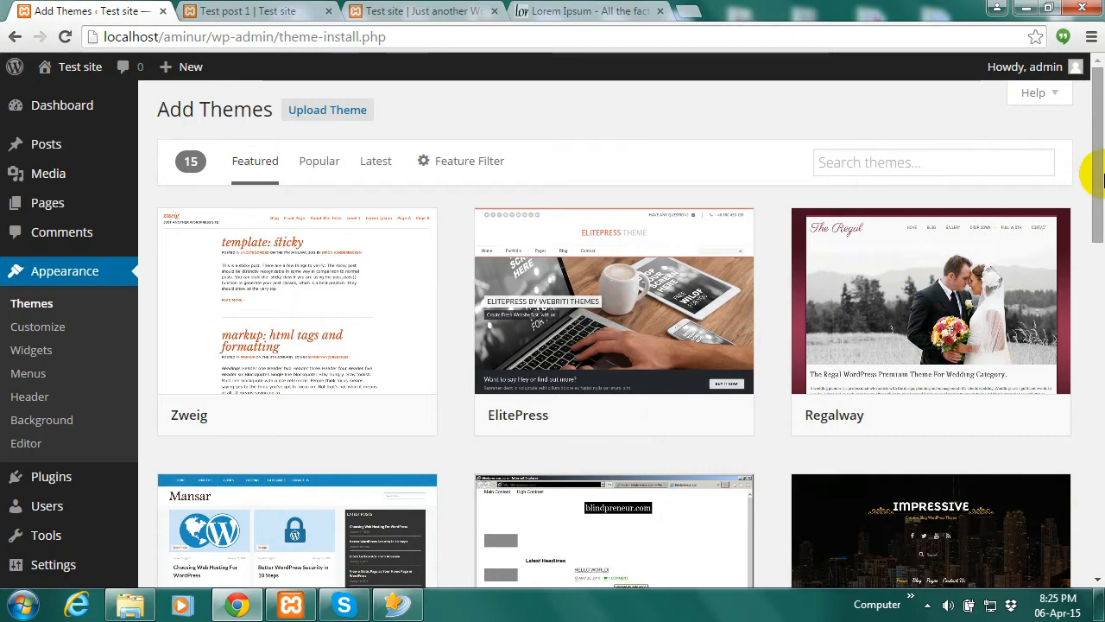
click(321, 164)
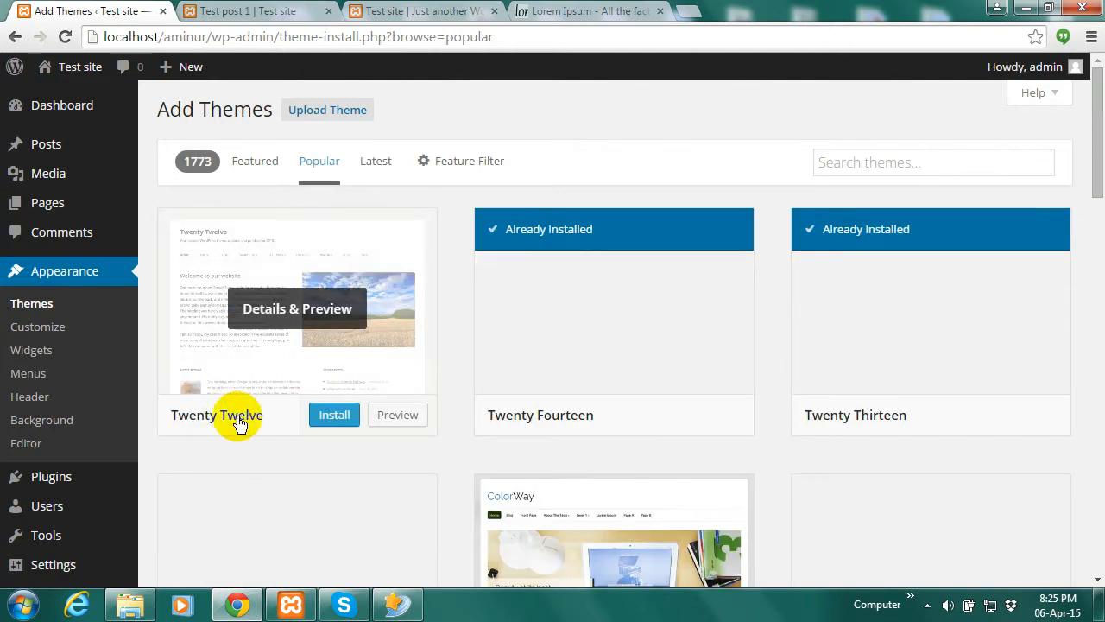
drag(1098, 153, 1102, 359)
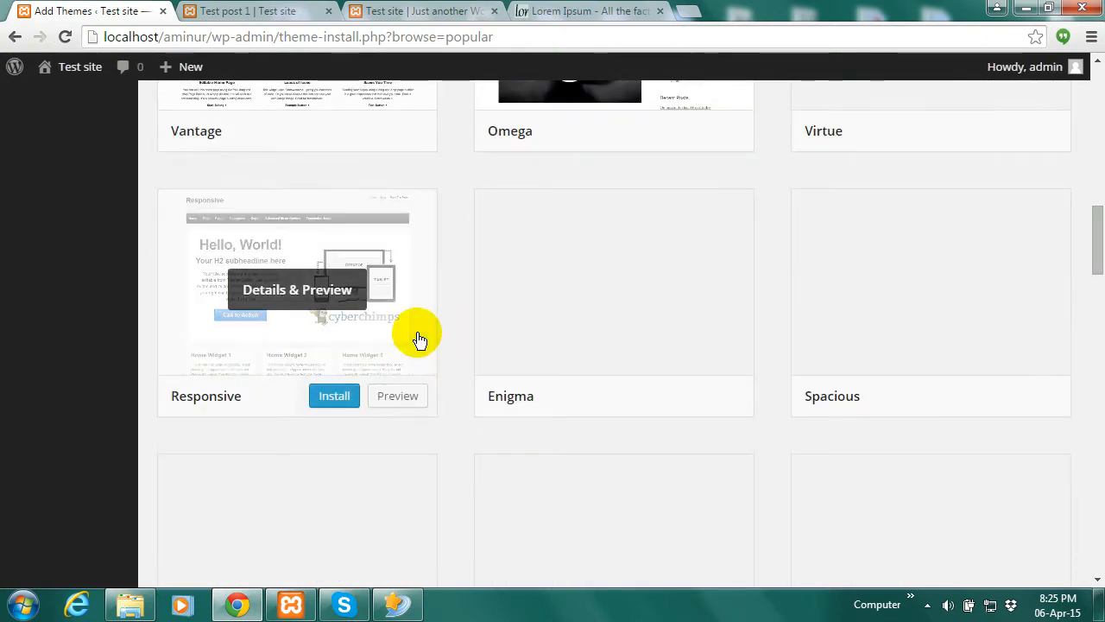
mouse_move(588, 266)
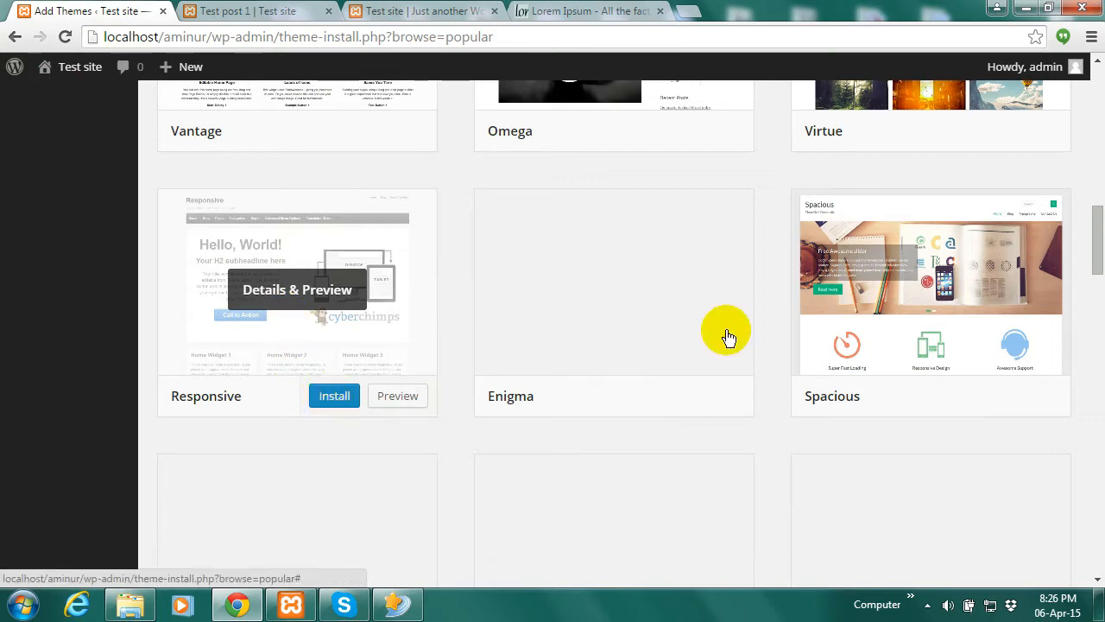
drag(1097, 270, 1093, 95)
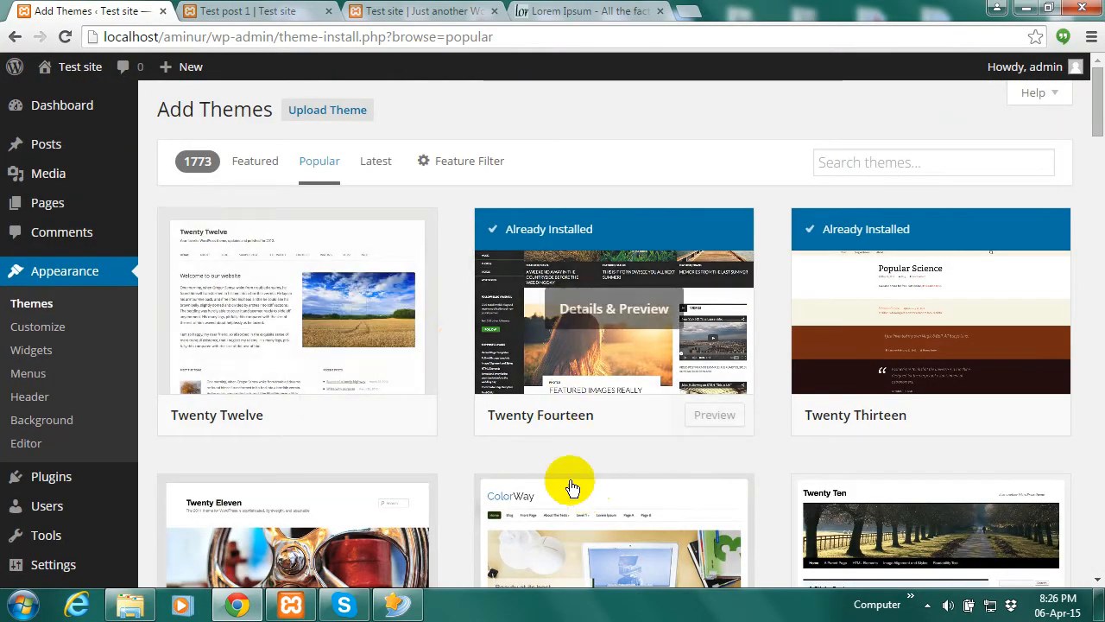
click(374, 169)
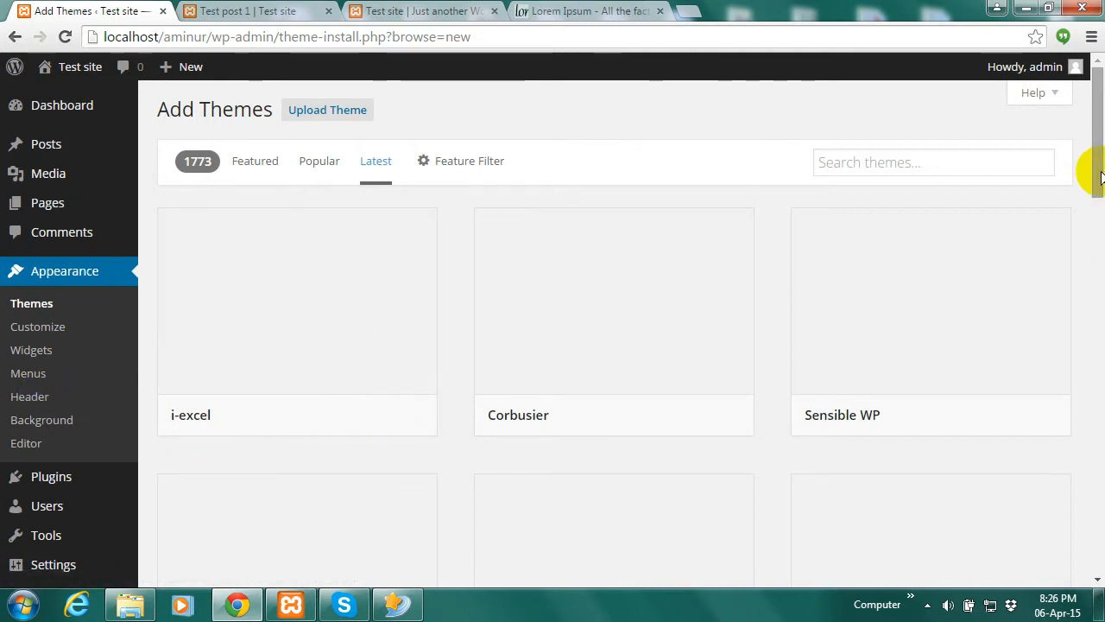
Go back to the Popular themes and try installing Responsive, which fails to download
drag(1088, 167, 1102, 207)
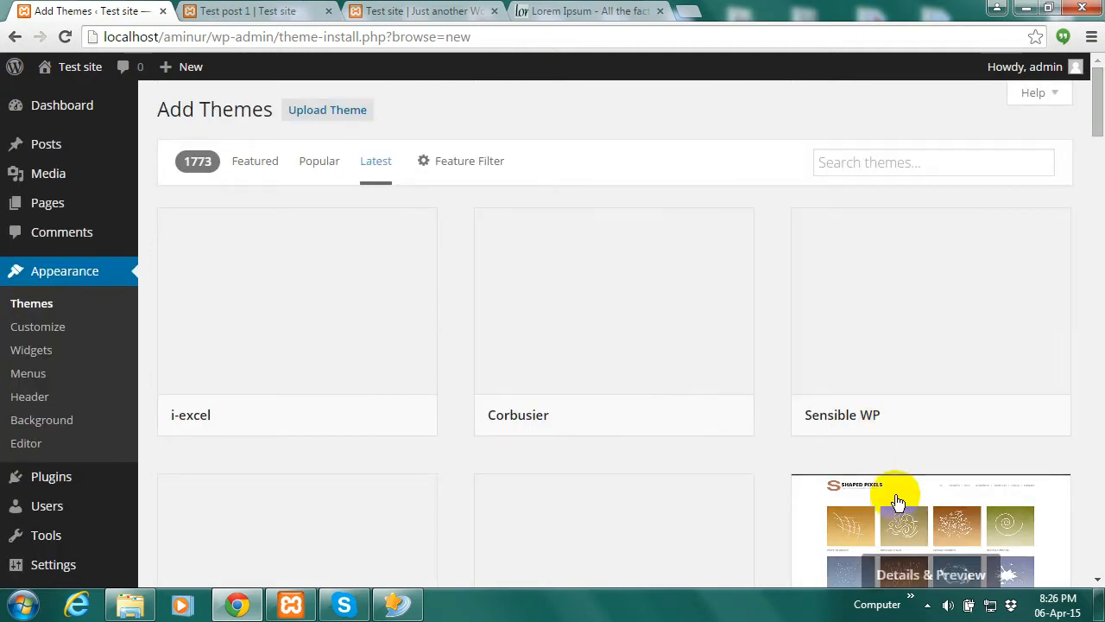
mouse_move(866, 440)
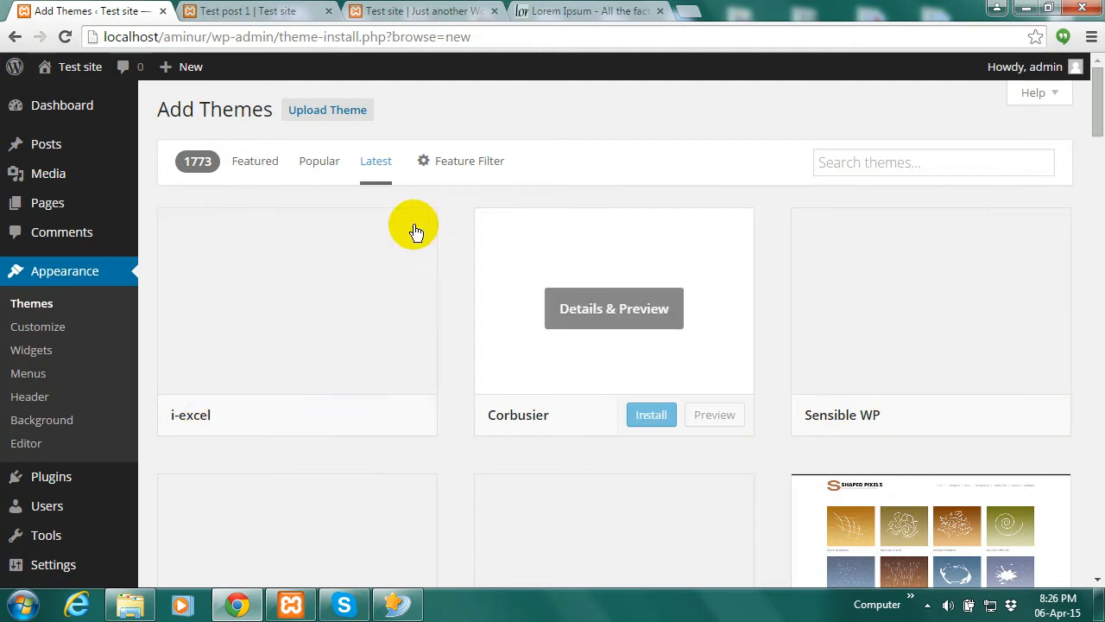
click(320, 164)
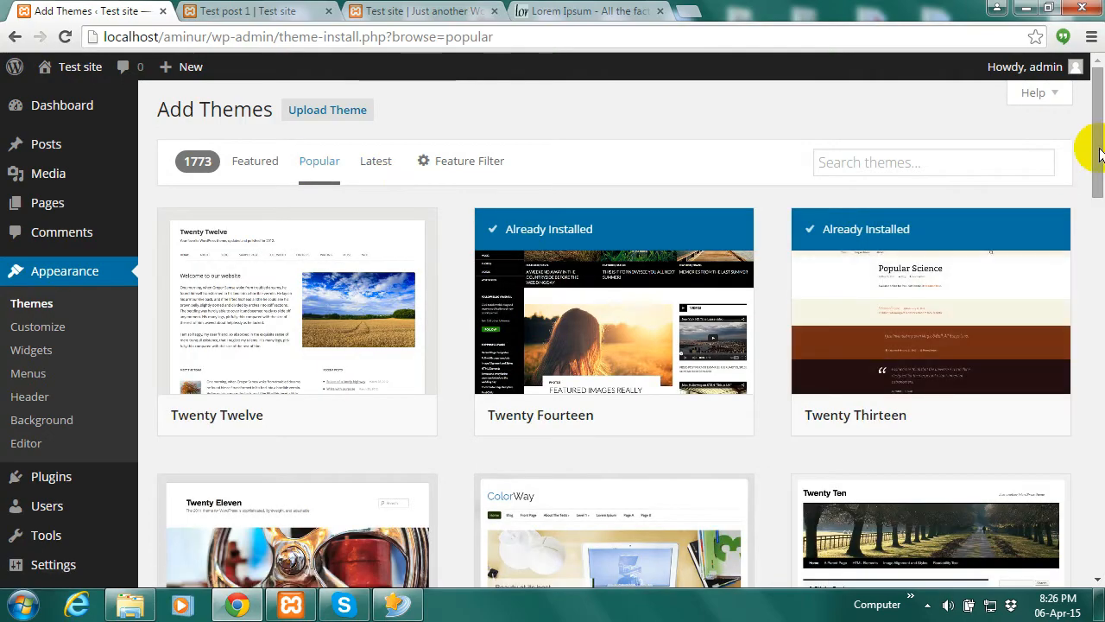
drag(1093, 141, 1093, 414)
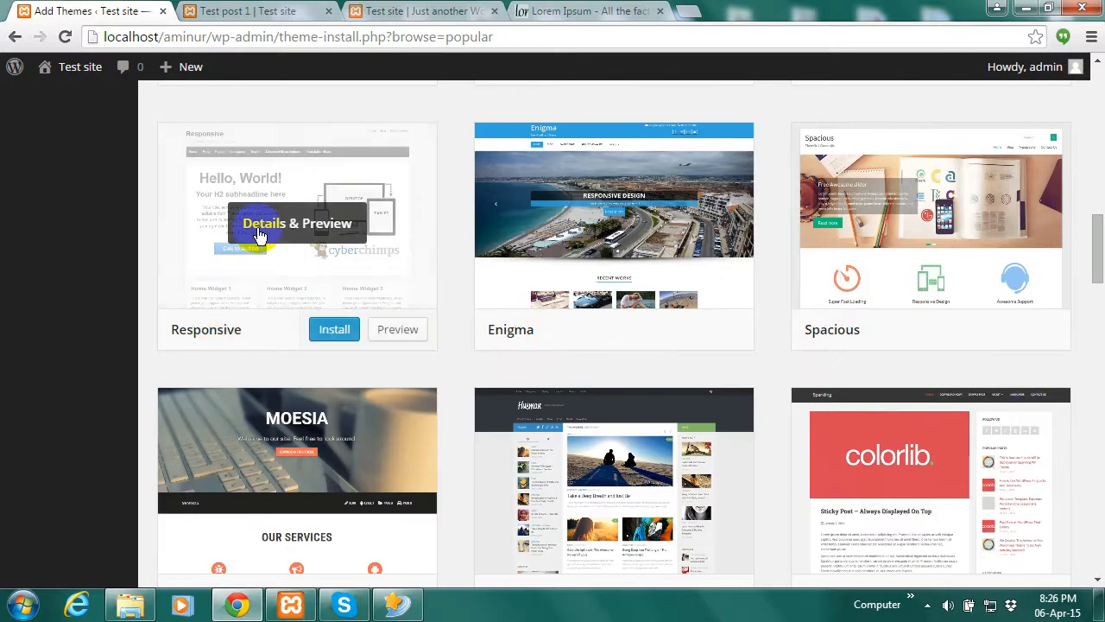
click(333, 329)
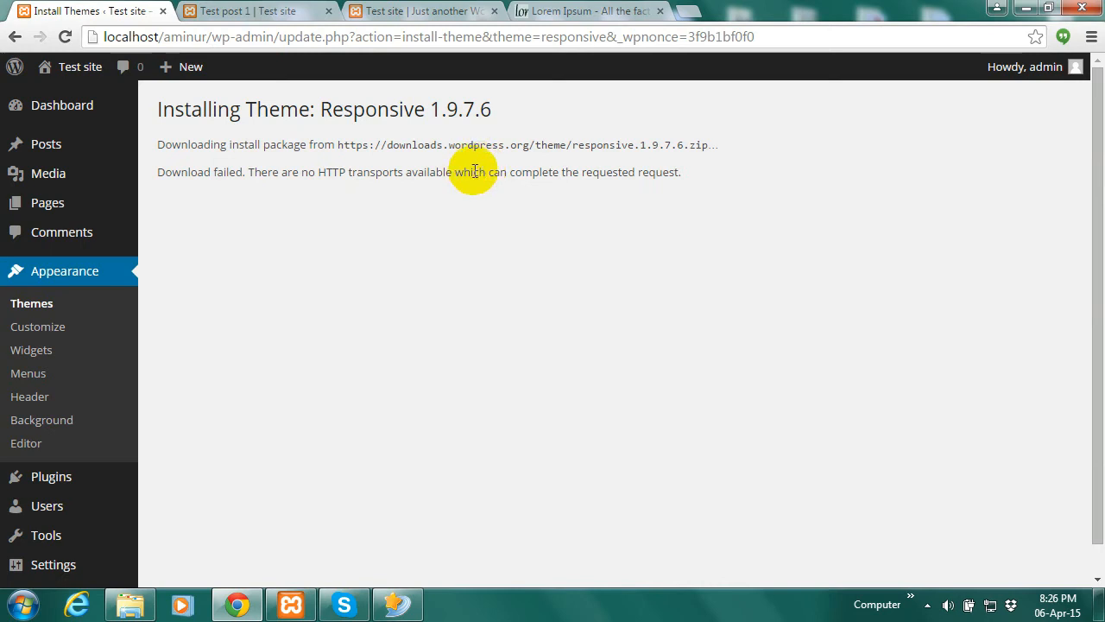
Go through Appearance > Themes to Add New, listing the 15 Featured themes
click(59, 272)
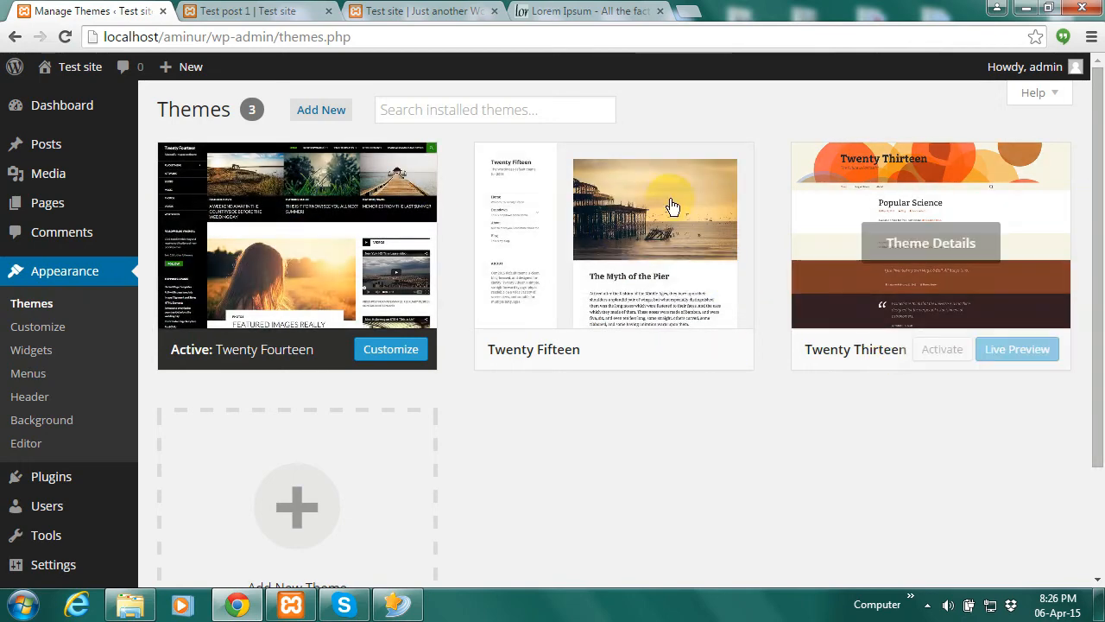
click(322, 111)
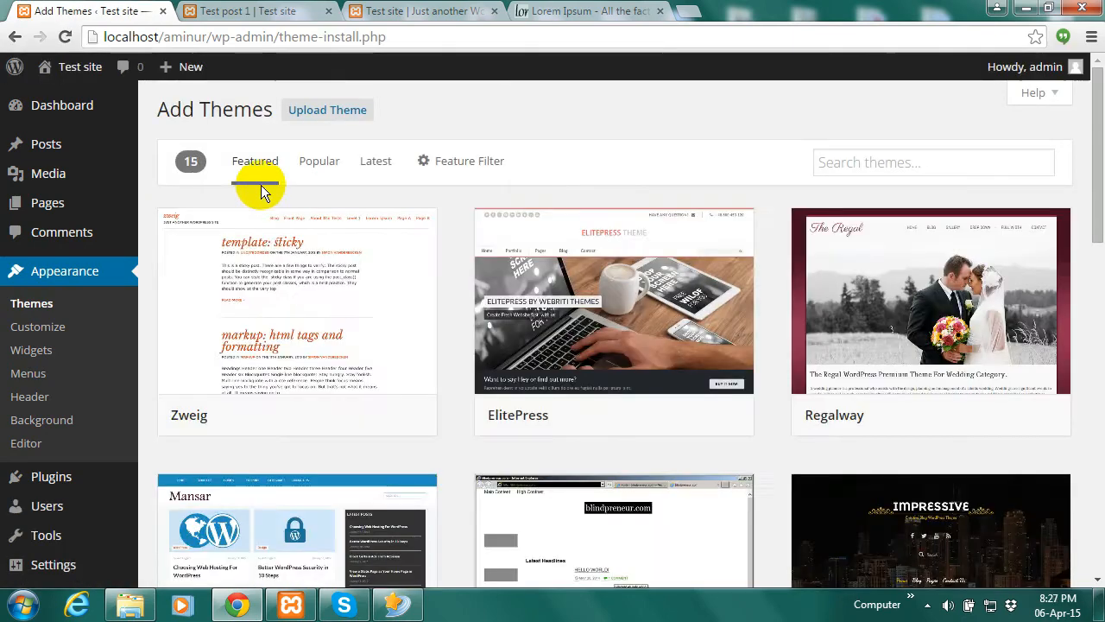
Retry installing Responsive from the Popular themes; the download fails again
click(320, 161)
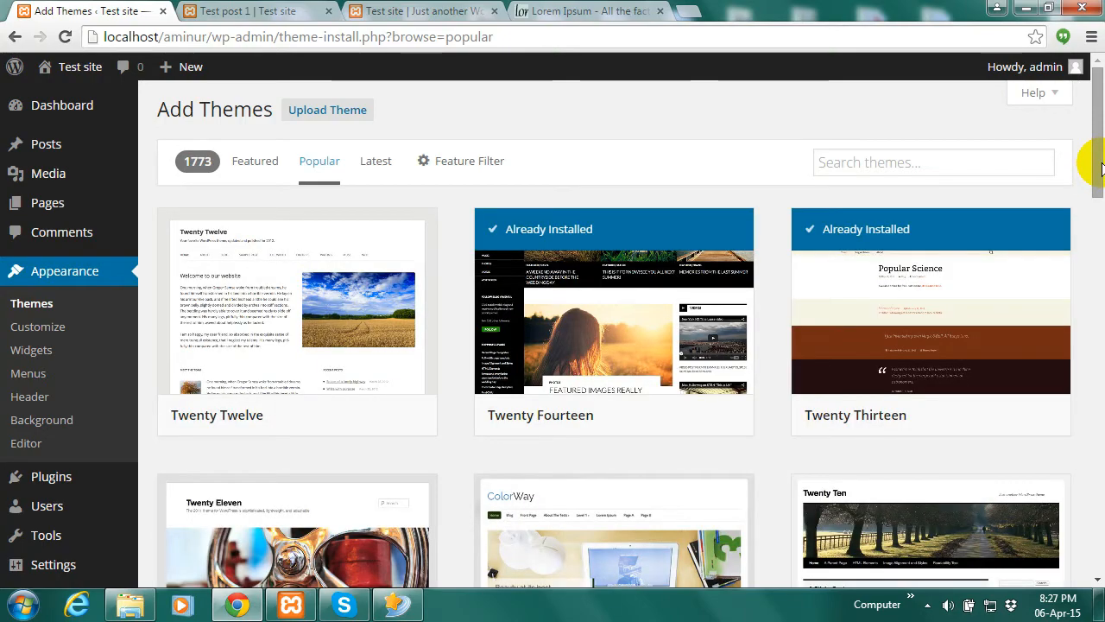
drag(1101, 168, 1099, 418)
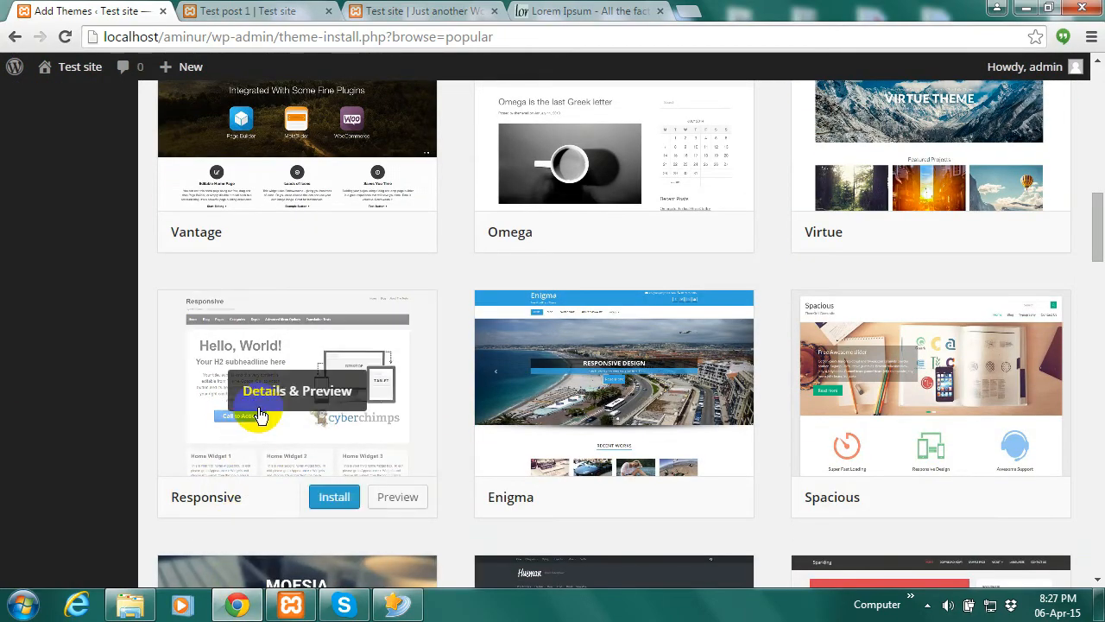
click(329, 500)
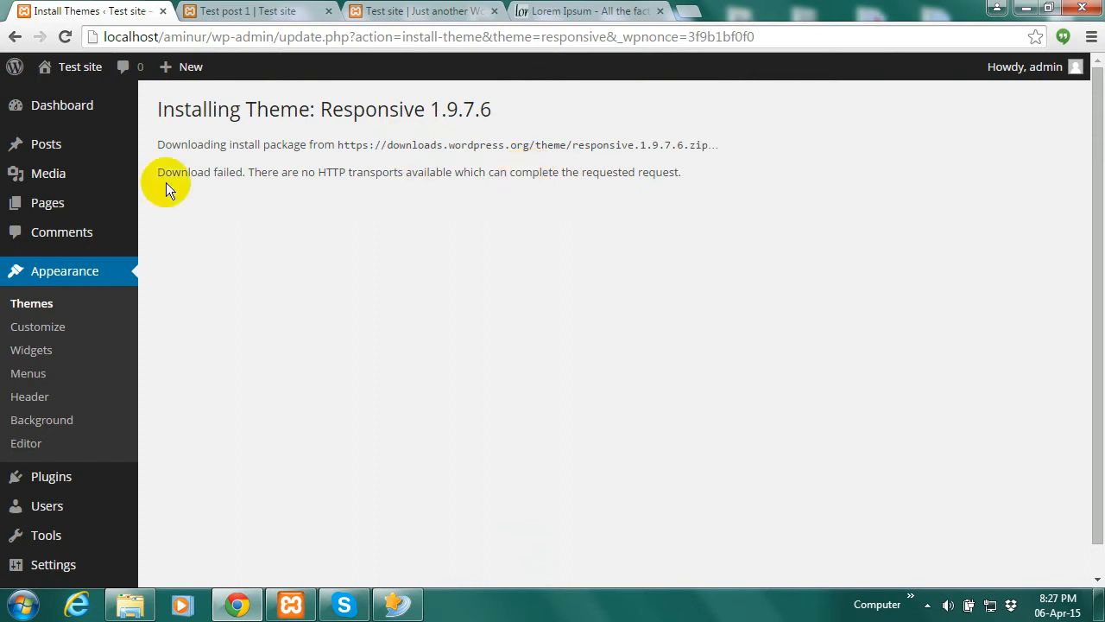
Go back to the Popular themes list showing Responsive, Enigma and Spacious
click(15, 43)
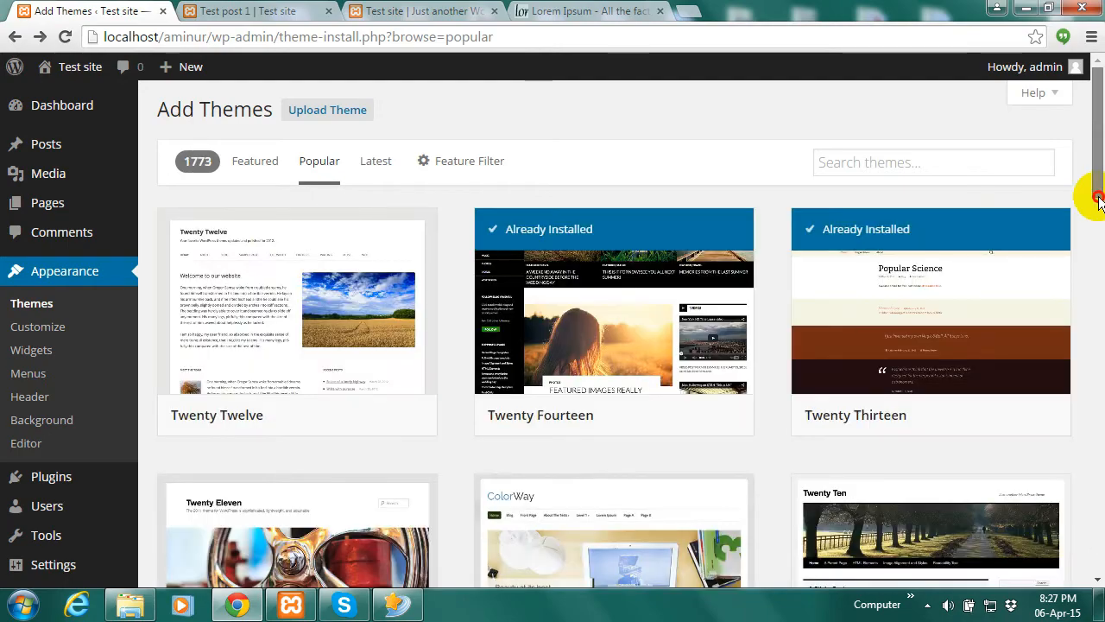
drag(1099, 164, 1100, 402)
mouse_move(215, 319)
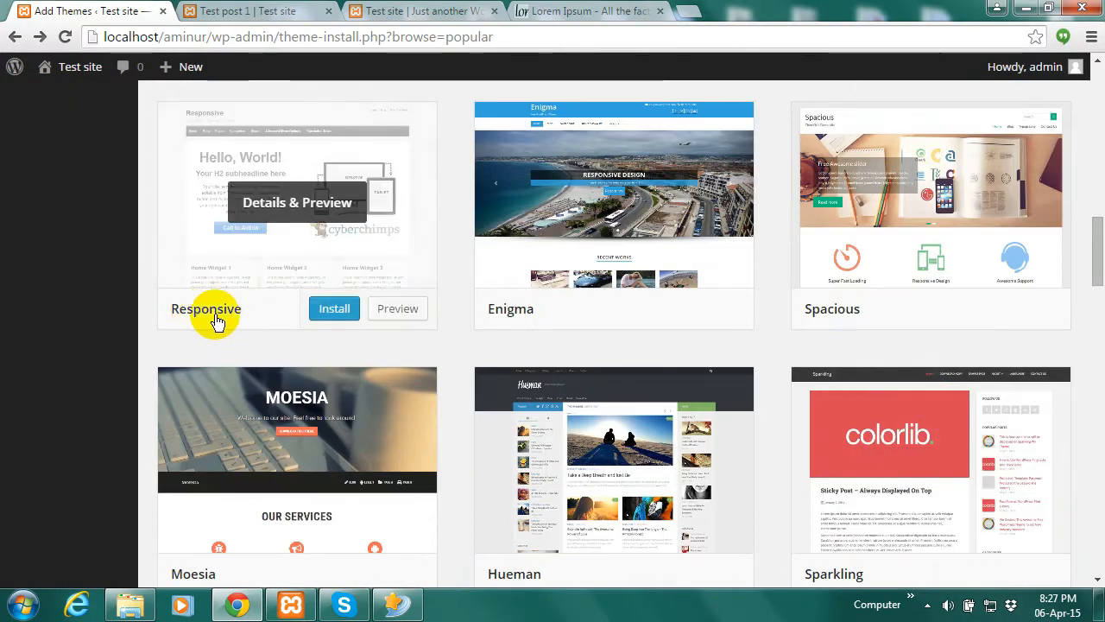
mouse_move(572, 103)
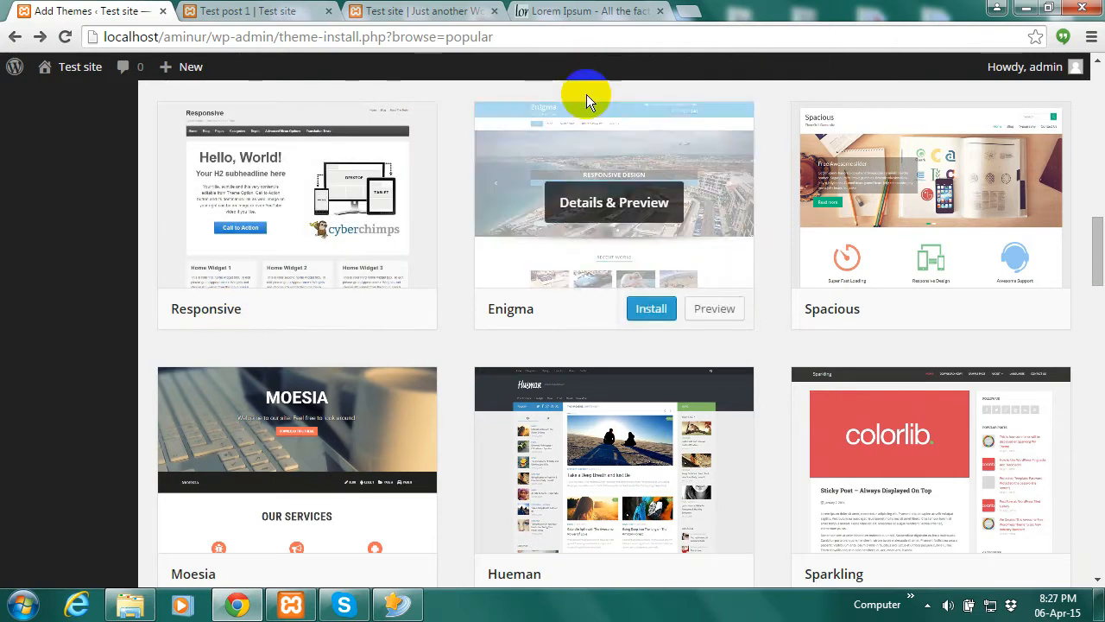
Search 'wordpress responsive theme' in a new tab and download responsive.1.9.7.6.zip from wordpress.org
click(698, 15)
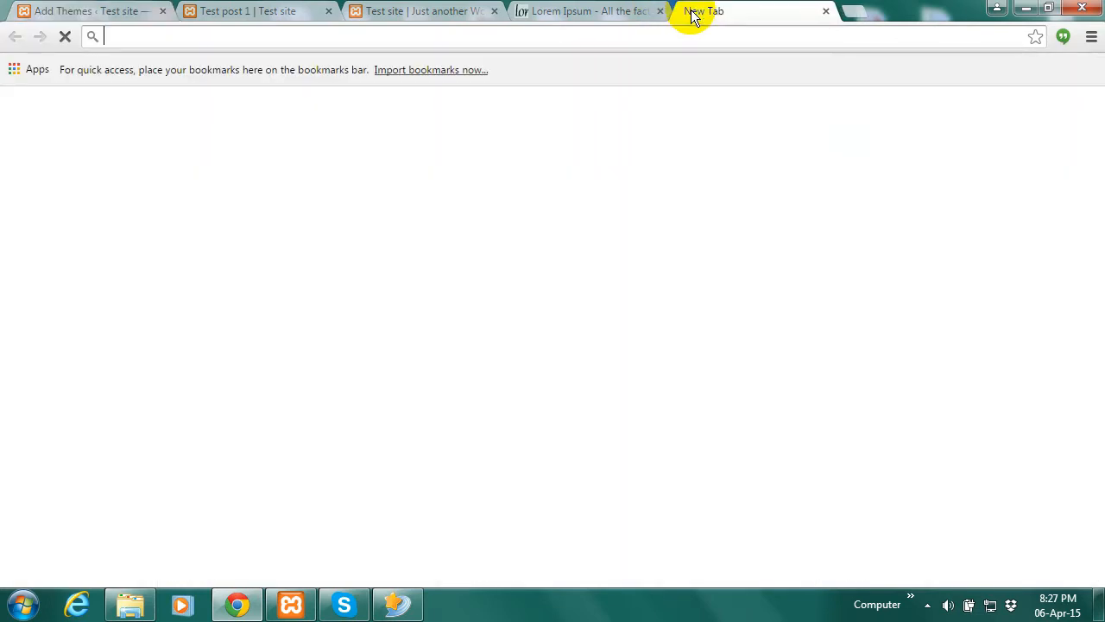
text(wordpre)
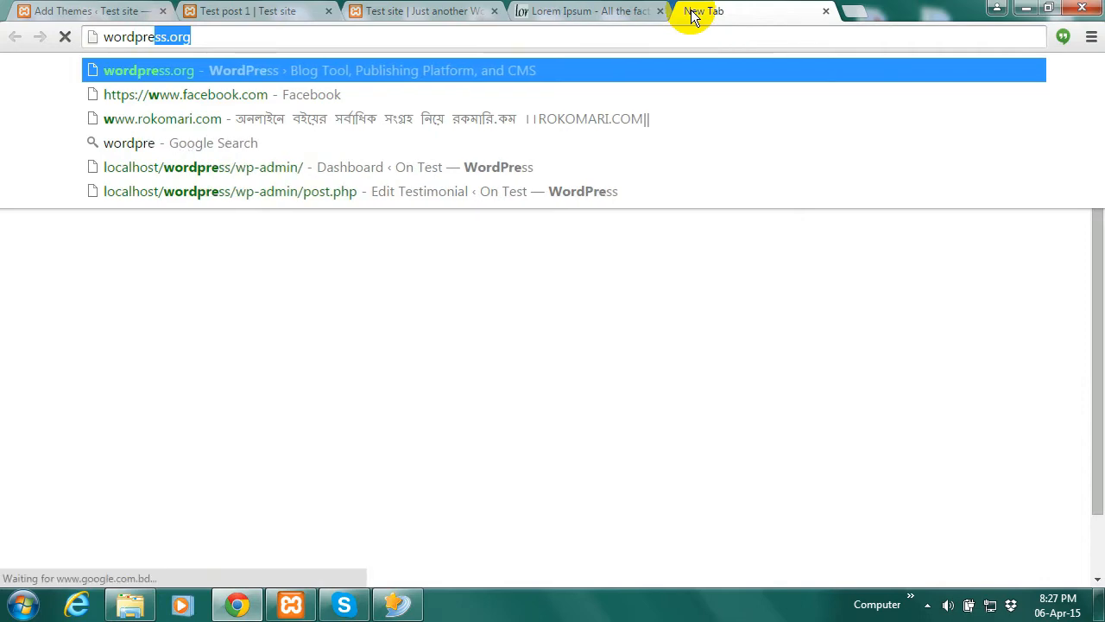
text(ss res)
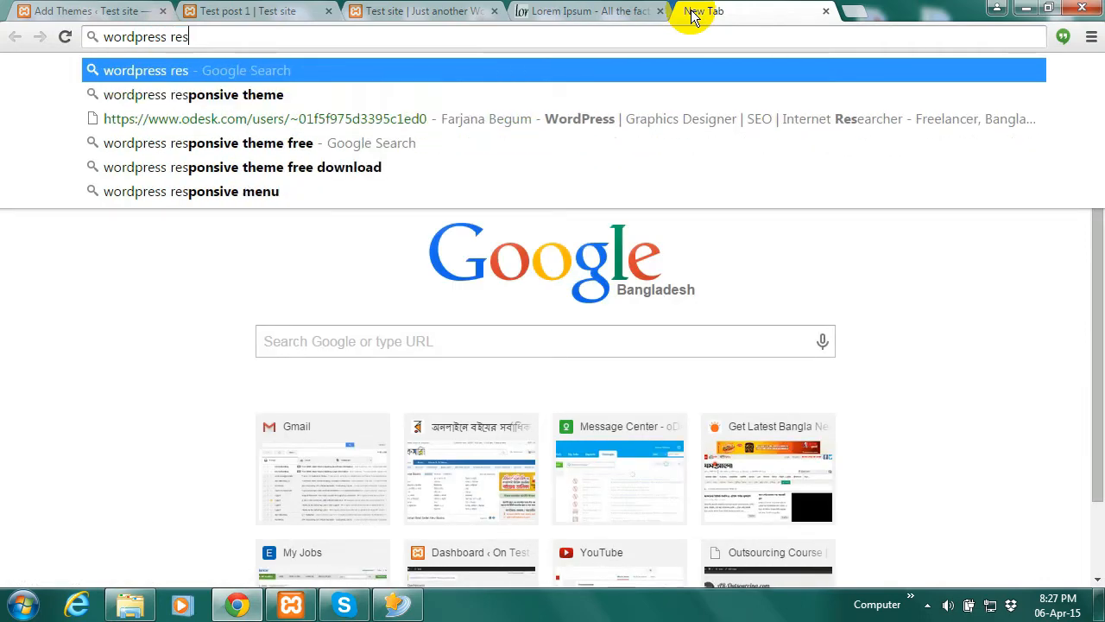
click(198, 93)
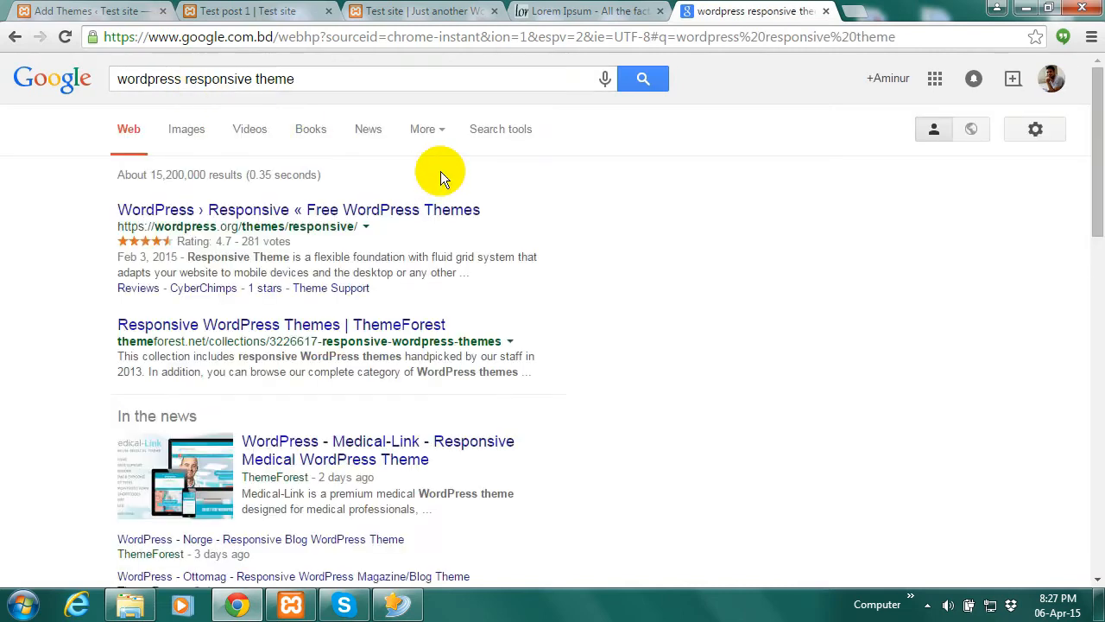
click(290, 211)
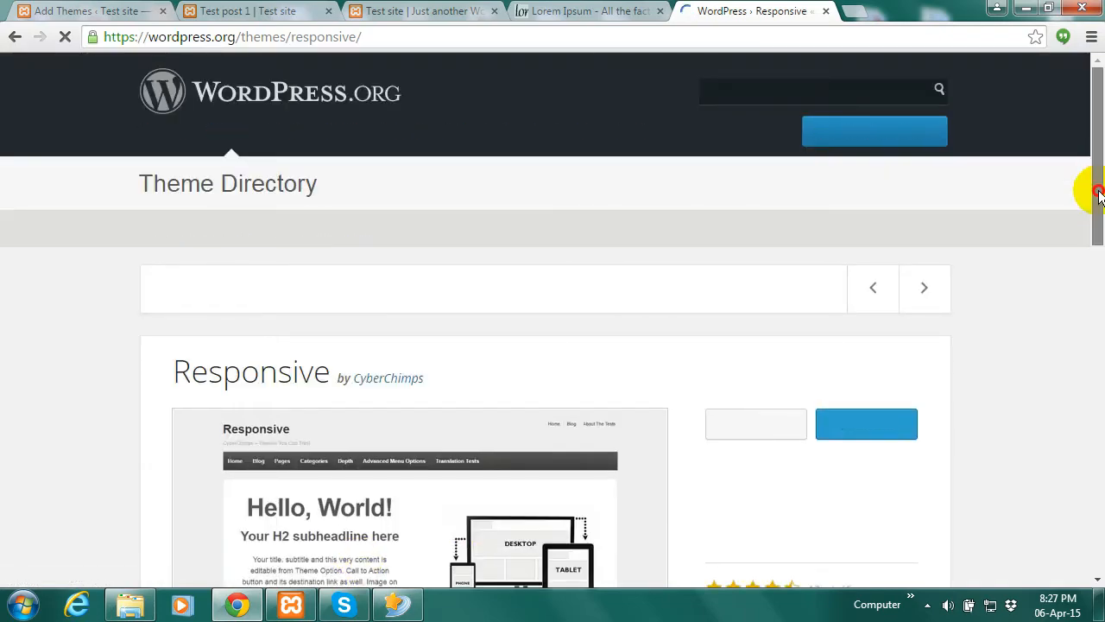
drag(1095, 192, 1095, 263)
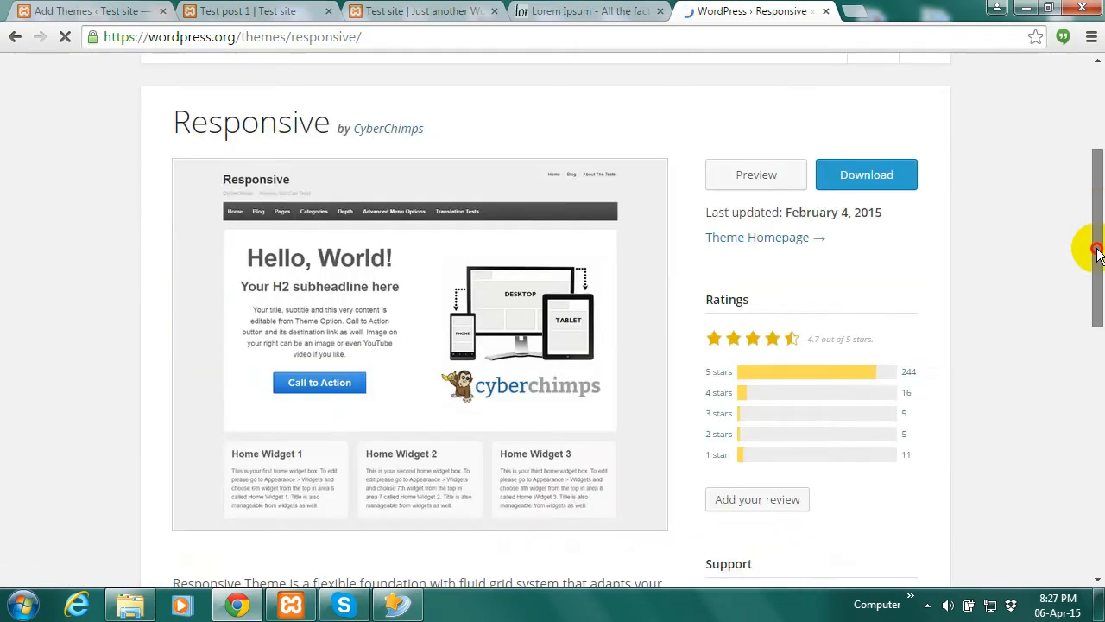
click(863, 176)
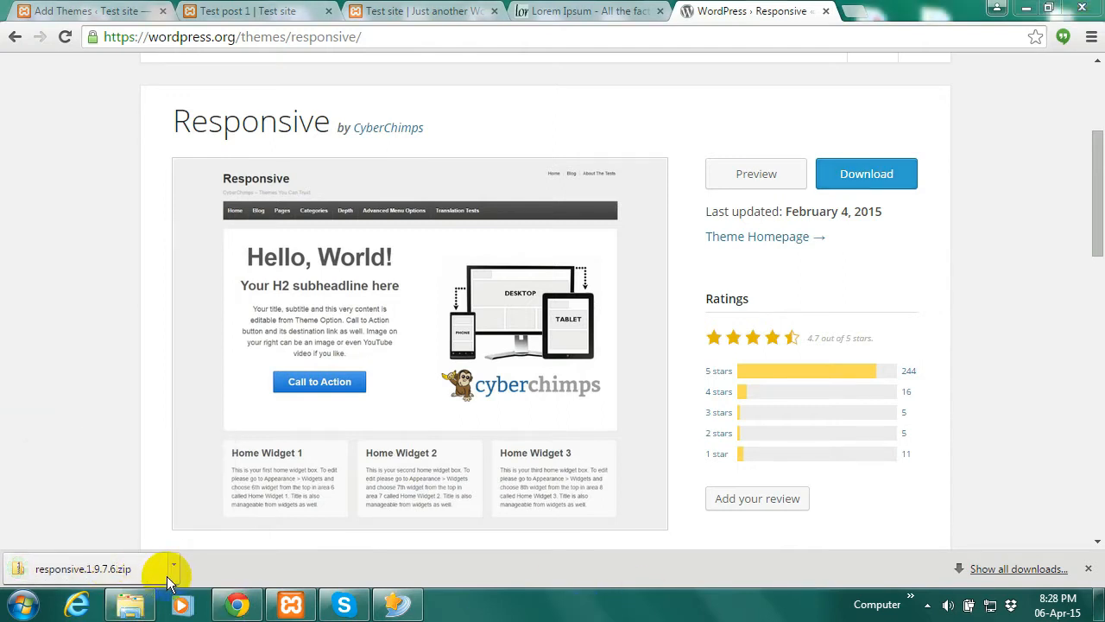
Show responsive.1.9.7.6.zip in the Downloads folder from Chrome's download bar
click(172, 563)
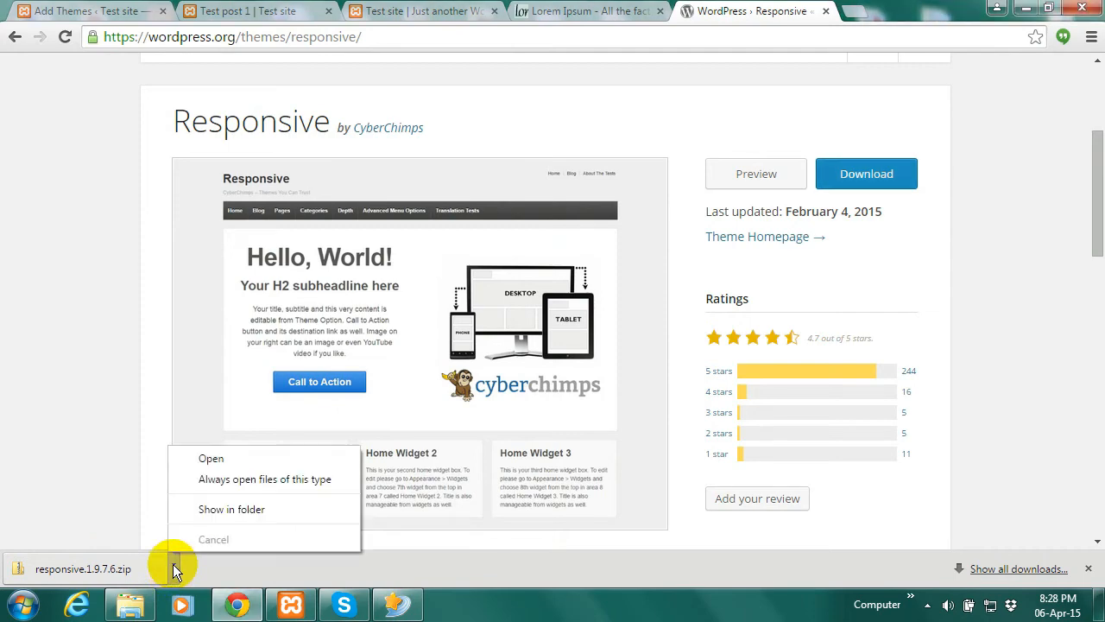
click(229, 509)
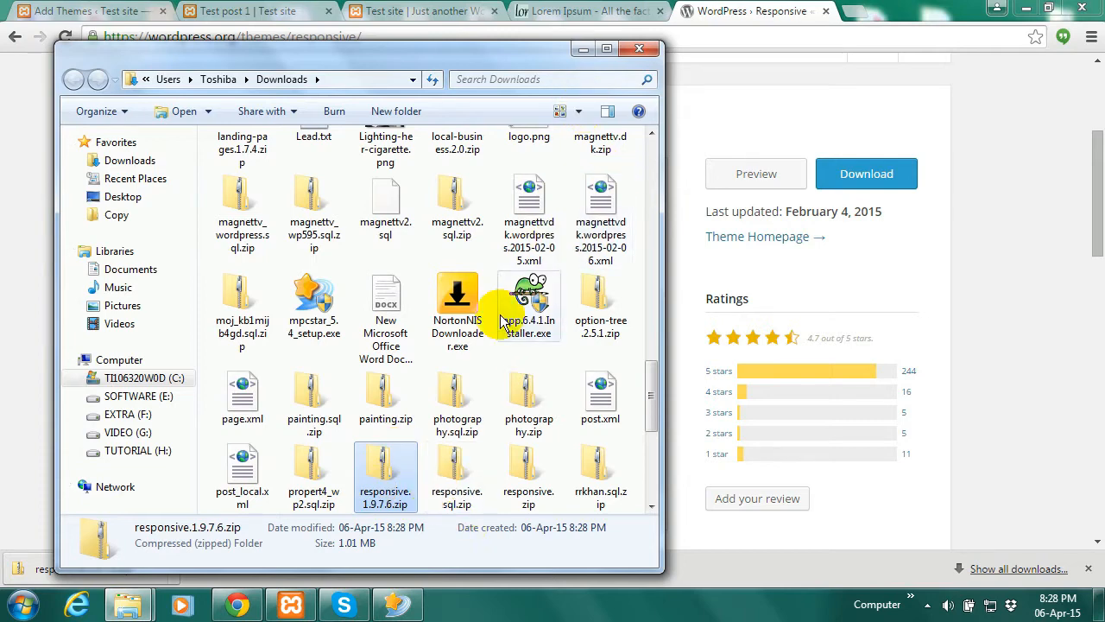
Return to the Add Themes tab and open the Upload Theme page
click(581, 49)
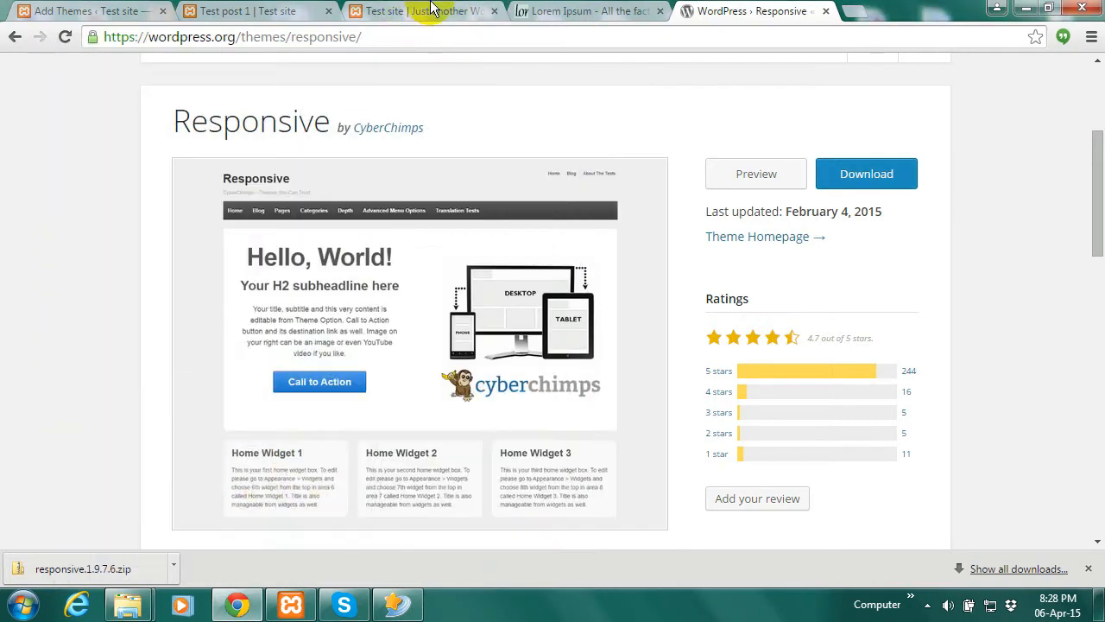
click(271, 10)
click(51, 10)
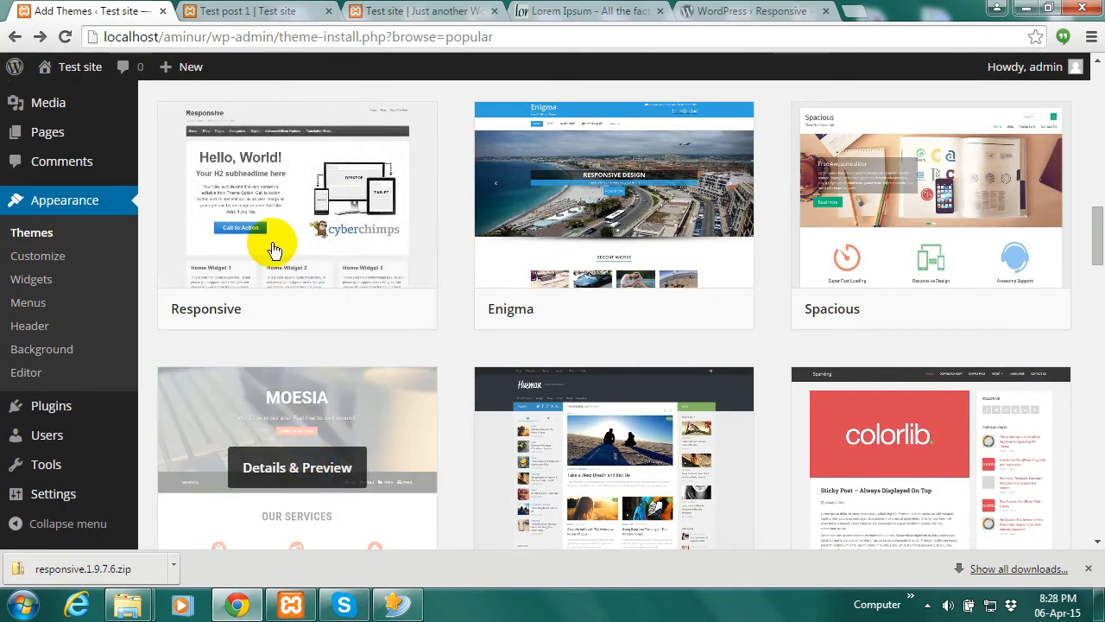
drag(1098, 239, 1097, 105)
click(304, 112)
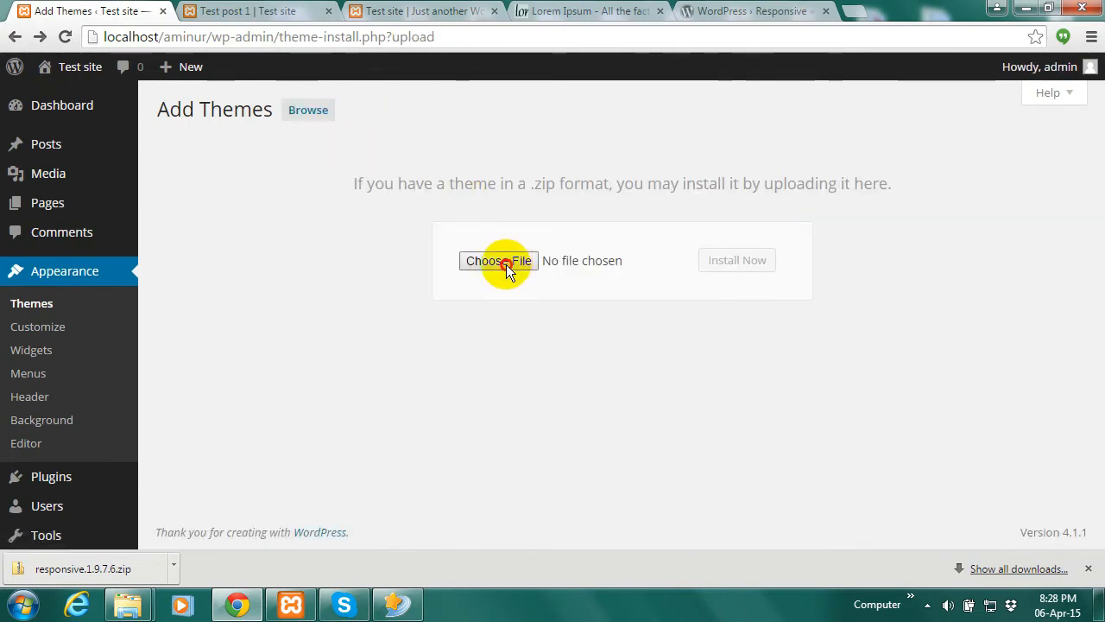
Select responsive.1.9.7.6.zip from Downloads as the theme package to upload and install
click(507, 266)
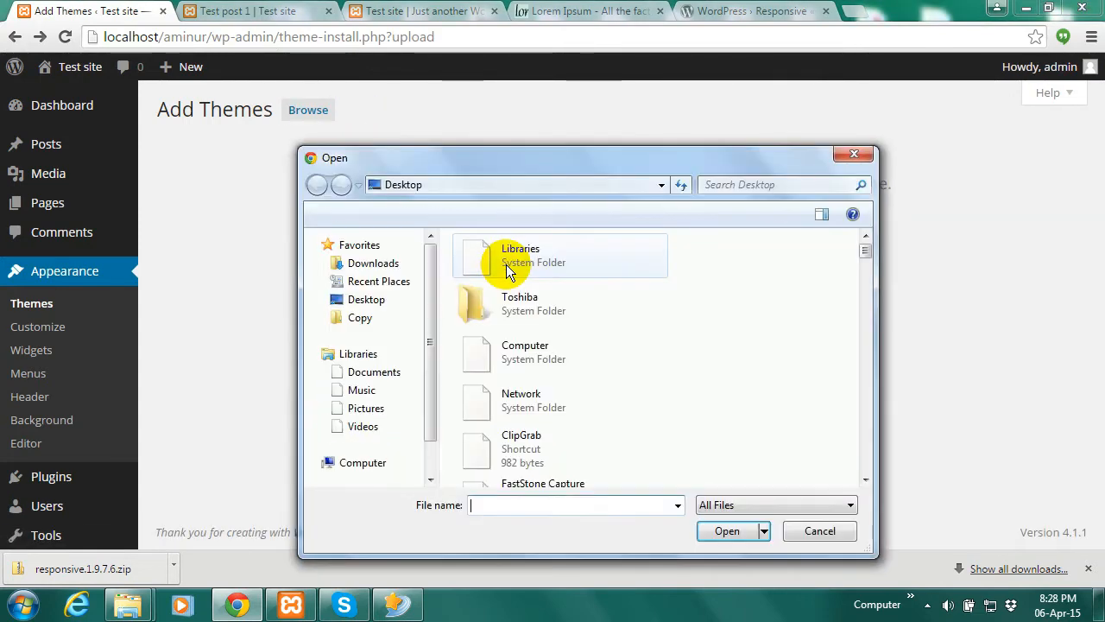
click(383, 270)
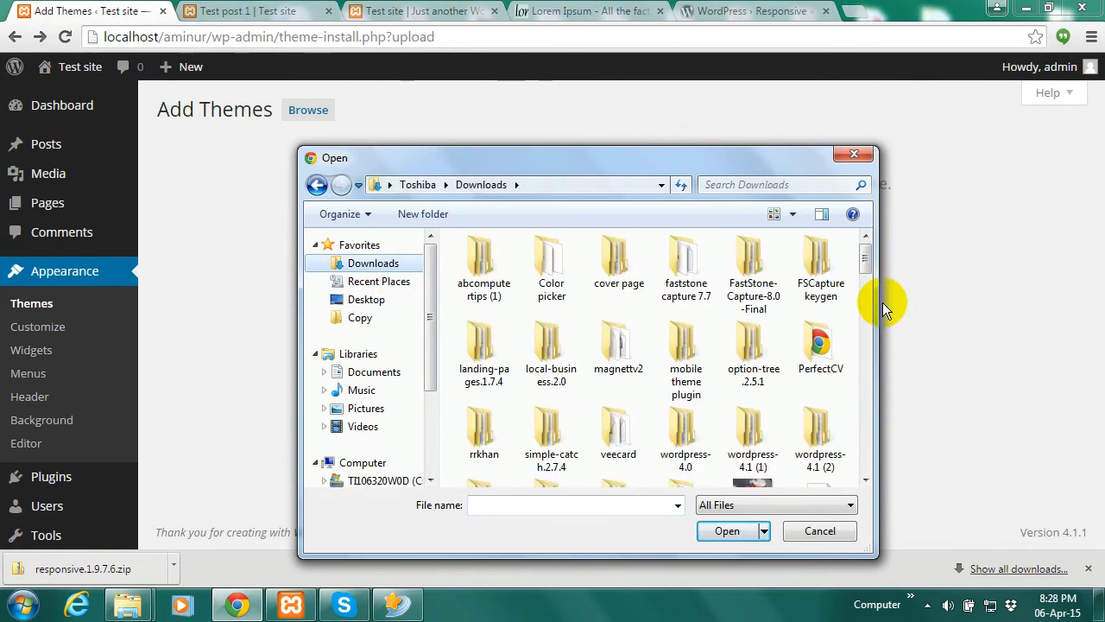
drag(866, 263, 866, 442)
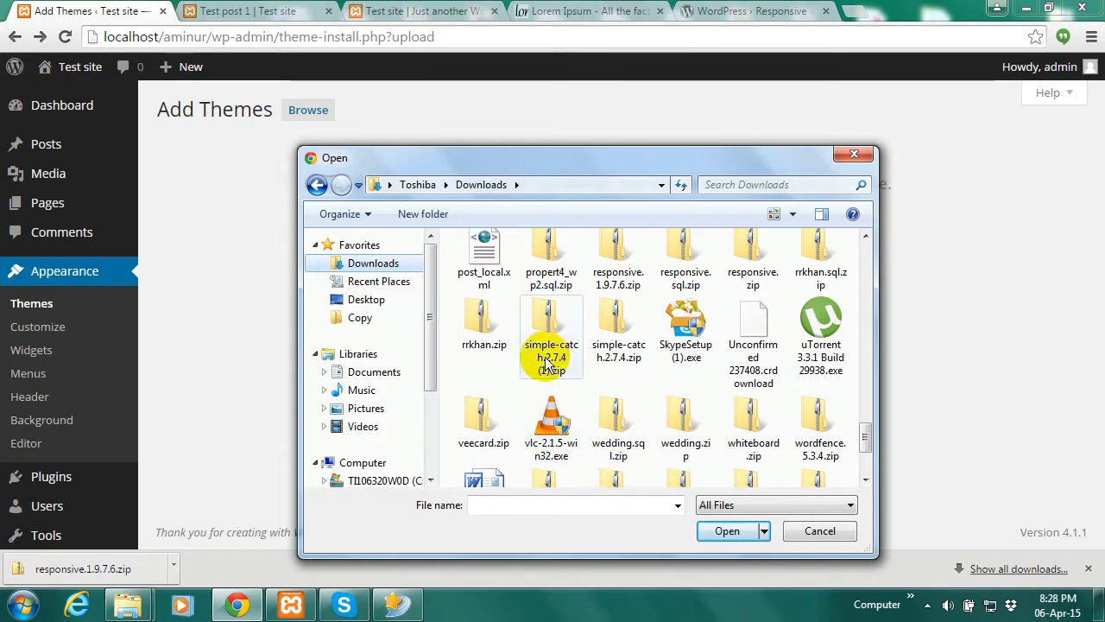
click(628, 288)
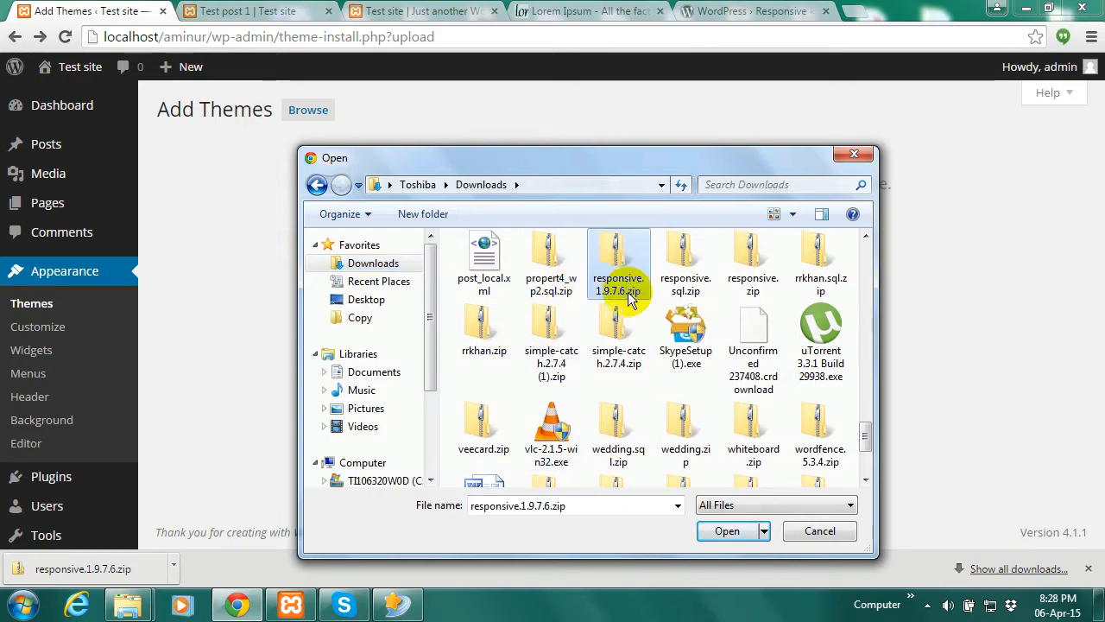
click(724, 531)
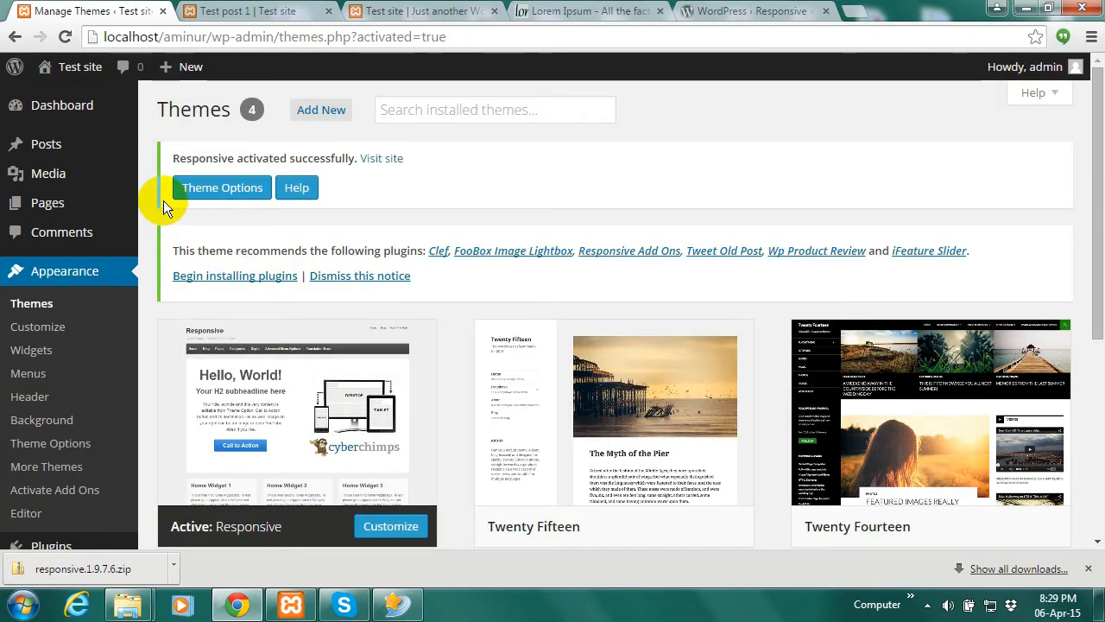
Reload the live Test site and scroll through its homepage in the Responsive theme
click(423, 11)
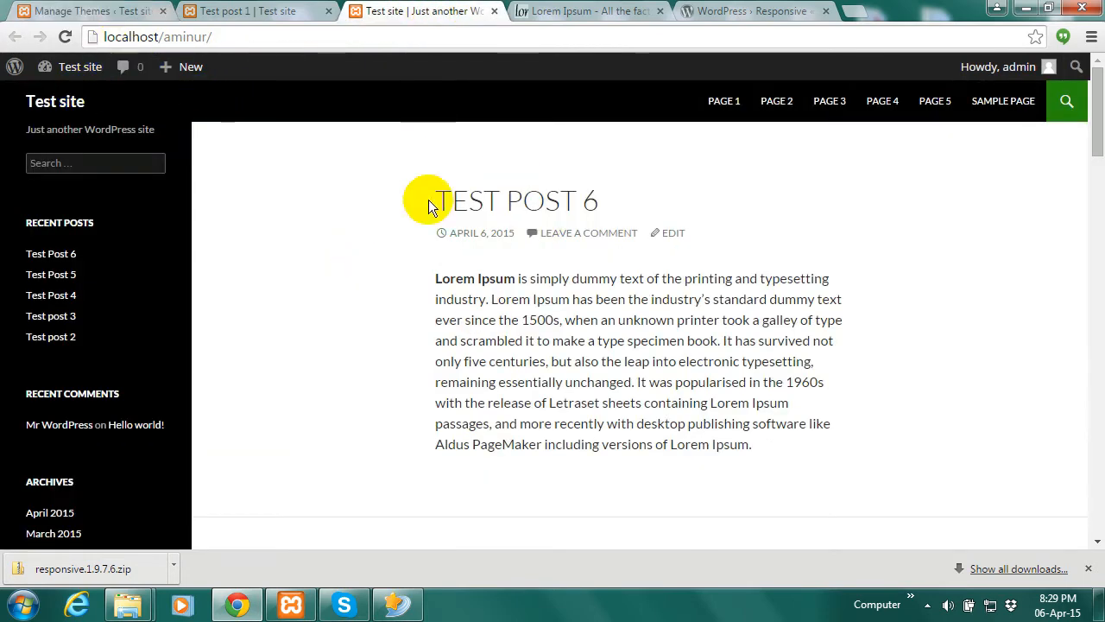
click(66, 37)
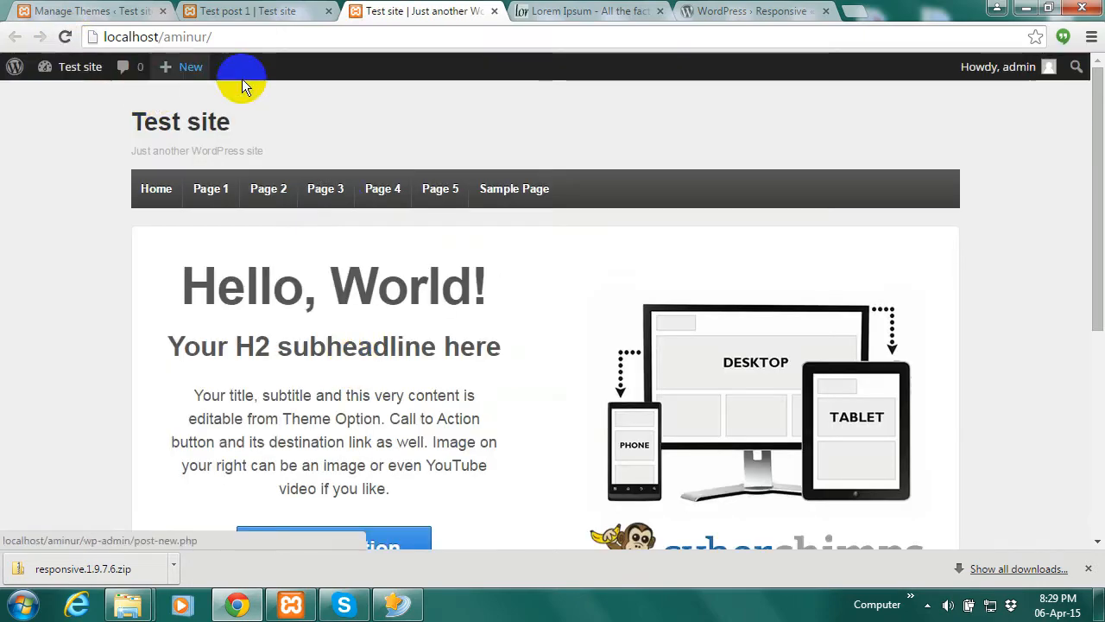
drag(1101, 138, 1101, 371)
drag(1101, 298, 1086, 67)
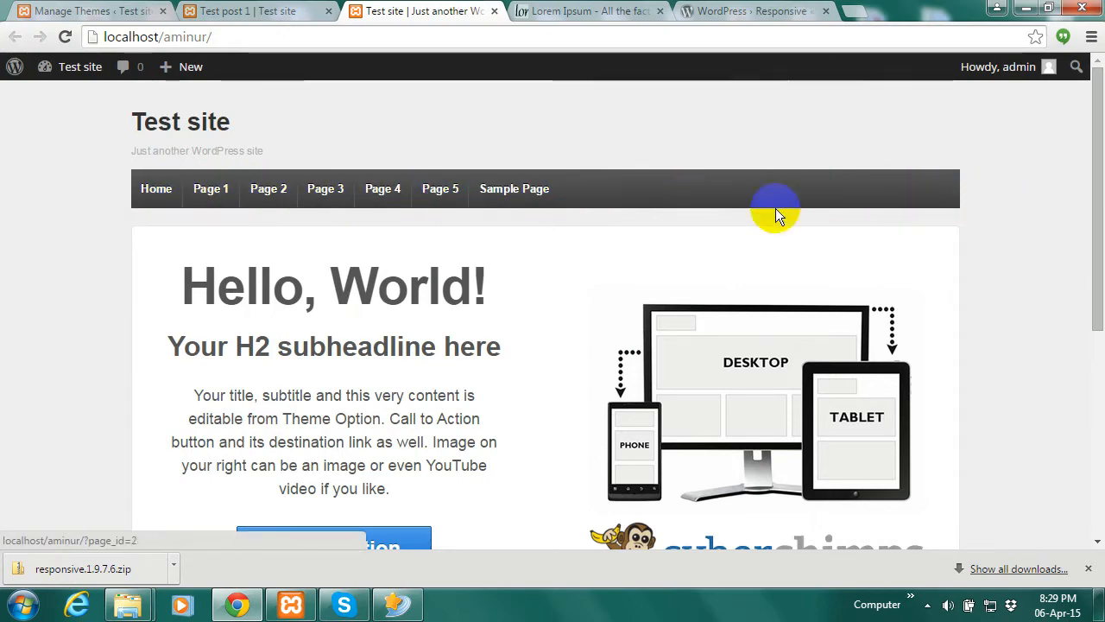
drag(1096, 216, 1090, 160)
click(259, 10)
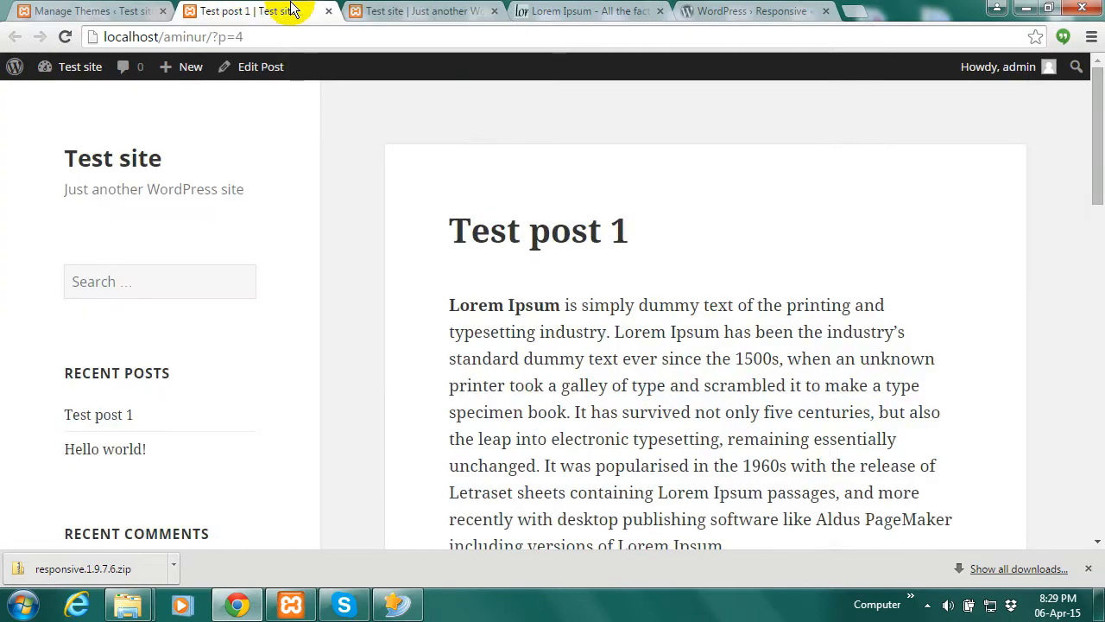
From Manage Themes, go to Add New > Upload Theme to show the zip upload form
click(134, 10)
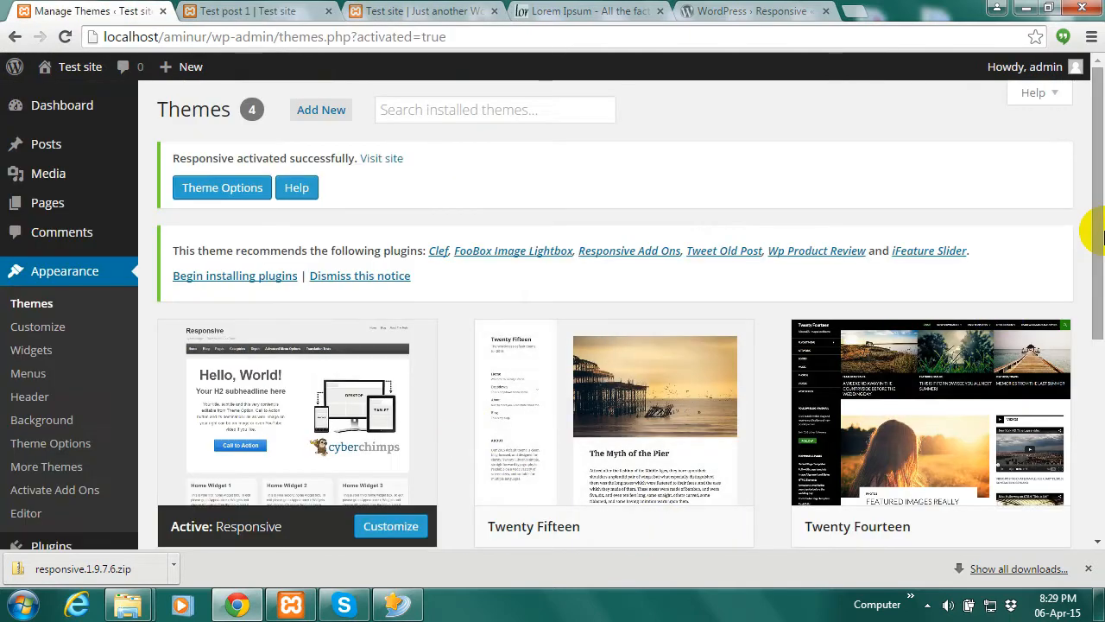
click(321, 111)
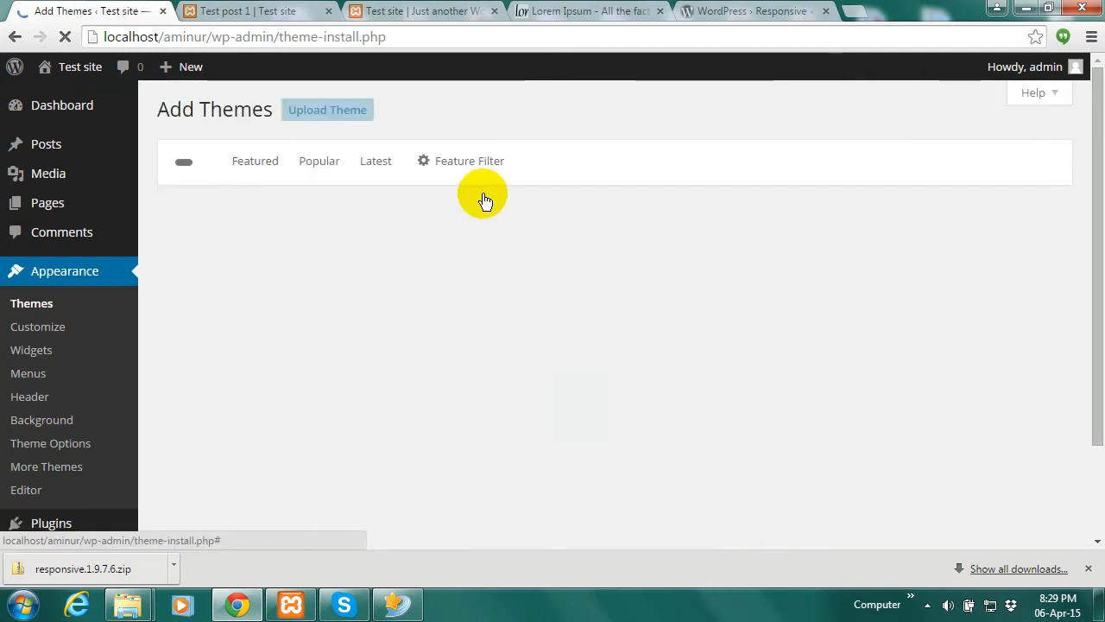
click(336, 111)
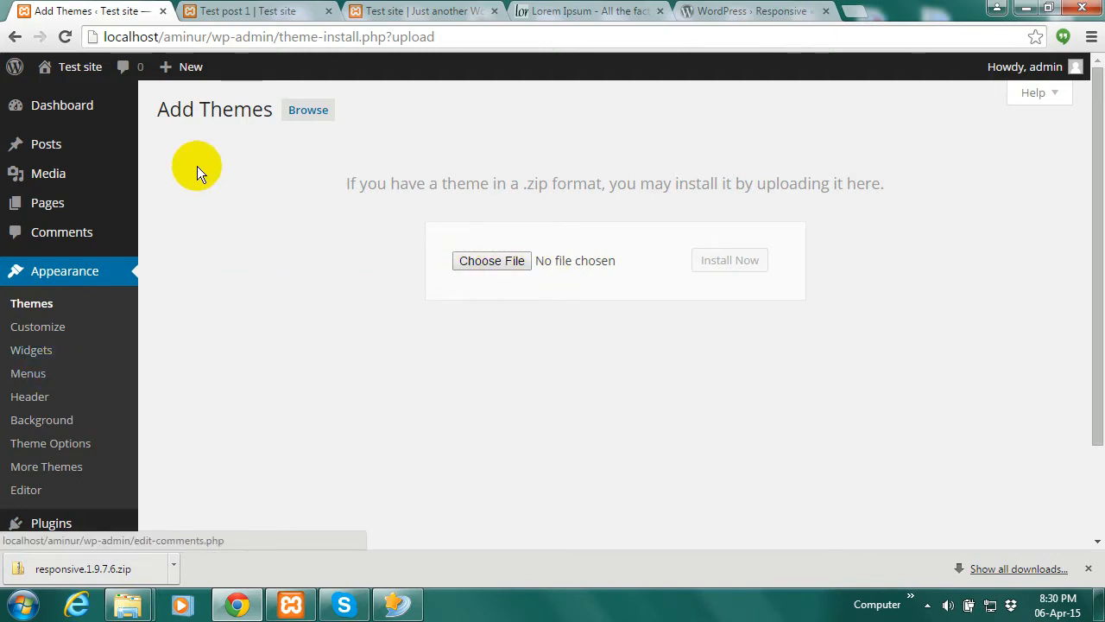
click(23, 329)
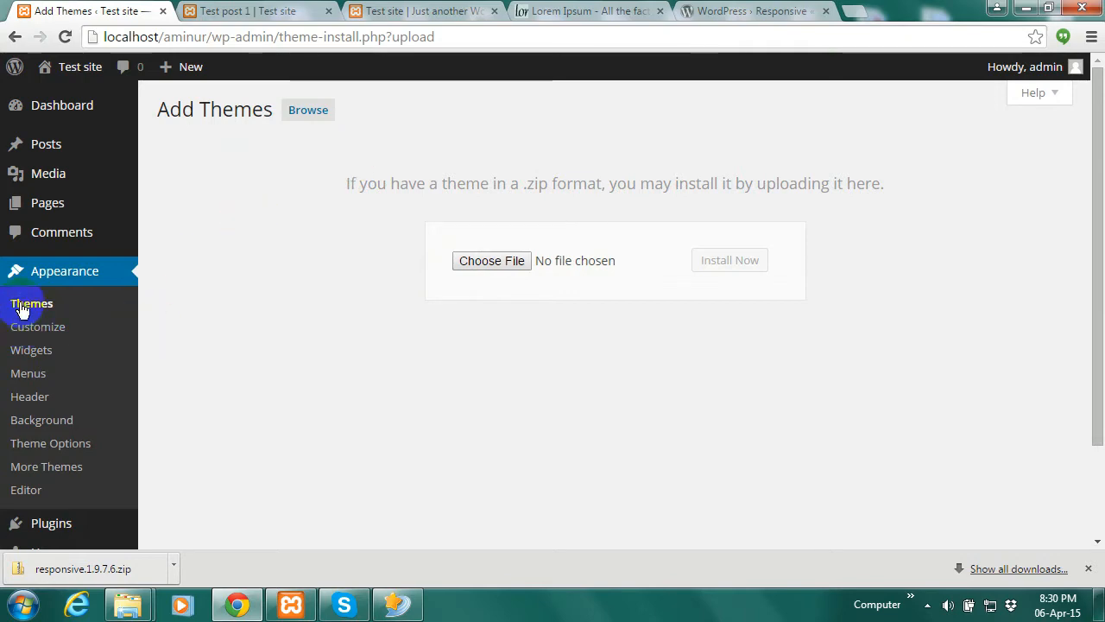
Check Responsive's theme details, then activate Twenty Fourteen in its place
click(30, 303)
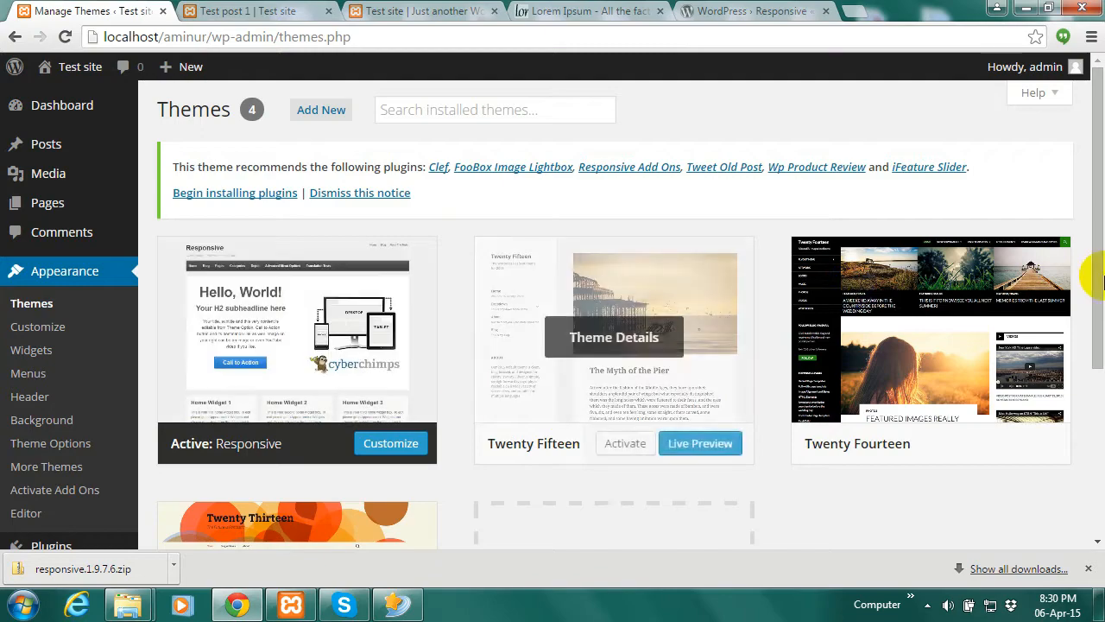
drag(1098, 246, 1097, 313)
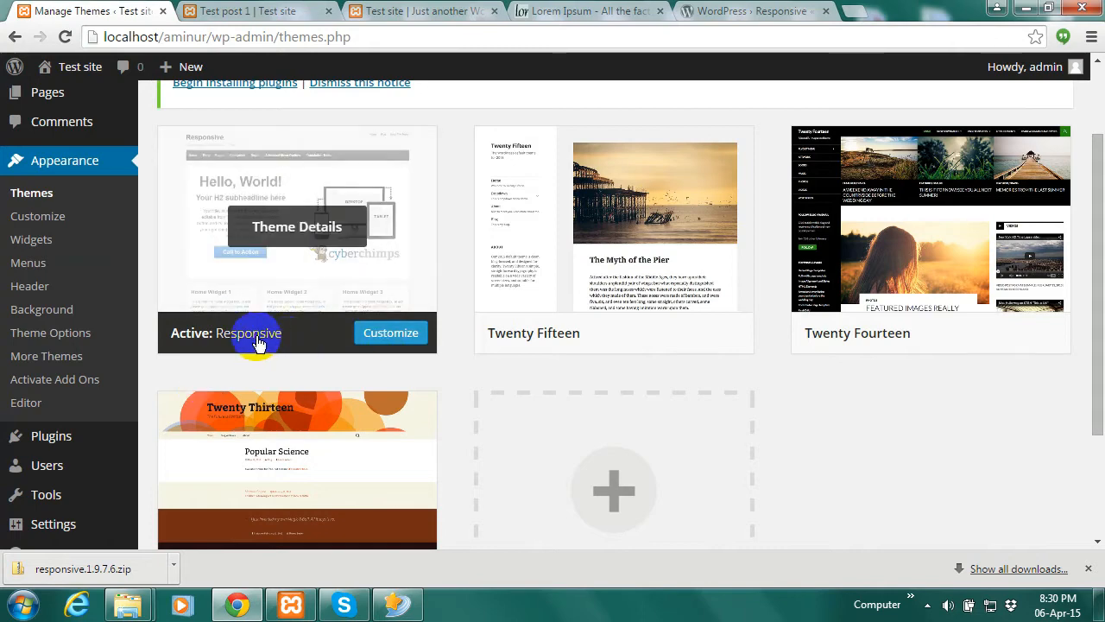
click(291, 192)
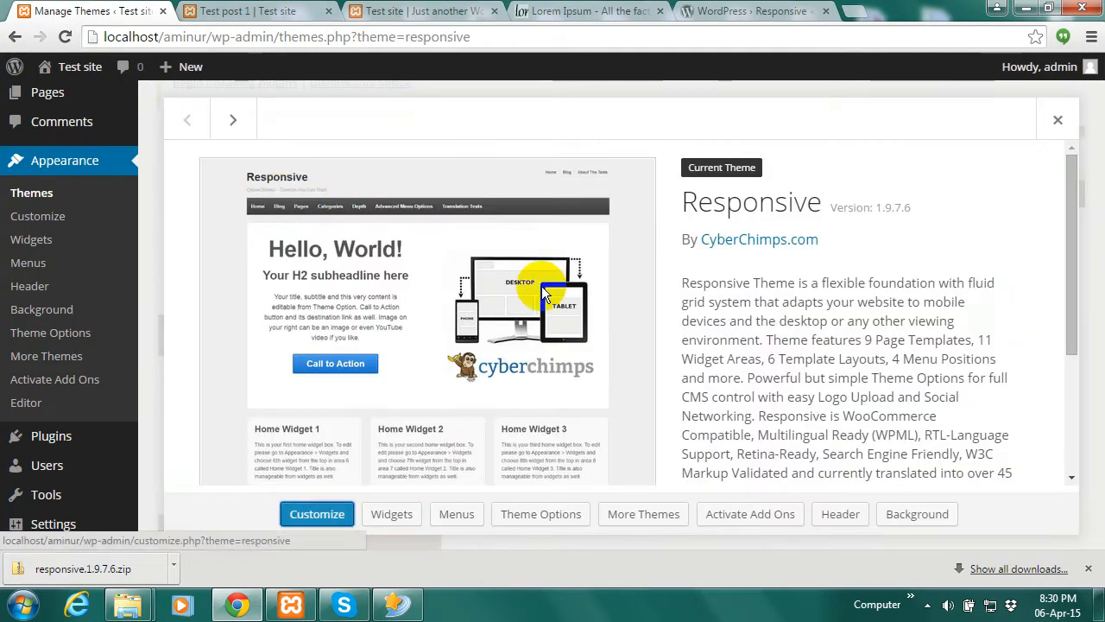
drag(1077, 219, 1062, 121)
click(1061, 121)
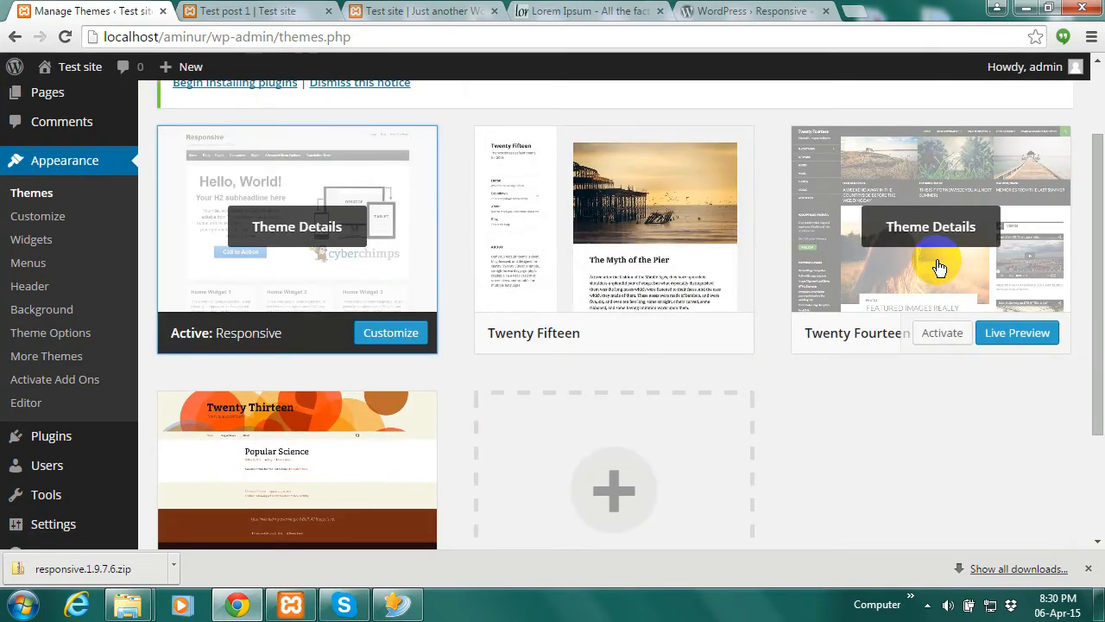
click(940, 332)
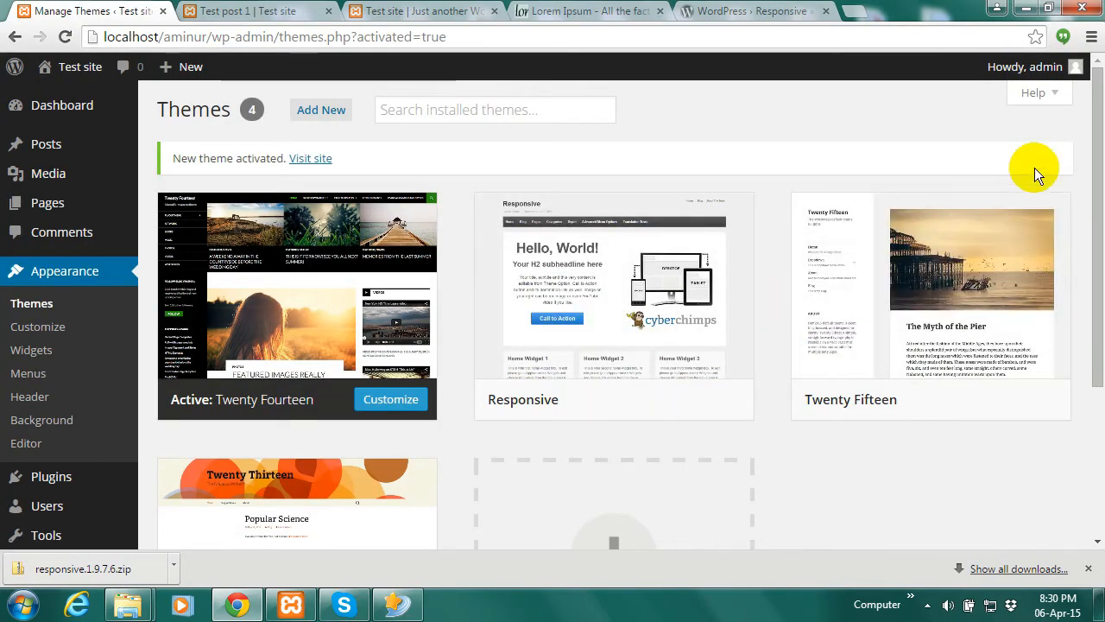
Delete the Responsive theme from its Theme Details, leaving three themes with Twenty Fourteen active
scroll(1088, 198, down, 1)
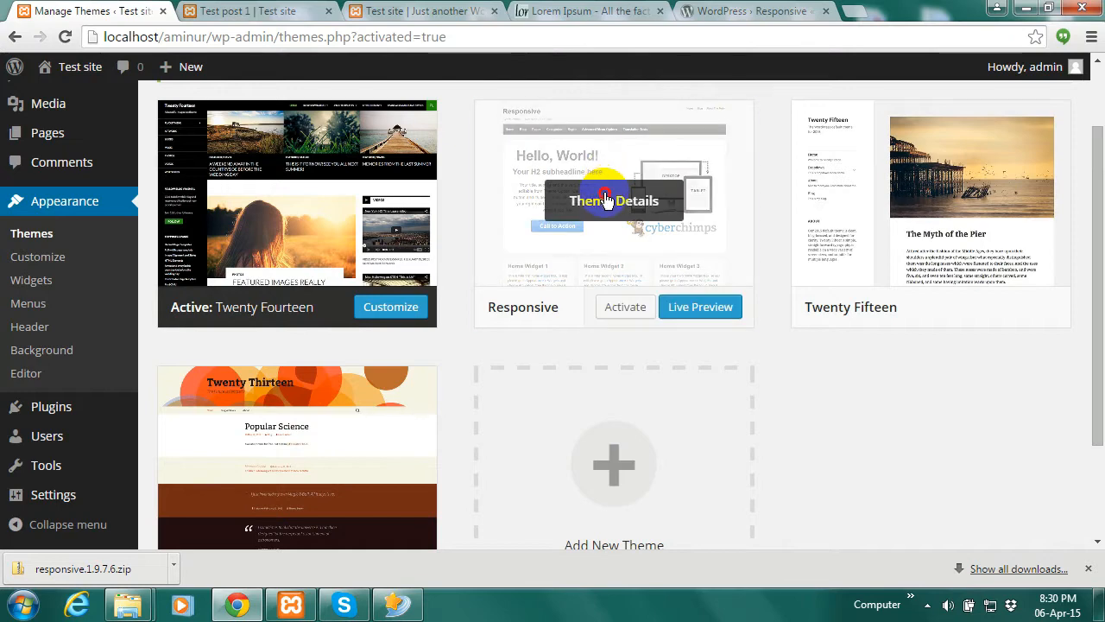
click(607, 199)
click(1036, 513)
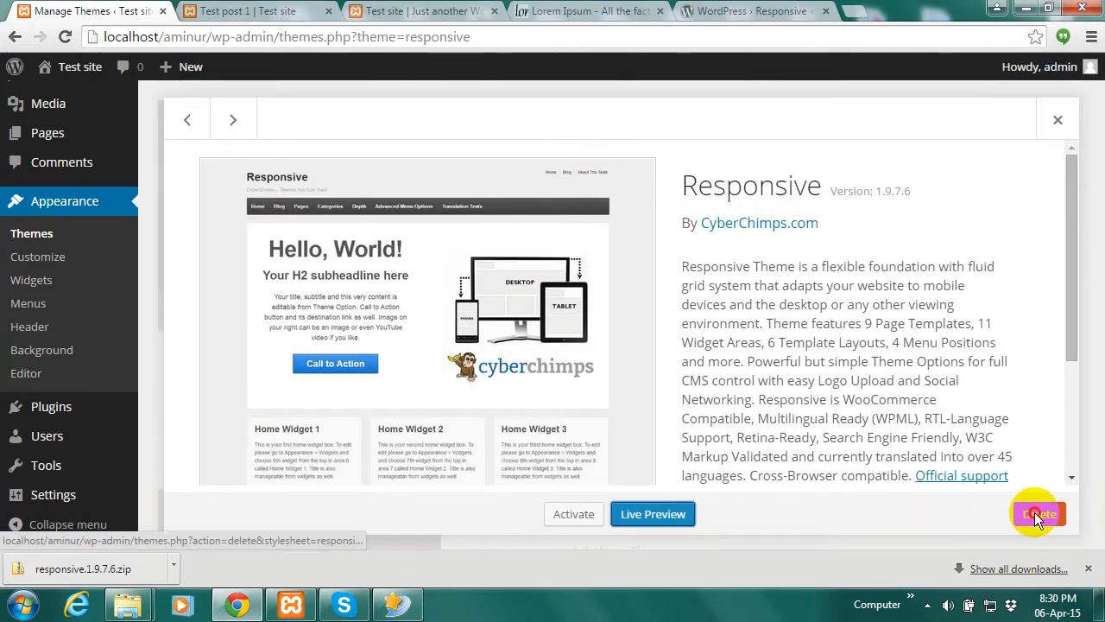
click(587, 177)
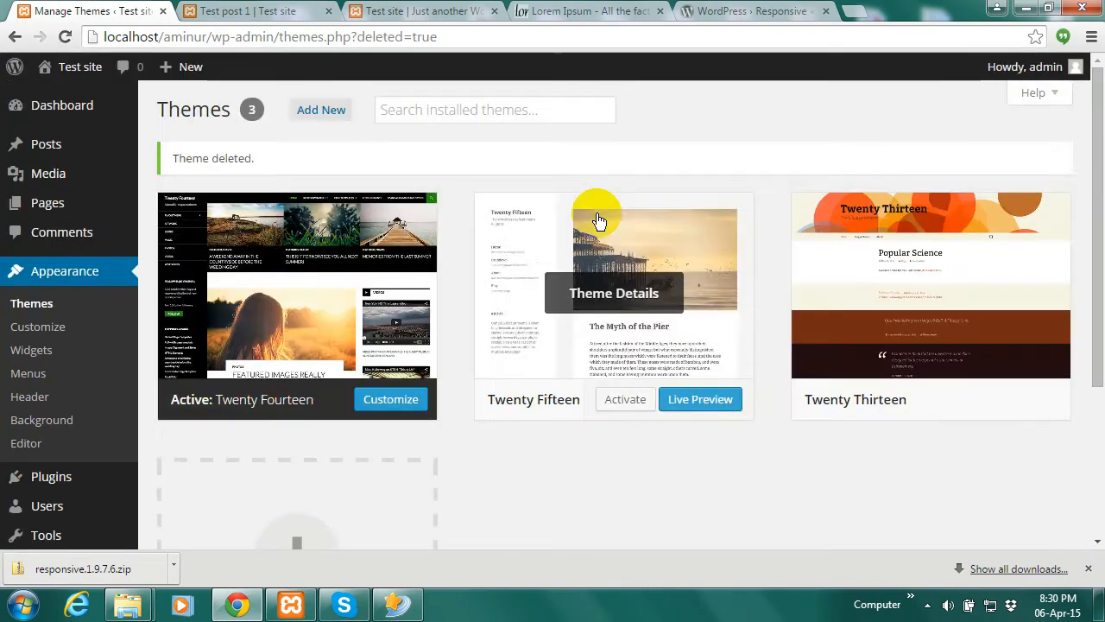
drag(1090, 202, 1088, 173)
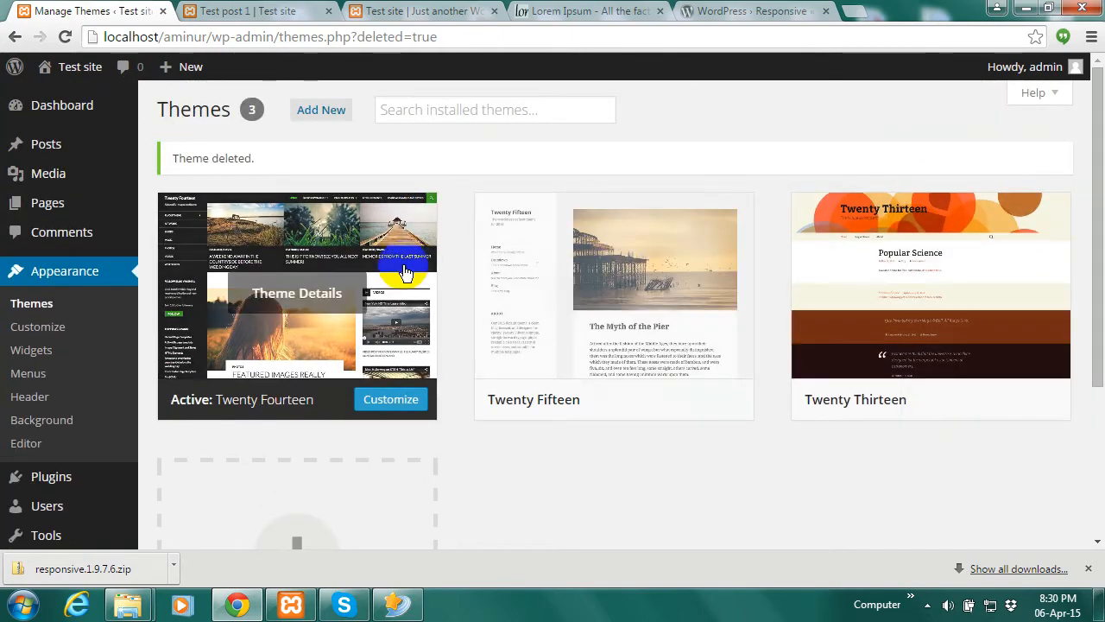
drag(1089, 234, 1102, 207)
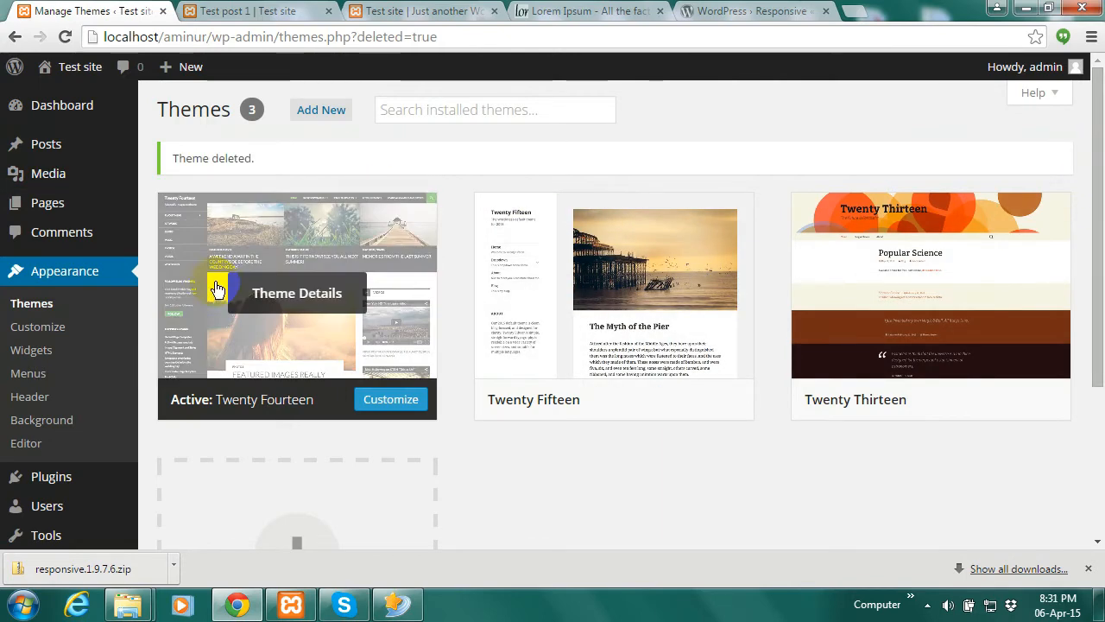
Extract responsive.1.9.7.6.zip from Downloads into a responsive.1.9.7.6 folder
click(173, 564)
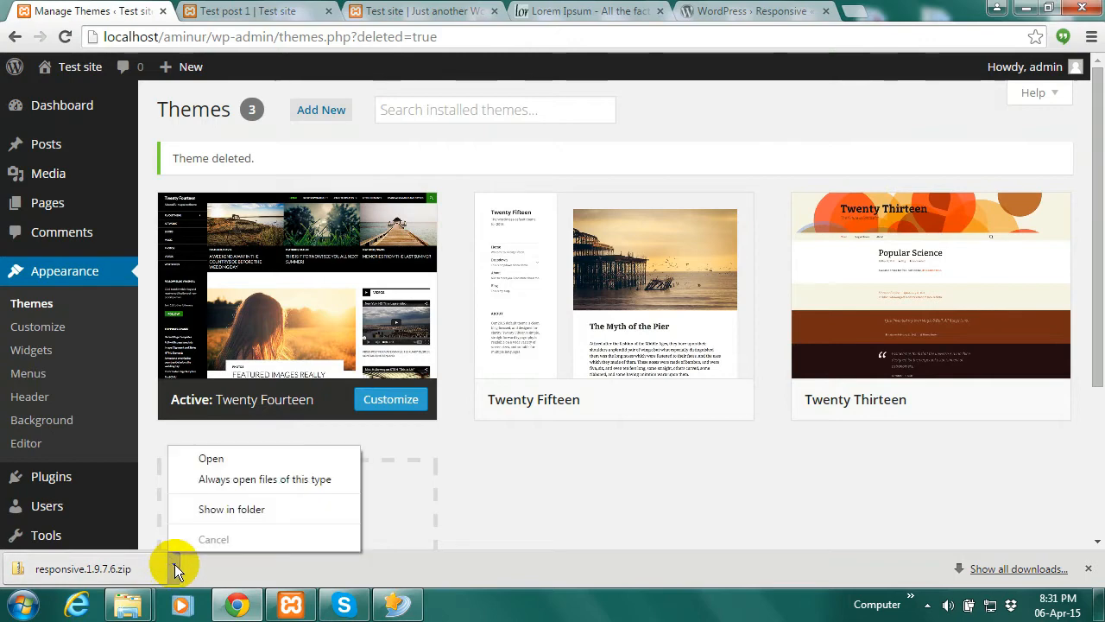
click(223, 509)
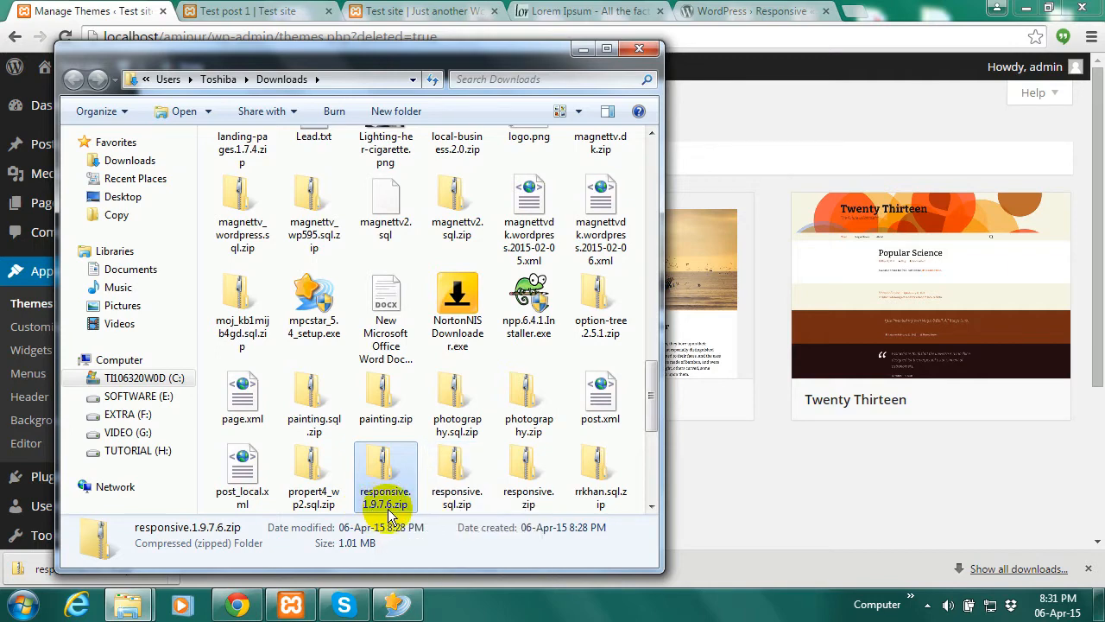
right_click(386, 495)
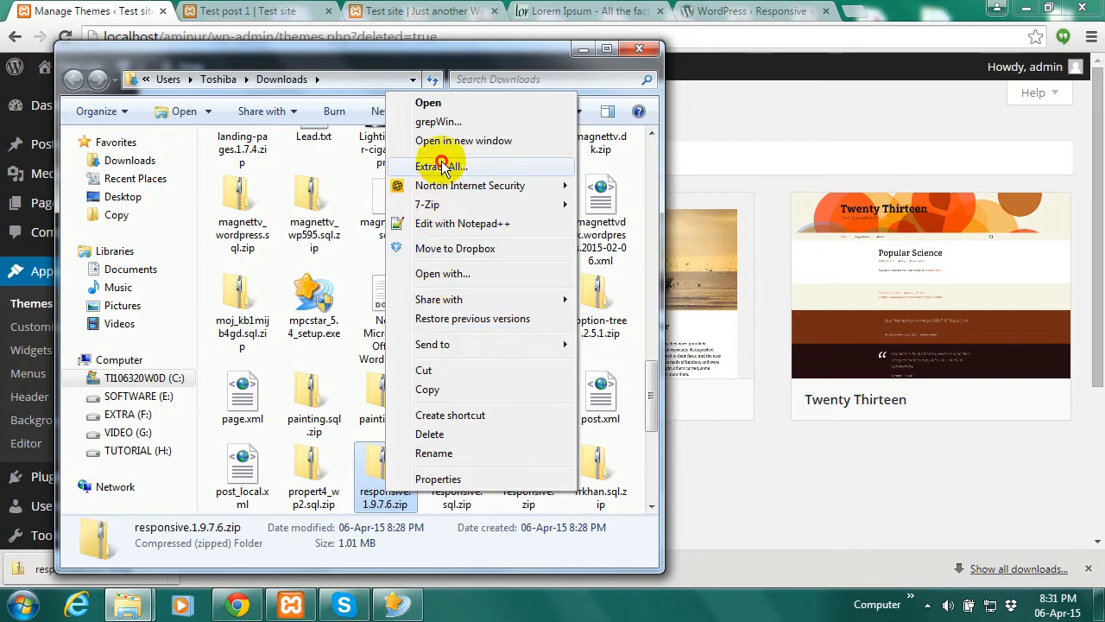
click(441, 166)
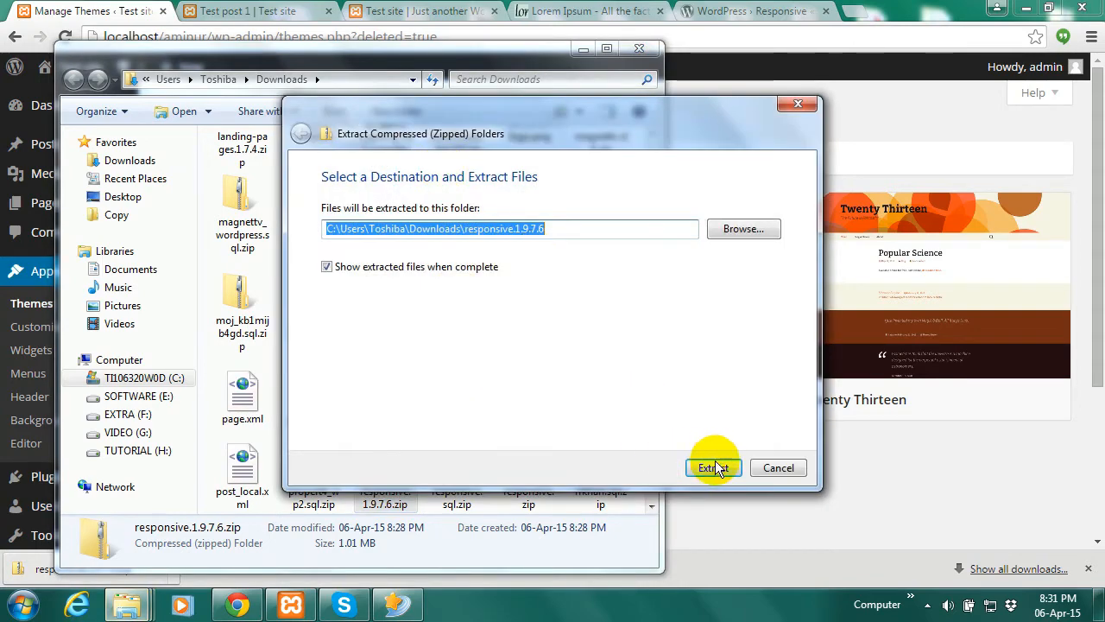
click(716, 468)
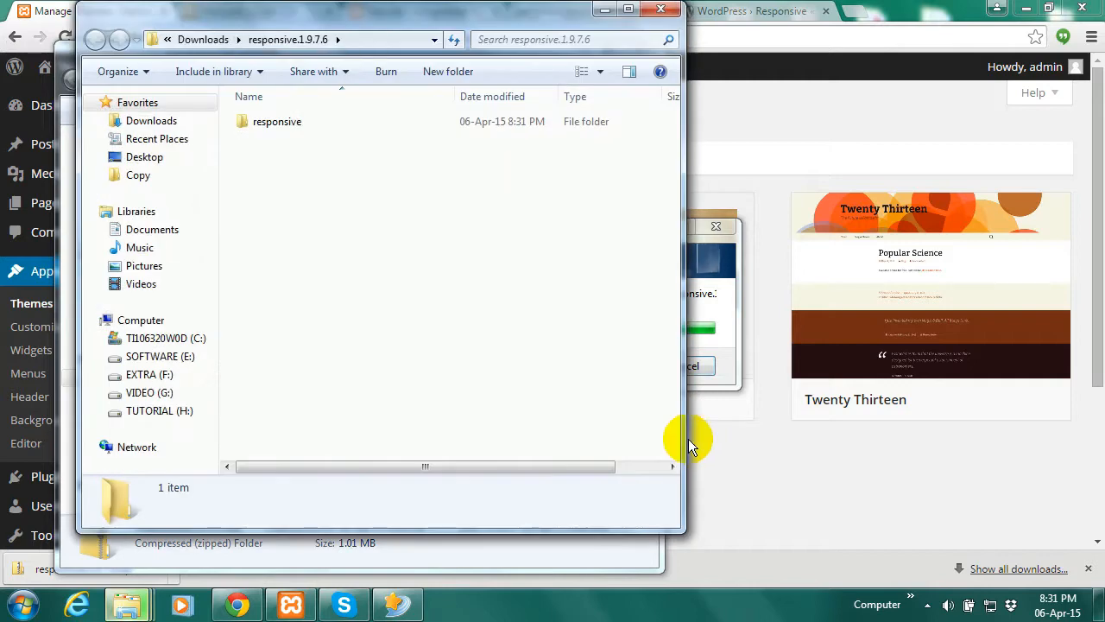
Copy the extracted responsive theme folder to the clipboard
double_click(293, 123)
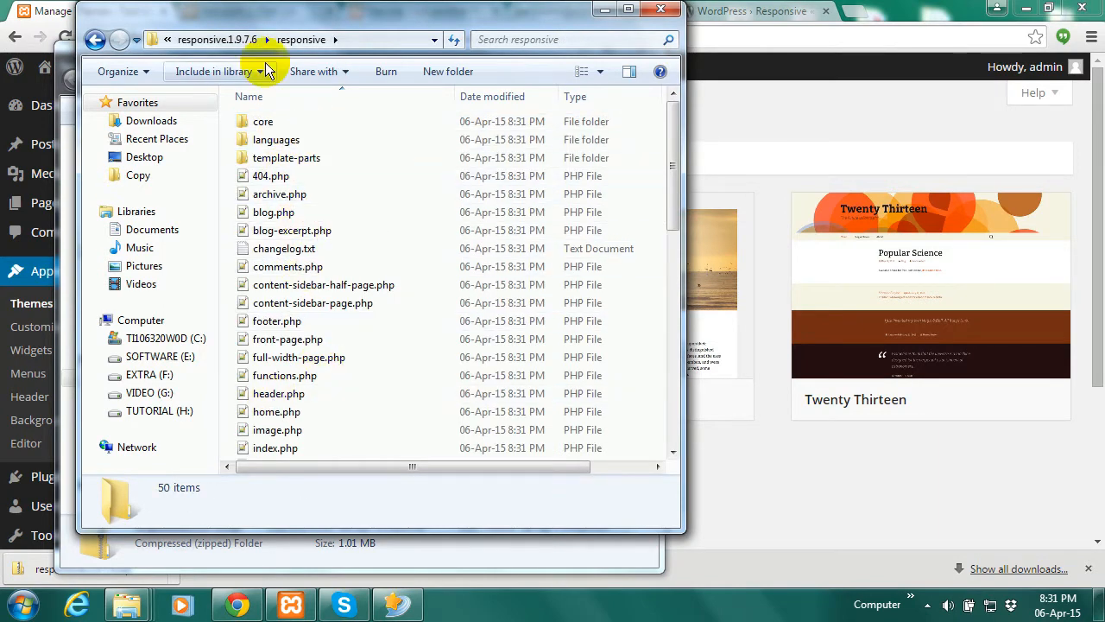
click(237, 40)
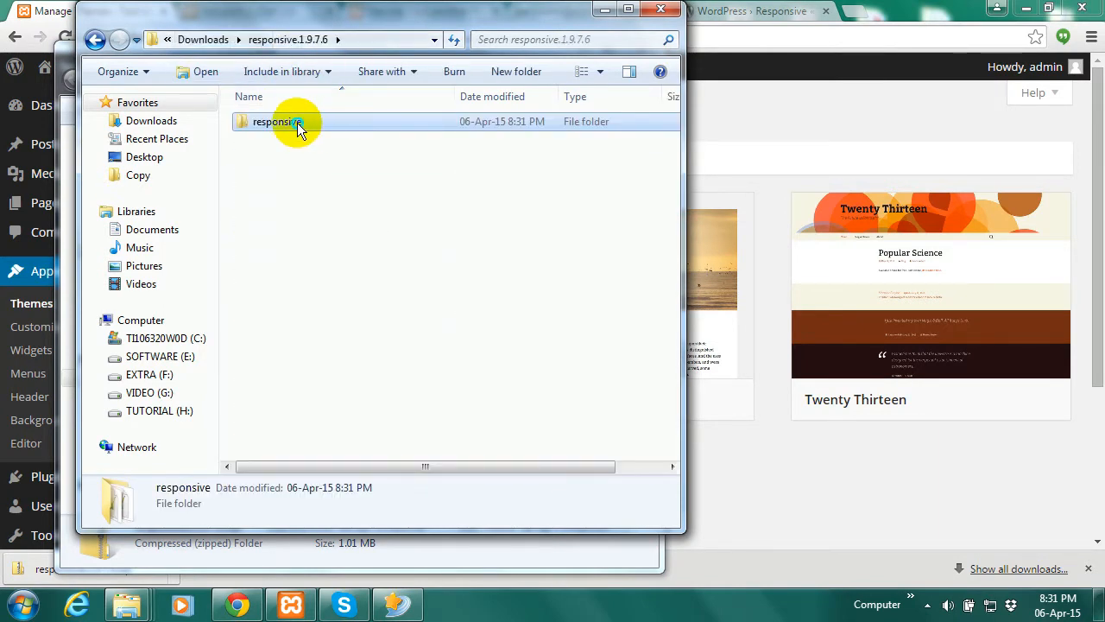
right_click(297, 123)
click(340, 427)
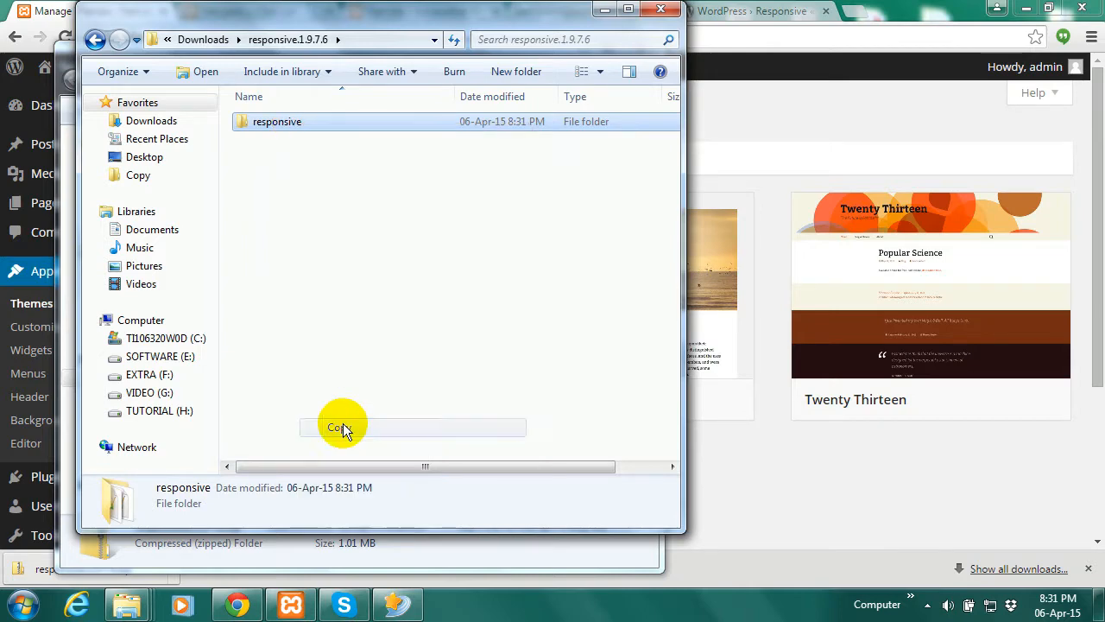
click(604, 8)
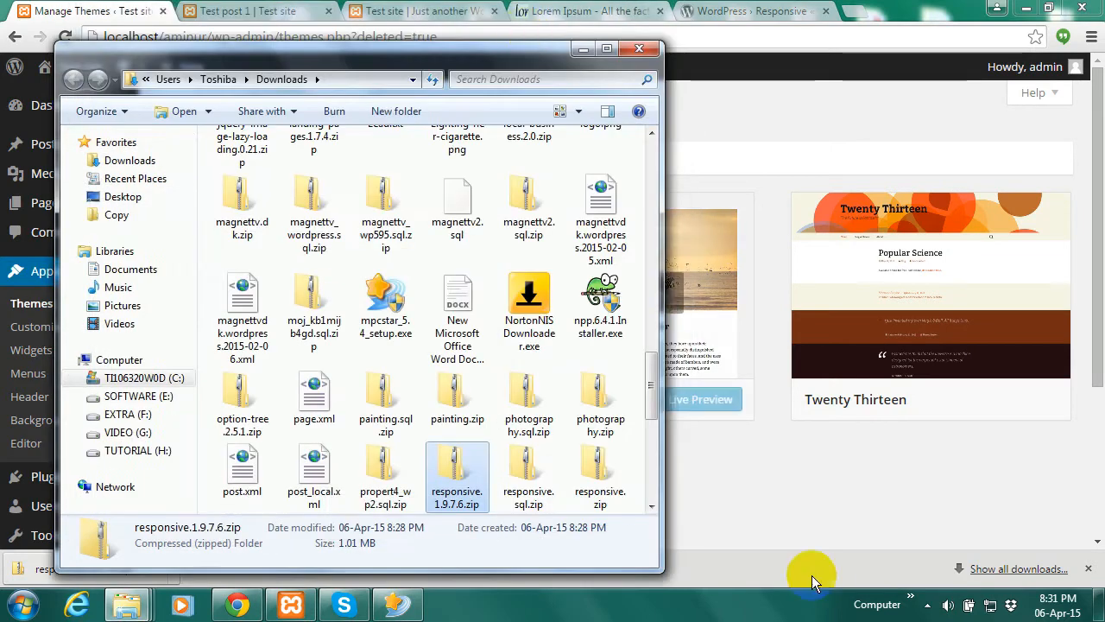
Open the aminur site folder under C:\xampp\htdocs in a new window
click(913, 601)
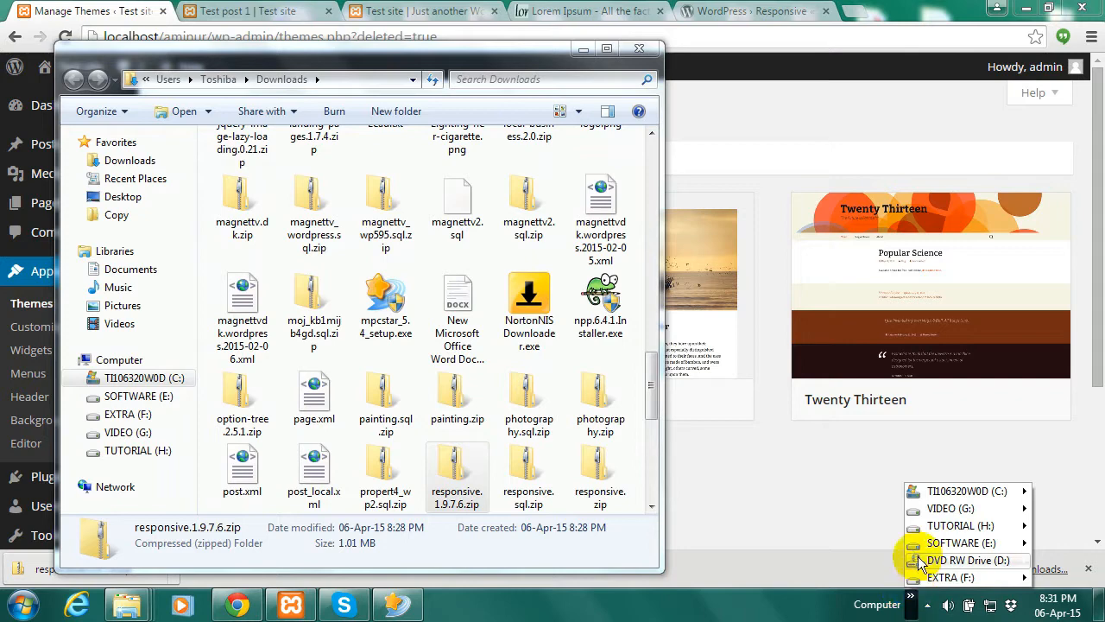
mouse_move(933, 492)
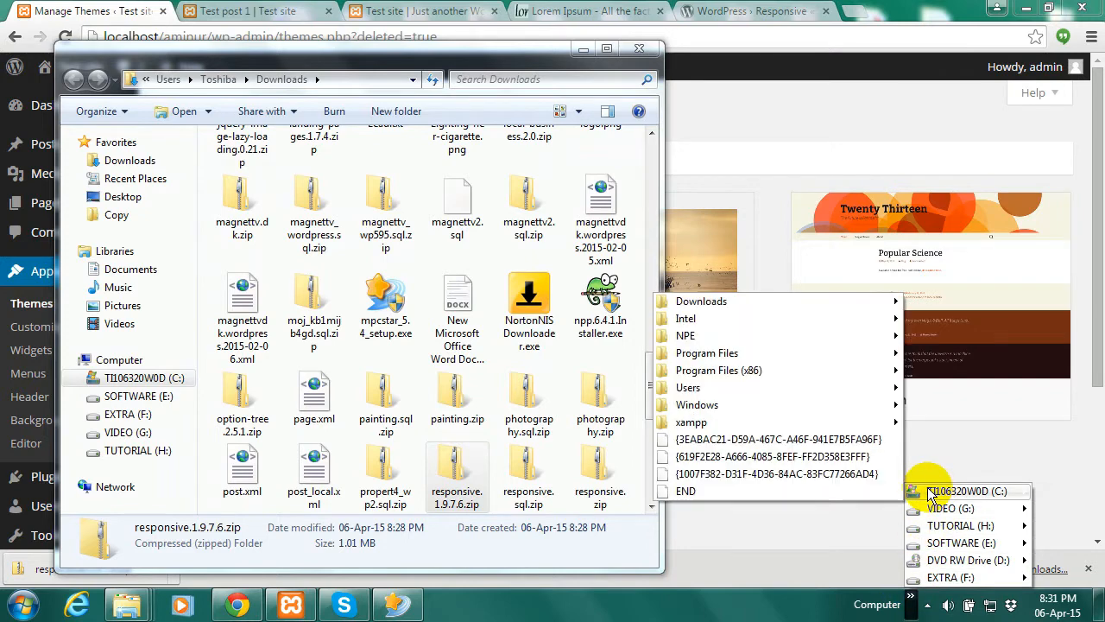
mouse_move(682, 422)
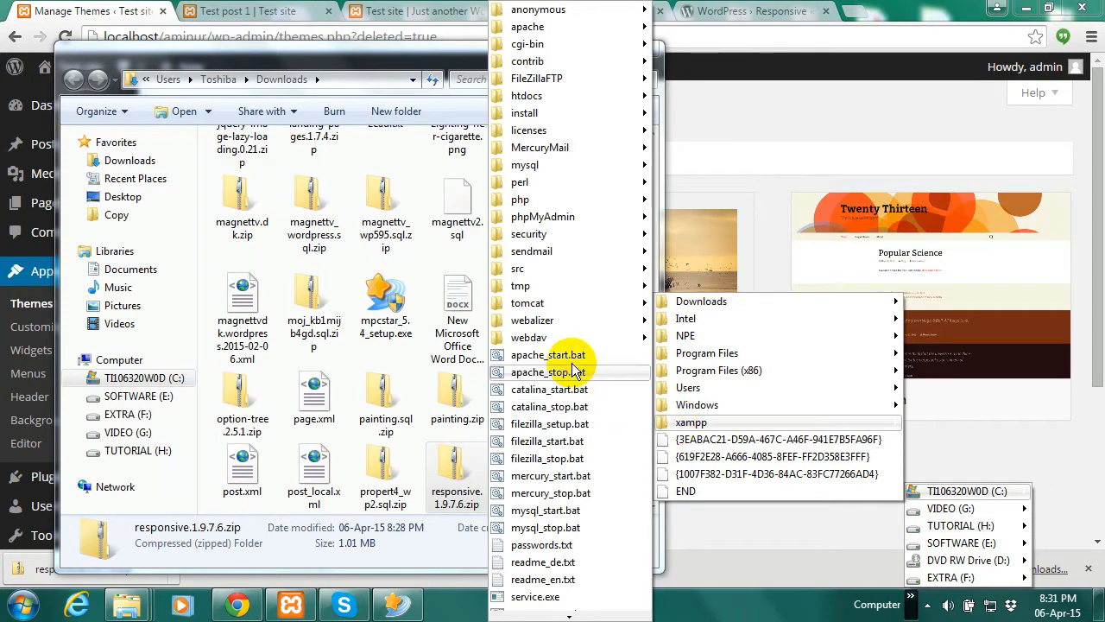
mouse_move(540, 99)
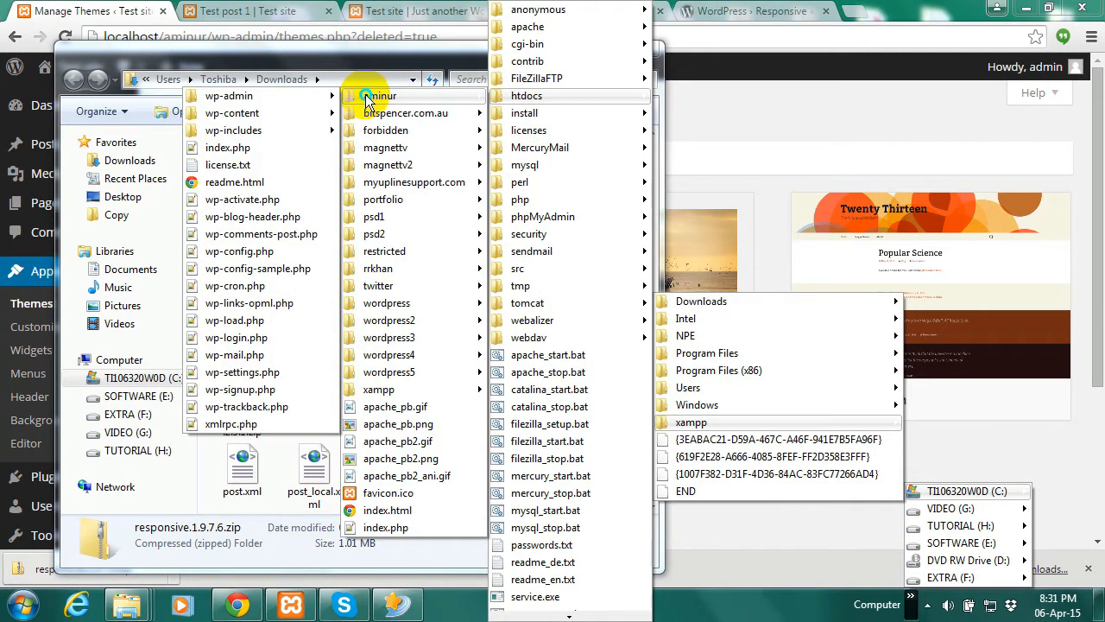
right_click(366, 94)
click(406, 107)
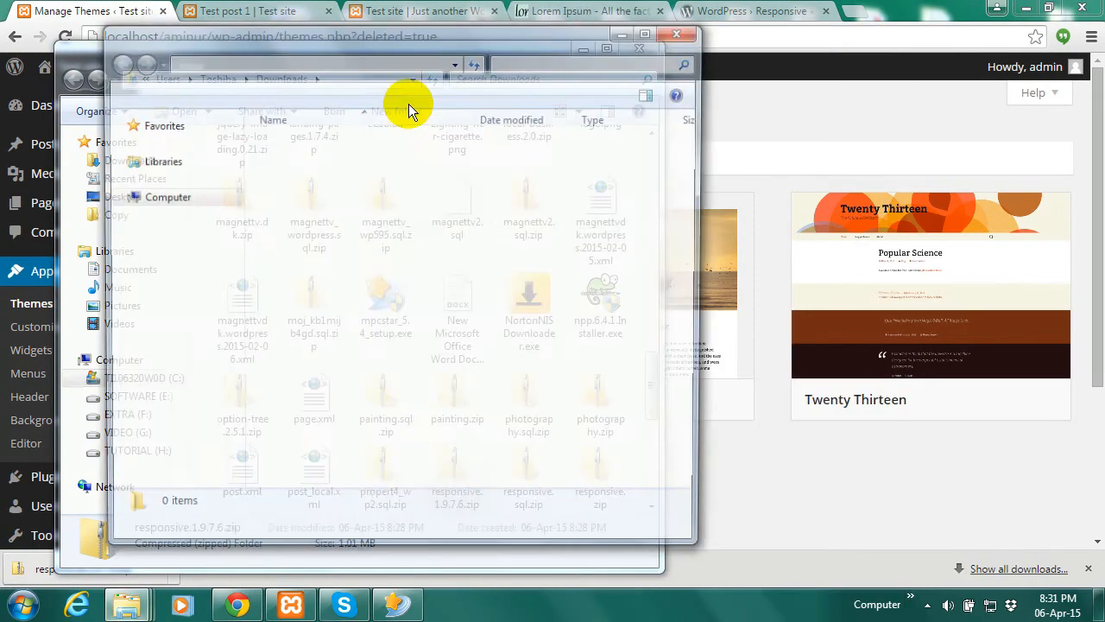
Paste the responsive folder into aminur\wp-content\themes, then minimize the Explorer windows
click(307, 163)
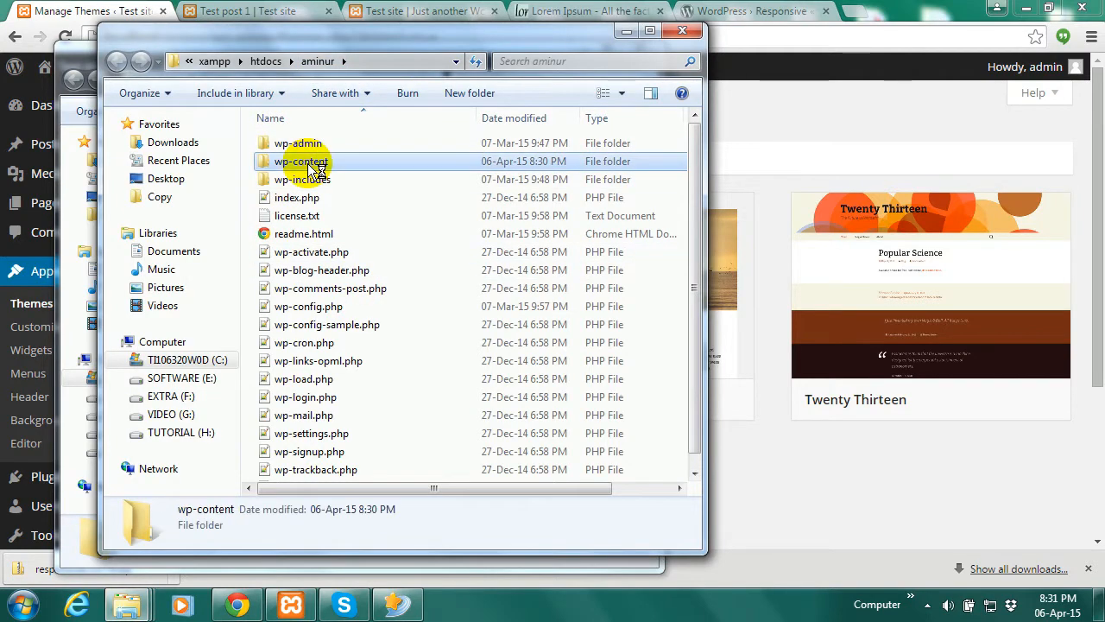
double_click(308, 164)
click(307, 165)
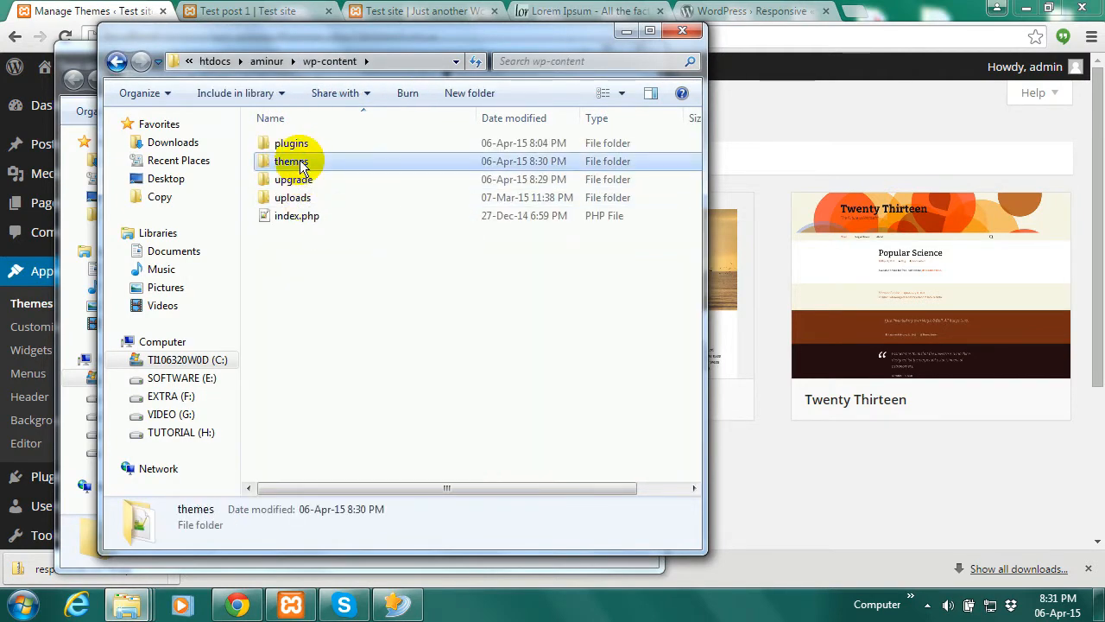
double_click(307, 165)
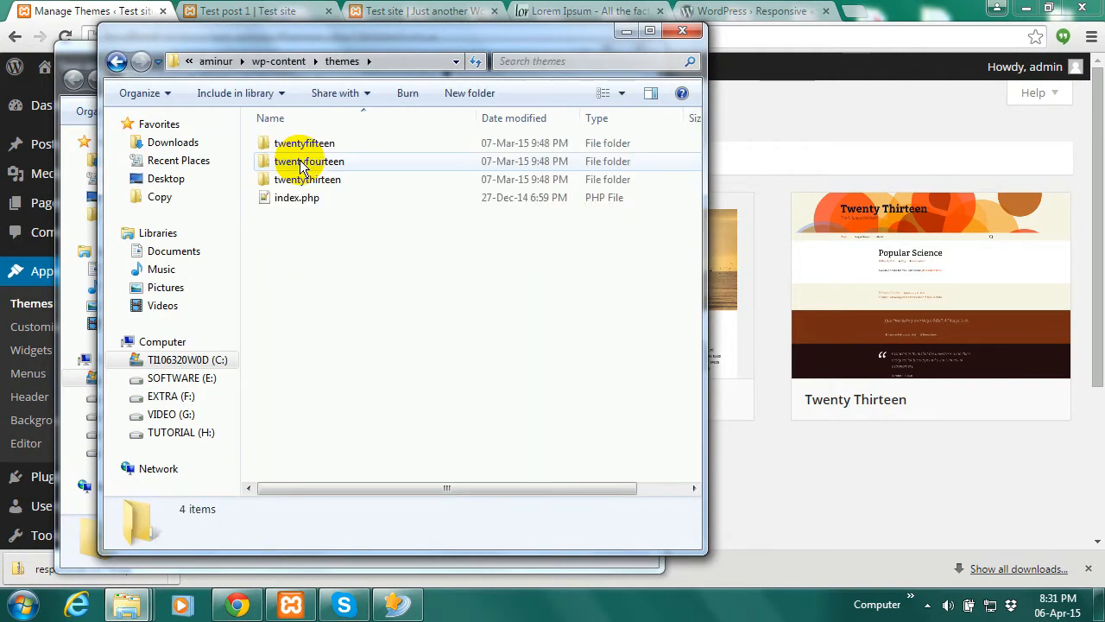
right_click(332, 294)
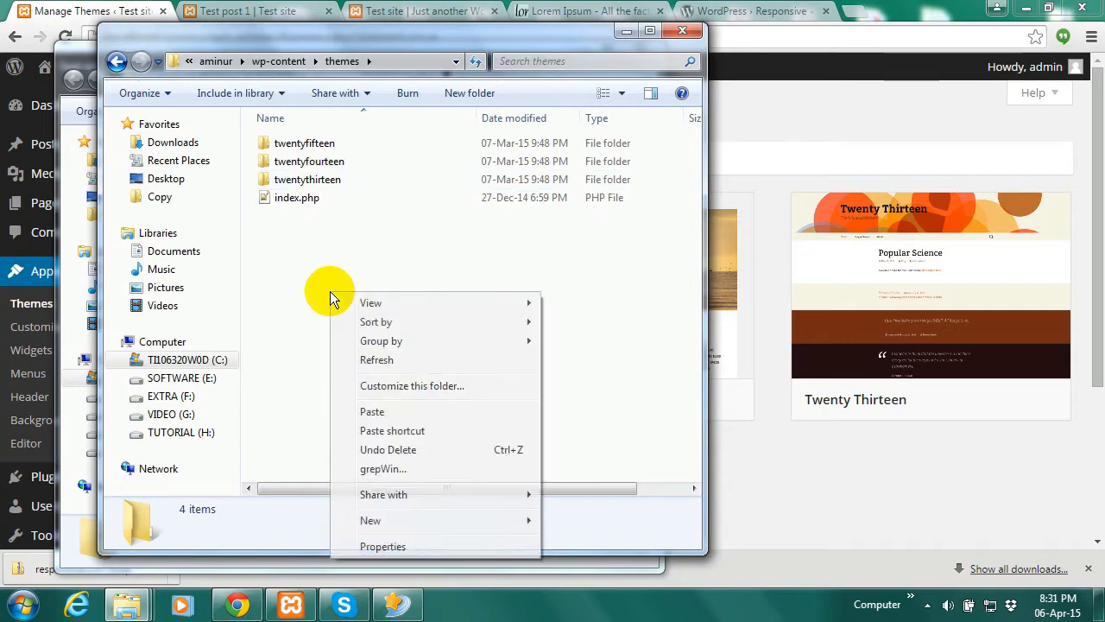
click(376, 412)
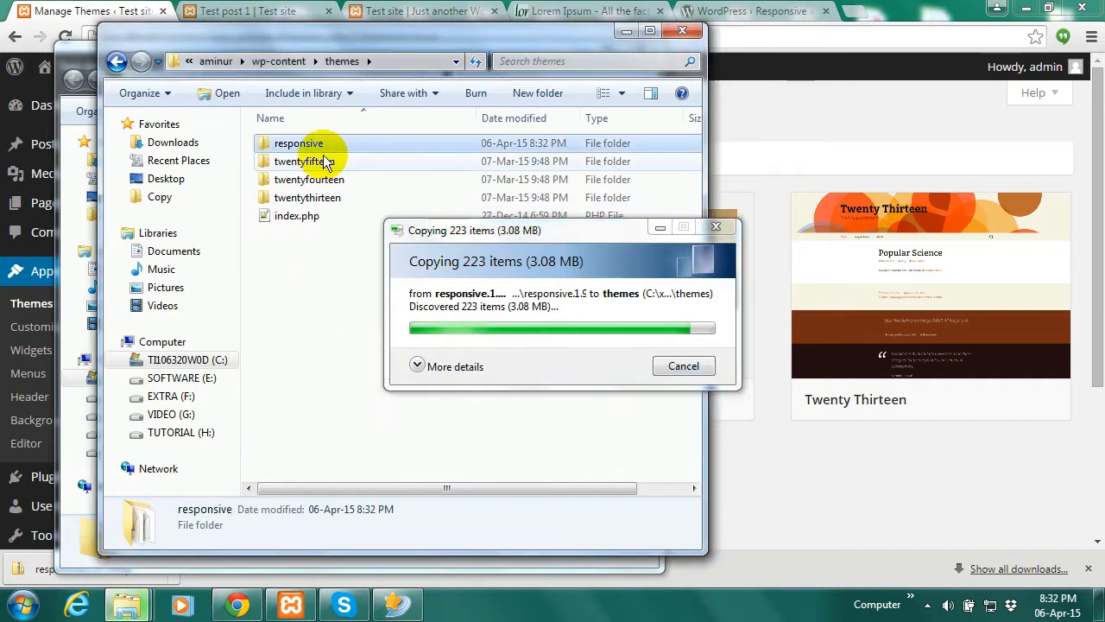
click(621, 33)
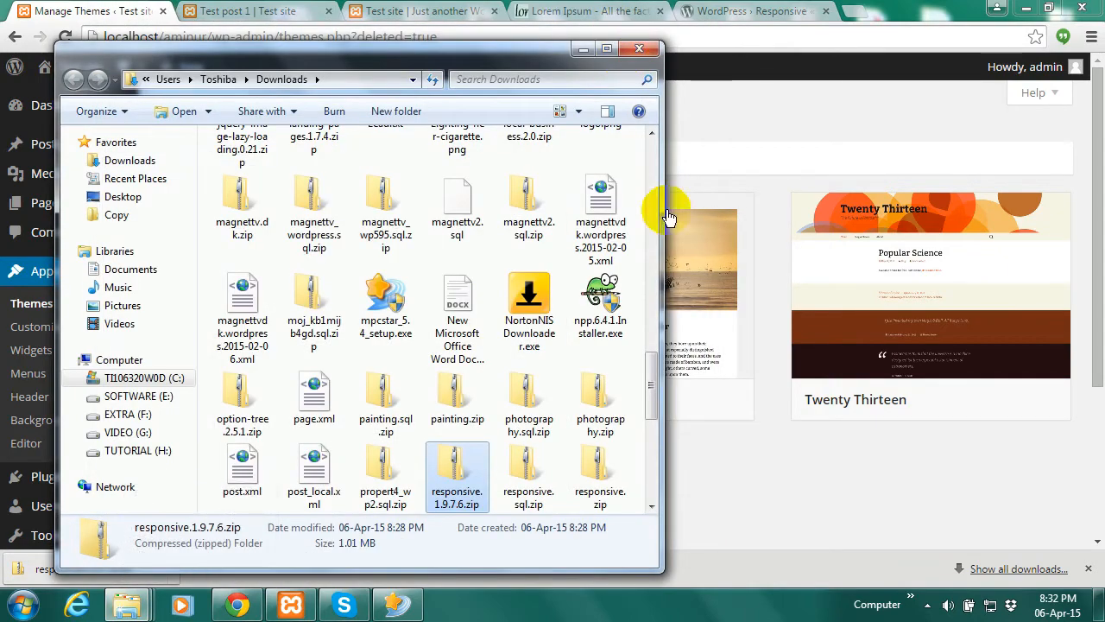
click(585, 51)
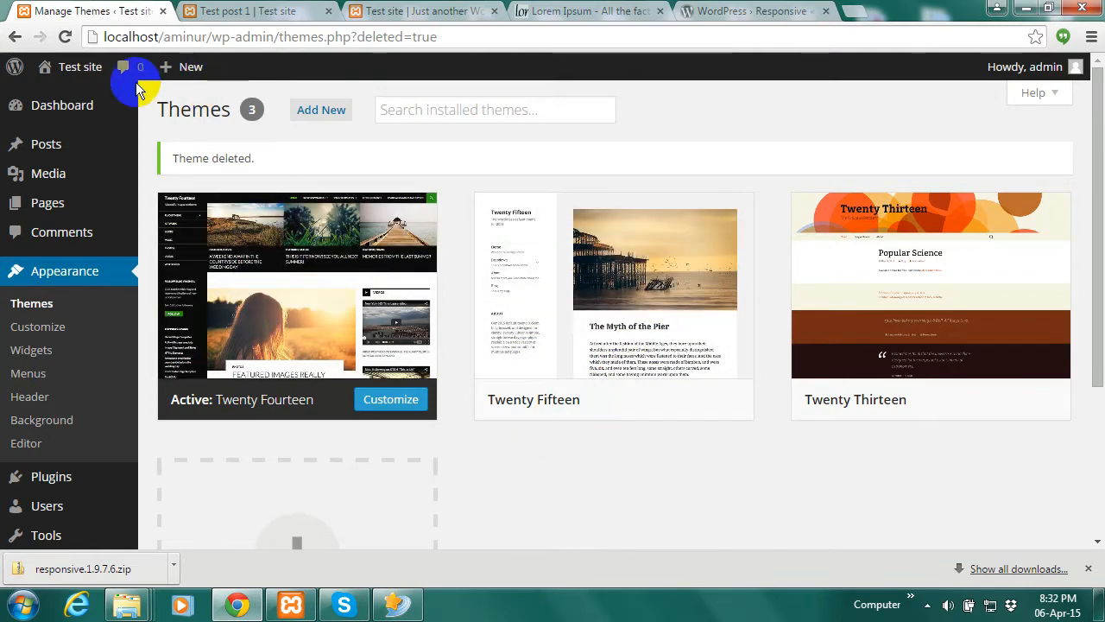
Reload the Manage Themes page so the copied Responsive theme shows up
click(64, 37)
mouse_move(72, 57)
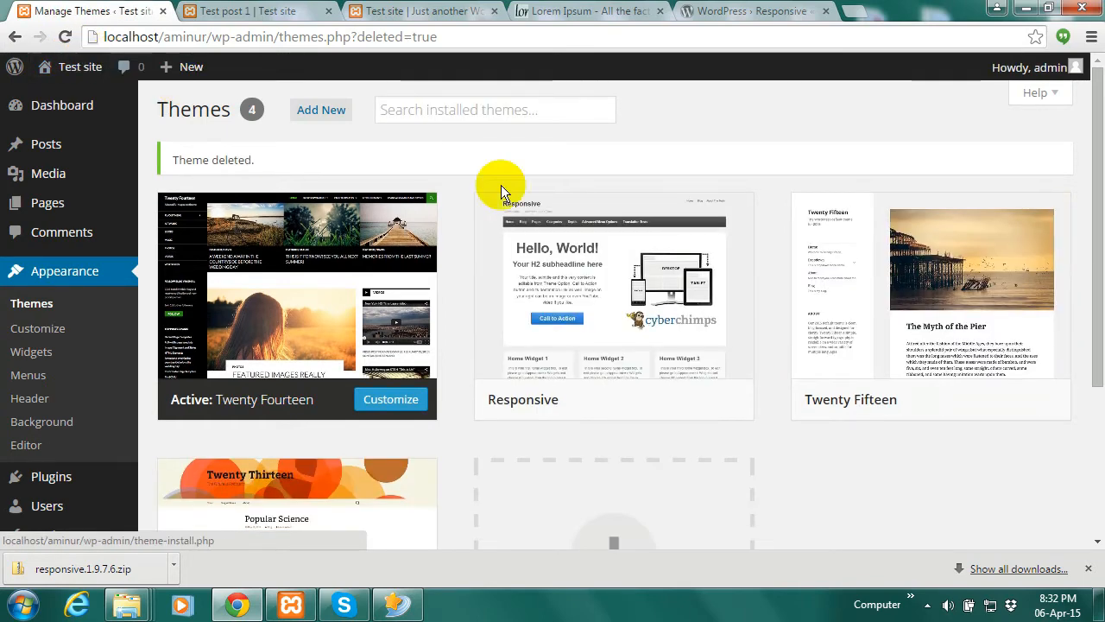
mouse_move(629, 323)
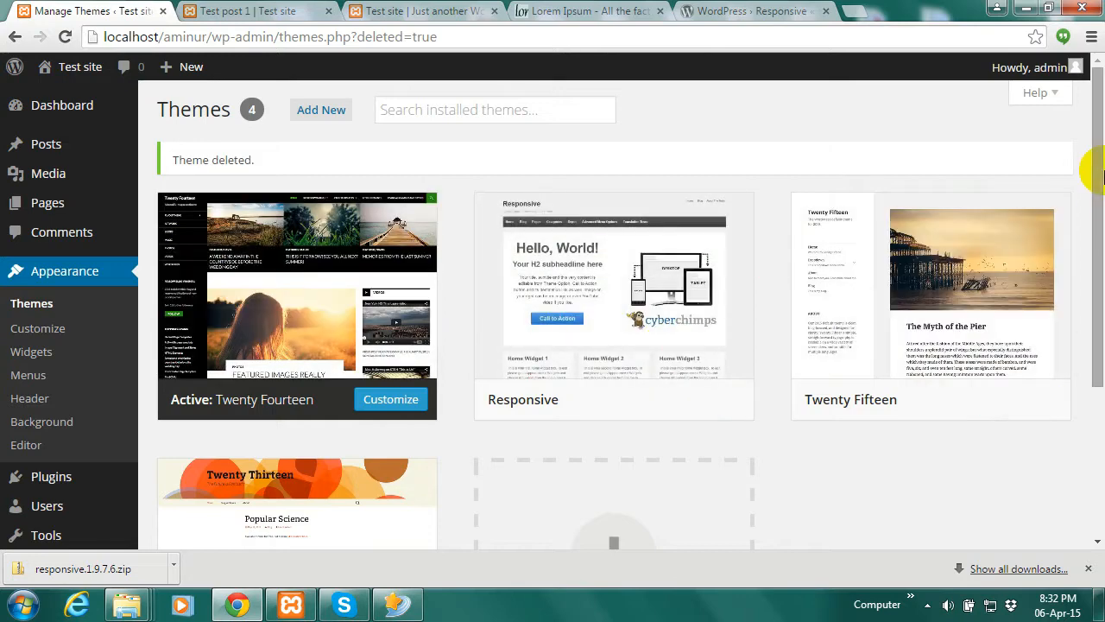
drag(1095, 167, 1095, 251)
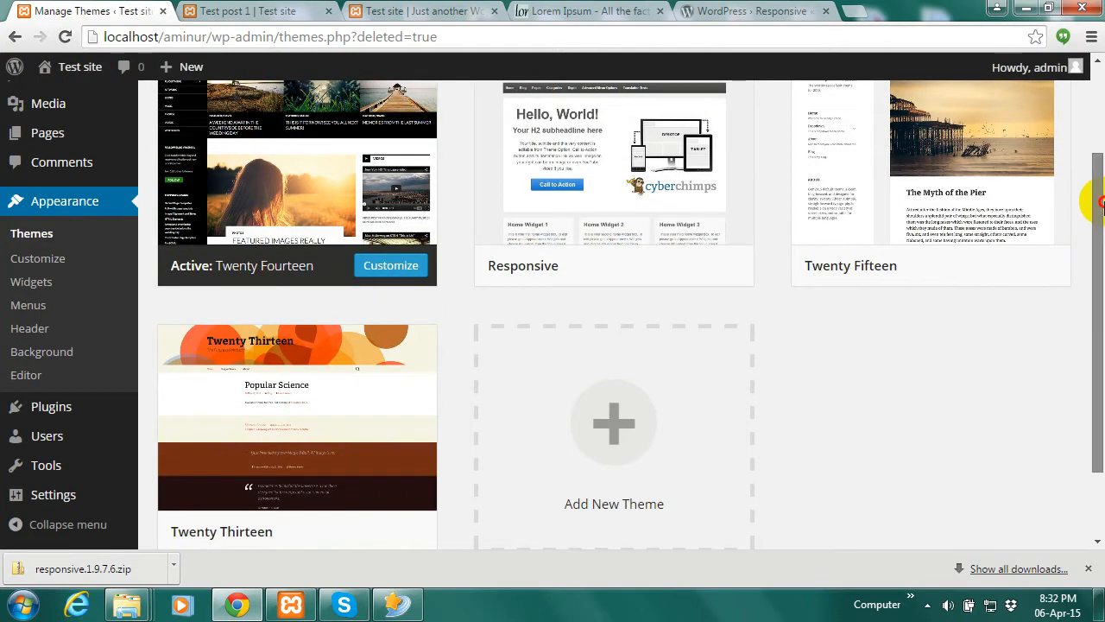
drag(1088, 198, 1090, 114)
Activate the Responsive theme and switch to the site's front page
mouse_move(573, 297)
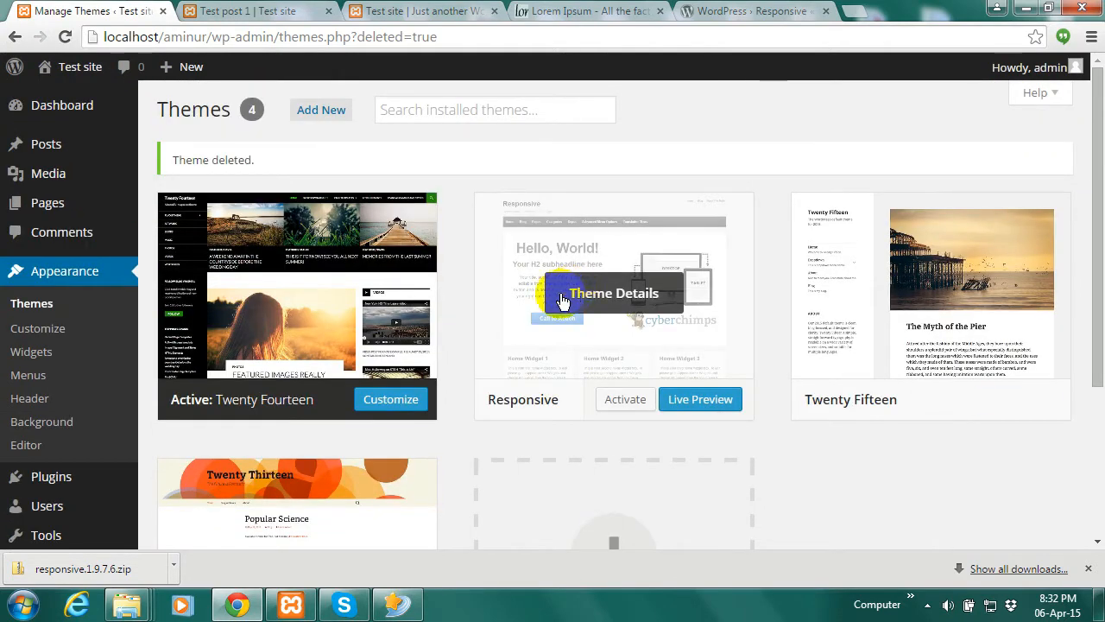
drag(1097, 237, 1086, 214)
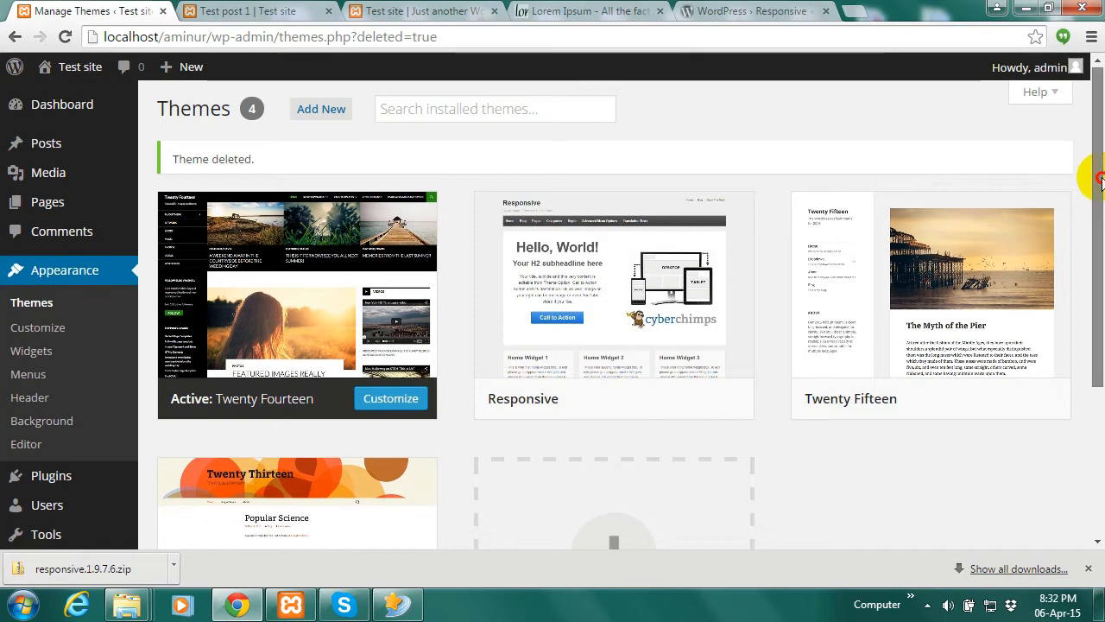
drag(1098, 177, 1098, 213)
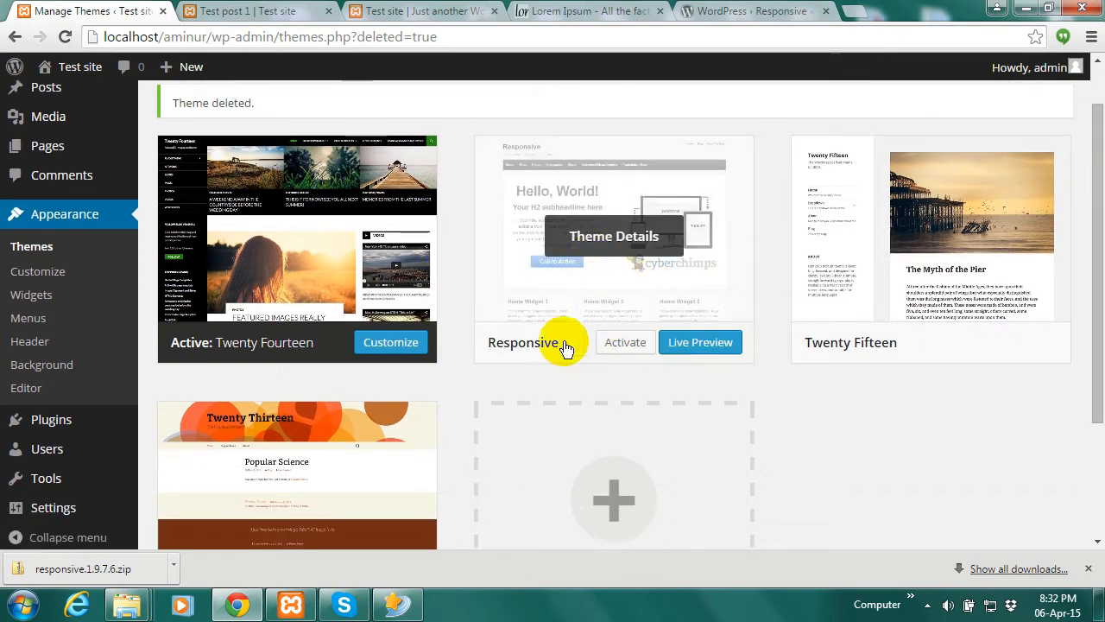
click(626, 343)
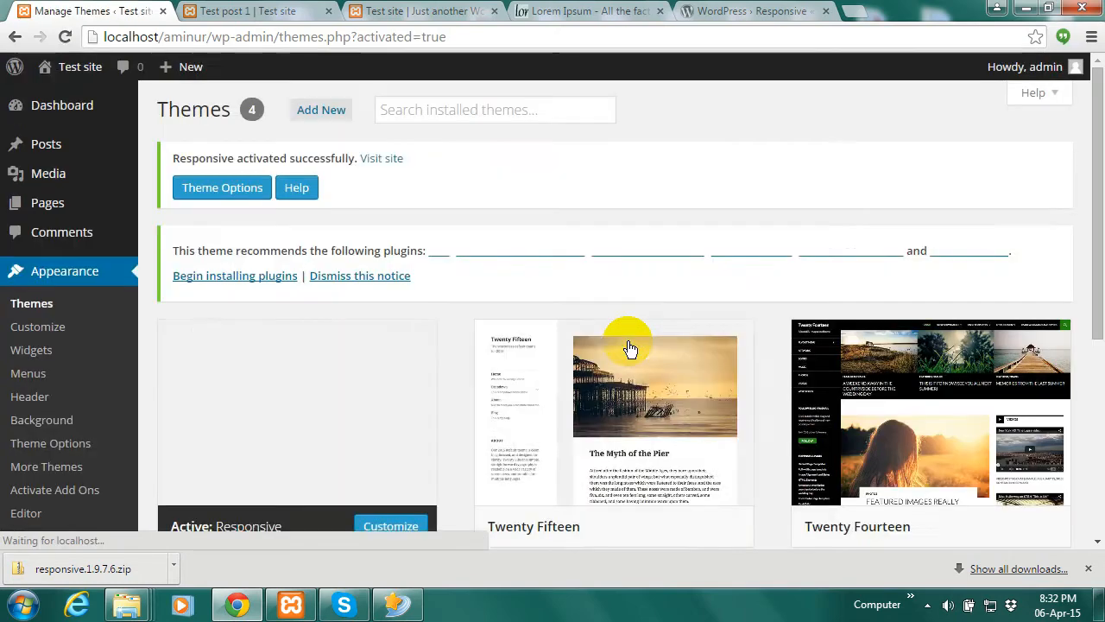
click(419, 9)
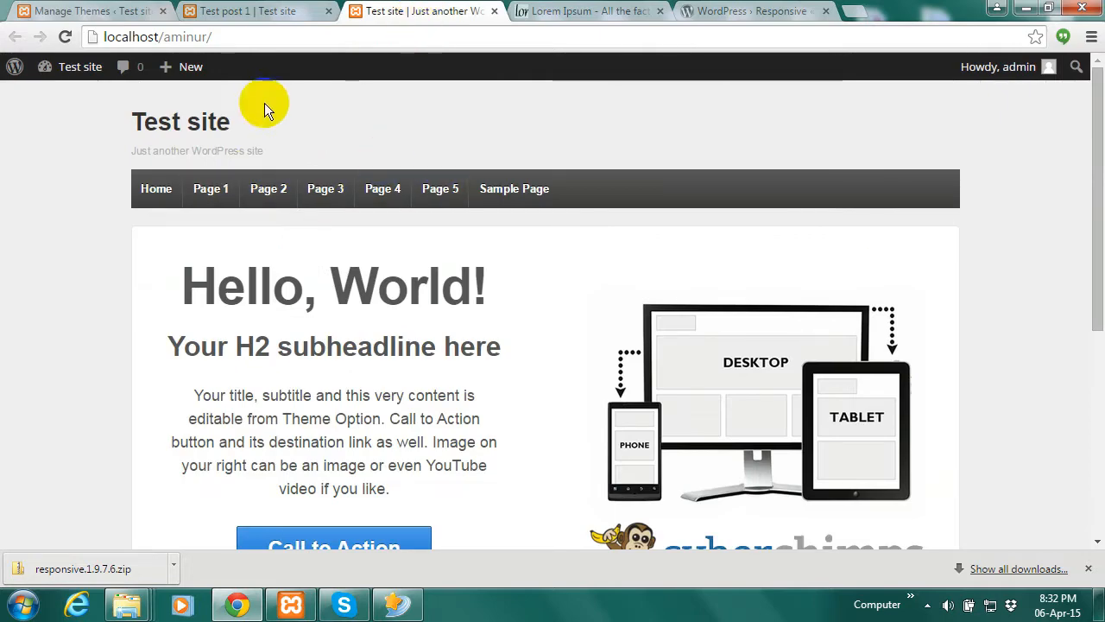
Go back from the front page to the Manage Themes tab
click(95, 11)
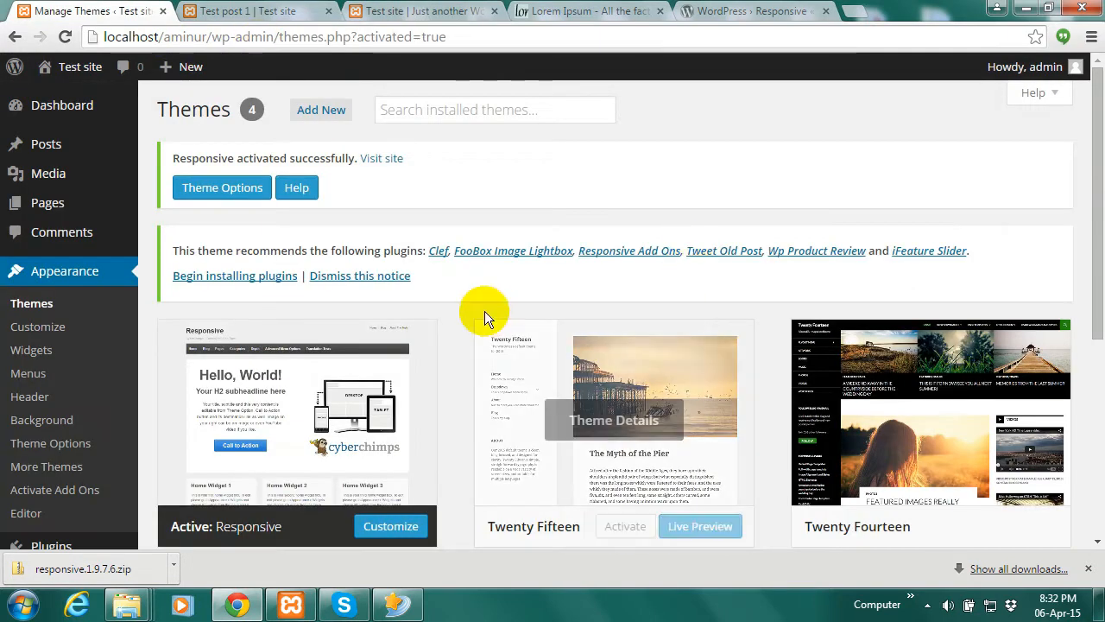
drag(1102, 200, 1102, 155)
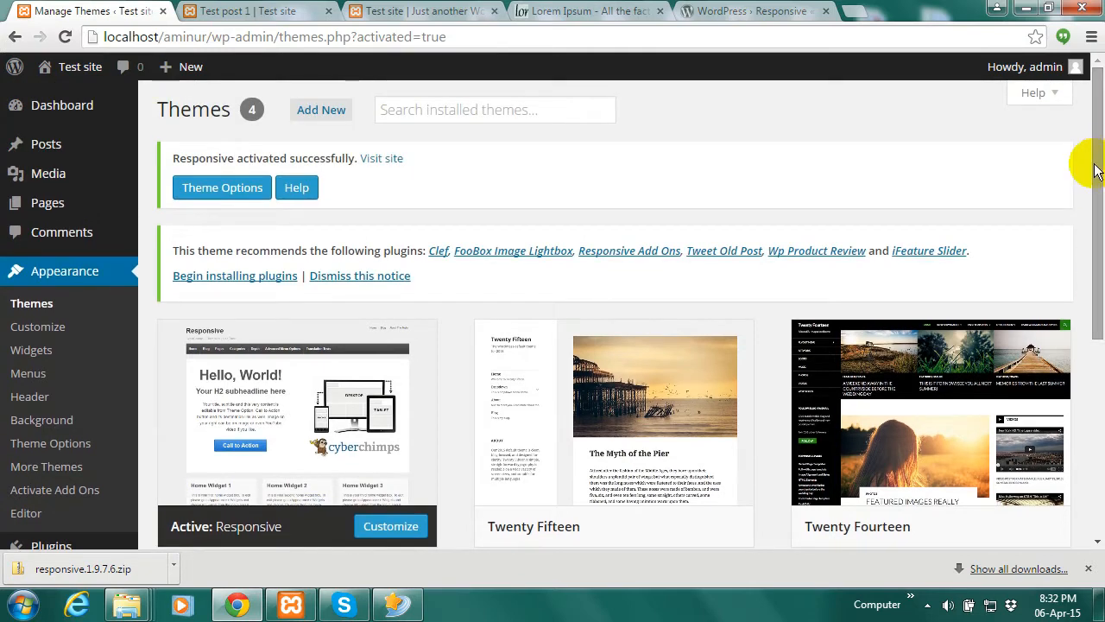
click(1102, 172)
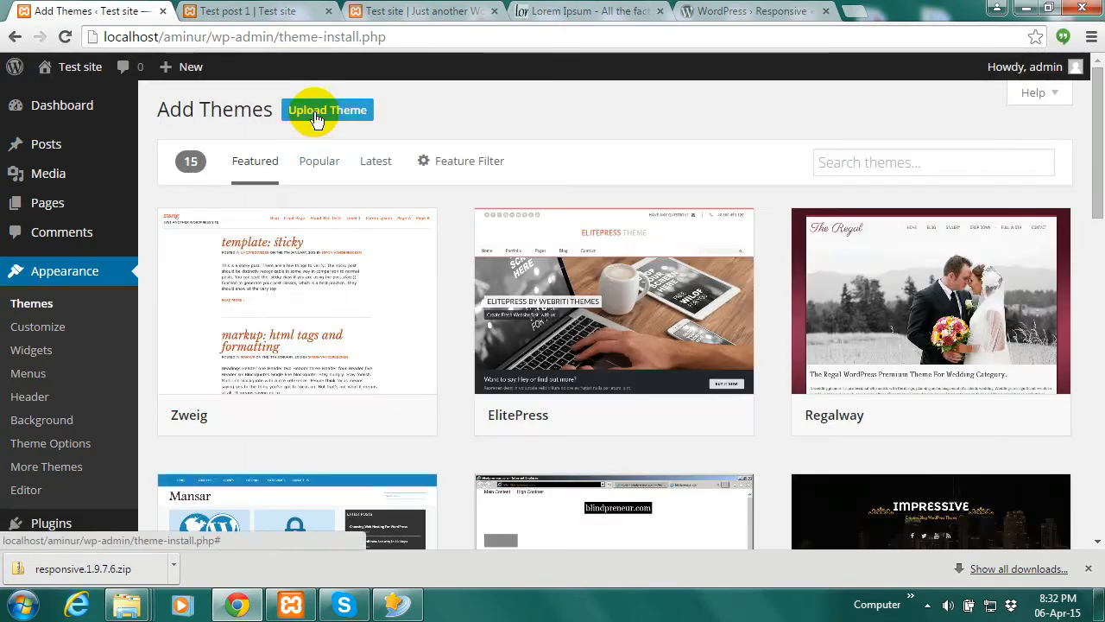
Open the theme upload form, browse Downloads in the file picker, then cancel
mouse_move(177, 426)
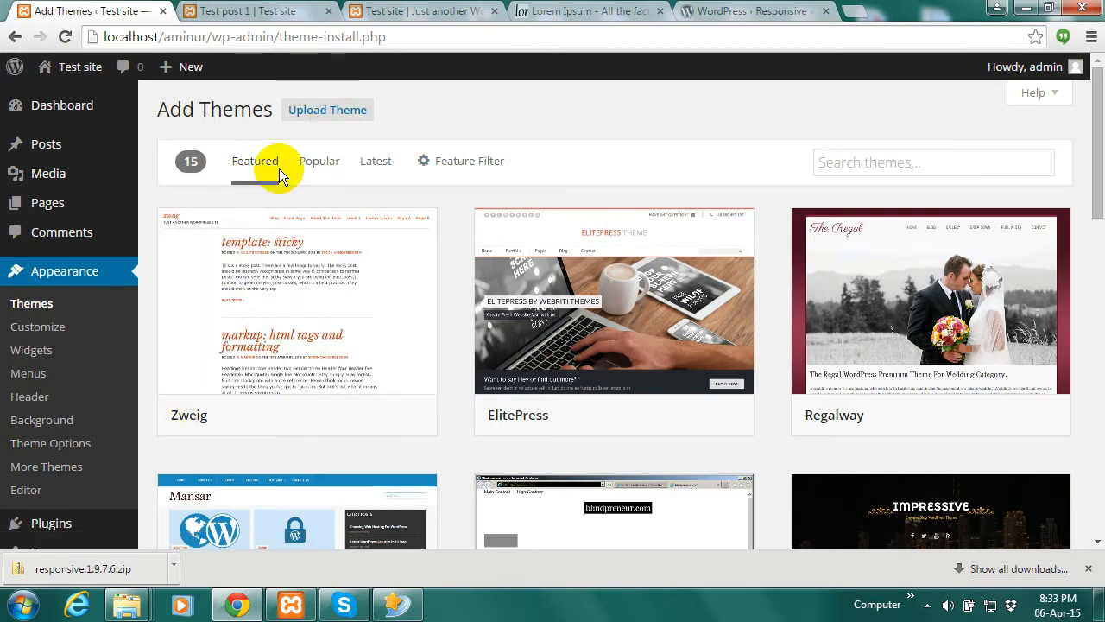
click(333, 111)
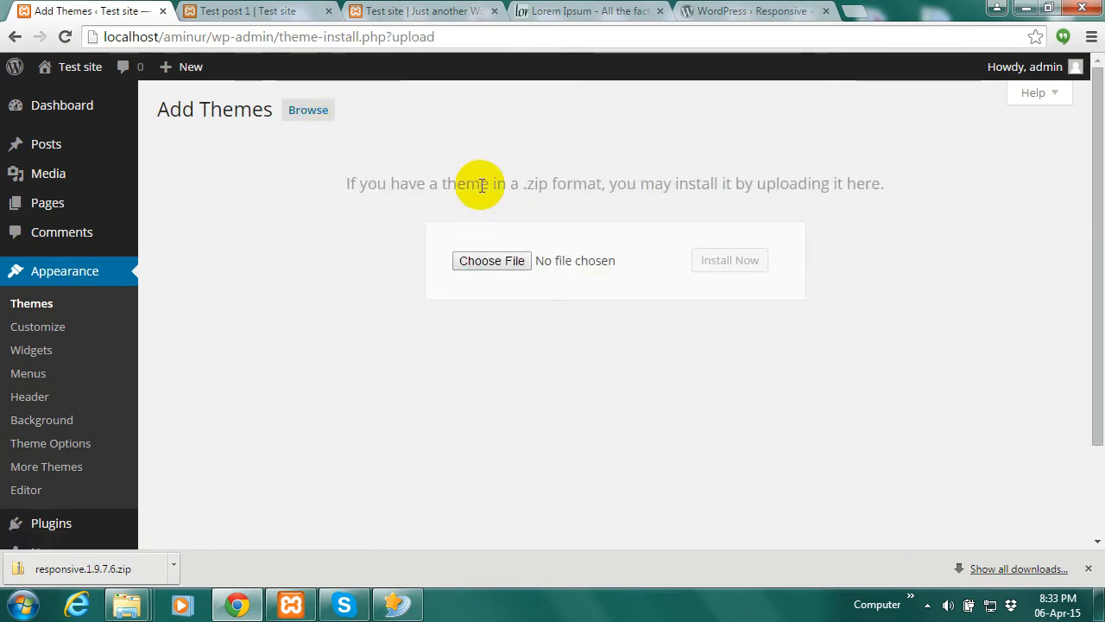
click(486, 260)
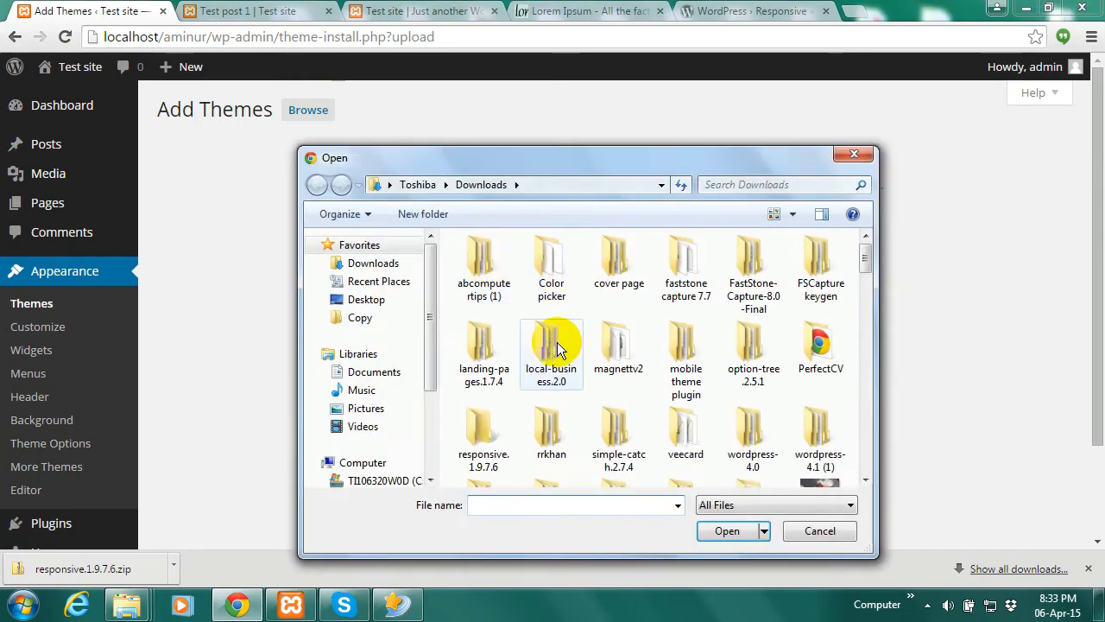
drag(868, 259, 866, 456)
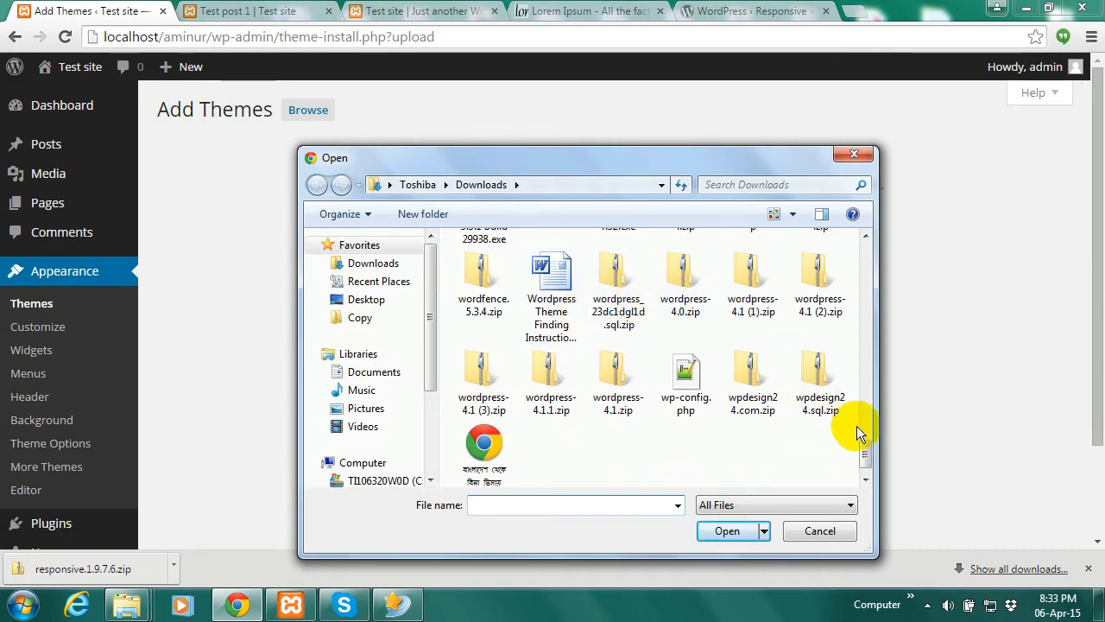
scroll(863, 444, up, 2)
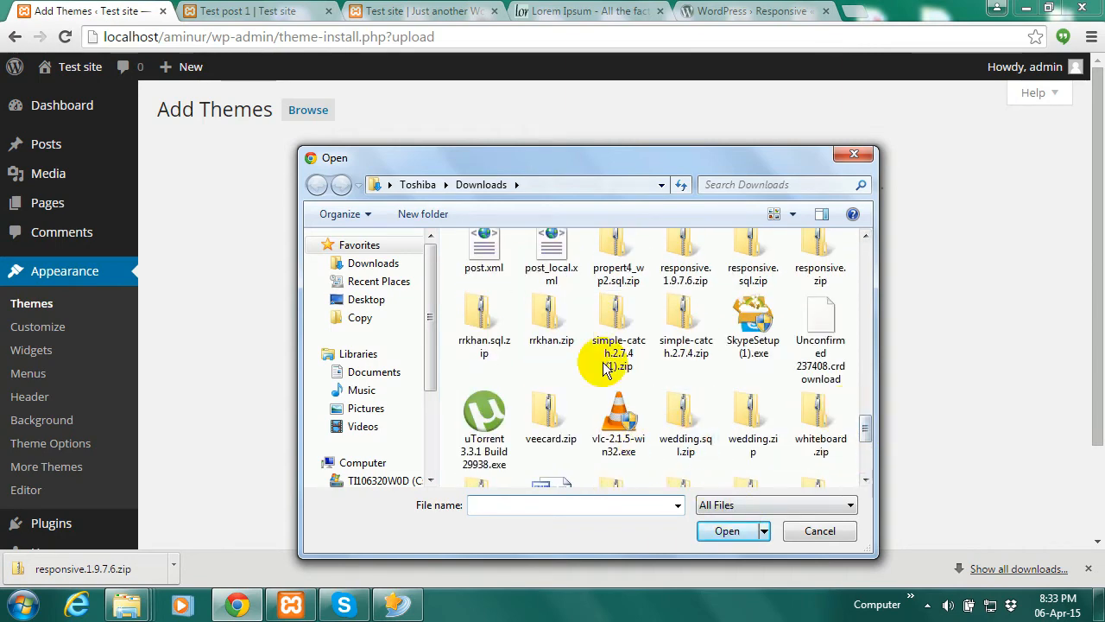
click(622, 339)
click(821, 532)
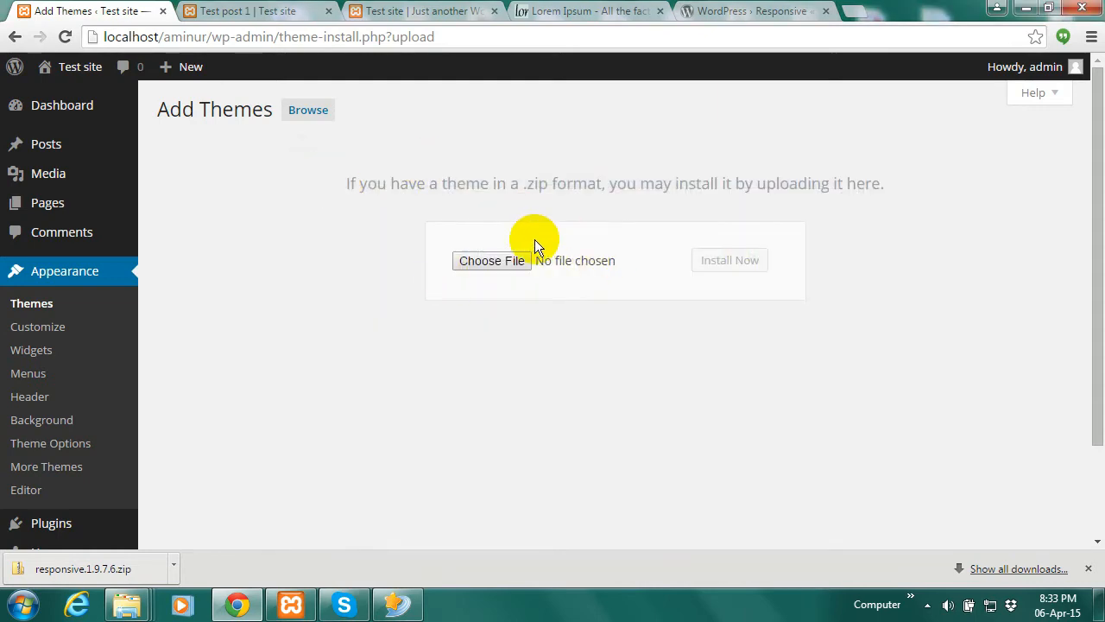
Reveal the downloaded responsive zip in its Downloads folder, then minimize Explorer
click(174, 563)
click(234, 509)
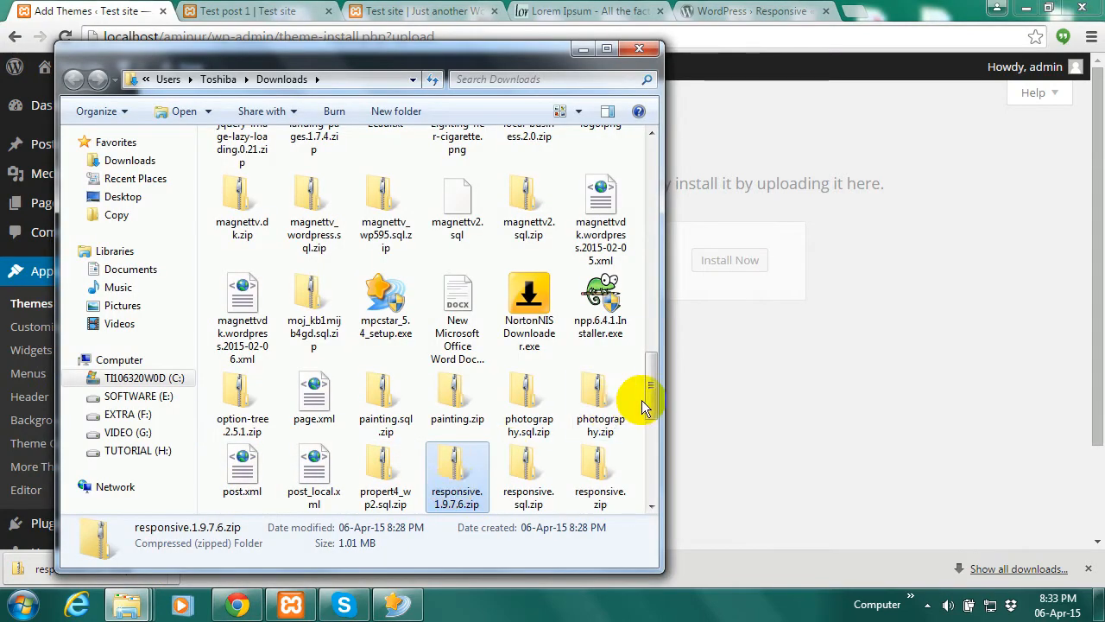
drag(648, 400, 650, 313)
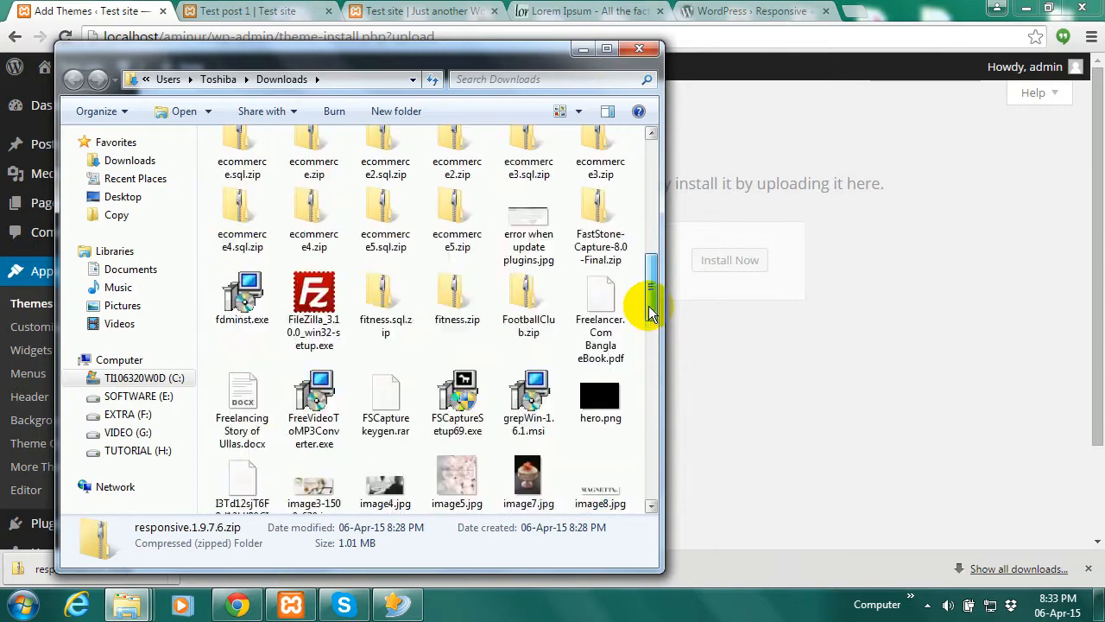
click(584, 49)
Check the responsive folder is in aminur\wp-content\themes, then return to the WordPress tab
mouse_move(125, 607)
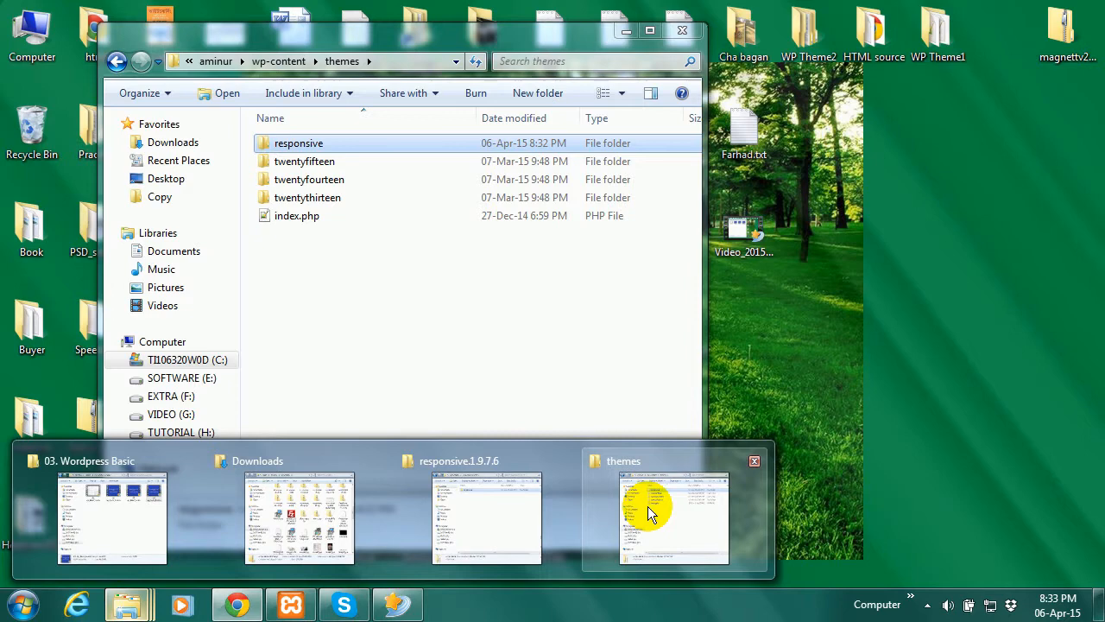
click(648, 506)
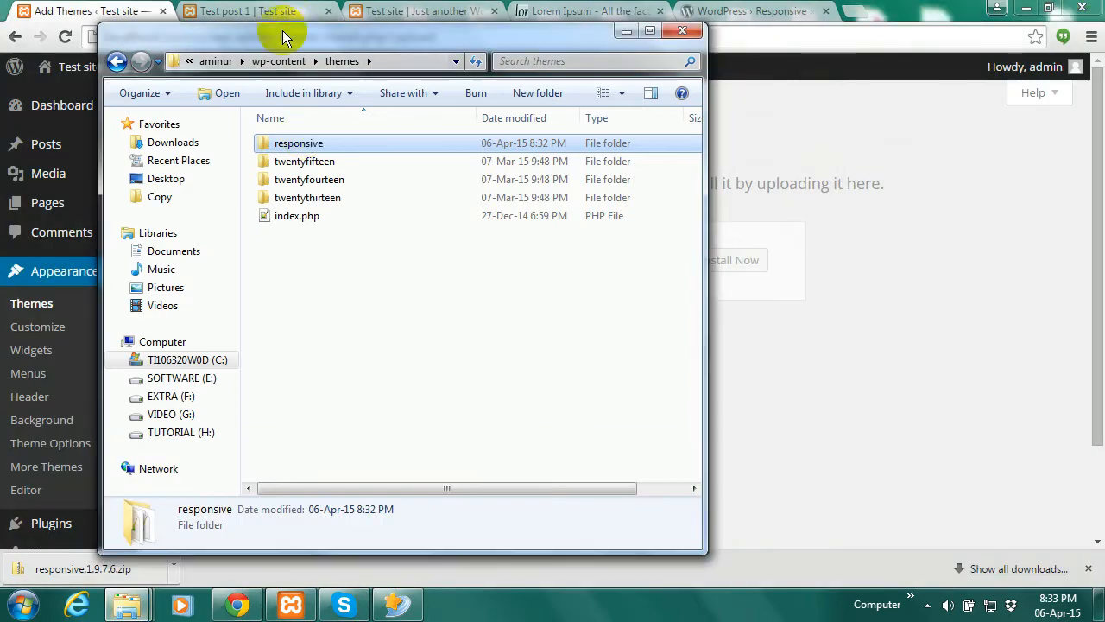
click(210, 62)
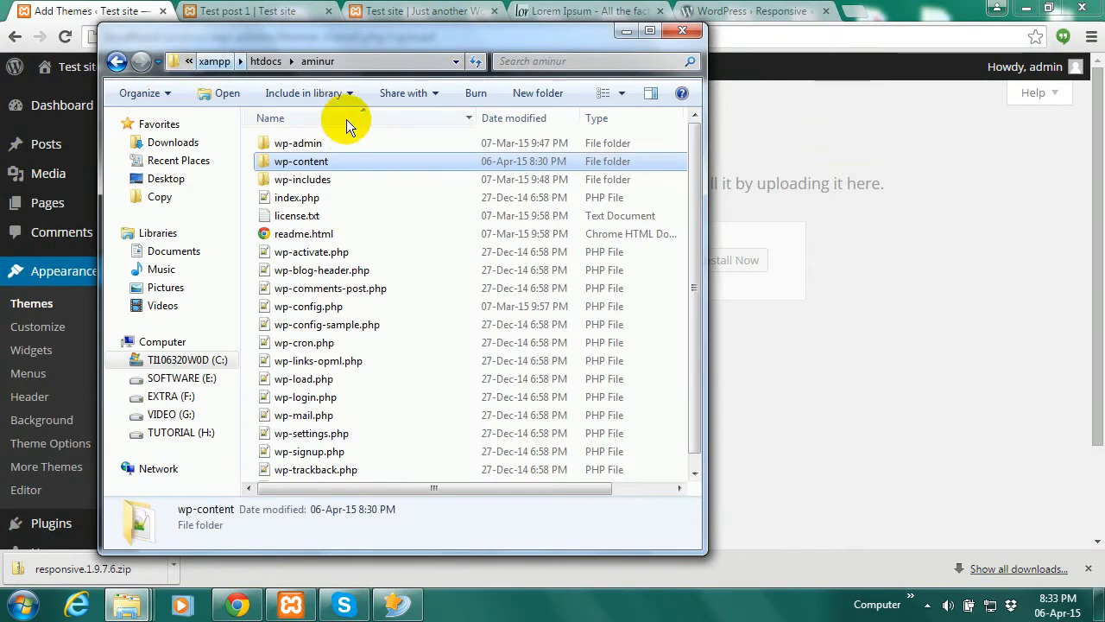
double_click(310, 165)
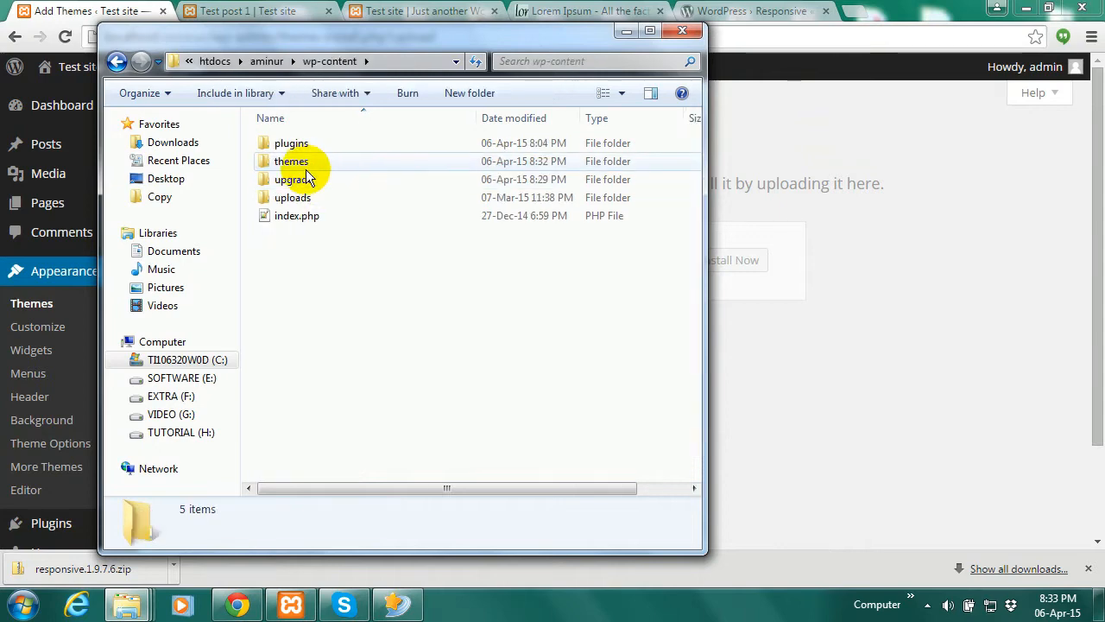
double_click(306, 166)
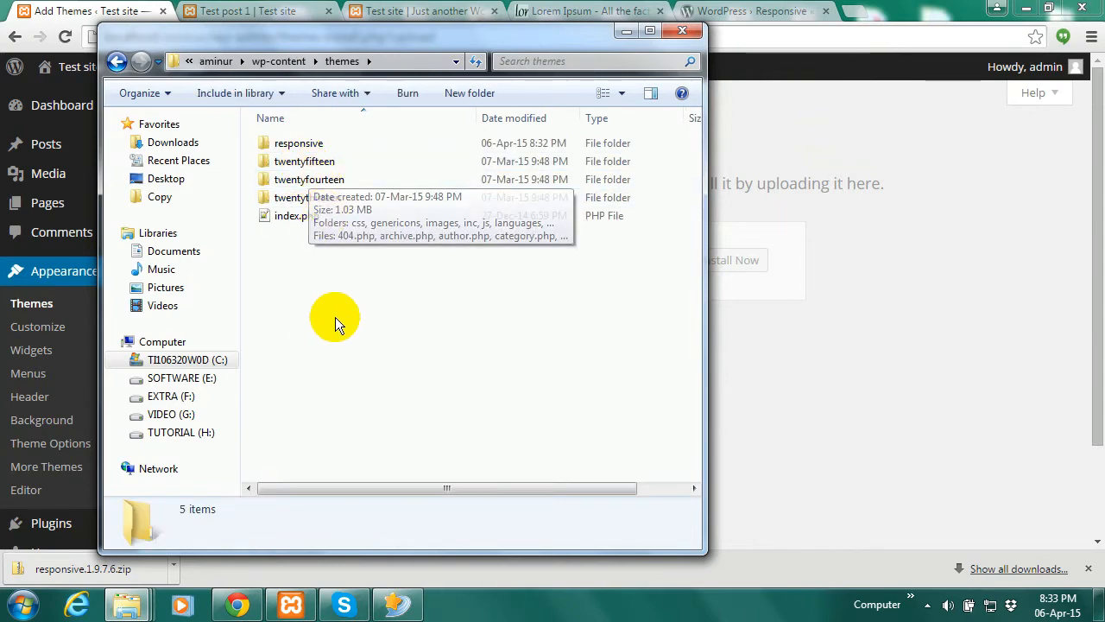
click(628, 33)
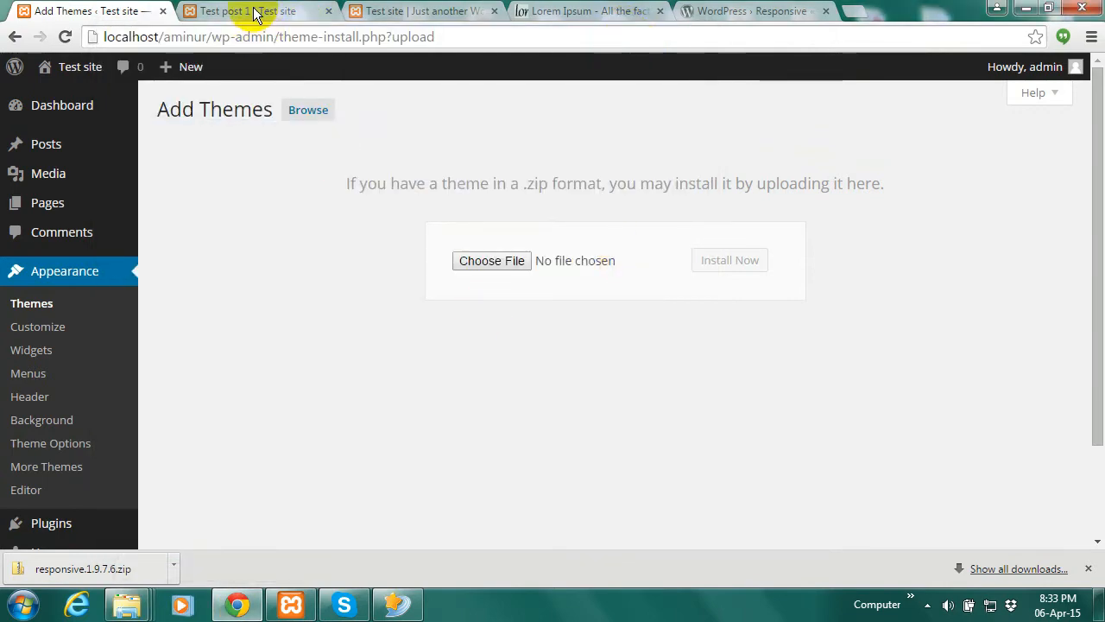
click(254, 13)
click(97, 12)
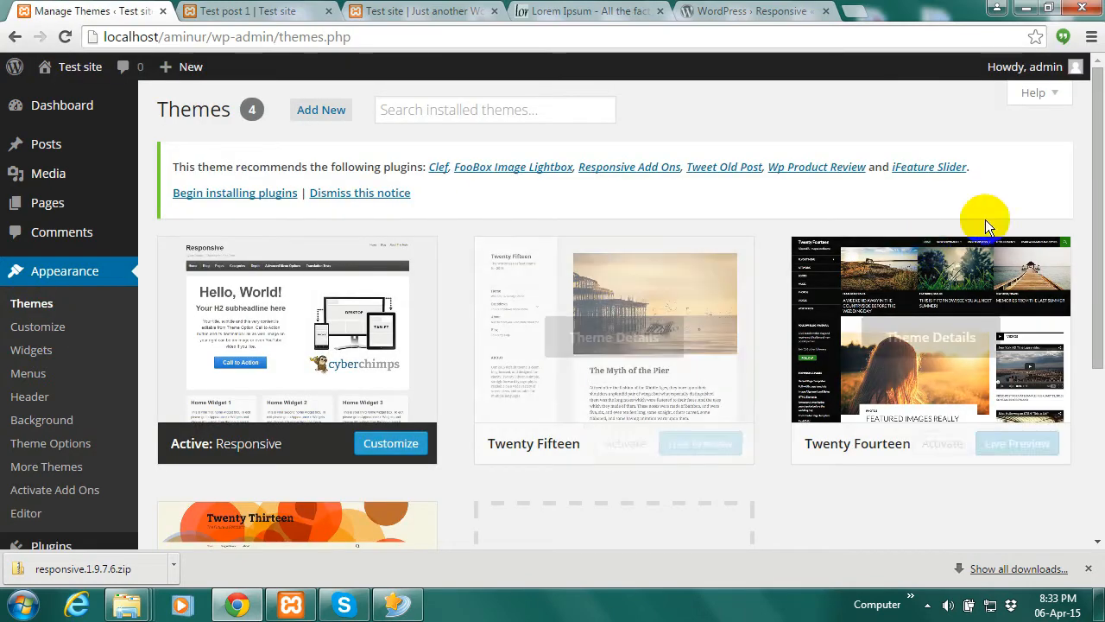
Browse the featured themes on the Add Themes page, reopening it once
click(324, 111)
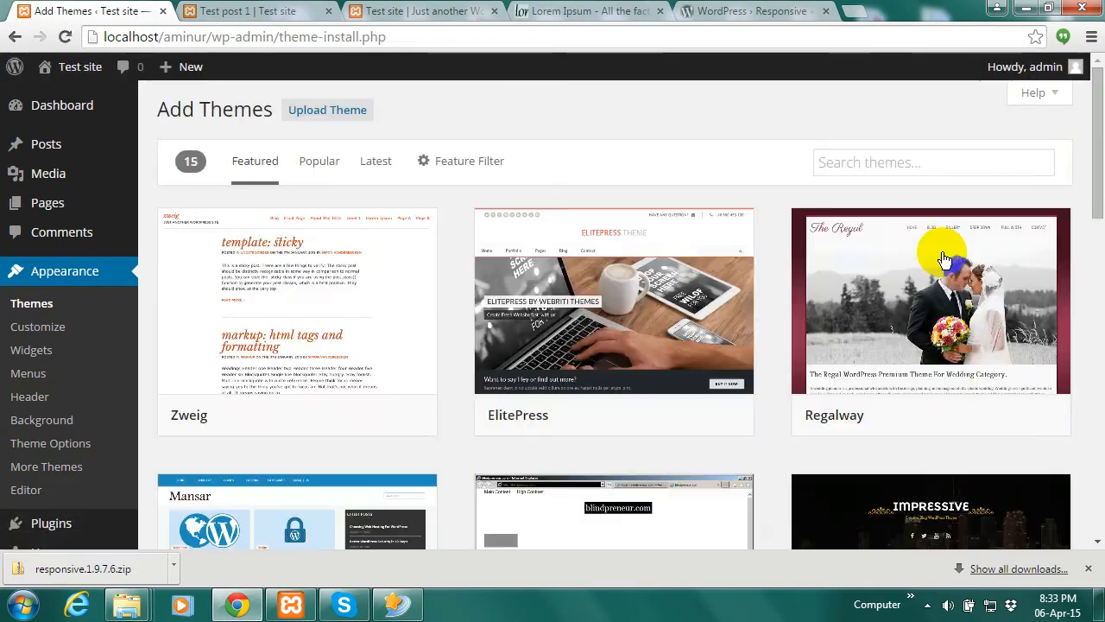
scroll(1093, 173, down, 1)
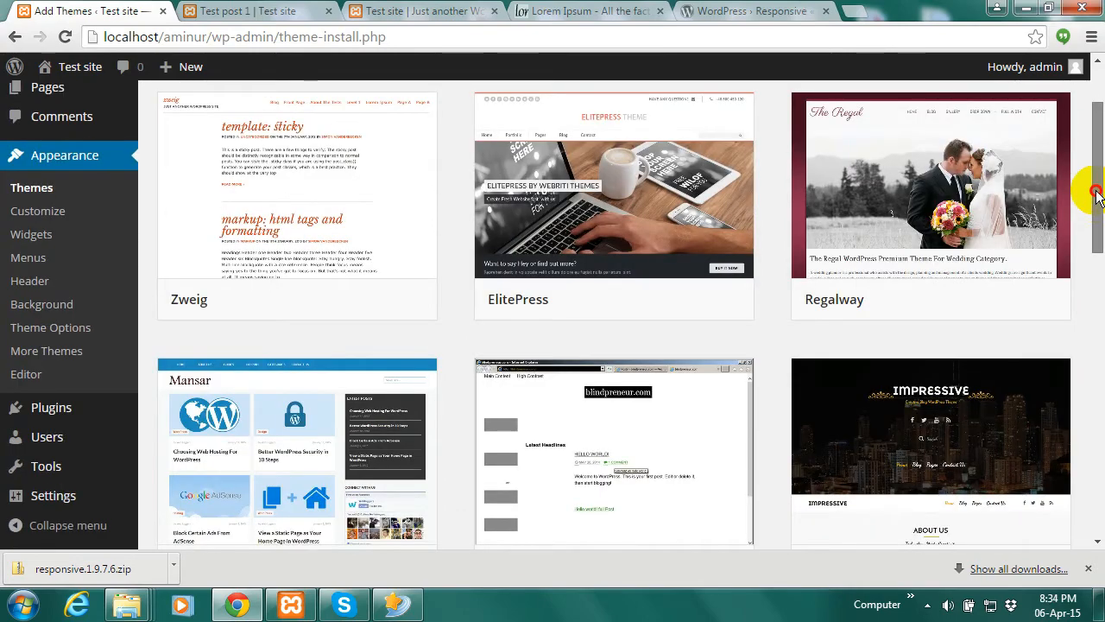
scroll(1086, 198, up, 1)
click(332, 416)
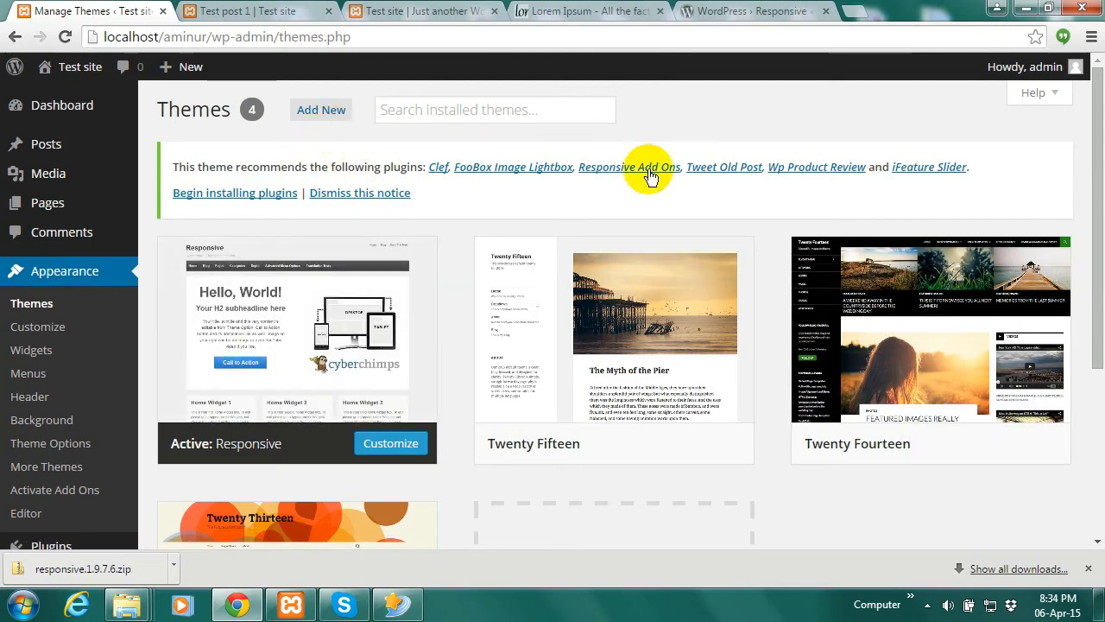
click(322, 112)
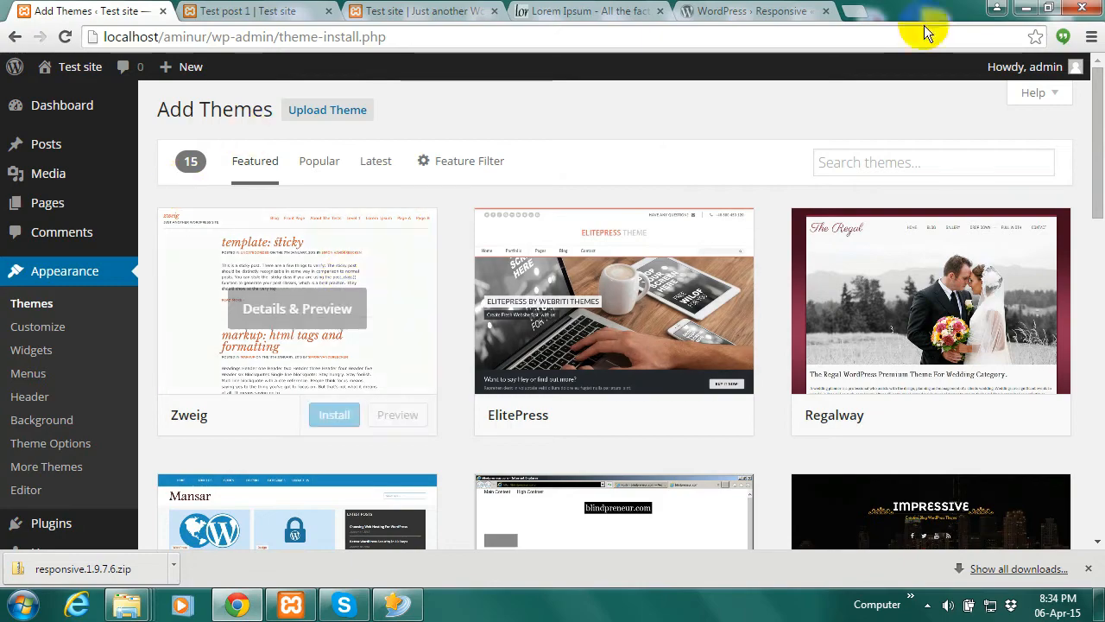
mouse_move(1103, 103)
mouse_down()
mouse_move(1102, 161)
mouse_move(1104, 100)
mouse_up()
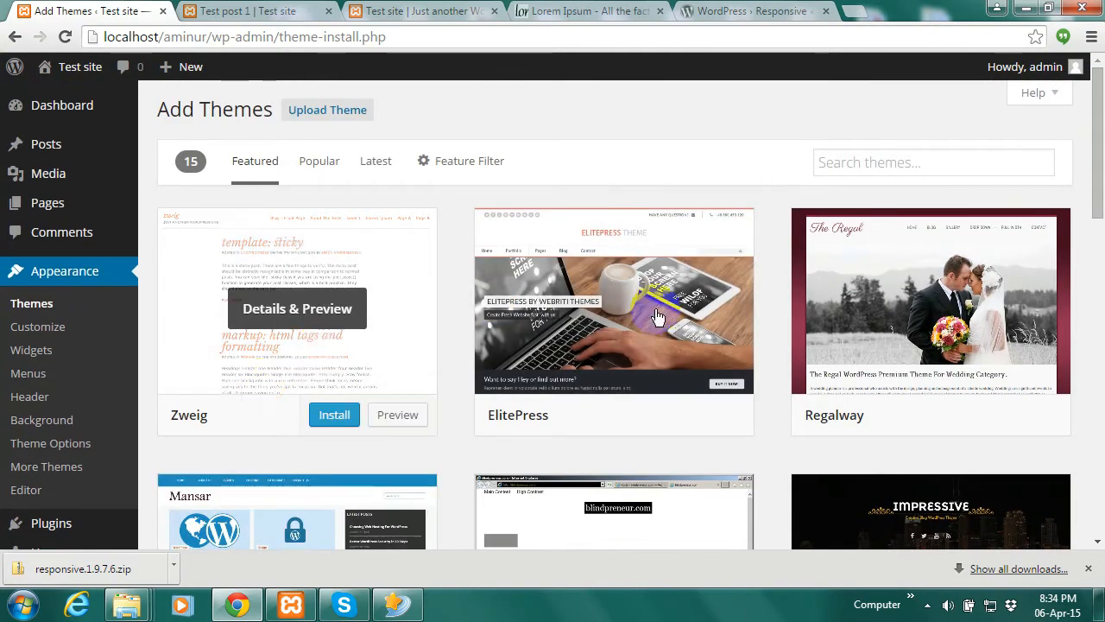
scroll(1080, 163, down, 2)
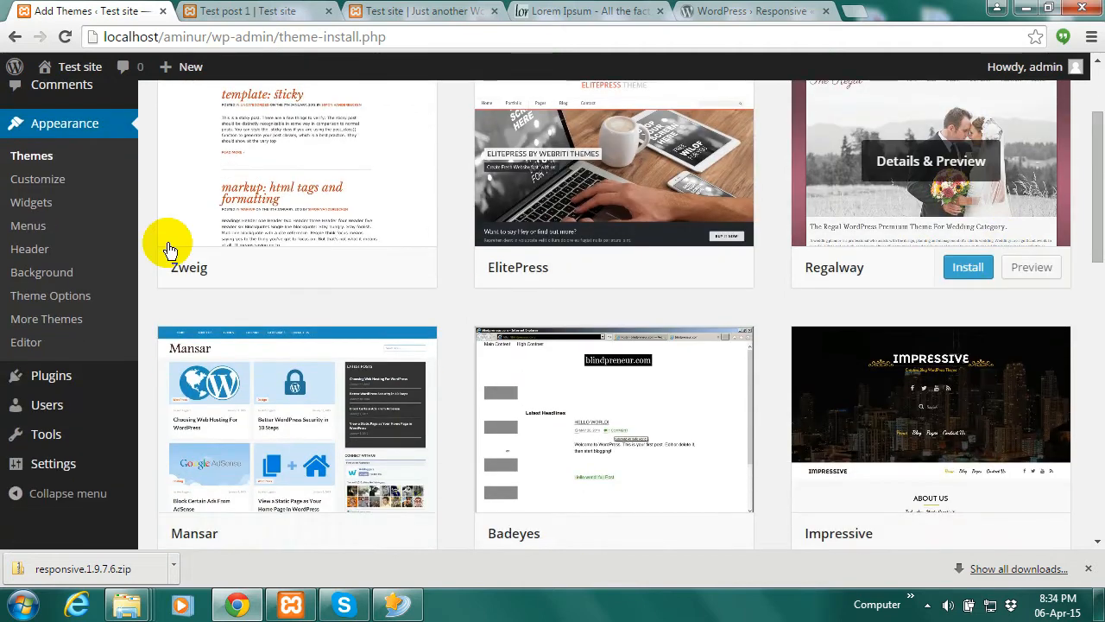
mouse_move(55, 374)
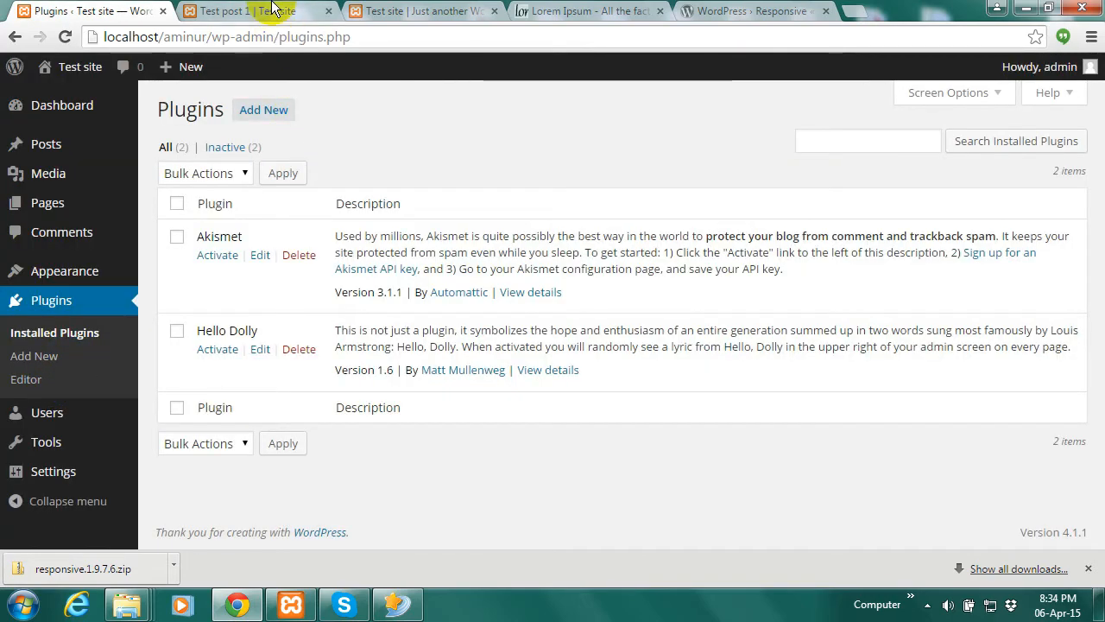
View the site's front page, then activate Akismet 3.1.1 on the Plugins page
click(272, 10)
click(87, 10)
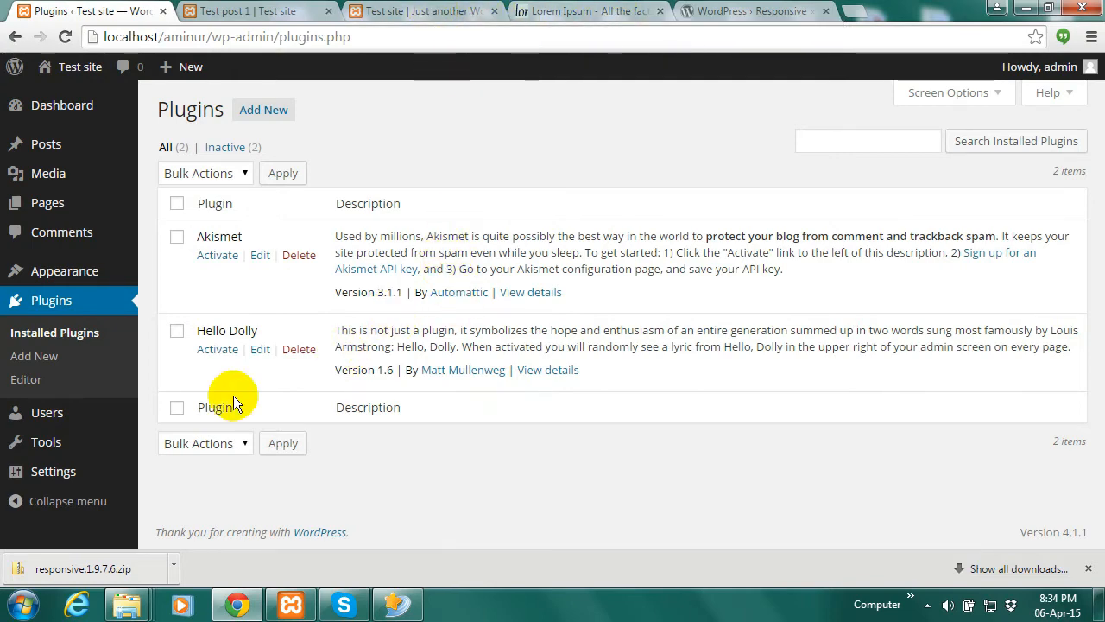
click(436, 9)
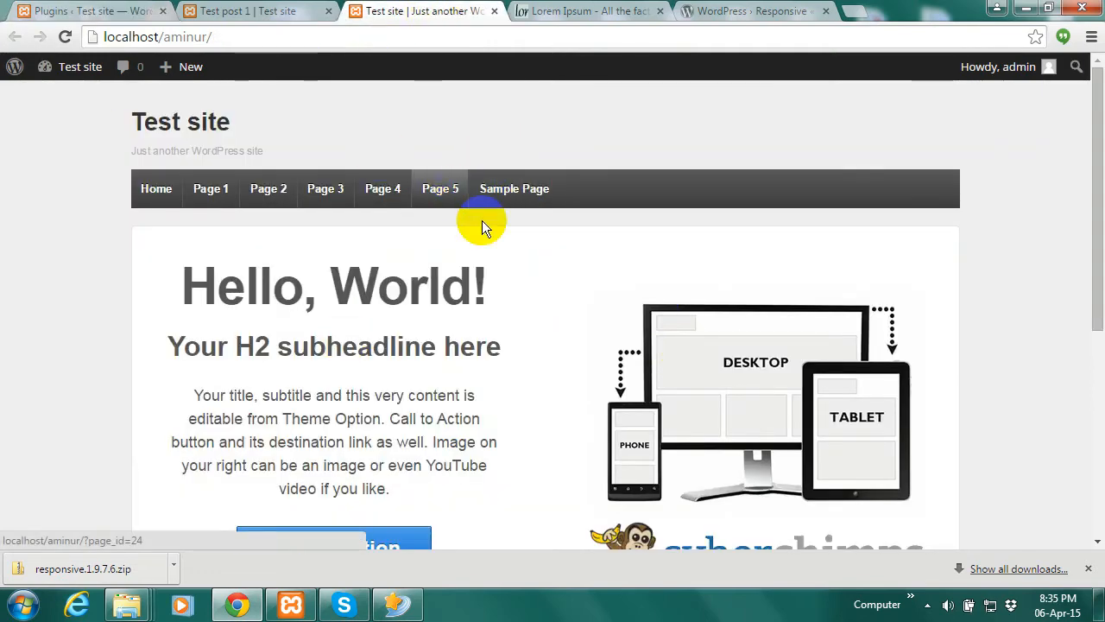
click(142, 9)
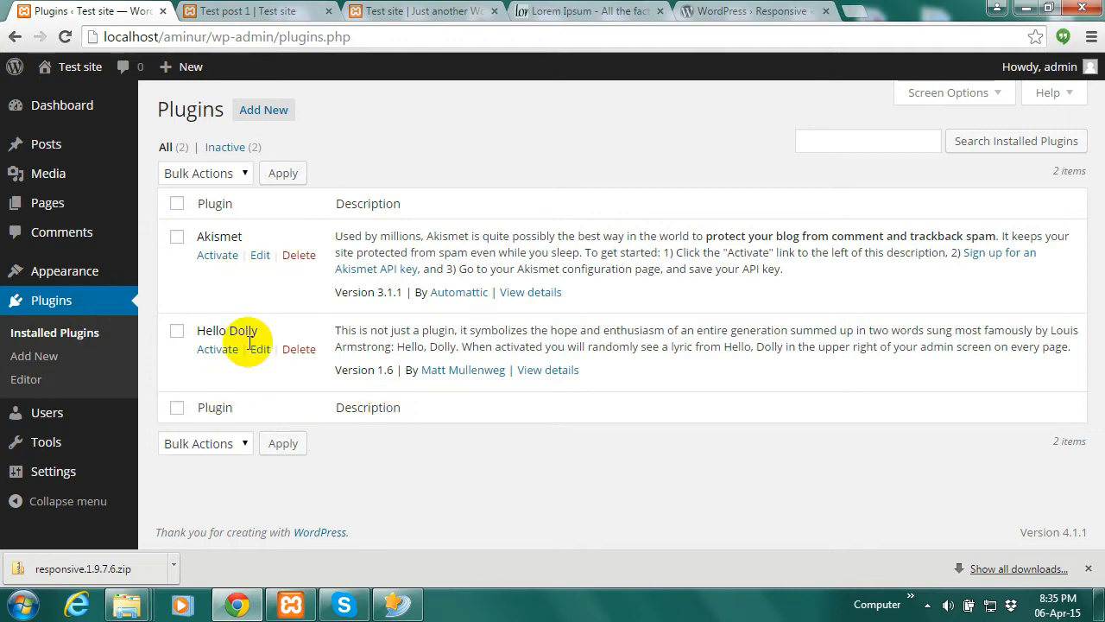
click(217, 258)
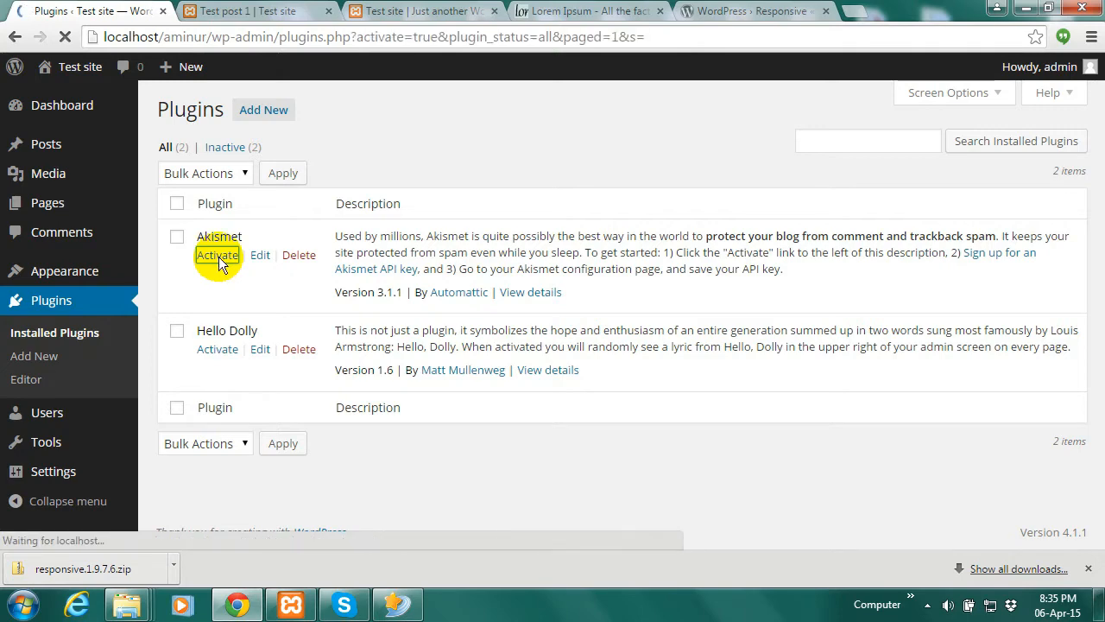
scroll(412, 326, down, 1)
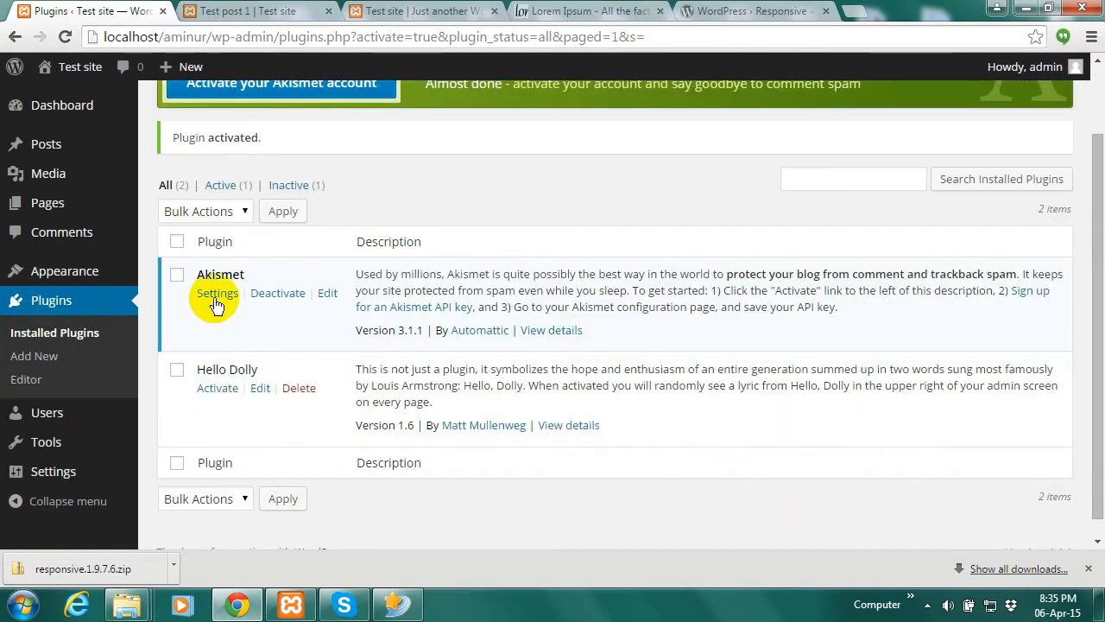
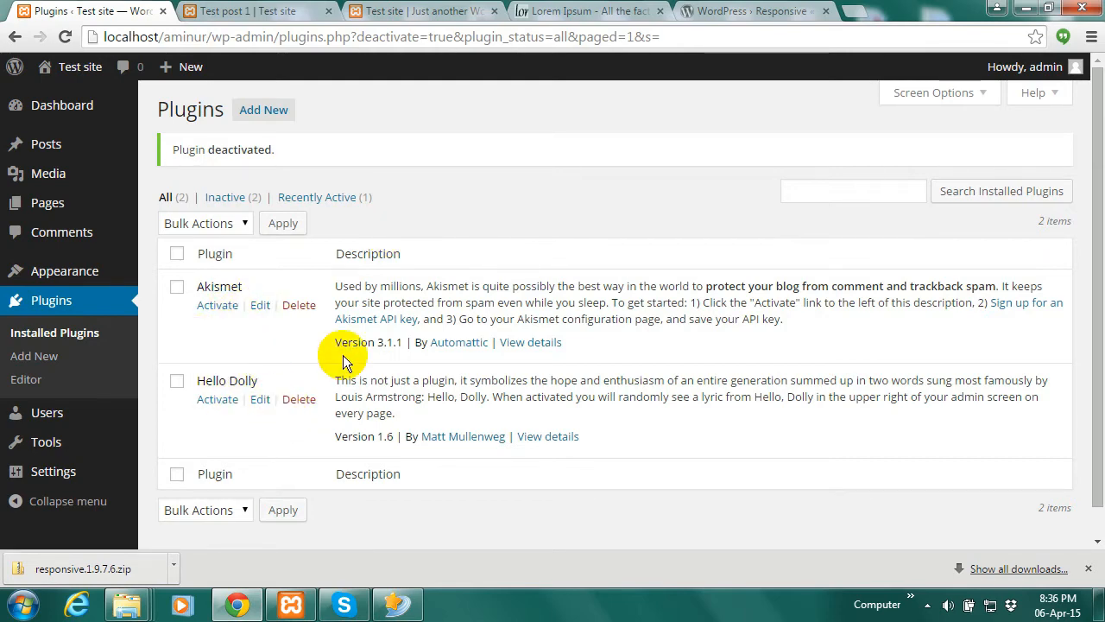
Open the Add Plugins page and scroll through the Featured plugins
click(277, 113)
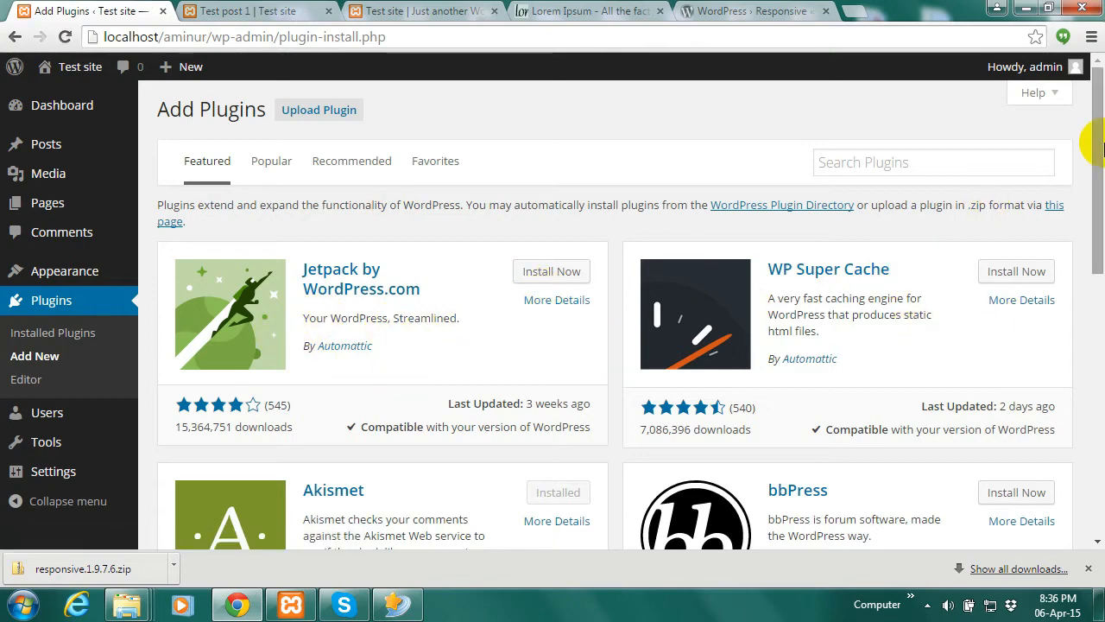
drag(1094, 173, 1098, 136)
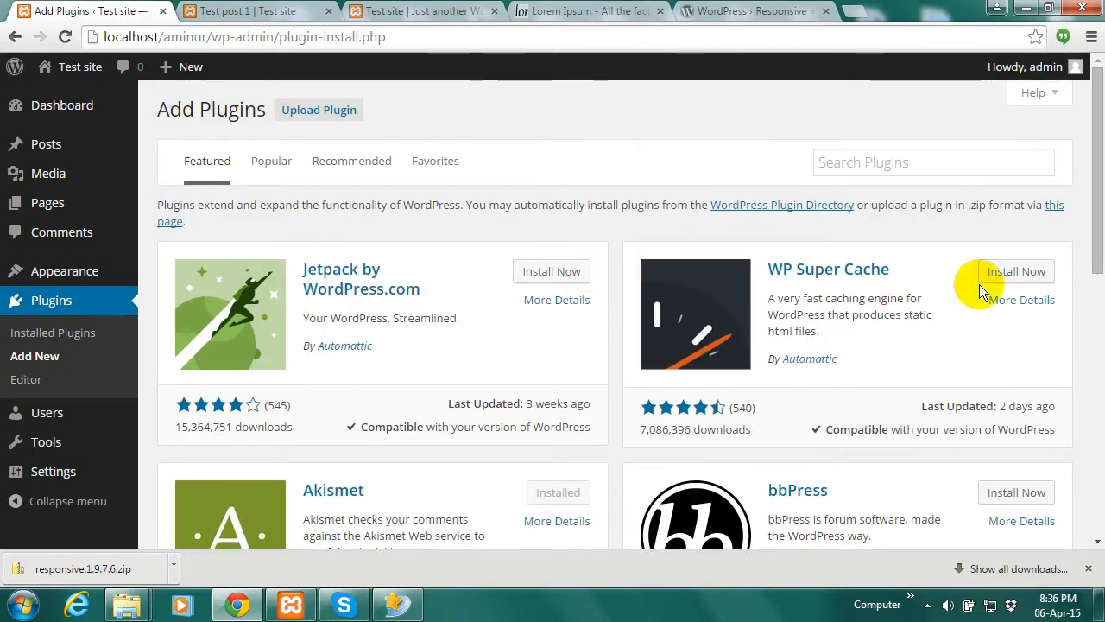
drag(1102, 195, 1085, 316)
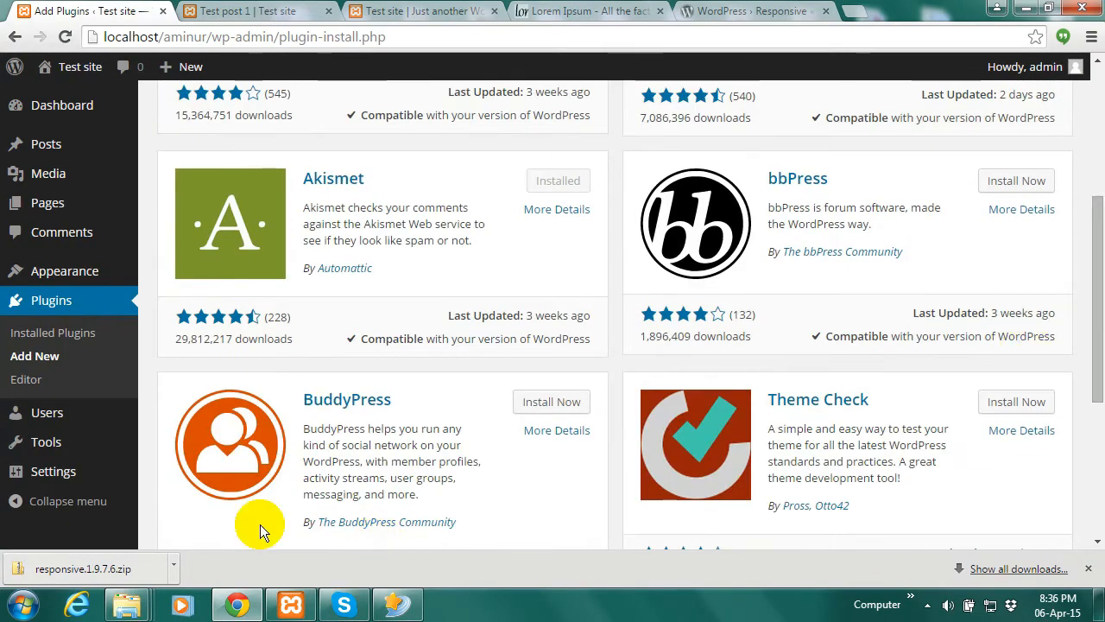
drag(1097, 252, 1087, 129)
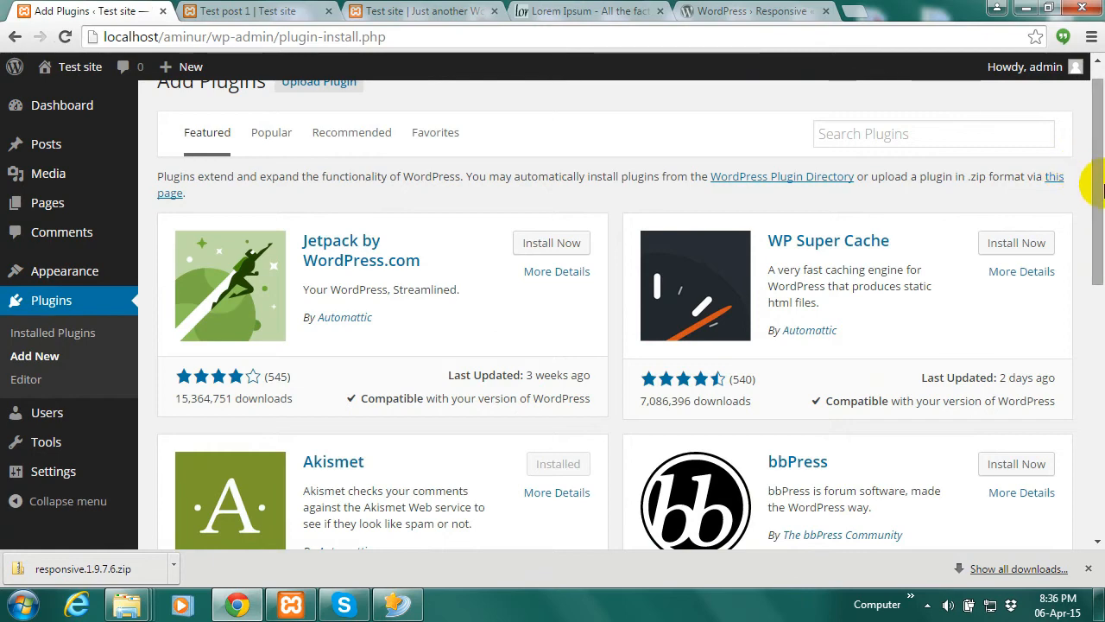
drag(1100, 186, 1094, 166)
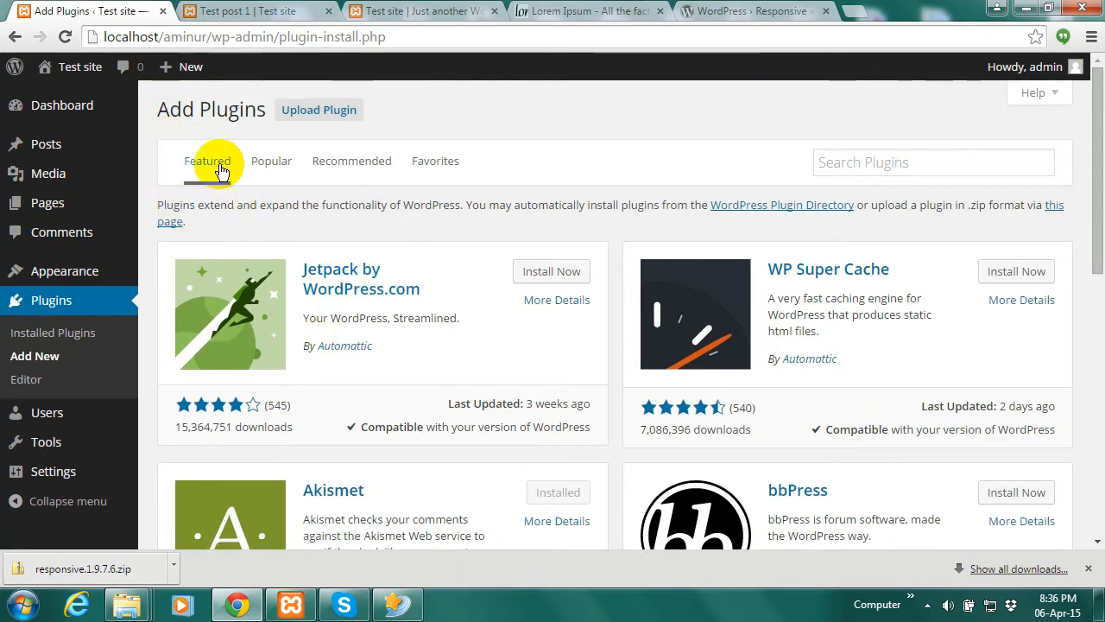
Look at the Favorites tab, then return to the Popular plugins and scroll the list
click(263, 163)
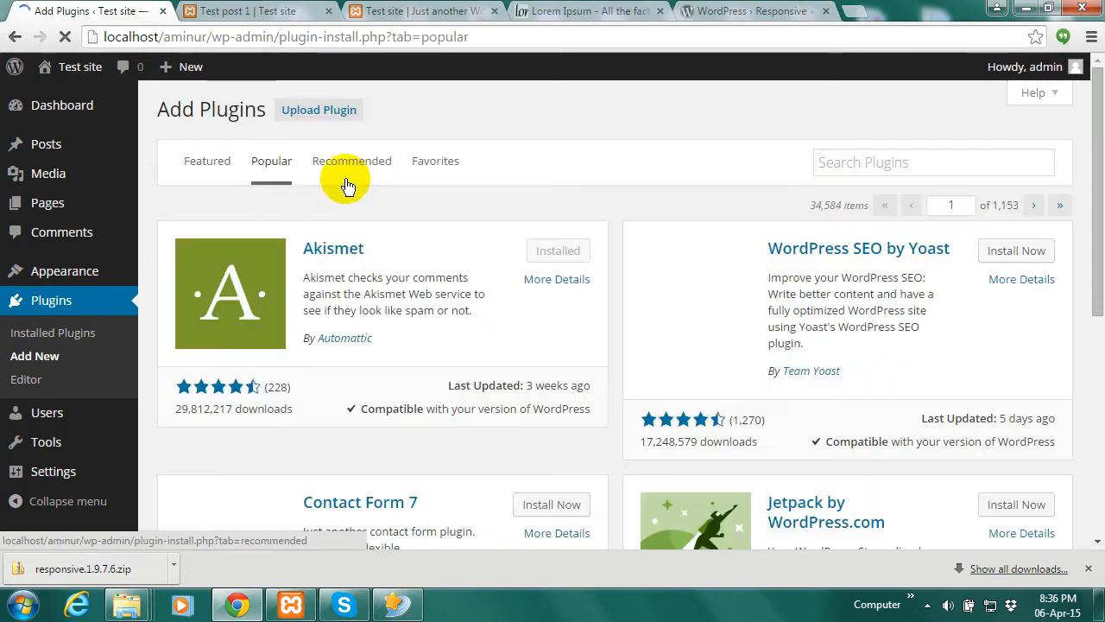
click(434, 168)
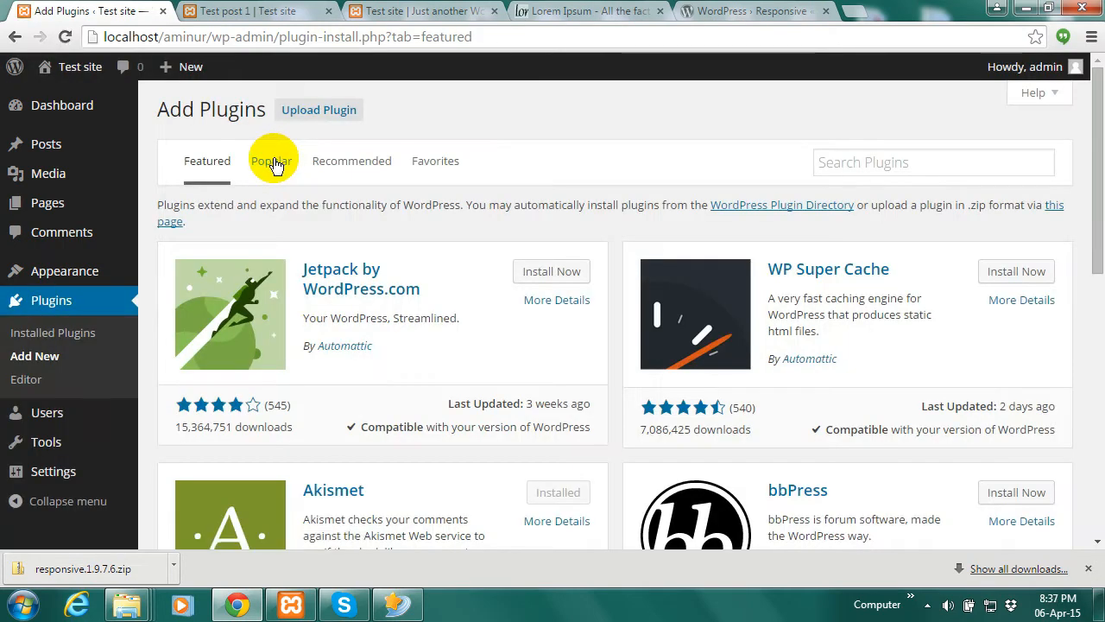
click(275, 164)
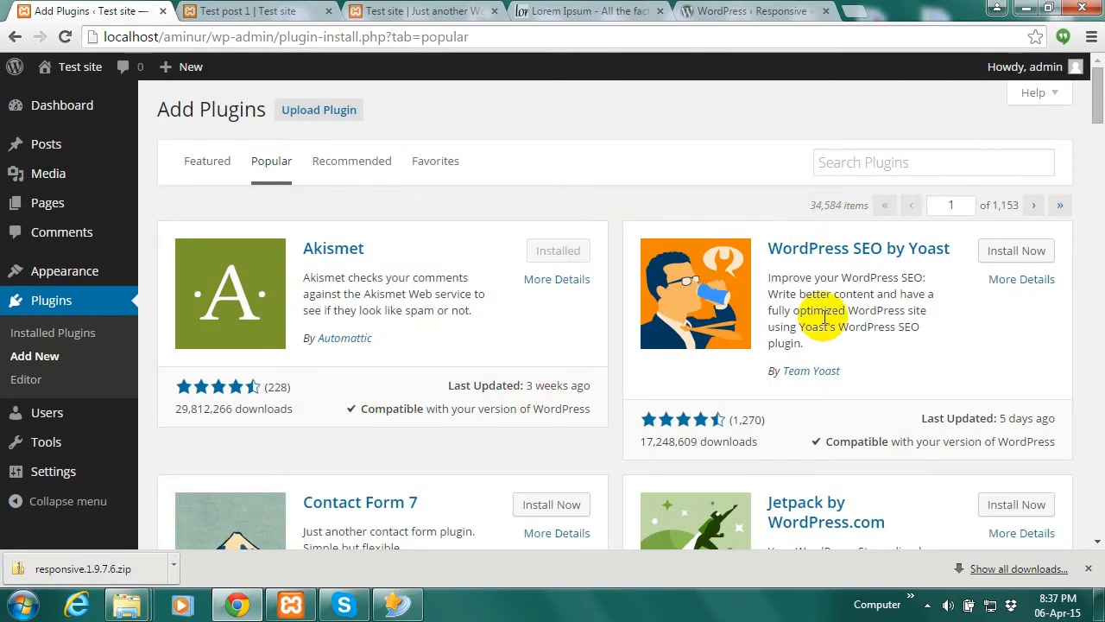
drag(1098, 102, 1101, 129)
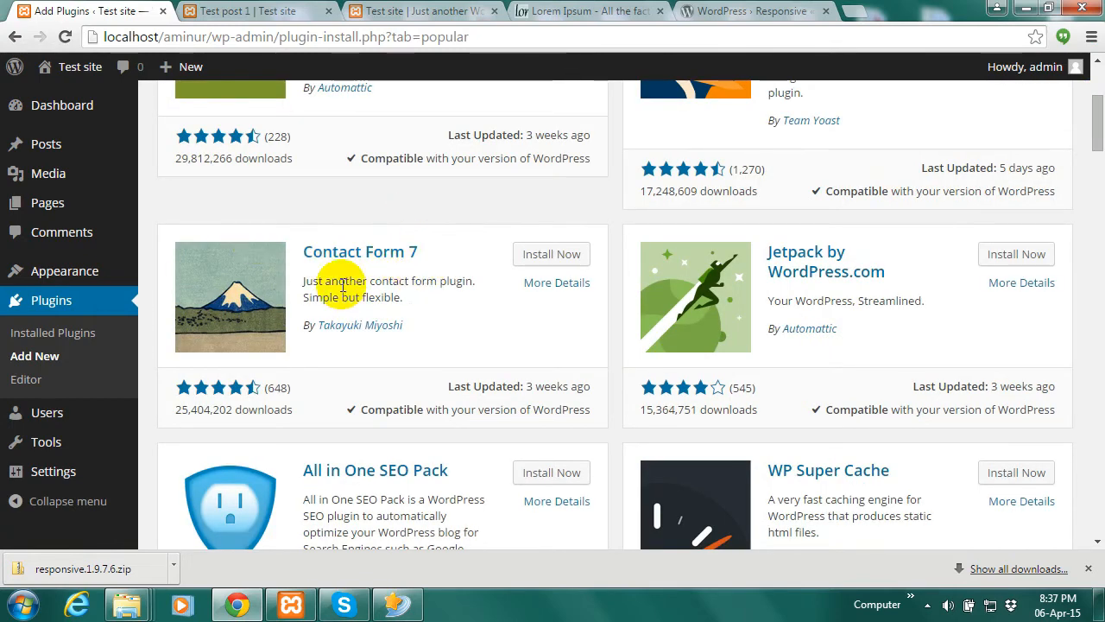
Install Contact Form 7 from the Popular list, confirm the install, and activate it
click(549, 253)
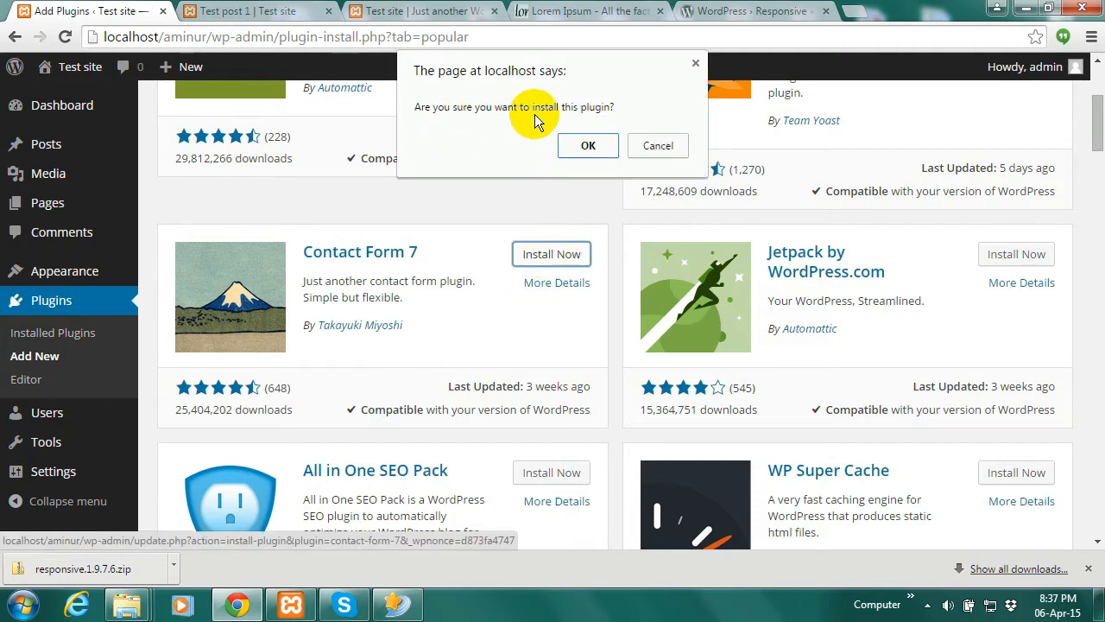
click(591, 146)
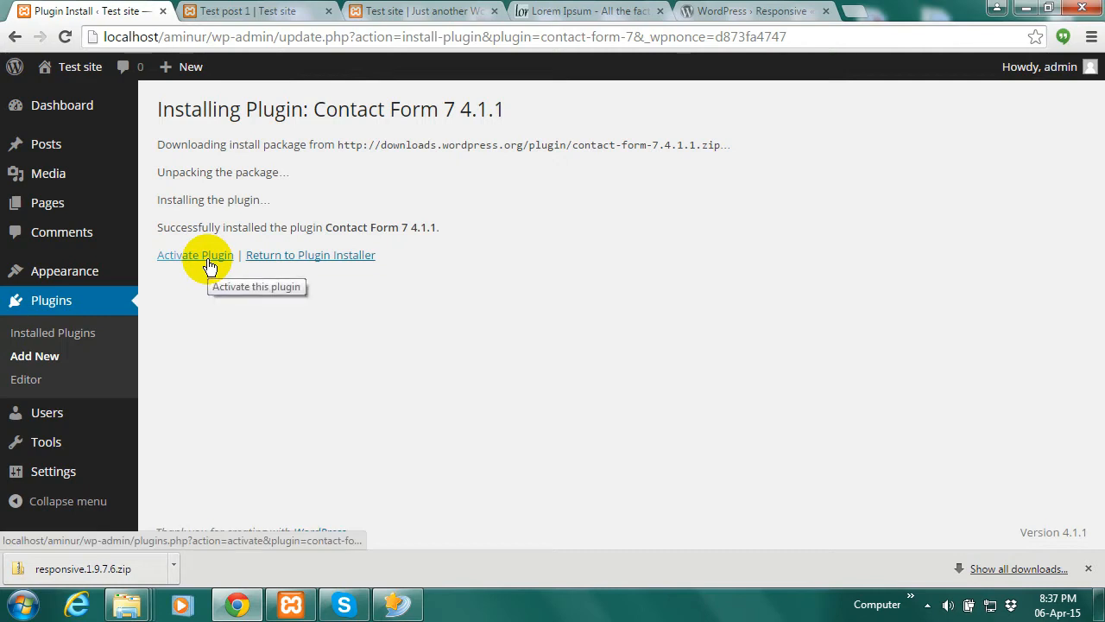
click(54, 328)
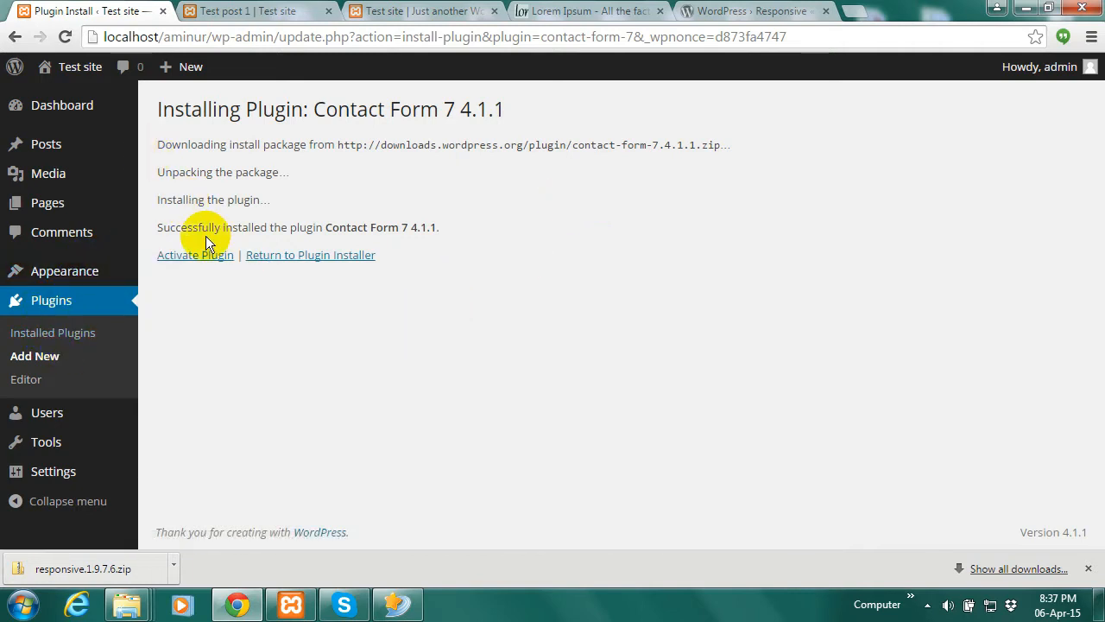
click(202, 257)
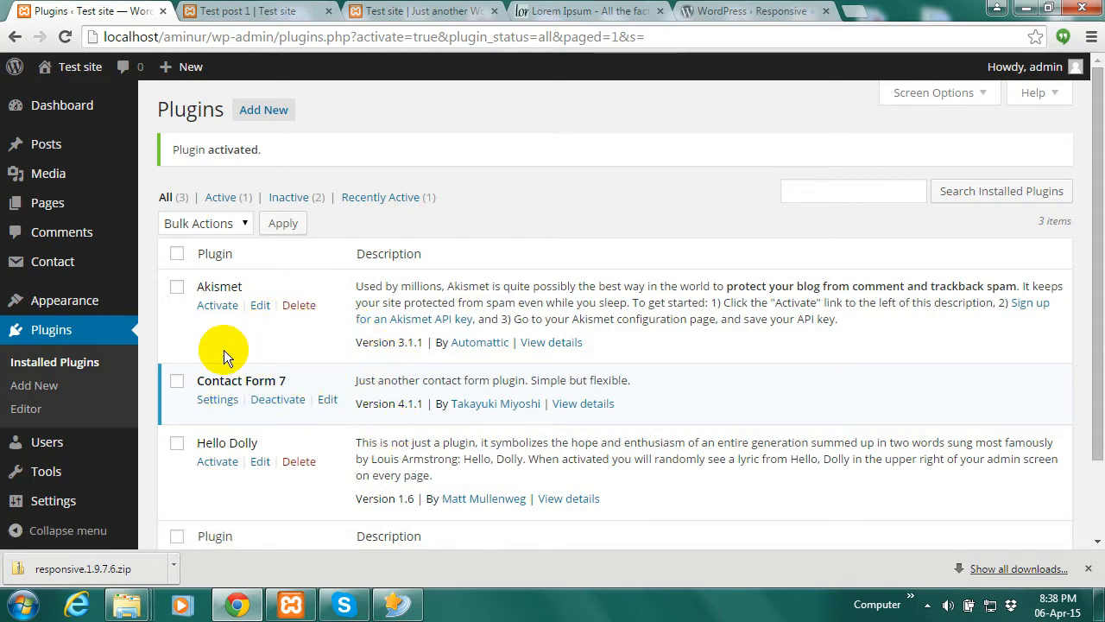
Deactivate Contact Form 7, then delete it along with its files and data
click(278, 399)
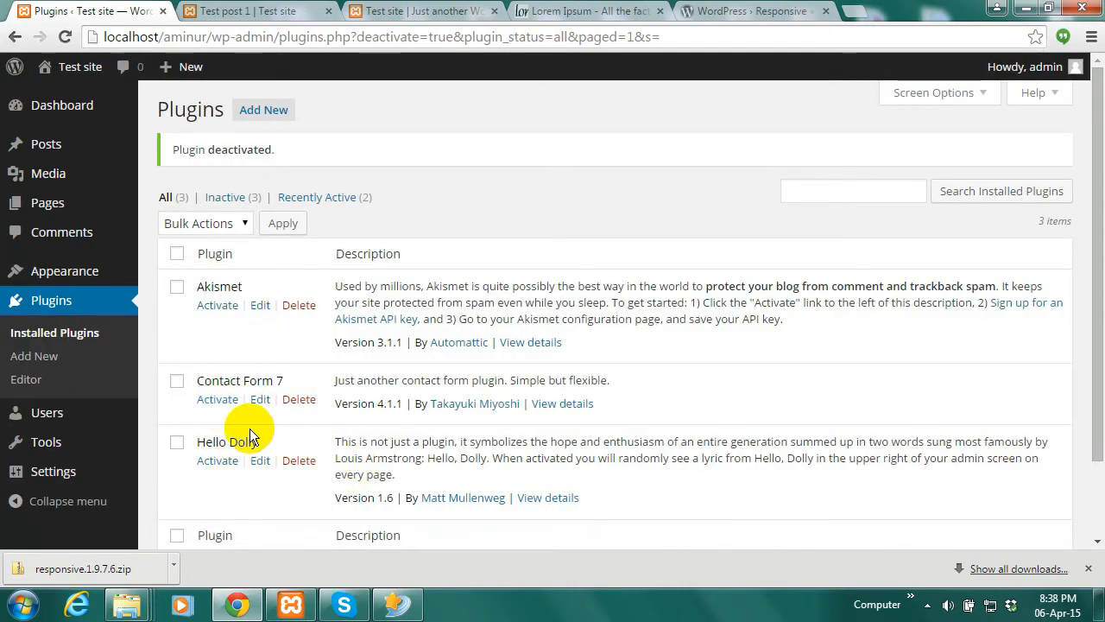
click(1089, 569)
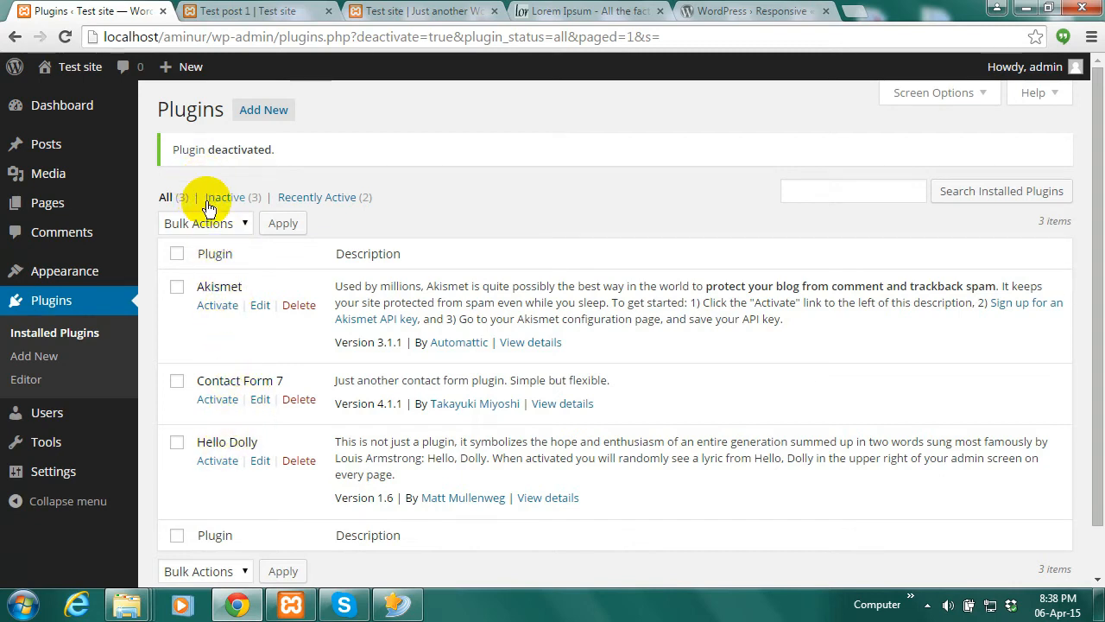
click(298, 399)
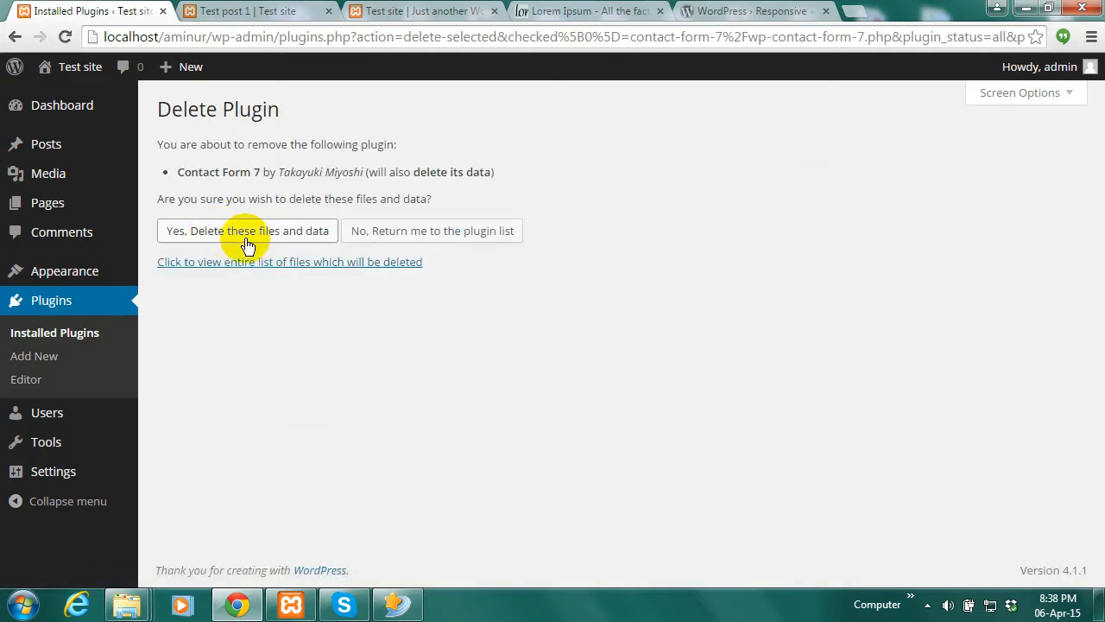
click(255, 234)
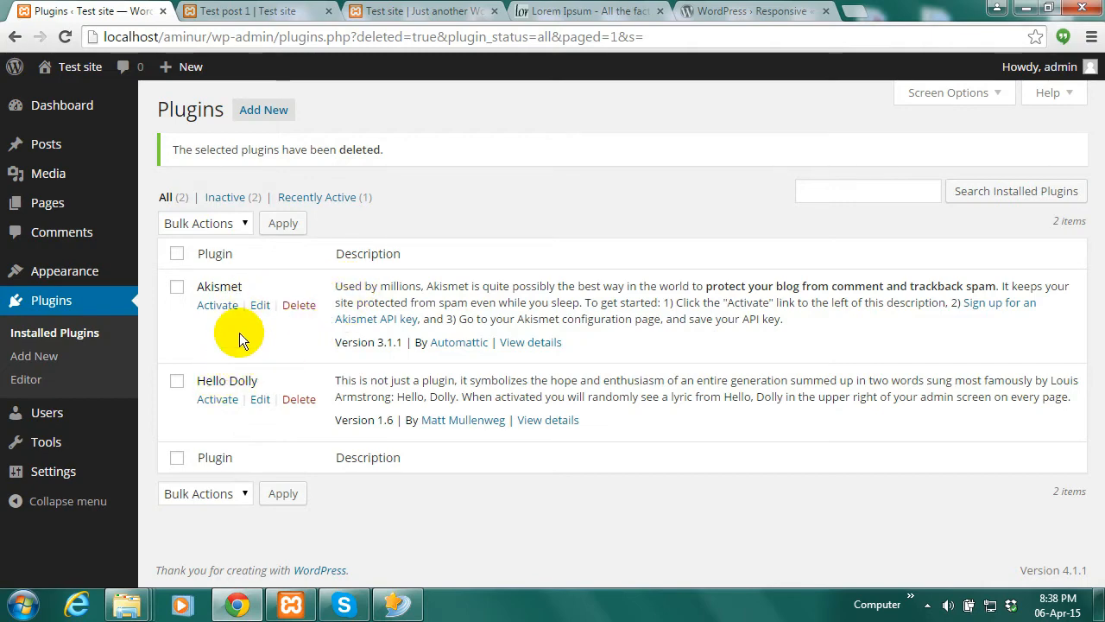
Search Google for 'contact form 7 wordpress plugin' in a new tab
click(850, 11)
text(contact)
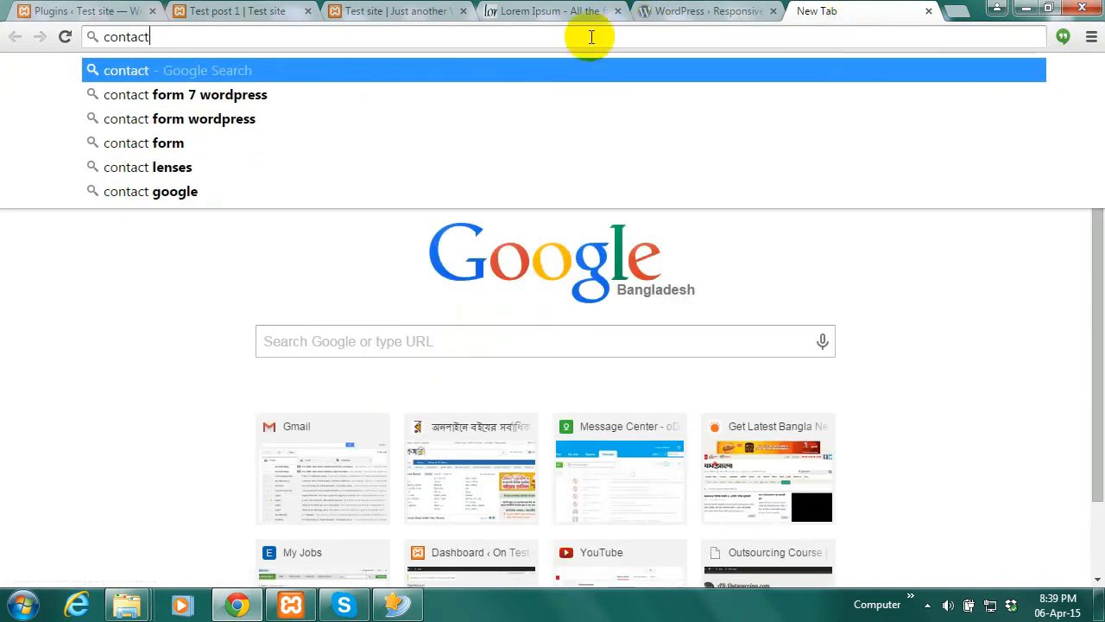
key(Down)
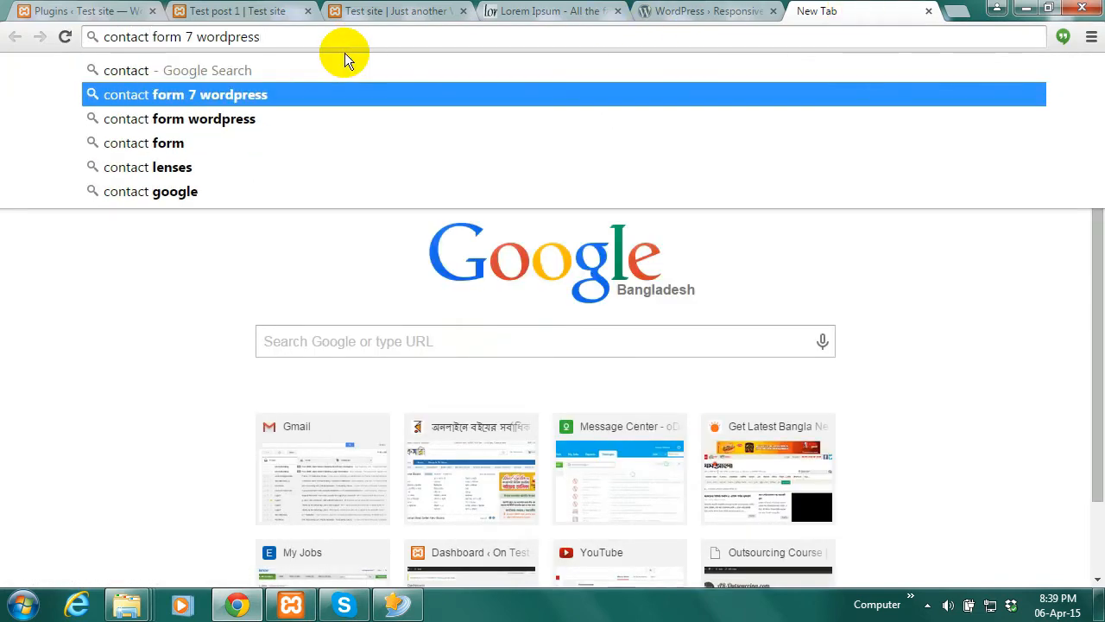
text(p)
text(lugin)
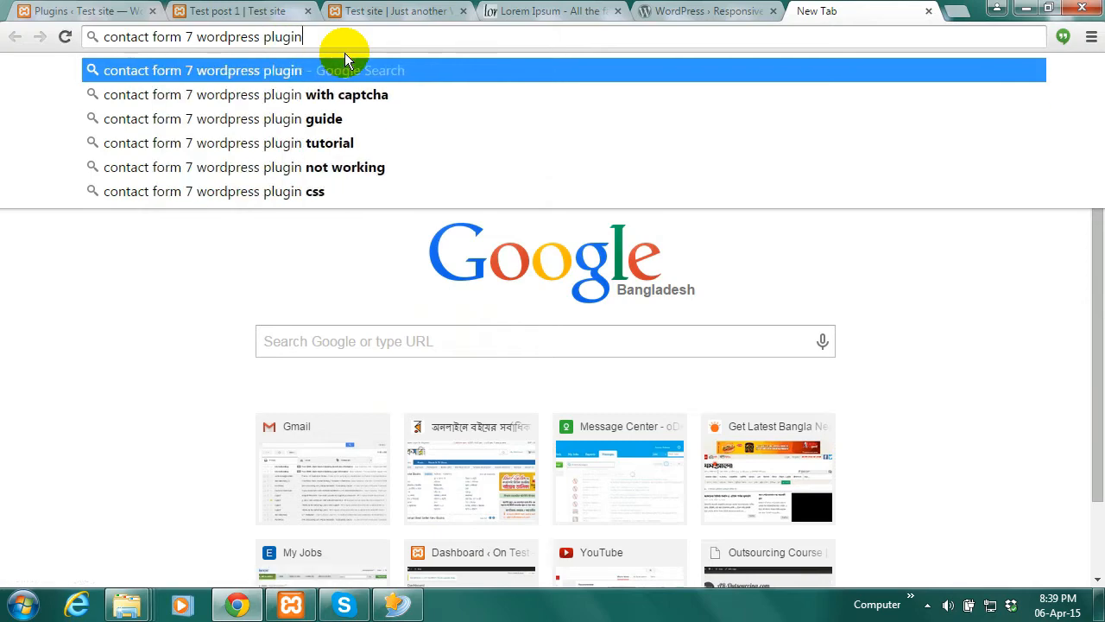
key(Return)
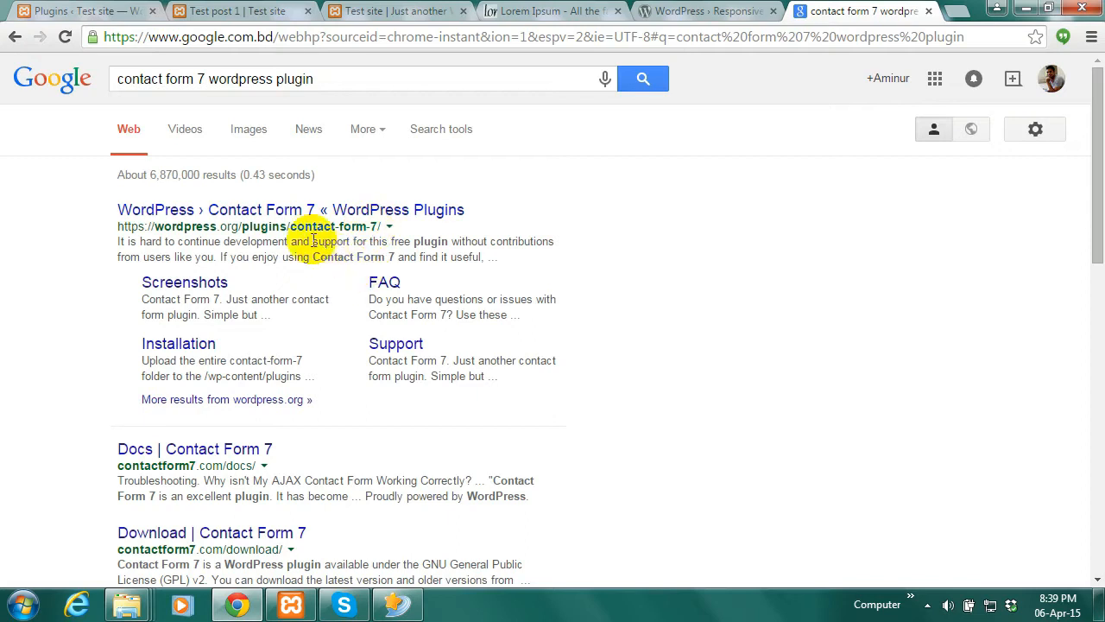
Download Contact Form 7 version 4.1.1 from its WordPress.org plugin page
click(295, 213)
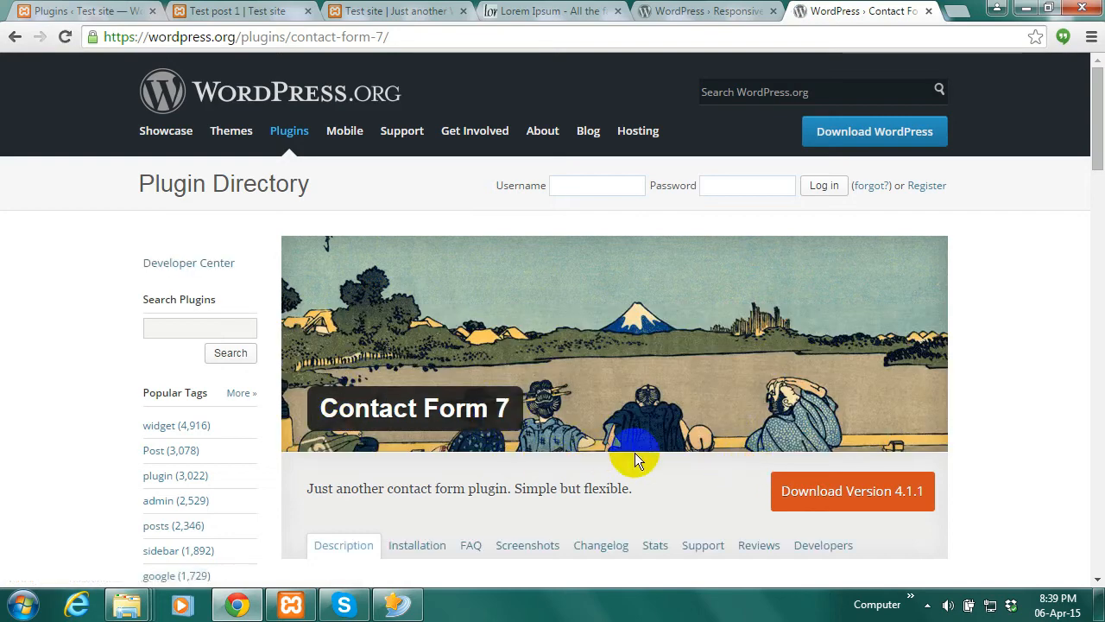
click(853, 498)
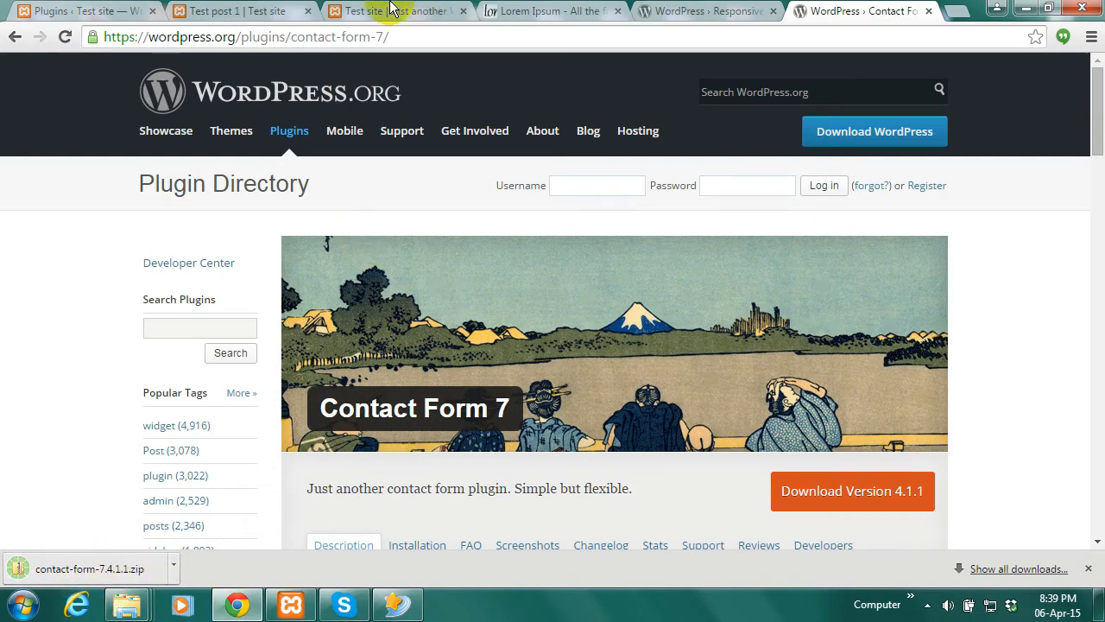
click(86, 10)
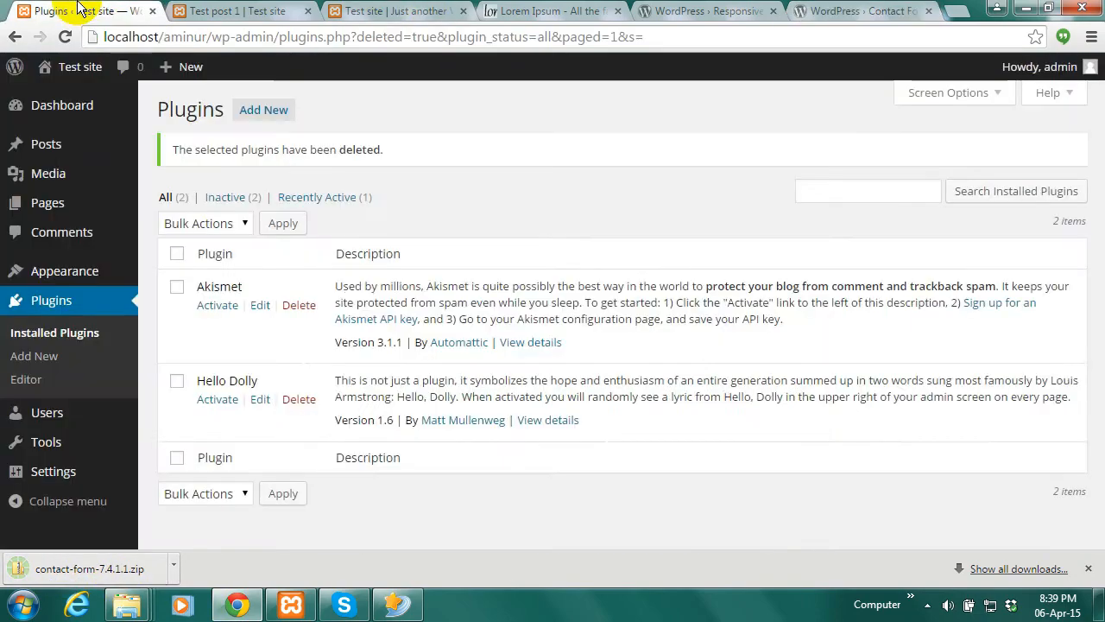
Upload and install contact-form-7.4.1.1.zip through Upload Plugin, then return to the Plugins list
click(268, 112)
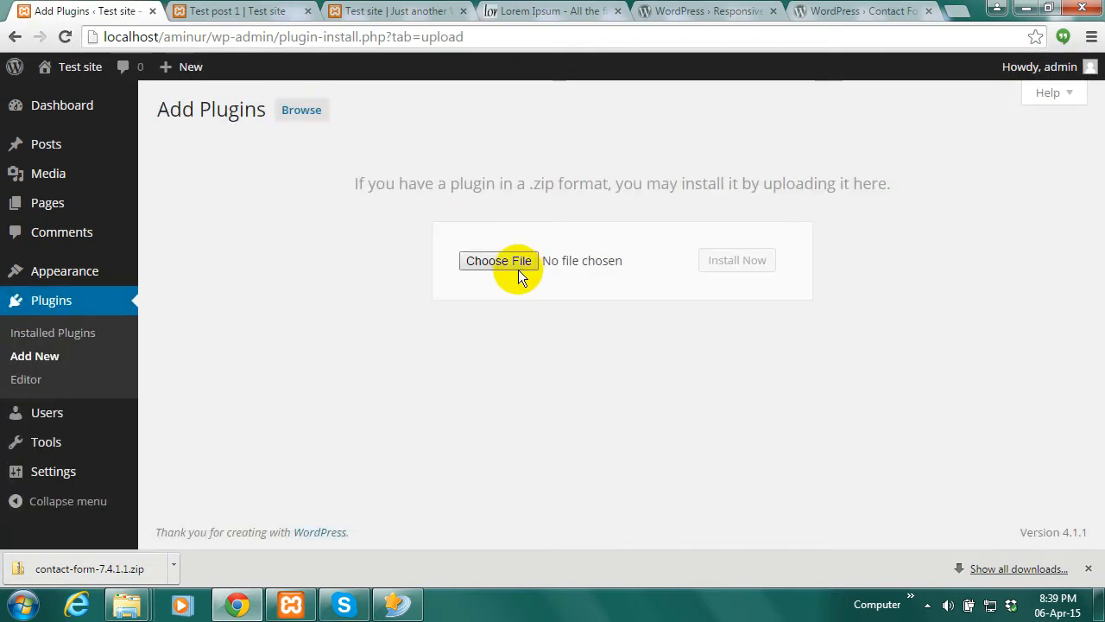
click(503, 261)
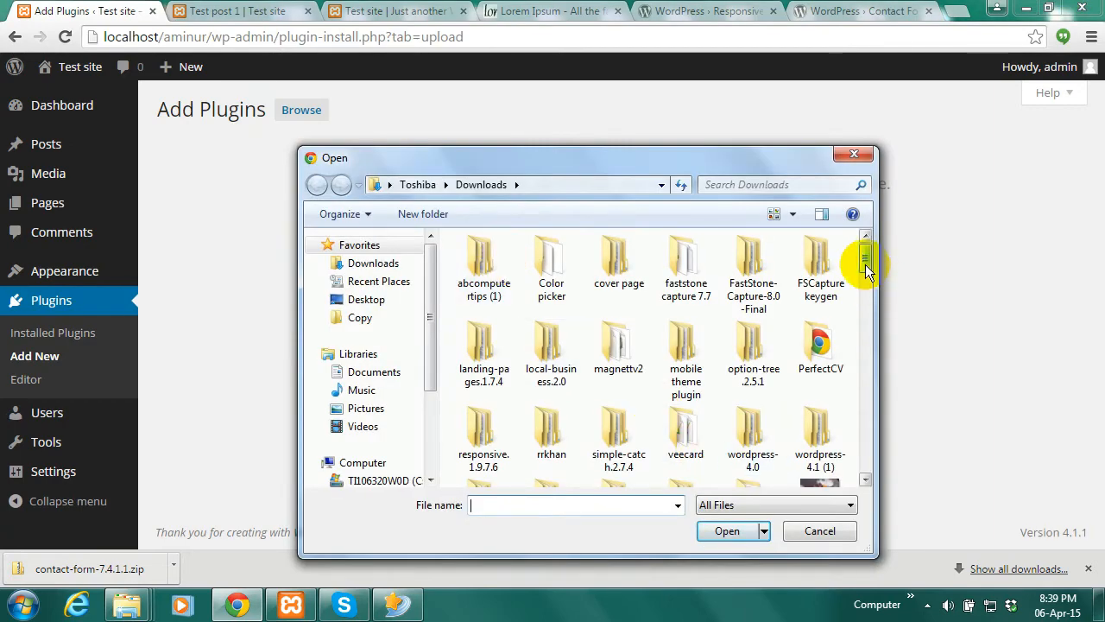
drag(866, 267, 867, 325)
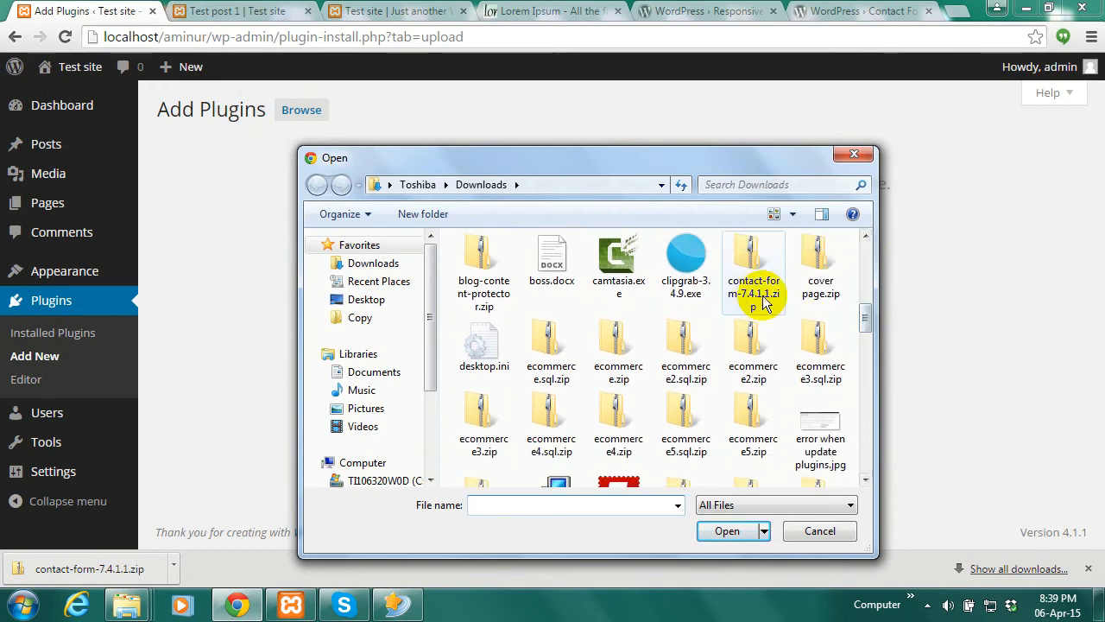
click(764, 293)
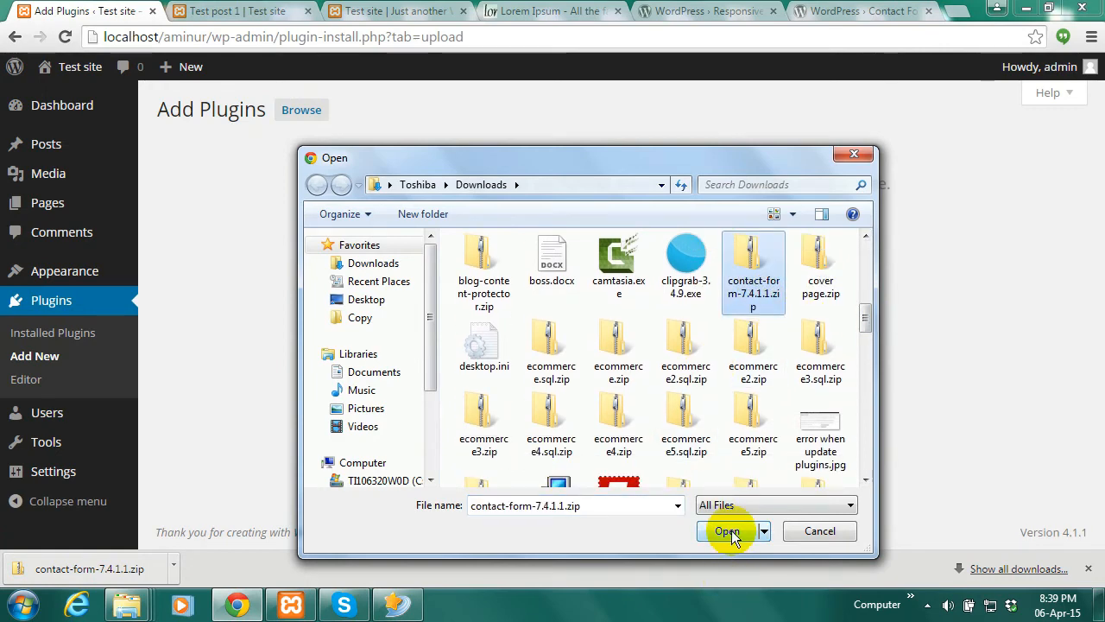
click(728, 531)
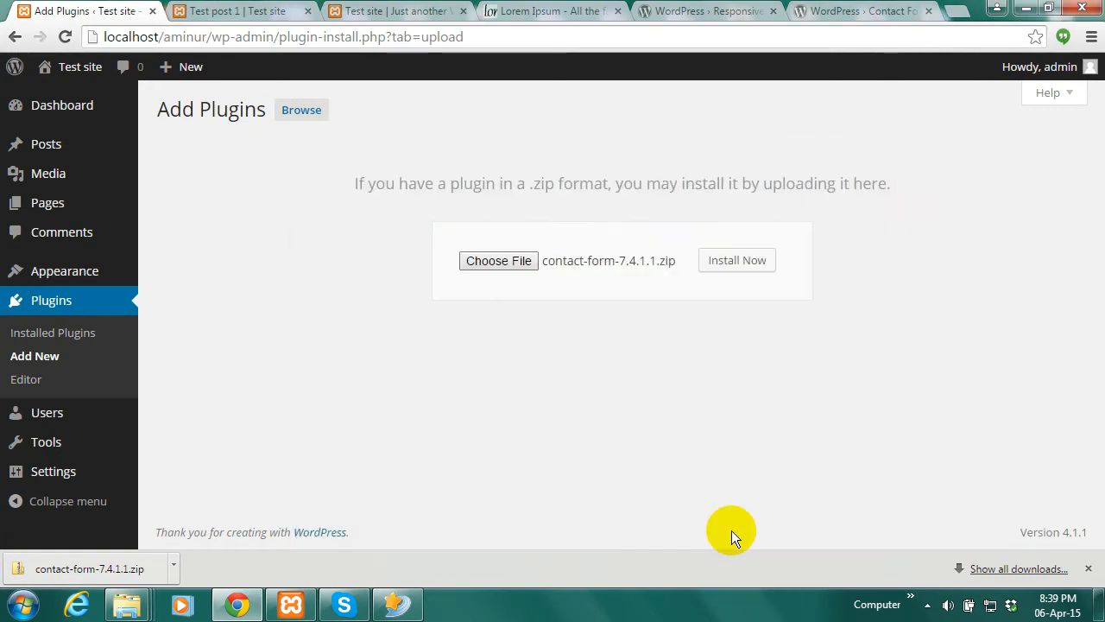
click(738, 263)
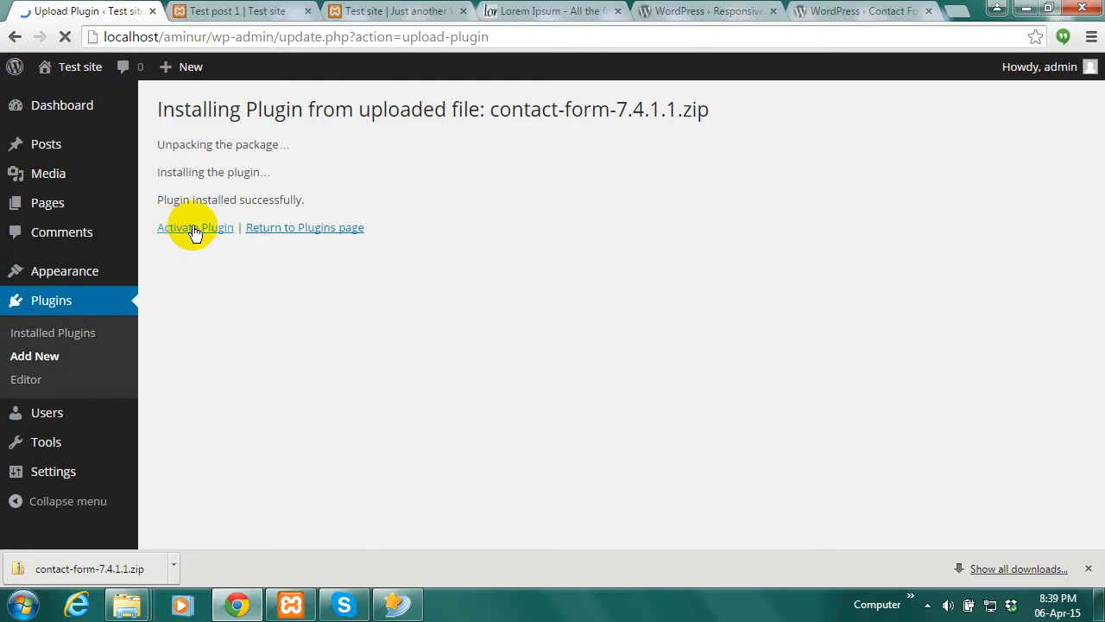
click(297, 230)
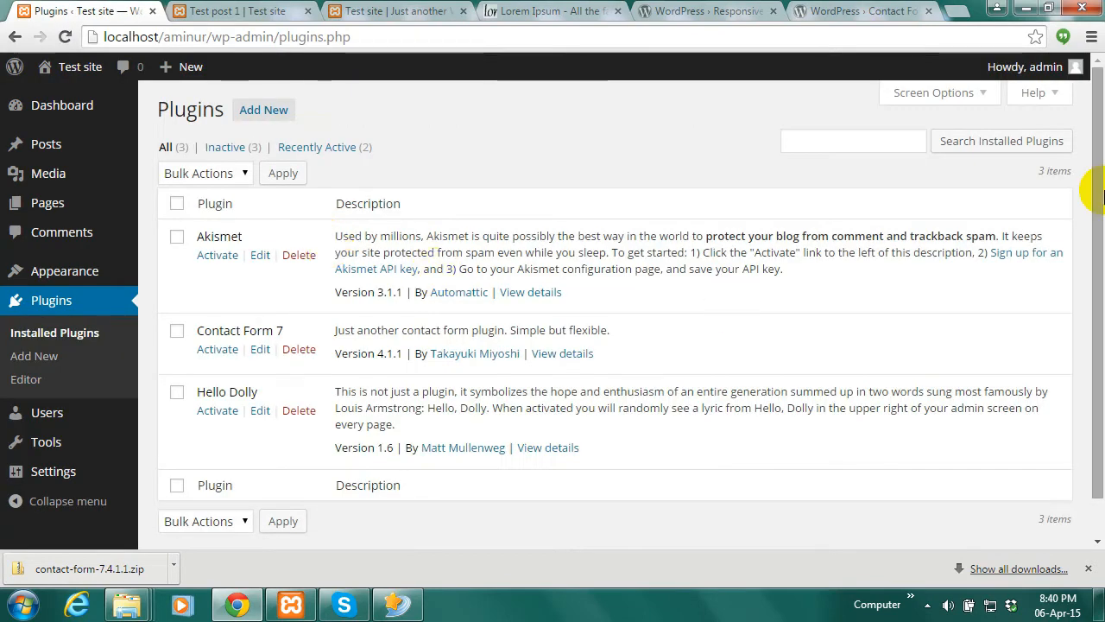
Delete the Contact Form 7 plugin again, including its files and data
drag(1098, 238, 1098, 276)
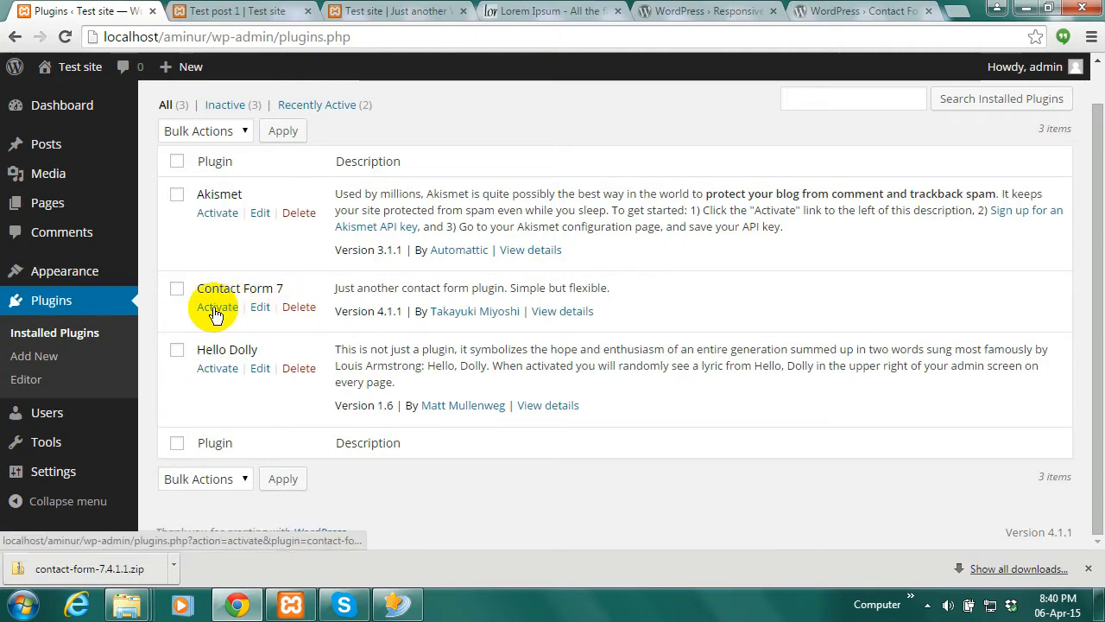
click(295, 309)
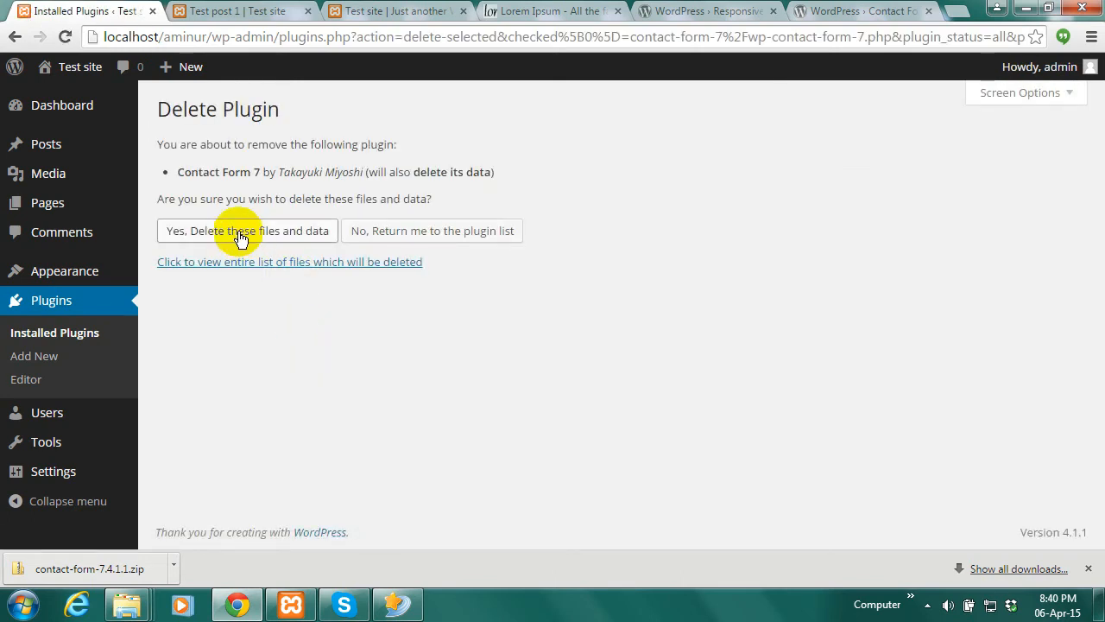
click(242, 240)
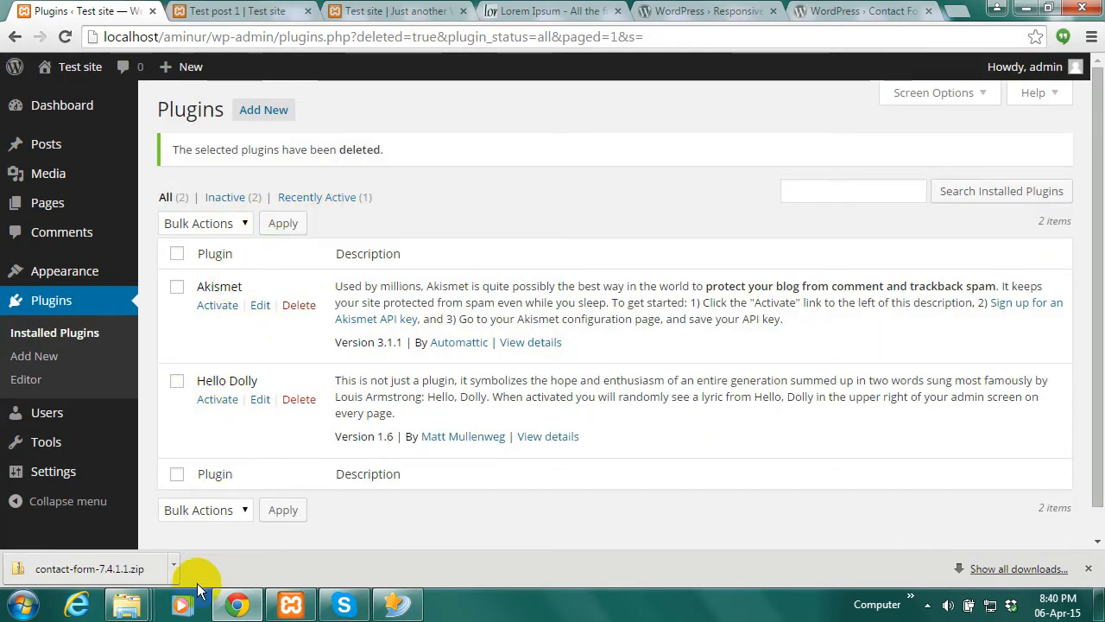
click(173, 564)
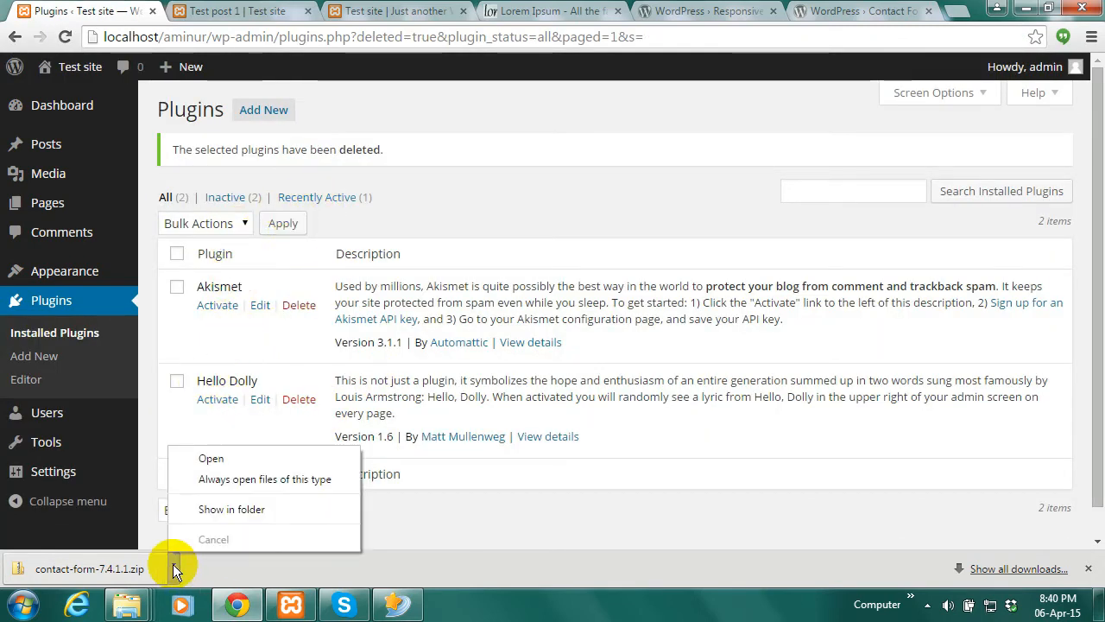
Extract contact-form-7.4.1.1.zip into its suggested folder and check the extracted contact-form-7 folder
click(217, 508)
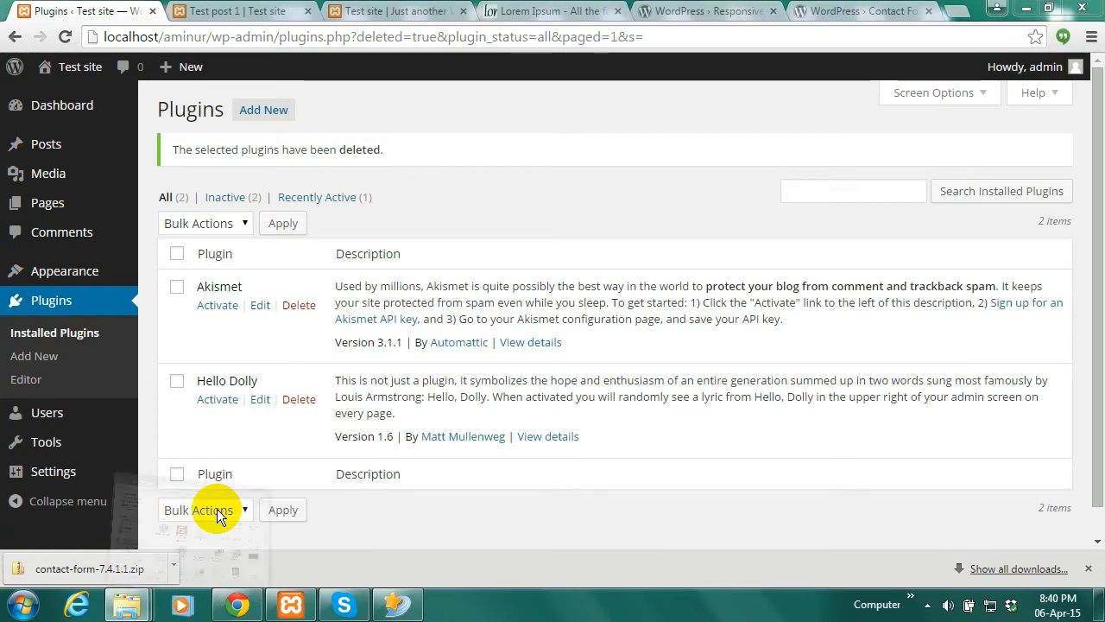
right_click(326, 471)
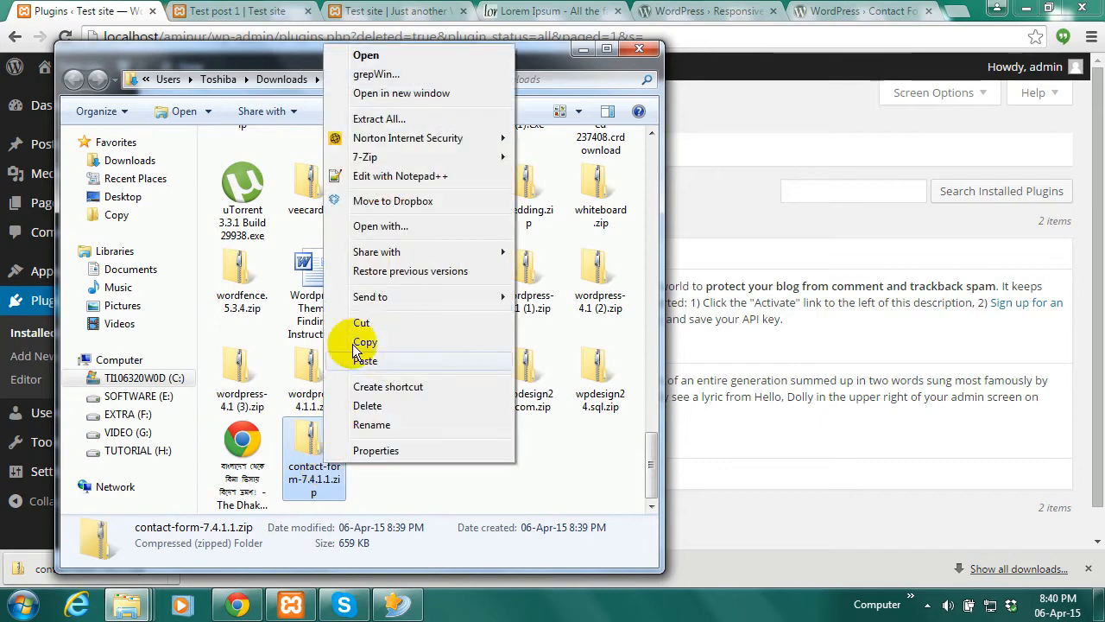
click(380, 115)
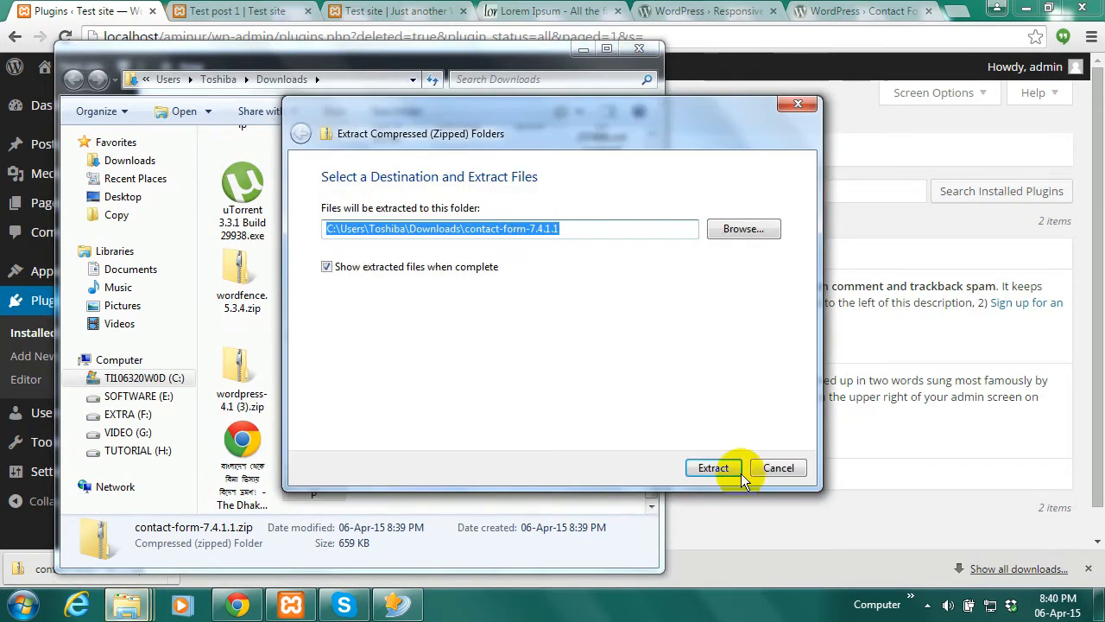
click(712, 467)
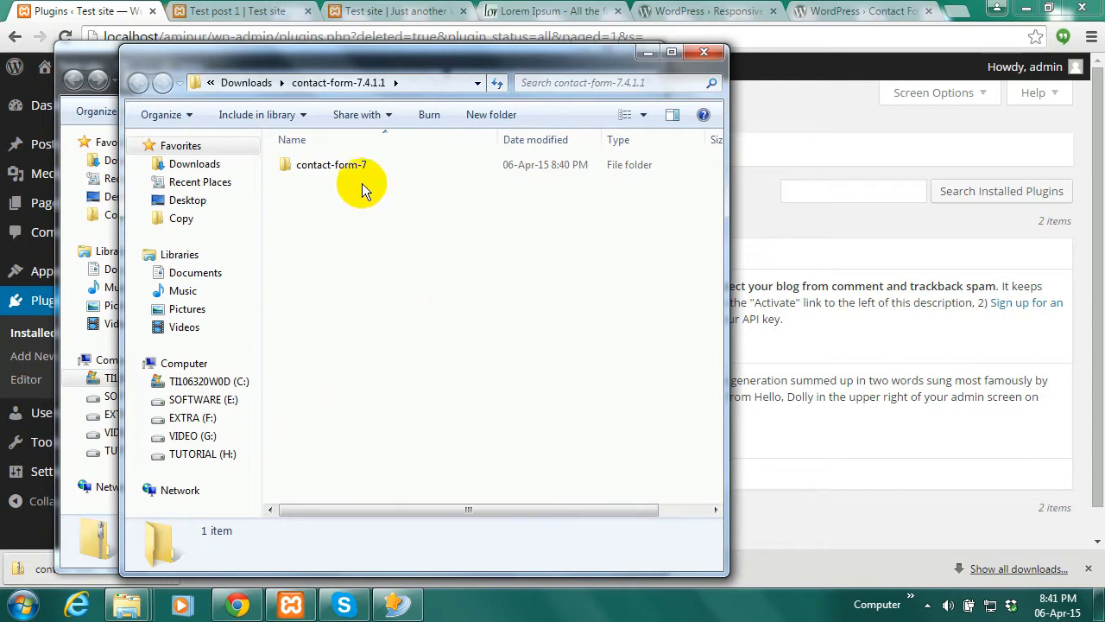
double_click(351, 167)
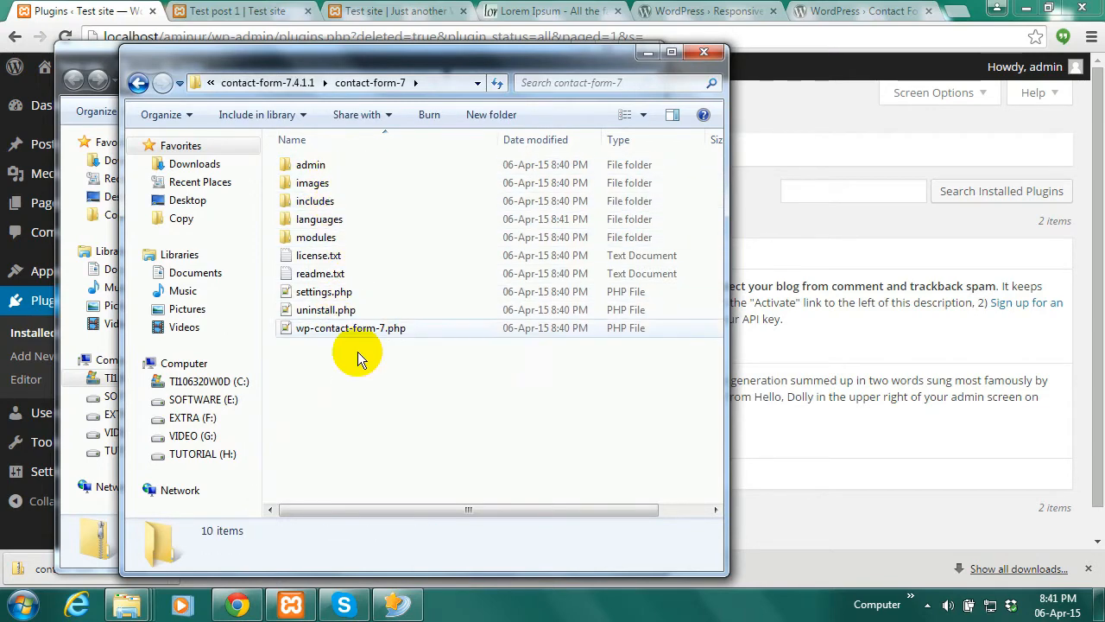
click(305, 87)
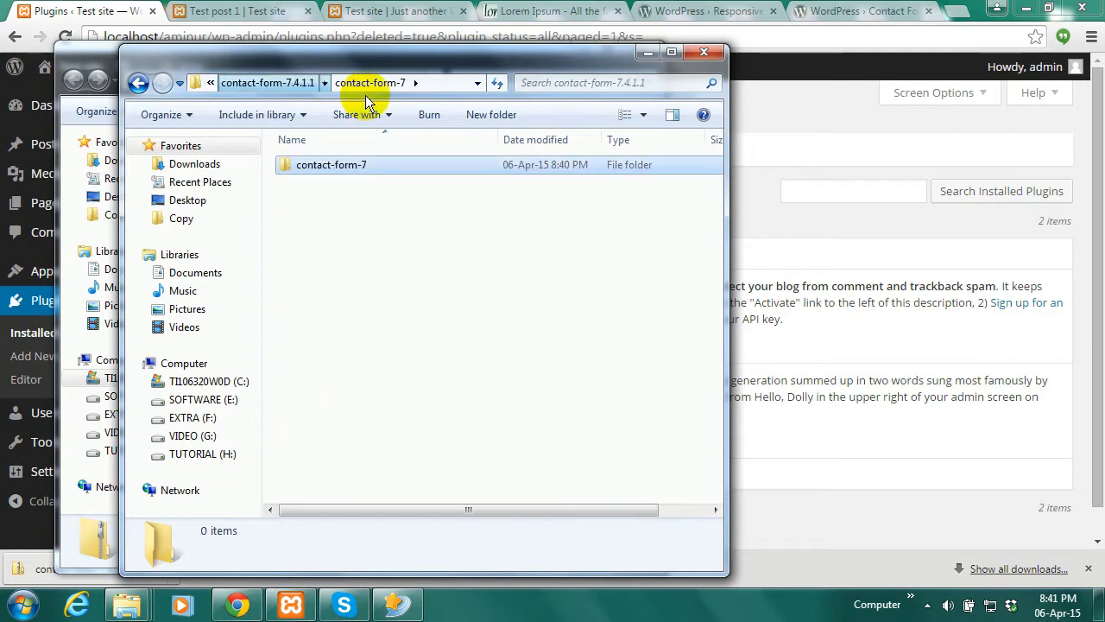
Copy the contact-form-7 folder and move up to htdocs in the site's Explorer window
right_click(348, 167)
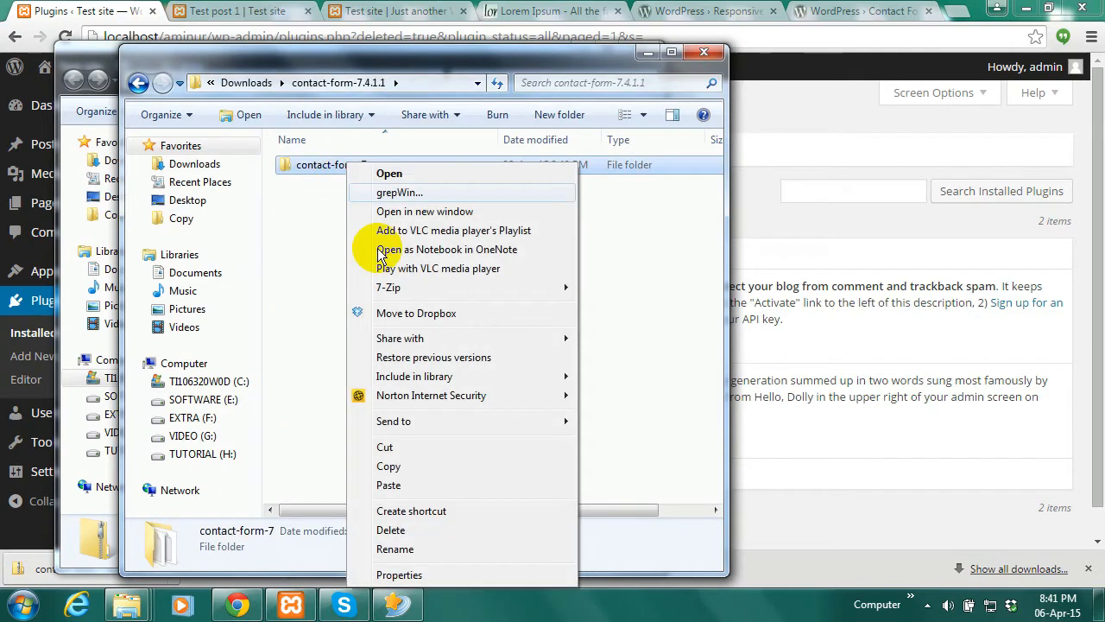
click(399, 463)
click(646, 56)
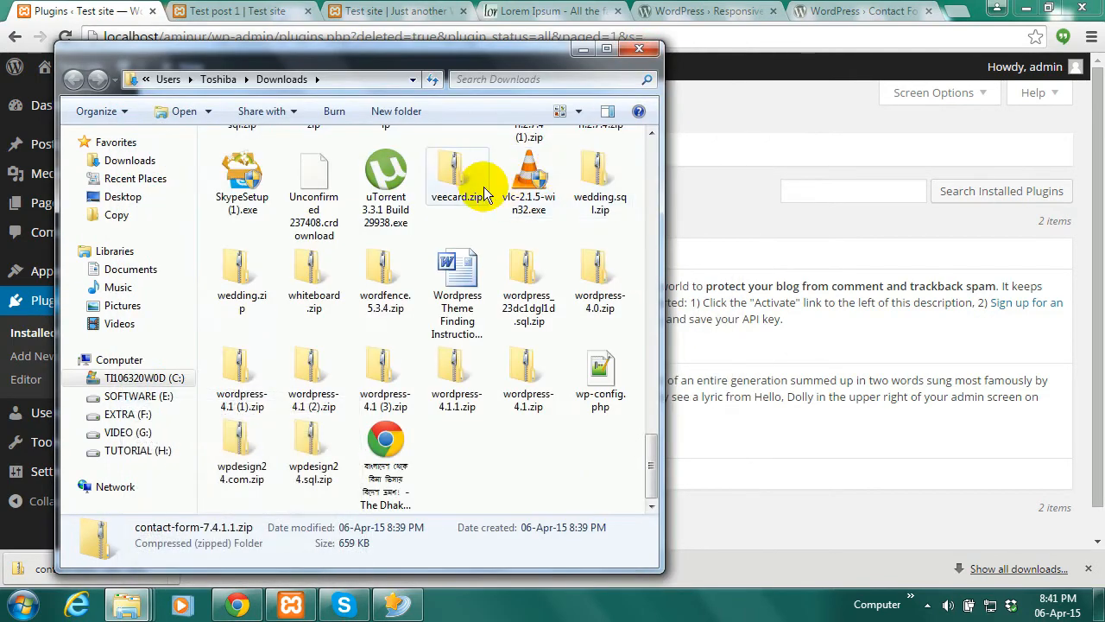
mouse_move(138, 613)
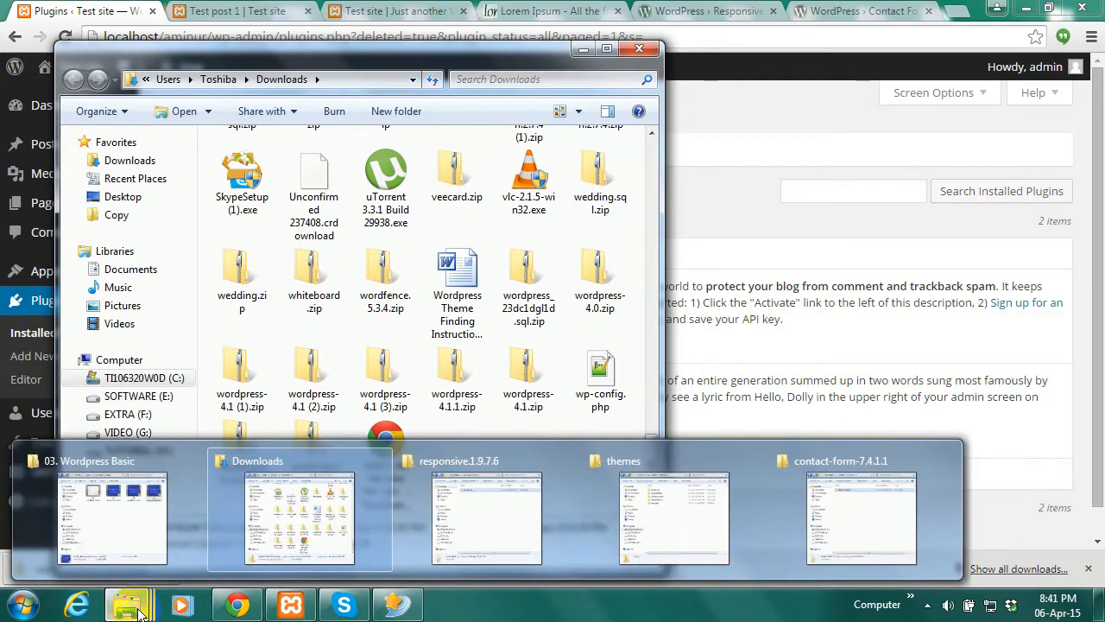
click(669, 509)
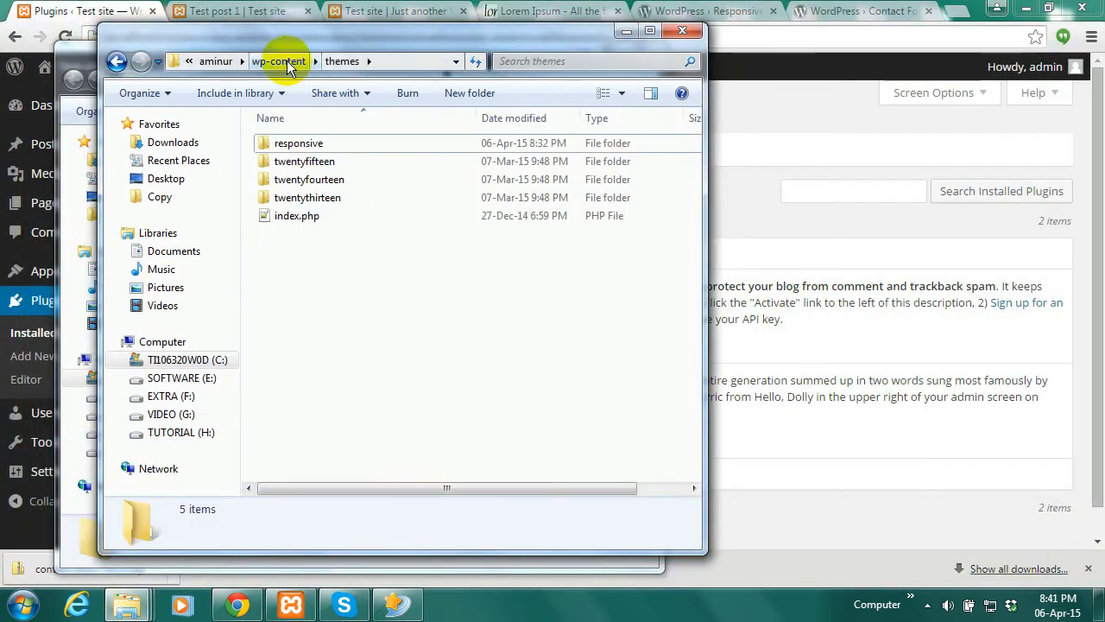
click(215, 61)
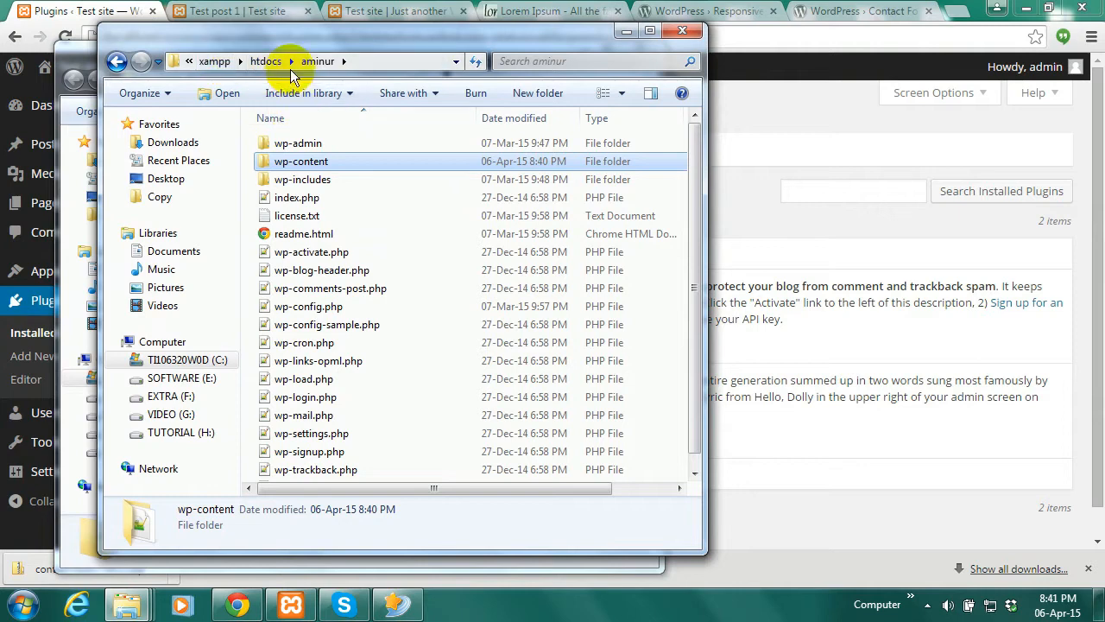
click(269, 58)
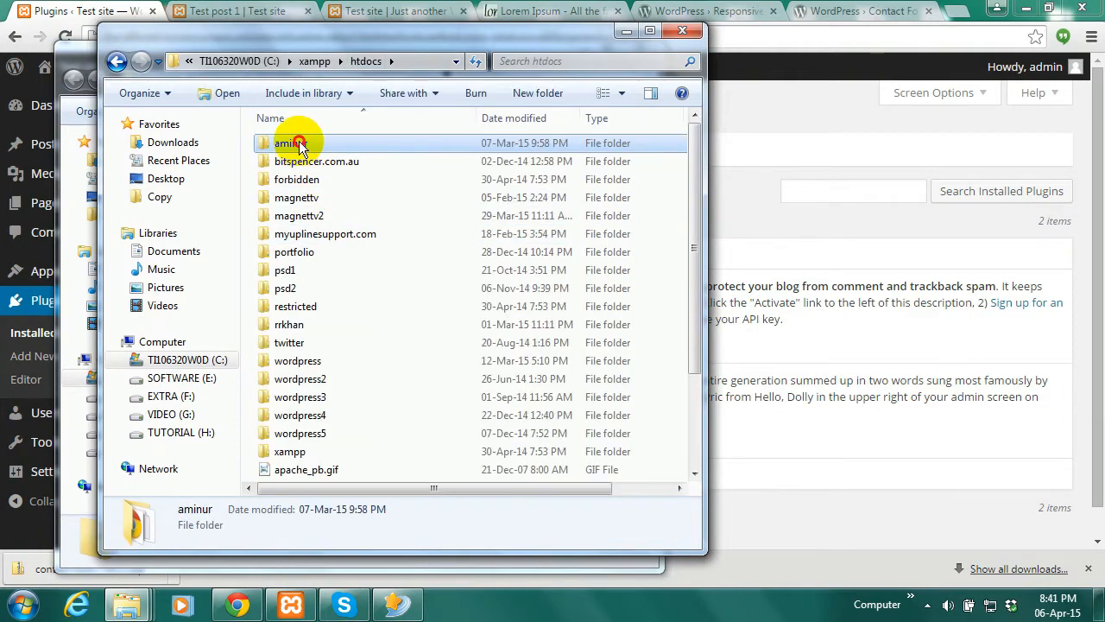
Paste contact-form-7 into htdocs\aminur\wp-content\plugins
double_click(293, 143)
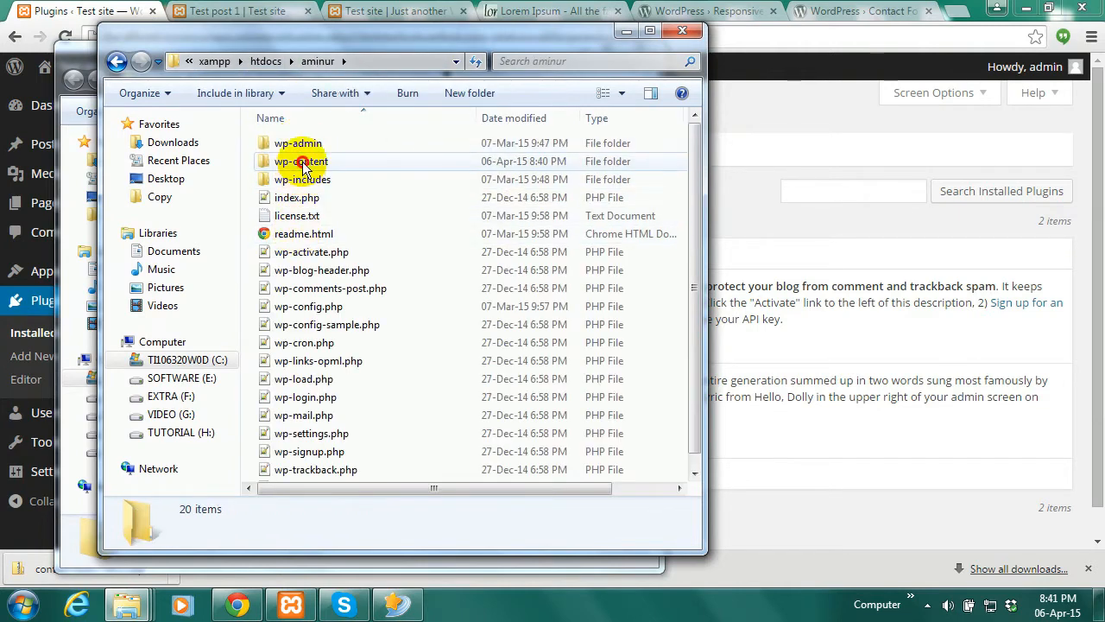
double_click(298, 161)
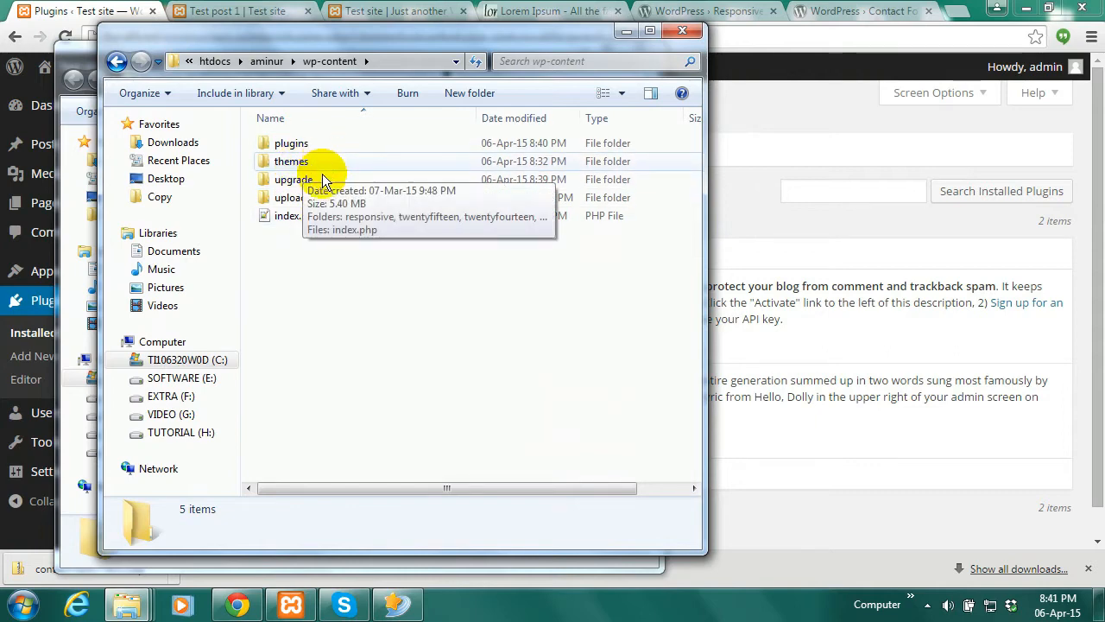
double_click(301, 143)
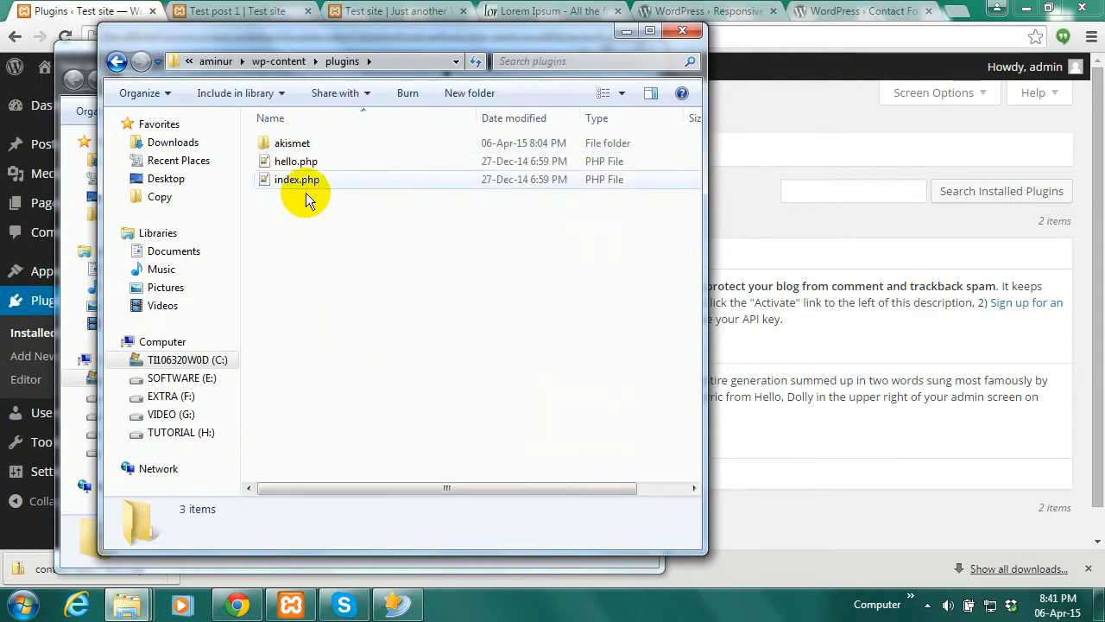
right_click(295, 232)
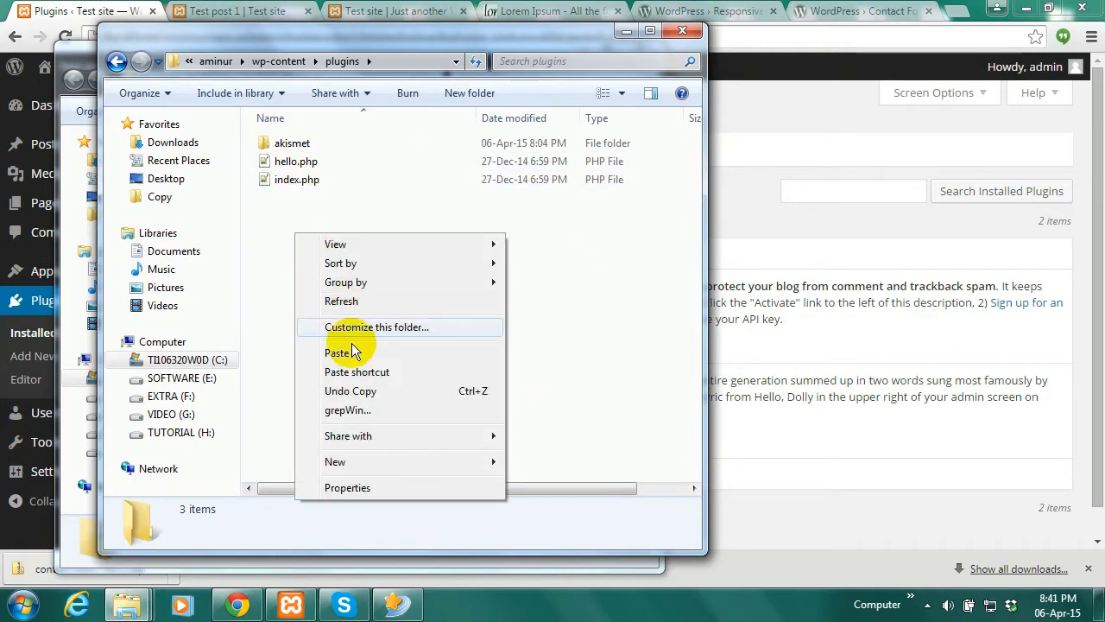
click(336, 353)
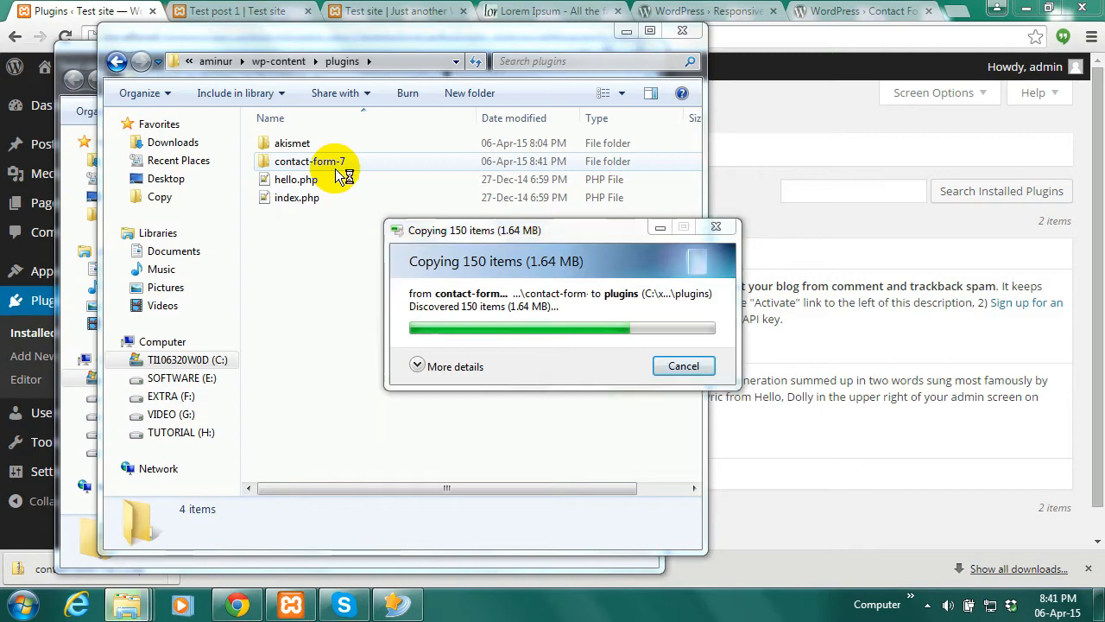
click(337, 164)
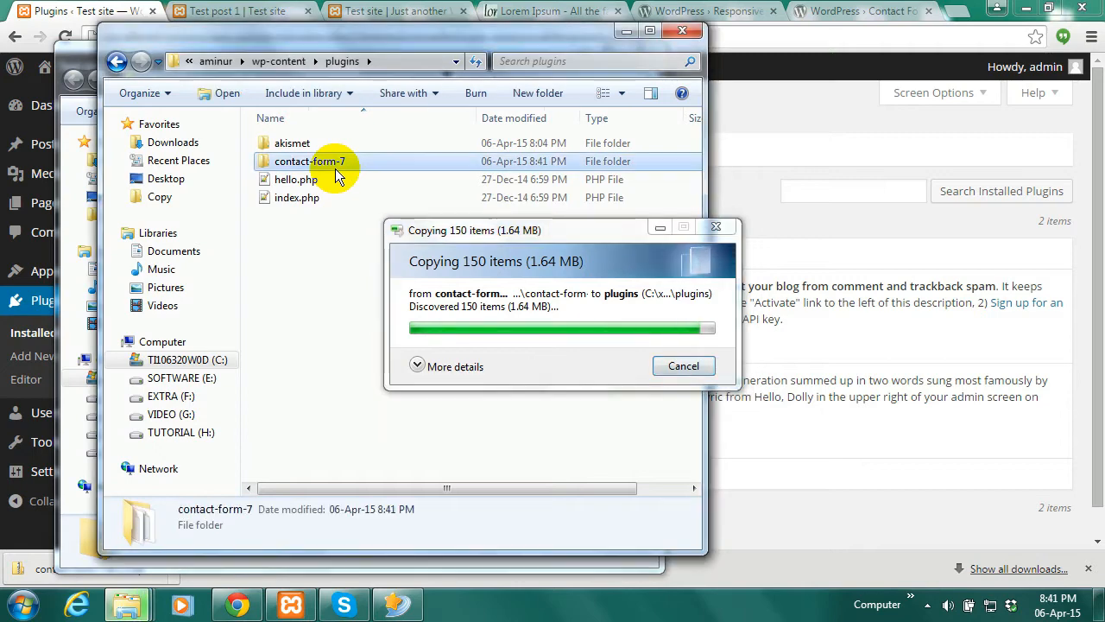
click(84, 11)
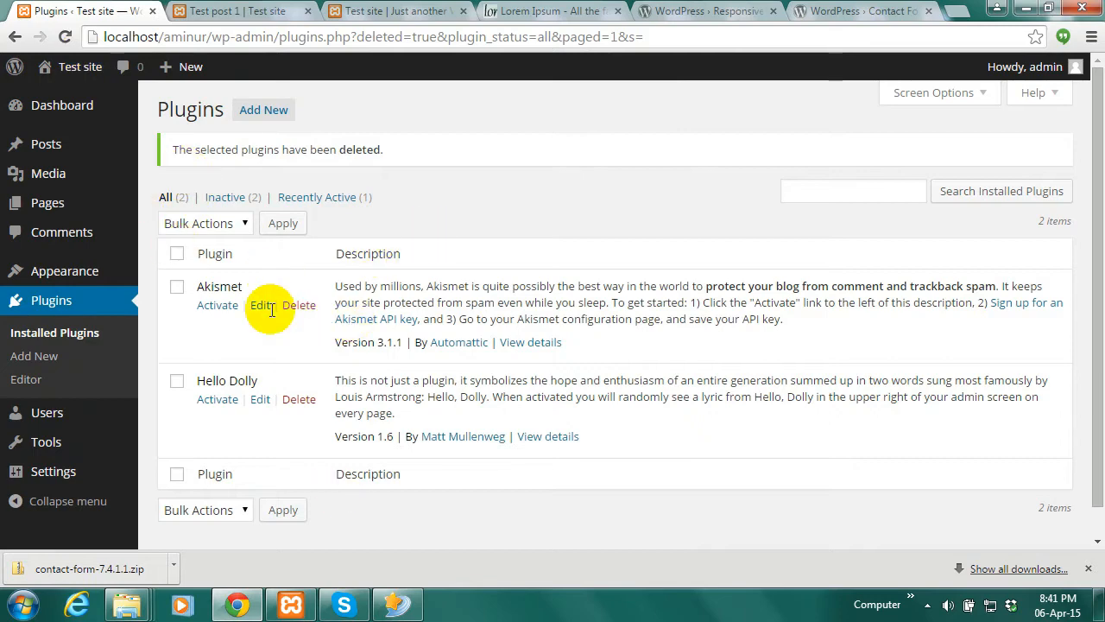
Reload the Plugins list and activate the manually copied Contact Form 7 plugin
click(64, 36)
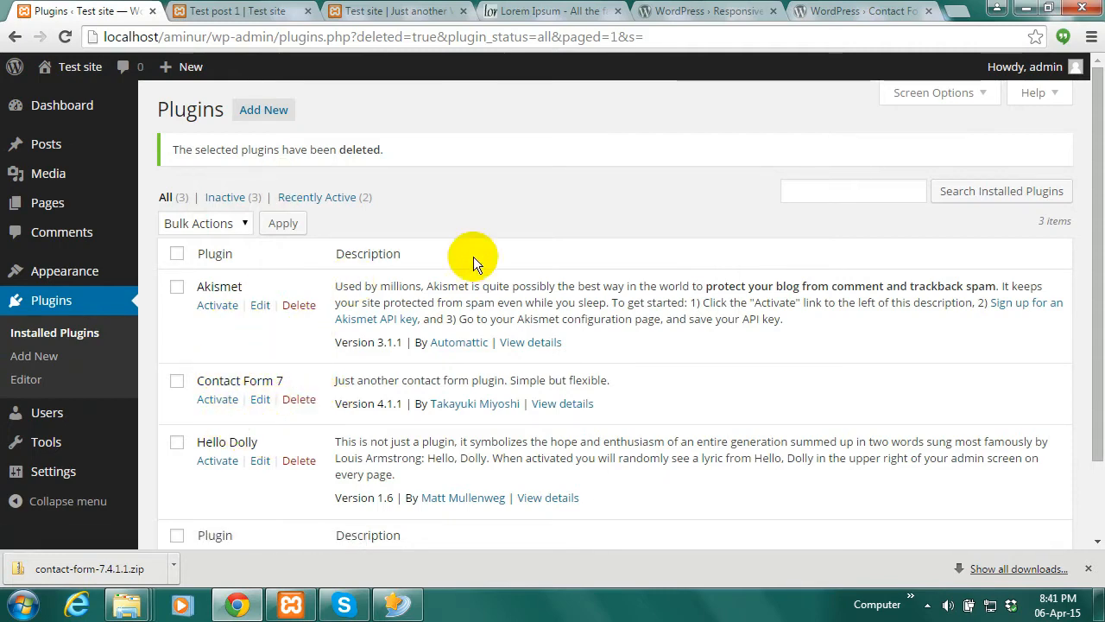
click(220, 401)
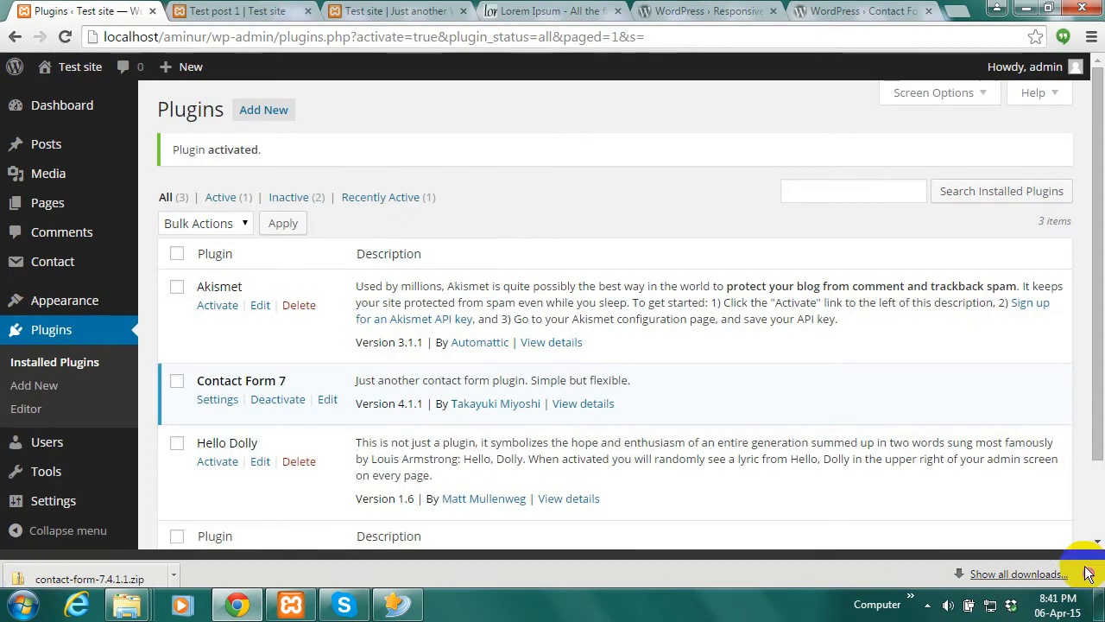
click(1089, 569)
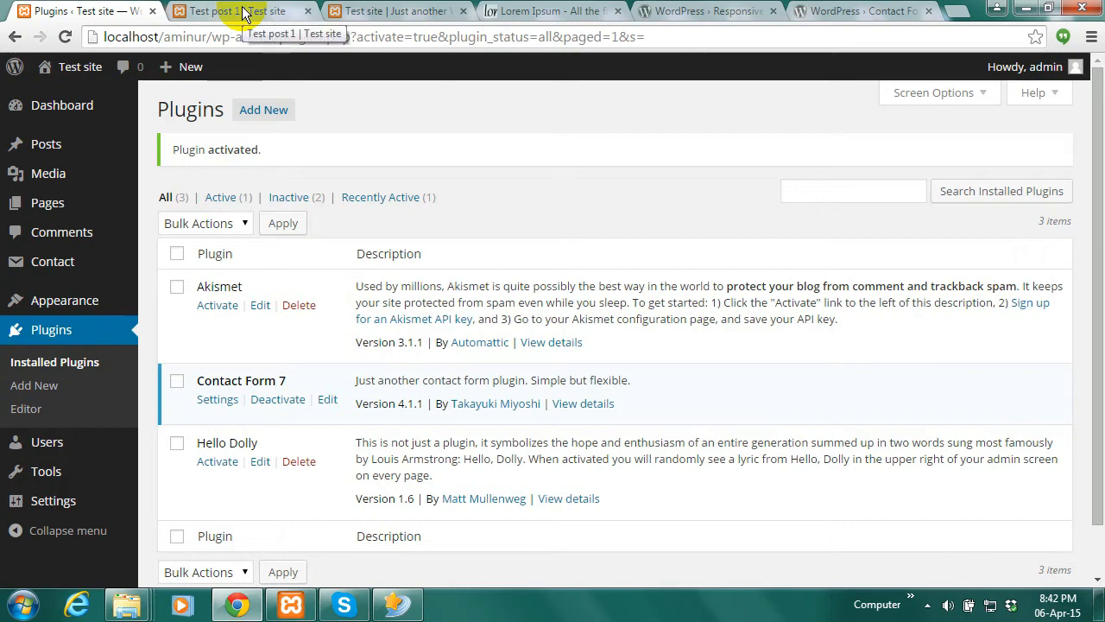
click(69, 304)
mouse_move(69, 308)
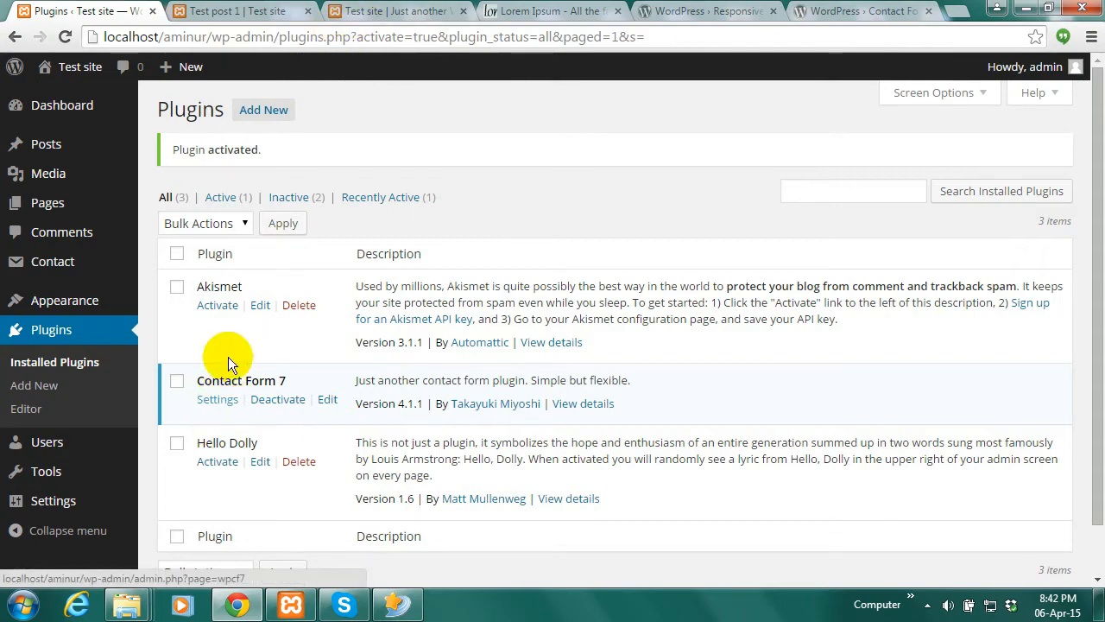
click(446, 8)
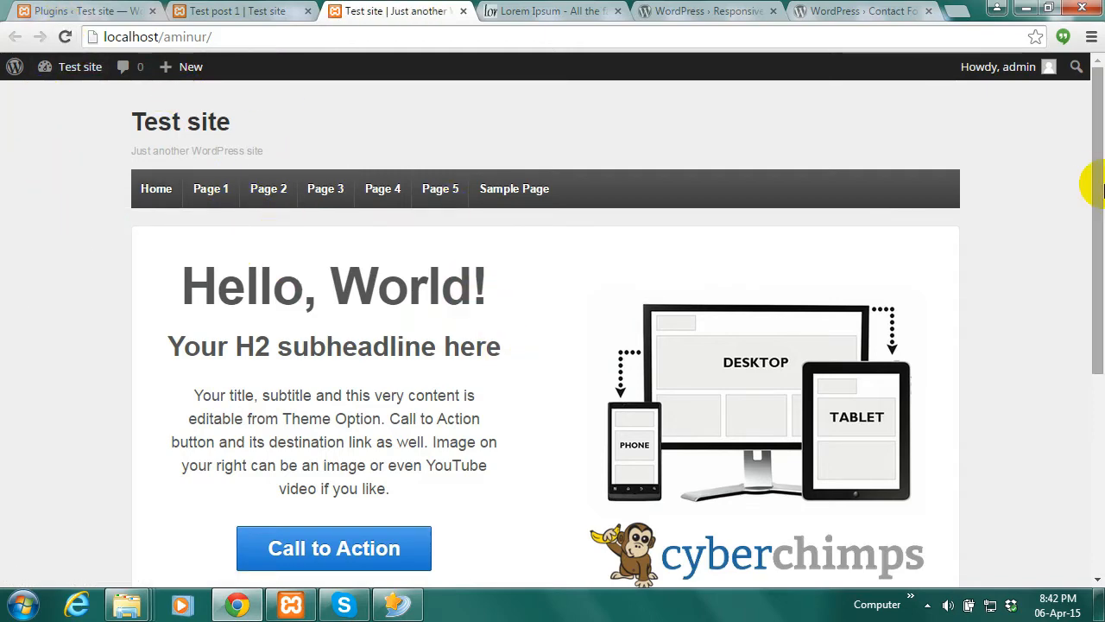
Activate the Twenty Fourteen theme from Appearance > Themes
drag(1088, 267, 1079, 103)
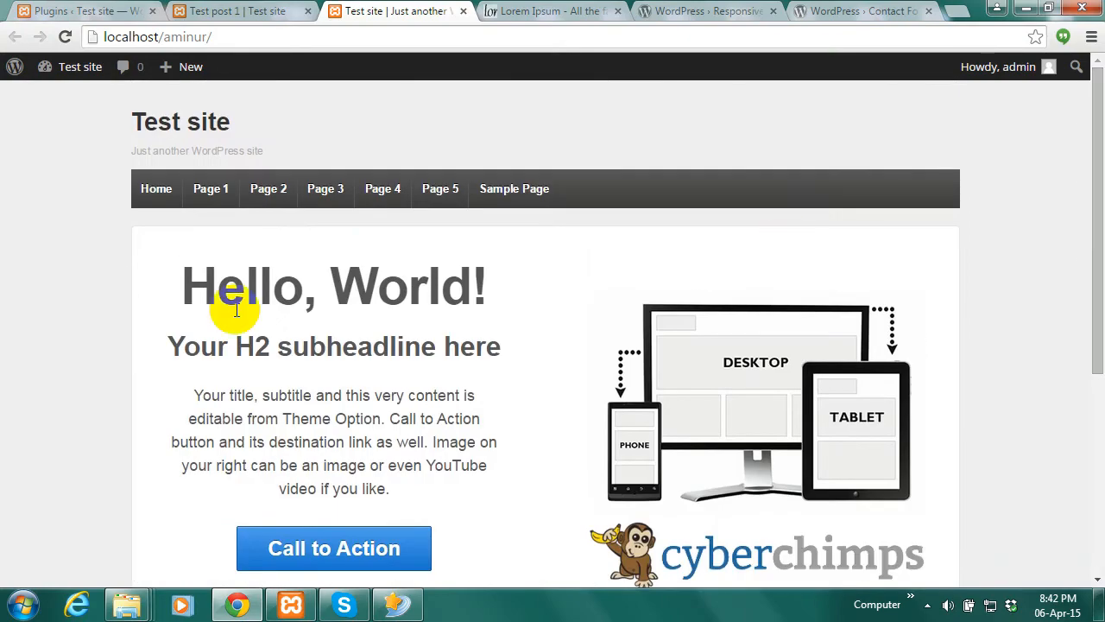
mouse_move(1097, 234)
mouse_down()
mouse_move(1085, 424)
mouse_move(1087, 234)
mouse_up()
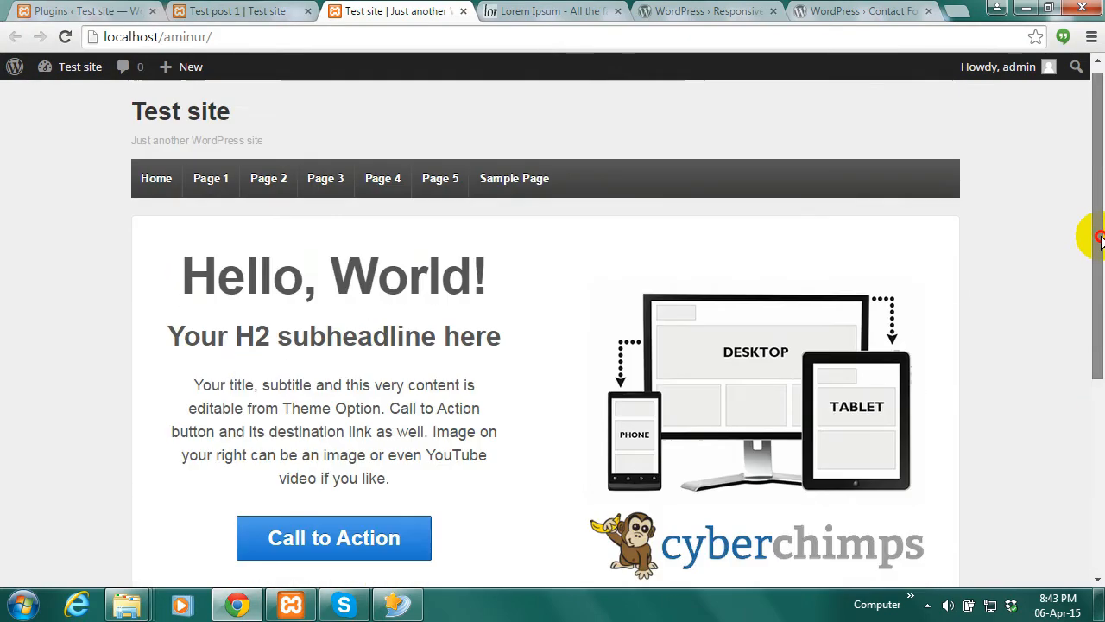
click(129, 9)
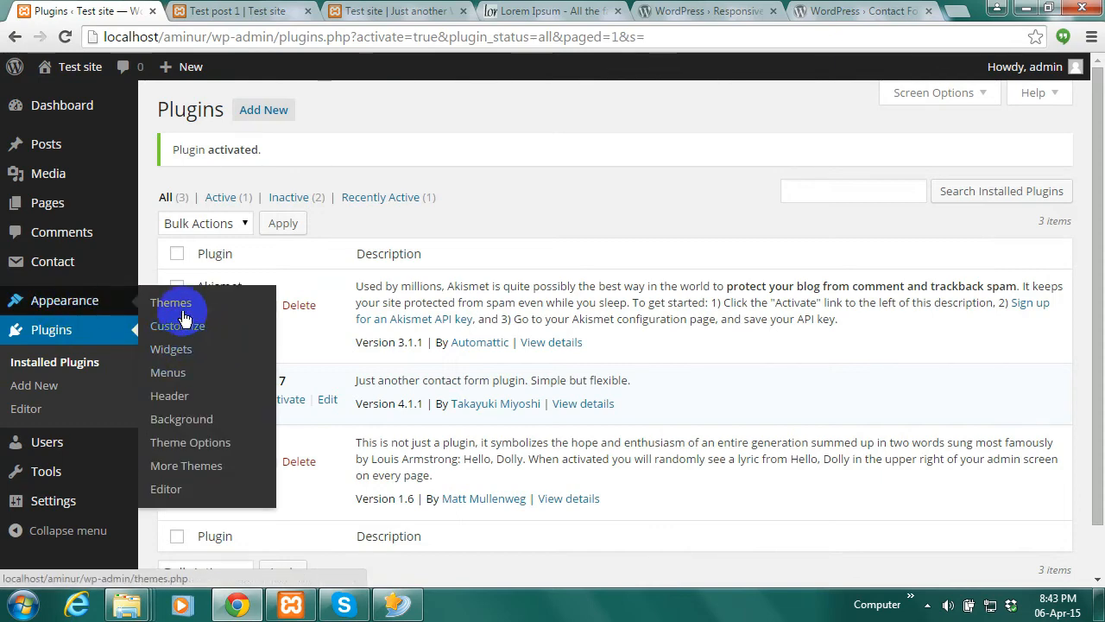
click(183, 307)
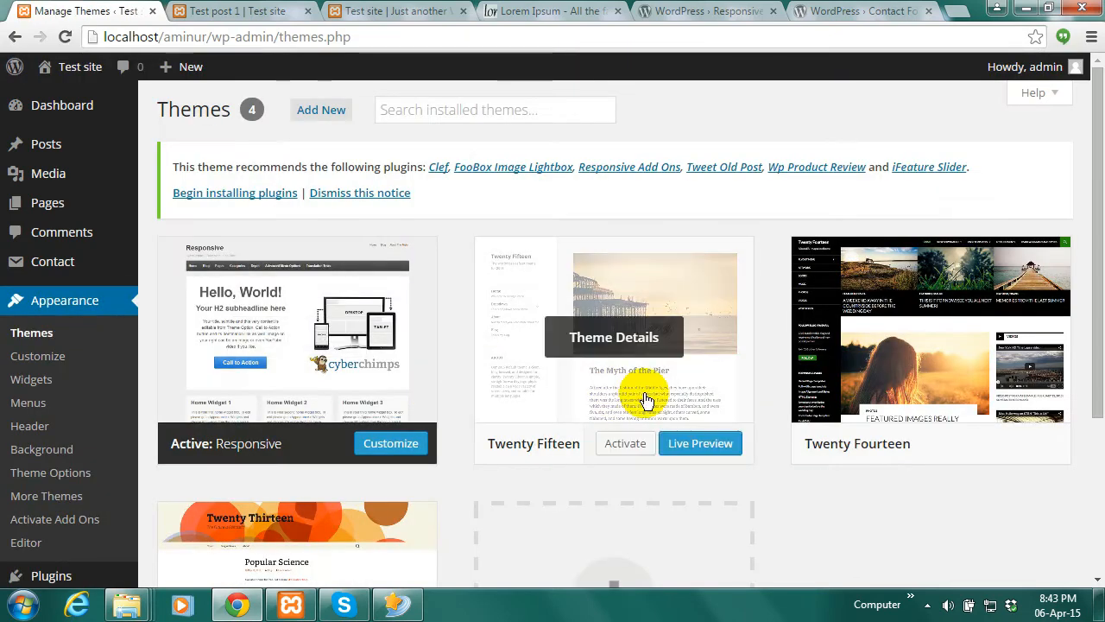
mouse_move(918, 400)
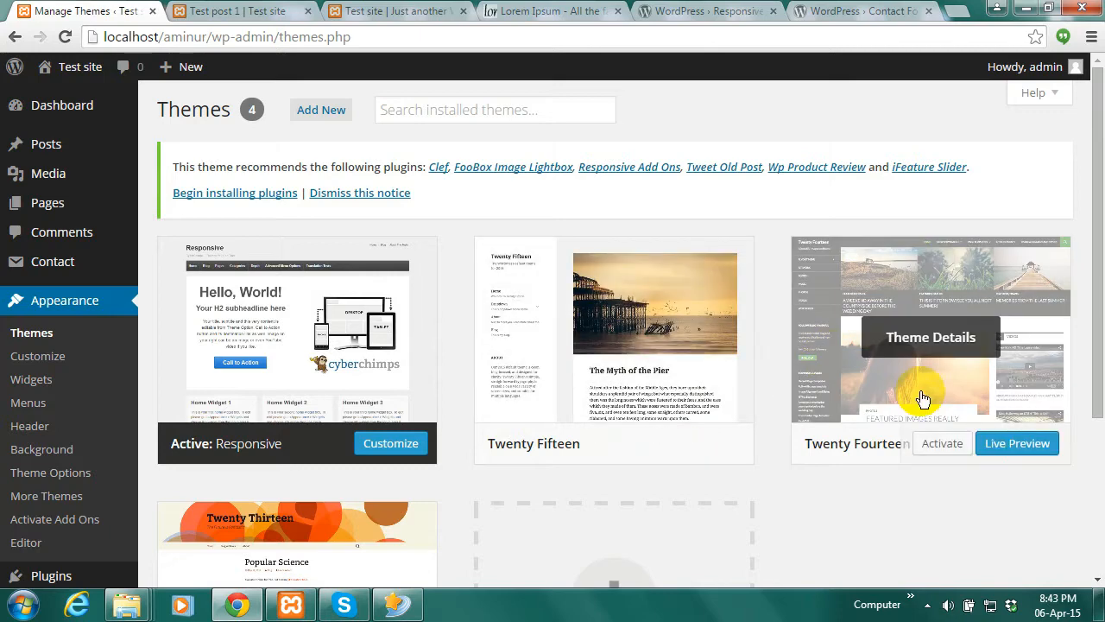
click(941, 446)
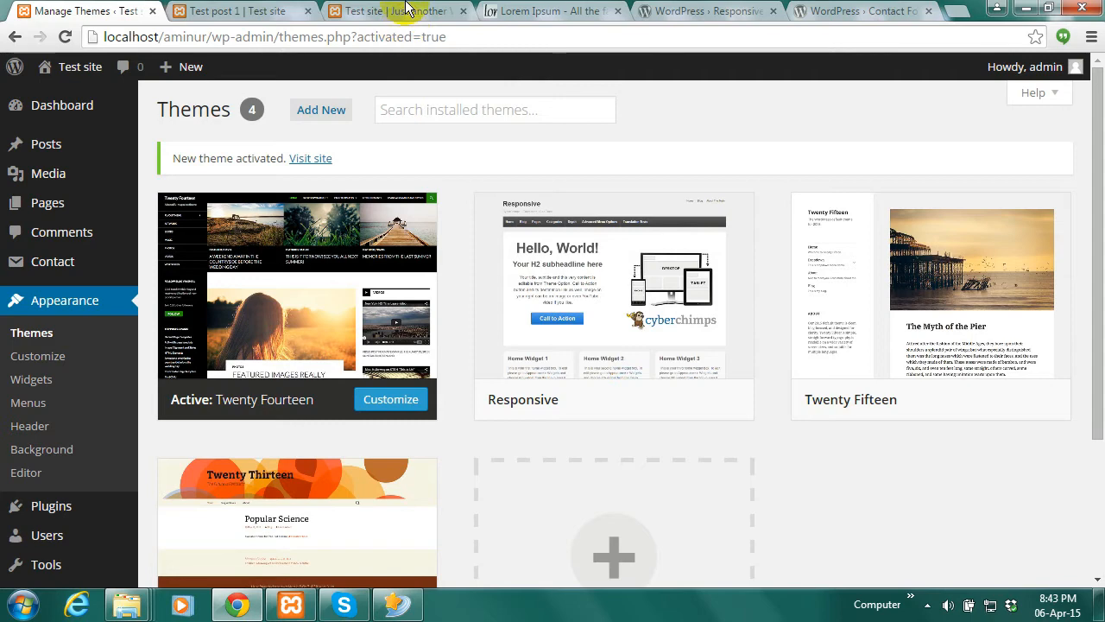
Reload the Test site front page to see the Twenty Fourteen layout
click(406, 10)
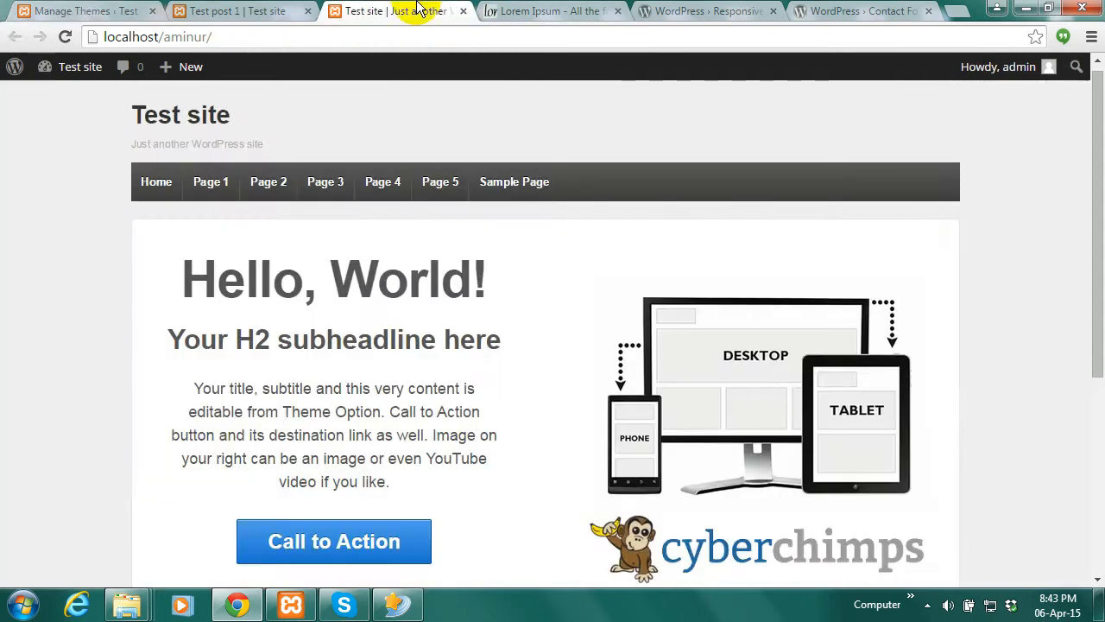
click(65, 39)
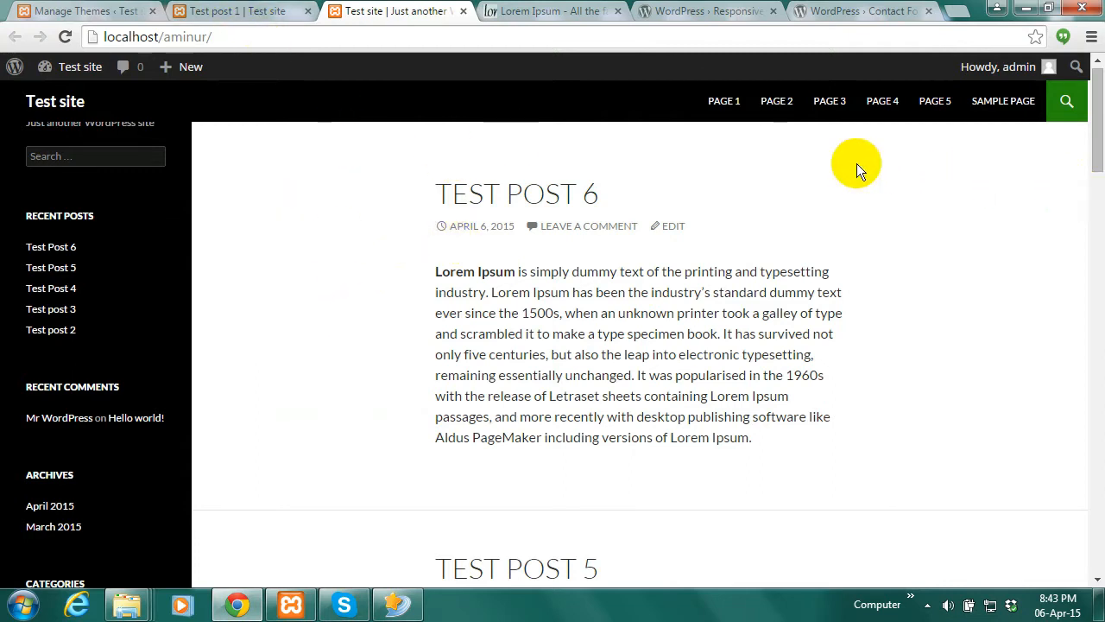
click(93, 14)
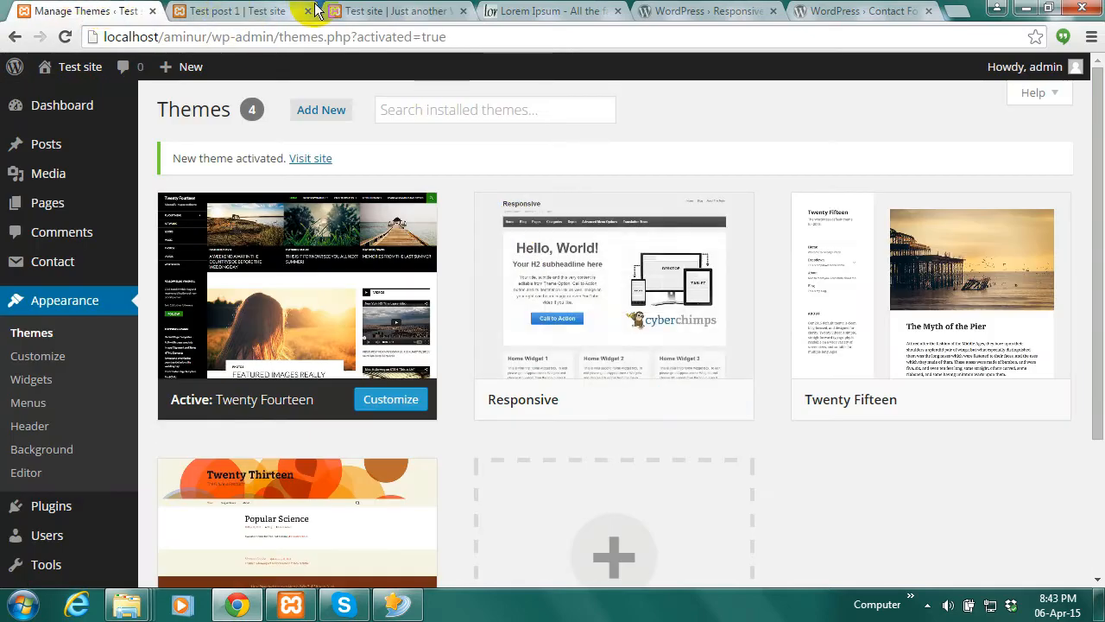
click(395, 11)
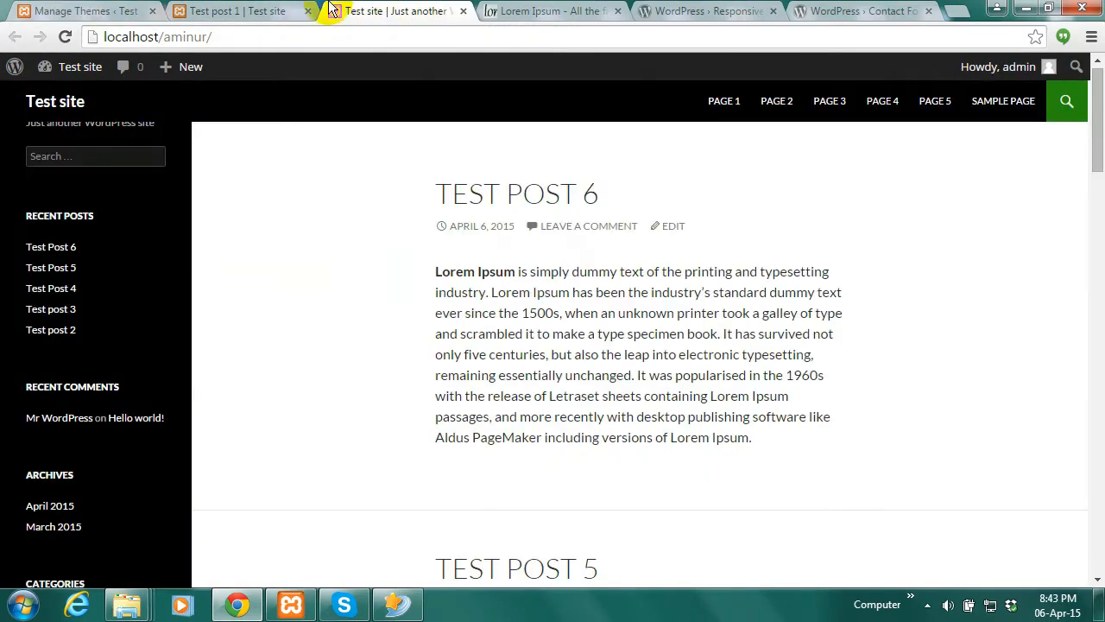
click(728, 106)
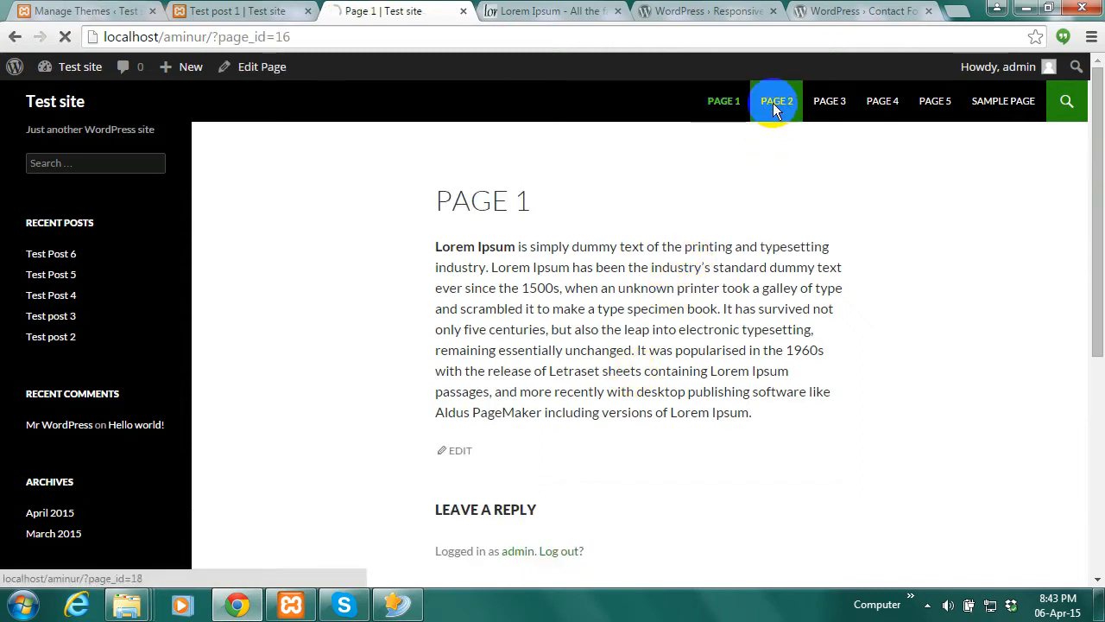
click(838, 105)
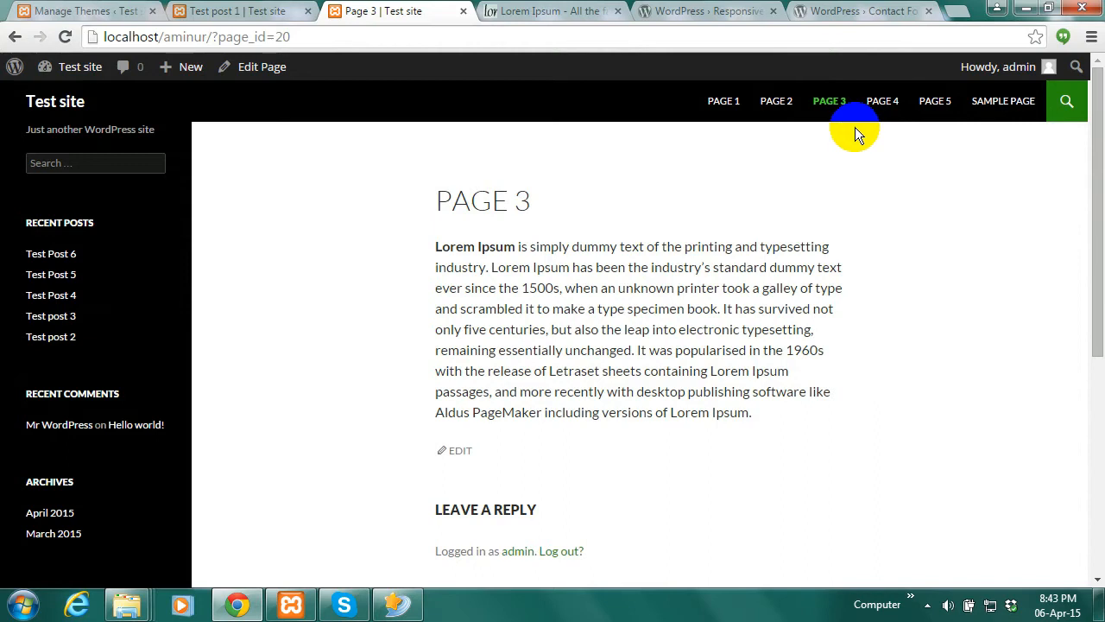
click(874, 100)
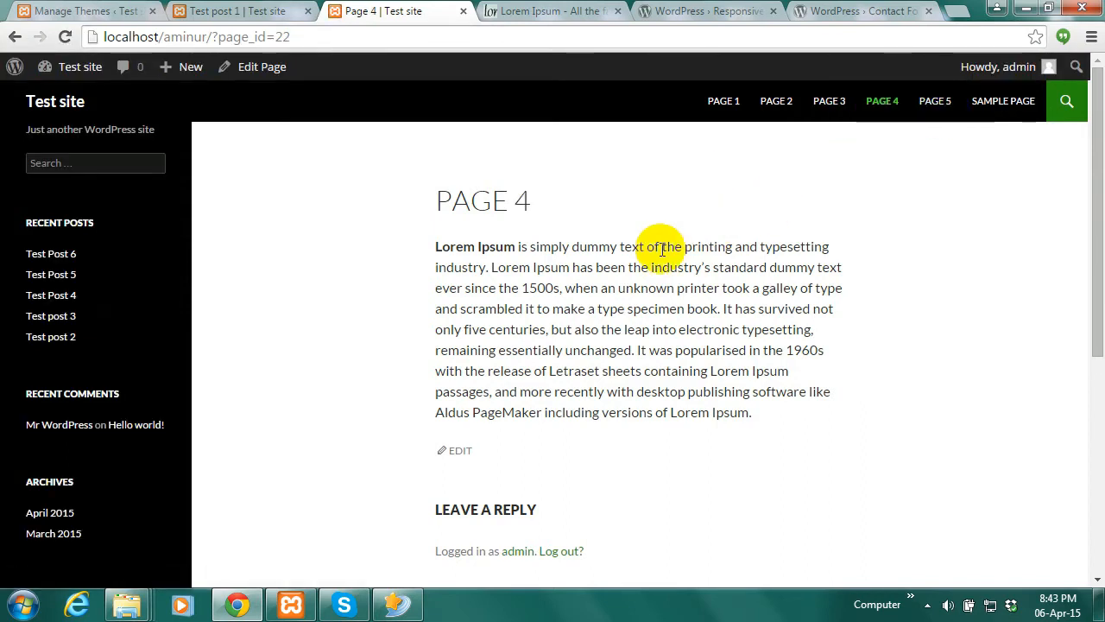
click(162, 99)
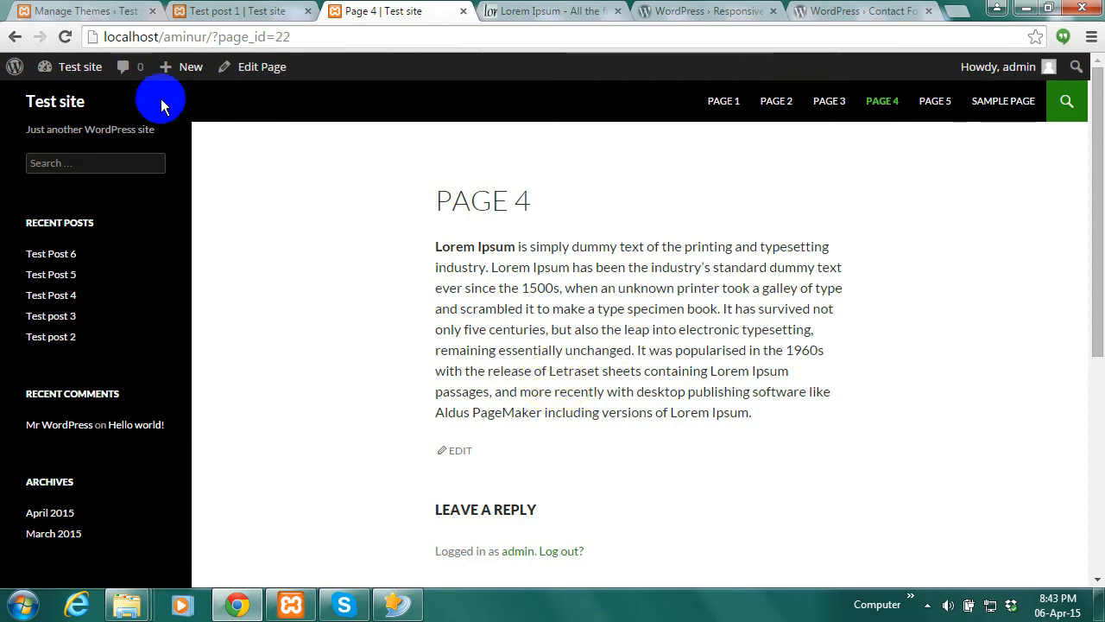
click(76, 11)
click(392, 11)
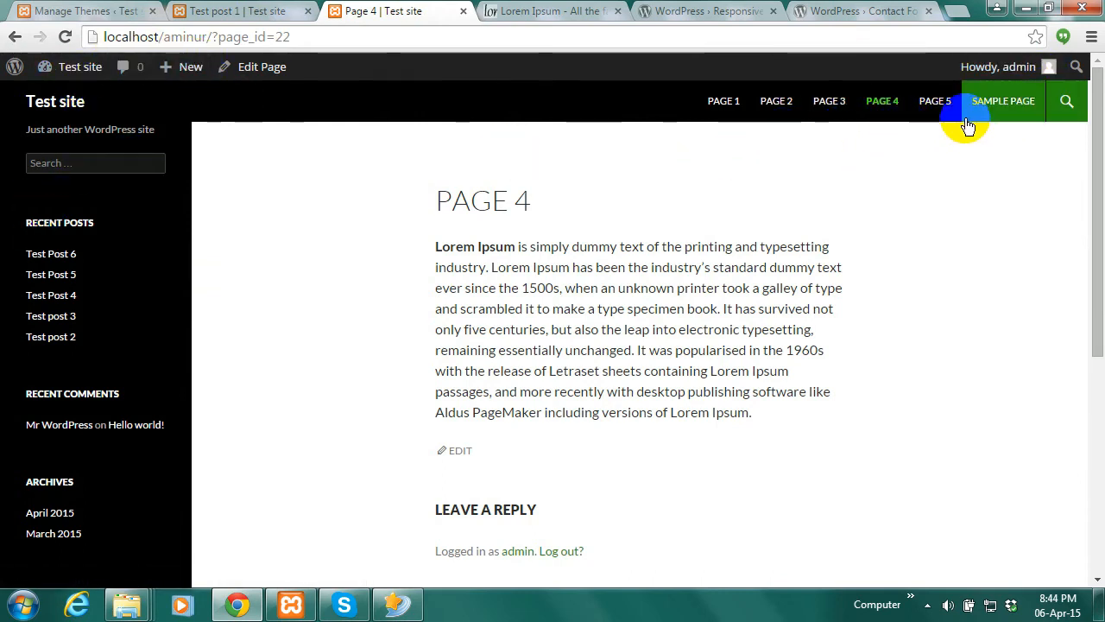
click(86, 10)
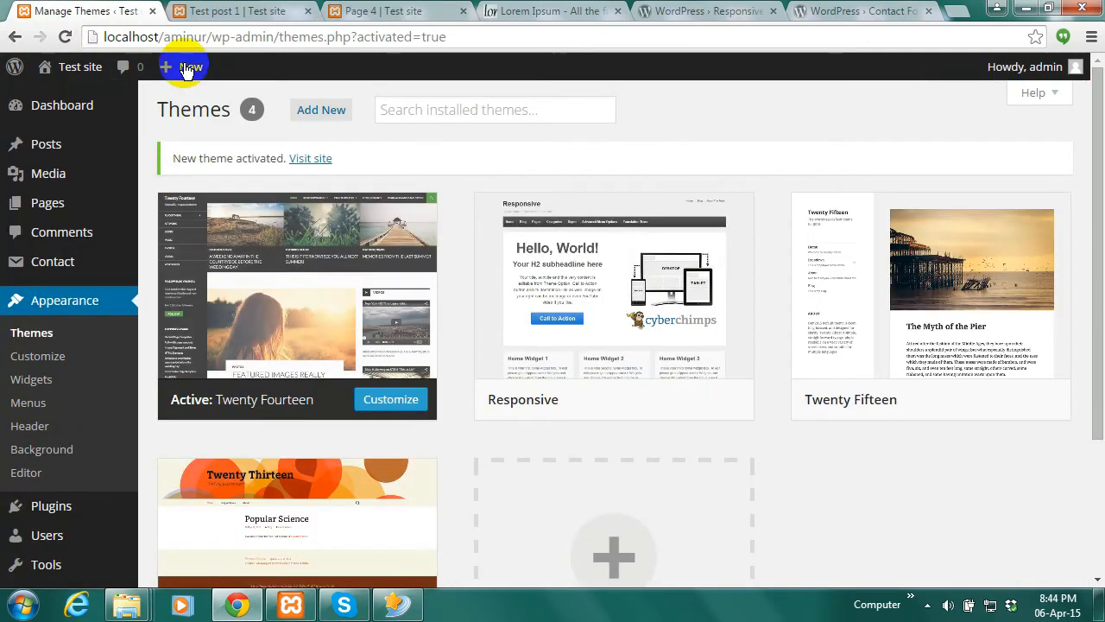
Go to Contact > Contact Forms to see Contact form 1 and its shortcode
mouse_move(52, 516)
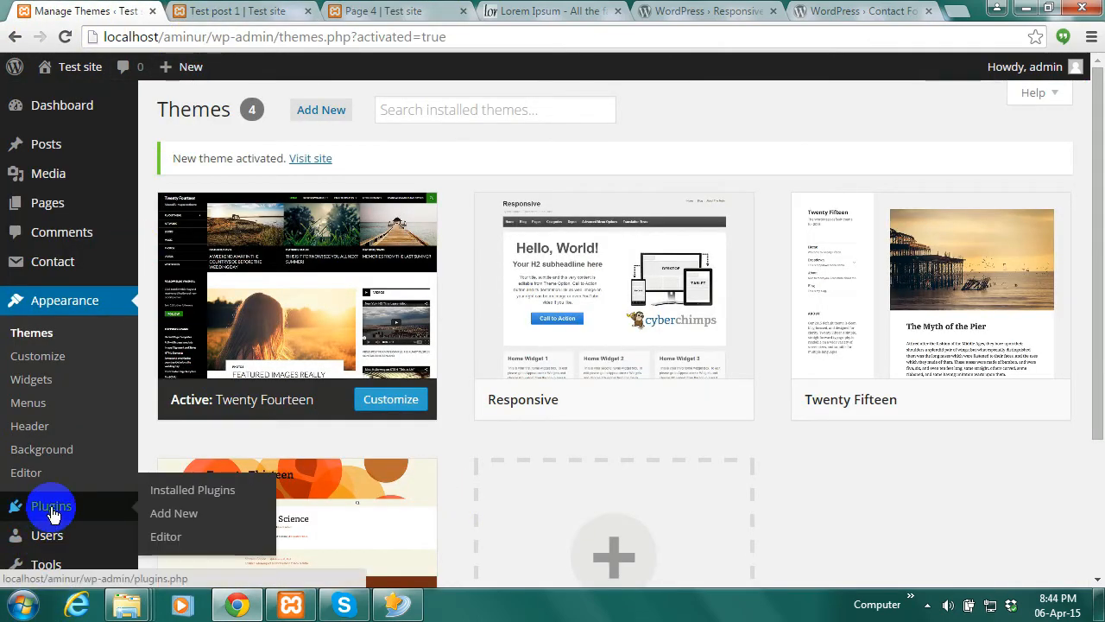
click(62, 514)
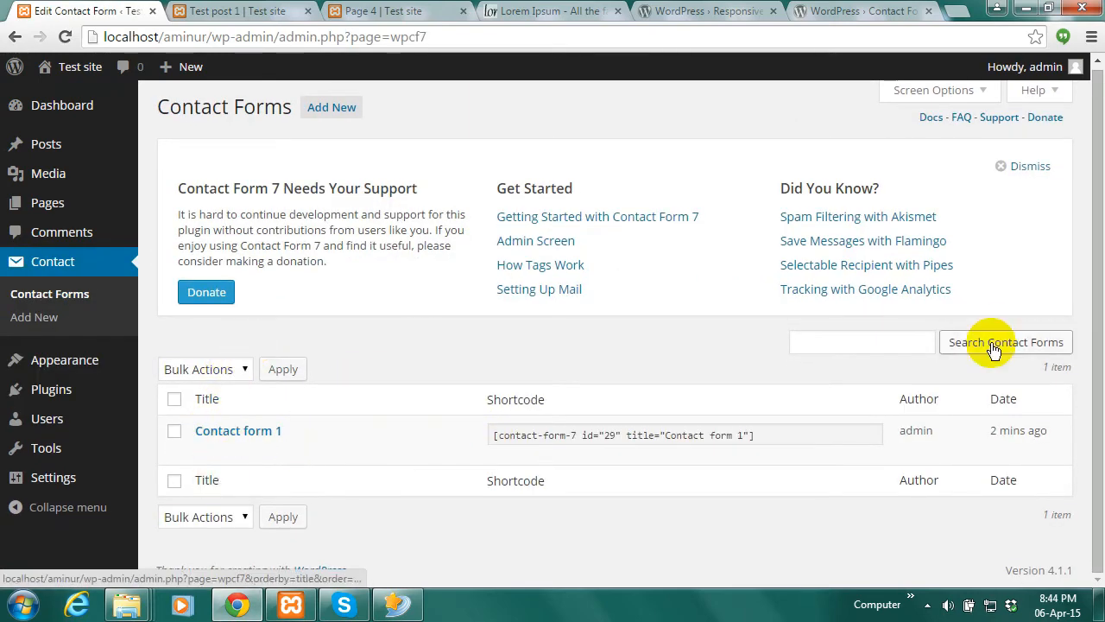
mouse_move(228, 450)
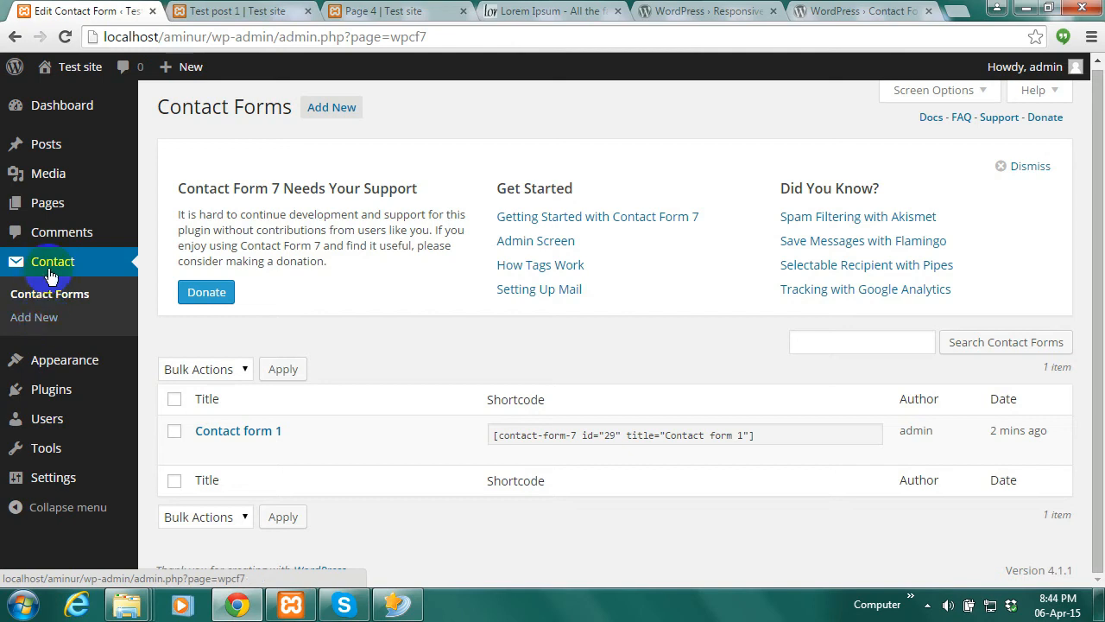
click(32, 319)
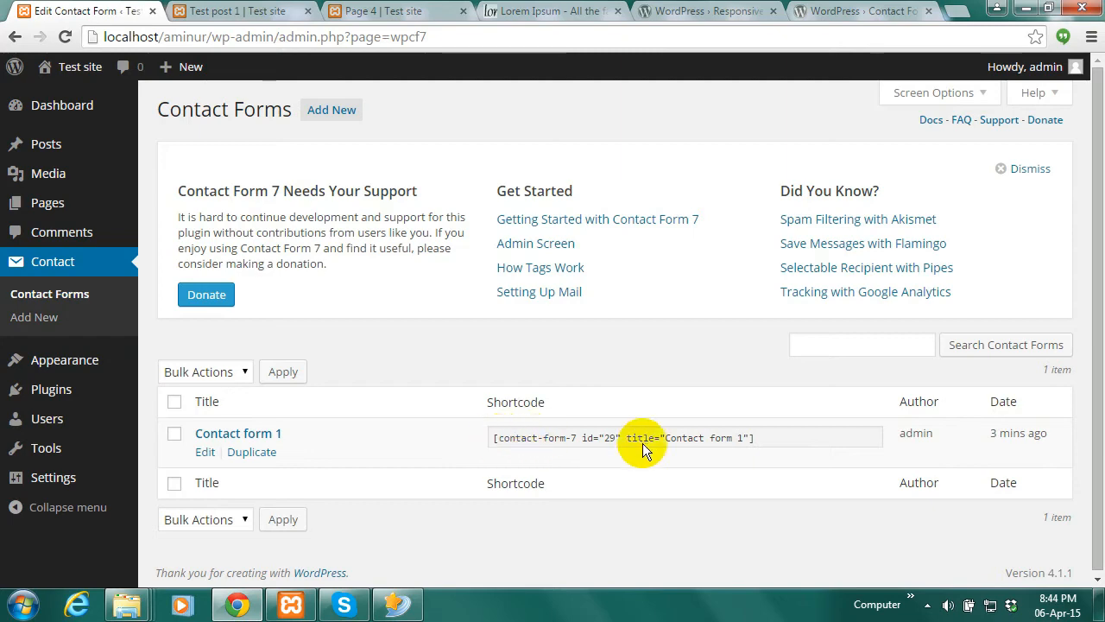
Close the Contact Form 7 plugin, Responsive theme and Lorem Ipsum browser tabs
click(882, 9)
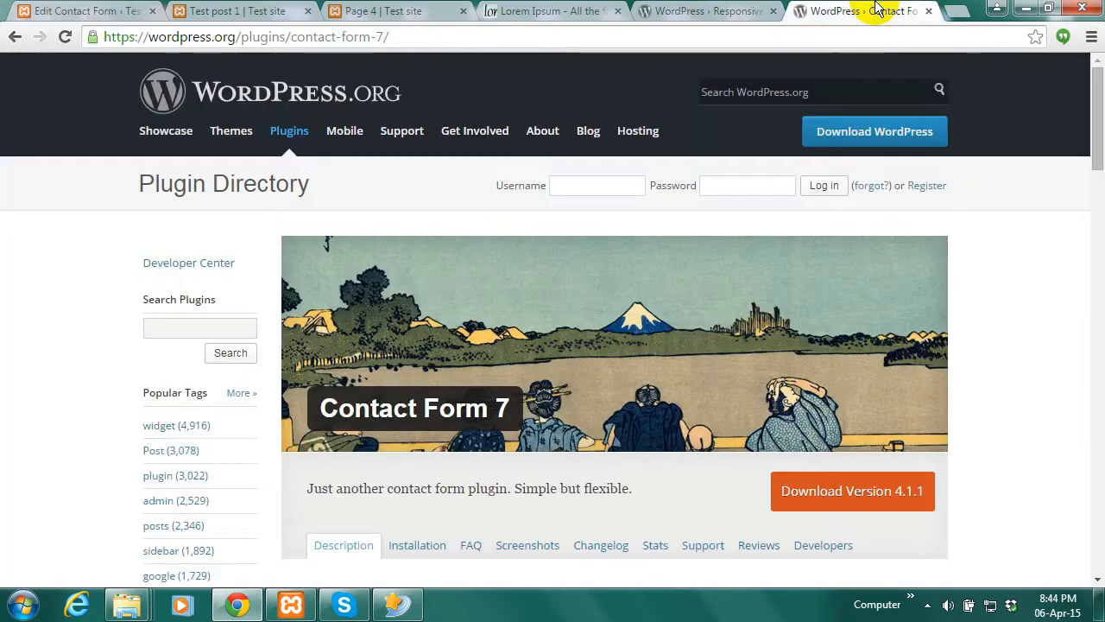
click(925, 11)
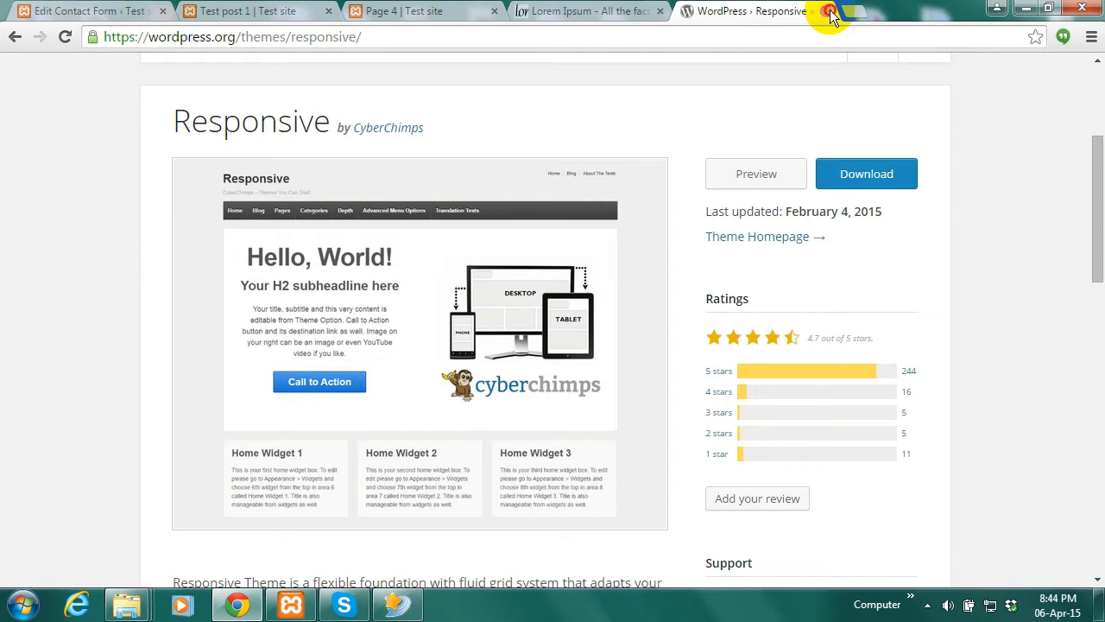
click(569, 9)
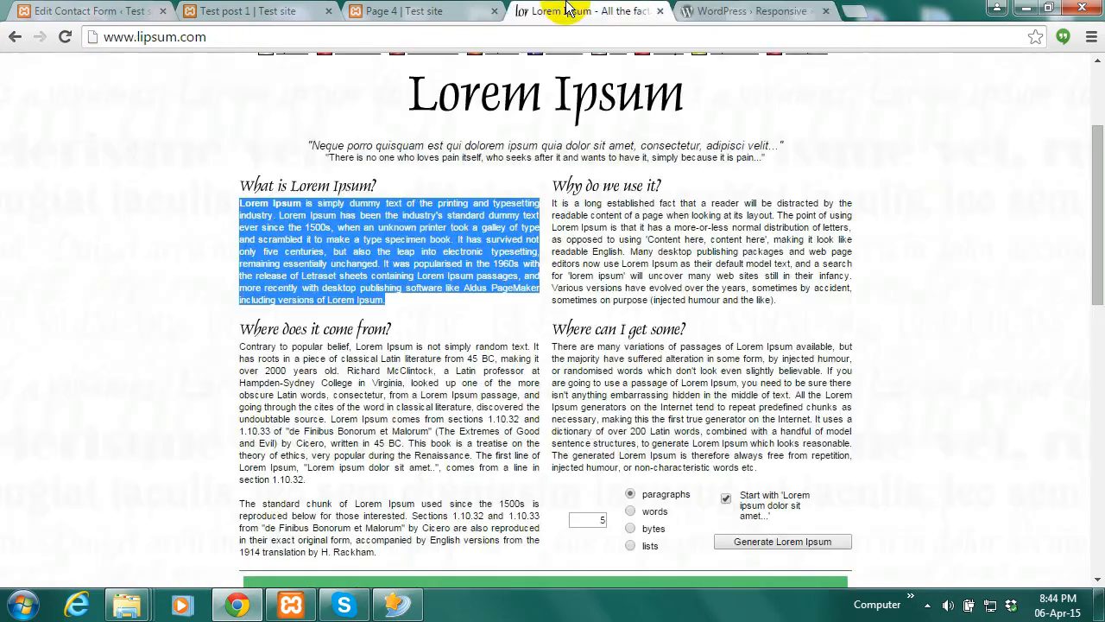
click(751, 11)
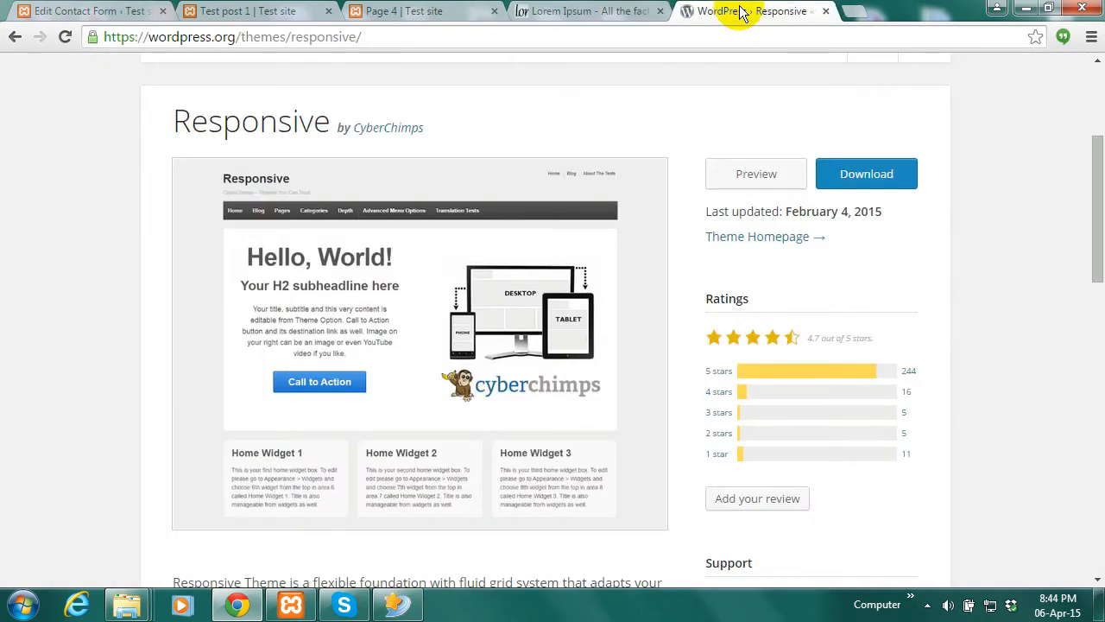
click(826, 12)
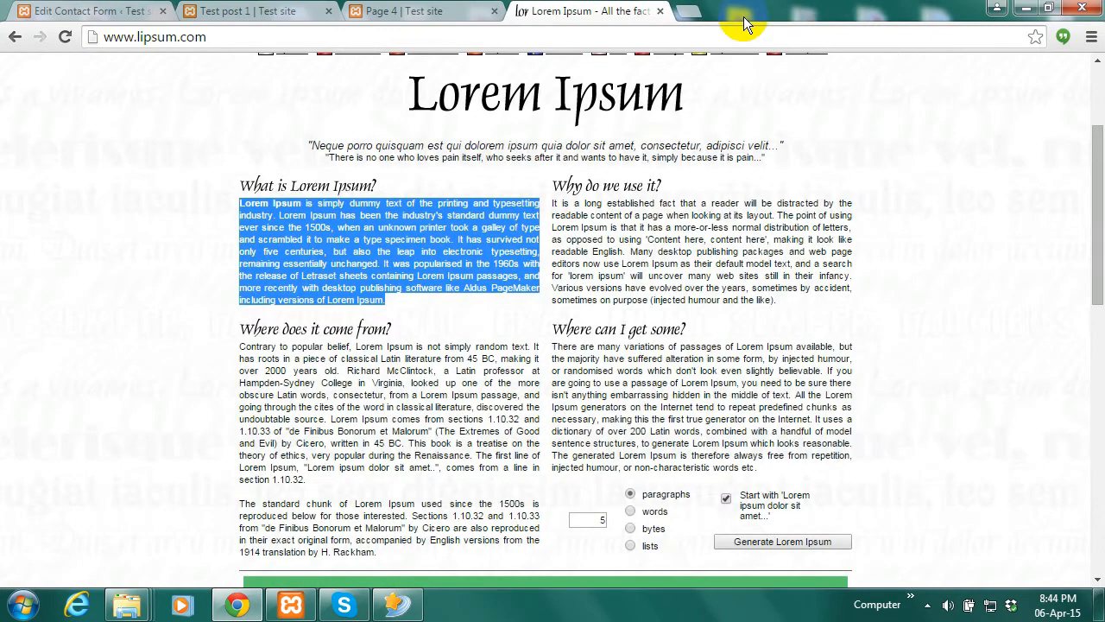
click(665, 12)
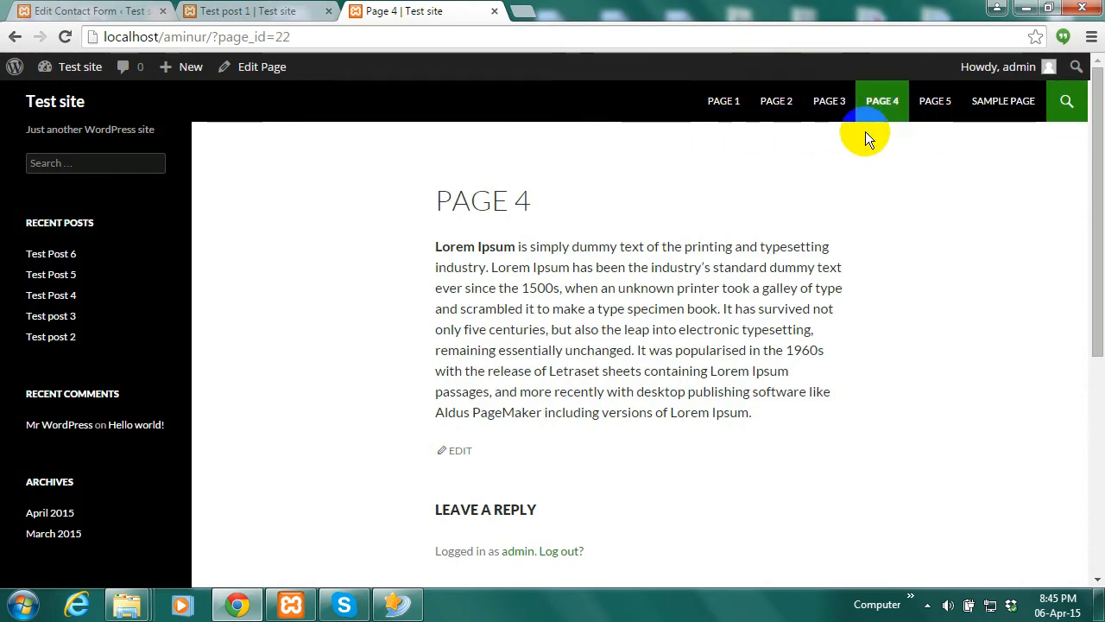
click(263, 10)
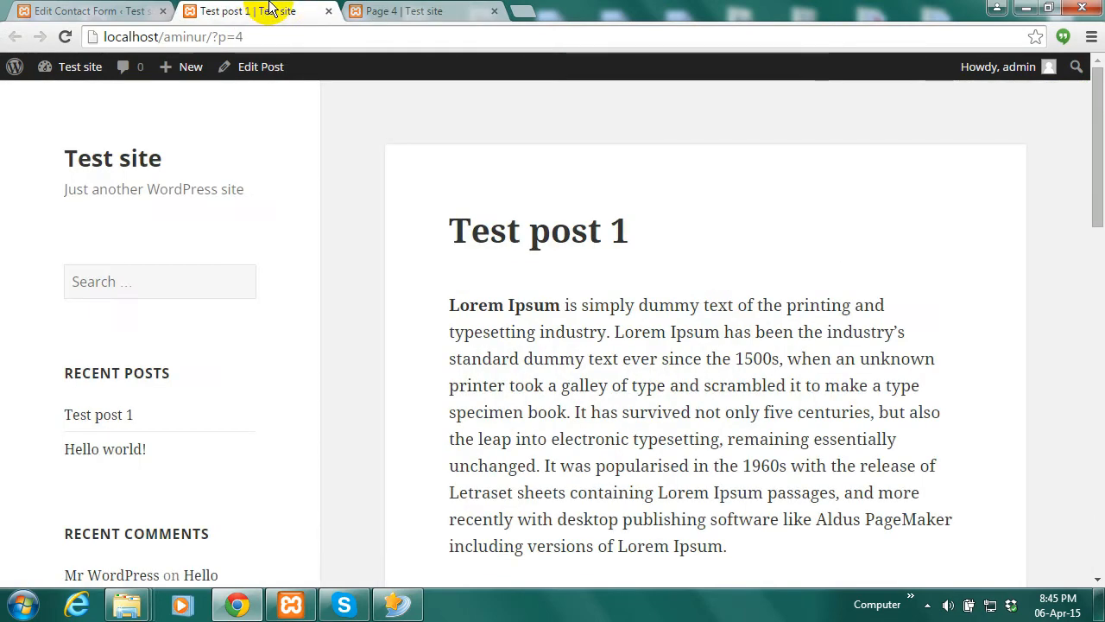
click(428, 11)
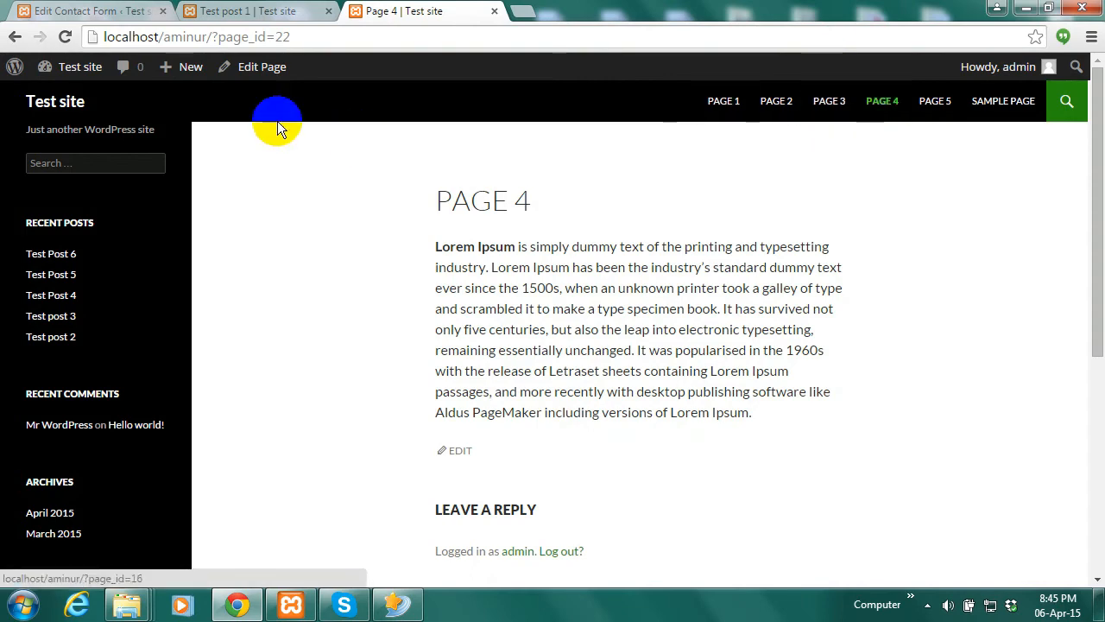
click(101, 11)
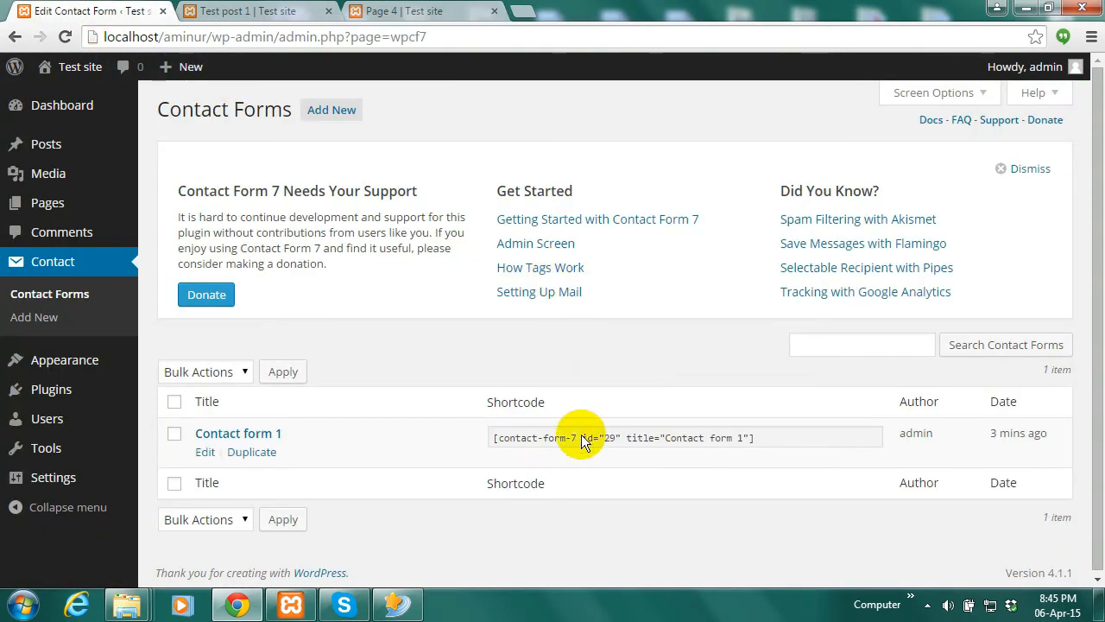
Copy the [contact-form-7 id="29" title="Contact form 1"] shortcode and reload the front-end Page 4
click(748, 437)
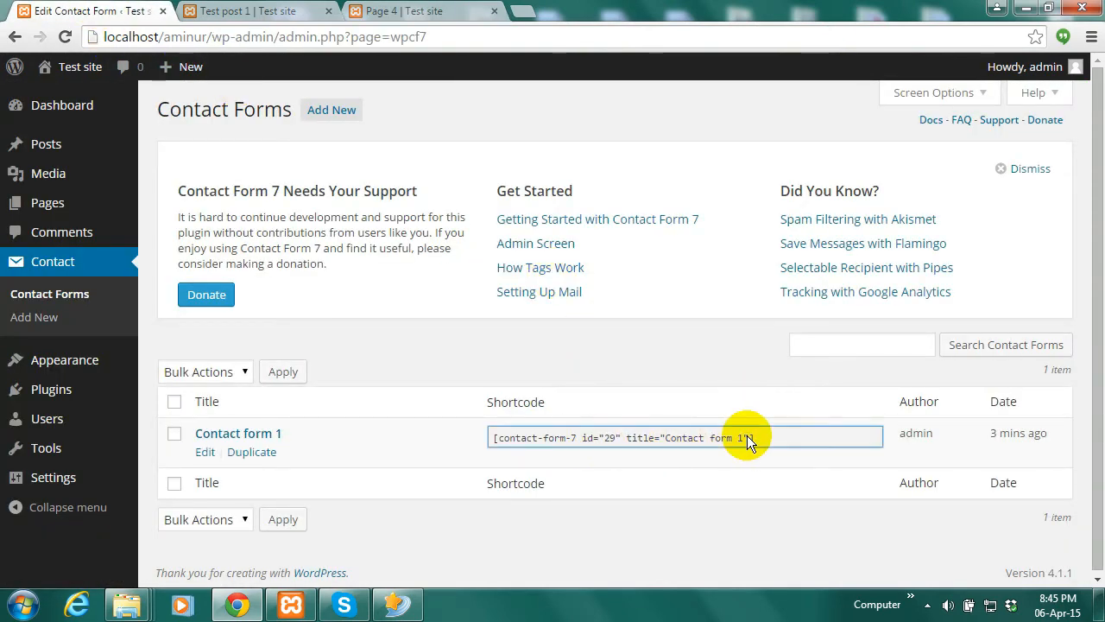
drag(756, 437, 488, 442)
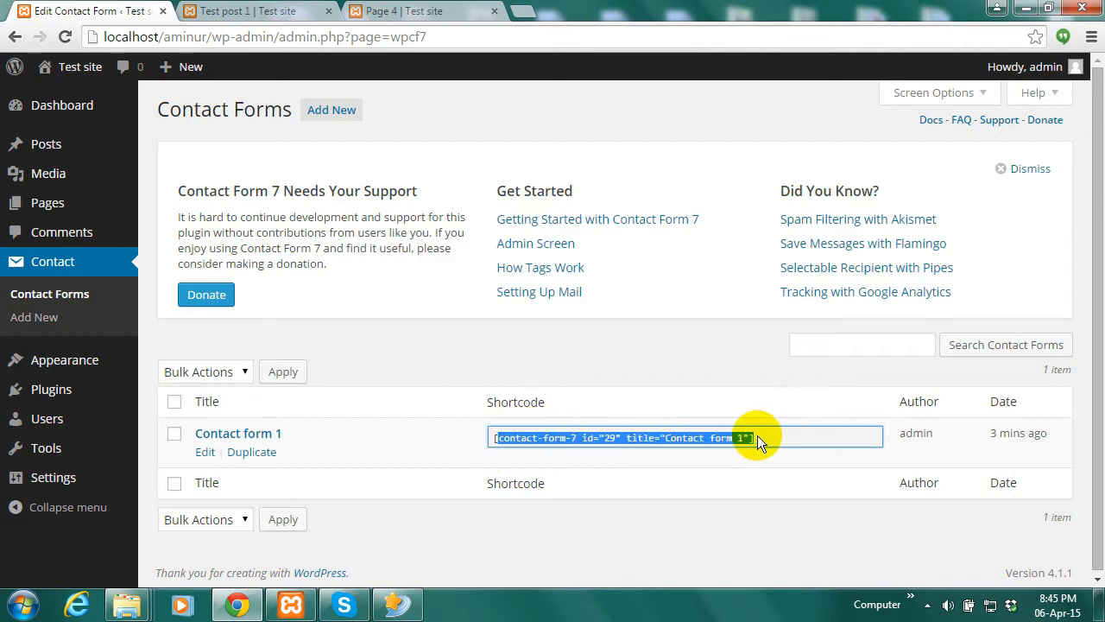
click(712, 435)
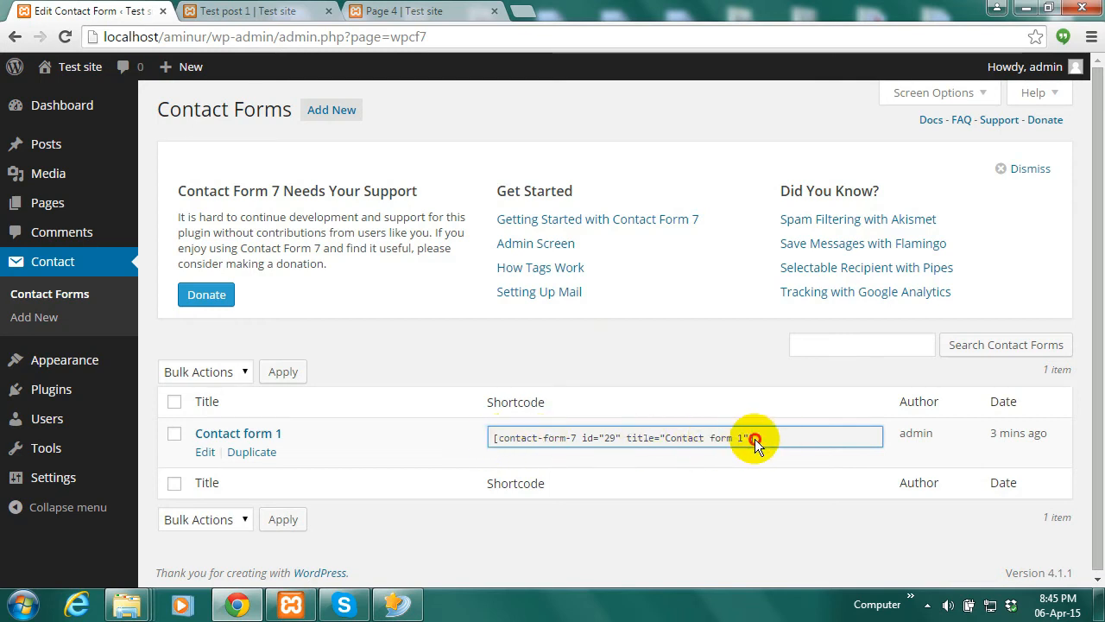
drag(754, 439, 492, 442)
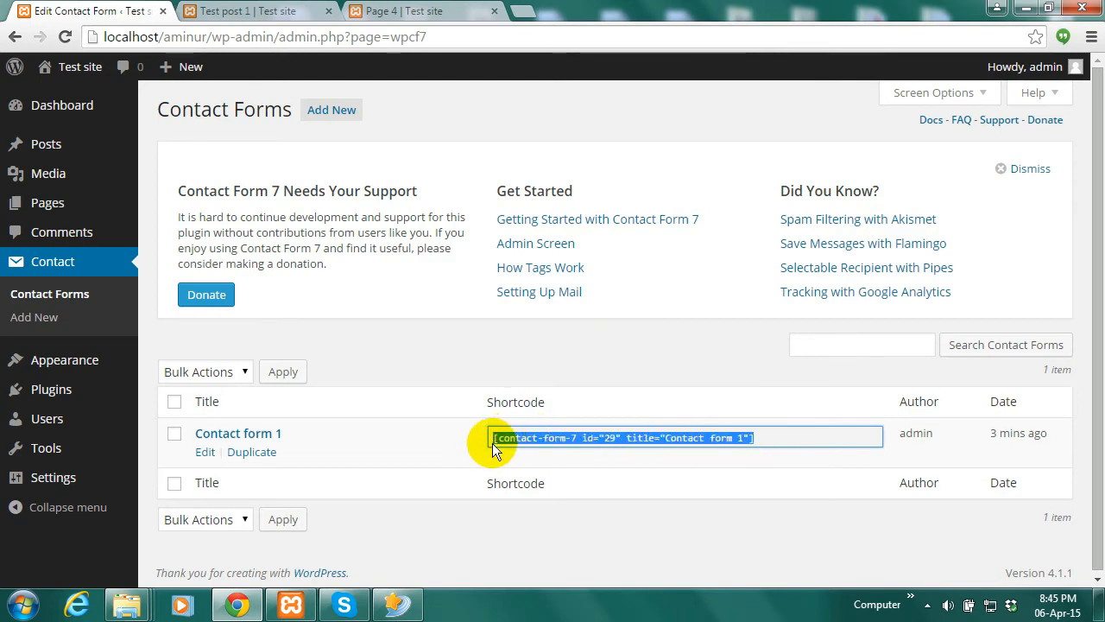
right_click(546, 434)
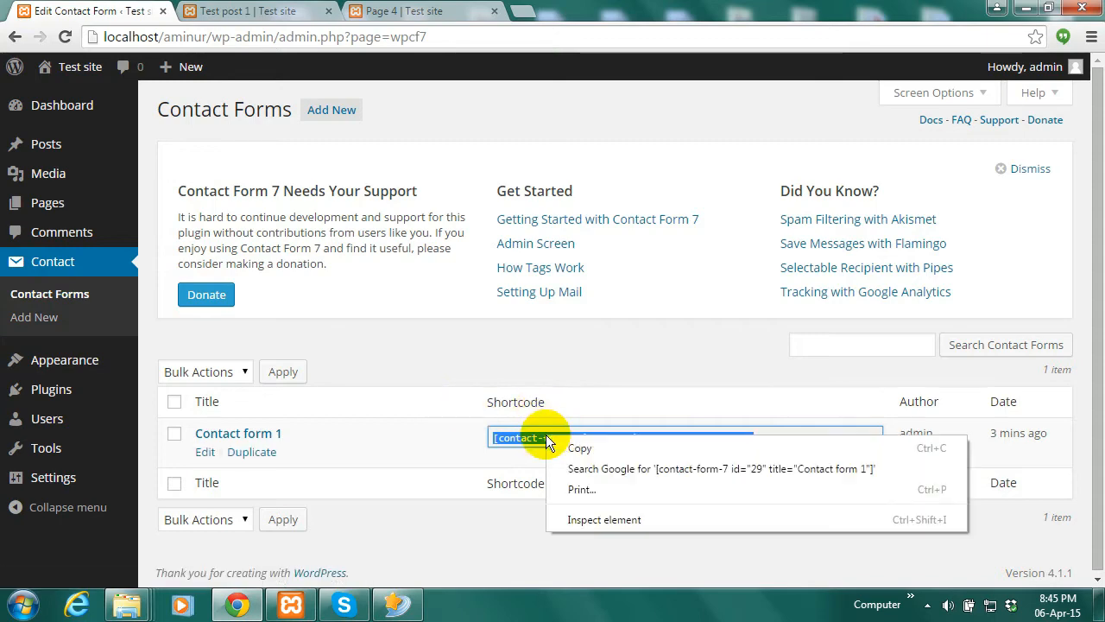
click(560, 447)
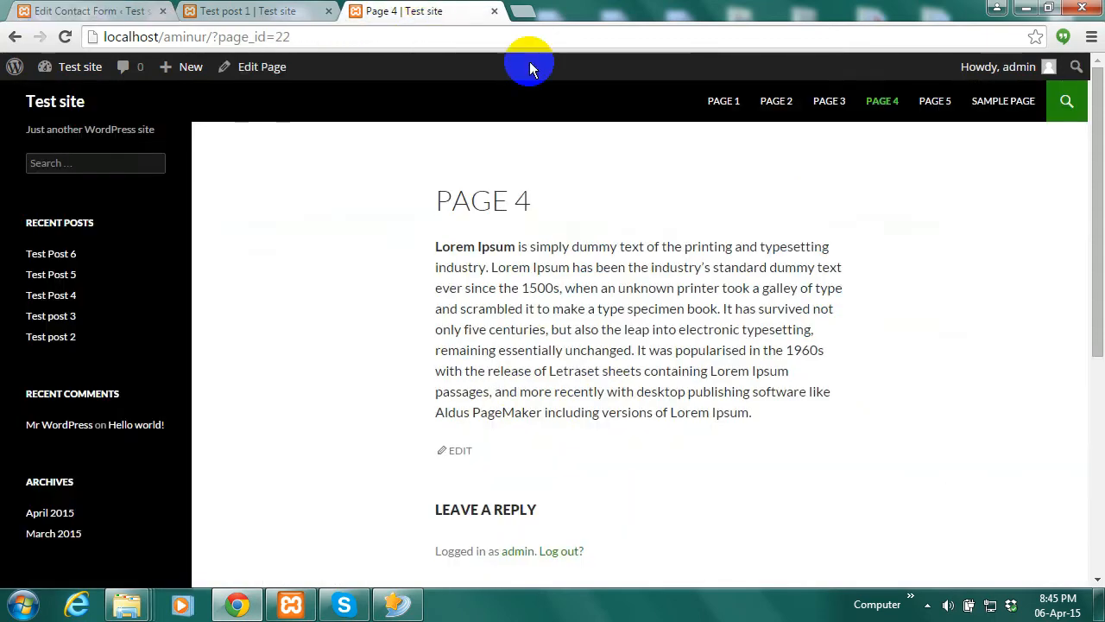
click(425, 10)
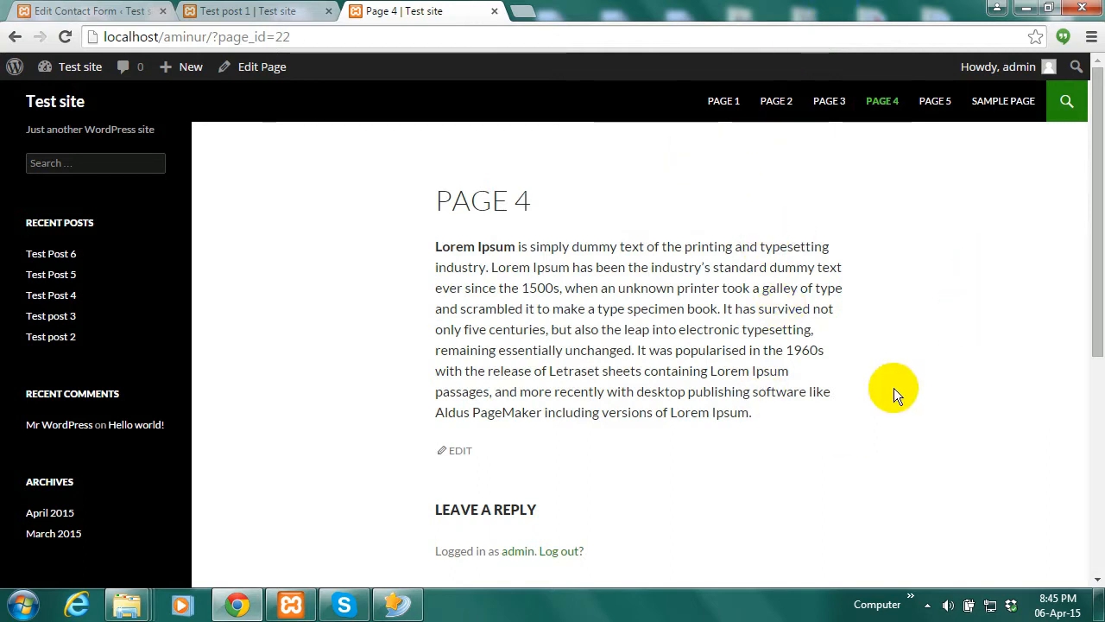
click(882, 104)
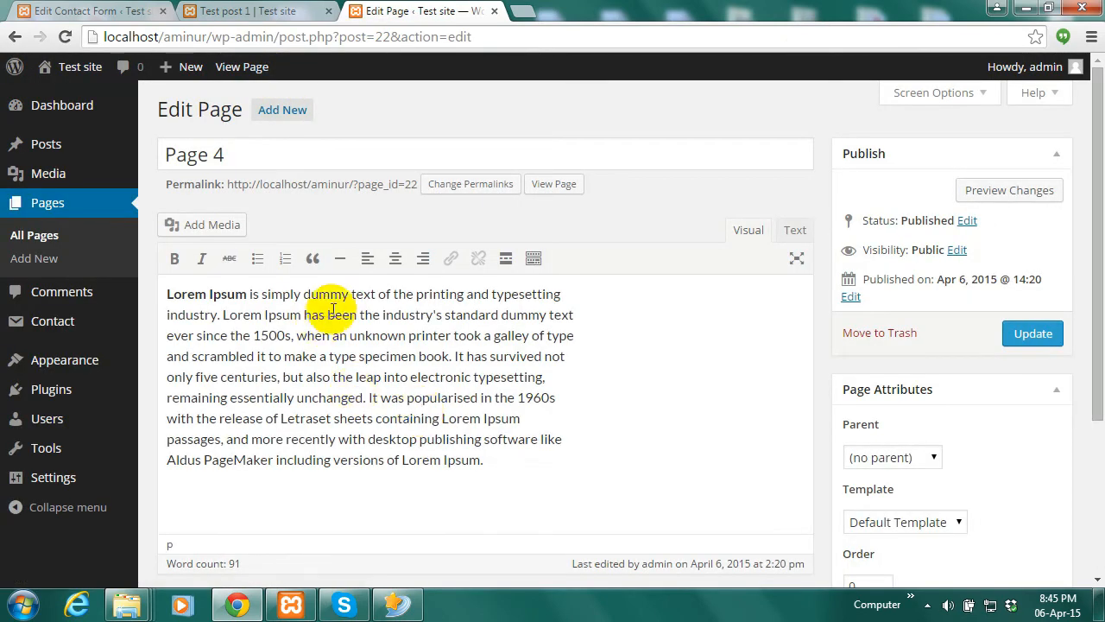
Paste the Contact form 1 shortcode on a blank line above the Lorem Ipsum paragraph
click(166, 295)
key(Return)
key(Return)
key(Return)
key(Return)
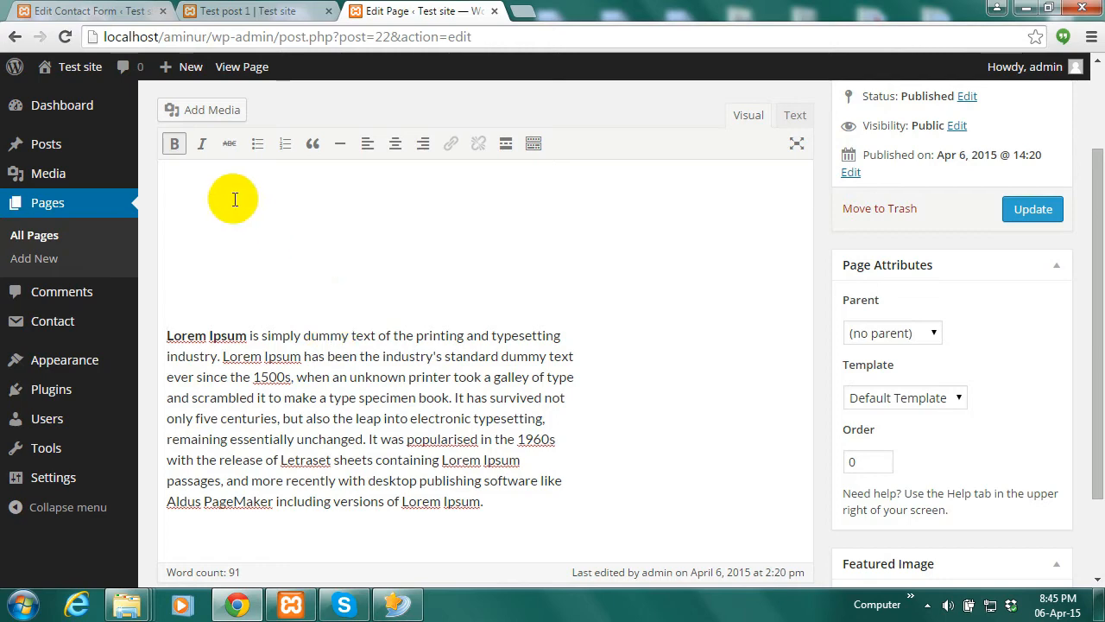
click(186, 173)
key(Delete)
key(Delete)
key(Delete)
key(Delete)
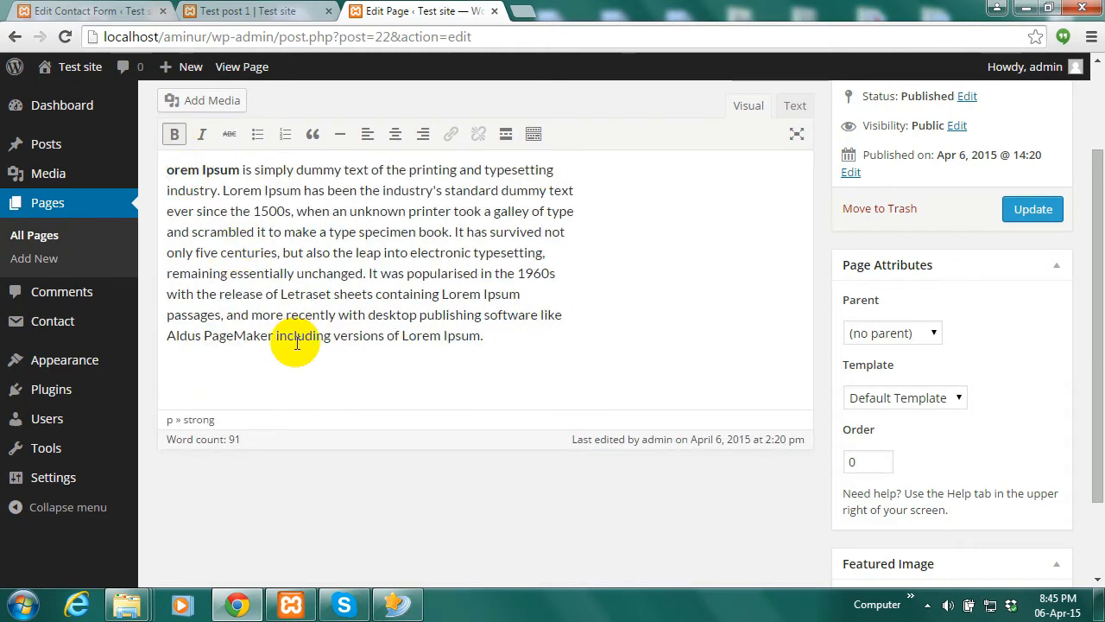
key(ctrl+z)
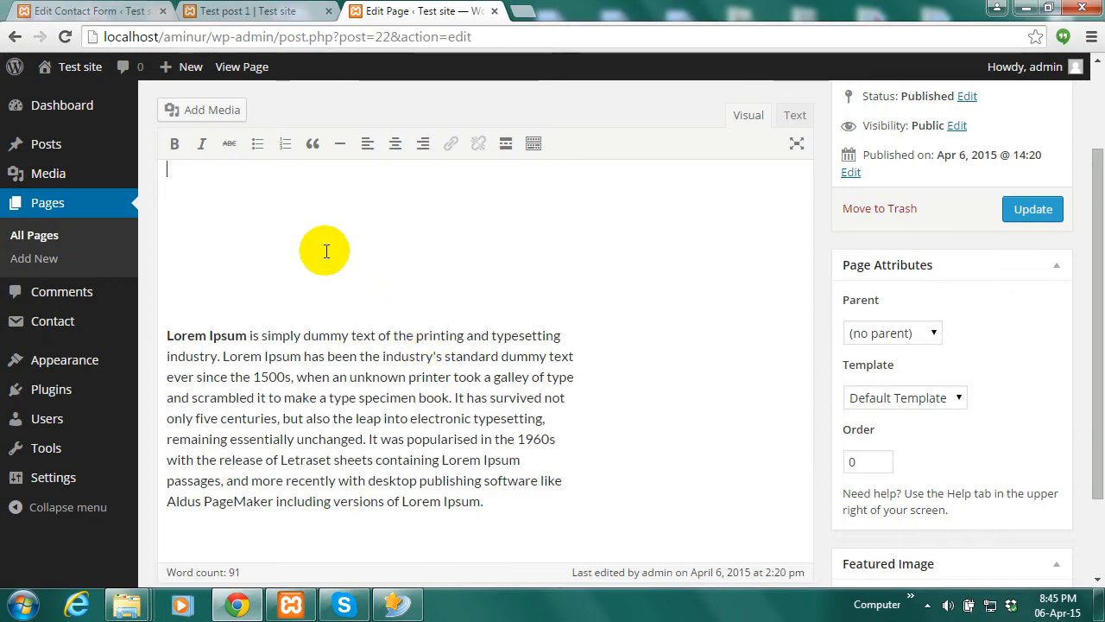
click(202, 224)
key(ctrl+v)
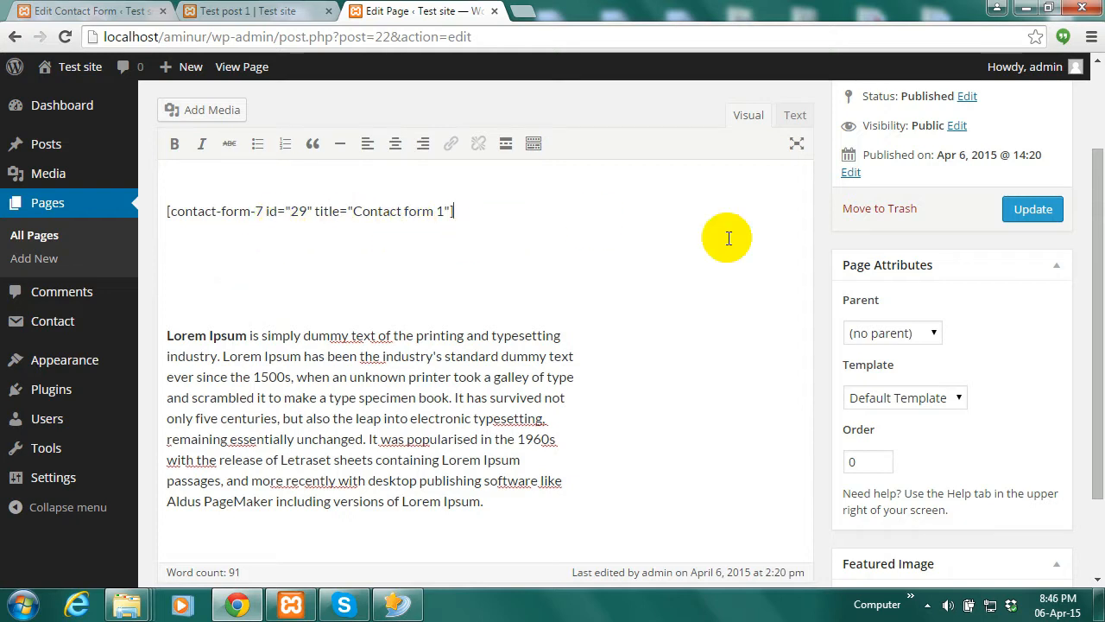
Update Page 4 and open the published page in a new tab
click(1041, 210)
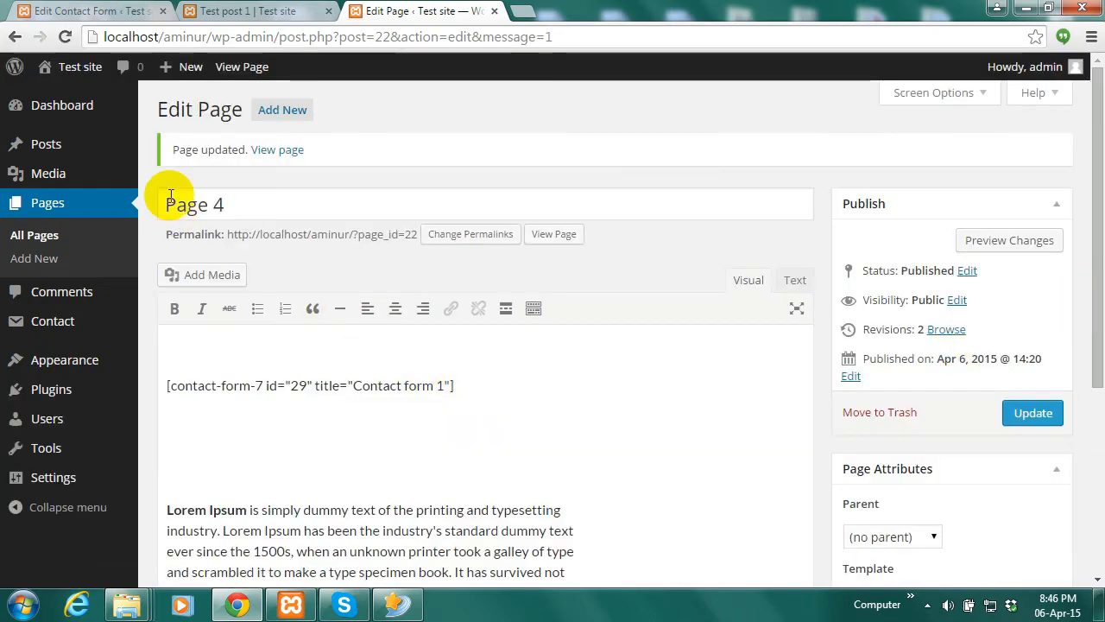
right_click(289, 153)
click(337, 164)
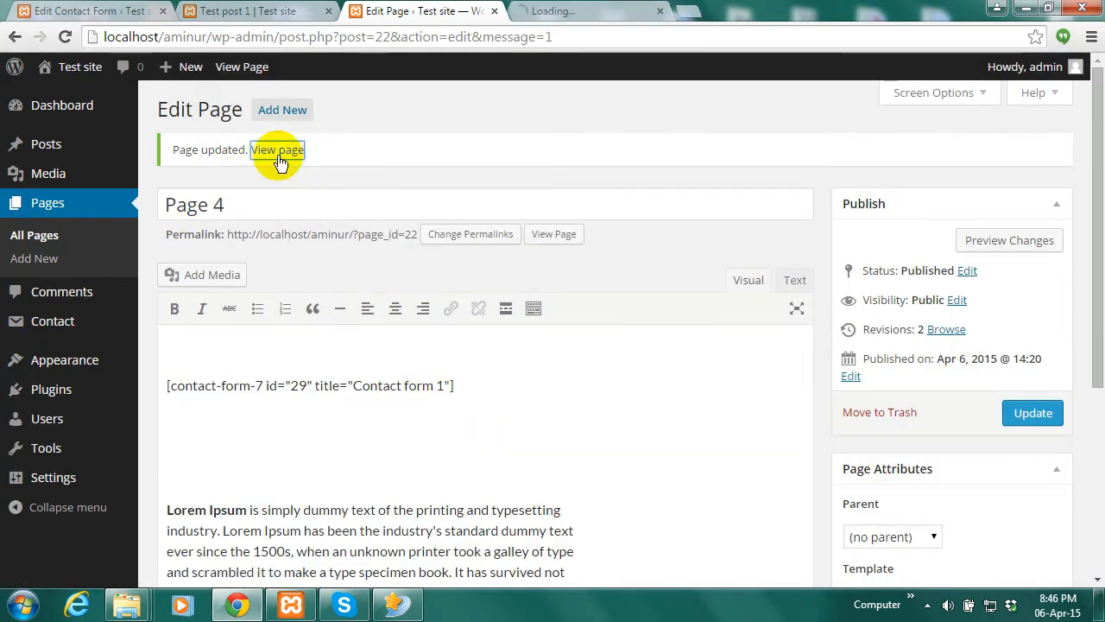
Scroll through the live Page 4 to check its Name, Email, Subject, Message and Send form
click(595, 8)
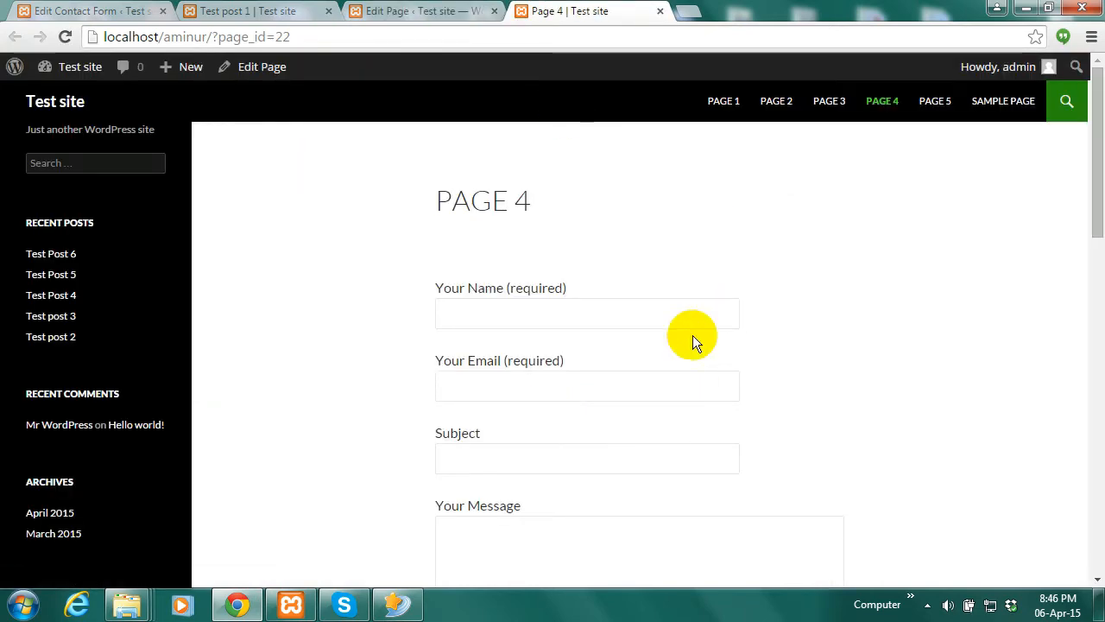
scroll(1083, 100, down, 1)
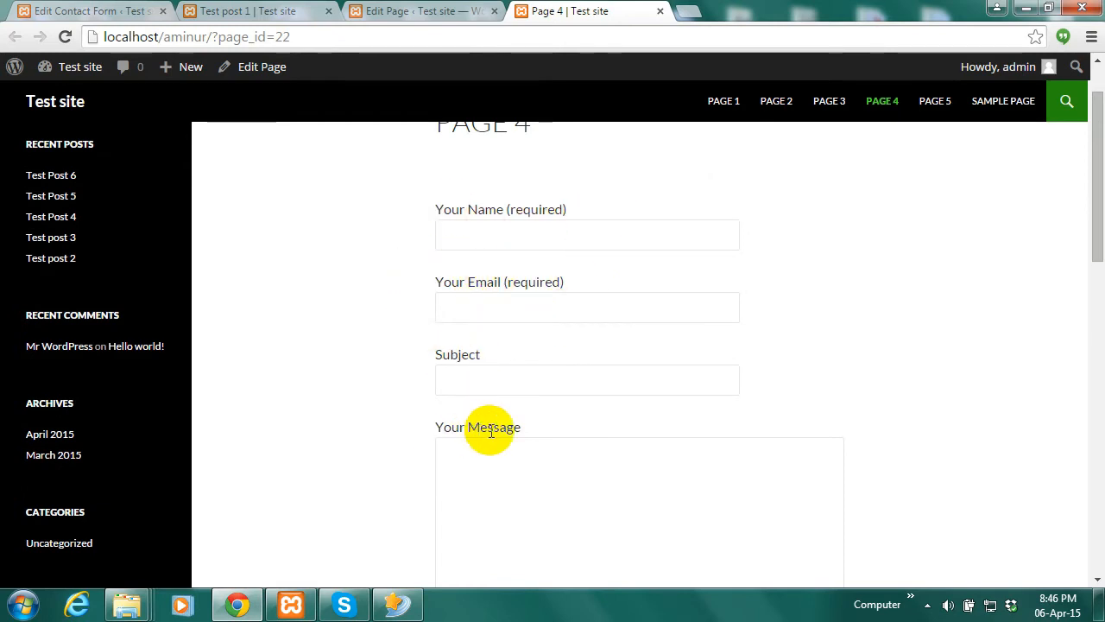
scroll(1100, 287, down, 1)
scroll(1095, 287, down, 3)
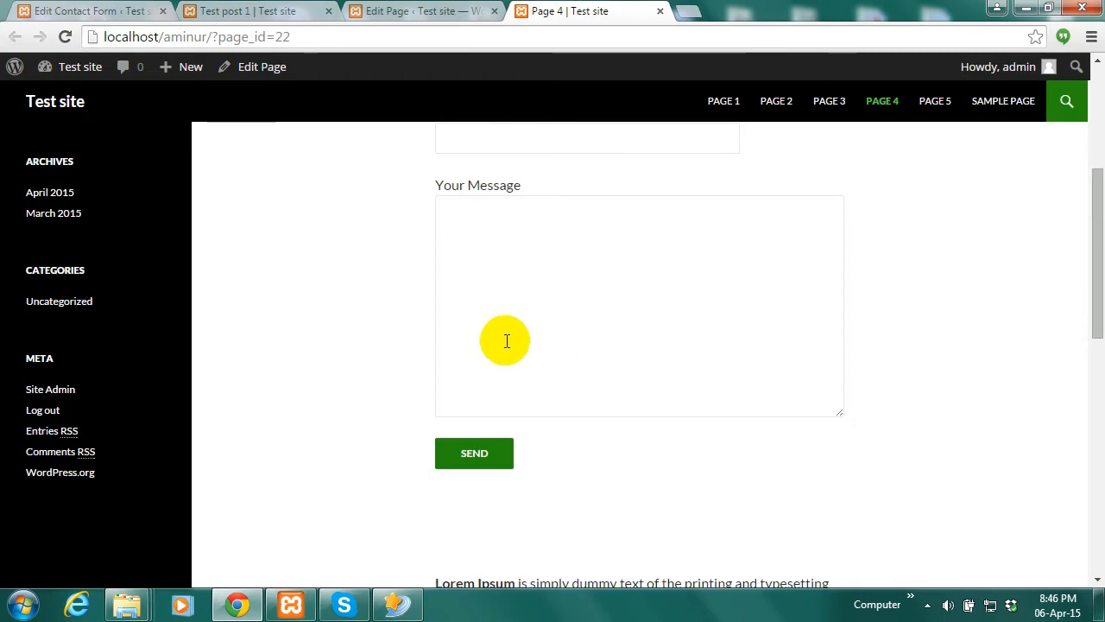
click(506, 338)
click(473, 467)
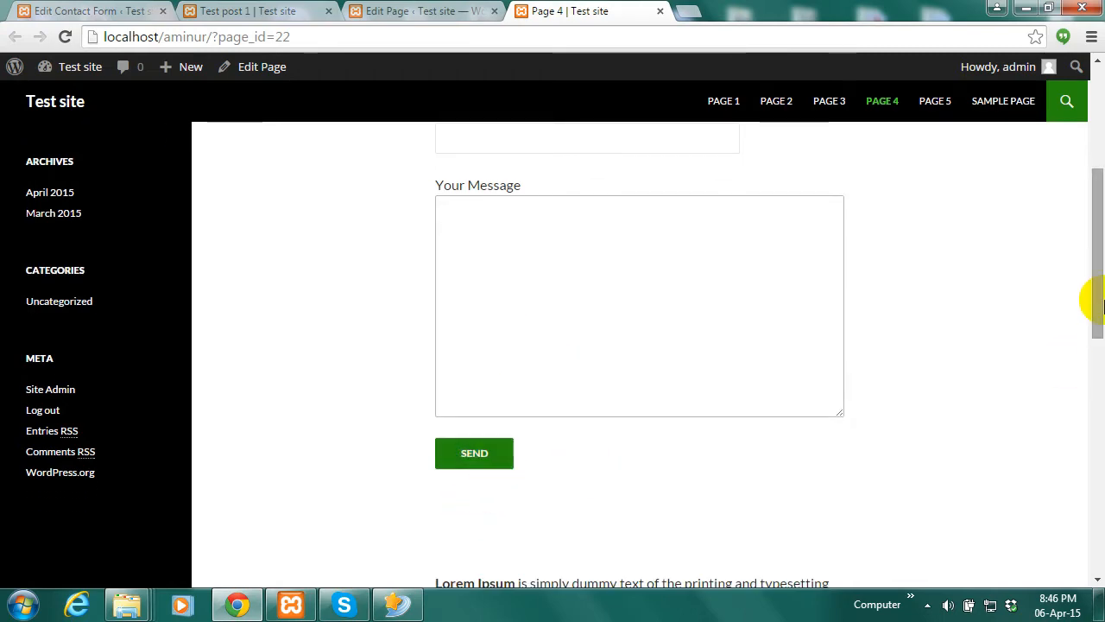
drag(1090, 301, 1093, 195)
scroll(1093, 201, down, 3)
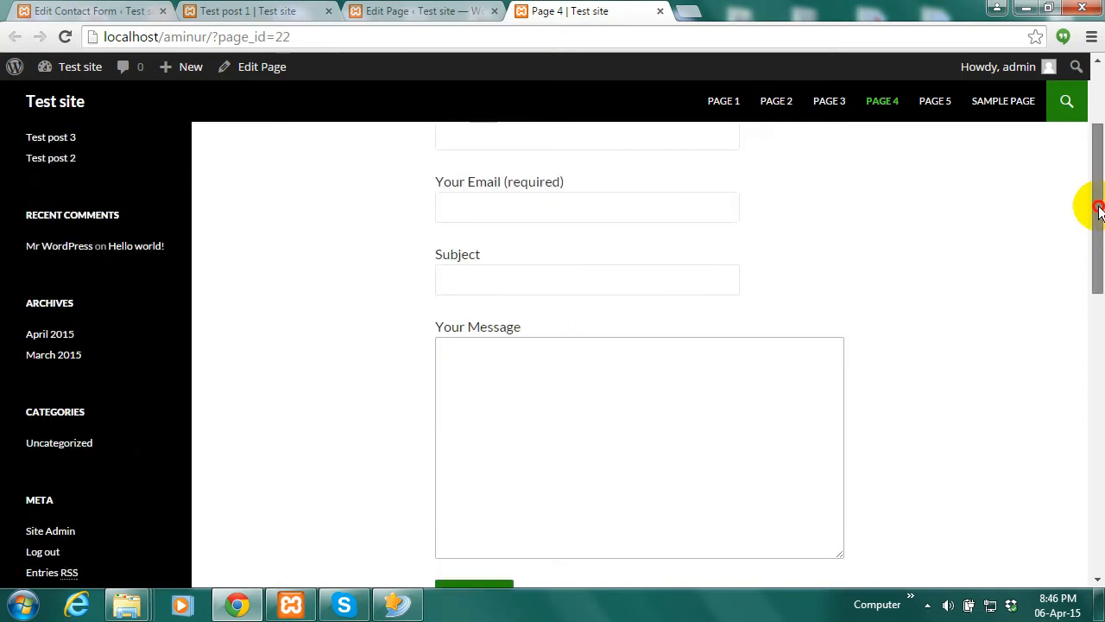
click(573, 387)
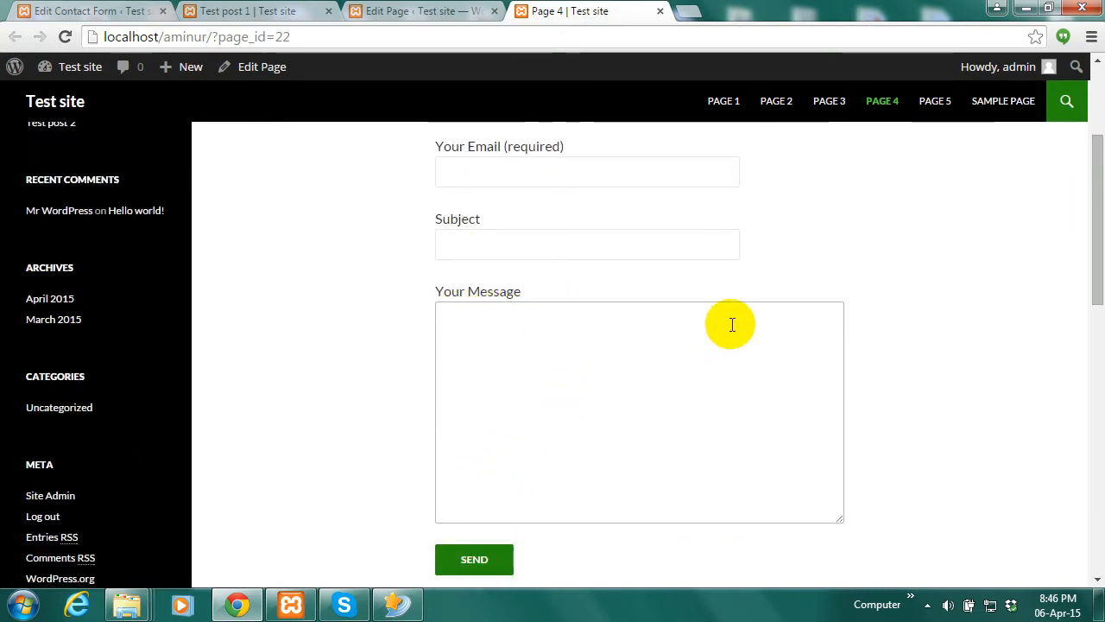
drag(1099, 253, 1016, 345)
click(1078, 385)
drag(1097, 389, 1088, 365)
Select and delete the Lorem Ipsum paragraph in the Page 4 editor
click(393, 11)
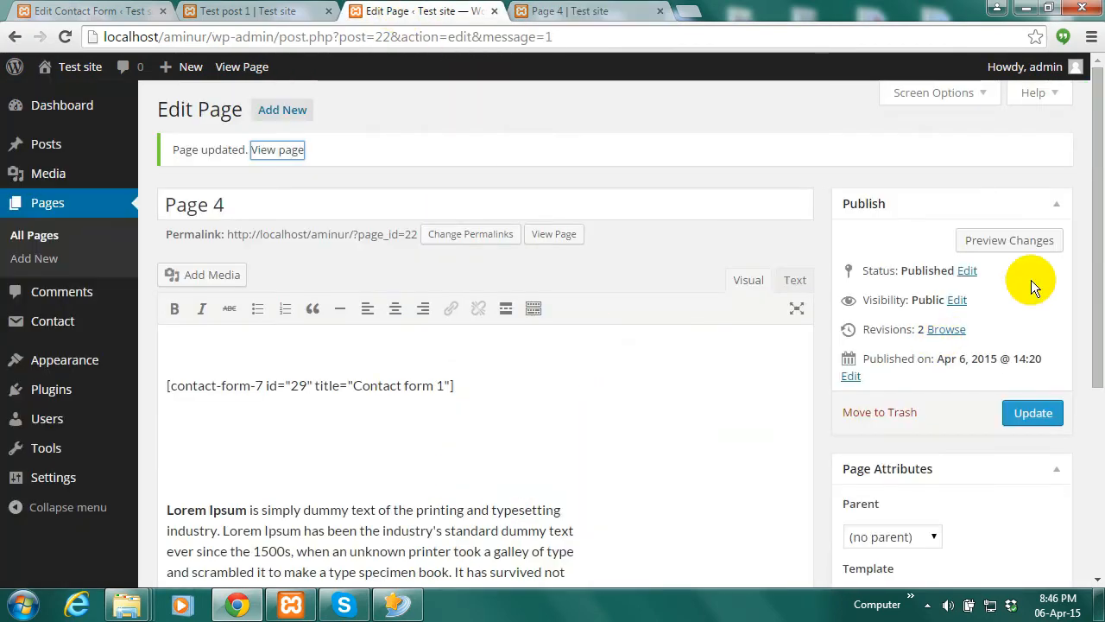
drag(1097, 270, 1078, 395)
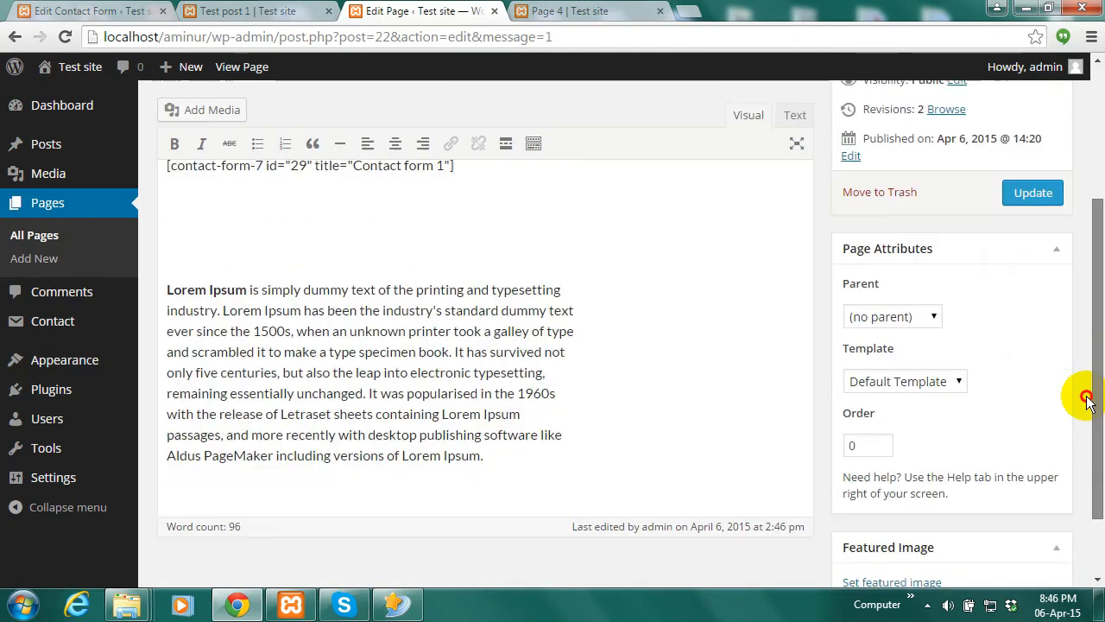
drag(491, 455, 167, 285)
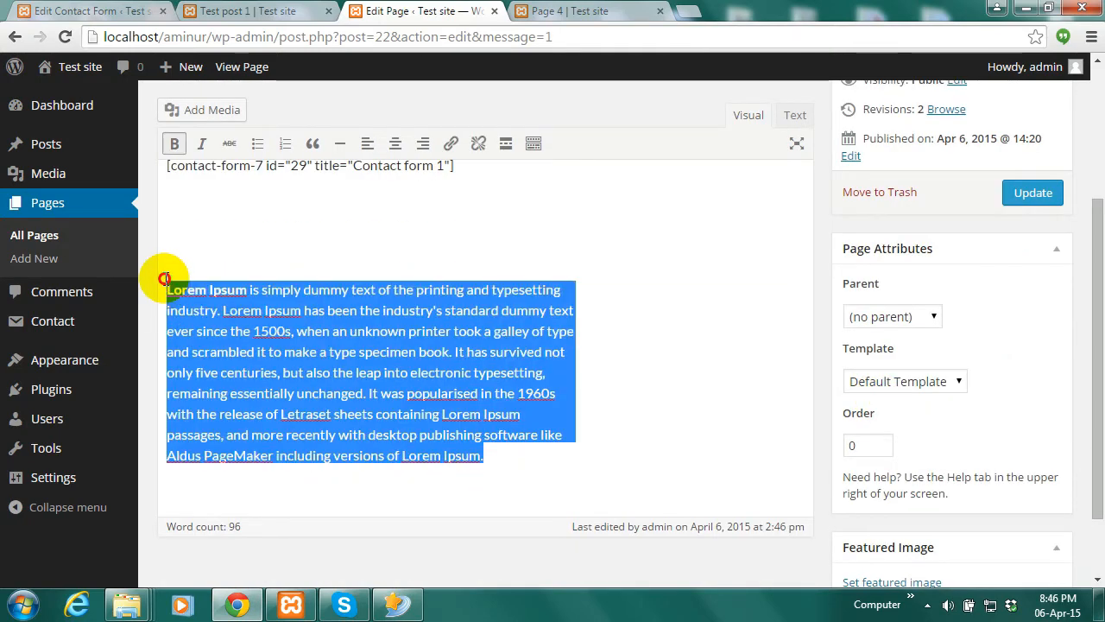
key(Delete)
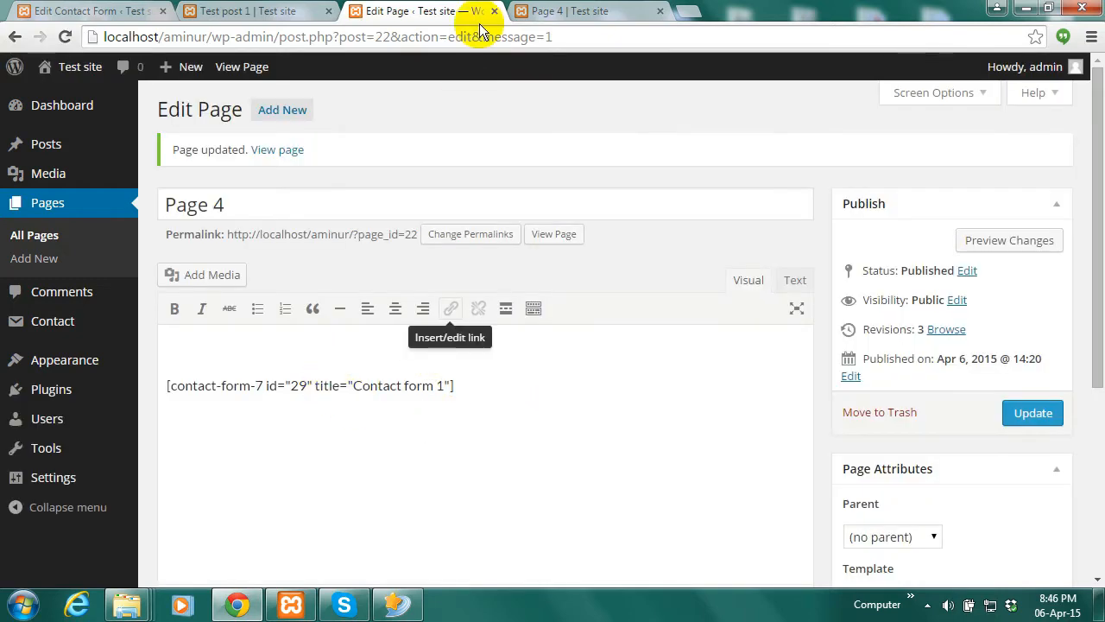
Reload the live Page 4 and check its Name, Email, Subject and Message fields
click(584, 8)
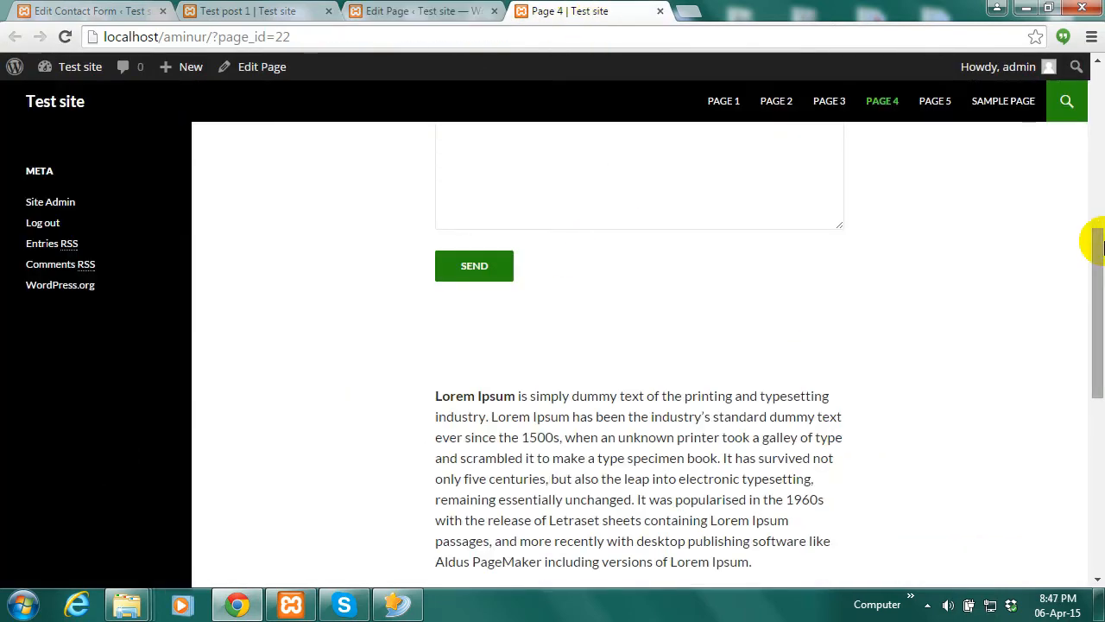
click(66, 35)
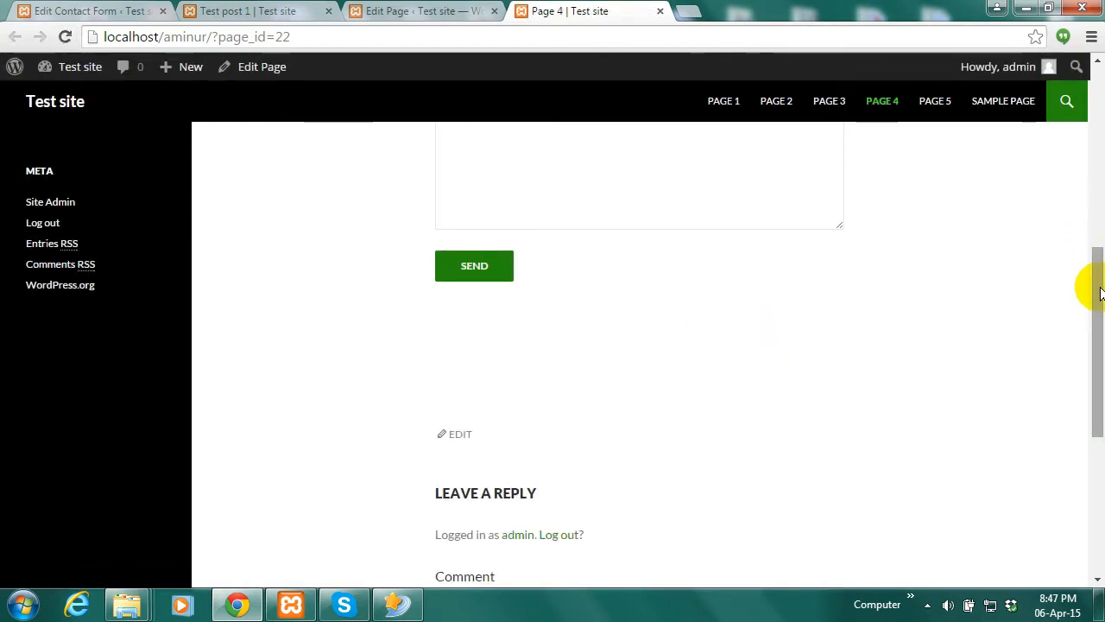
drag(1093, 288, 1101, 103)
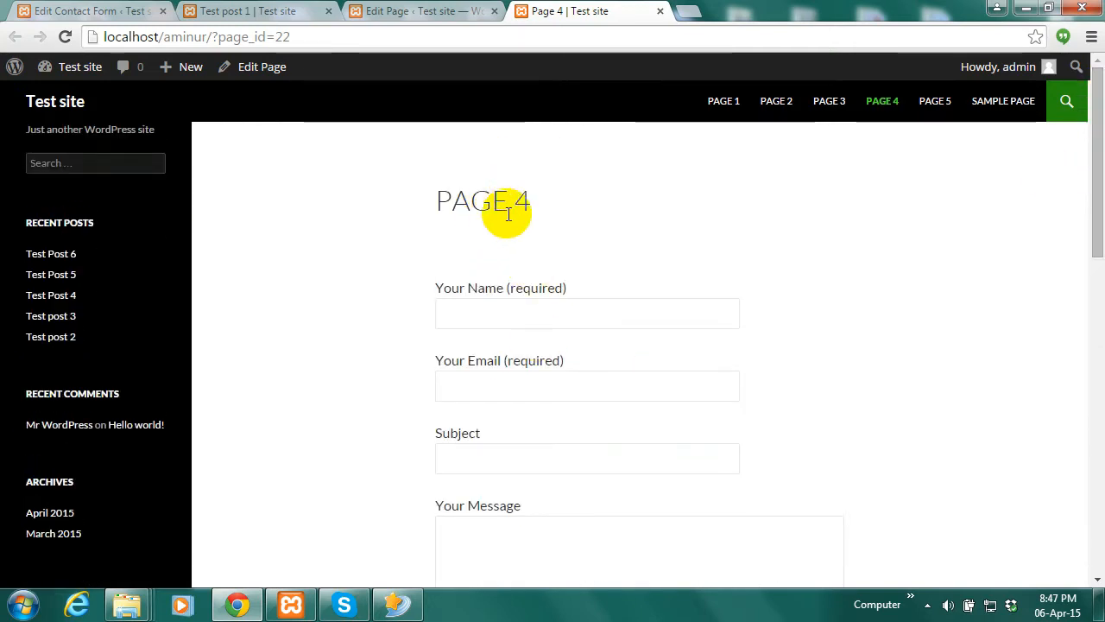
drag(1099, 150, 1096, 194)
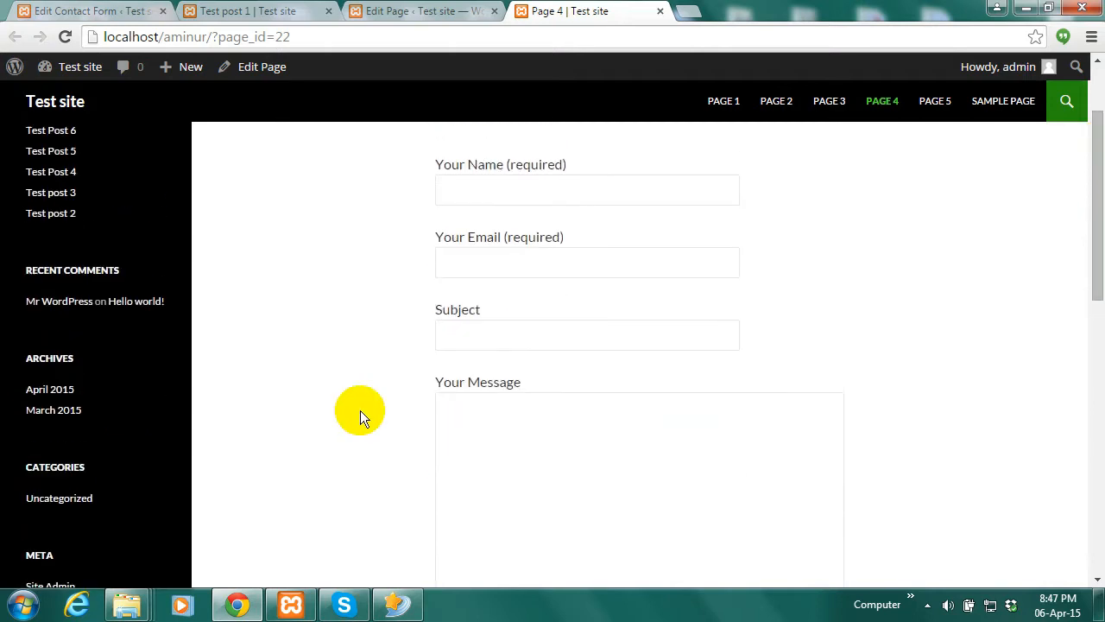
click(508, 189)
click(513, 263)
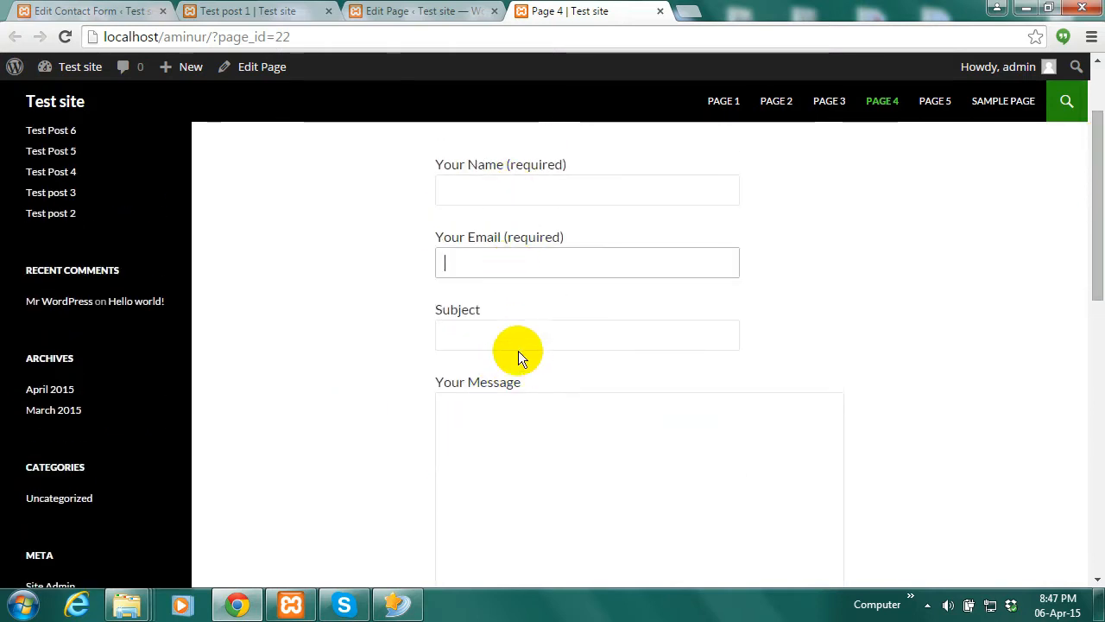
click(518, 341)
click(529, 464)
drag(1098, 234, 1062, 121)
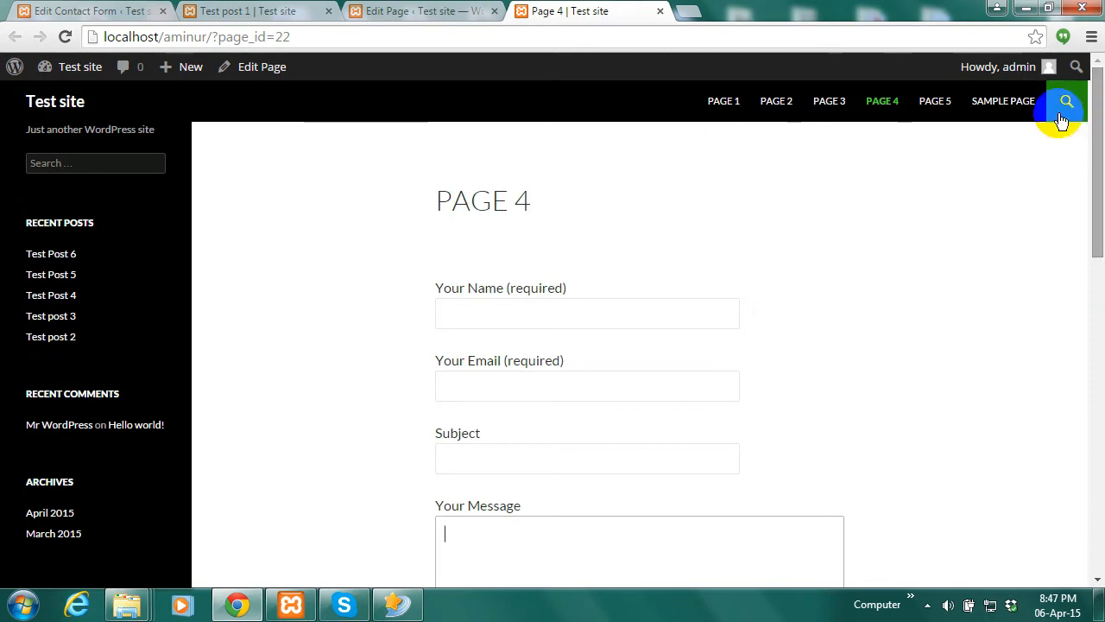
click(248, 10)
Open Appearance > Themes in a new tab from the Contact Forms admin page
click(119, 11)
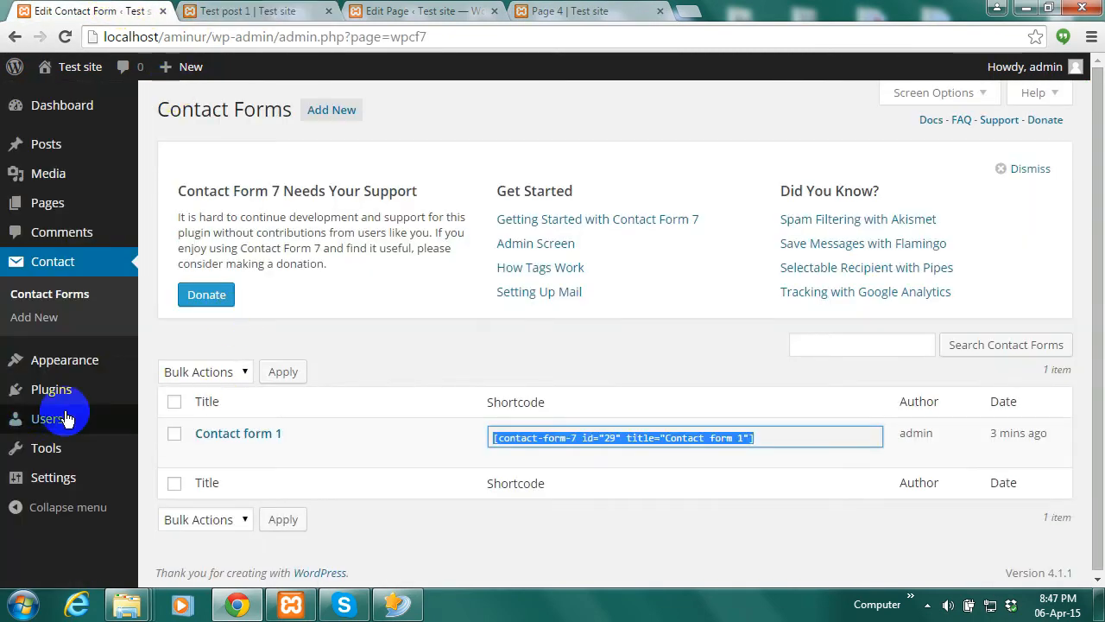
mouse_move(62, 371)
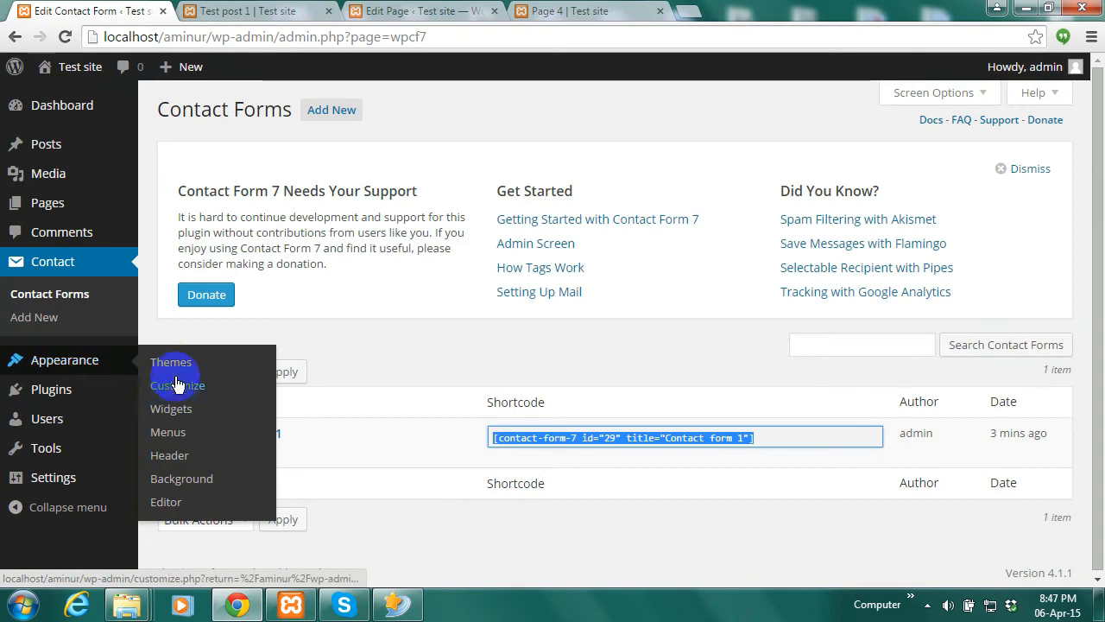
right_click(176, 365)
click(209, 374)
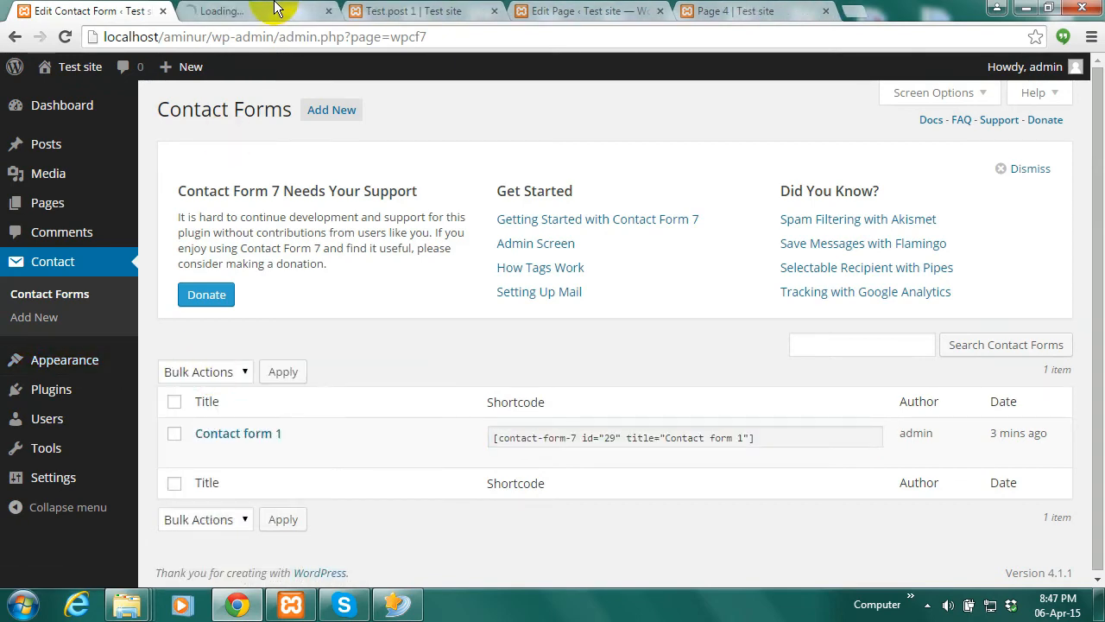
key(ctrl+Tab)
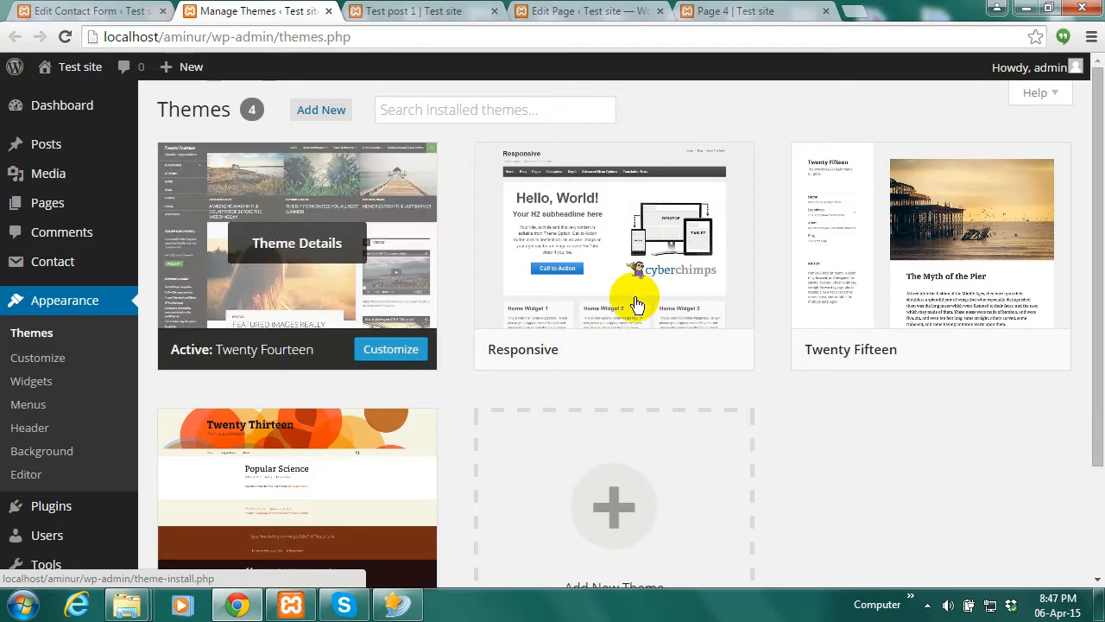
Activate the Responsive theme, then return to the live Page 4
mouse_move(636, 349)
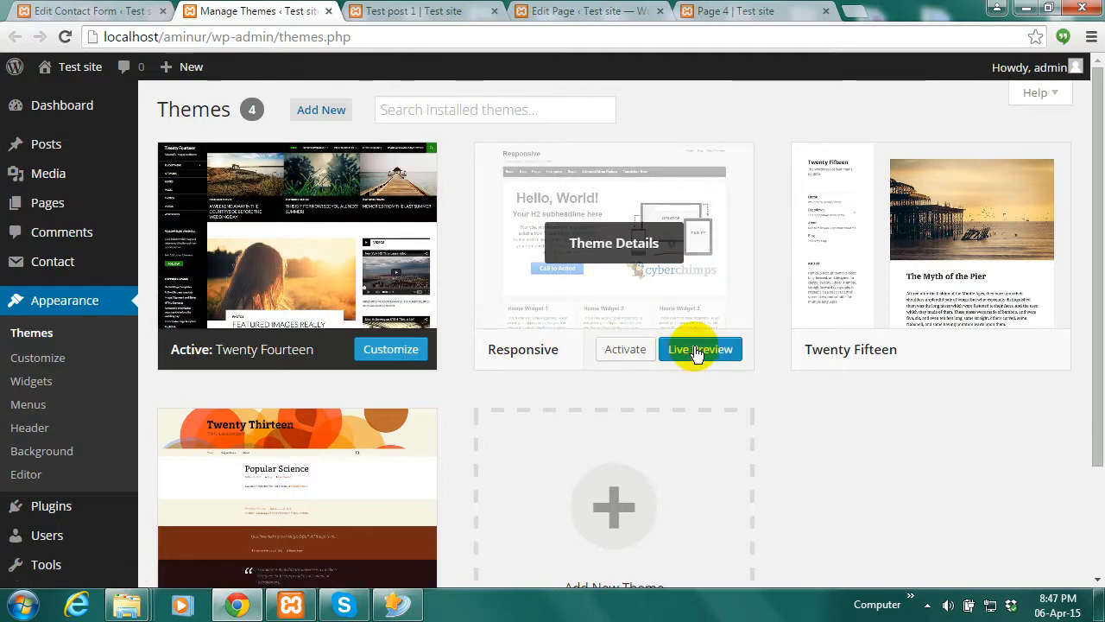
click(618, 355)
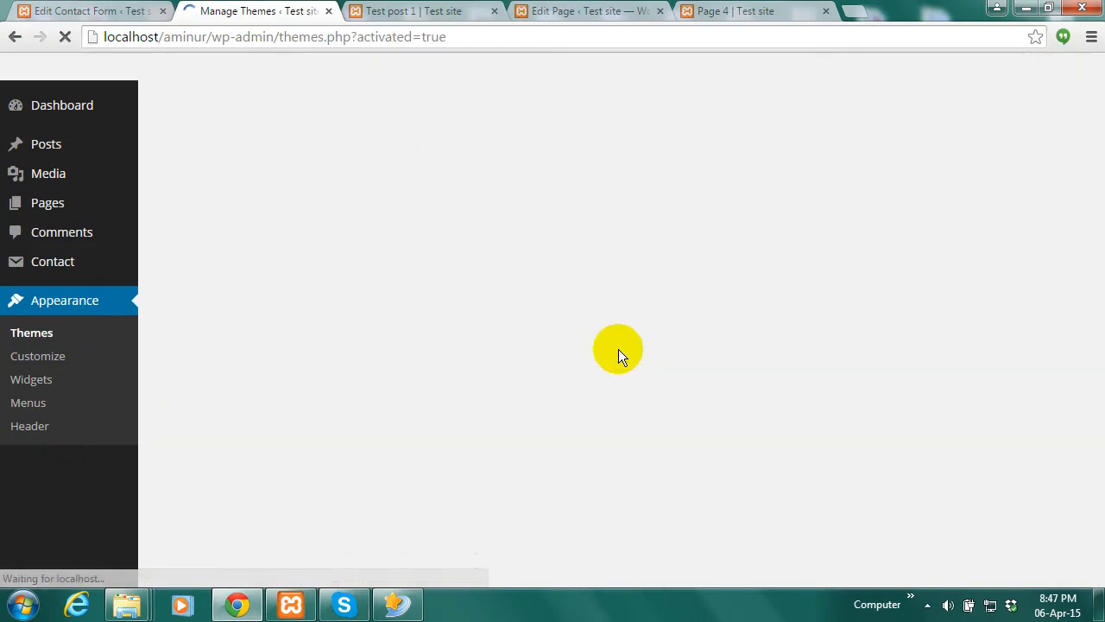
click(431, 10)
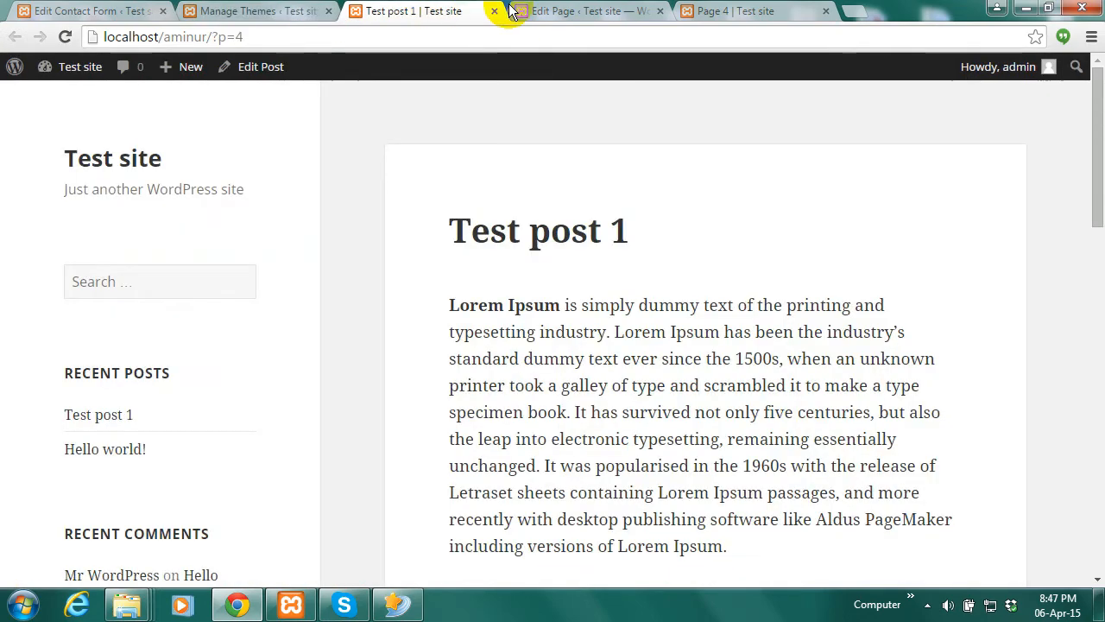
click(616, 8)
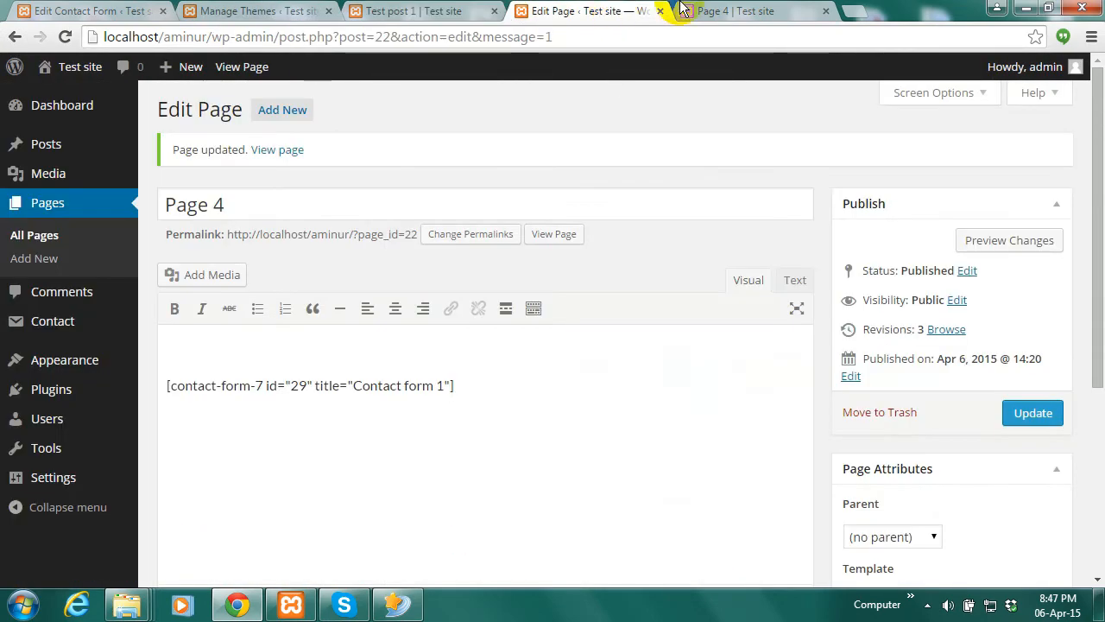
click(766, 11)
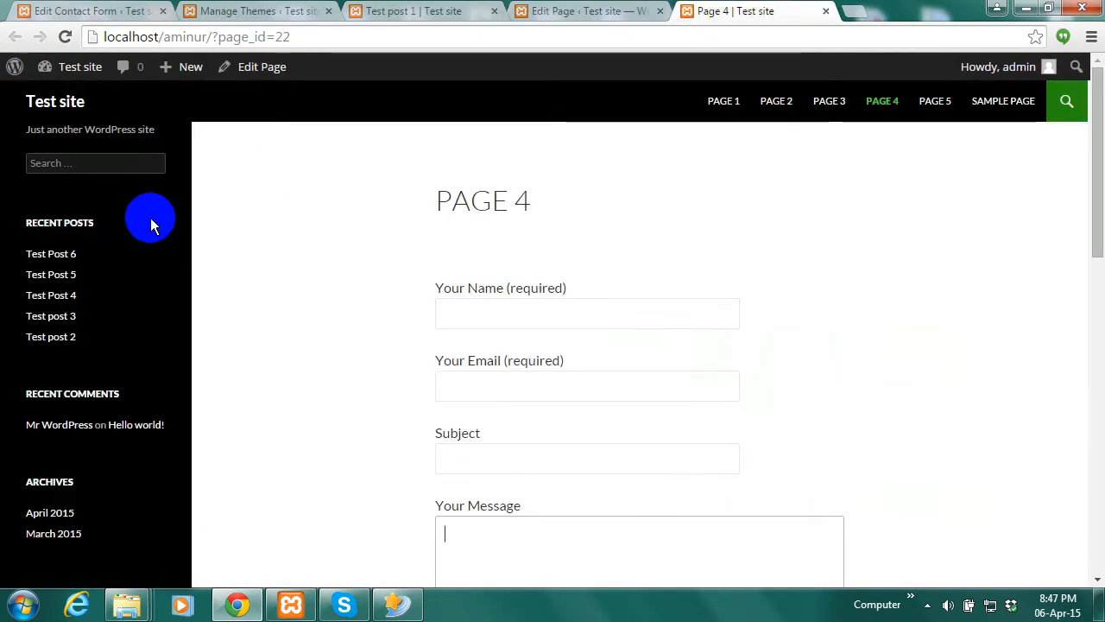
Reload live Page 4 in the Responsive theme and scroll past its contact form and sidebar
click(64, 36)
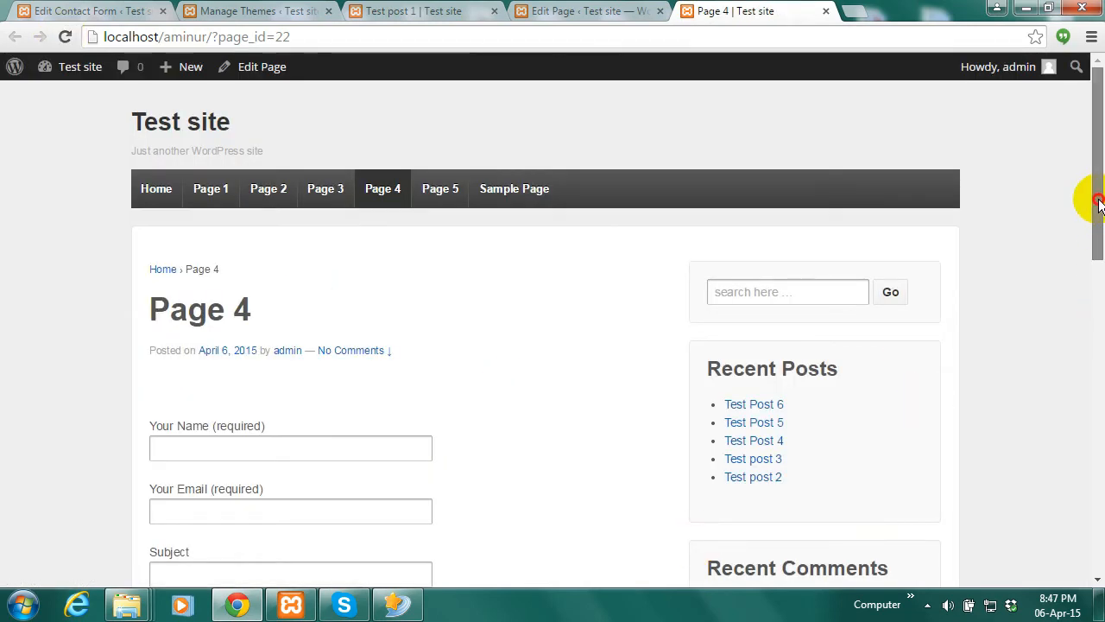
drag(1098, 198, 1100, 320)
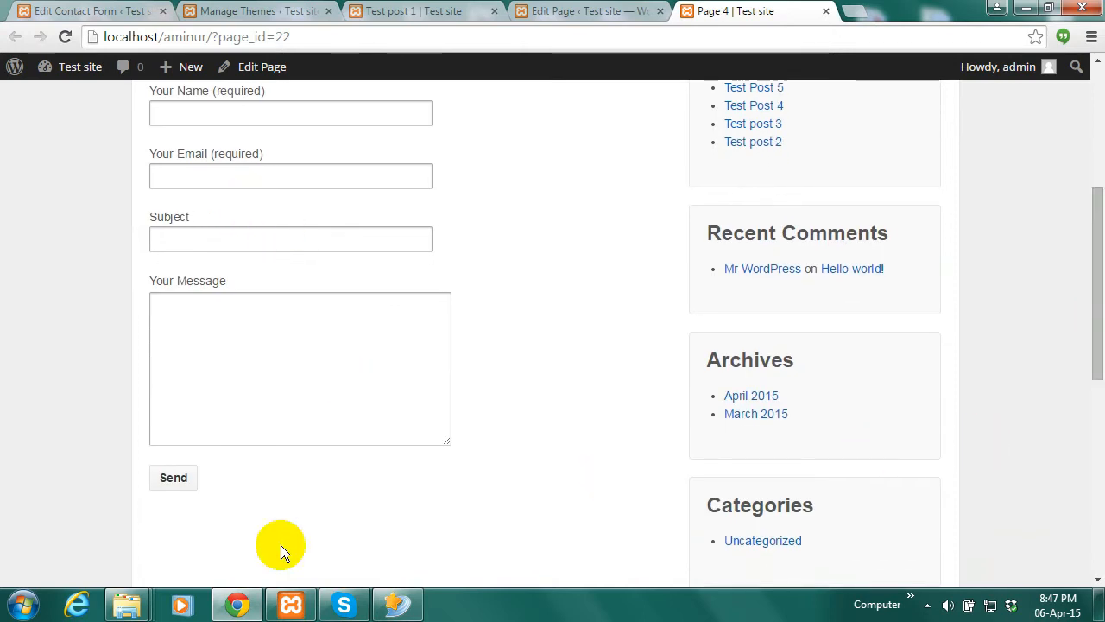
drag(1093, 370, 1093, 281)
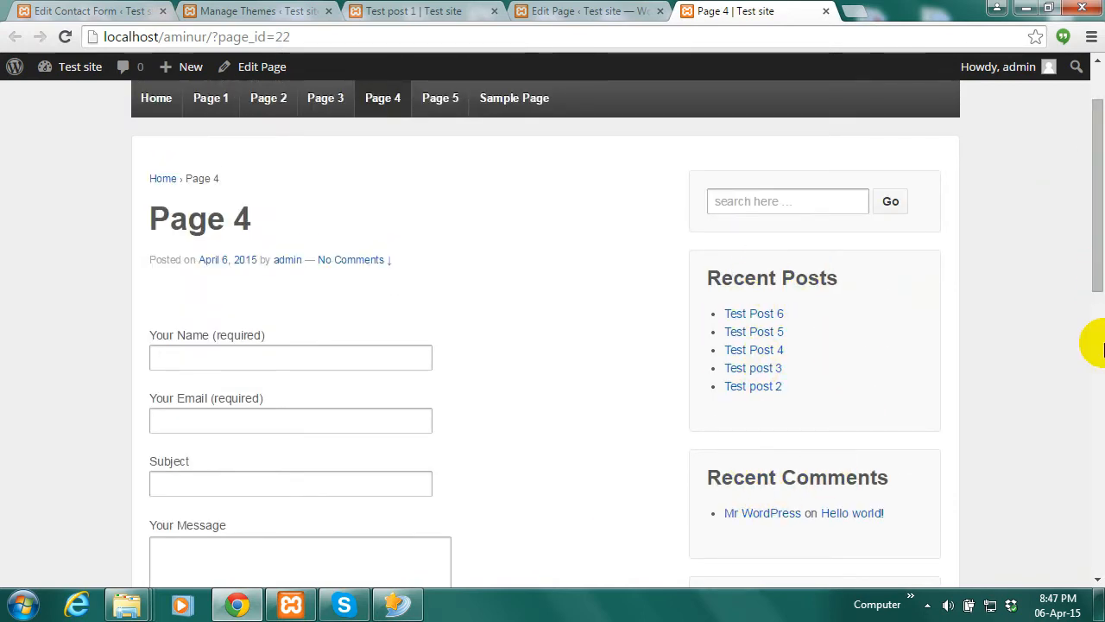
drag(1095, 247, 1098, 203)
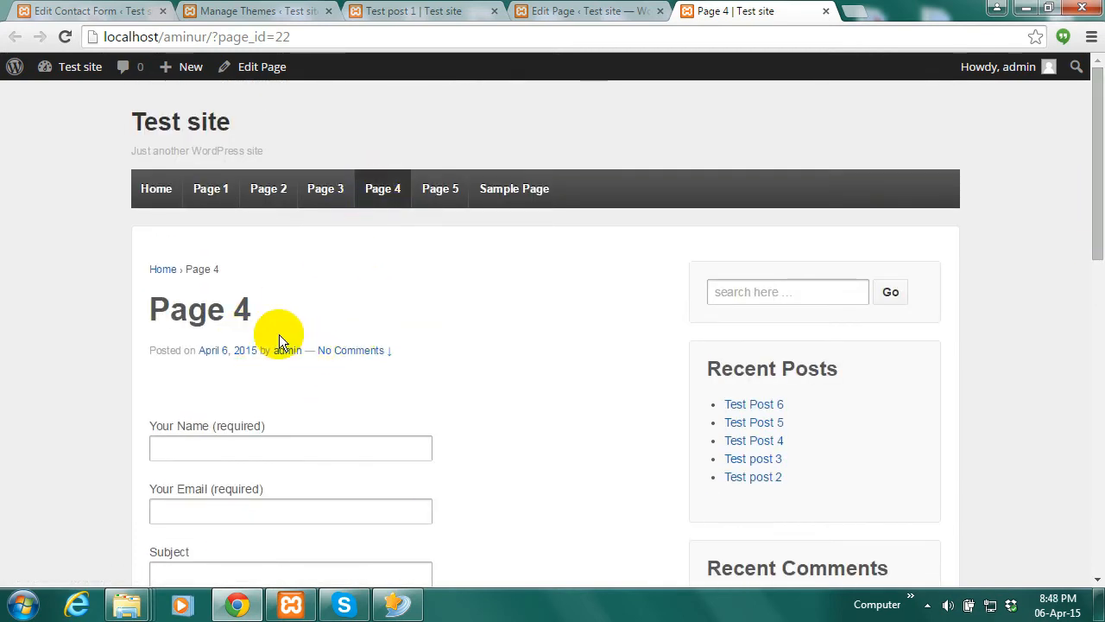
click(380, 192)
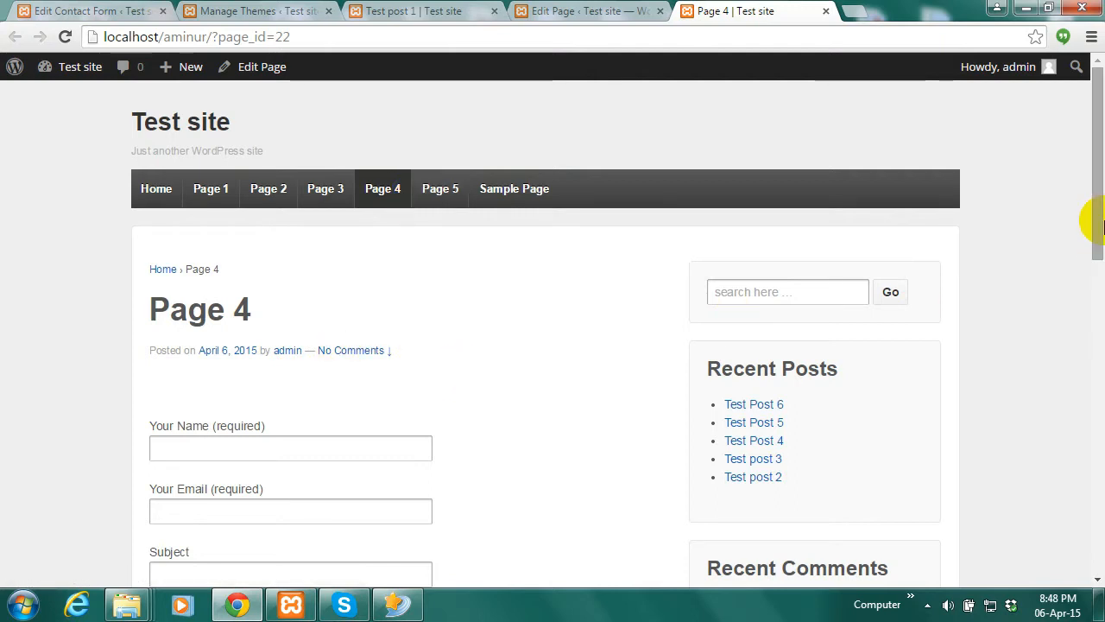
drag(1098, 224, 1101, 191)
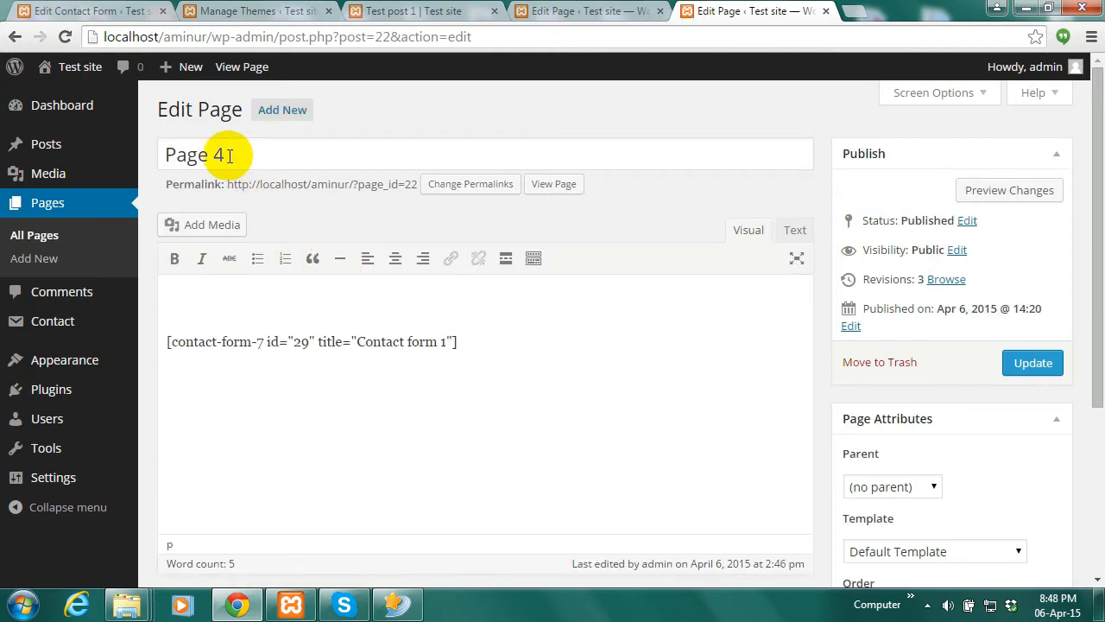
Replace the 'Page 4' title with 'Contact Us' and update the page
drag(230, 156, 165, 157)
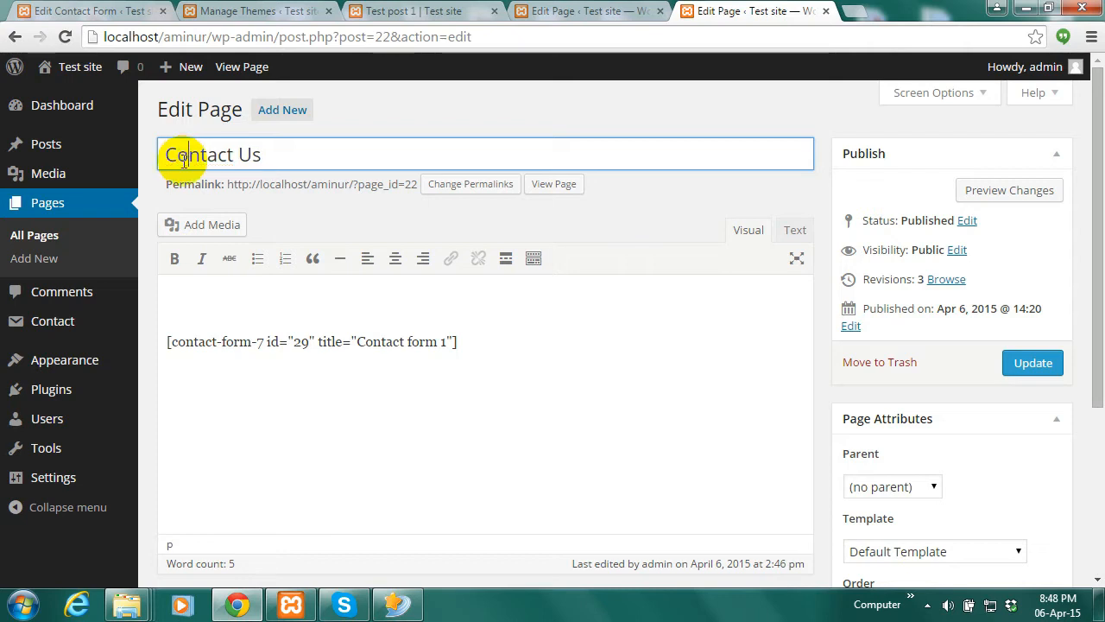
click(1036, 366)
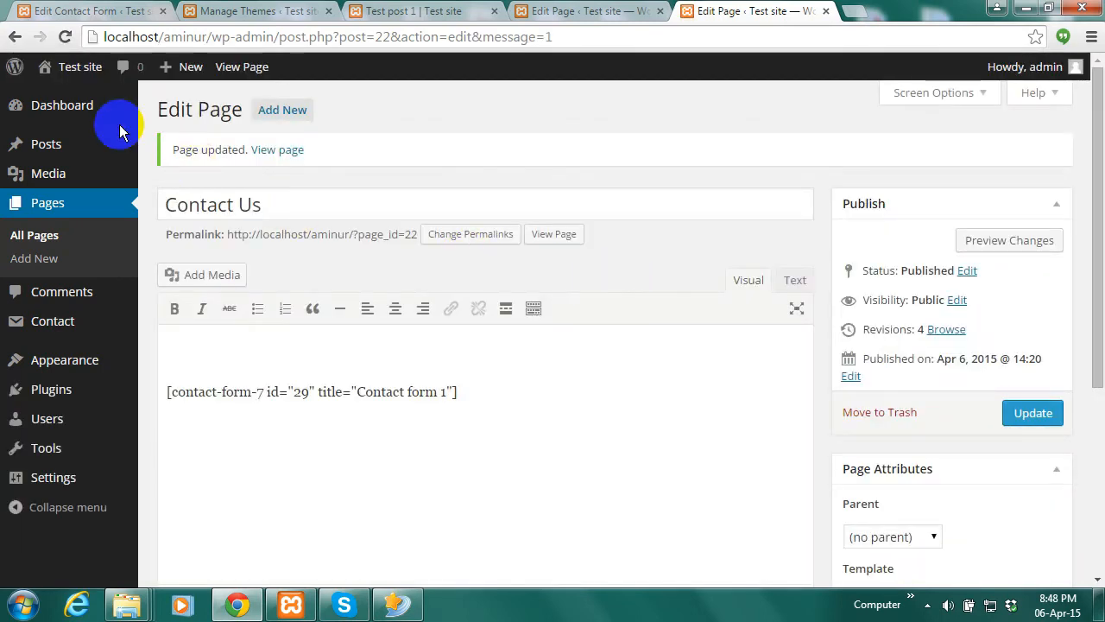
Open the site front end in a new tab and view Contact Us from the menu
mouse_move(59, 73)
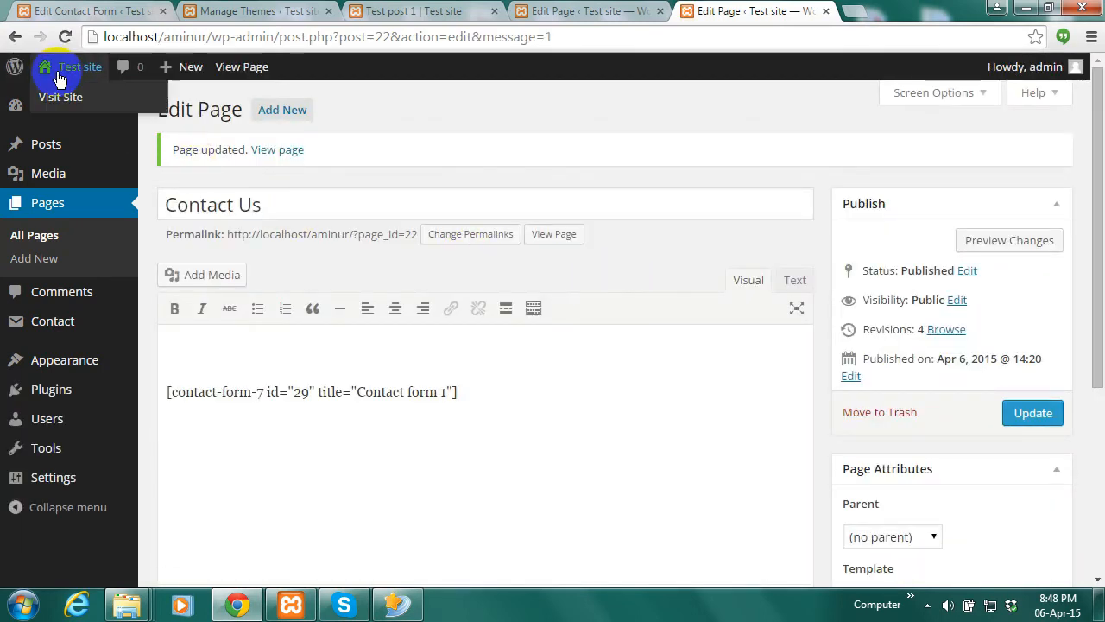
right_click(71, 93)
click(90, 104)
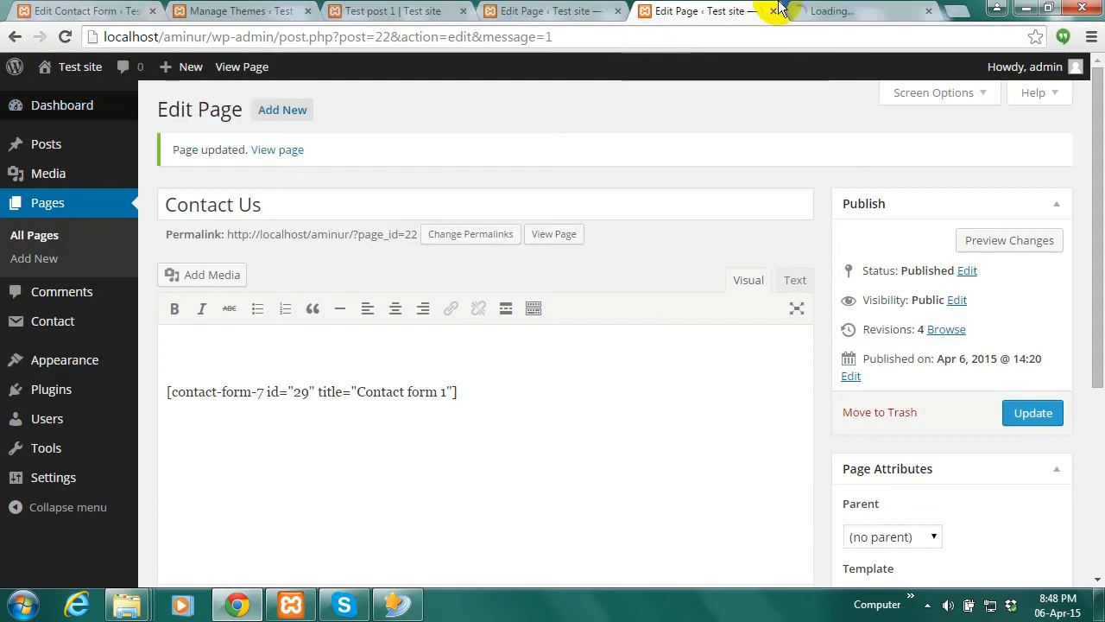
click(833, 11)
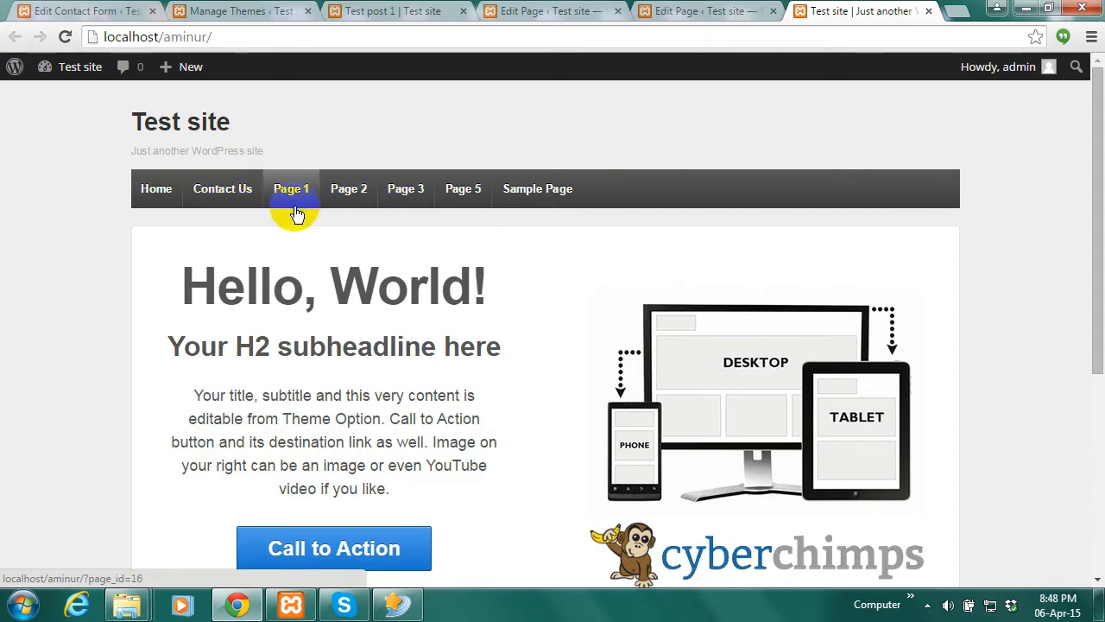
click(224, 199)
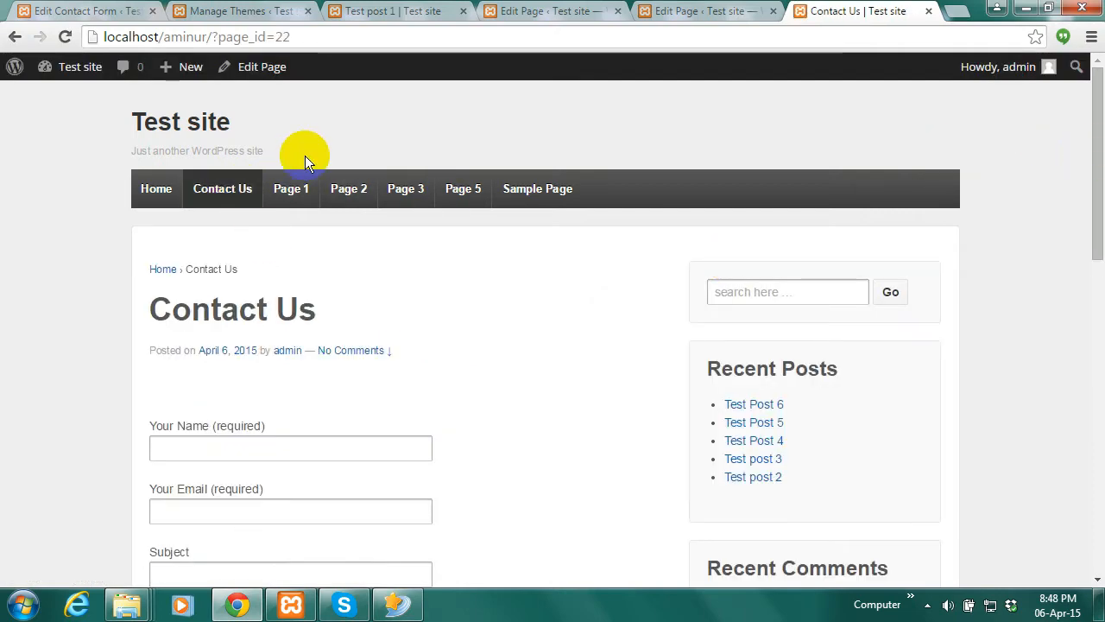
click(229, 197)
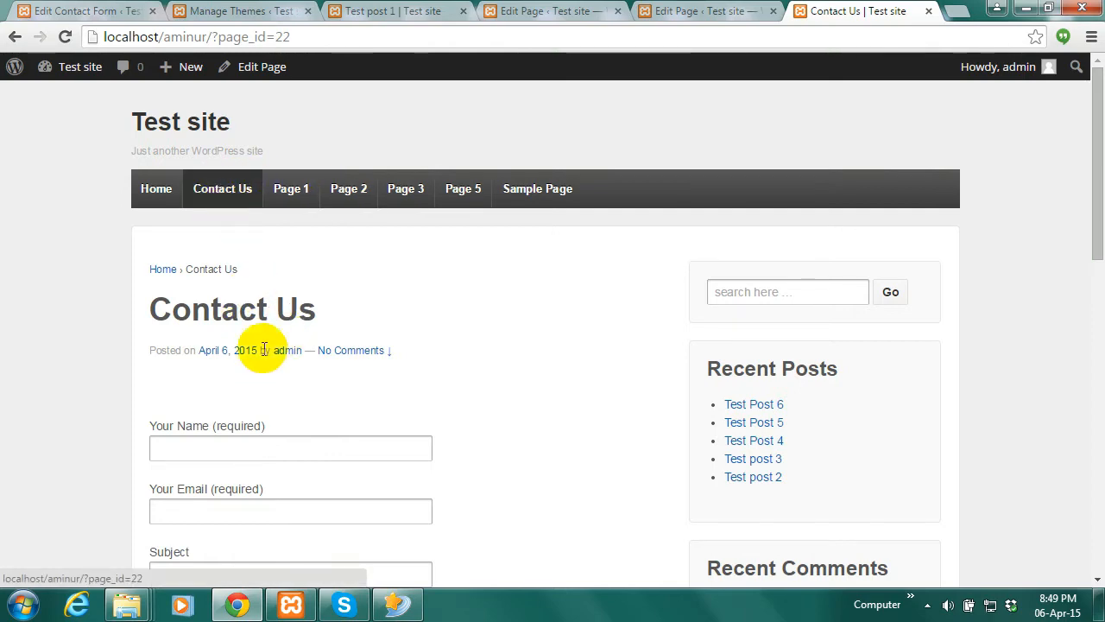
drag(1091, 234, 1088, 161)
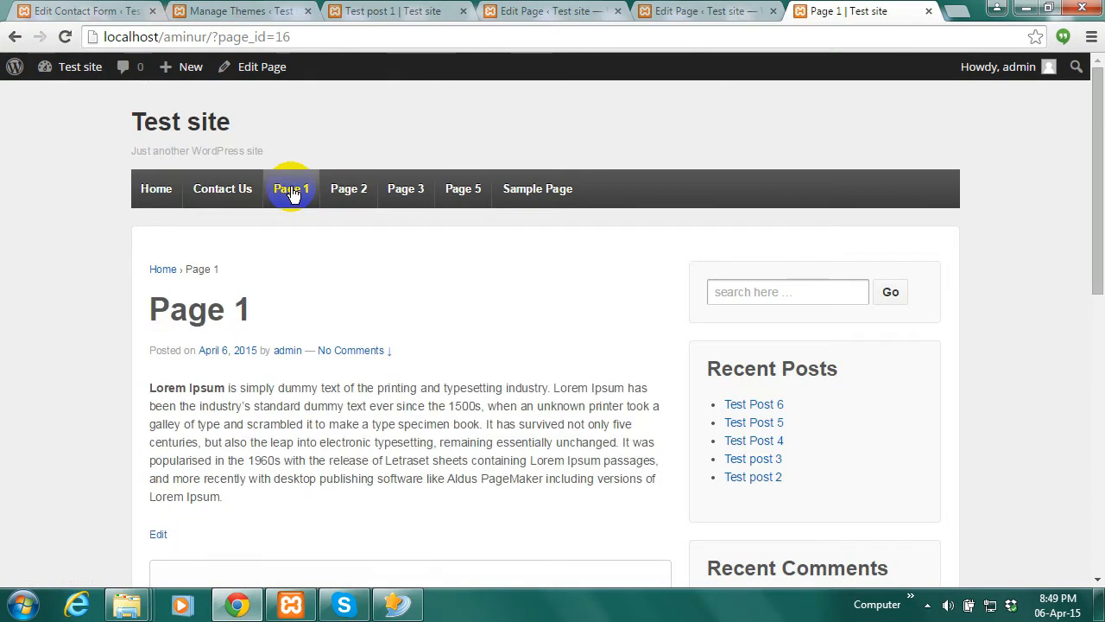
In the page editor, replace the 'Page 1' title with 'About Us' and update
click(258, 72)
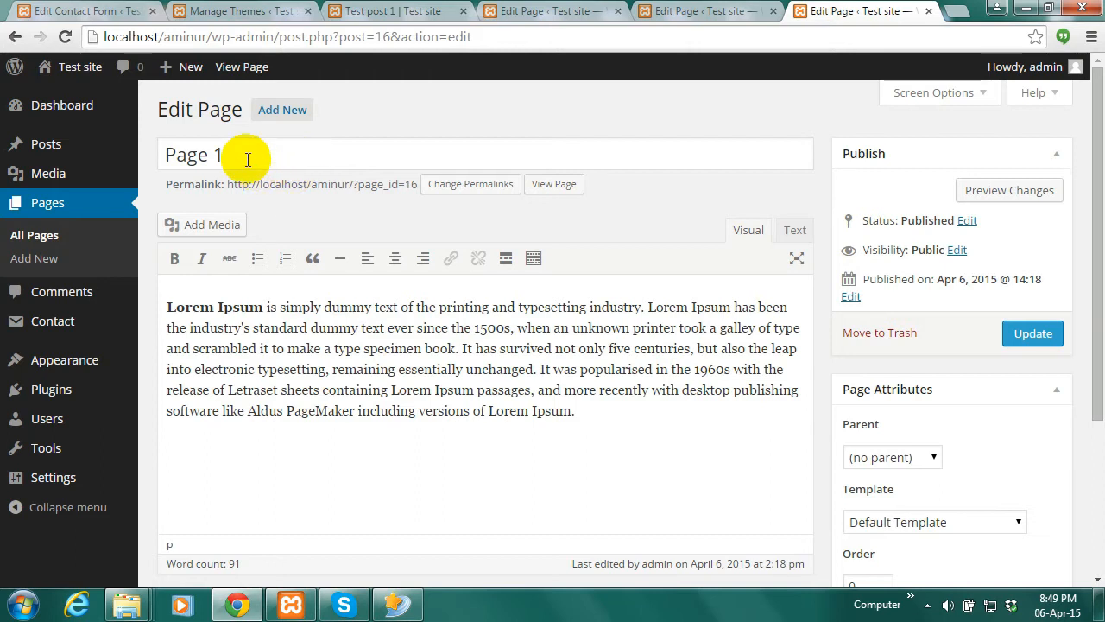
drag(253, 156, 150, 154)
text(About Us)
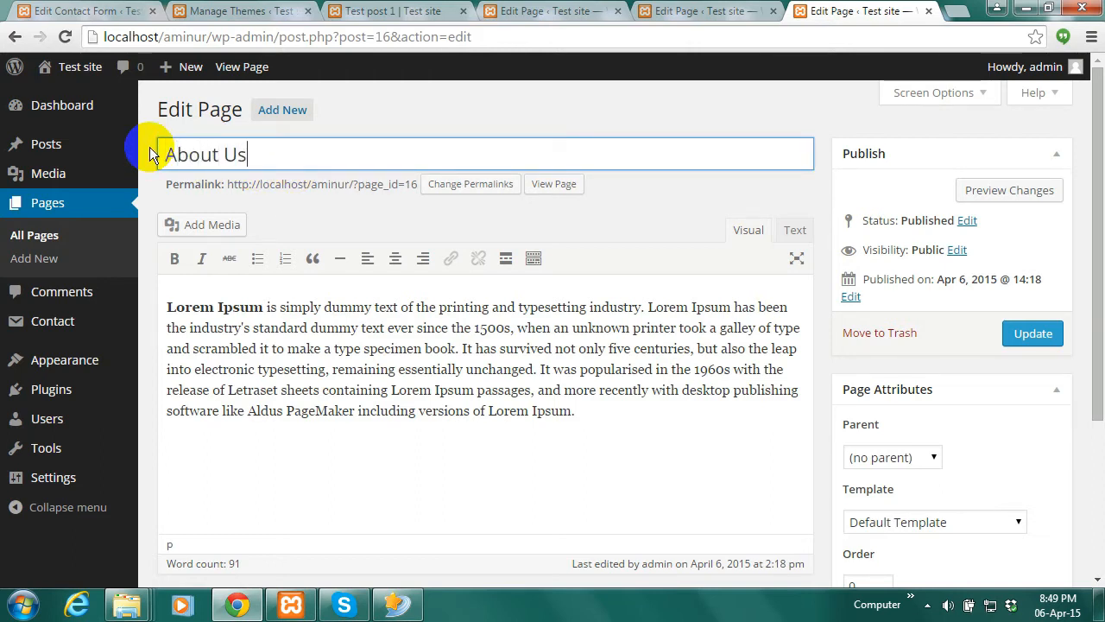
click(1043, 336)
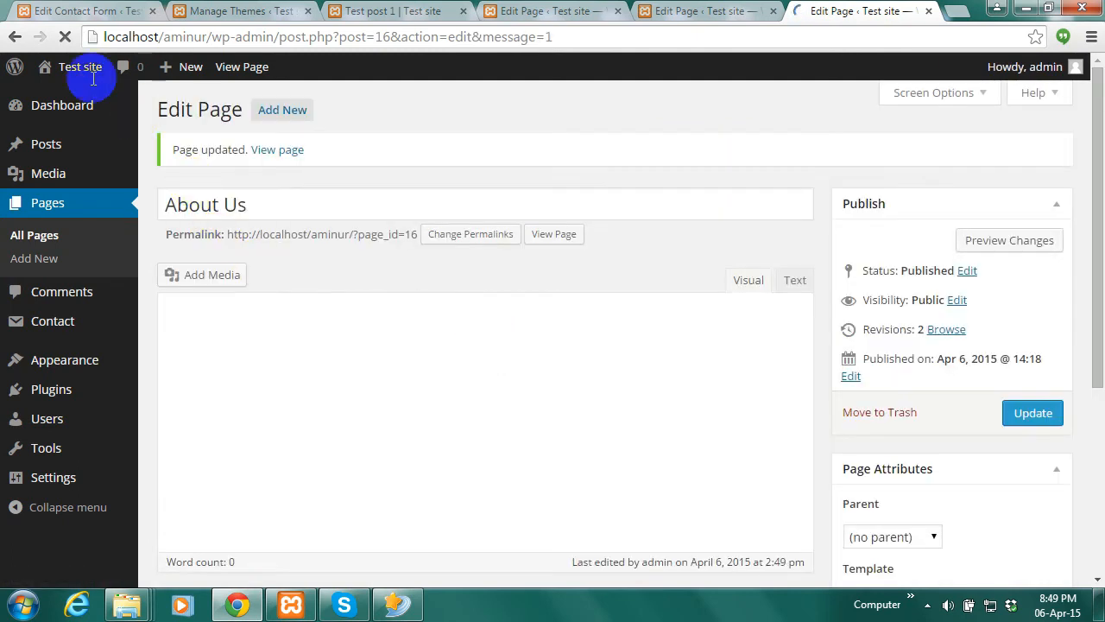
Visit the Test site front end to see About Us and Contact Us beside Page 2, 3, 5
mouse_move(76, 69)
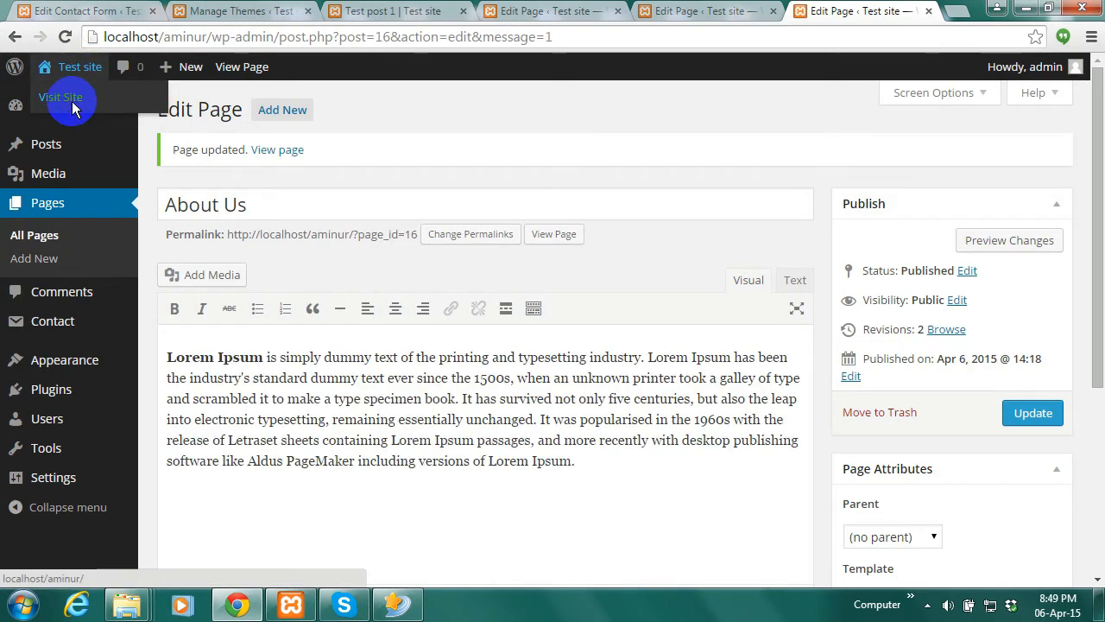
click(73, 102)
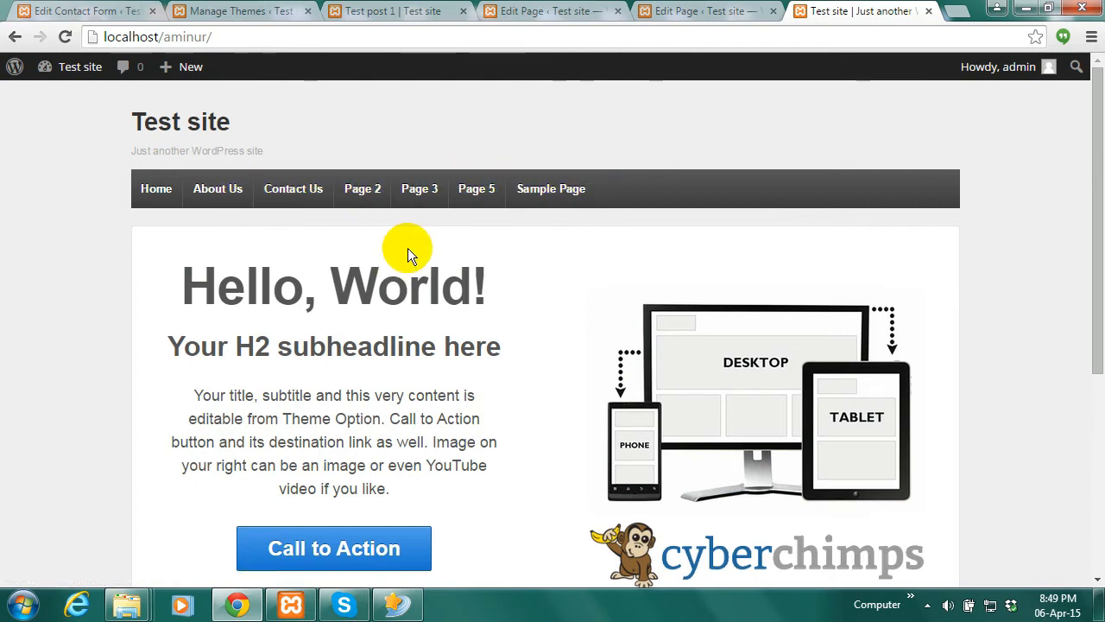
mouse_move(1101, 110)
mouse_down()
mouse_move(1098, 171)
mouse_move(1100, 111)
mouse_up()
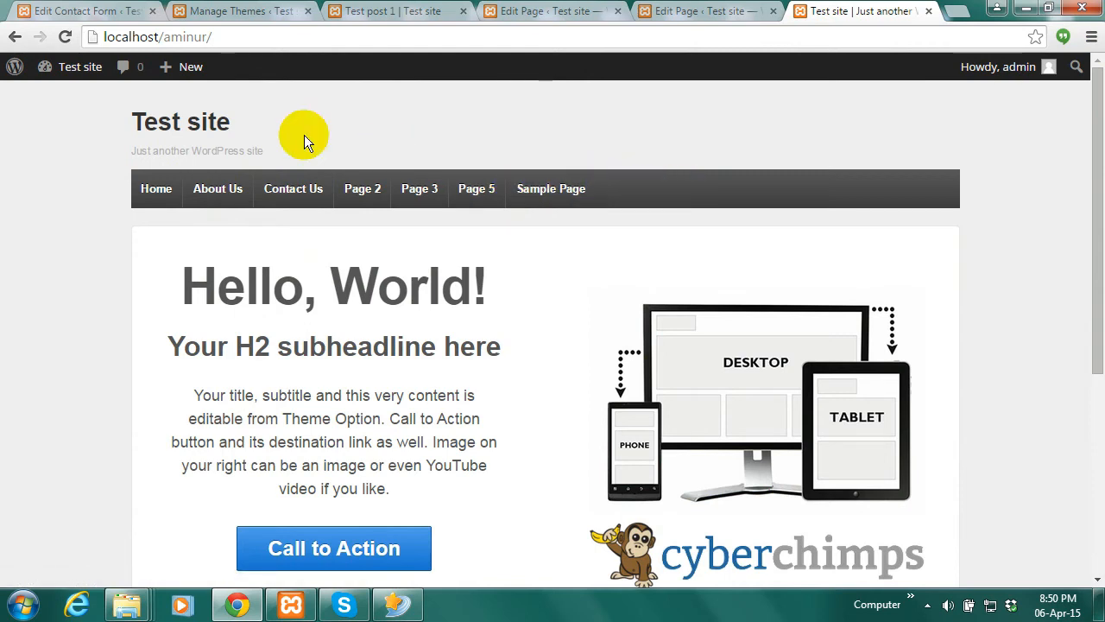
mouse_move(186, 69)
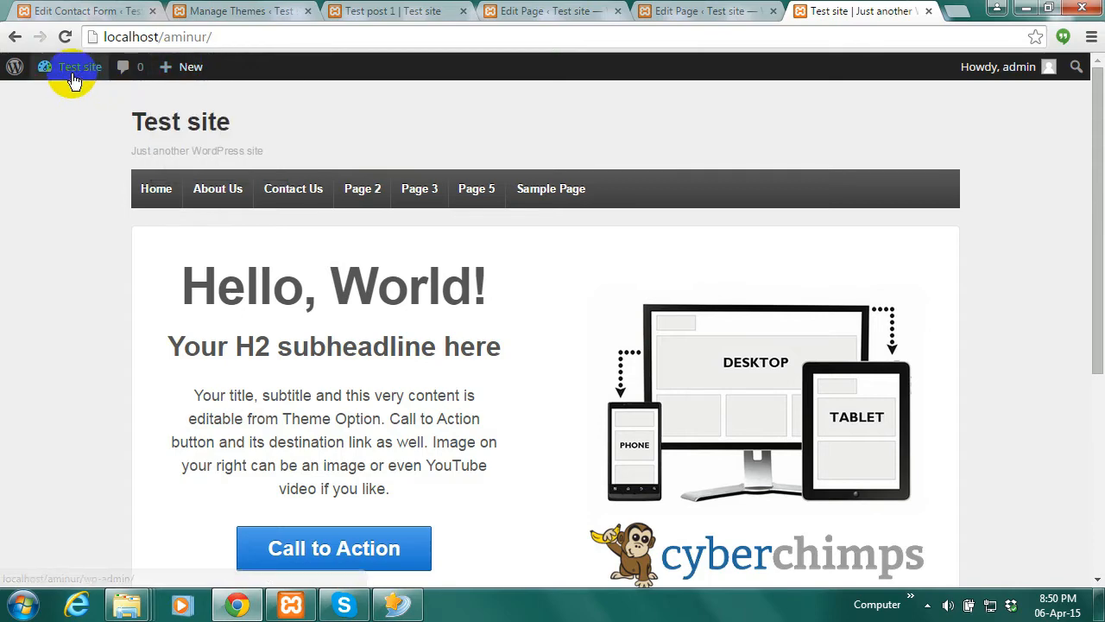
mouse_move(70, 69)
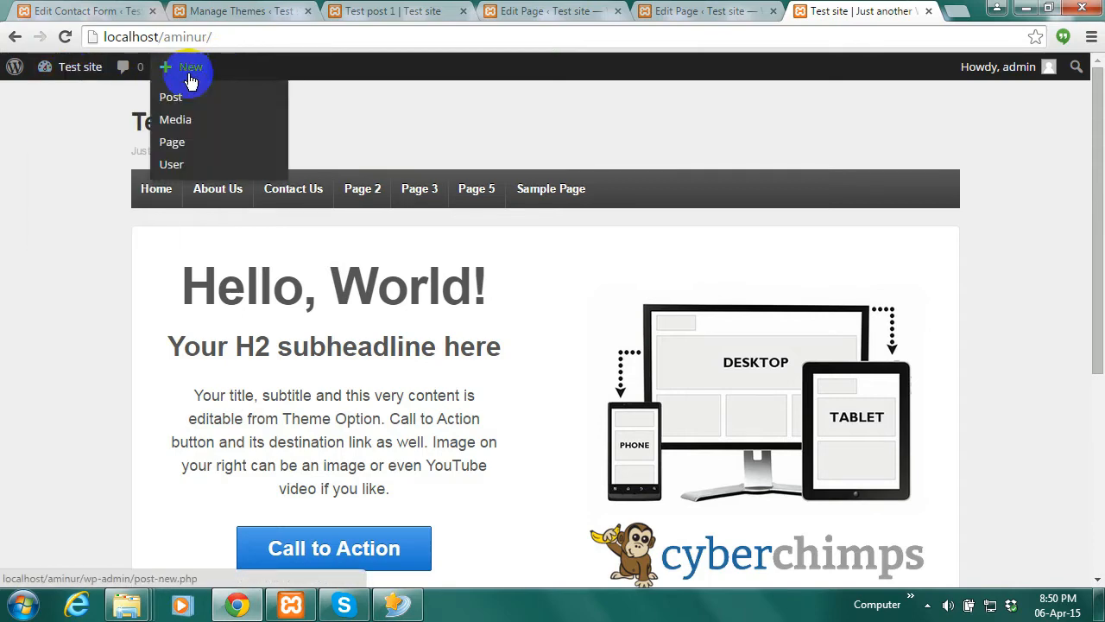
Start a new page titled 'Page 6'
click(178, 147)
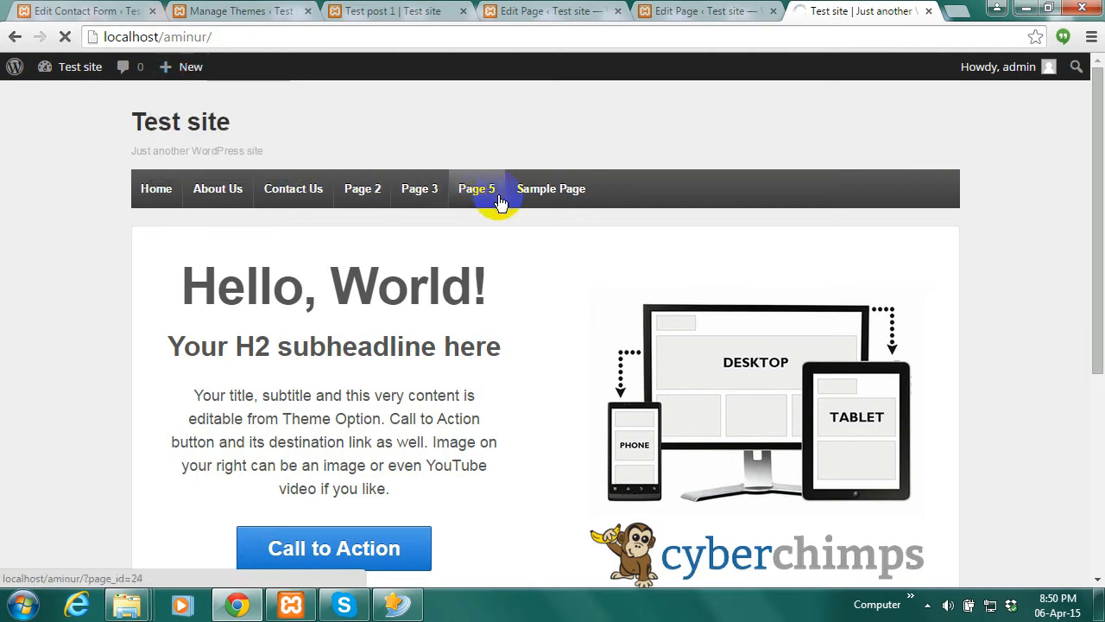
text(P)
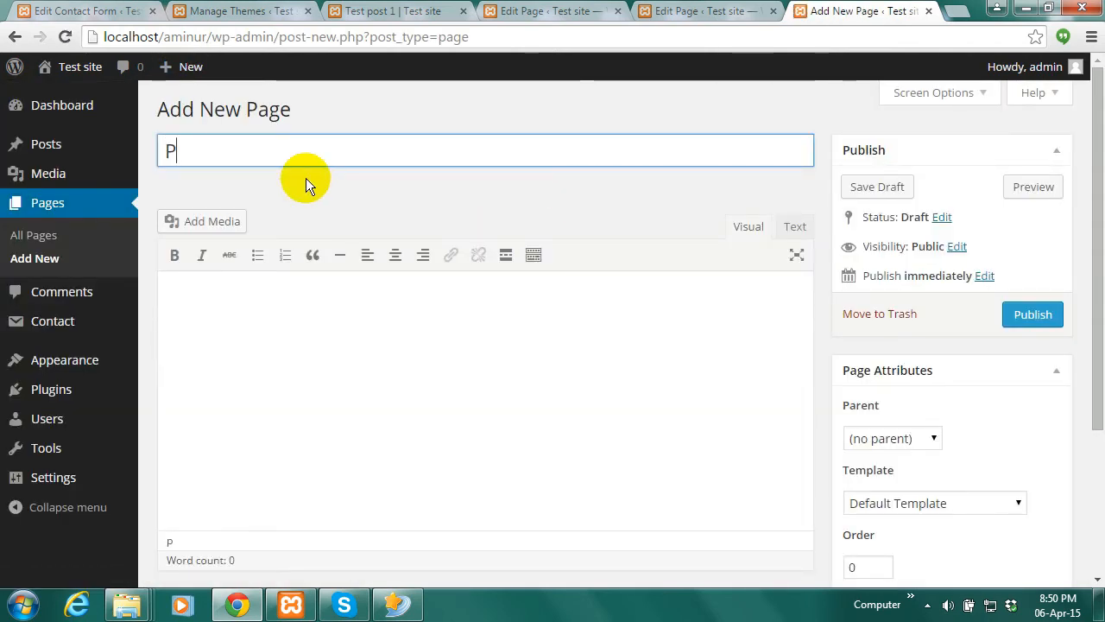
text(age )
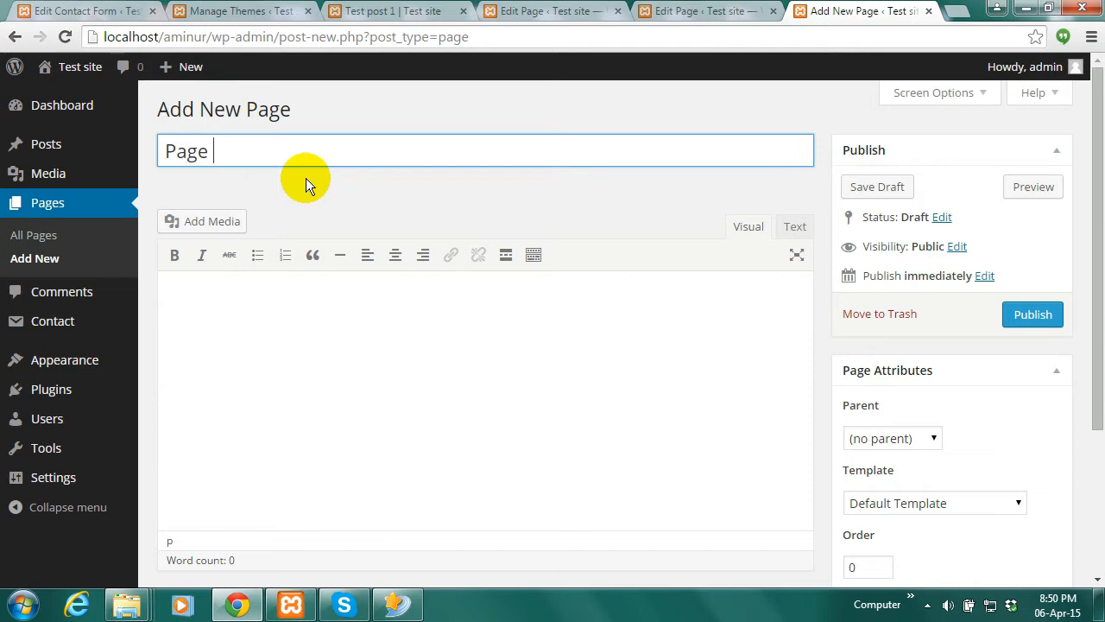
text(6)
click(278, 349)
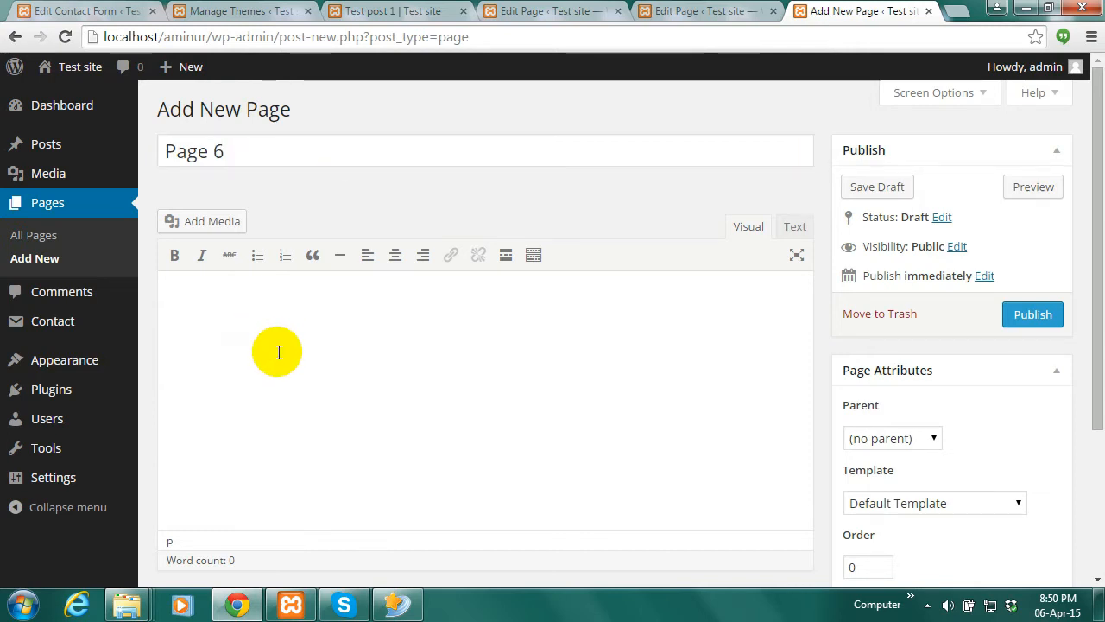
Upload image10.jpg to the media library and insert the lemon image into Page 6
click(198, 224)
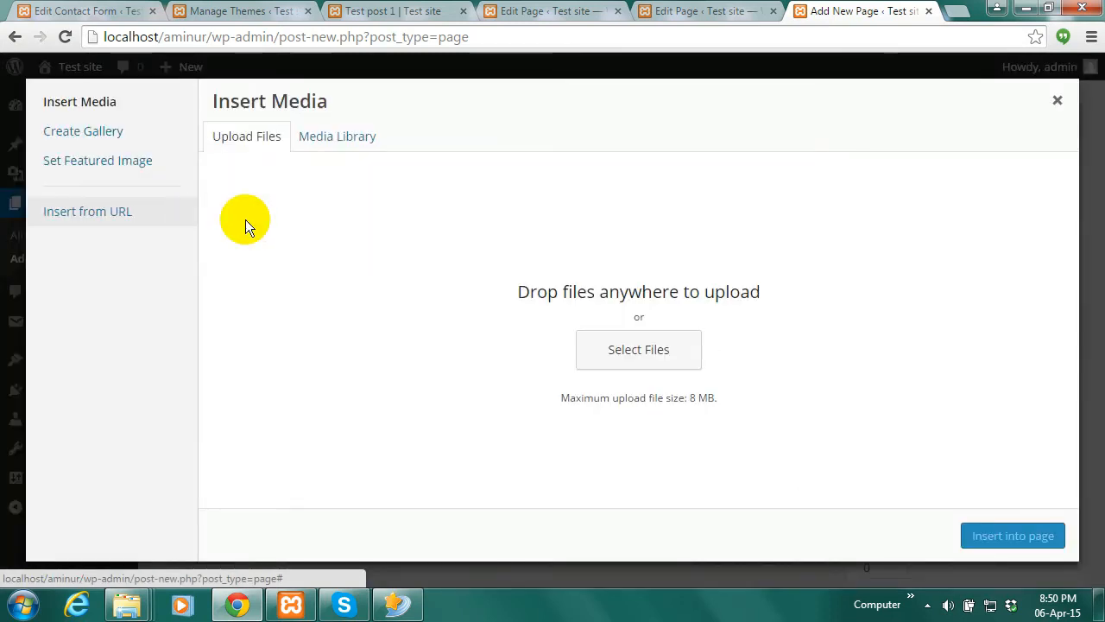
click(352, 142)
click(243, 139)
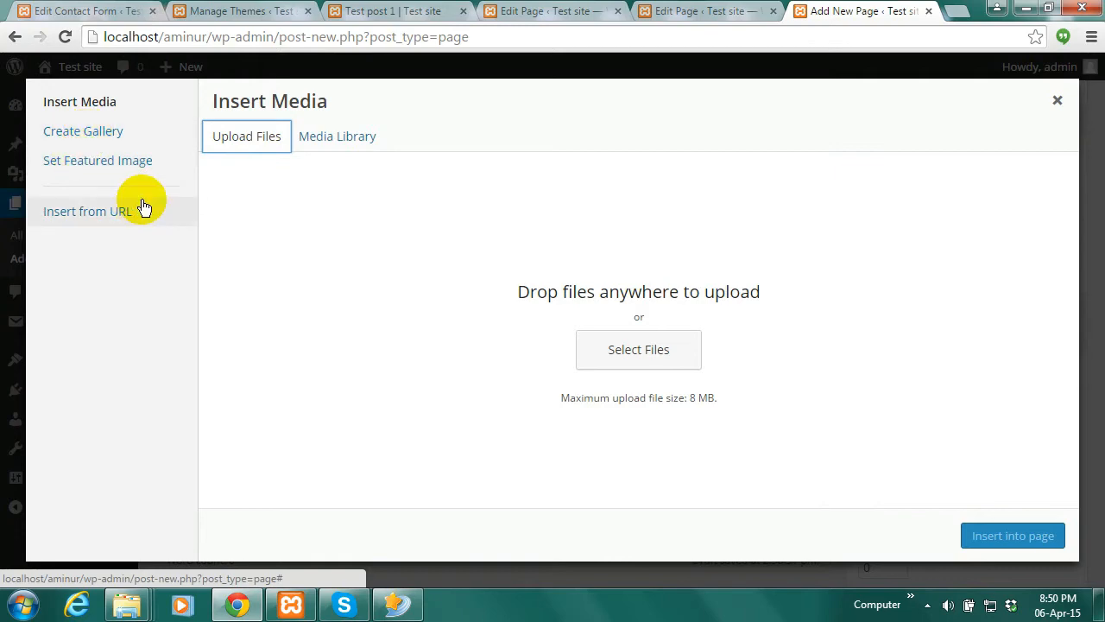
click(623, 353)
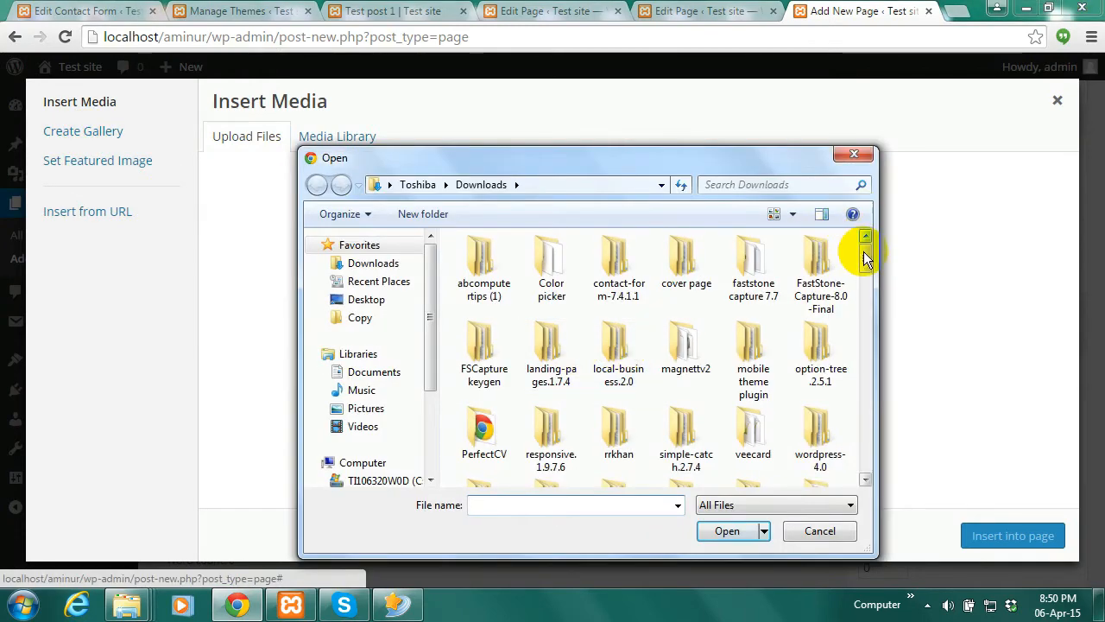
drag(866, 259, 859, 367)
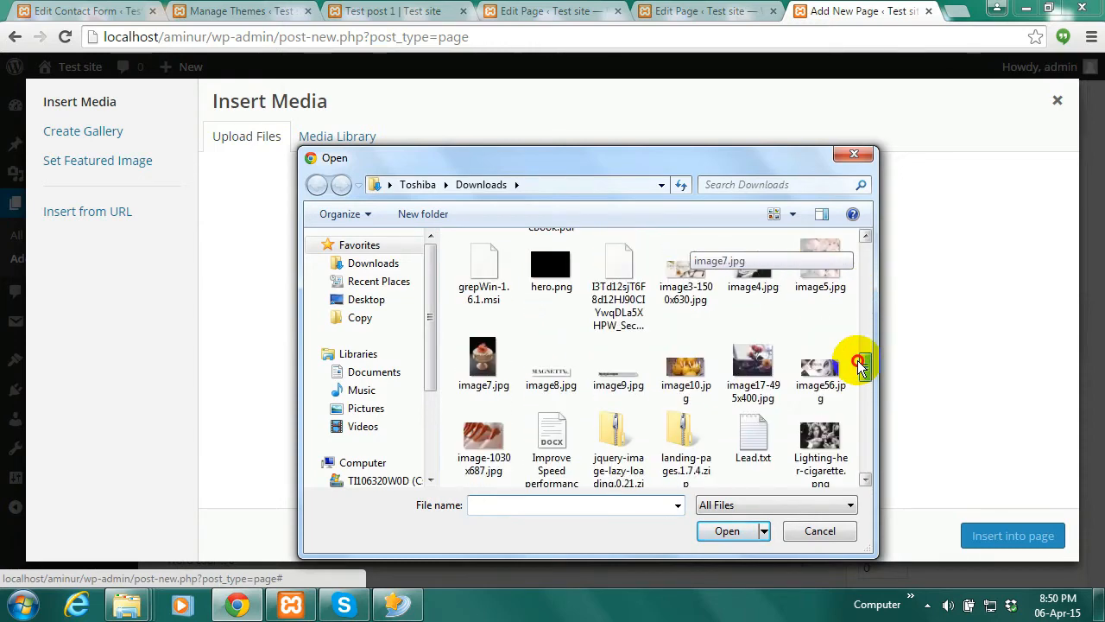
click(696, 380)
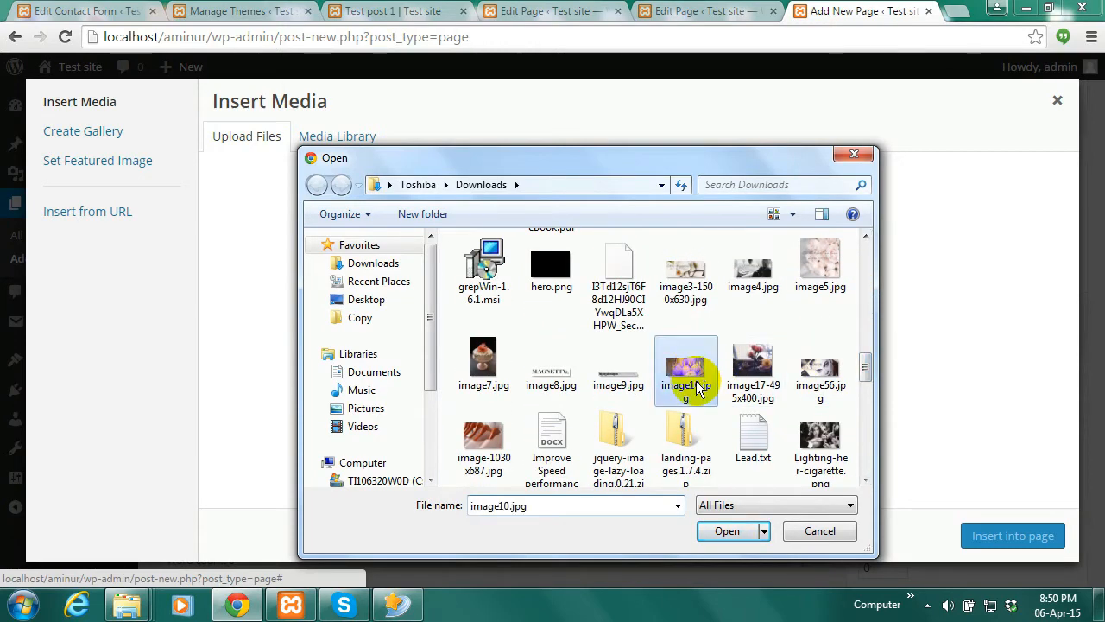
click(734, 533)
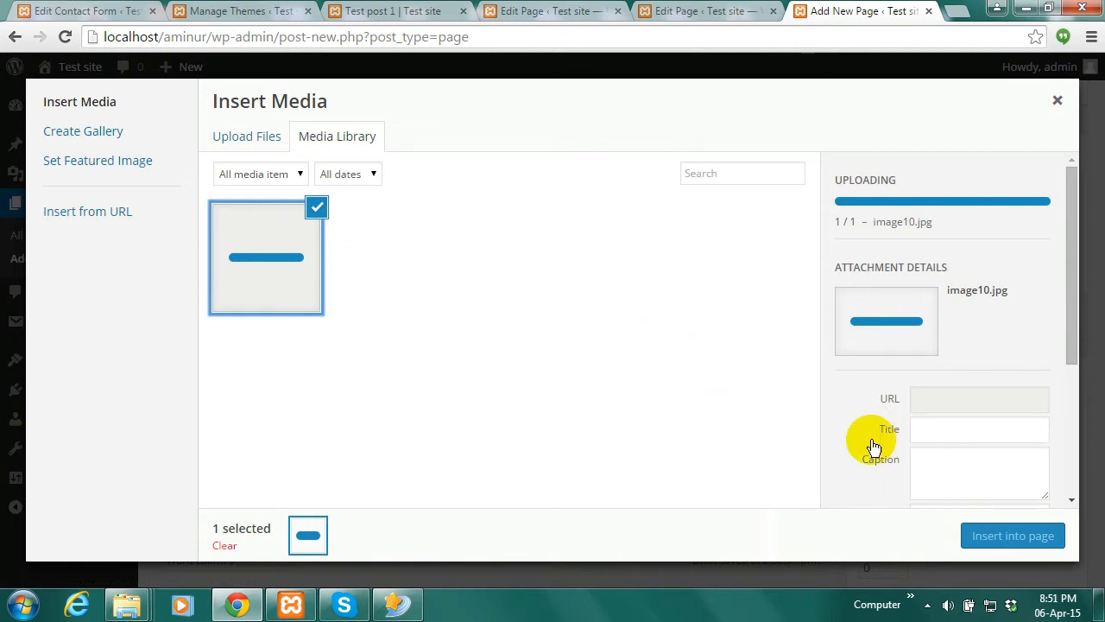
click(1011, 536)
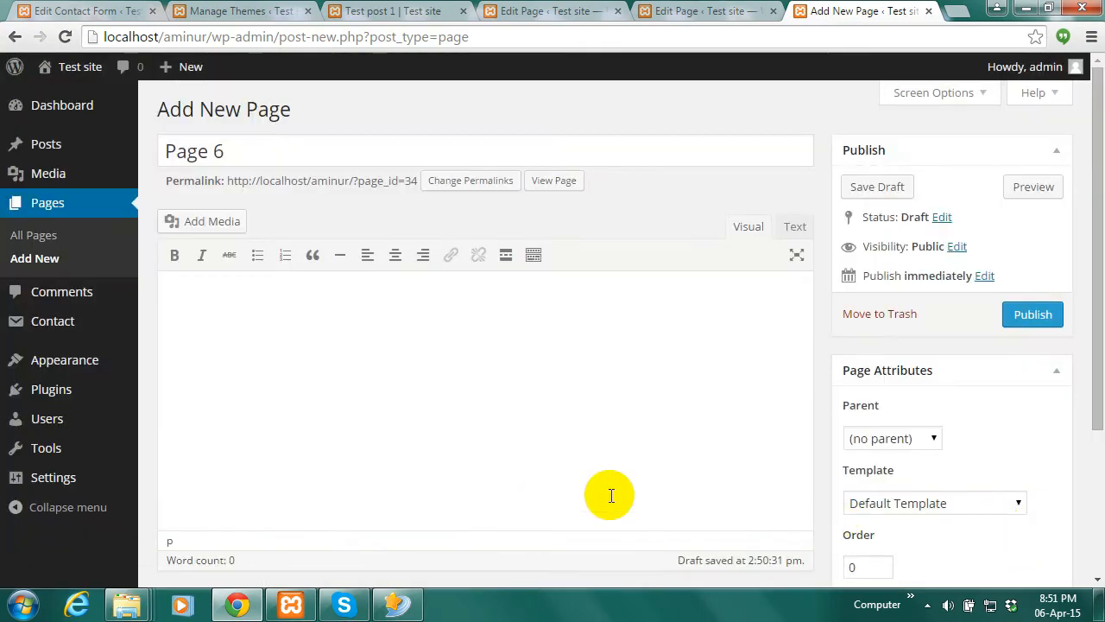
Publish Page 6 and view its live page with the lemon image in a new tab
click(1040, 314)
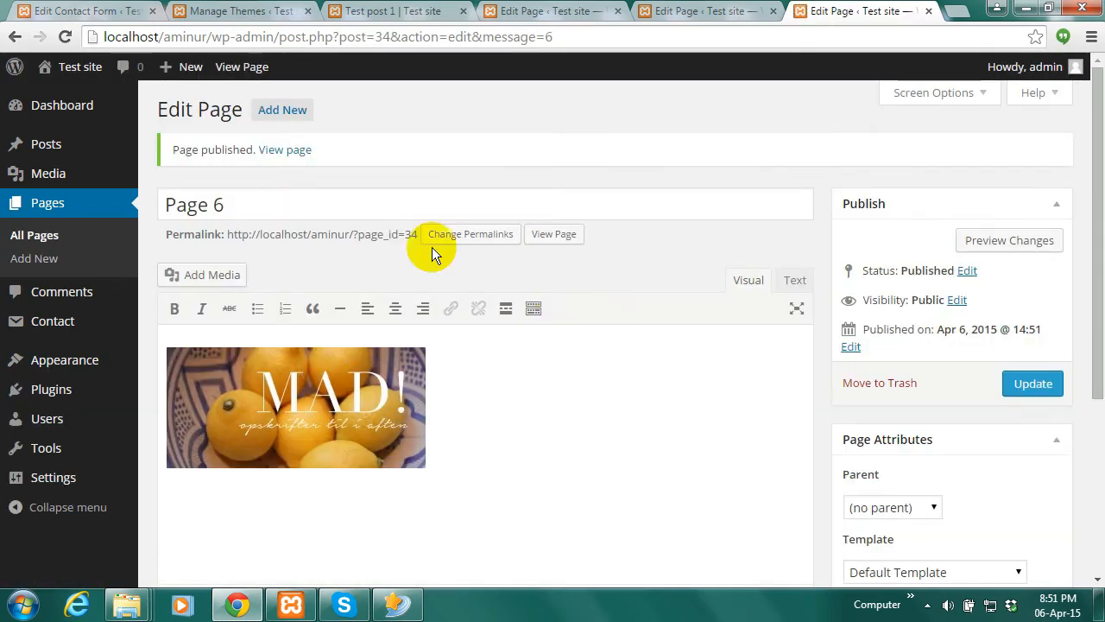
right_click(291, 150)
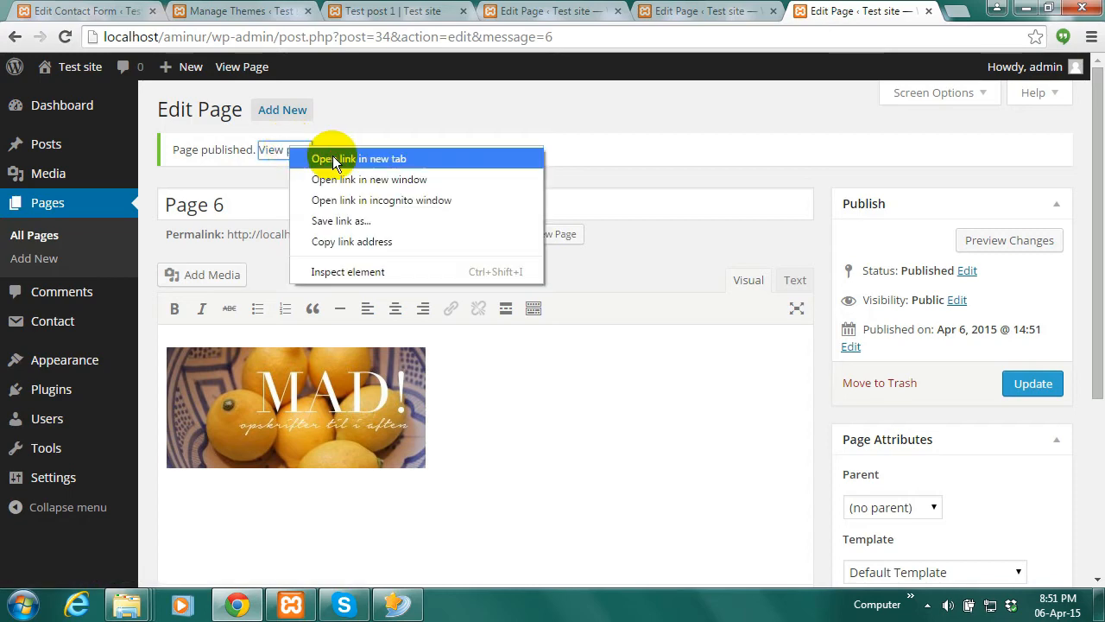
click(332, 156)
click(878, 10)
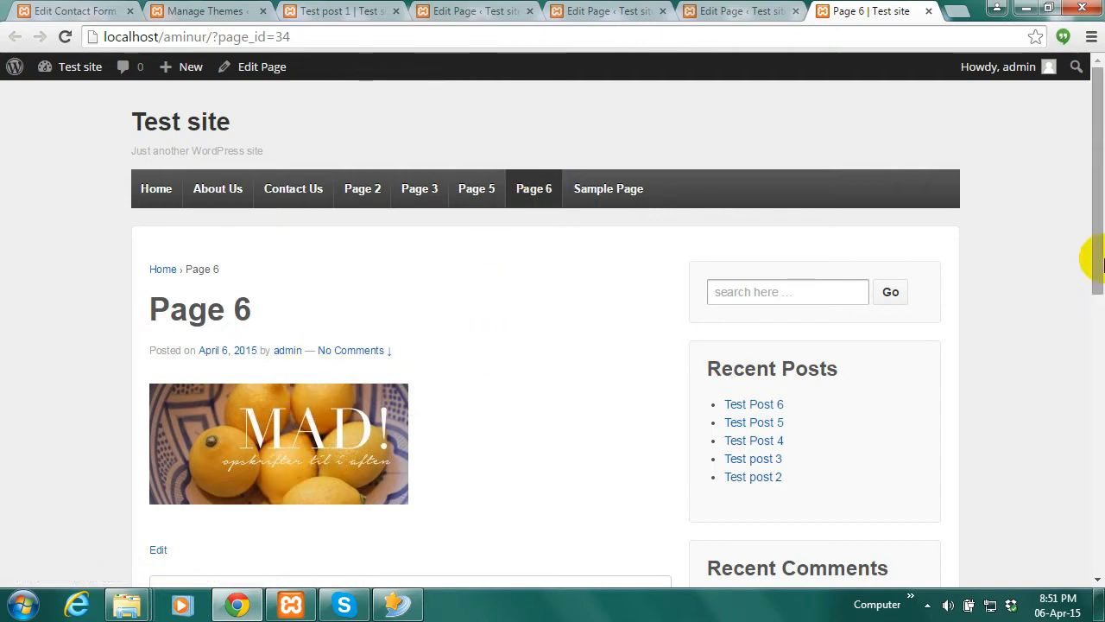
drag(1099, 263, 1091, 206)
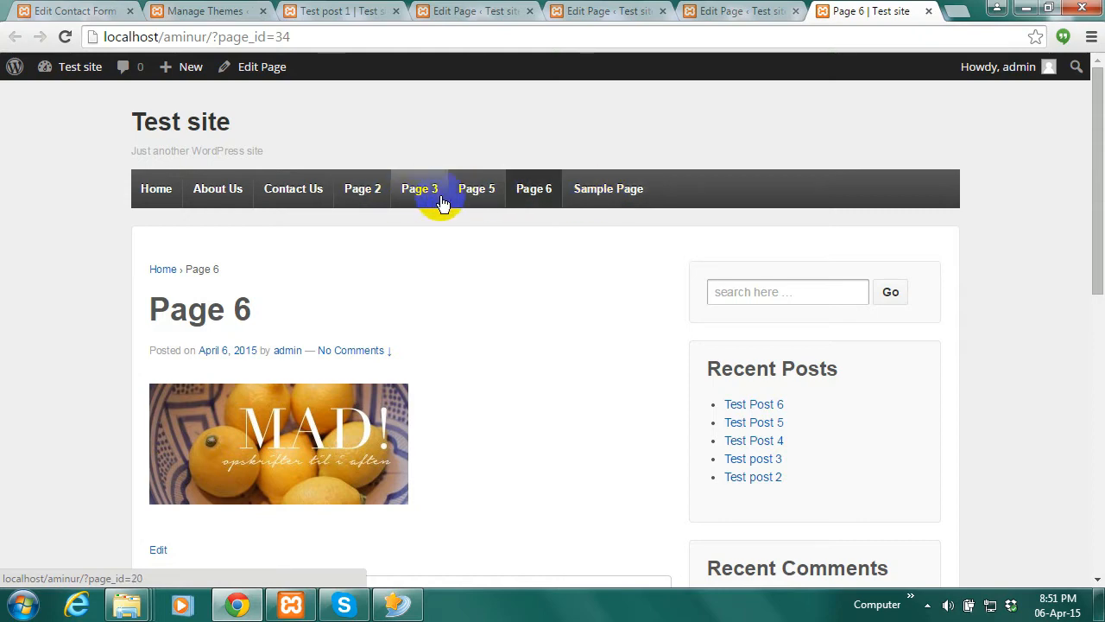
Under Appearance > Menus, create an empty menu named 'Main Menu'
mouse_move(78, 74)
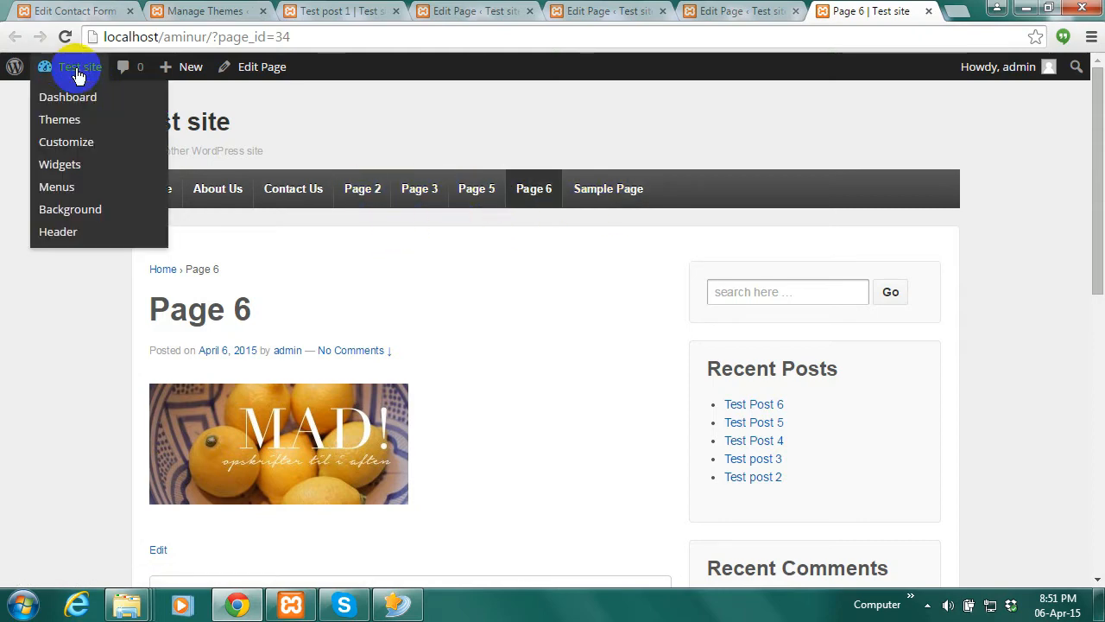
click(69, 198)
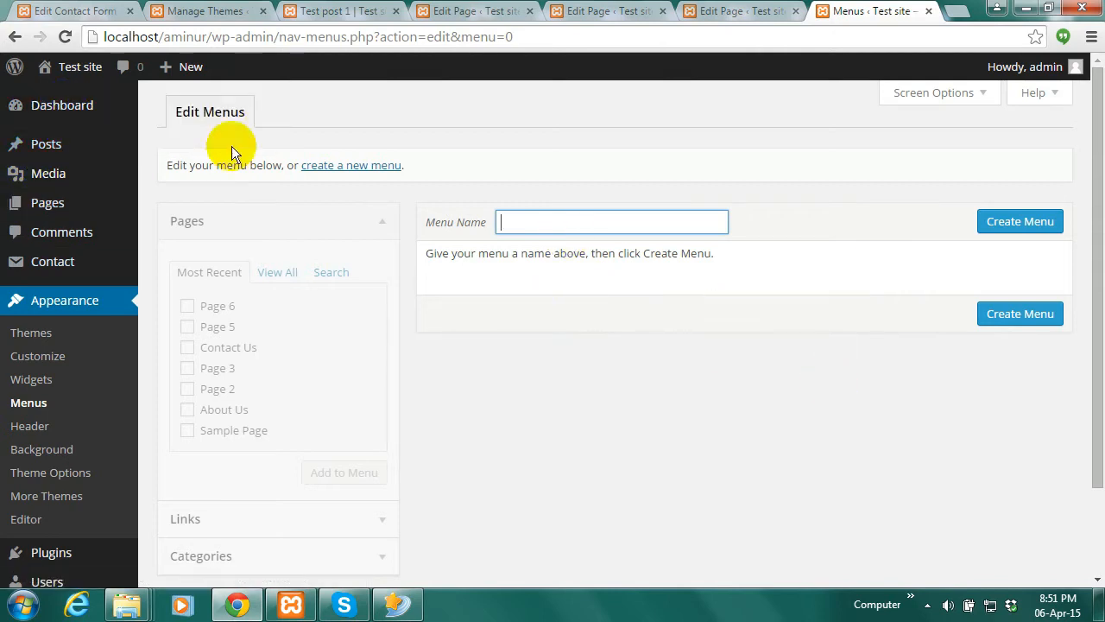
click(57, 108)
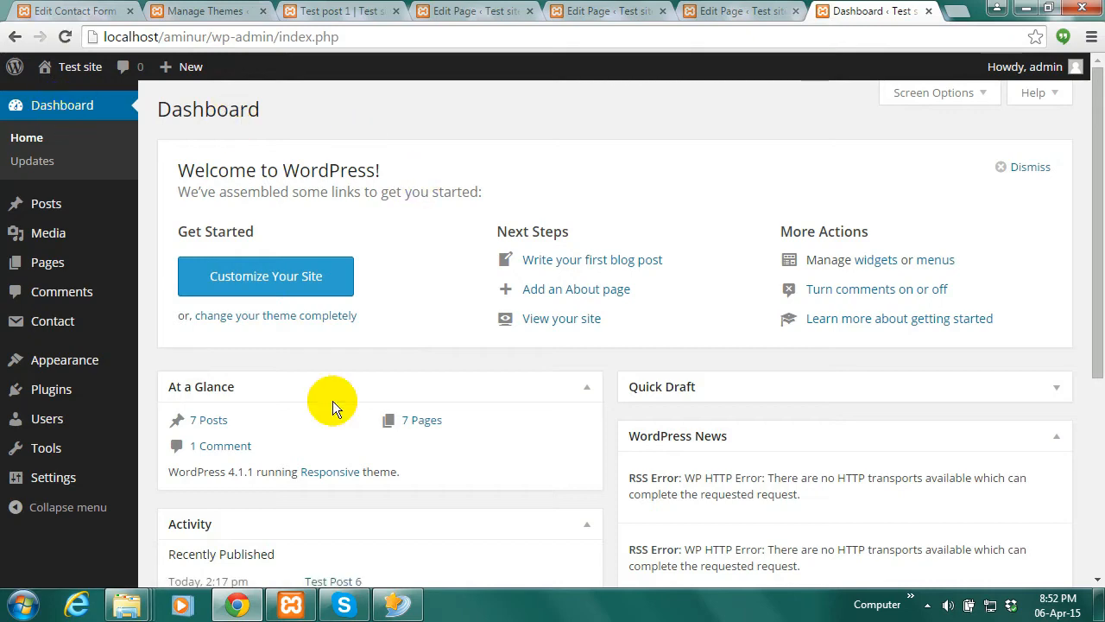
mouse_move(72, 364)
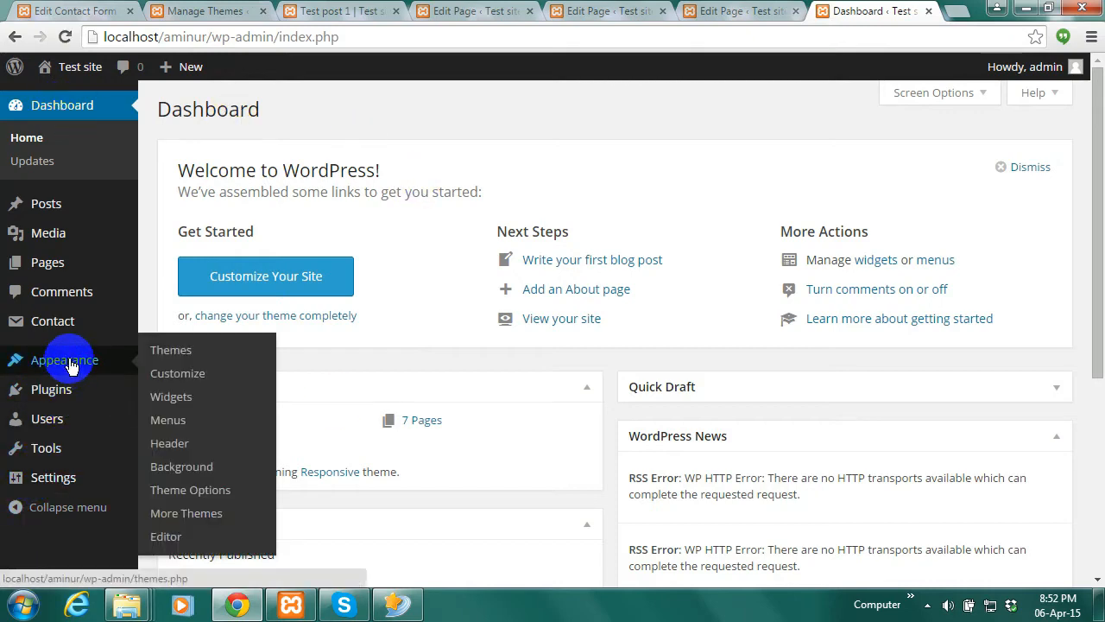
click(175, 430)
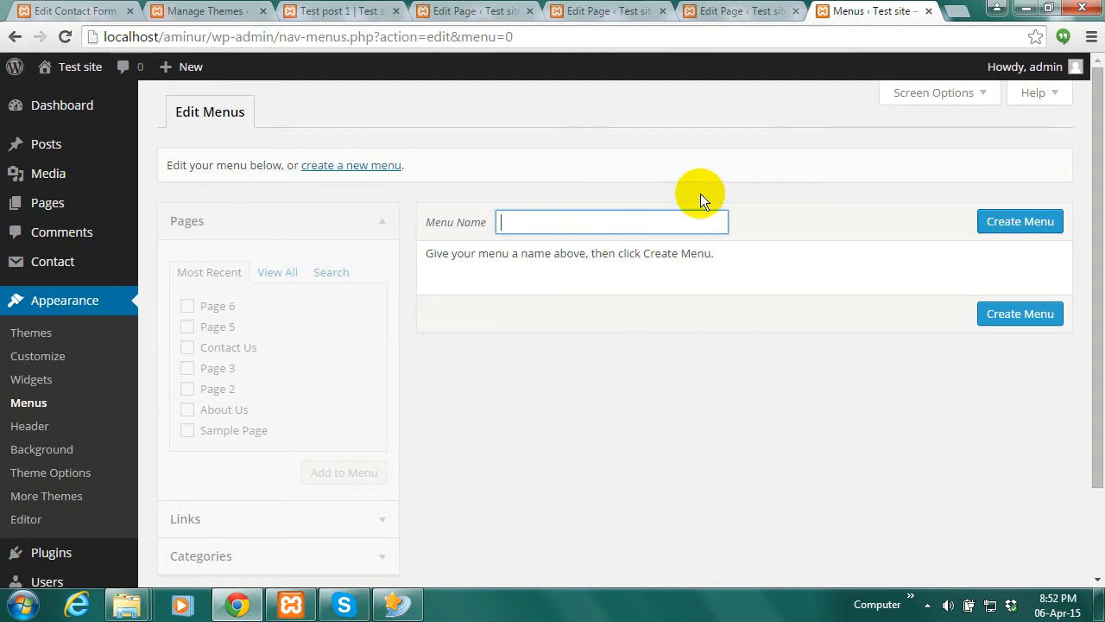
text(Main Menu)
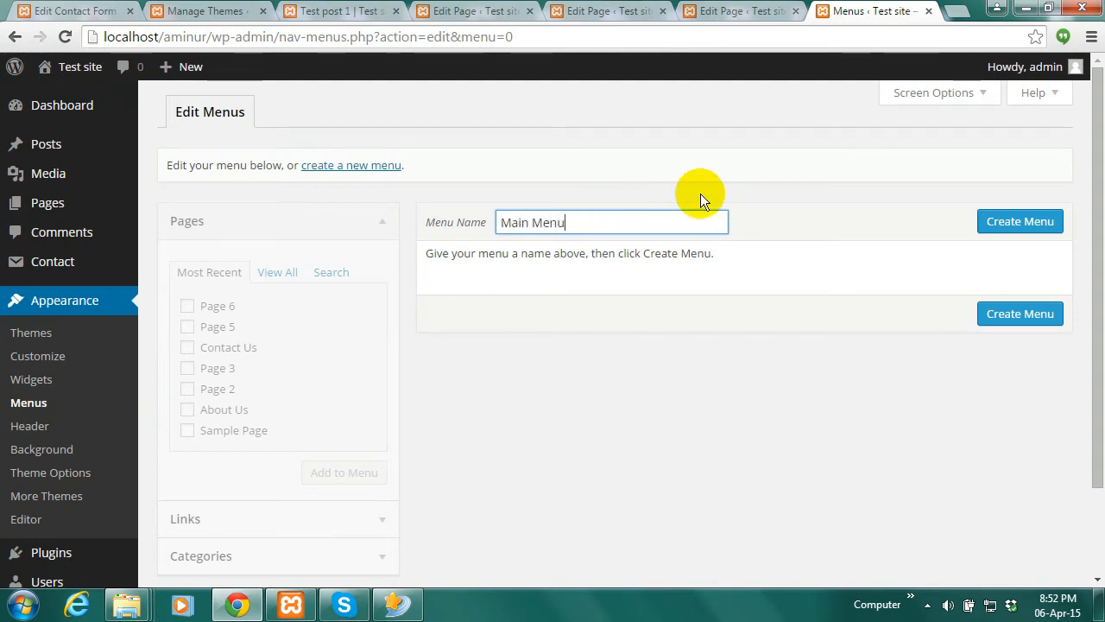
click(1010, 223)
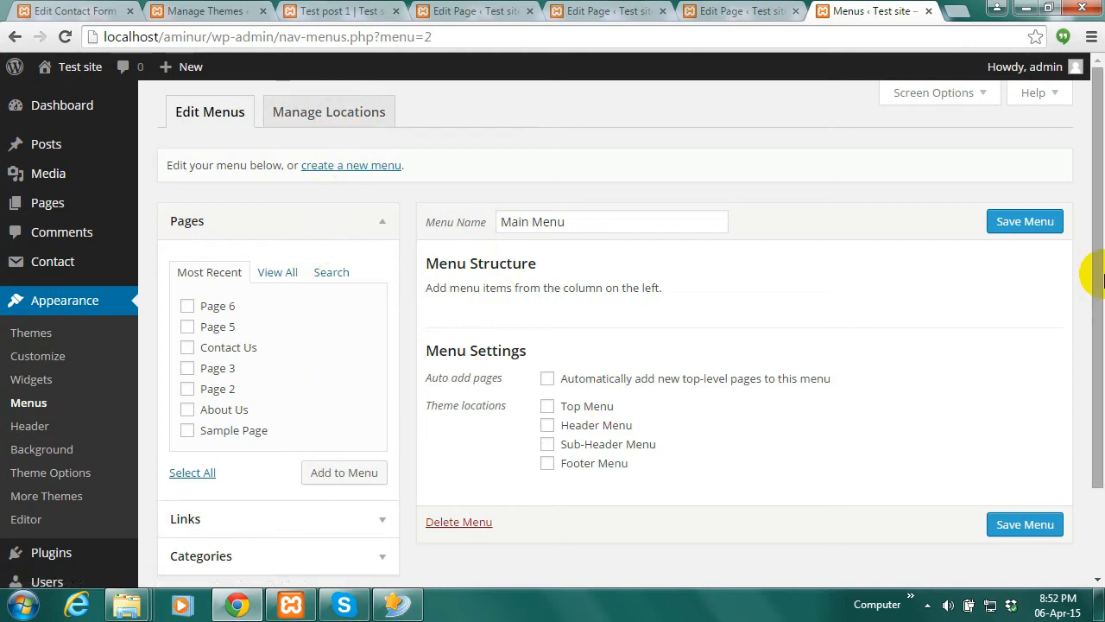
Add the pages Contact Us, About Us and Sample Page to Main Menu and save it
drag(1098, 263, 1098, 288)
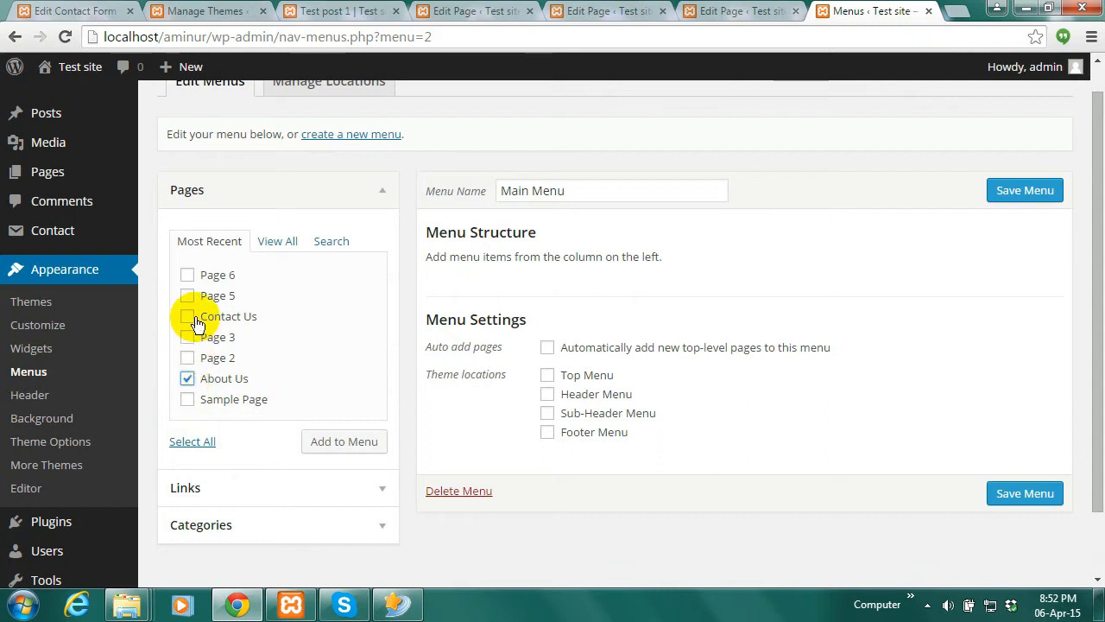
click(346, 443)
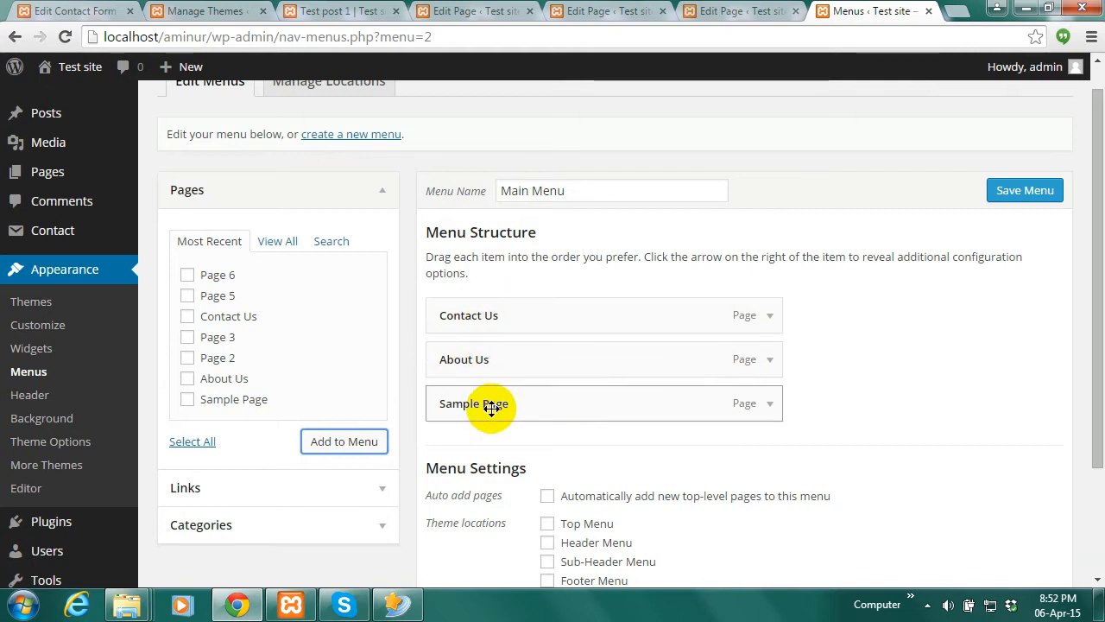
scroll(1083, 372, down, 3)
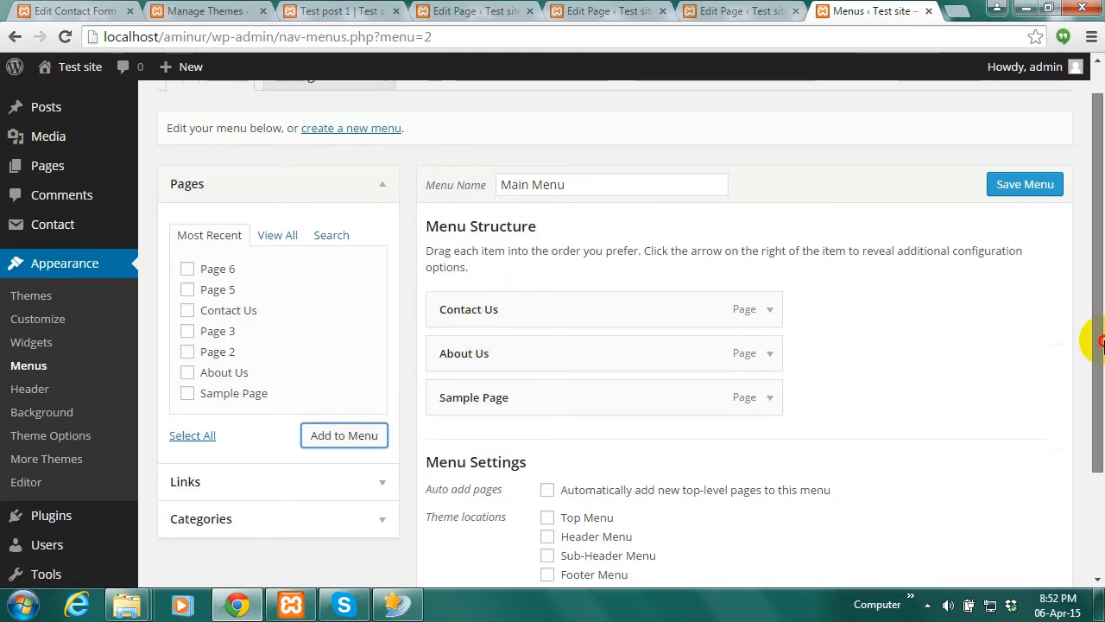
click(1013, 525)
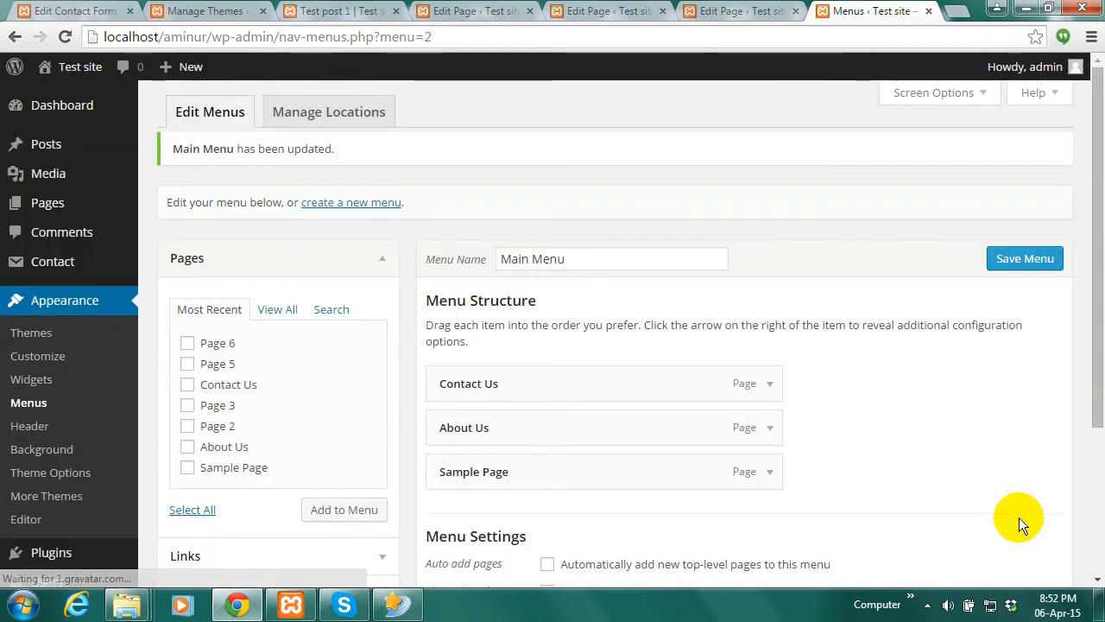
Open the site front page in a new tab, then go to Manage Locations
drag(1099, 299, 1099, 299)
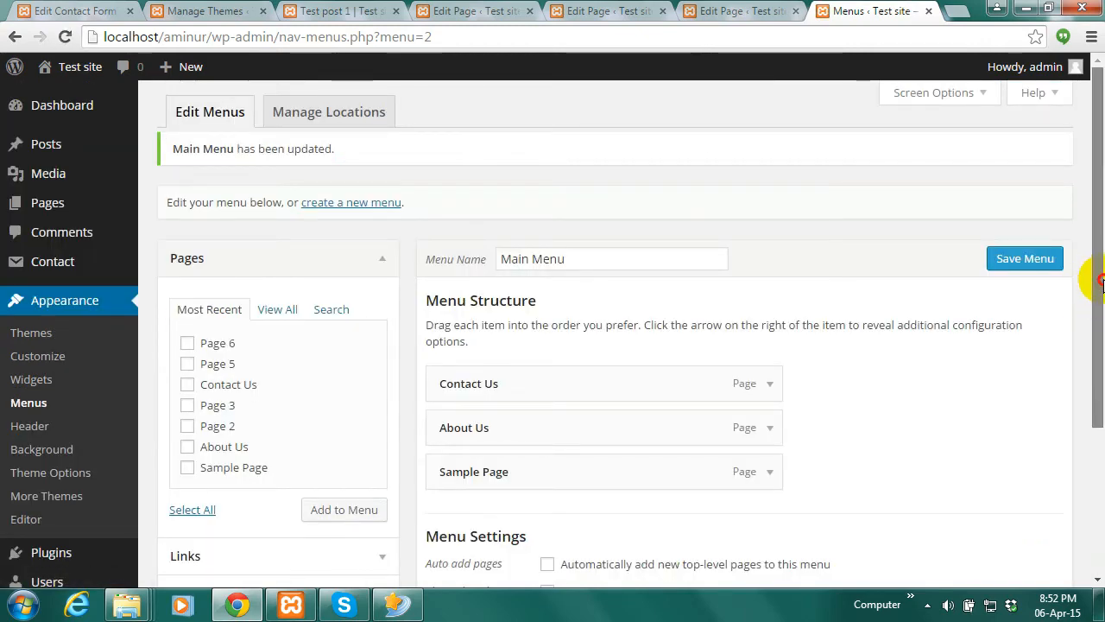
right_click(76, 97)
click(103, 110)
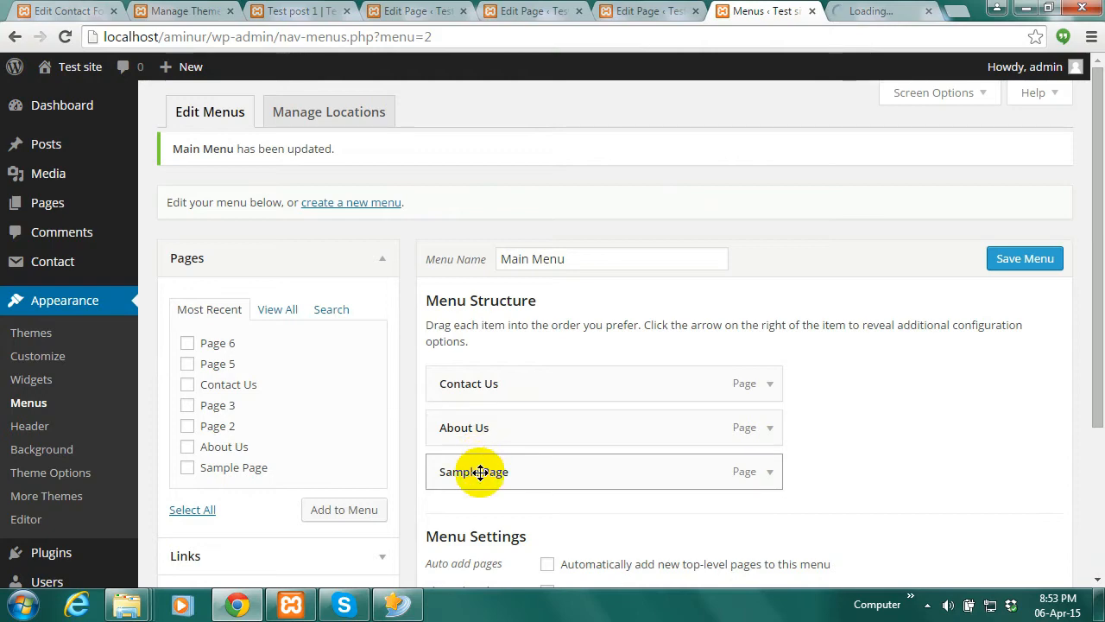
click(866, 10)
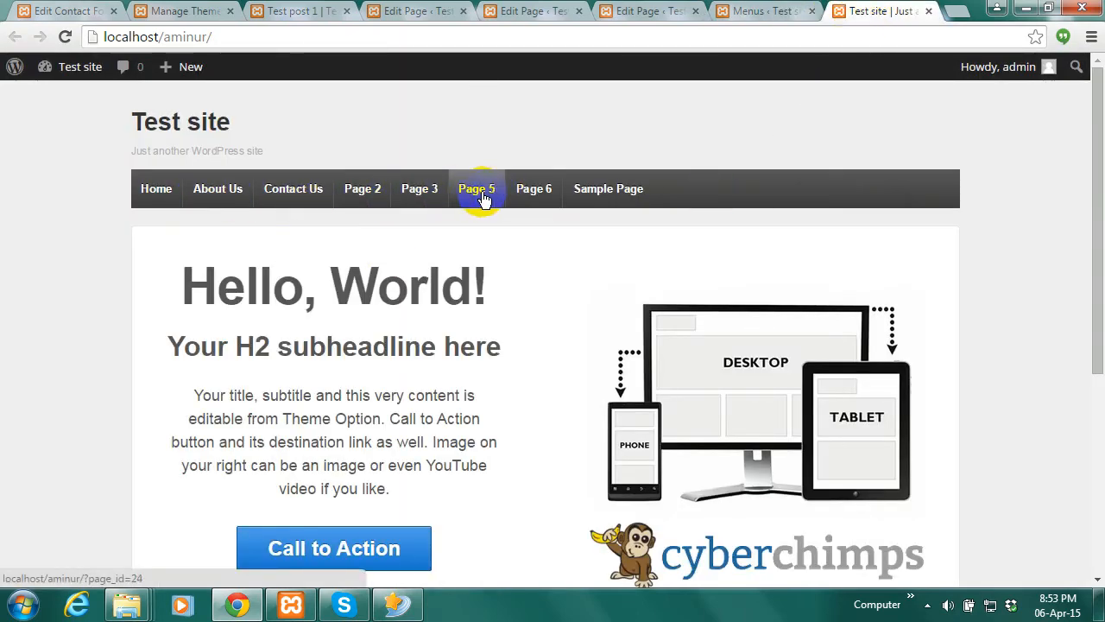
click(757, 8)
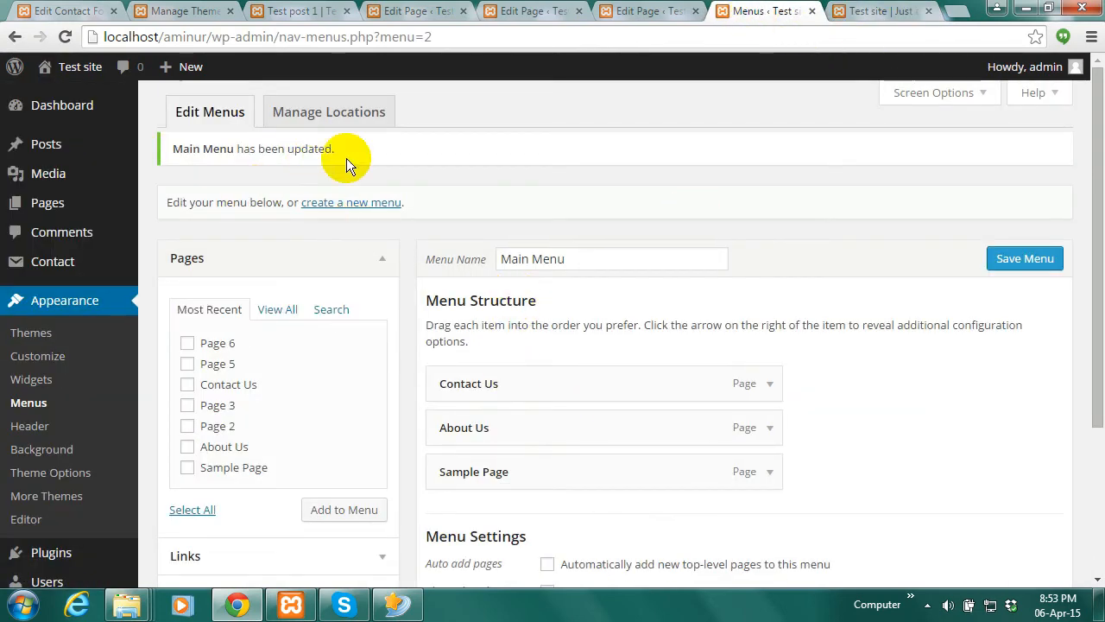
click(329, 118)
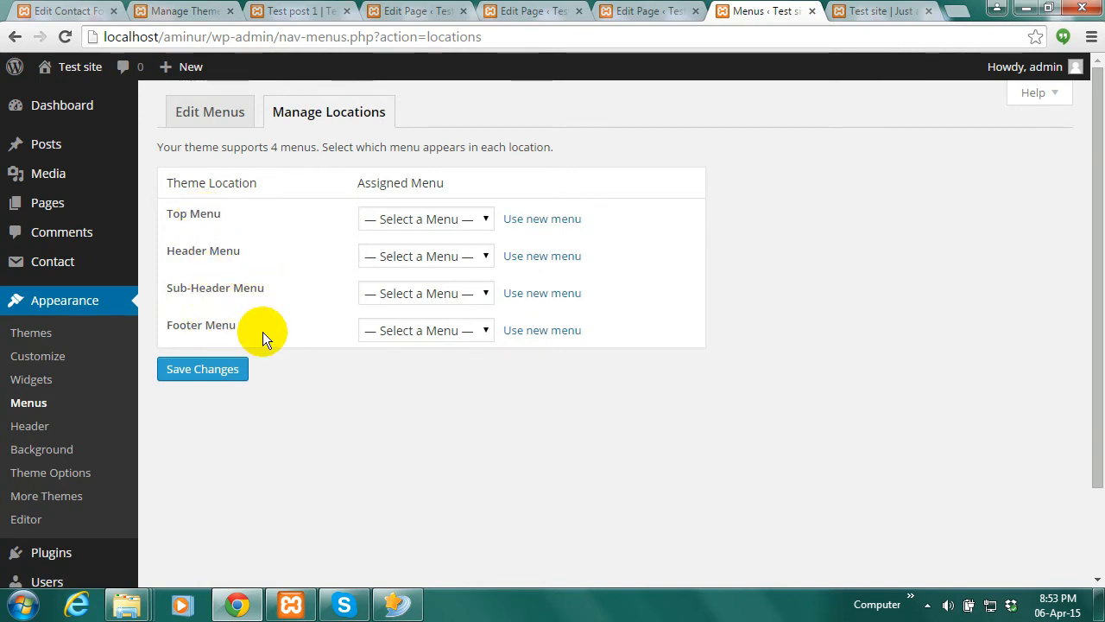
Assign Main Menu to the Header Menu location and save the change
click(885, 11)
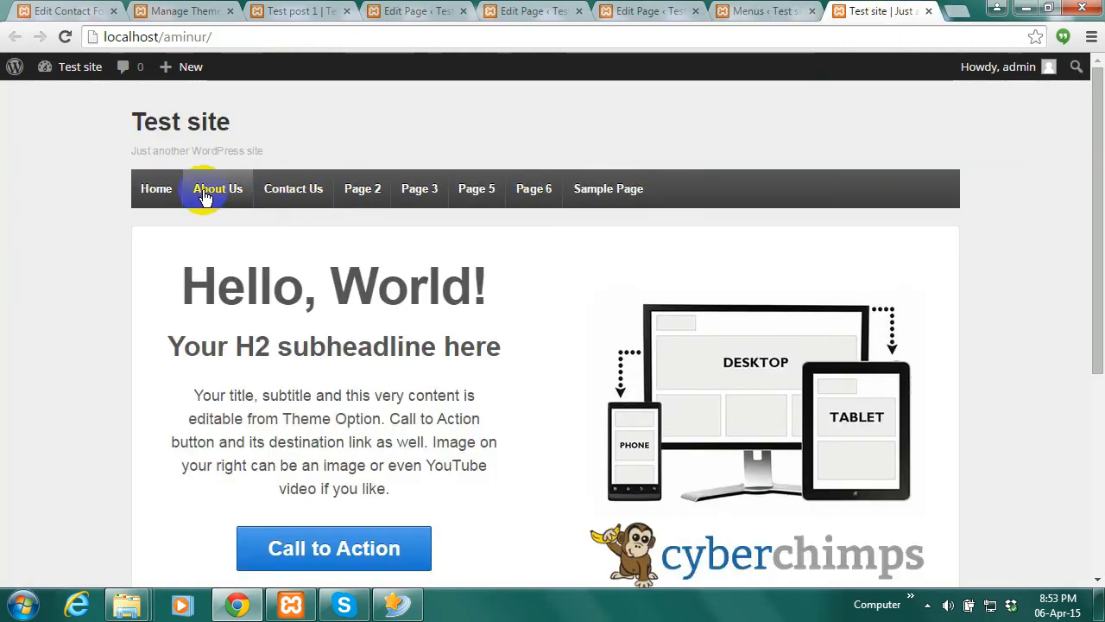
click(782, 11)
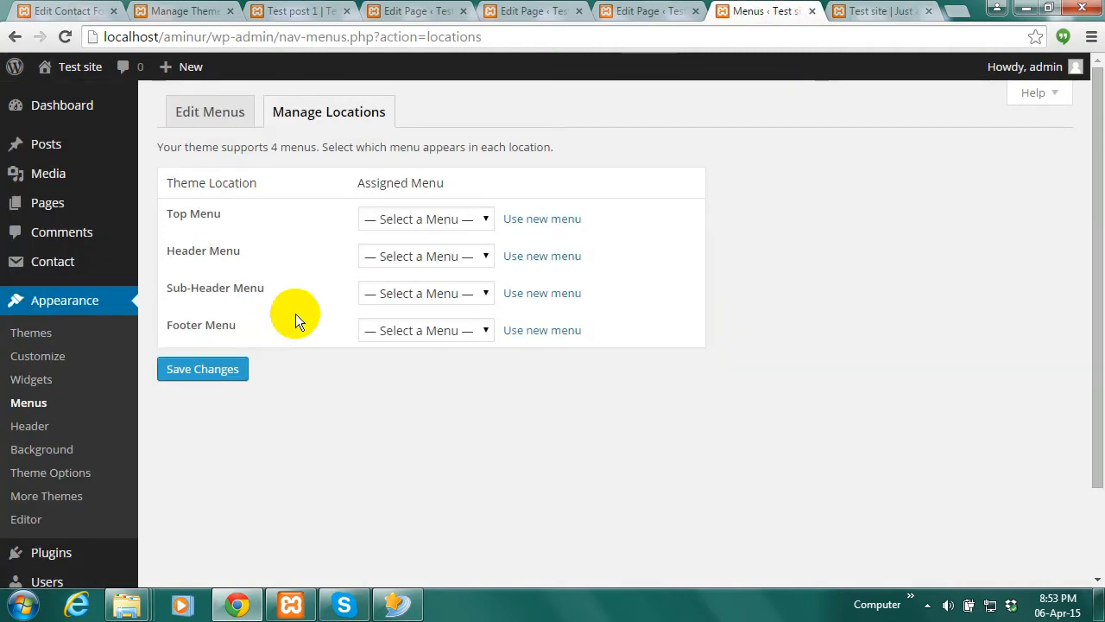
click(485, 255)
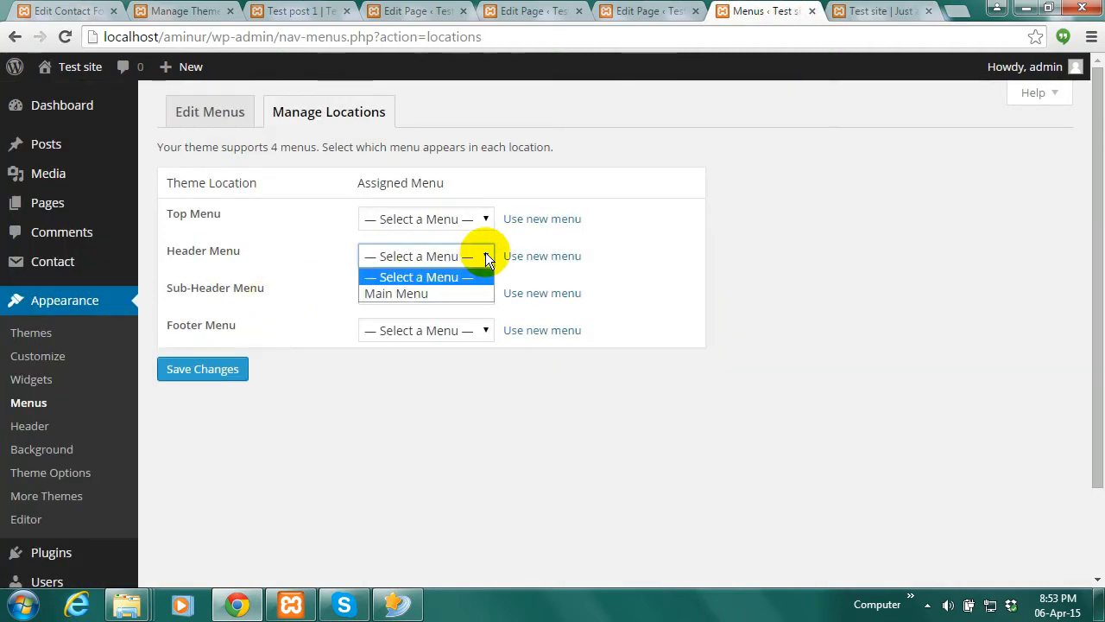
click(395, 293)
click(197, 371)
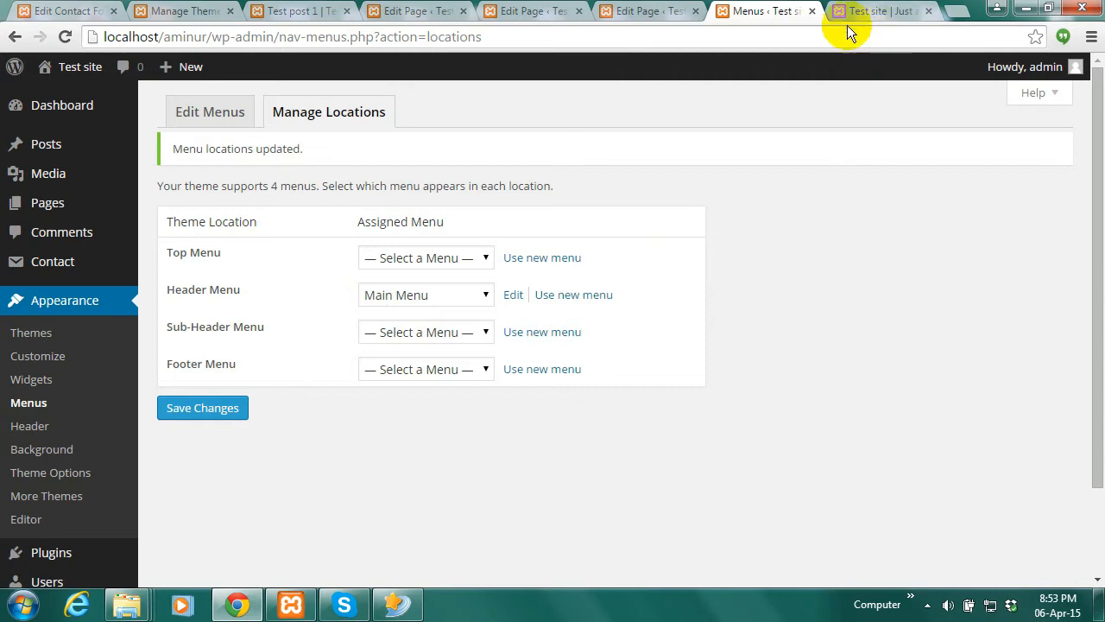
Reload the front page to see the new header menu, then return to Edit Menus
click(872, 11)
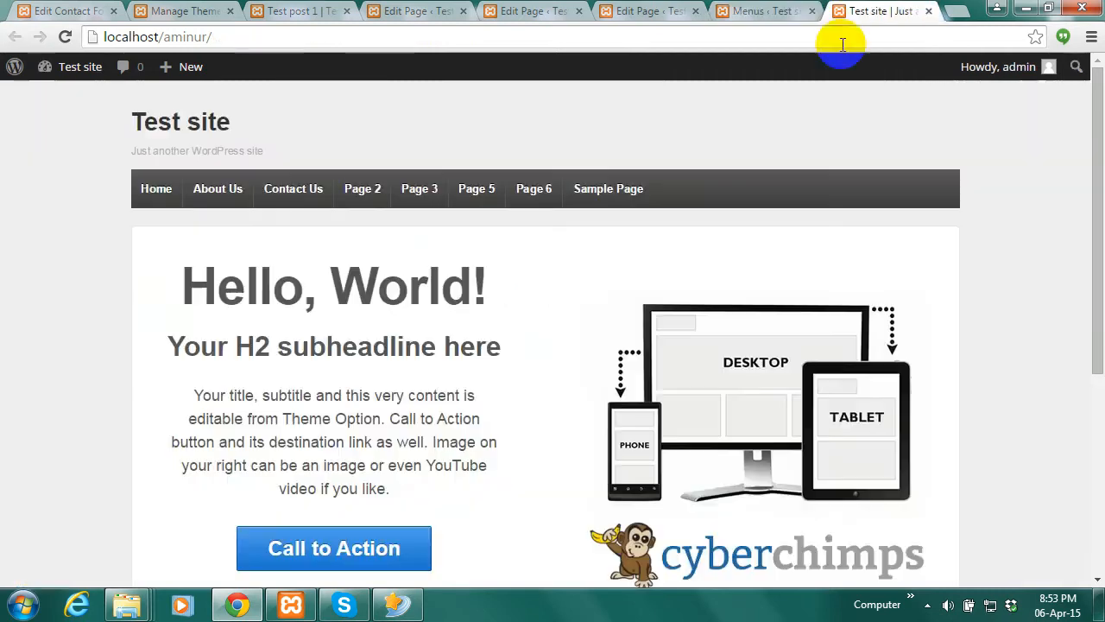
click(68, 36)
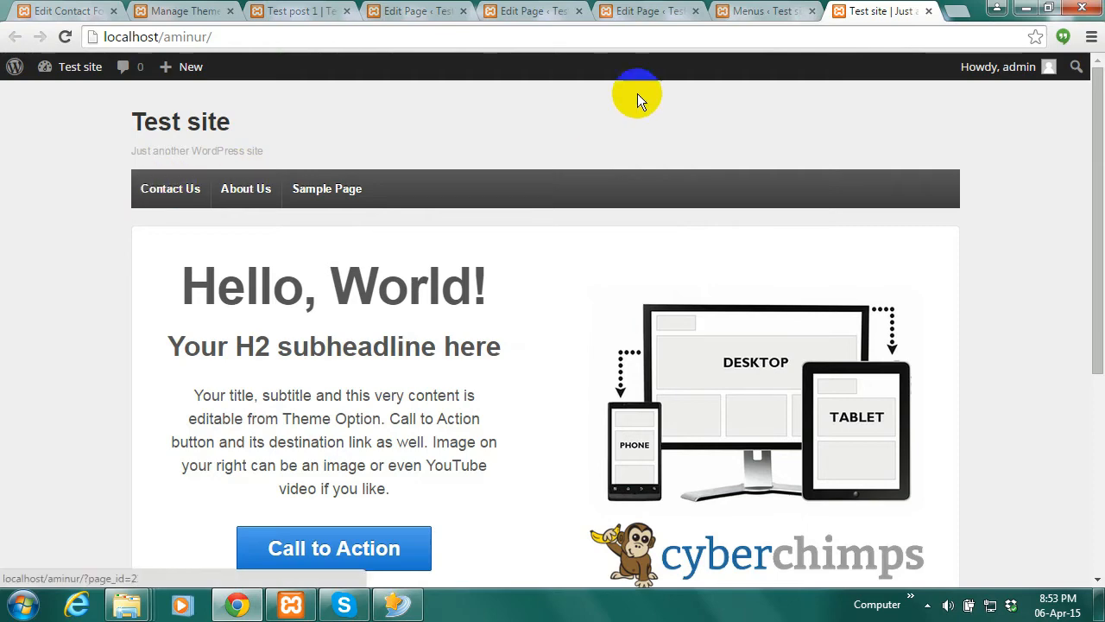
click(758, 12)
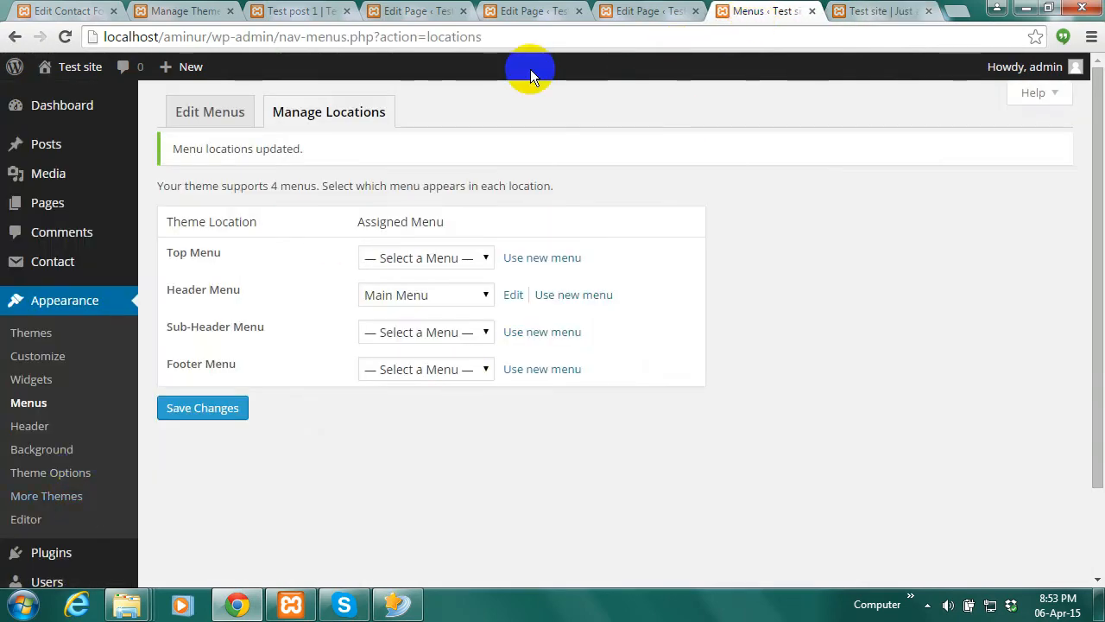
click(207, 114)
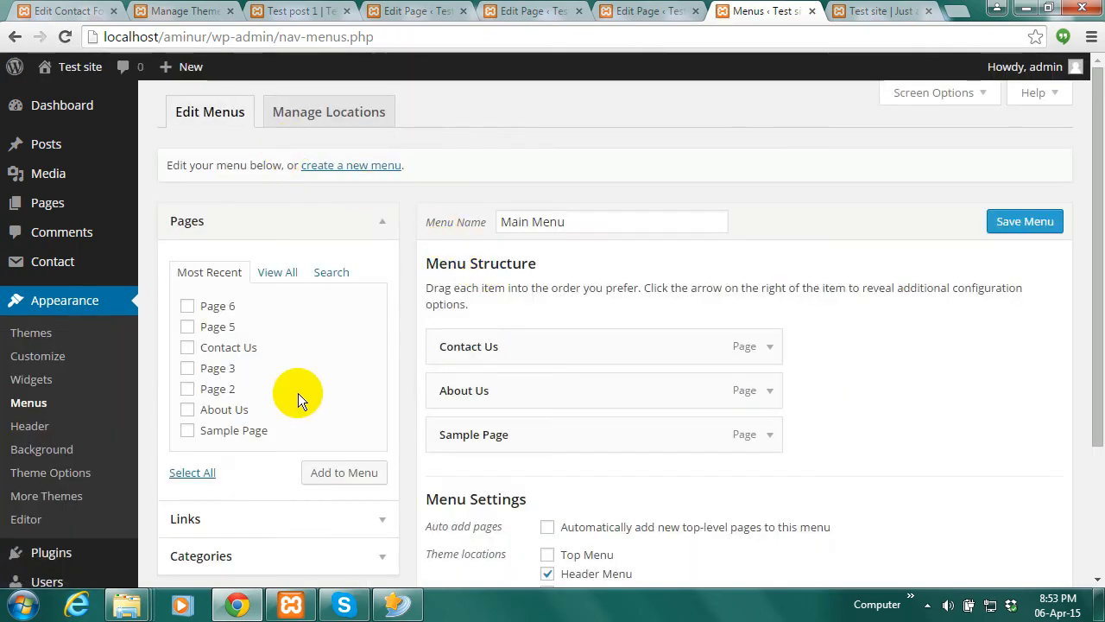
Expand the custom links section and copy the site front page's web address
scroll(1085, 389, down, 2)
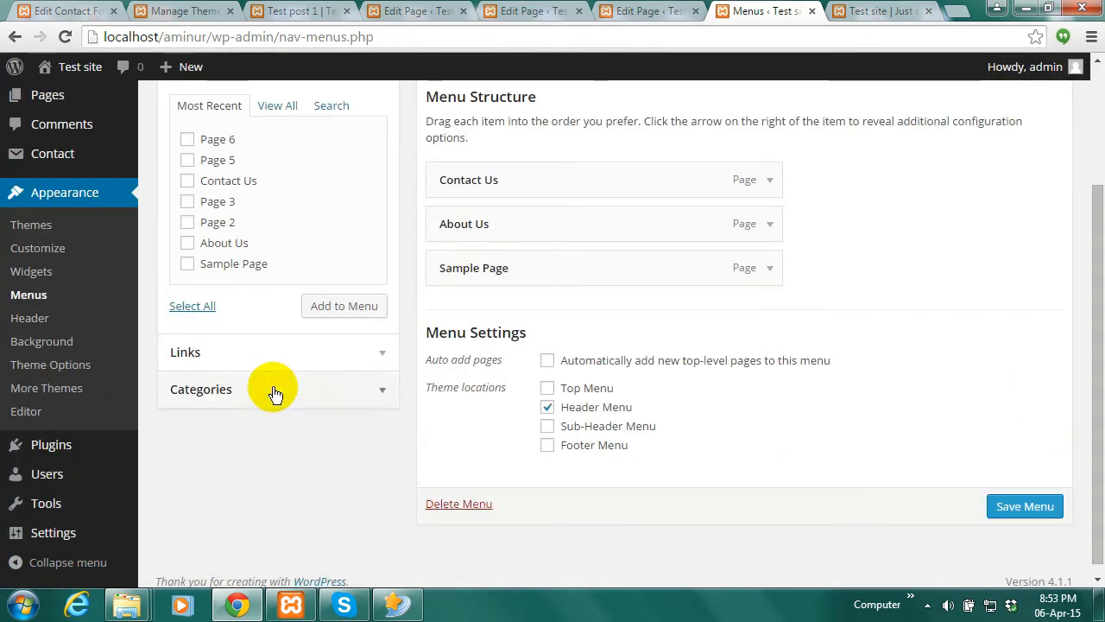
click(188, 354)
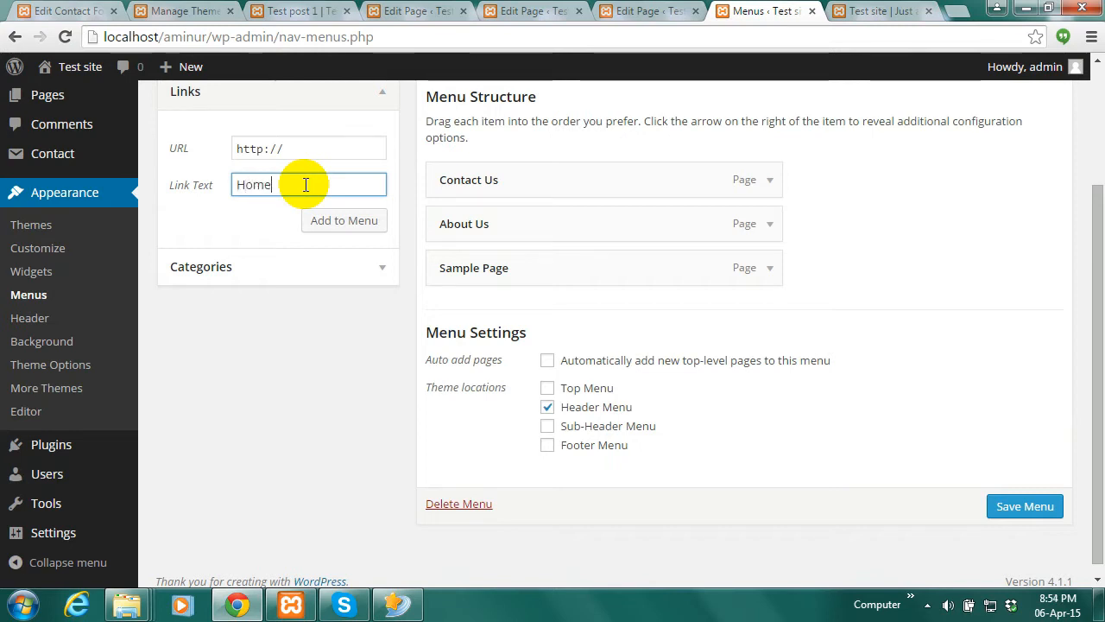
click(881, 11)
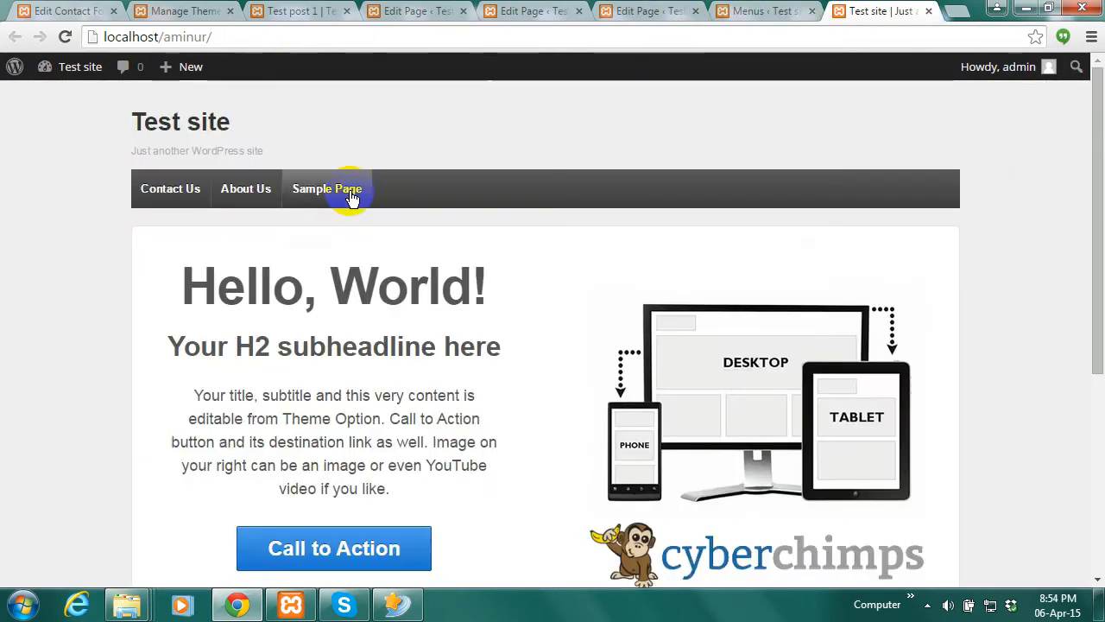
right_click(141, 37)
click(177, 98)
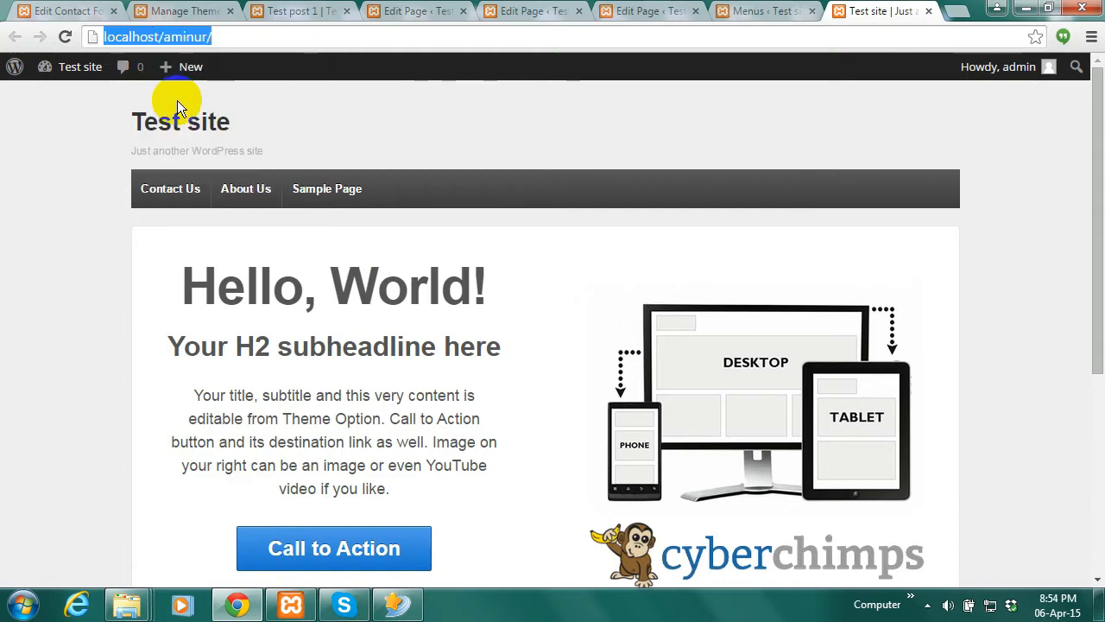
click(244, 37)
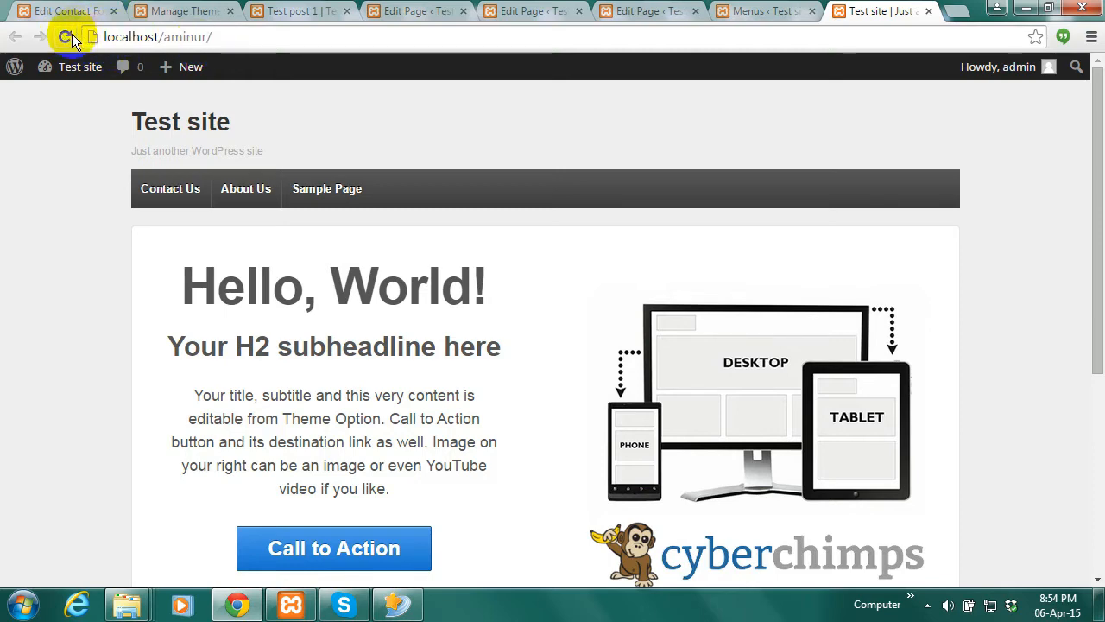
Add a custom 'Home' link to the front-page URL to Main Menu and save it
click(774, 8)
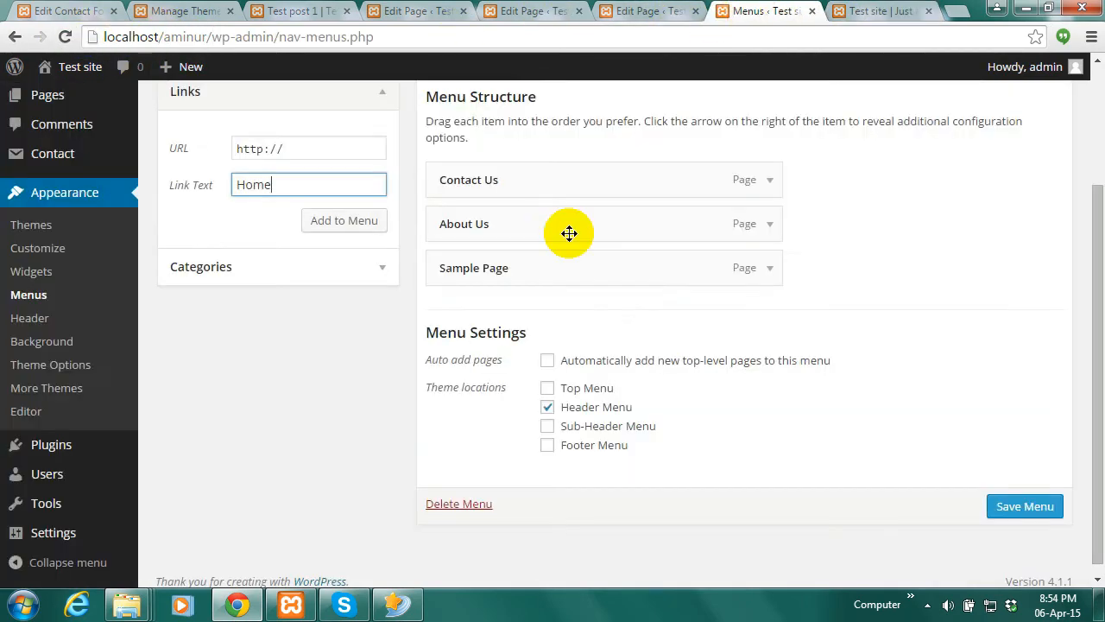
click(301, 147)
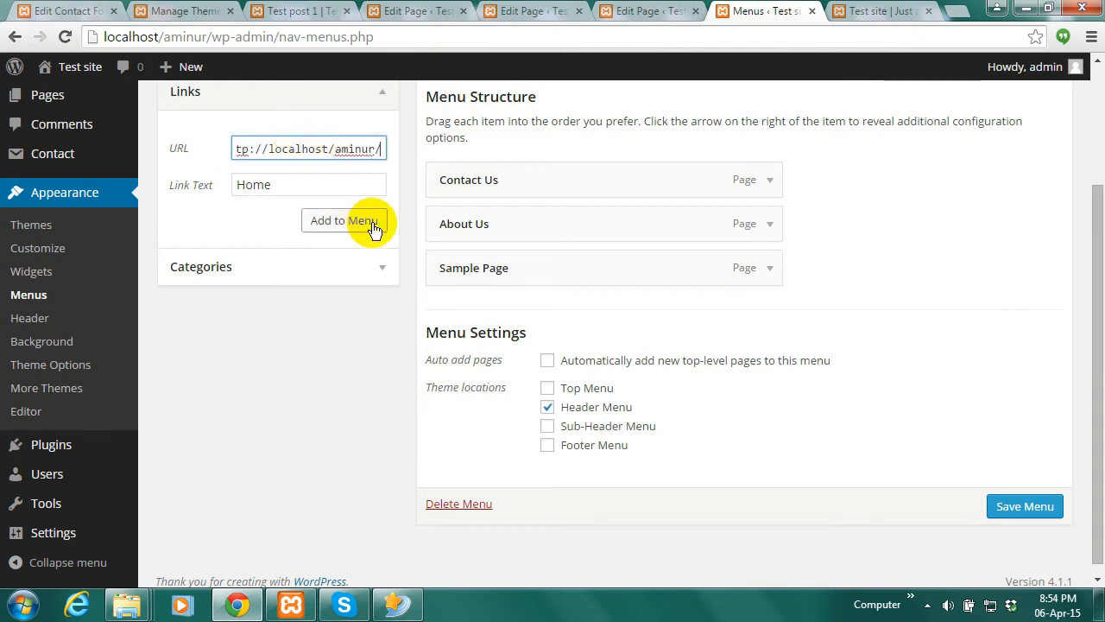
key(Left)
key(Left)
key(Left)
key(Left)
key(Left)
key(Left)
key(Left)
key(Left)
key(Left)
key(Left)
key(Left)
key(Left)
key(Left)
key(Left)
key(Left)
key(Left)
key(Left)
key(Left)
key(Left)
key(Left)
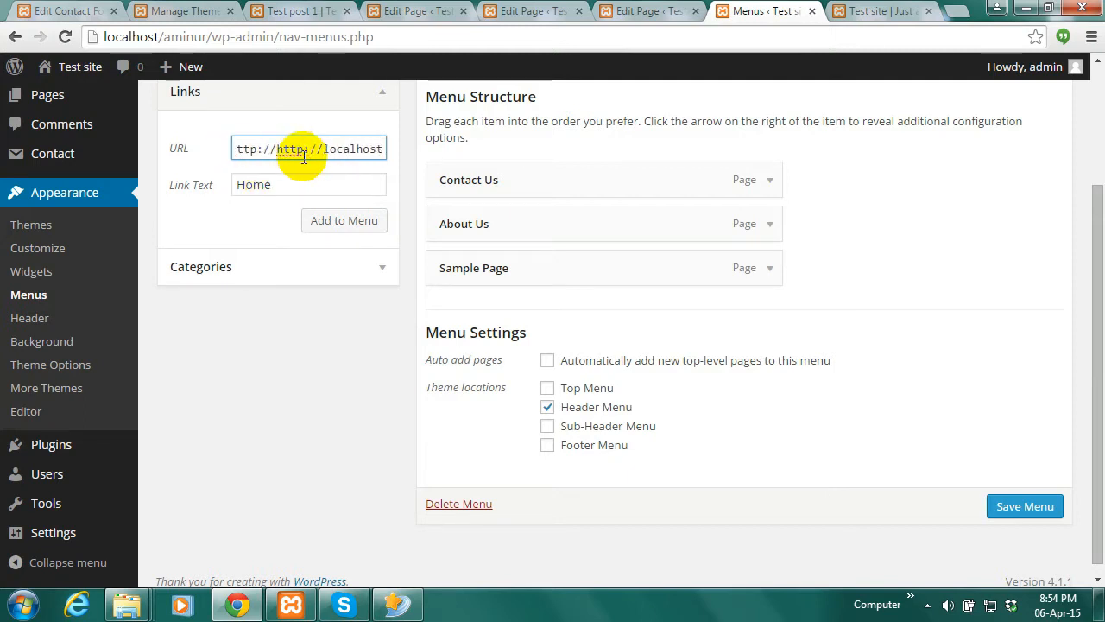
key(Delete)
key(Delete)
key(Delete)
key(Delete)
key(Delete)
key(Delete)
key(Delete)
key(Delete)
key(Delete)
key(Delete)
key(Delete)
key(Delete)
key(Delete)
key(Delete)
key(Delete)
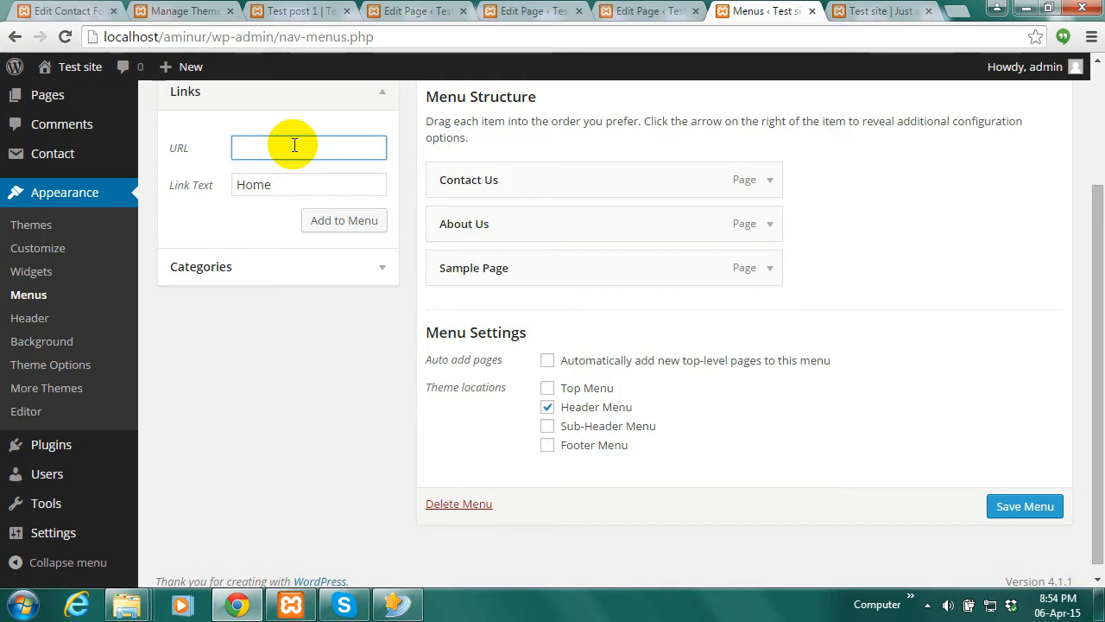
key(Left)
key(Left)
key(Left)
key(Left)
key(Left)
key(Left)
key(Left)
key(Left)
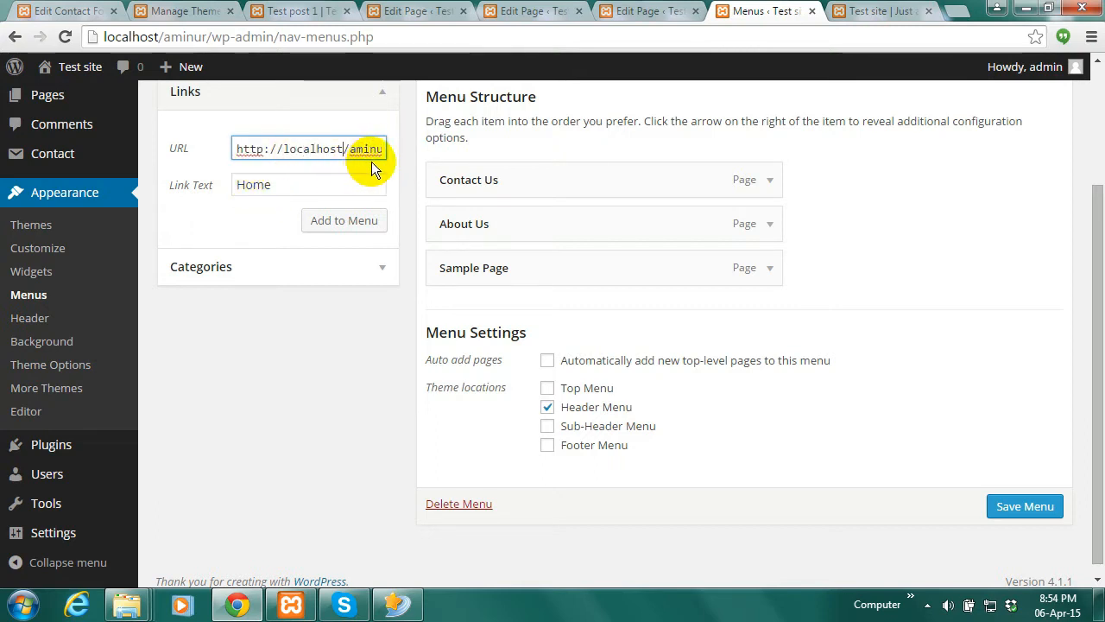
key(End)
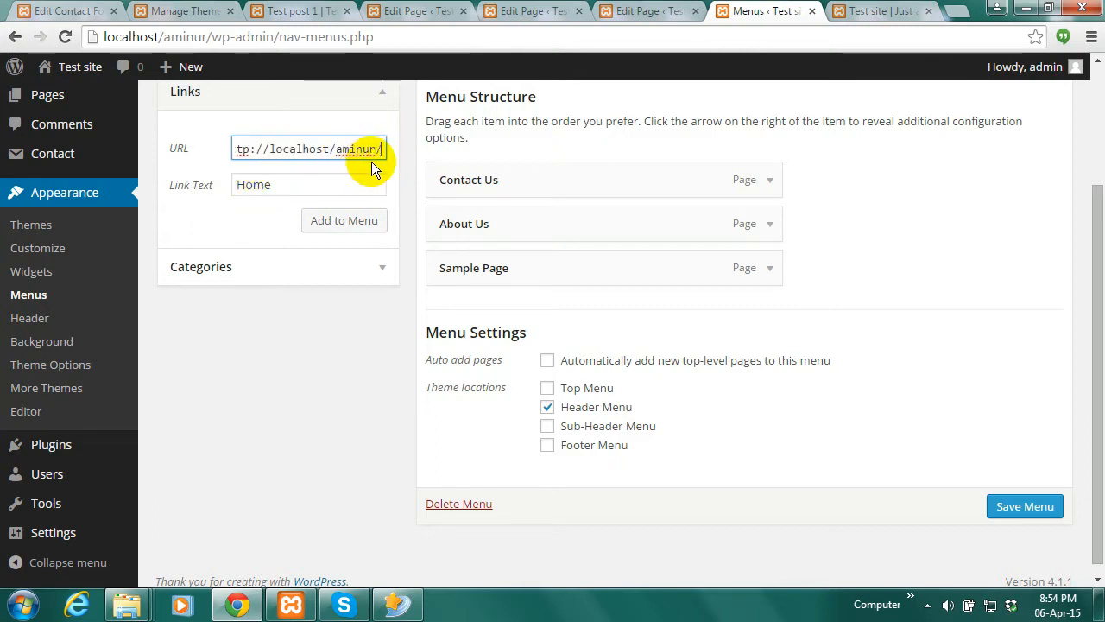
click(360, 221)
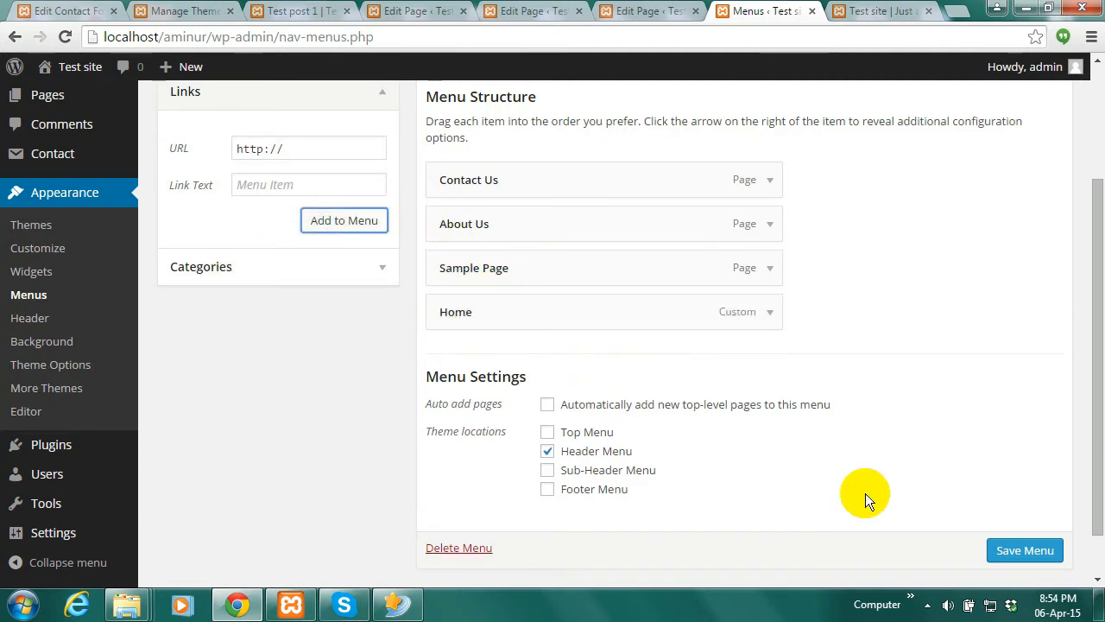
click(1027, 551)
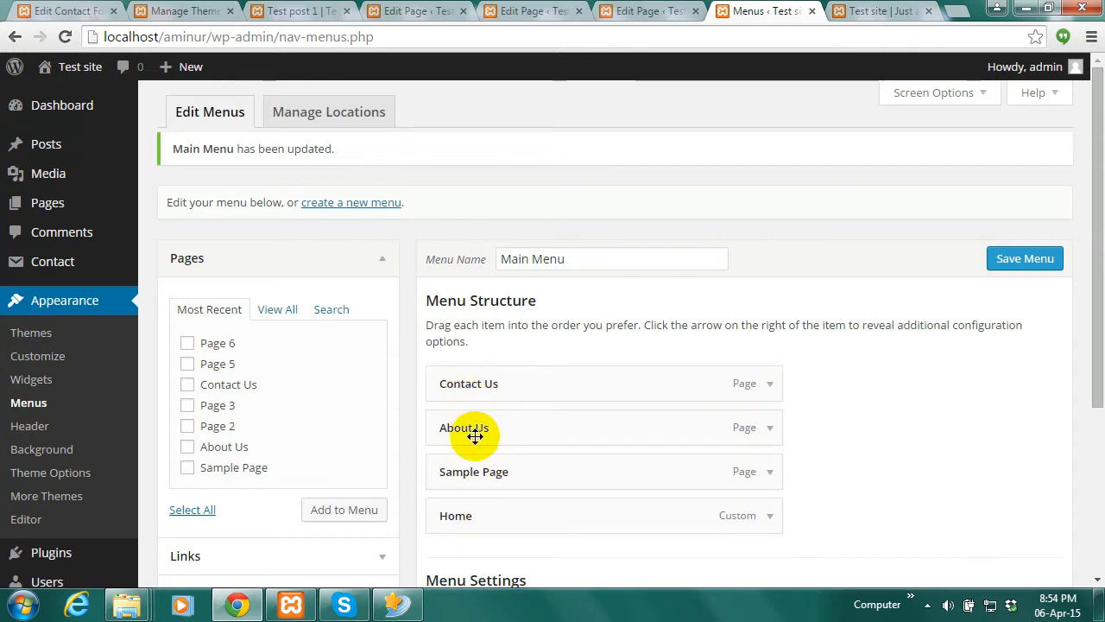
click(889, 11)
click(67, 39)
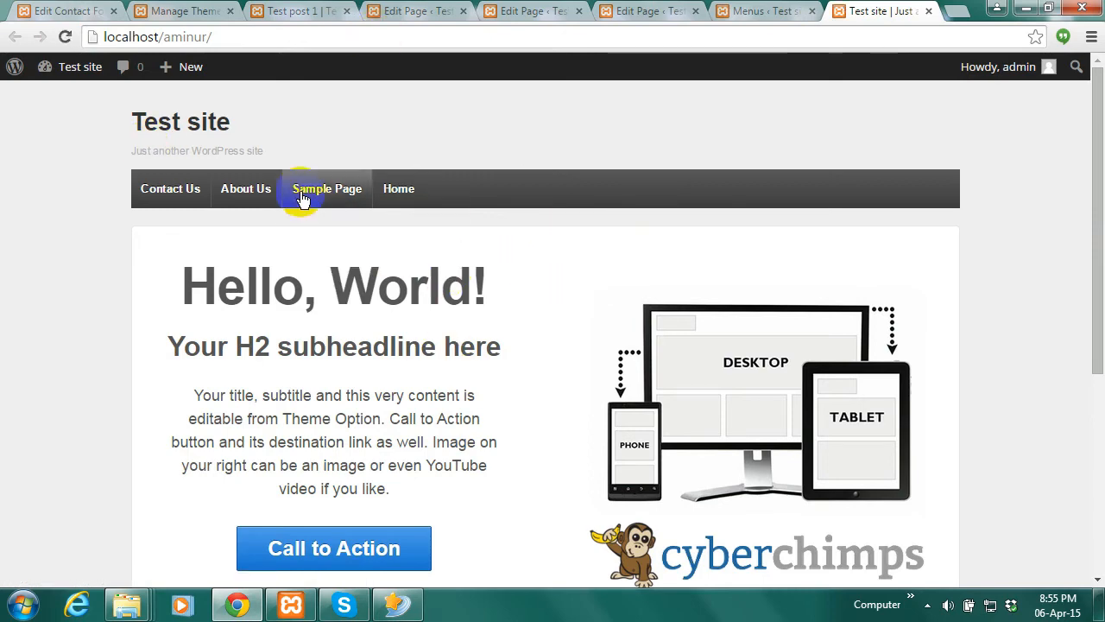
click(337, 190)
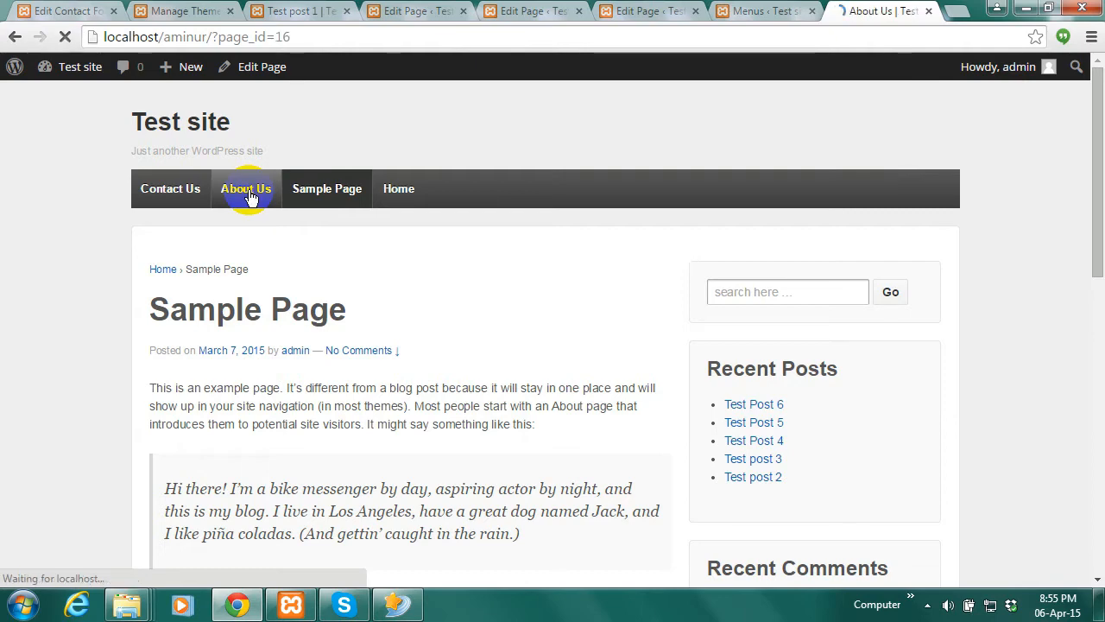
click(172, 190)
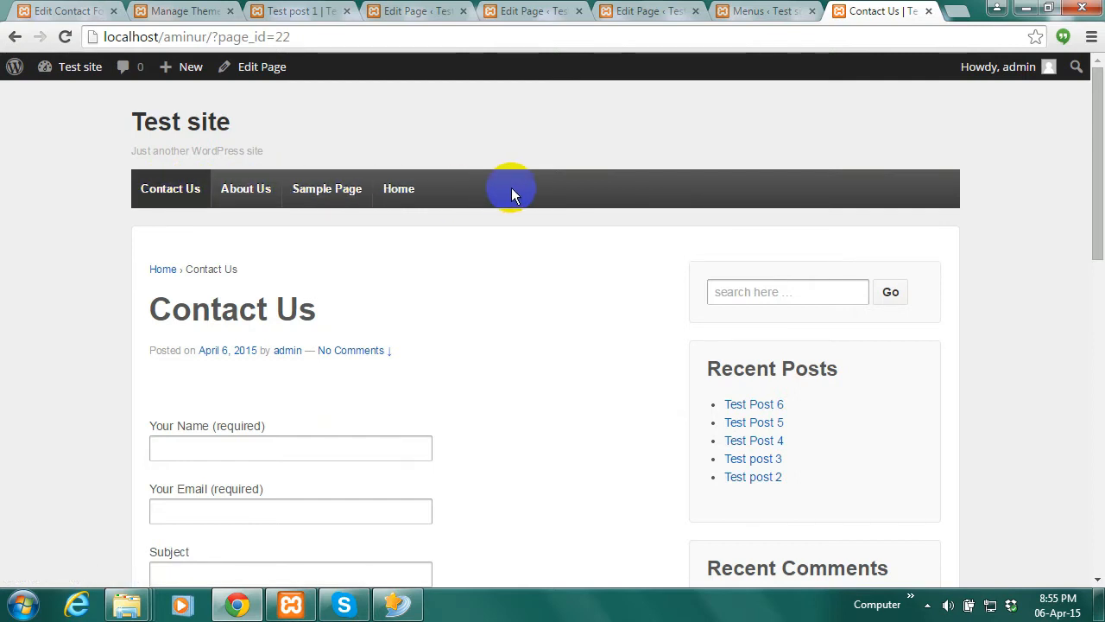
click(751, 12)
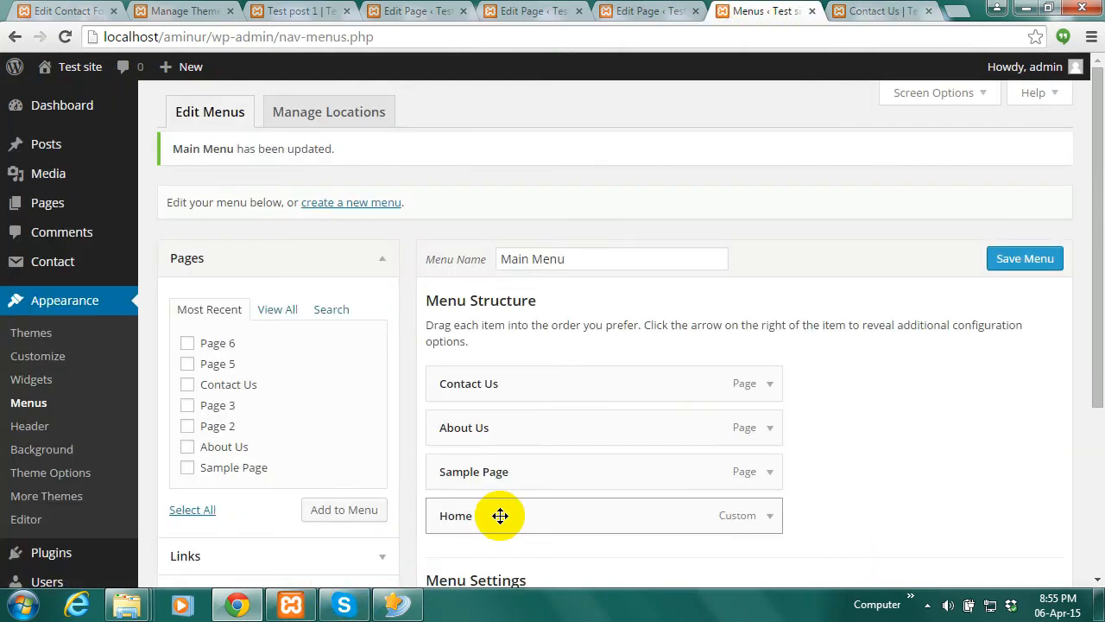
Reorder Main Menu to Home, About Us, Sample Page, Contact Us and save it
drag(501, 516, 496, 386)
drag(486, 472, 485, 441)
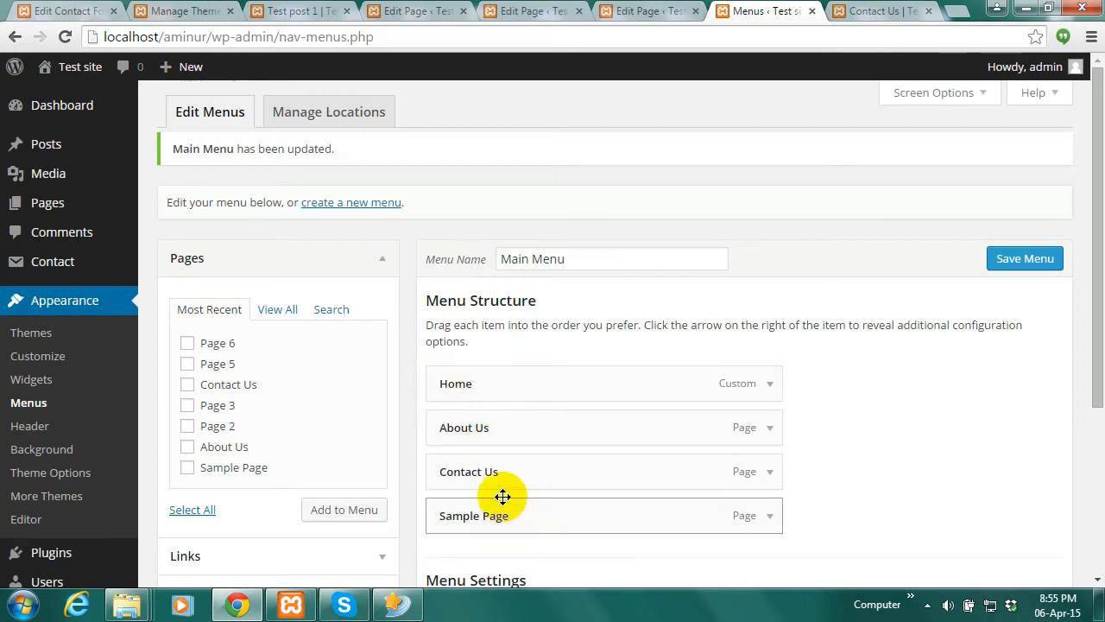
drag(493, 518, 501, 497)
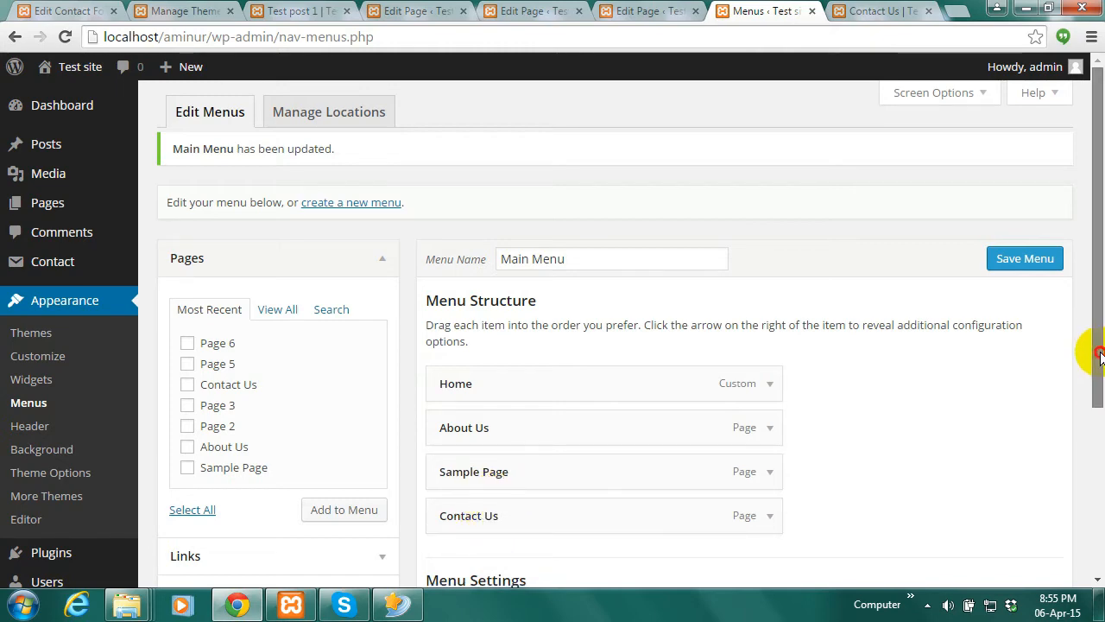
scroll(1091, 353, down, 3)
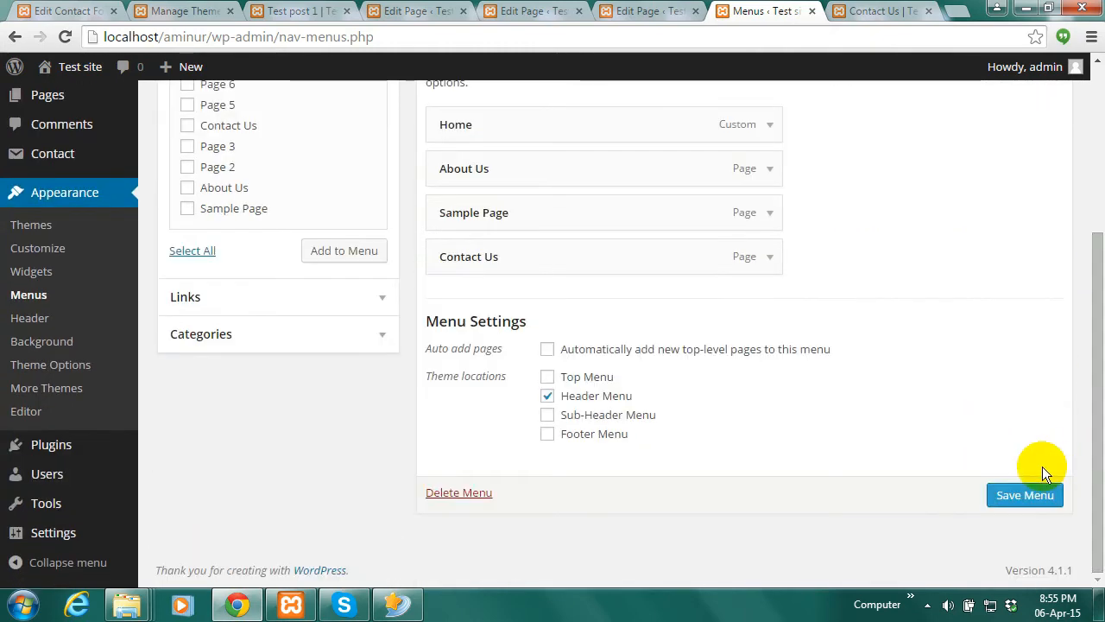
click(1024, 495)
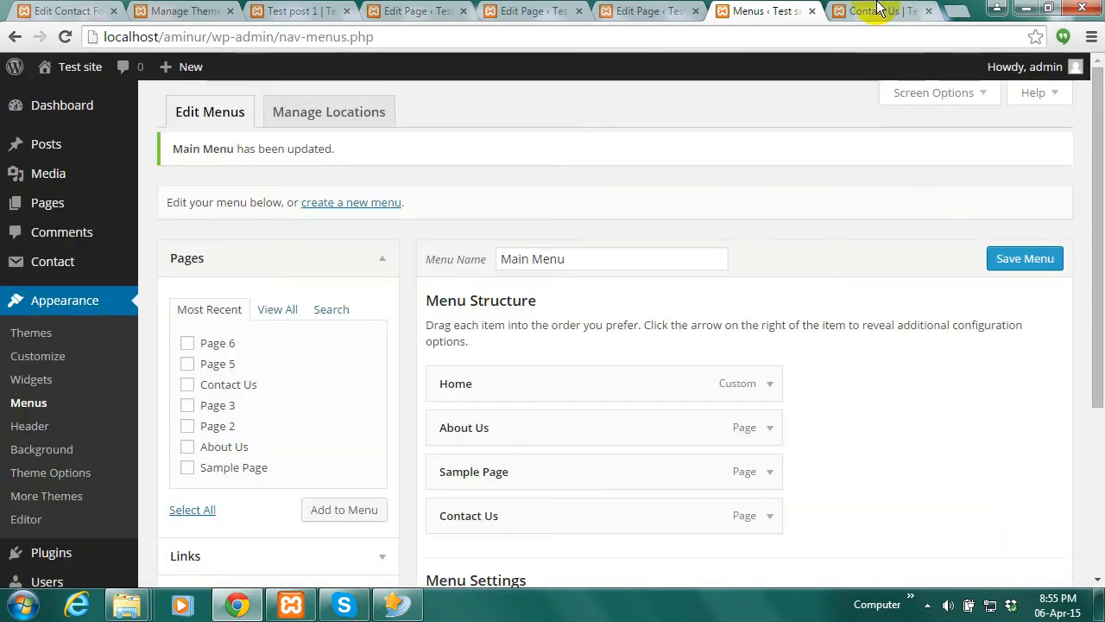
click(877, 9)
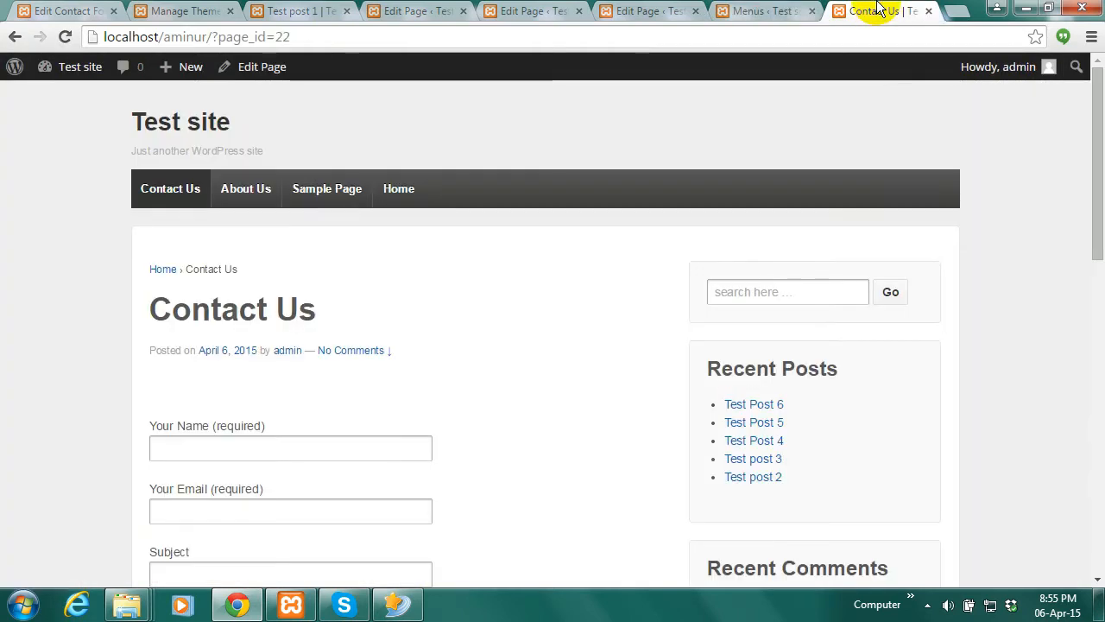
Reload the live site to confirm the header order, then return to the menu editor
click(64, 36)
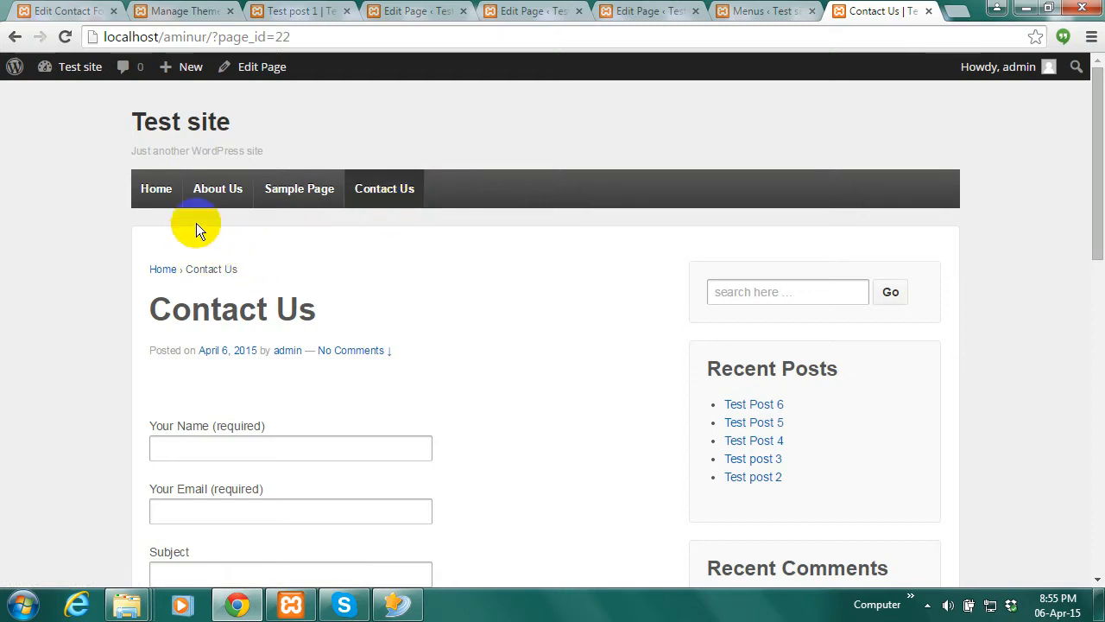
click(167, 197)
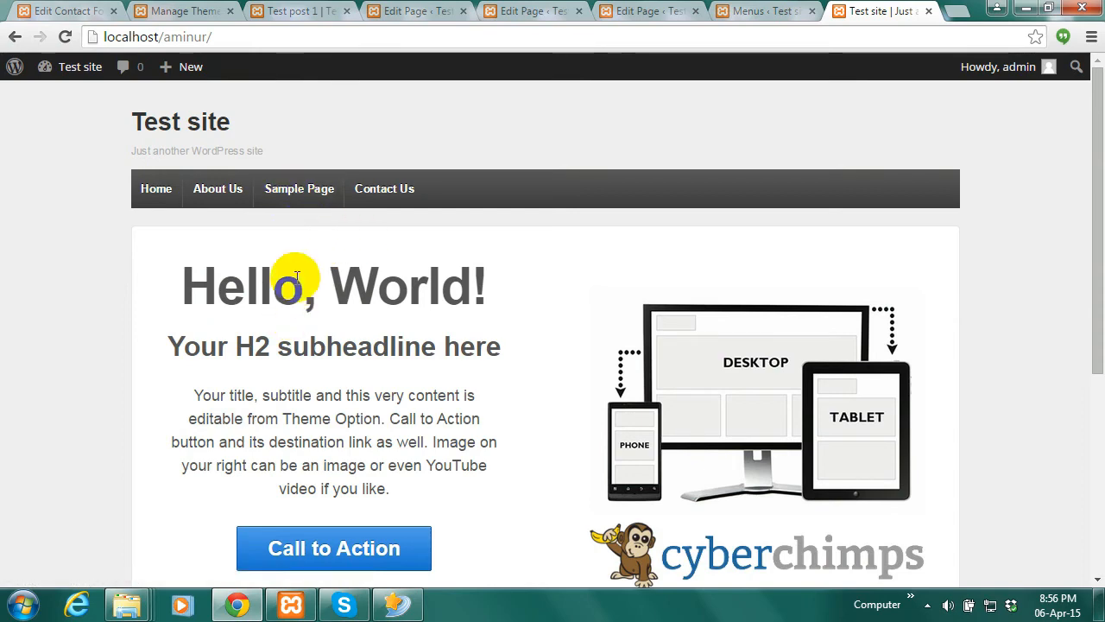
click(764, 11)
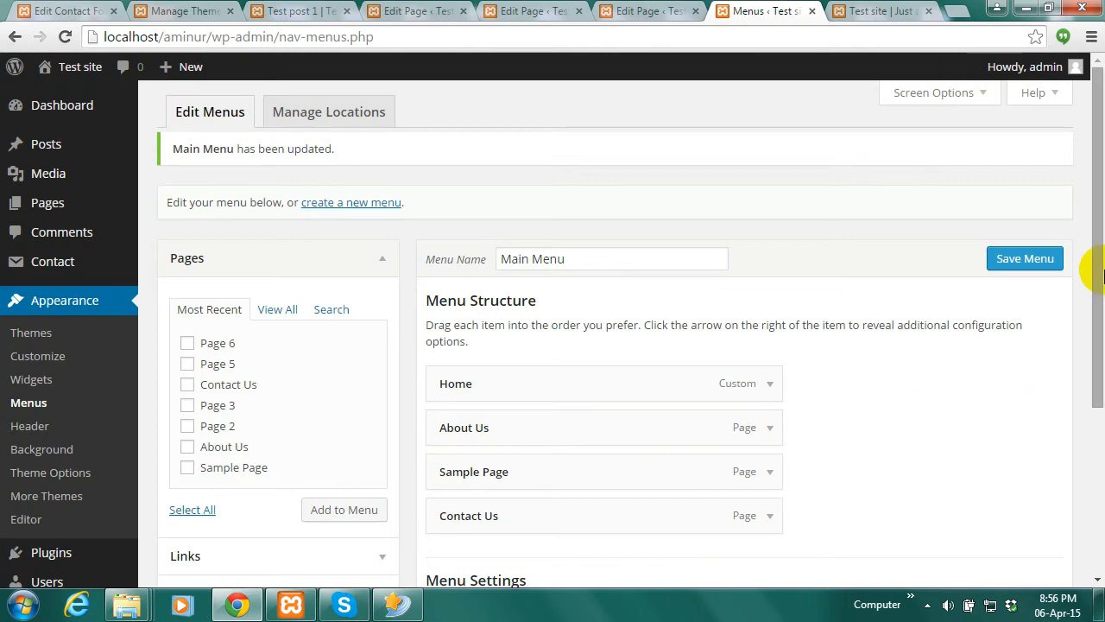
Add Page 6, Page 5, Page 3 and Page 2 to Main Menu
drag(1098, 306, 1100, 365)
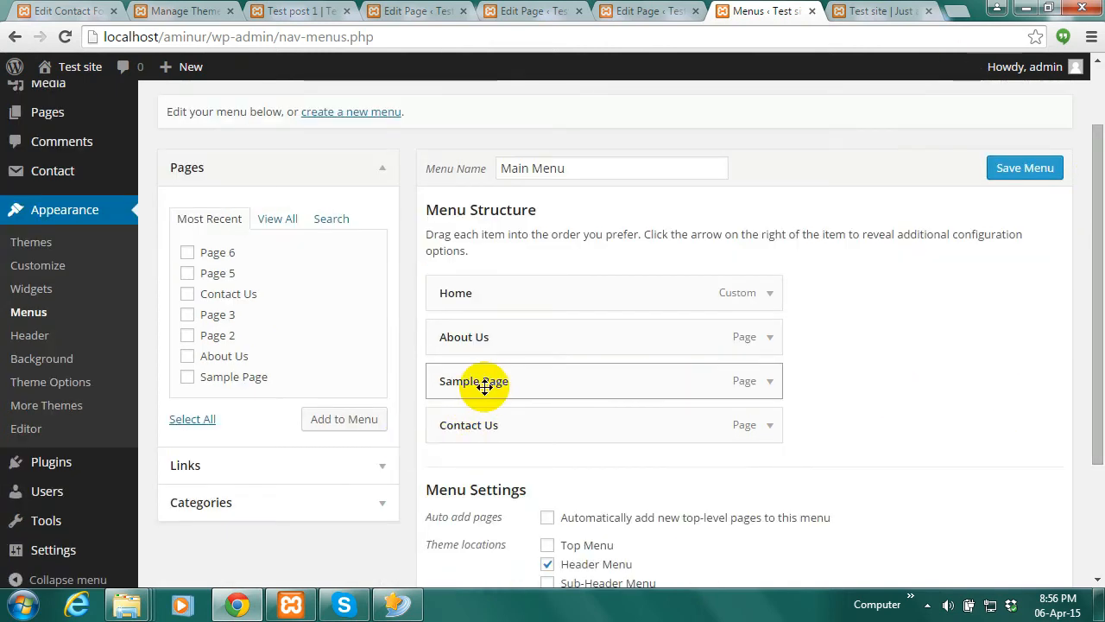
click(188, 253)
click(188, 272)
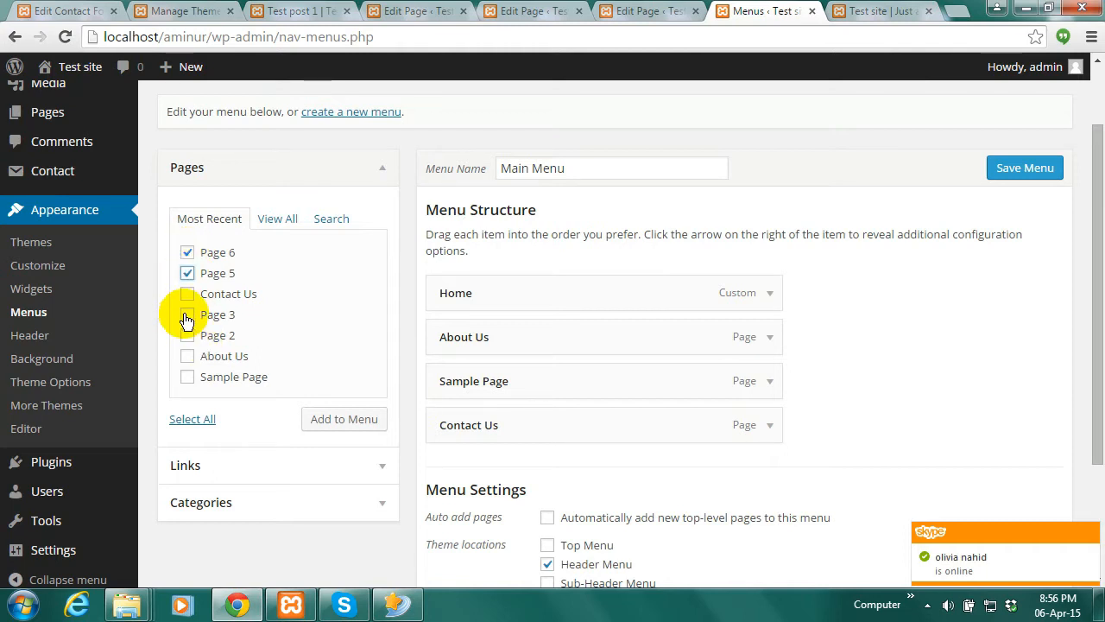
click(188, 316)
click(188, 337)
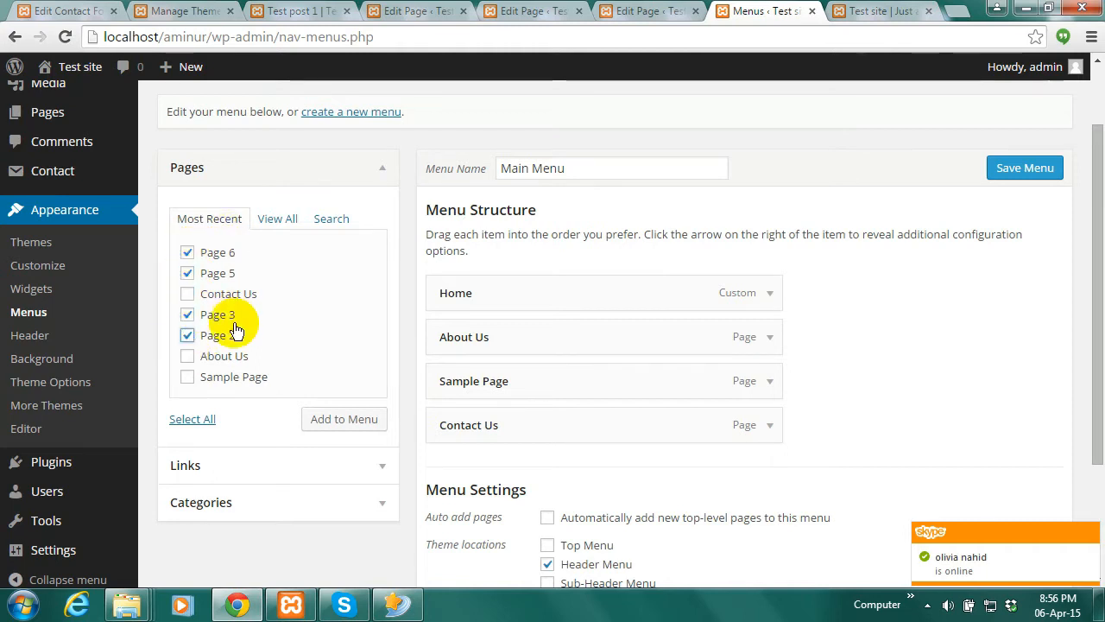
click(338, 424)
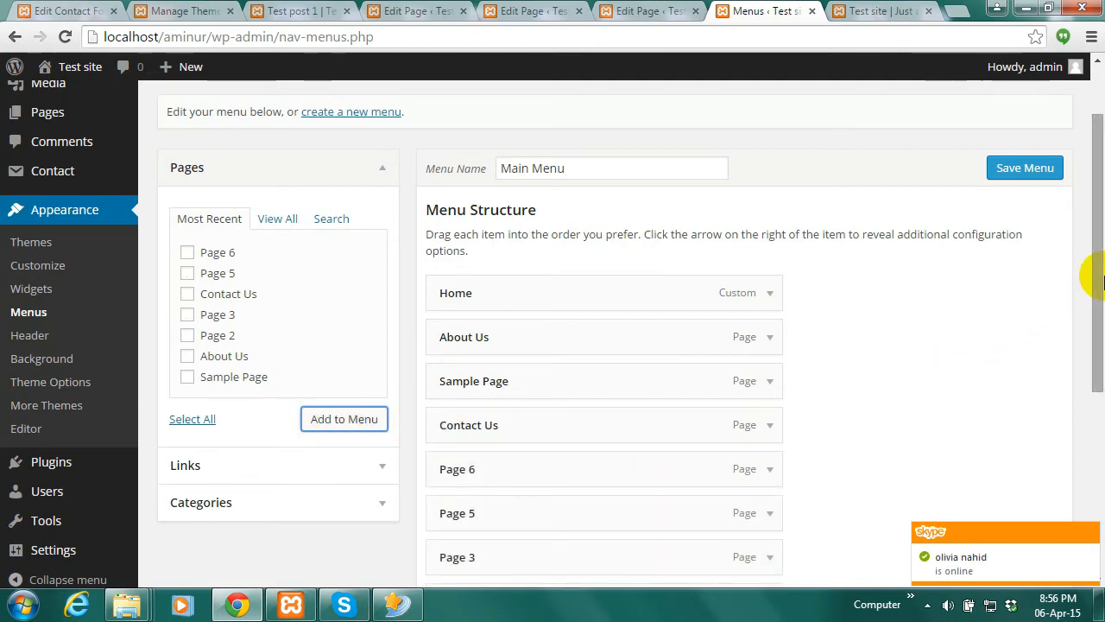
Nest Pages 6, 2, 3 and 5 as sub-items under Sample Page and save the menu
drag(1098, 276, 1093, 337)
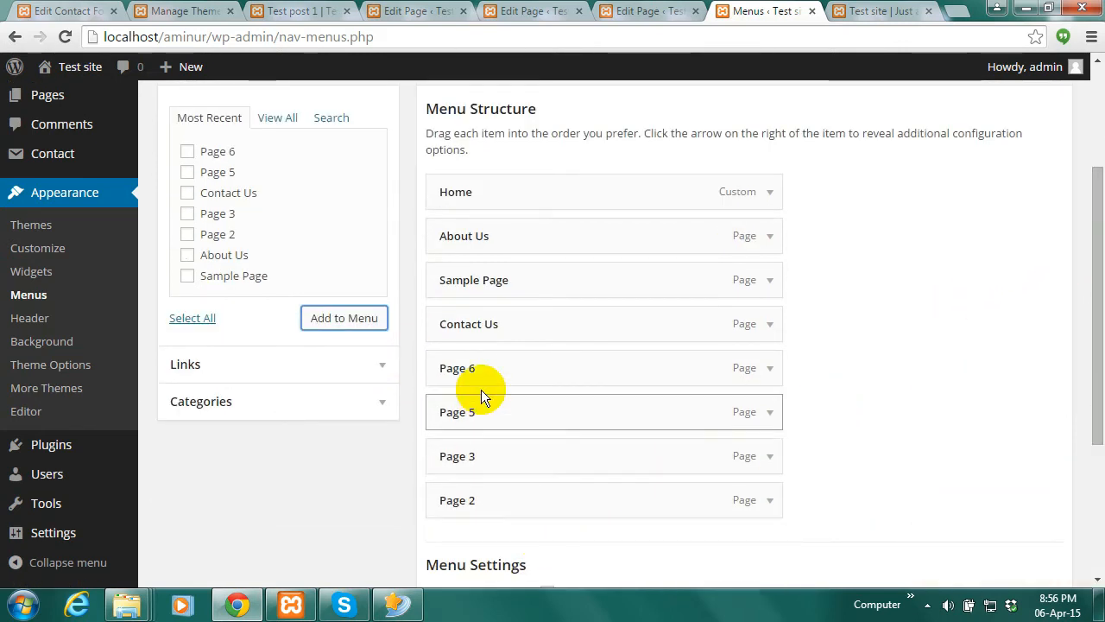
drag(501, 357, 533, 353)
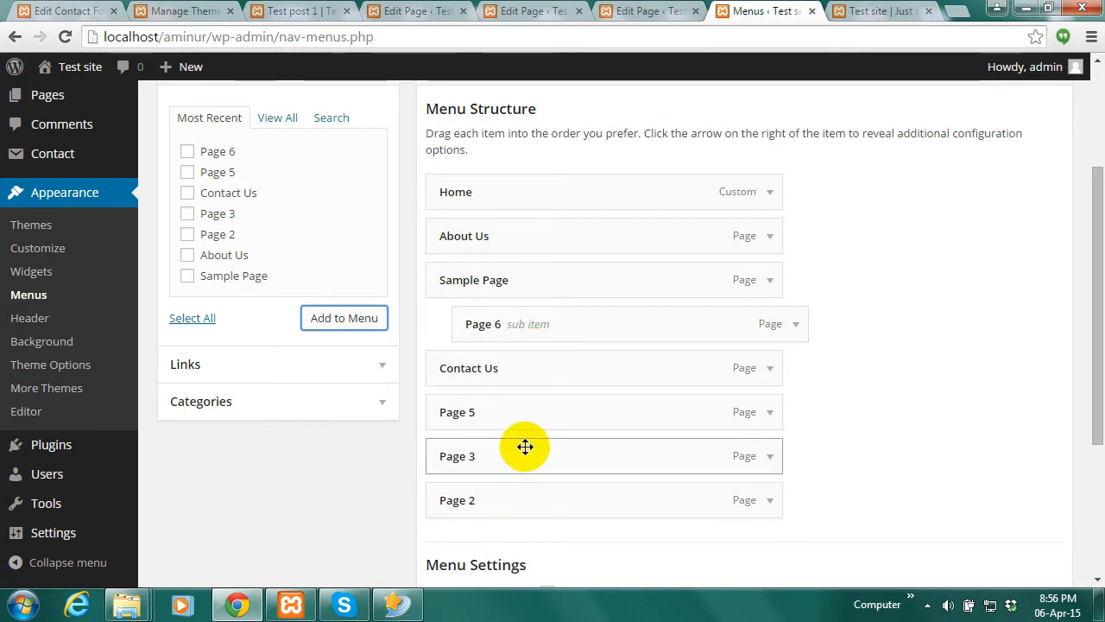
drag(483, 503, 516, 390)
drag(493, 501, 525, 426)
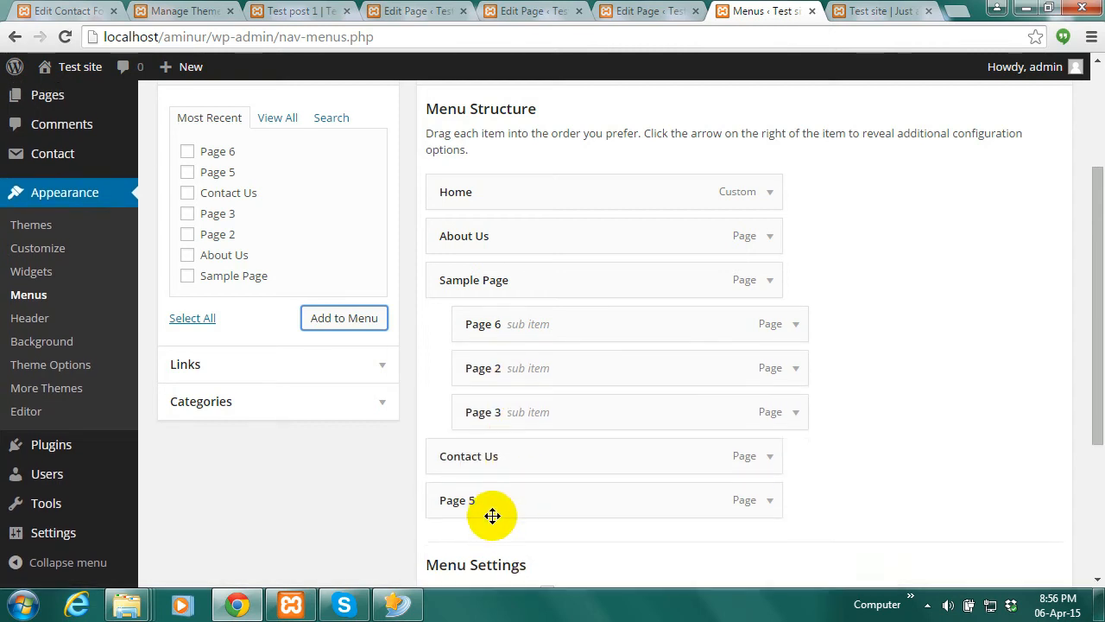
drag(501, 506, 528, 481)
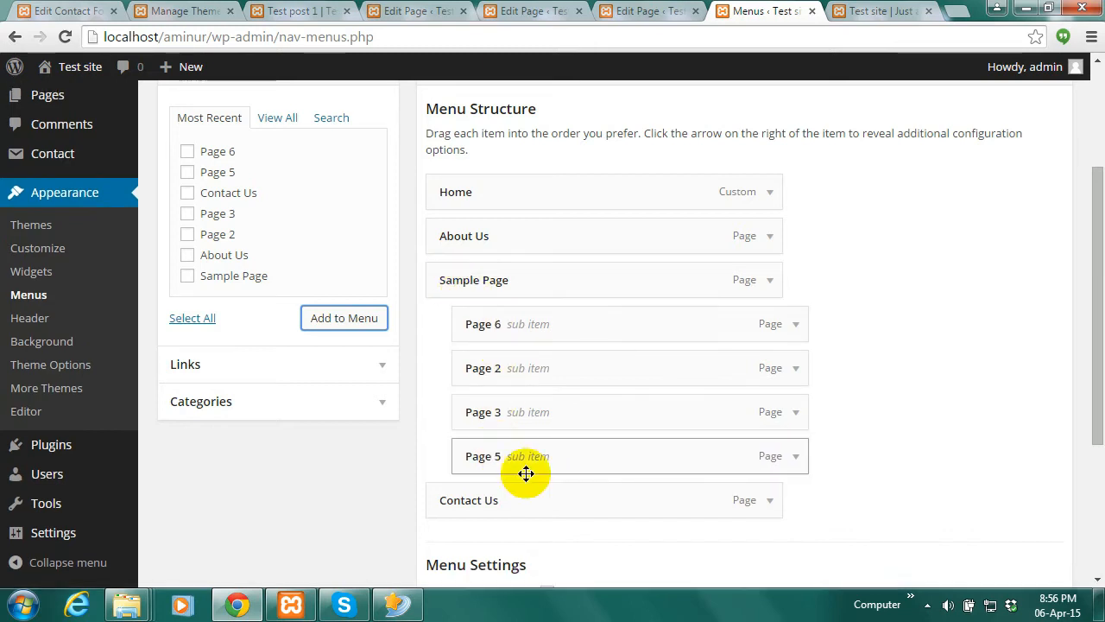
drag(1096, 375, 1070, 506)
click(1022, 506)
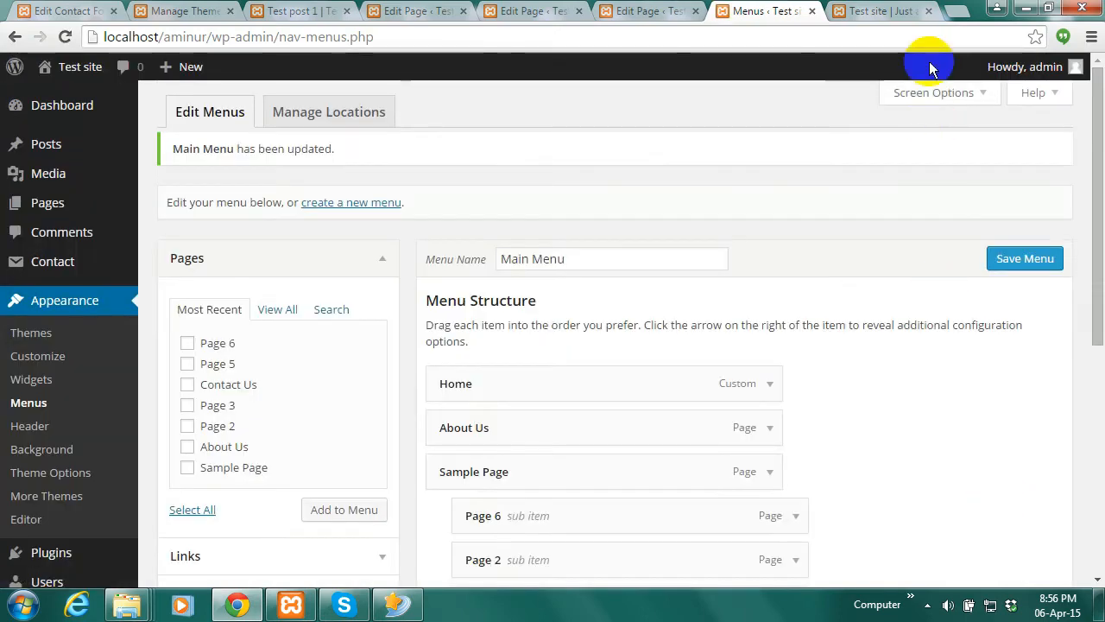
Look at the live Sample Page dropdown, then go back to the Appearance > Menus editor
click(879, 10)
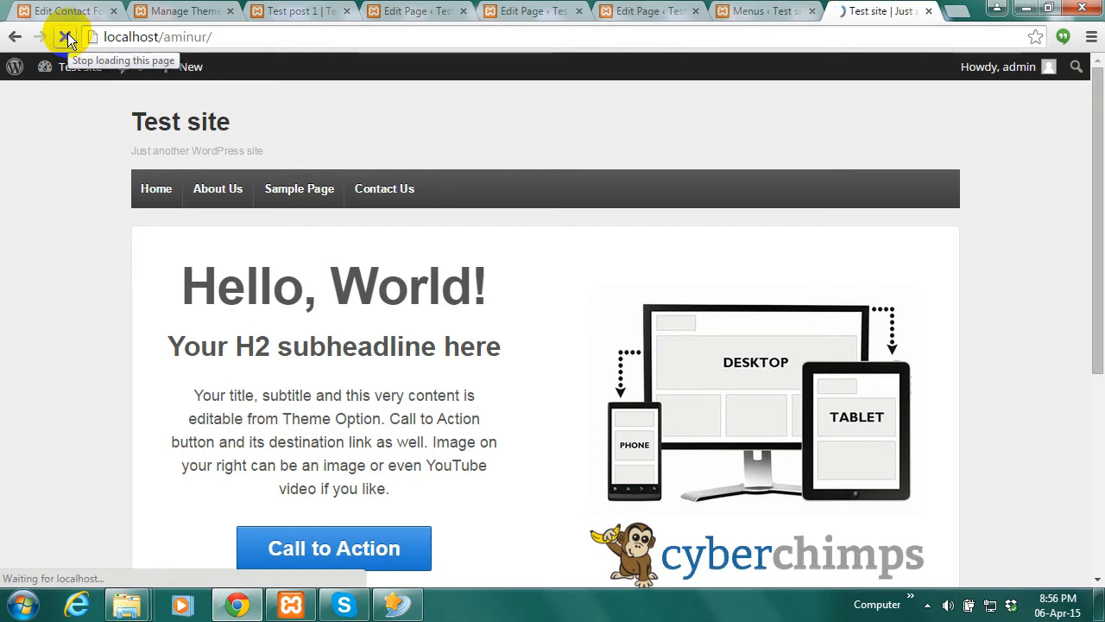
mouse_move(308, 198)
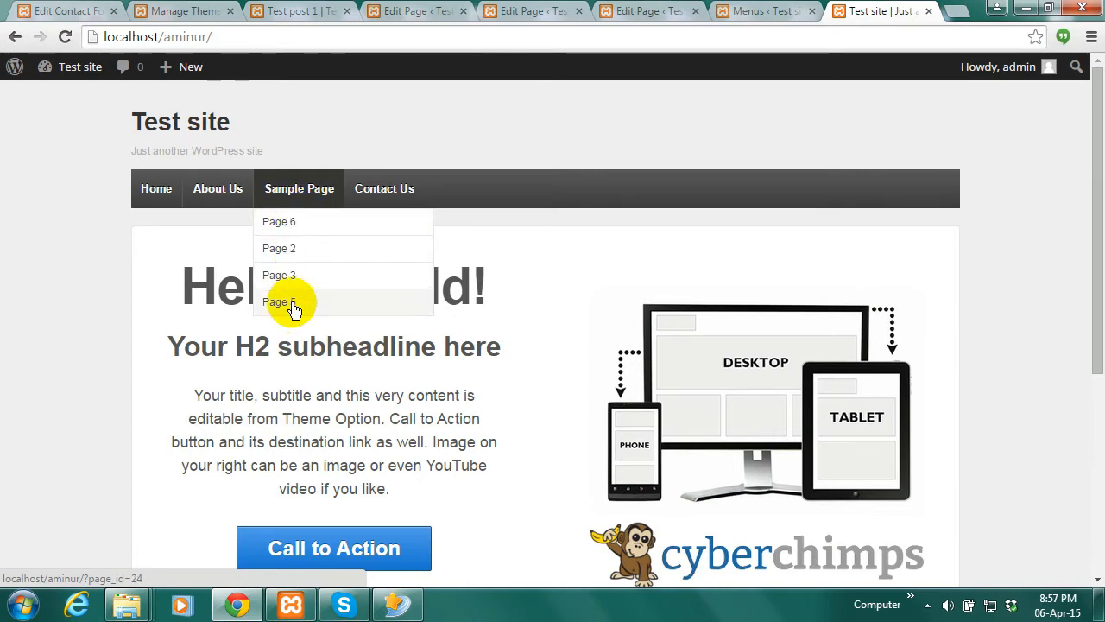
click(772, 11)
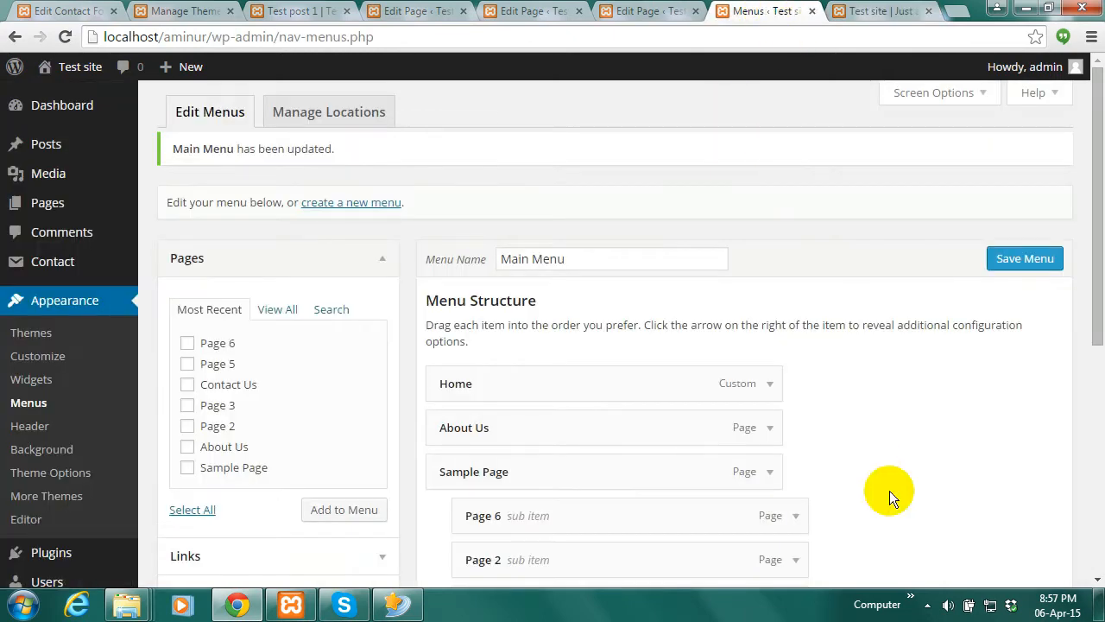
Reorder Sample Page's sub-items to Page 2, Page 3, Page 5, Page 6 and view the front page
drag(1100, 271, 1089, 353)
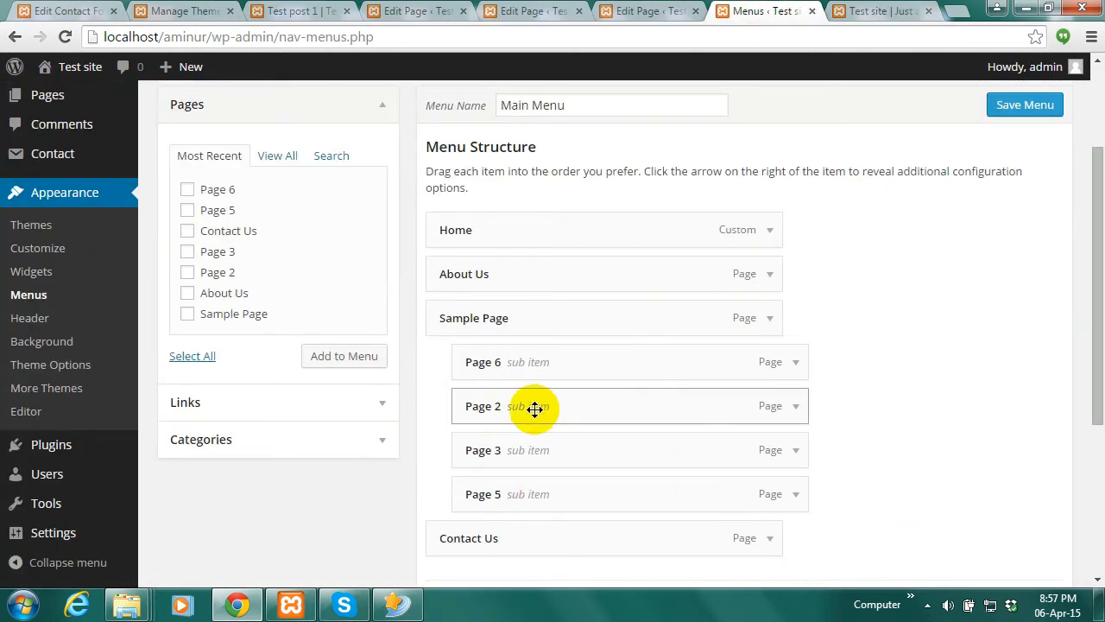
mouse_move(533, 406)
mouse_down()
mouse_move(532, 360)
mouse_move(534, 391)
mouse_up()
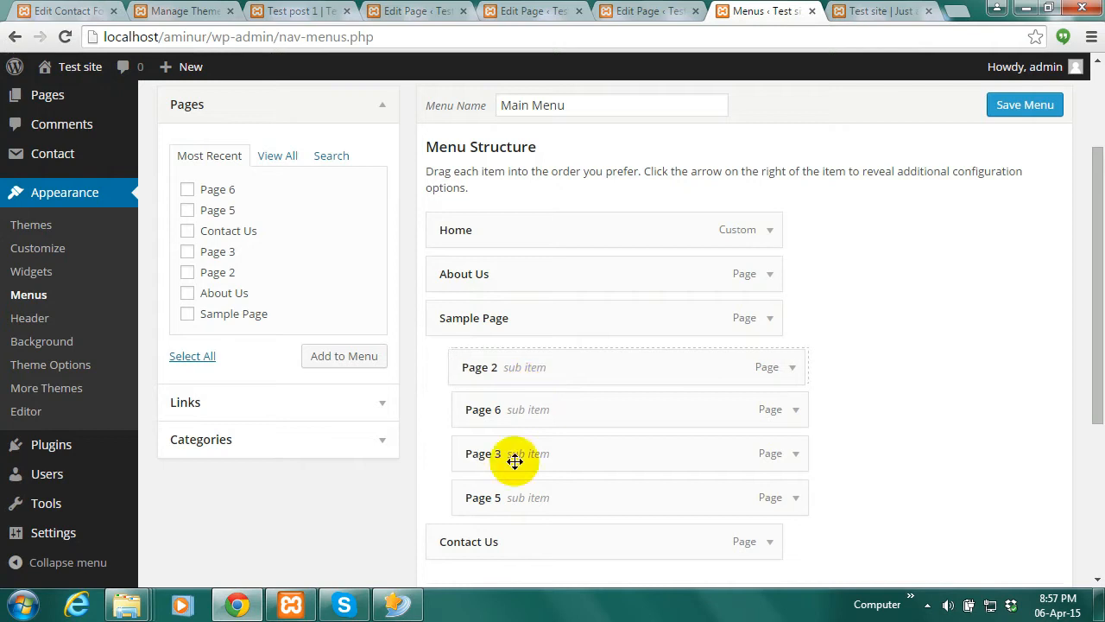
drag(511, 457, 514, 424)
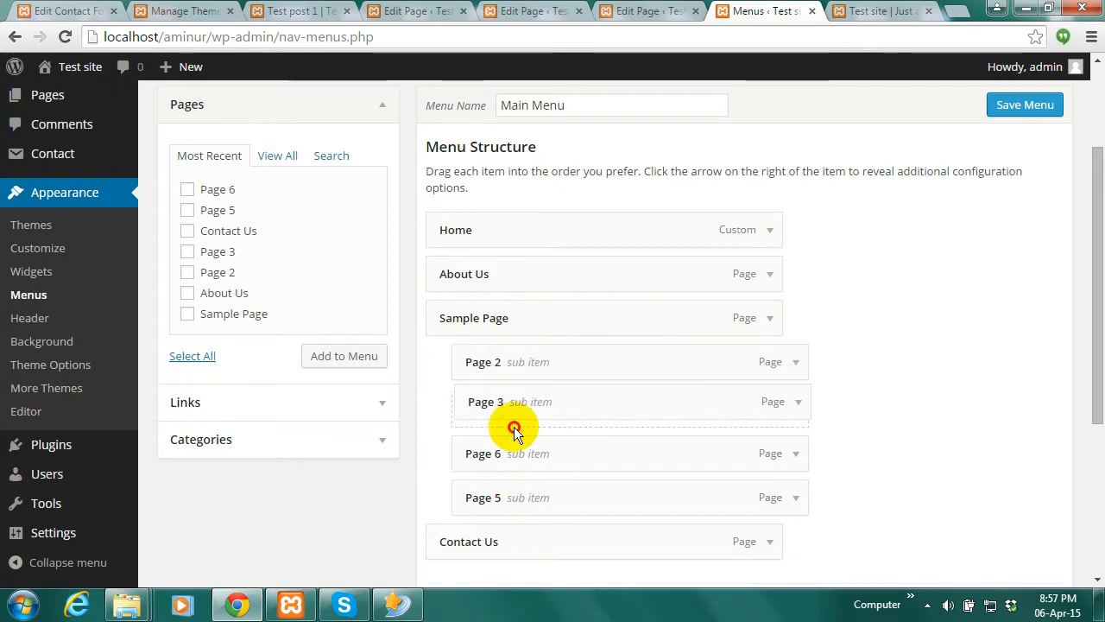
drag(493, 499, 518, 483)
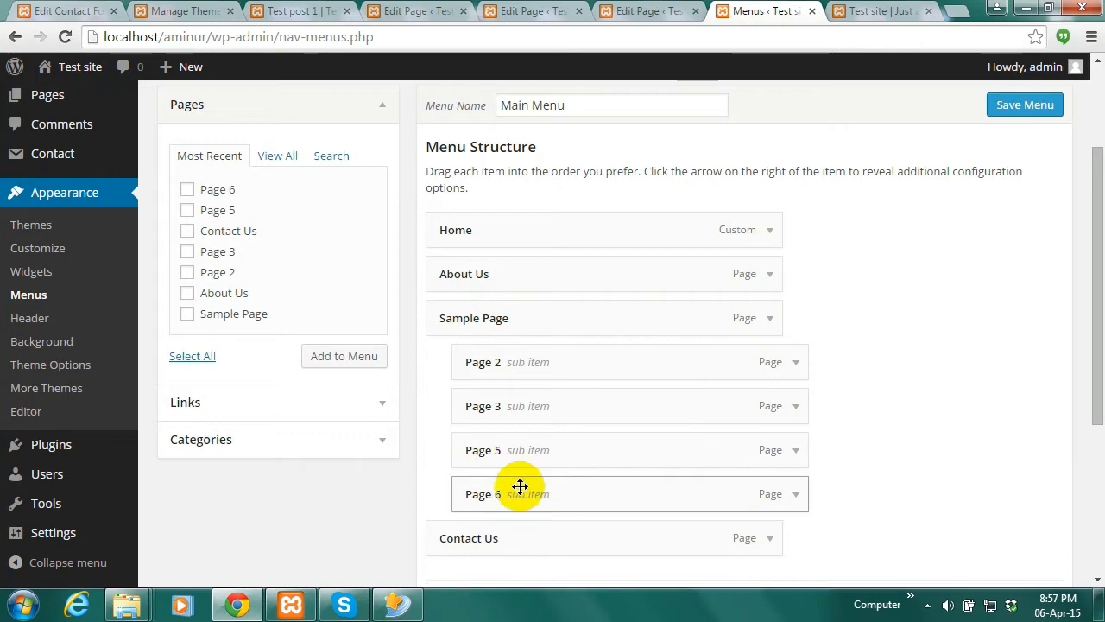
drag(1093, 303, 1085, 443)
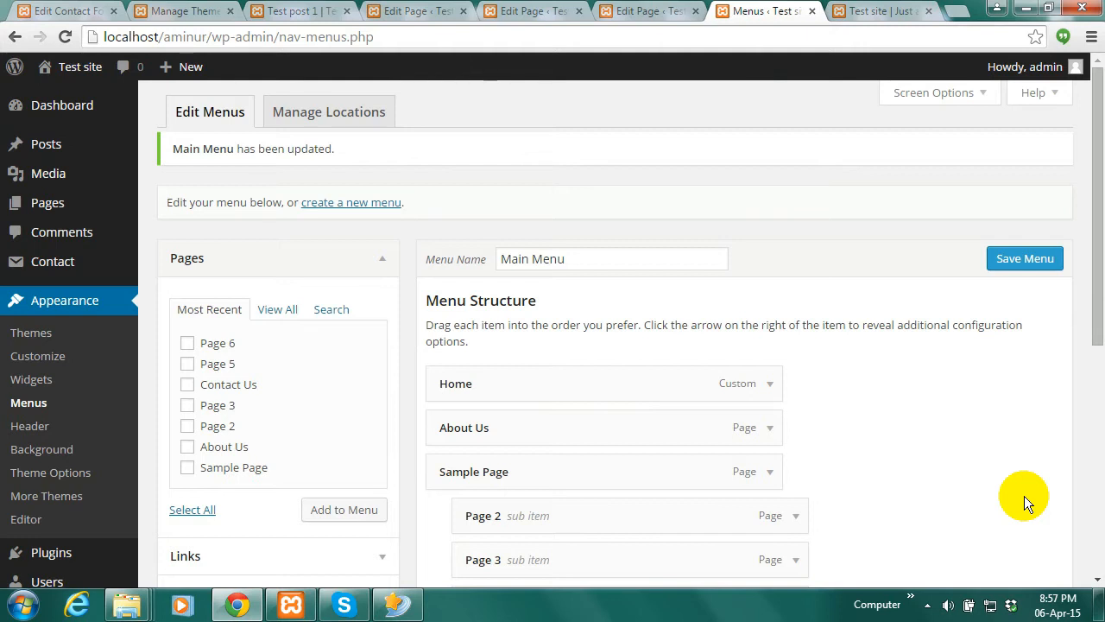
click(878, 10)
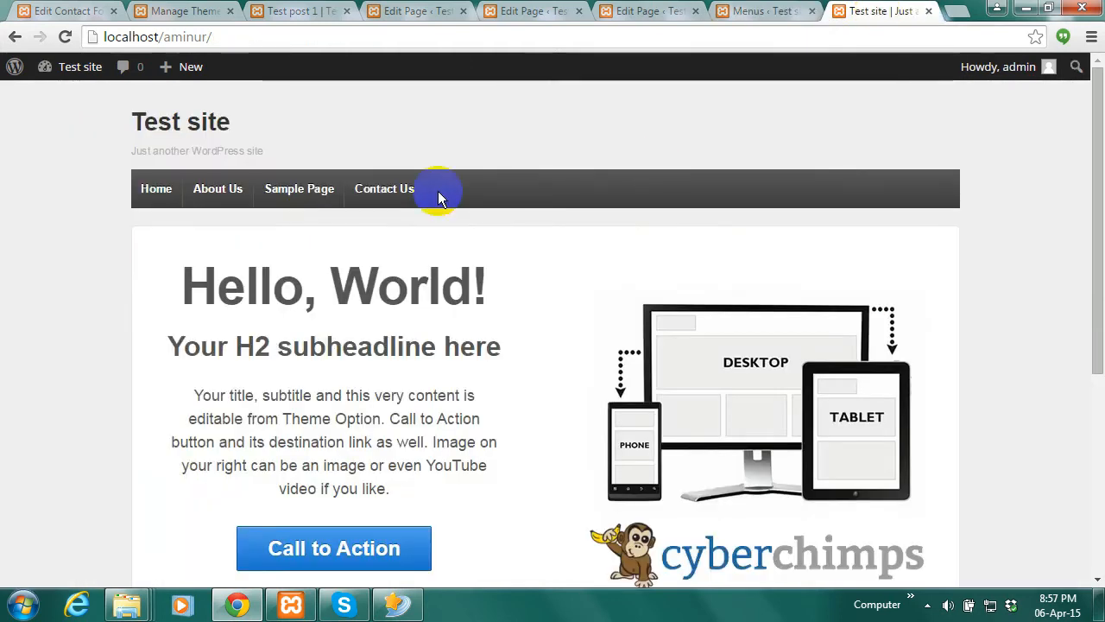
Reload the front page to check the new sub-item order, then open Manage Locations
click(65, 37)
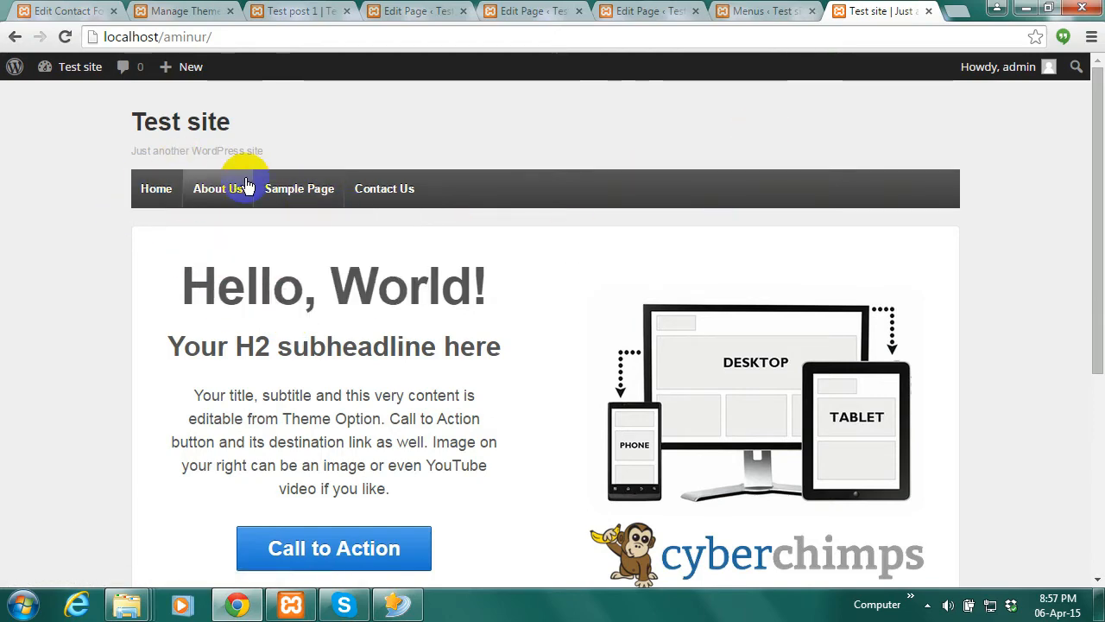
click(764, 10)
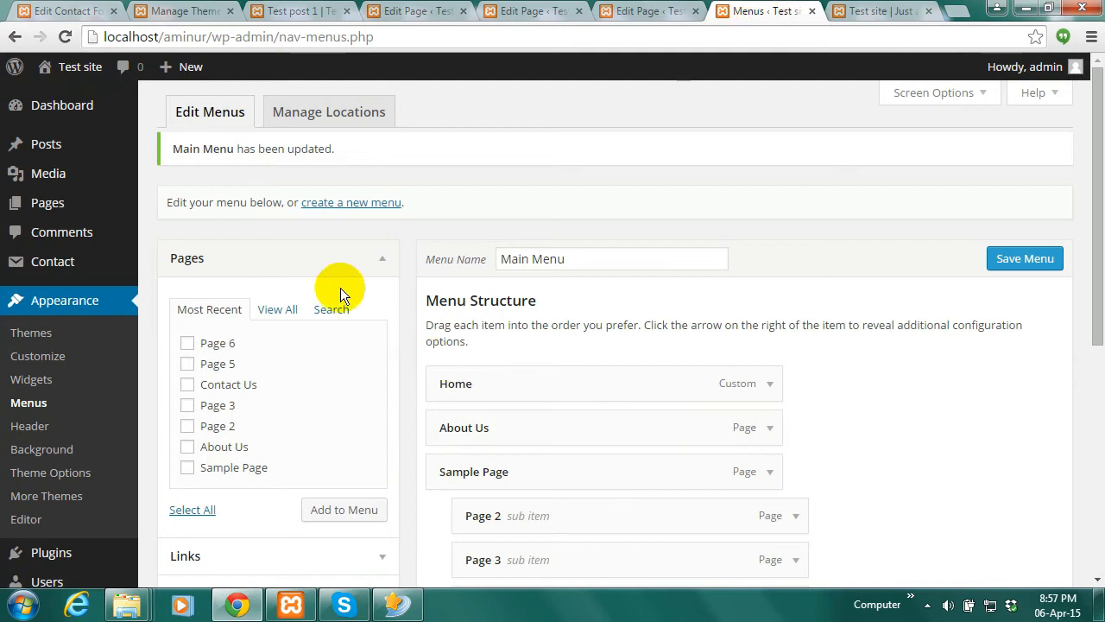
click(335, 117)
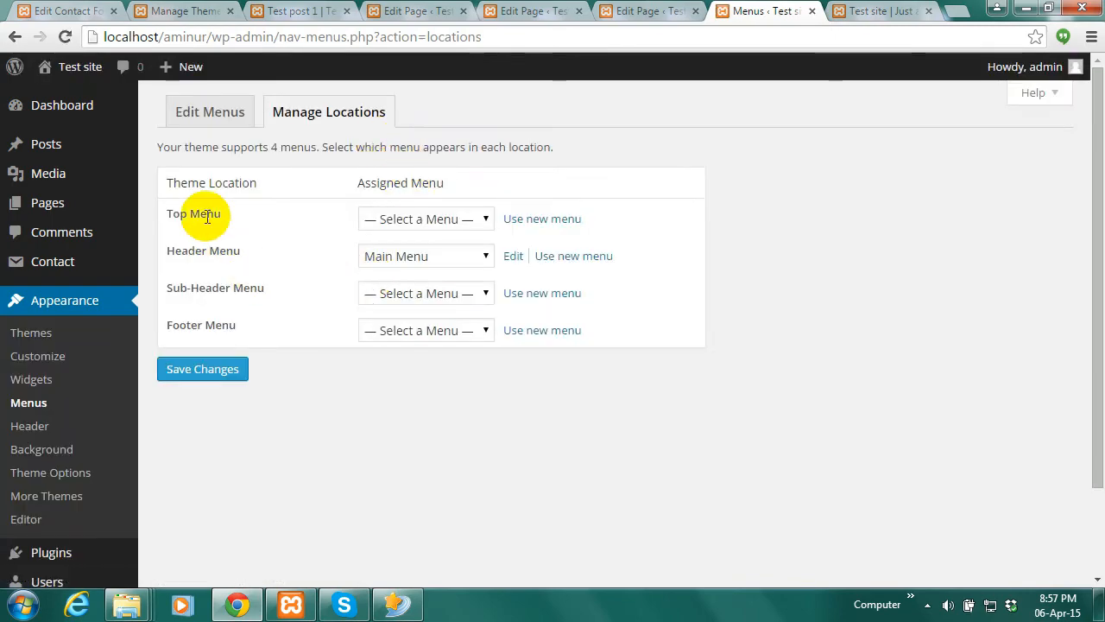
Compare the menu location assignments against the live front page's menus
click(881, 10)
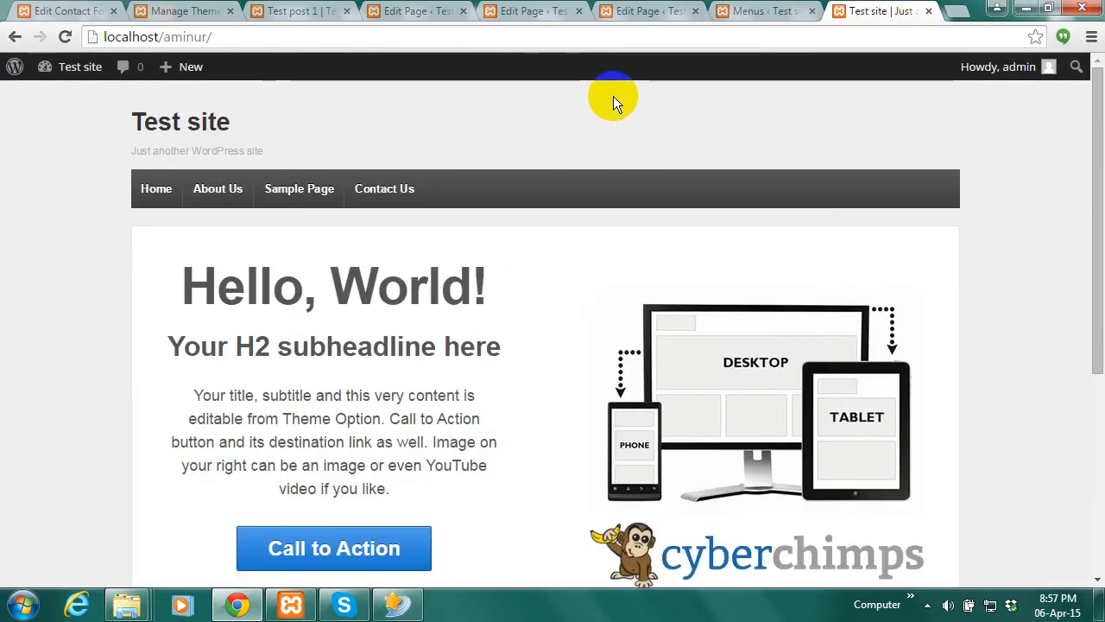
click(771, 10)
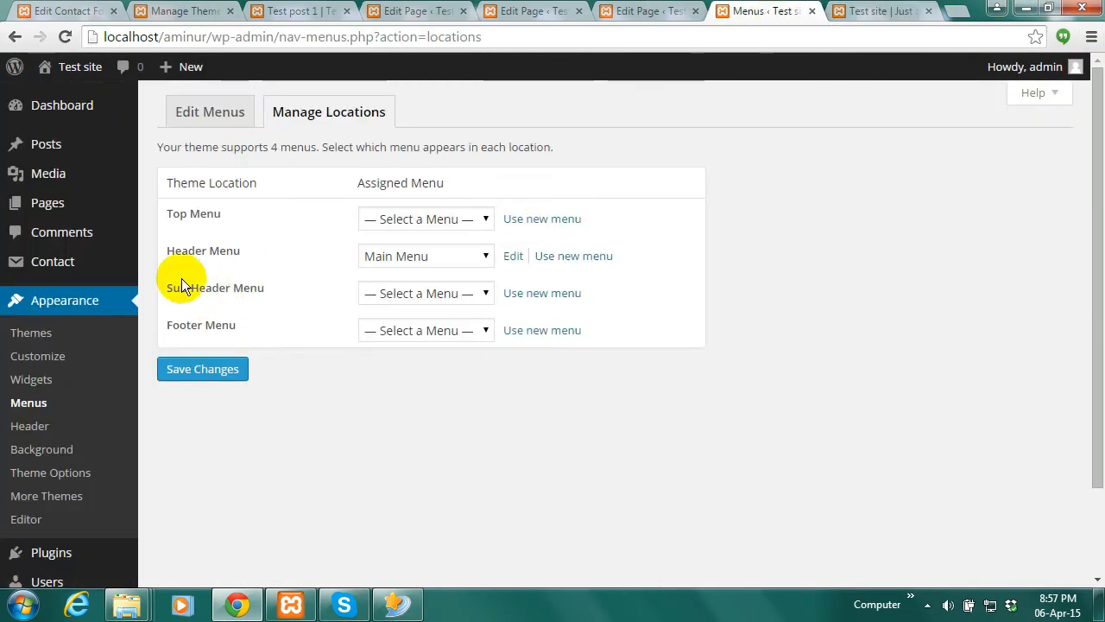
click(872, 12)
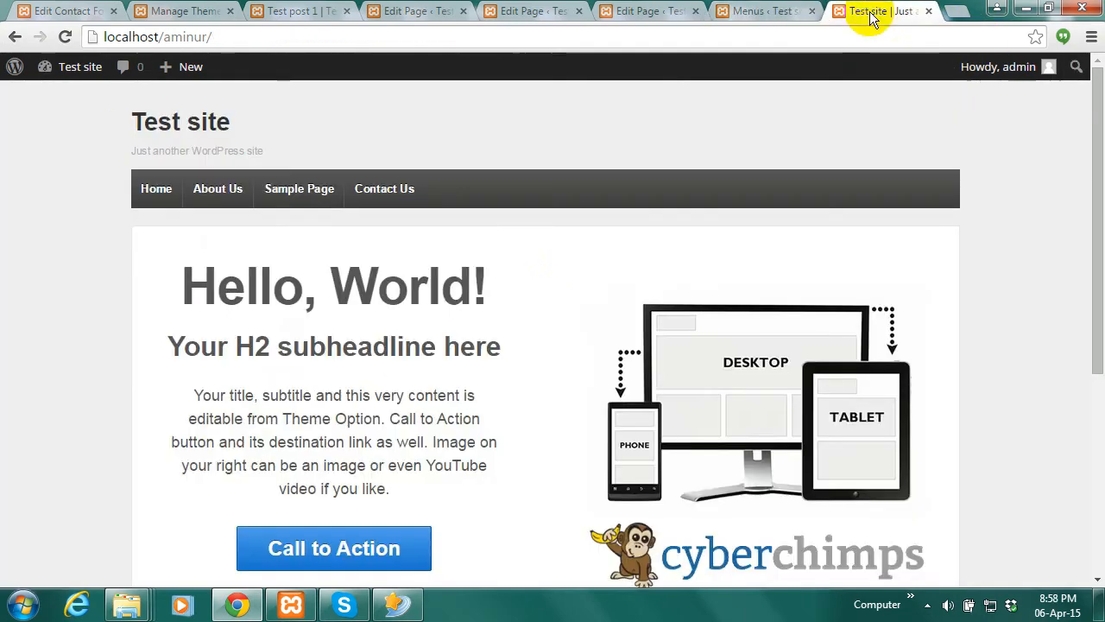
click(771, 10)
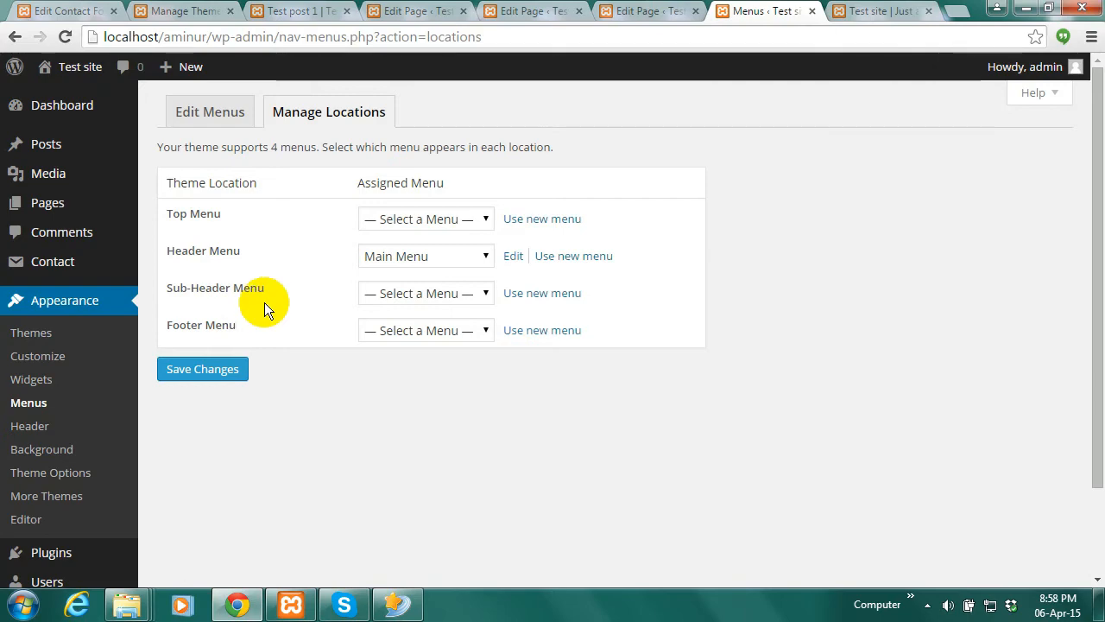
click(872, 12)
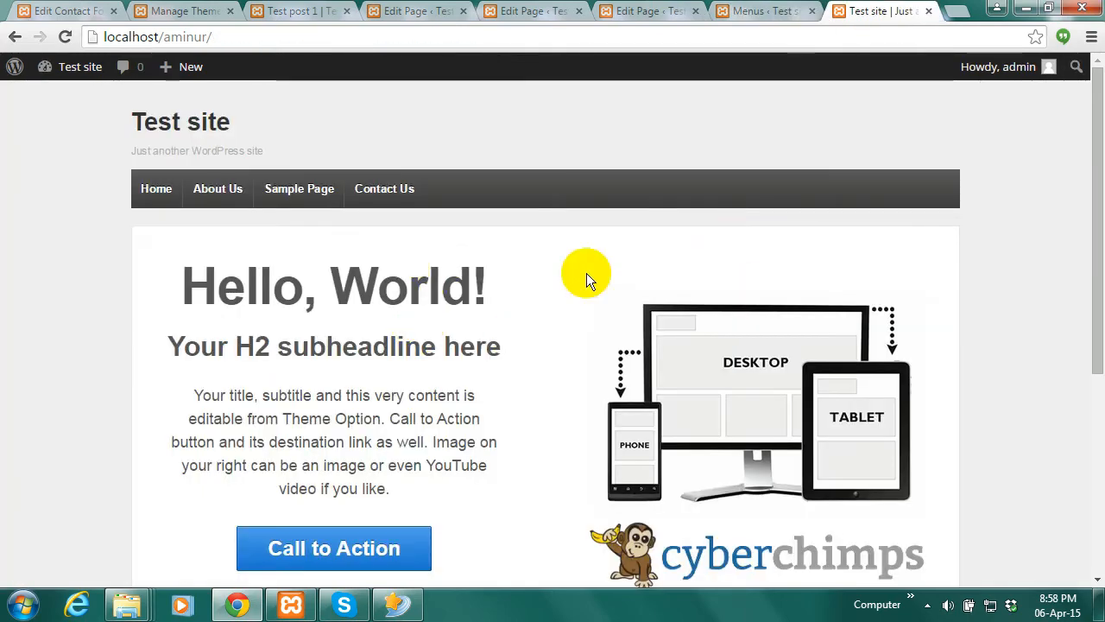
click(752, 12)
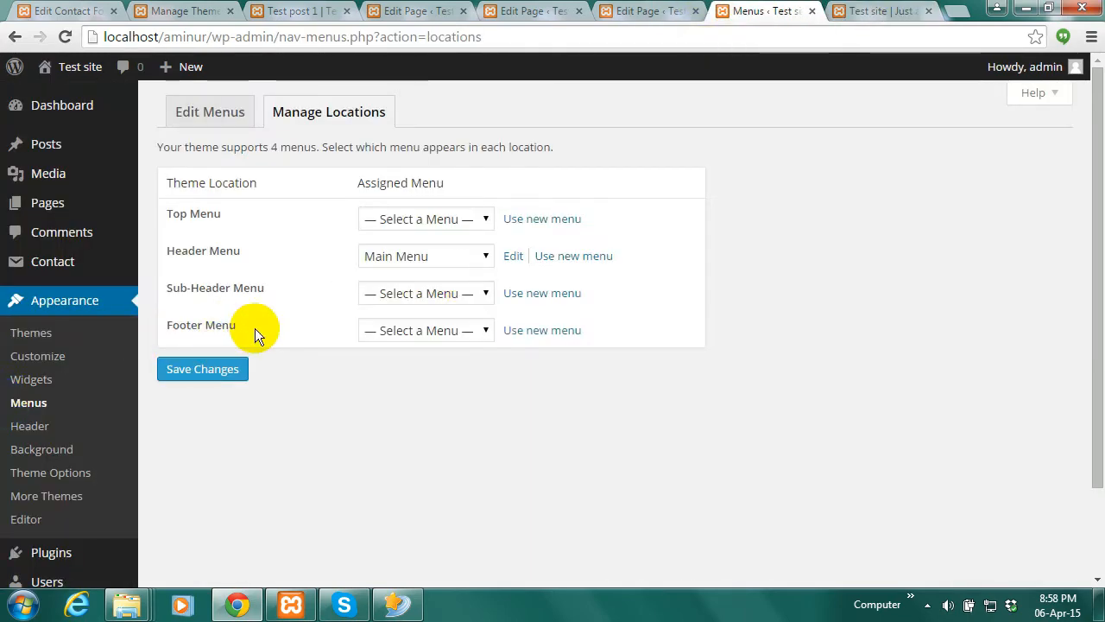
click(889, 12)
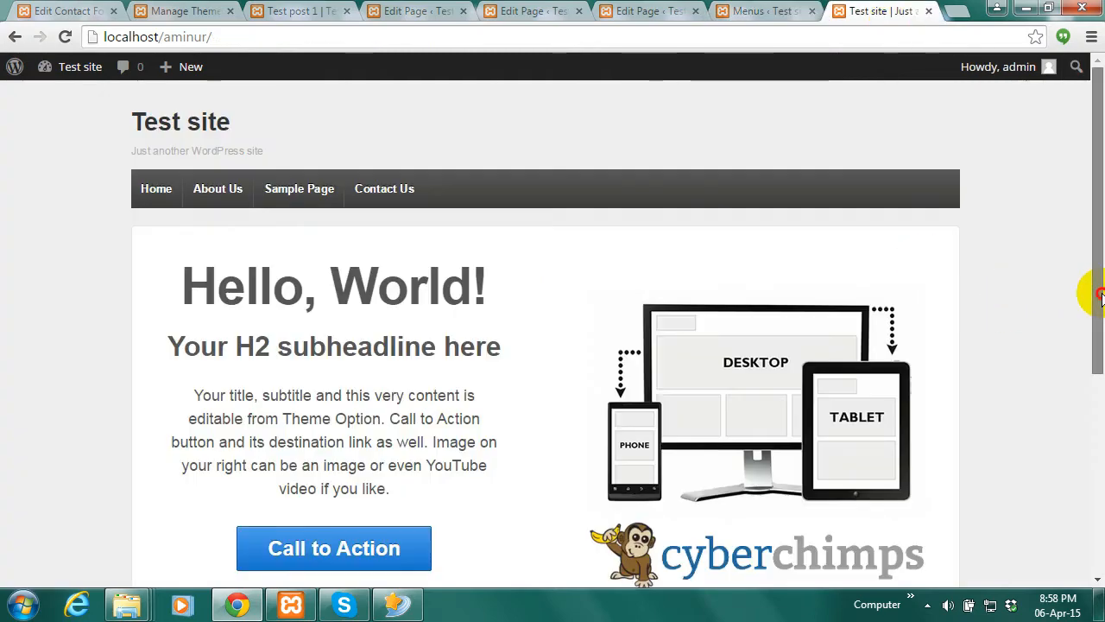
drag(1093, 291, 1079, 518)
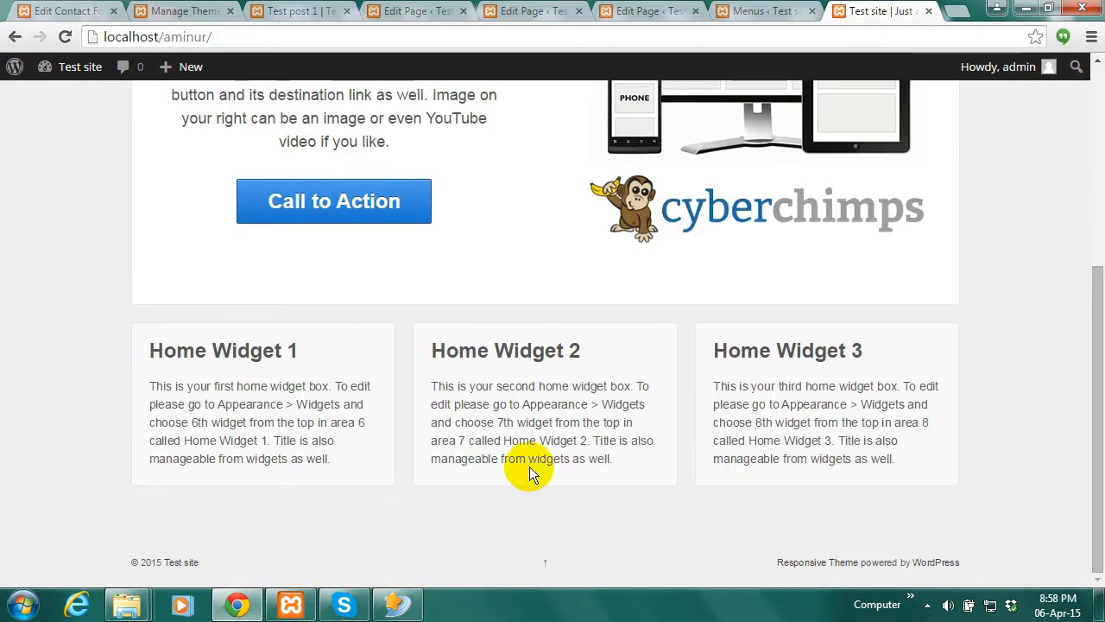
click(781, 12)
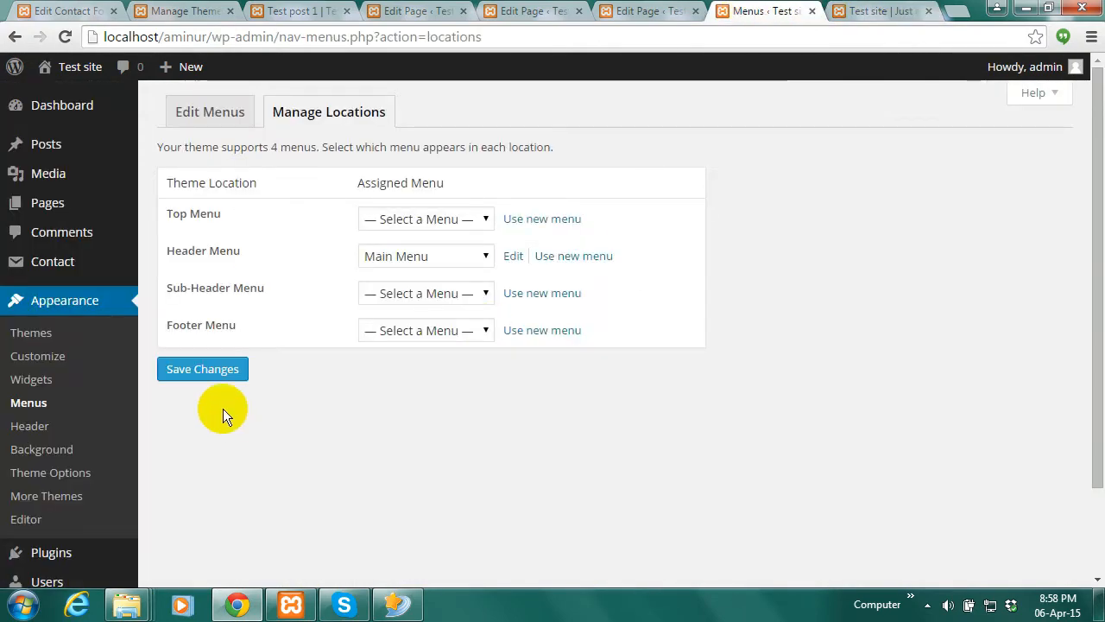
Assign Main Menu to the Top, Sub-Header and Footer Menu locations and save
click(484, 218)
click(423, 257)
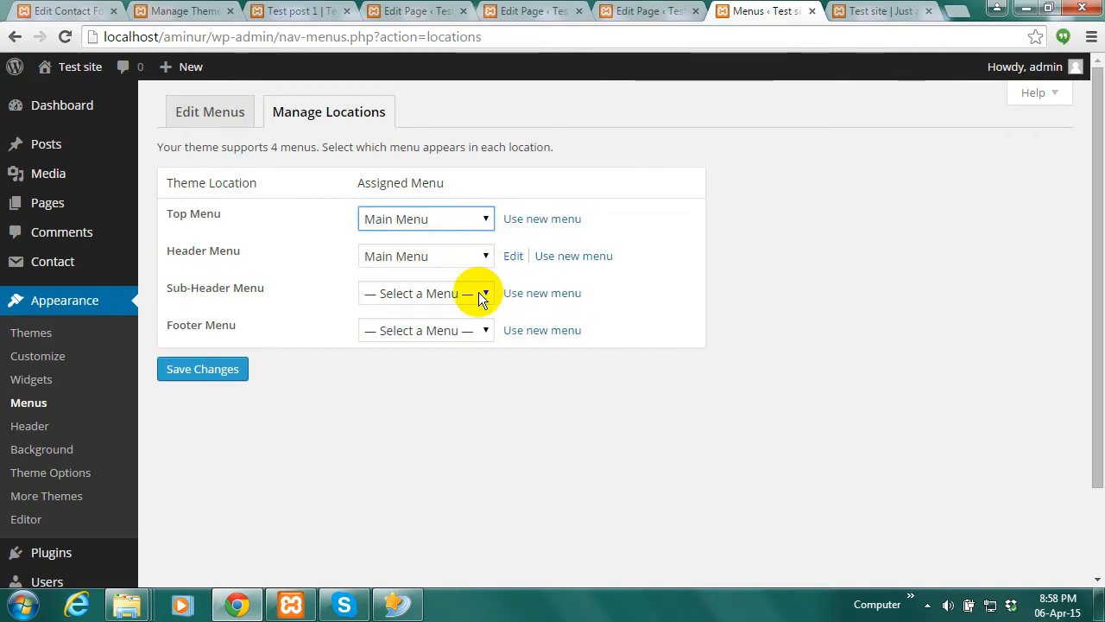
click(481, 294)
click(429, 328)
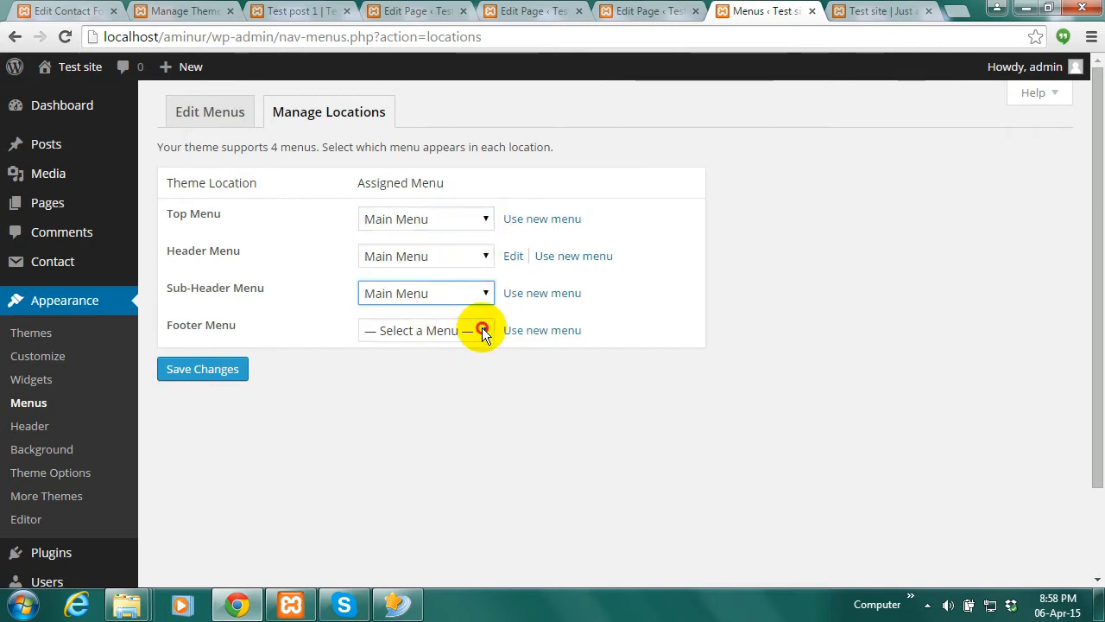
click(481, 332)
click(431, 367)
click(206, 372)
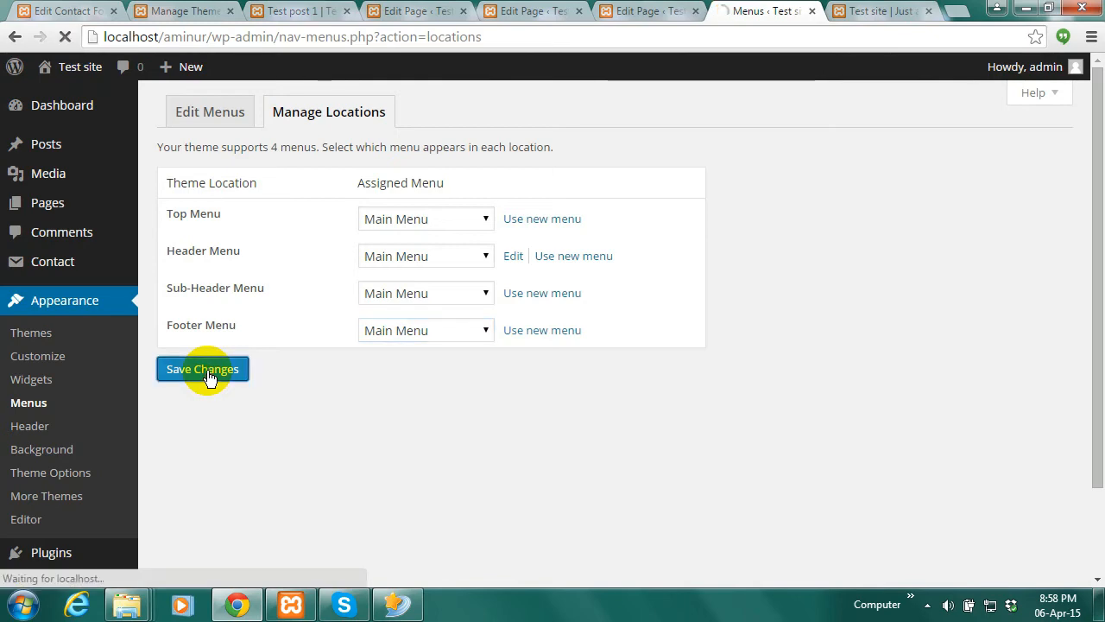
Reload the front page and scroll through it to see Main Menu in every area
click(881, 11)
click(66, 37)
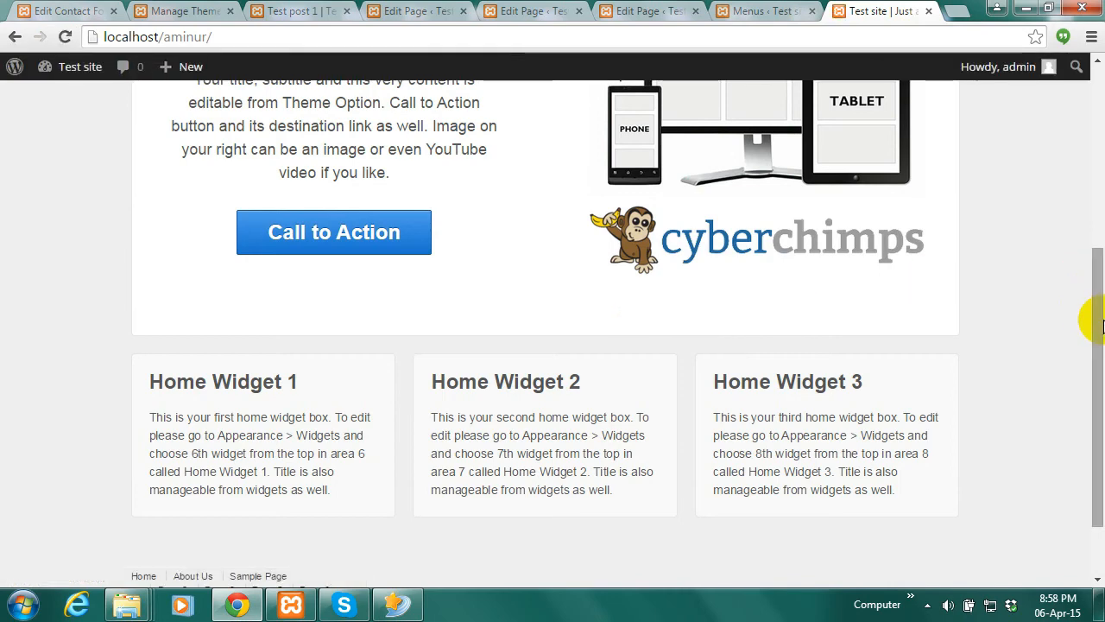
drag(1101, 320, 1101, 134)
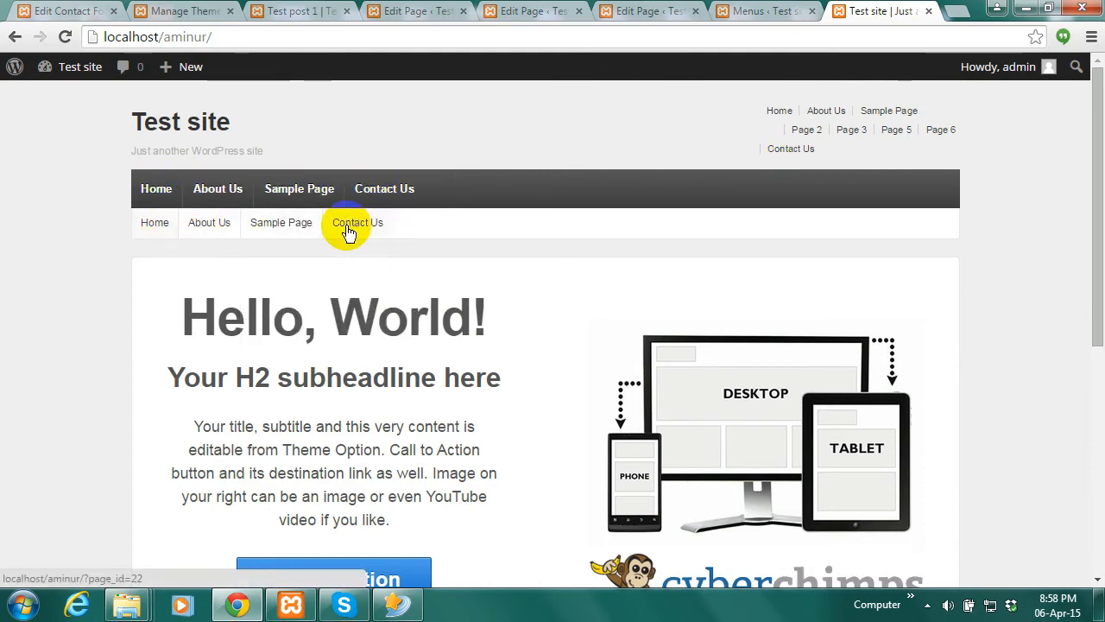
drag(1096, 217, 691, 506)
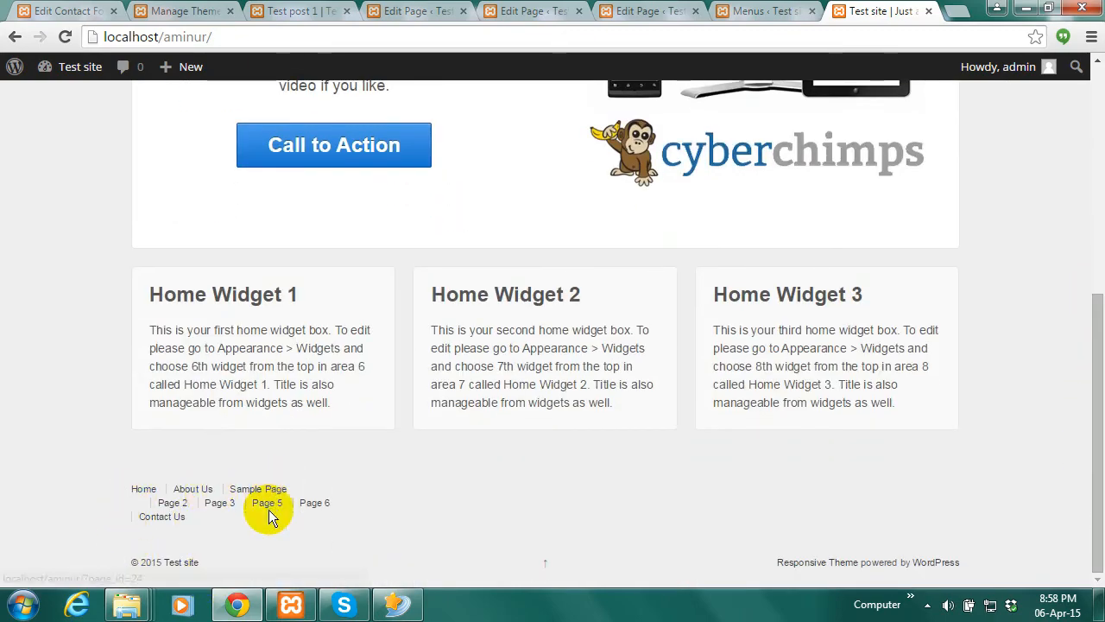
drag(1085, 387, 1088, 161)
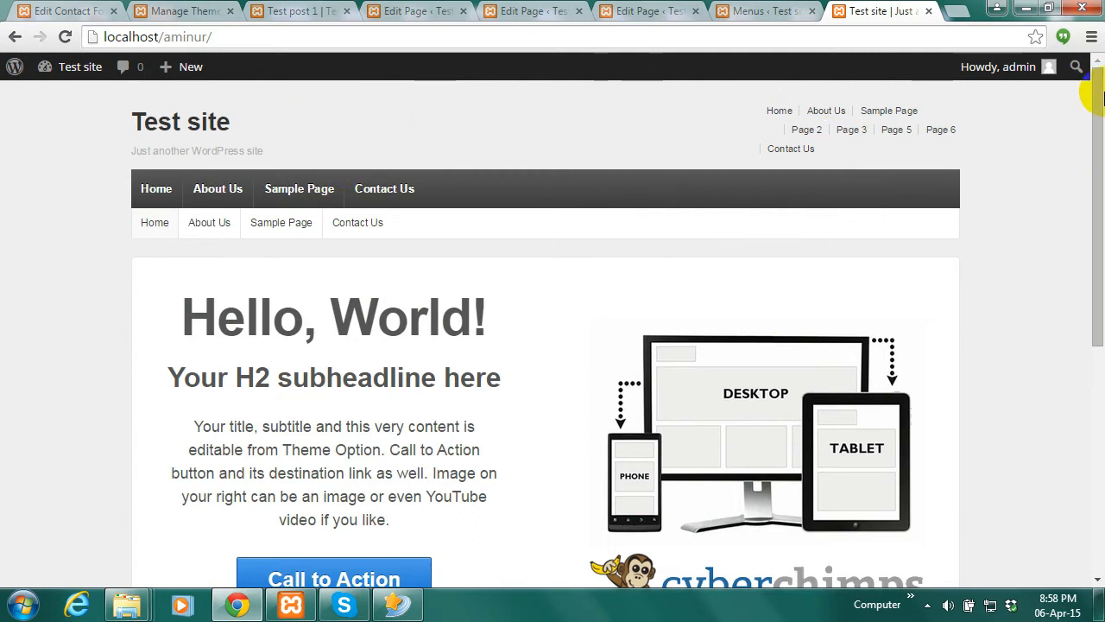
drag(1093, 142, 1099, 81)
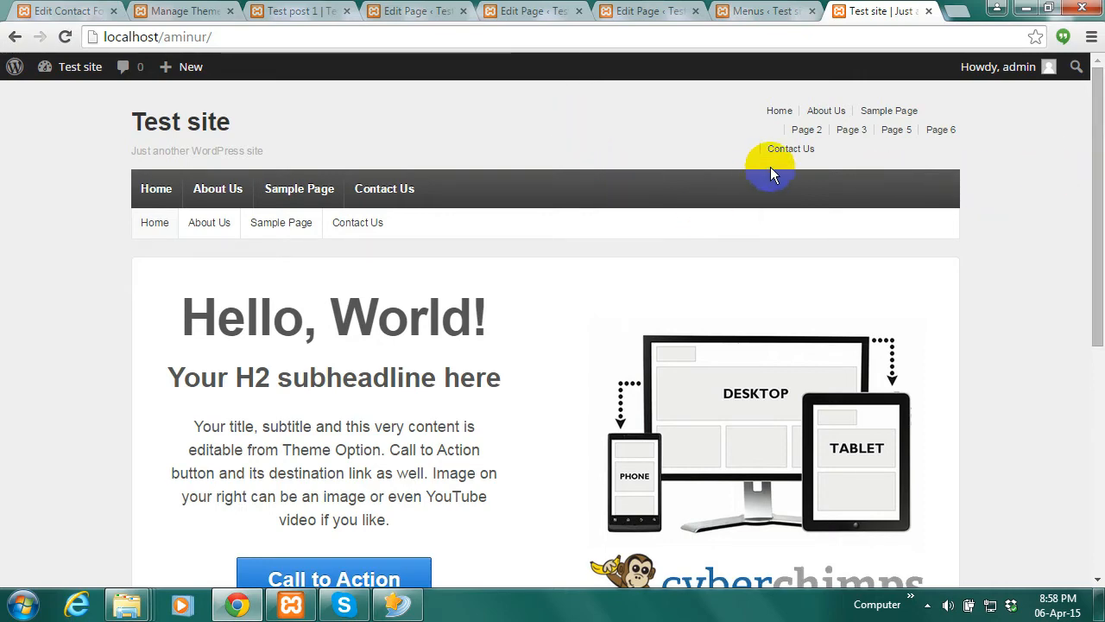
click(762, 11)
click(899, 9)
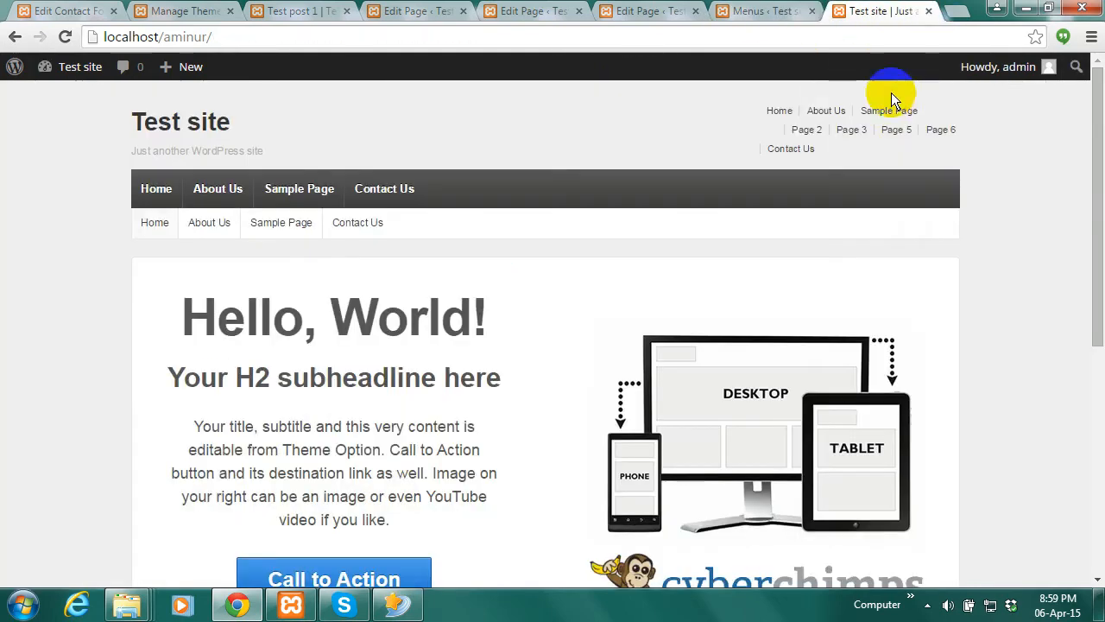
drag(1086, 173, 1100, 510)
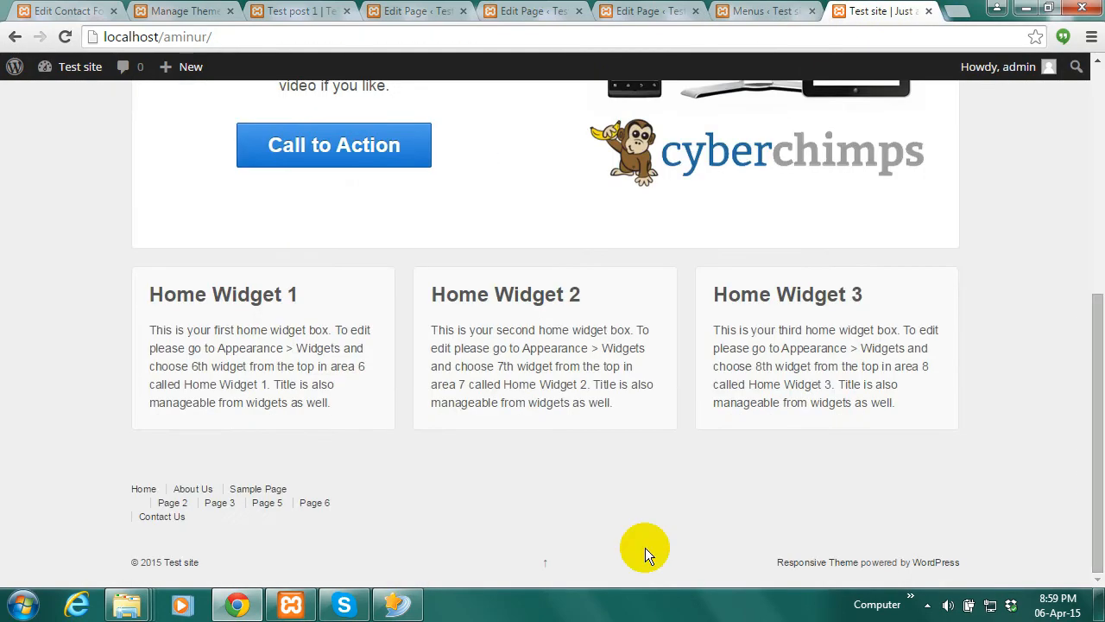
Set Top, Sub-Header and Footer locations back to '— Select a Menu —' and save
click(782, 11)
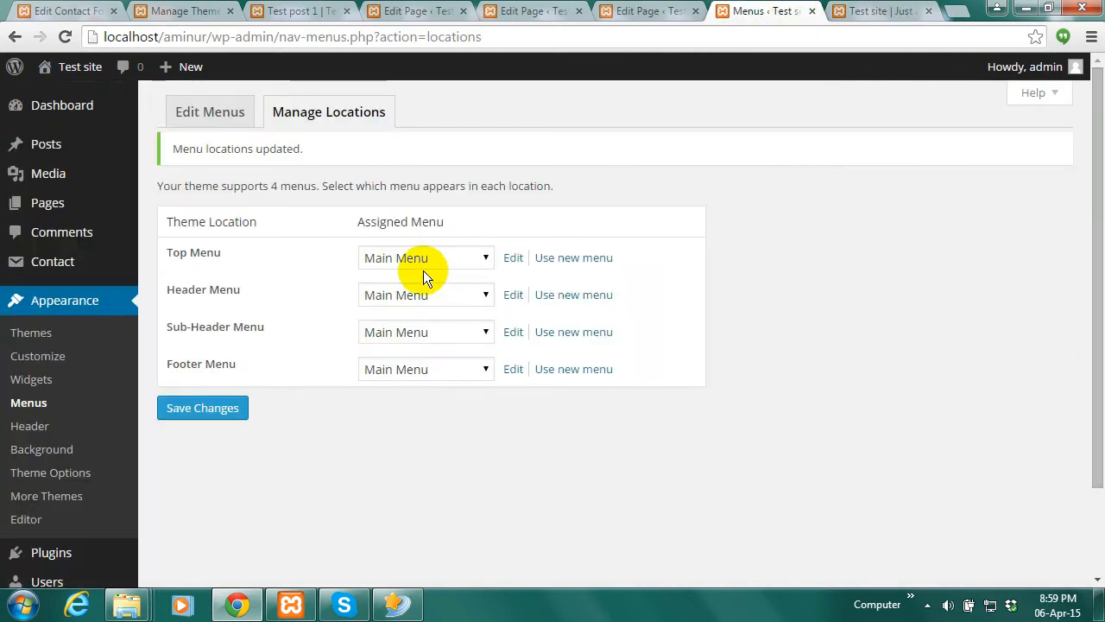
click(485, 258)
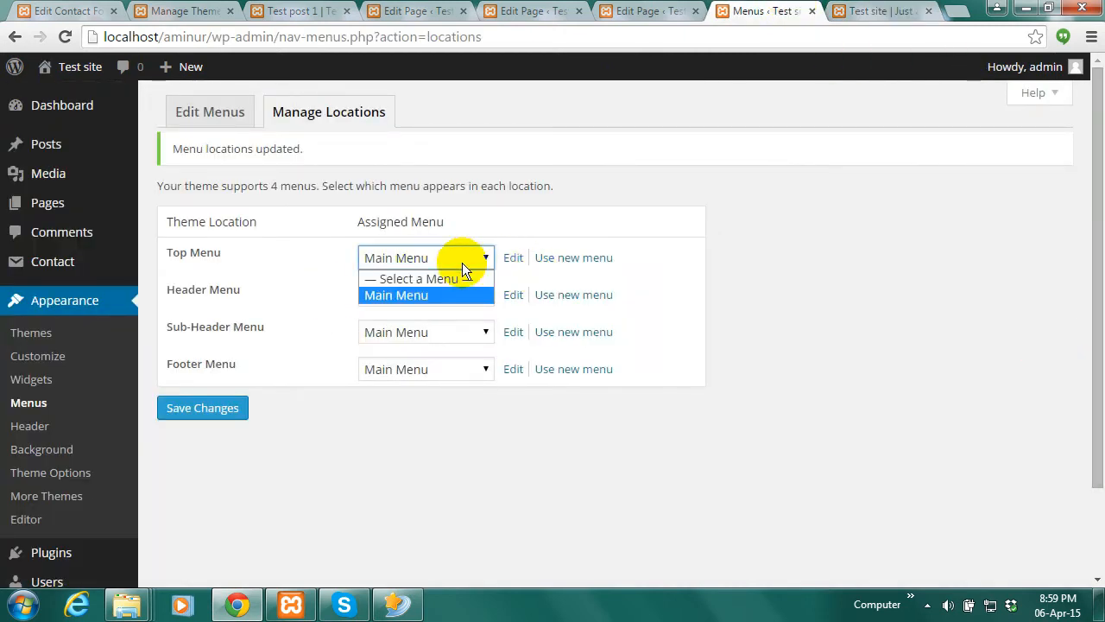
click(423, 274)
click(481, 332)
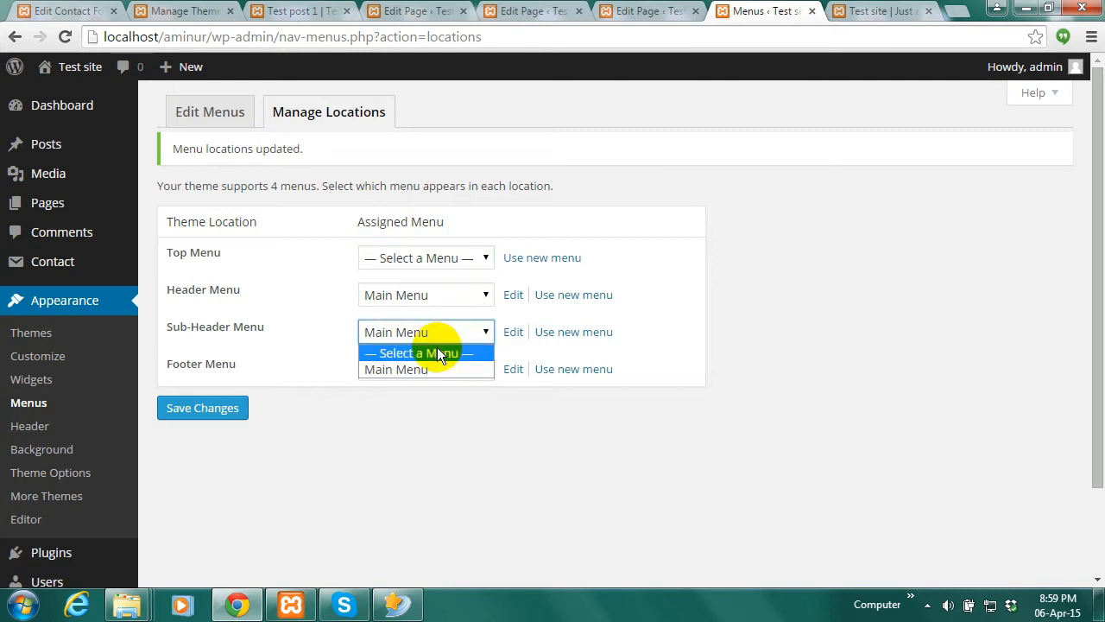
click(432, 349)
click(482, 368)
click(424, 387)
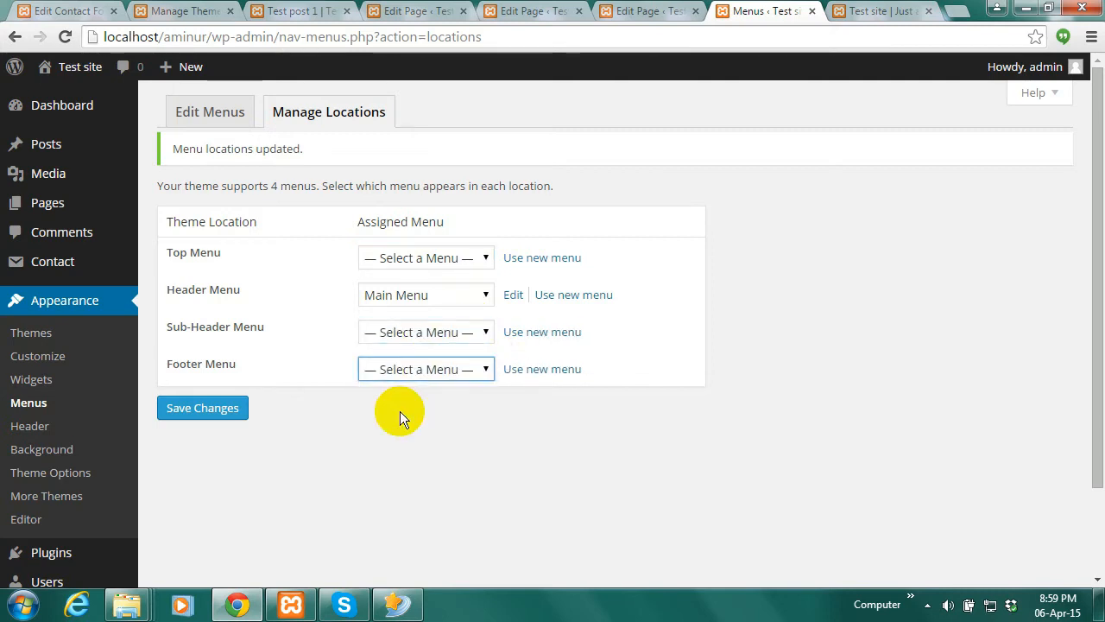
click(190, 414)
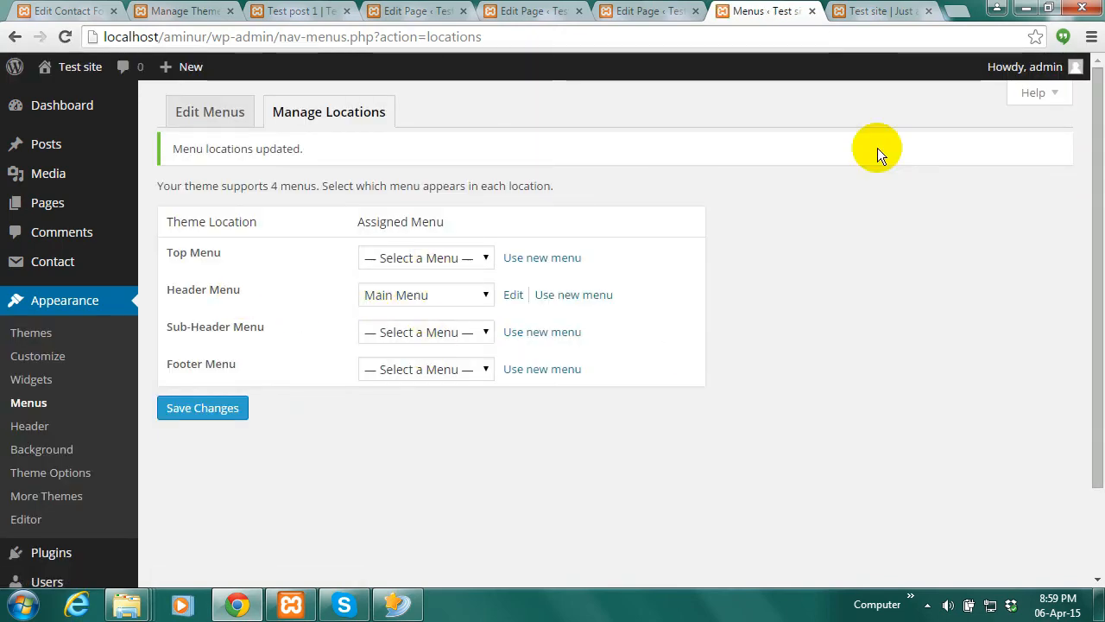
Reload the front page, open Contact Us to confirm the header-only menu, and go back to menu locations
click(906, 10)
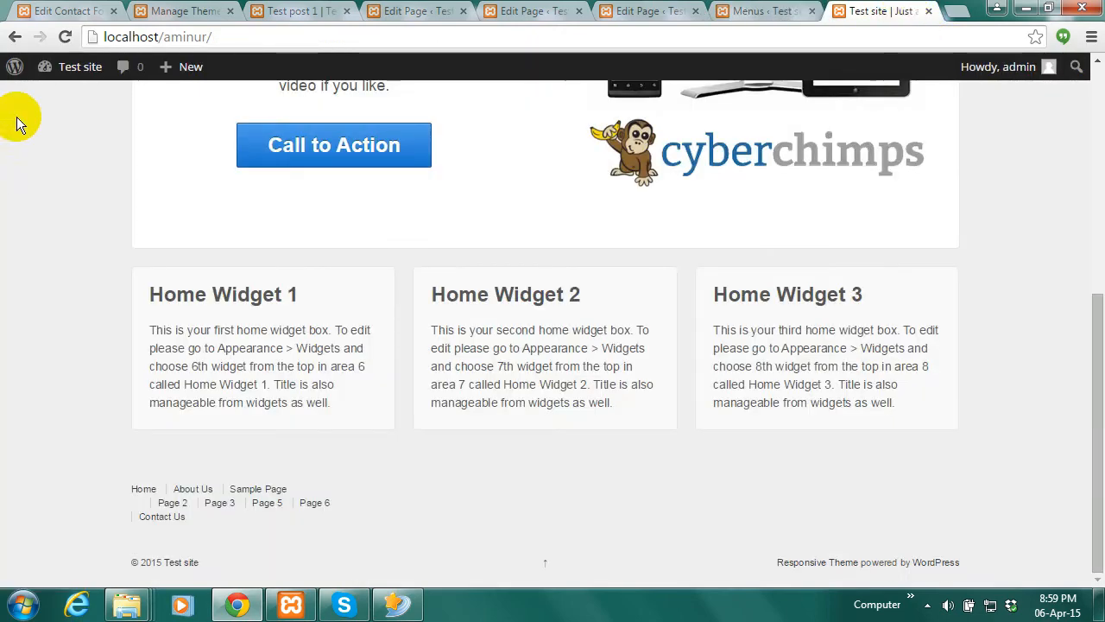
click(65, 36)
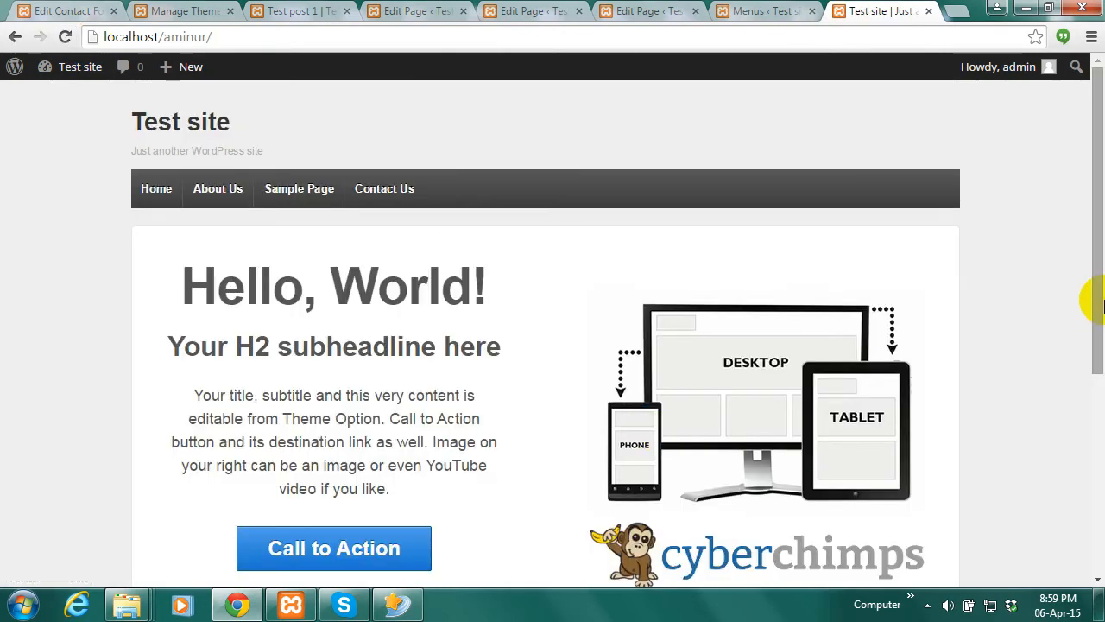
drag(1101, 333, 1093, 227)
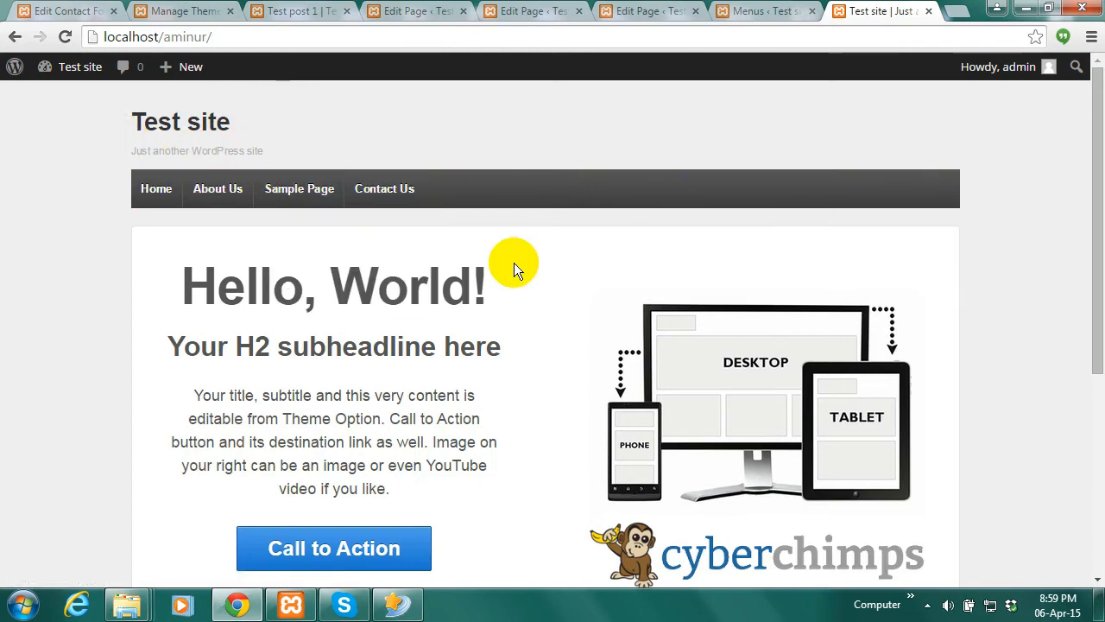
click(392, 195)
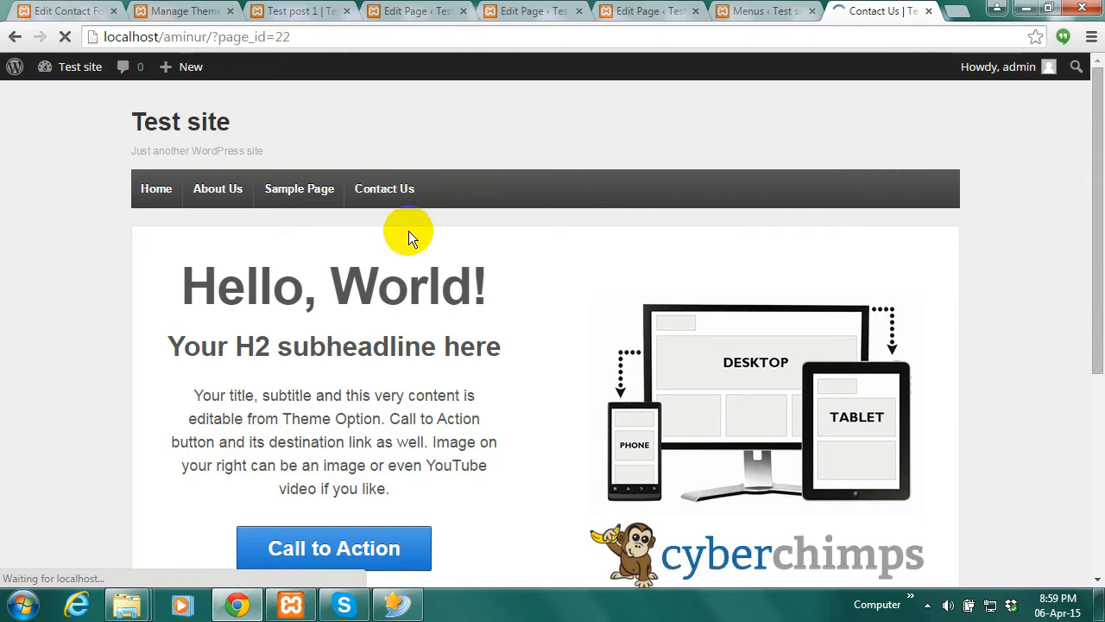
drag(1095, 148, 1096, 73)
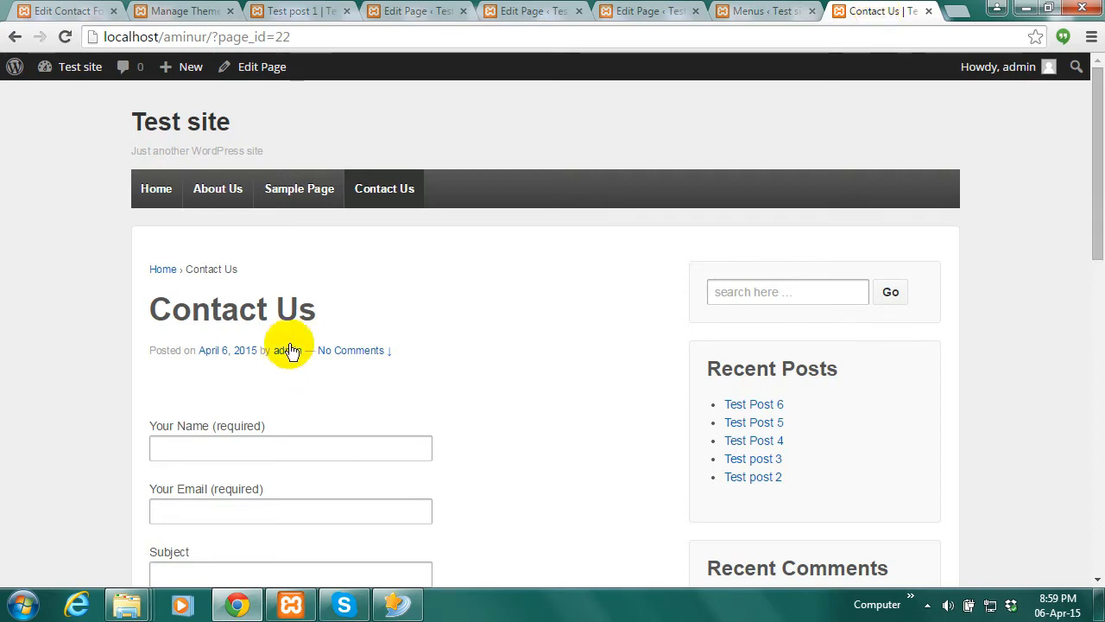
click(749, 11)
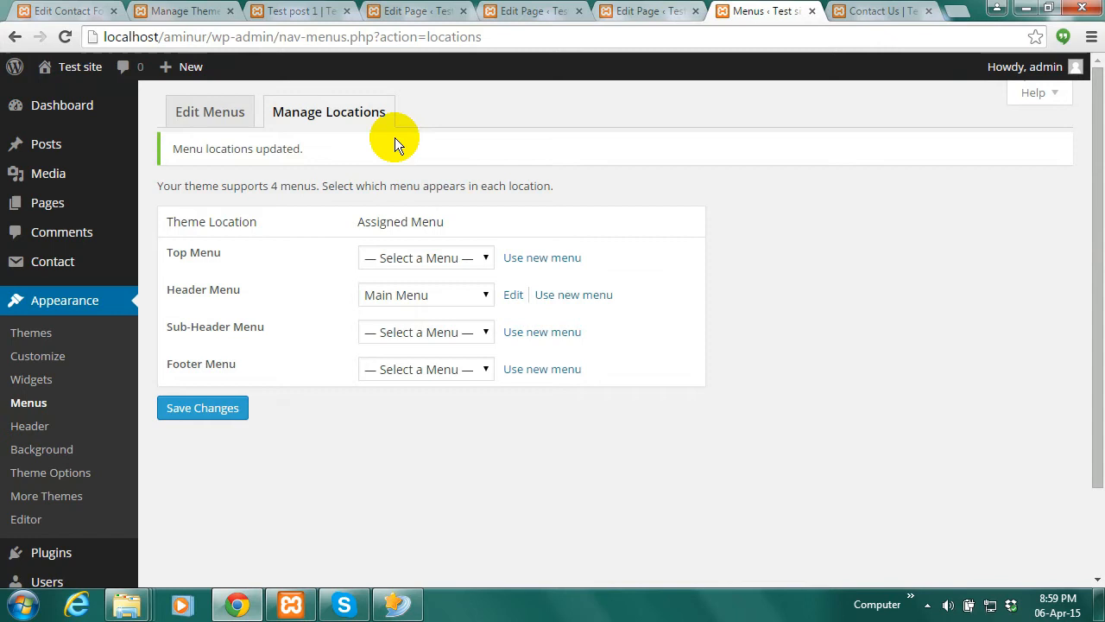
Close the old Edit Contact, Manage Themes, Test post 1 and Edit Page browser tabs
click(63, 108)
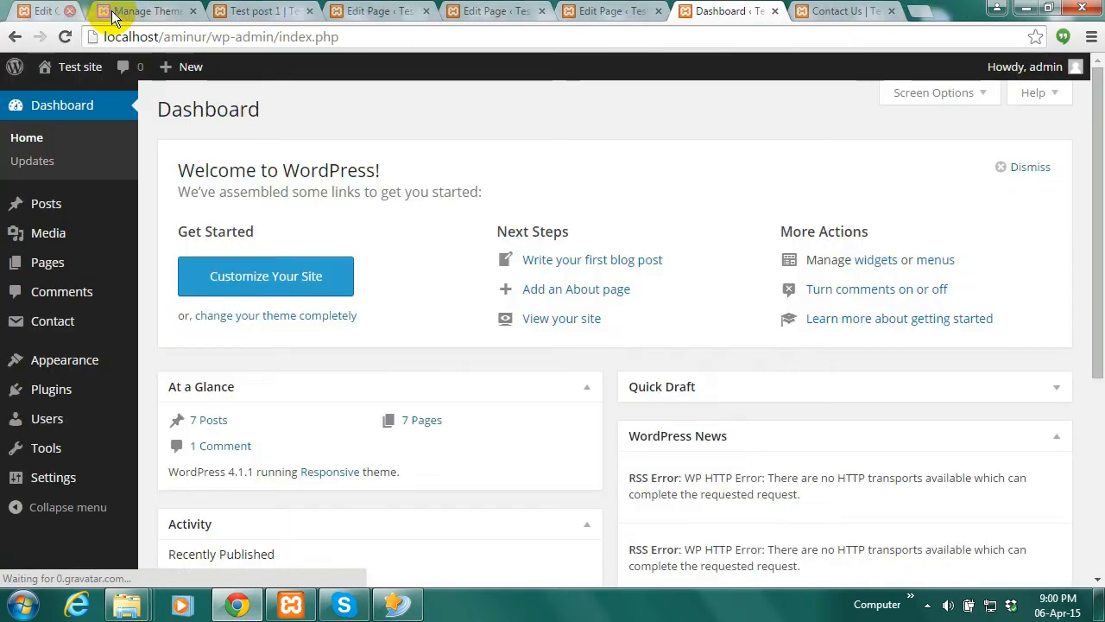
click(113, 11)
click(113, 11)
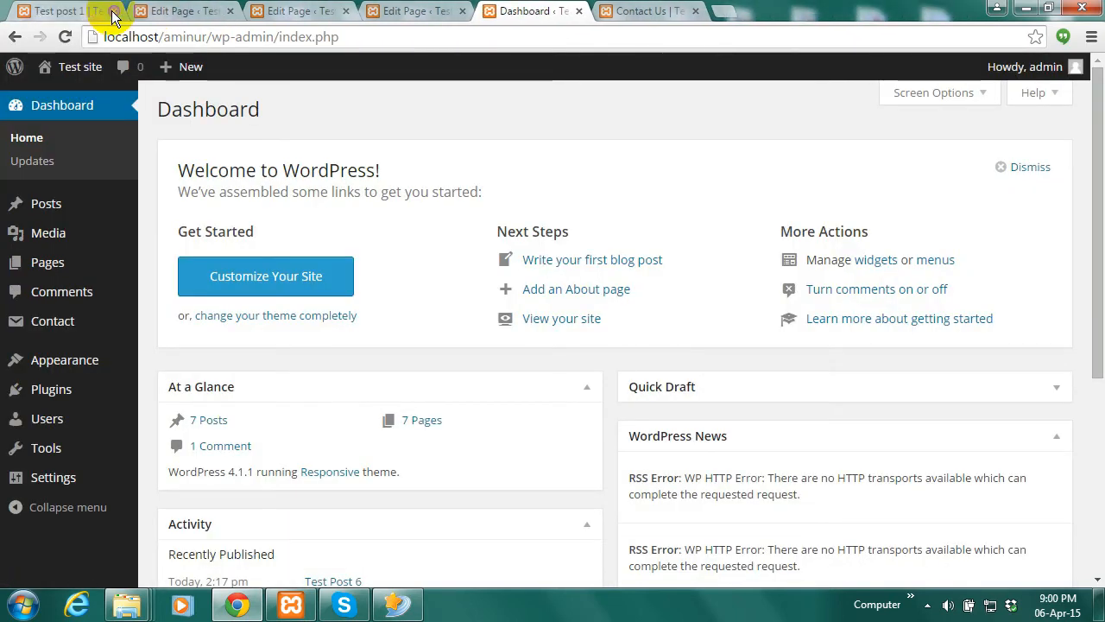
click(113, 11)
click(113, 11)
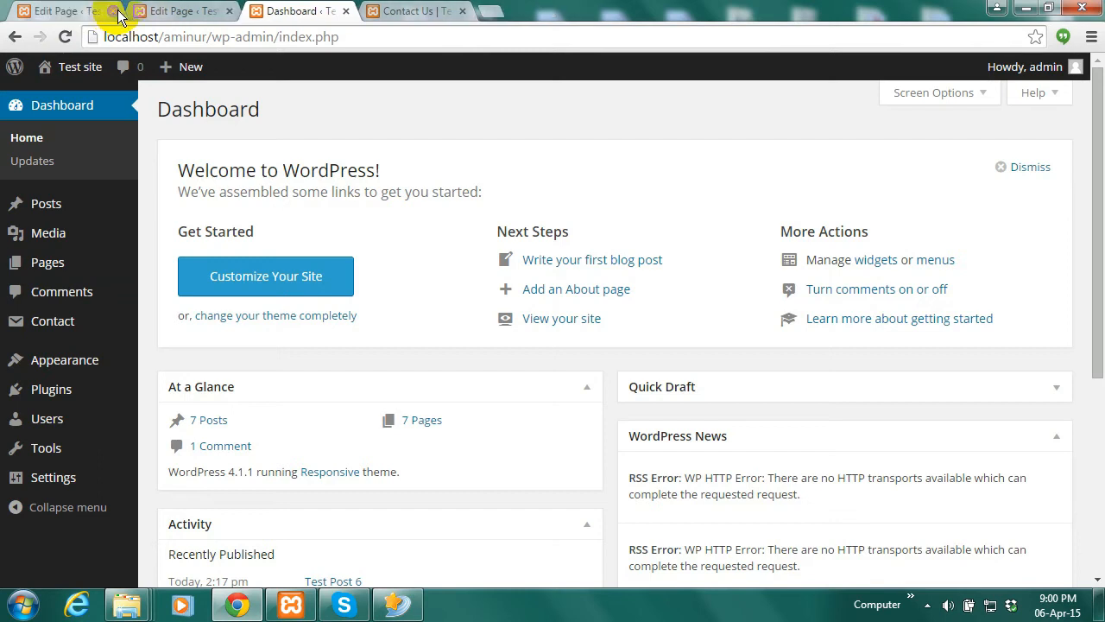
click(113, 11)
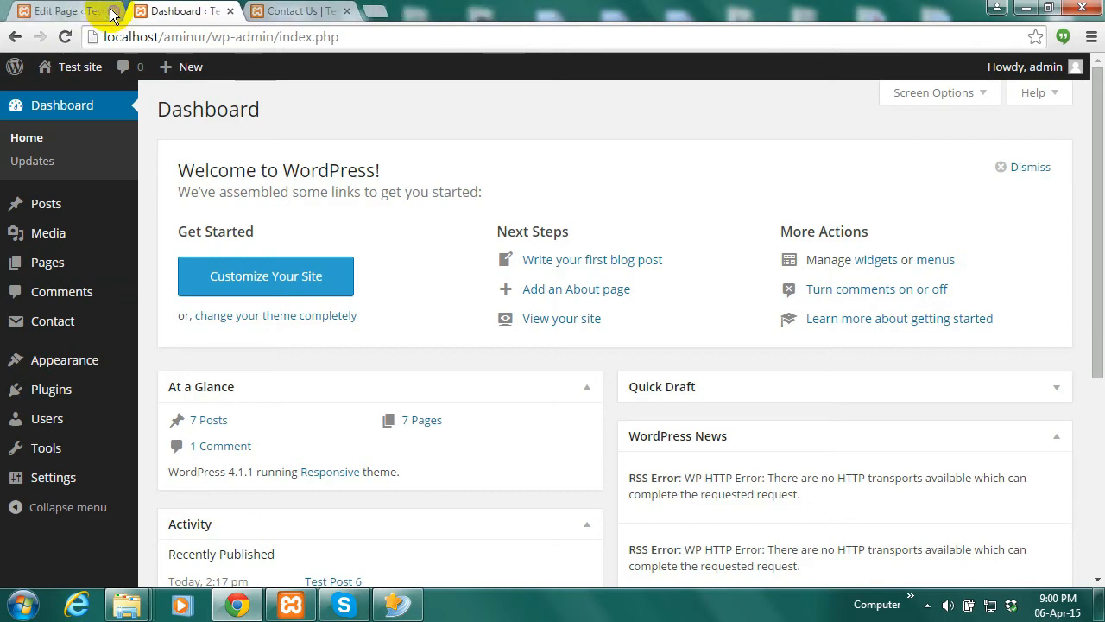
click(113, 12)
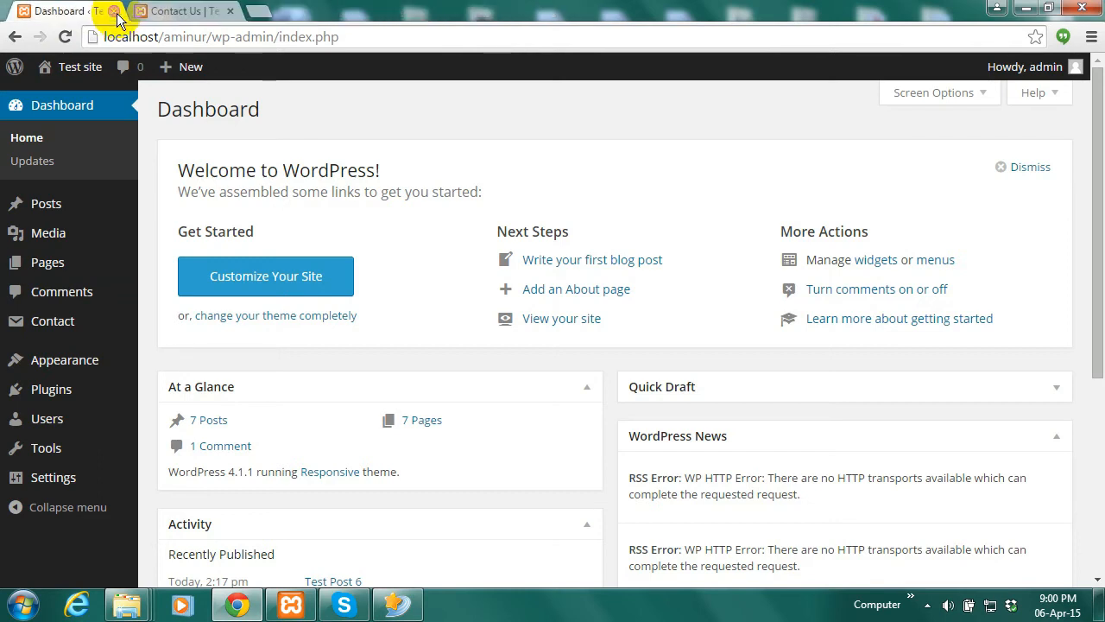
Visit Sample Page, About Us and Contact Us through the header menu, then return to the Dashboard
click(173, 11)
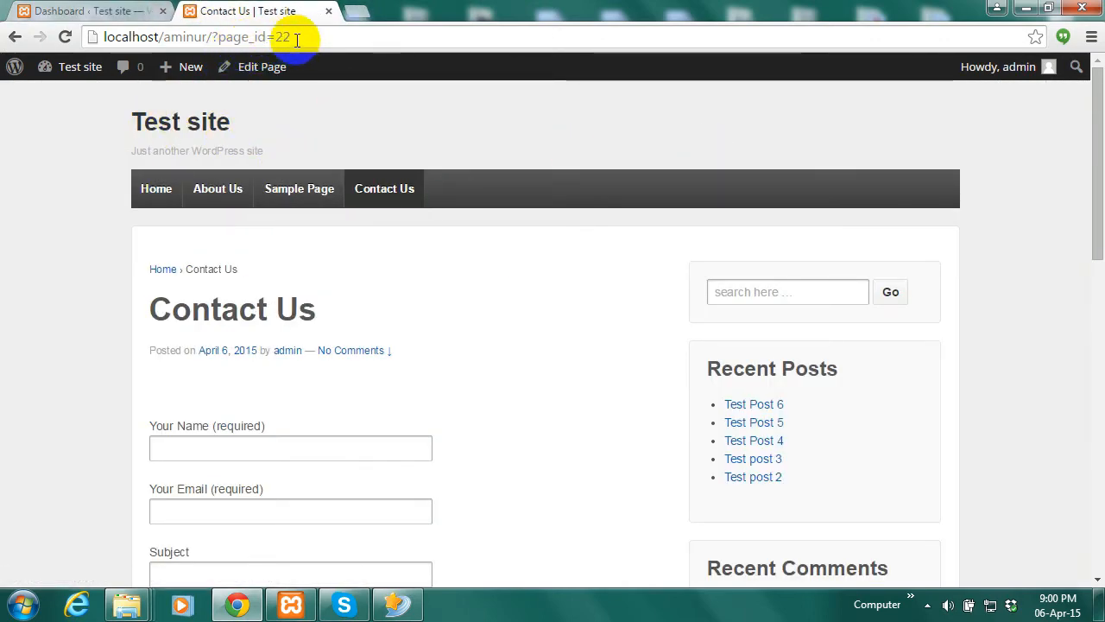
click(300, 198)
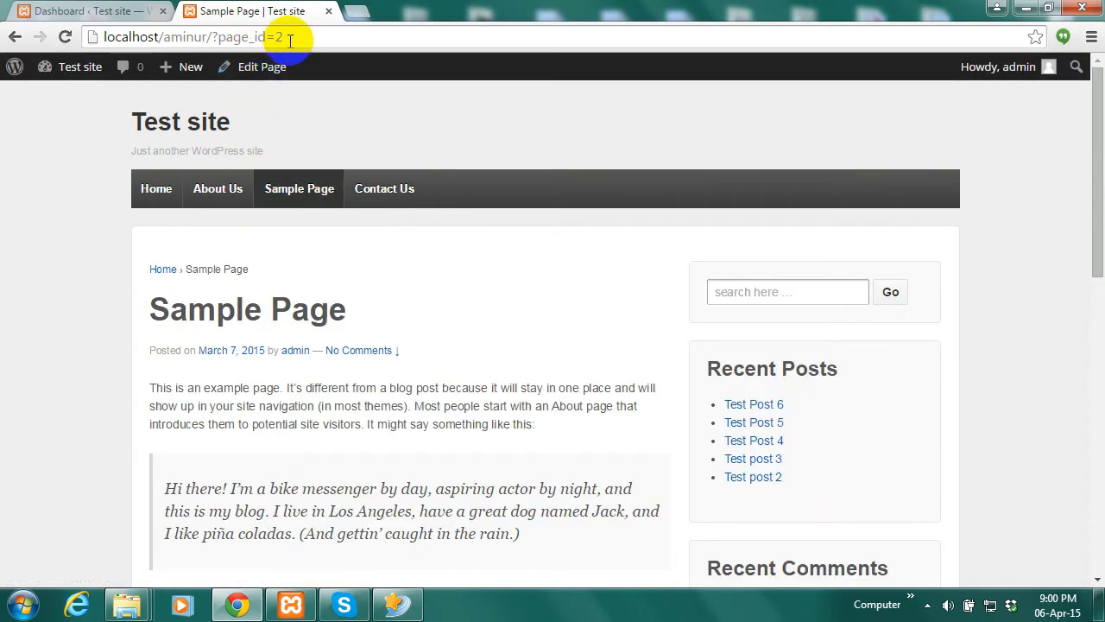
click(224, 191)
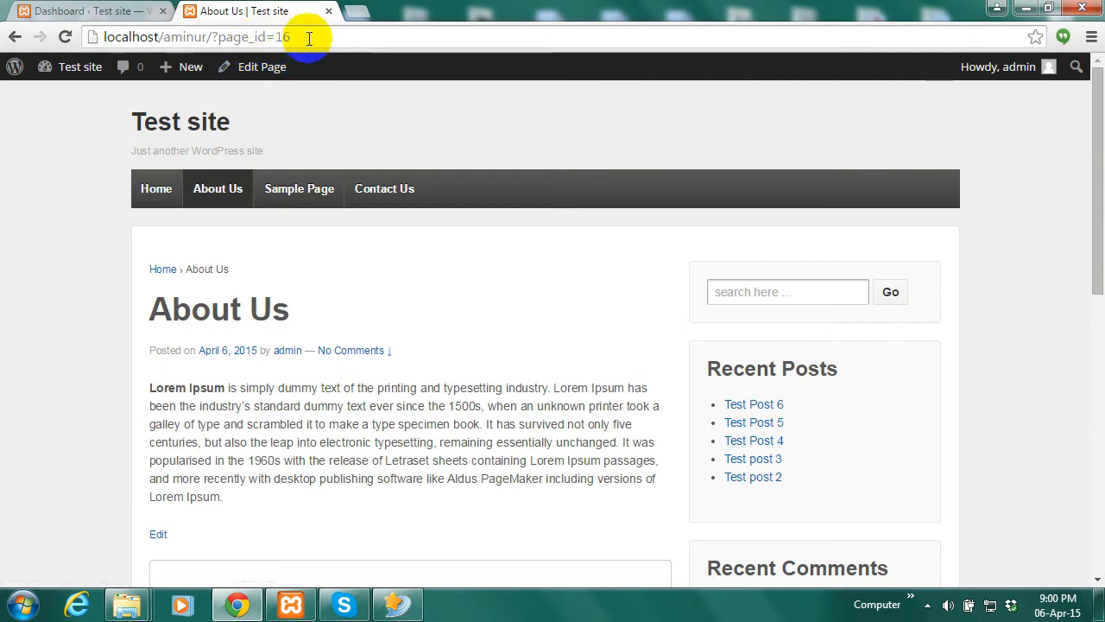
drag(291, 37, 29, 32)
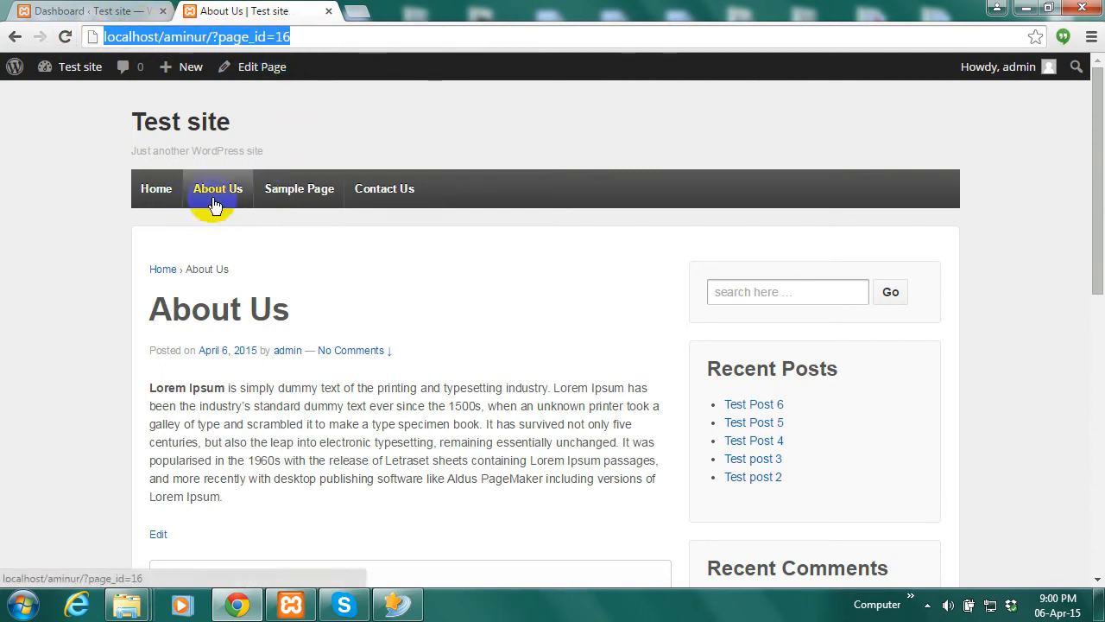
click(308, 190)
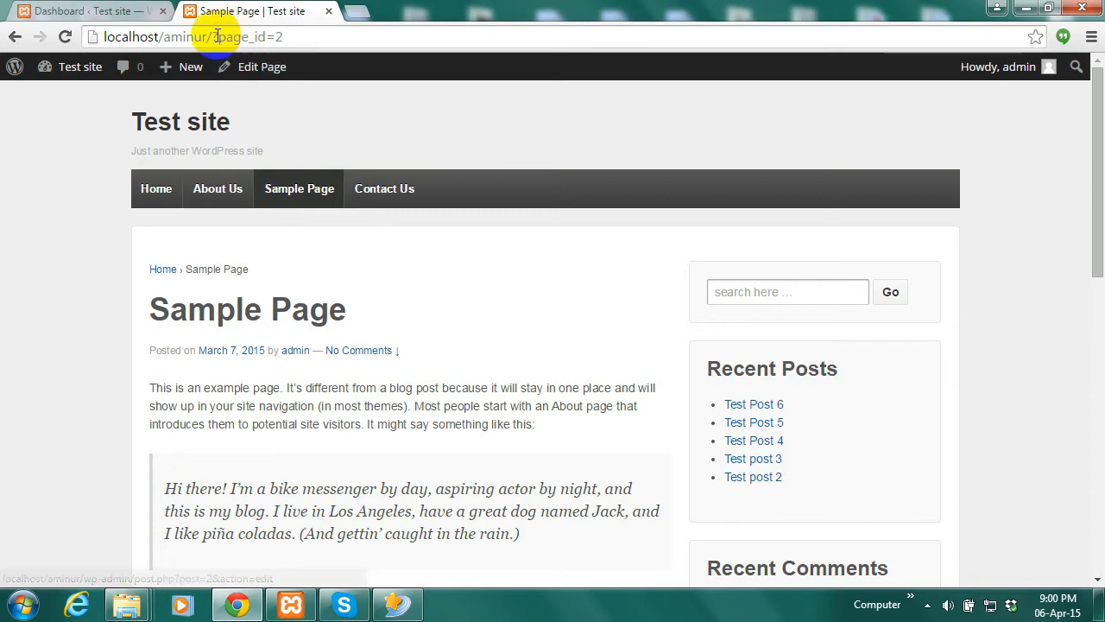
click(387, 184)
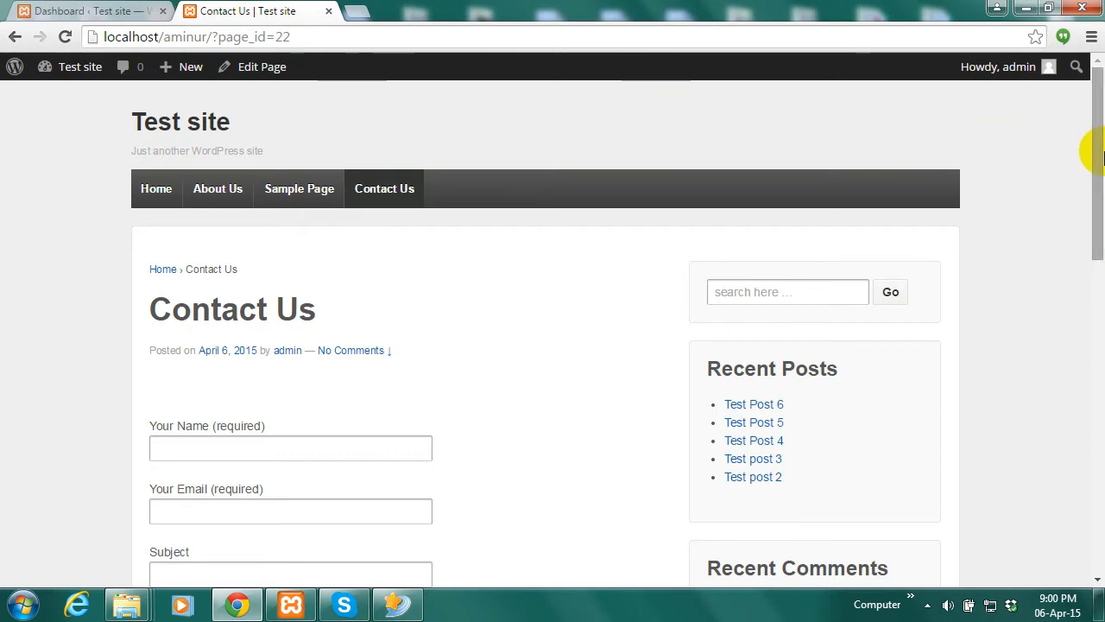
drag(1099, 201, 1098, 138)
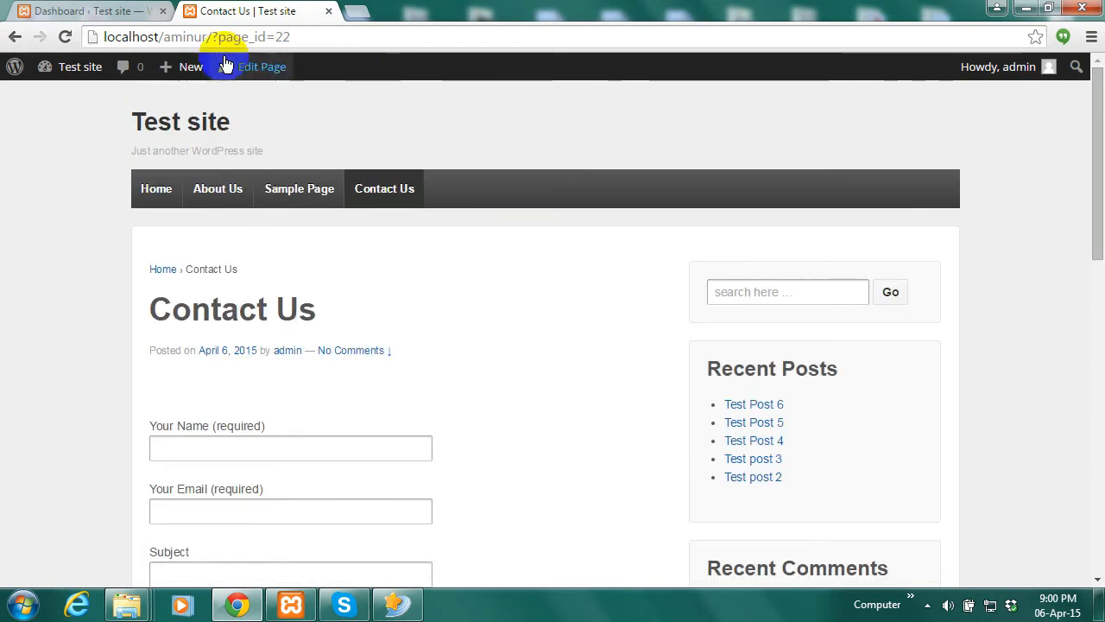
click(385, 195)
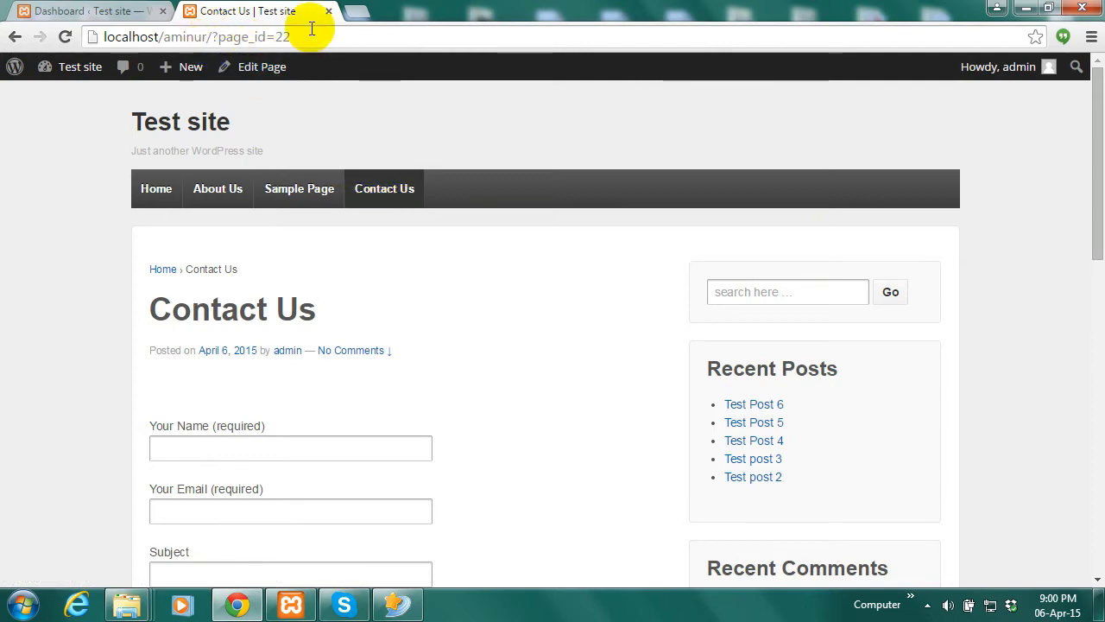
click(82, 12)
drag(1099, 234, 1099, 280)
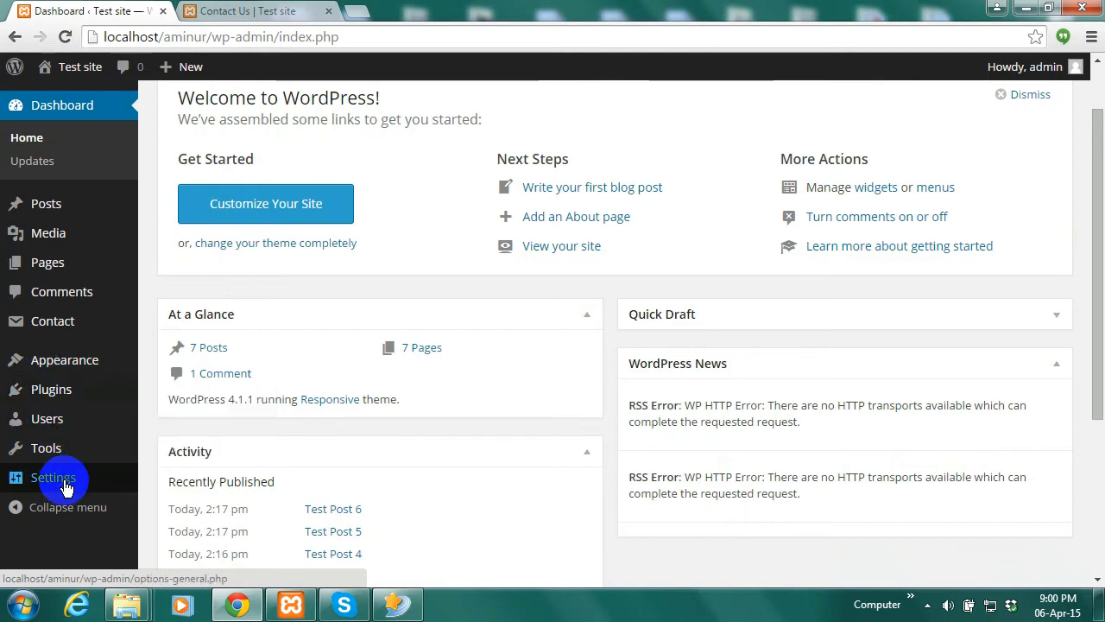
Save the Post name permalink structure and check the new page addresses on the live site
mouse_move(67, 486)
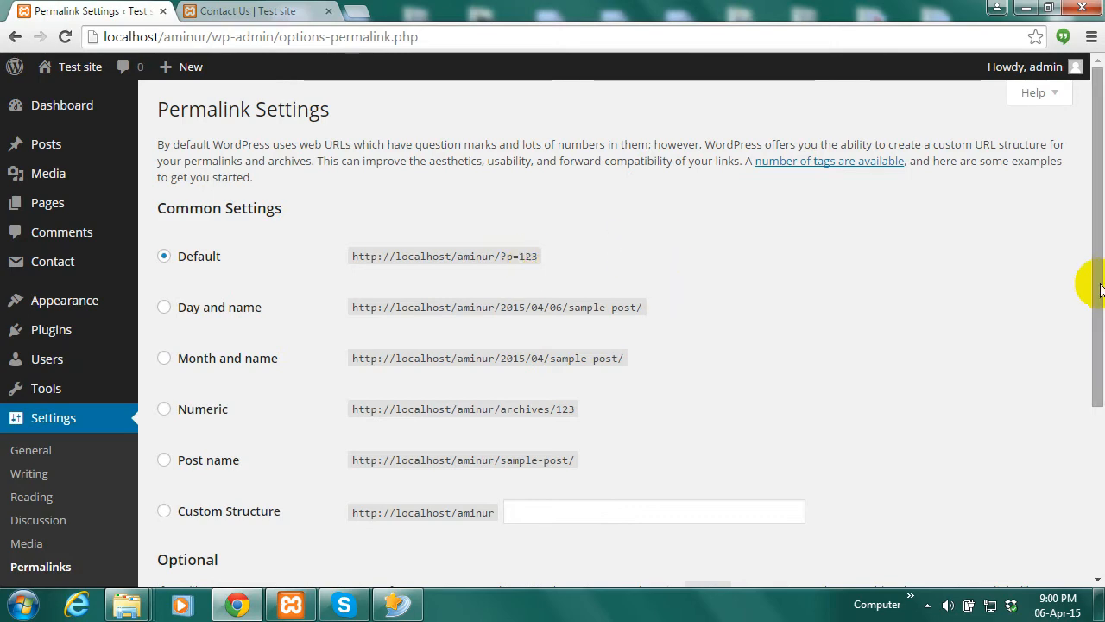
drag(1089, 271, 1090, 346)
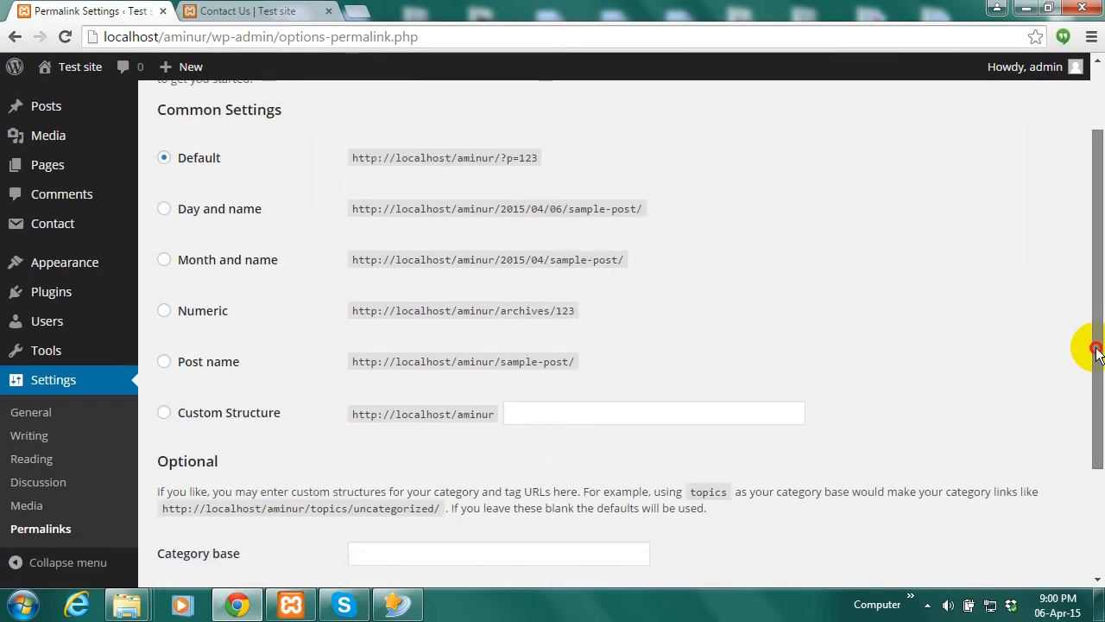
click(164, 361)
drag(1097, 330, 1088, 439)
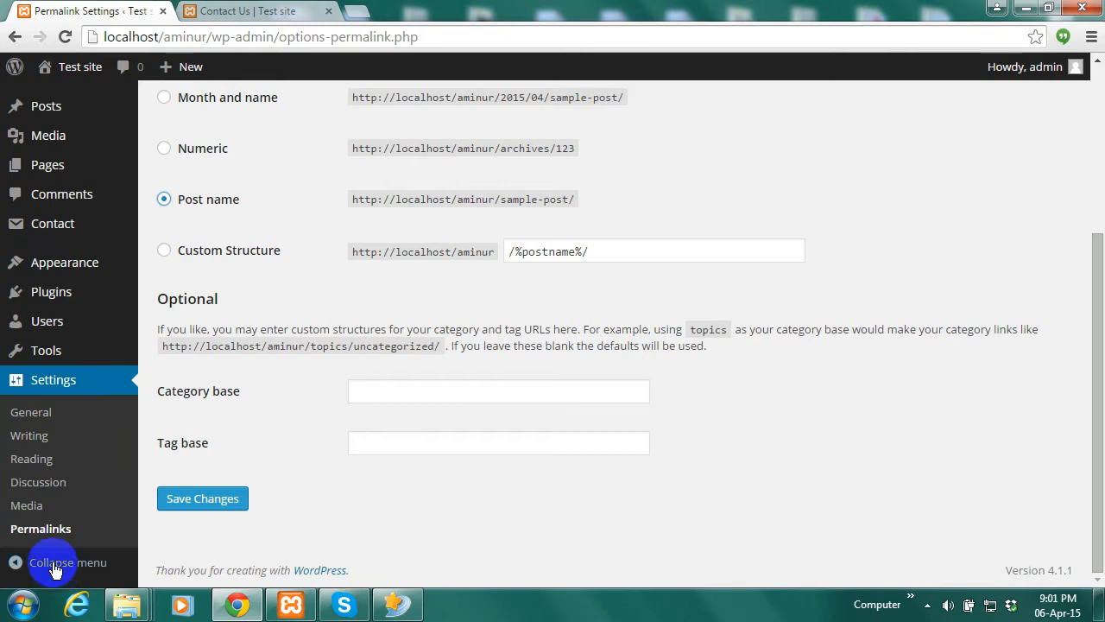
click(205, 505)
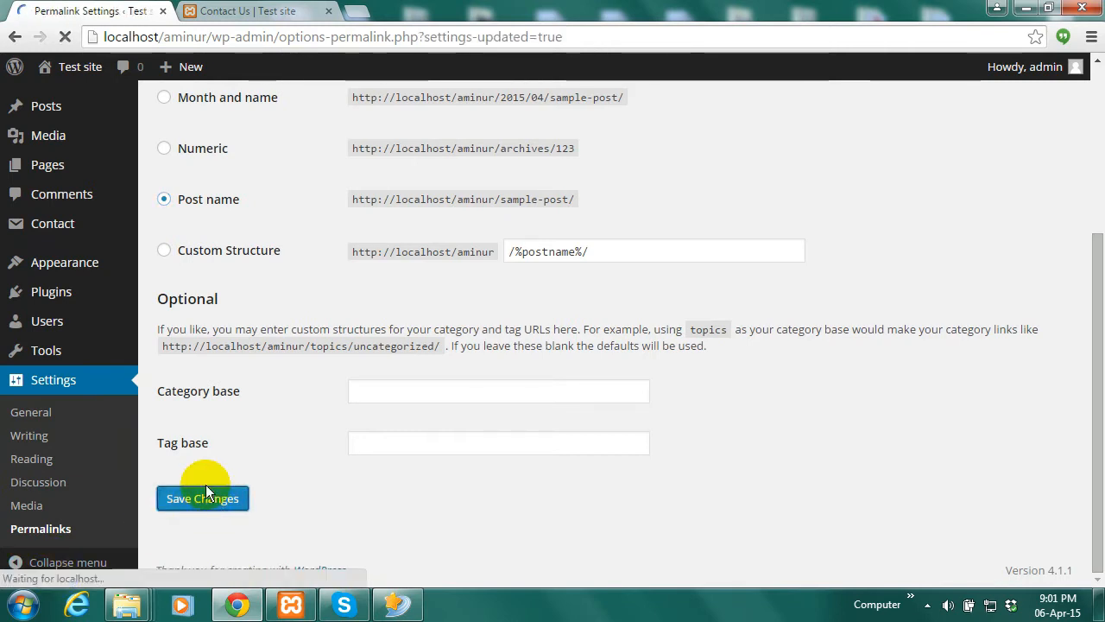
click(237, 10)
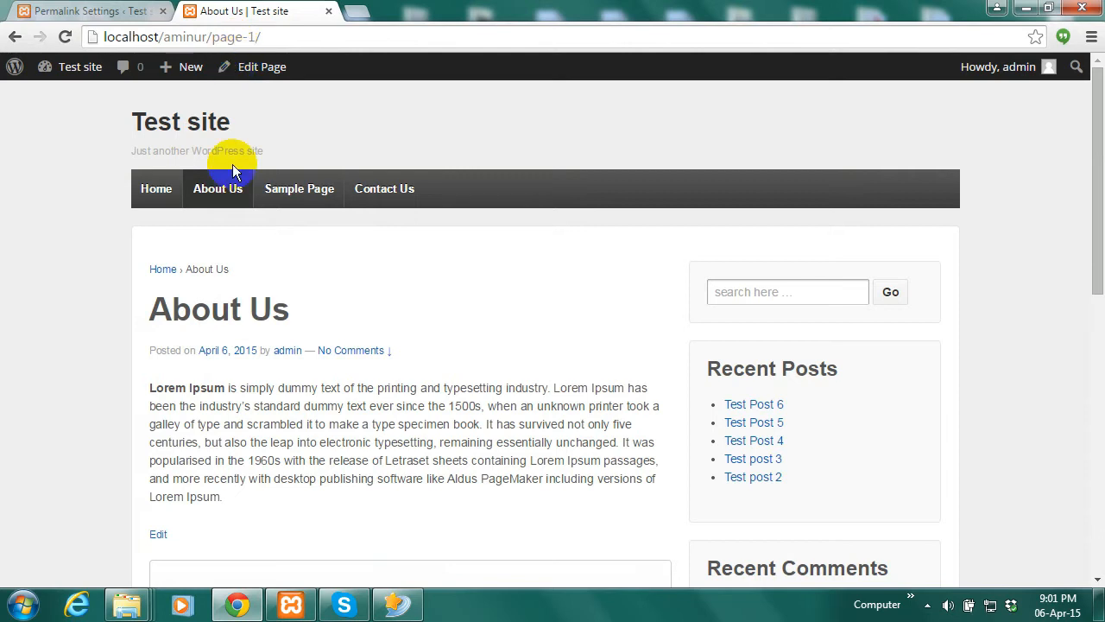
mouse_move(301, 201)
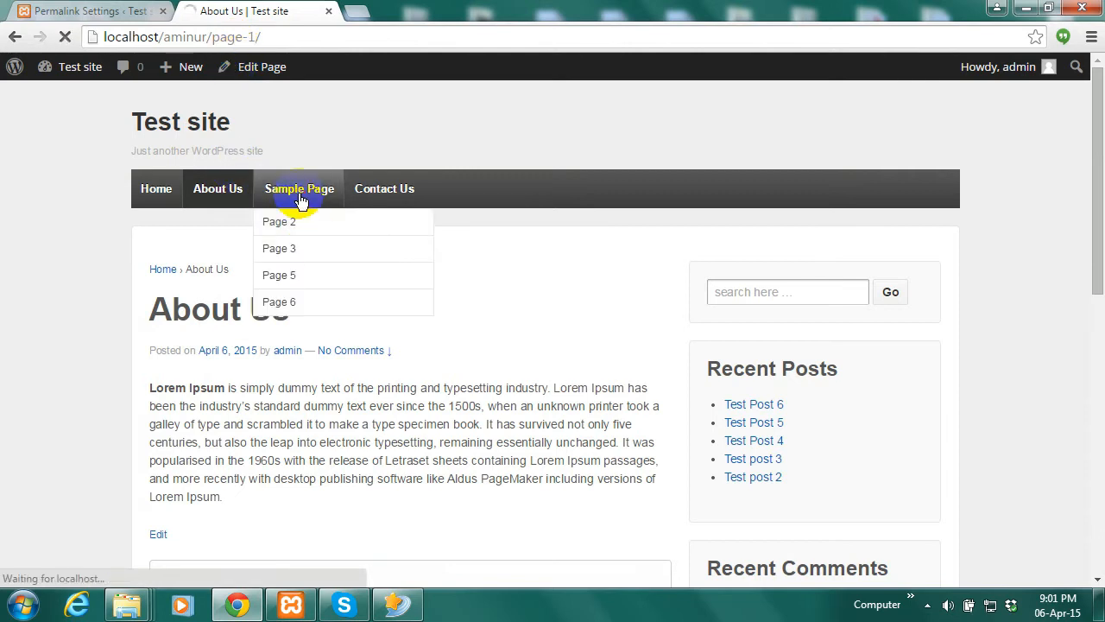
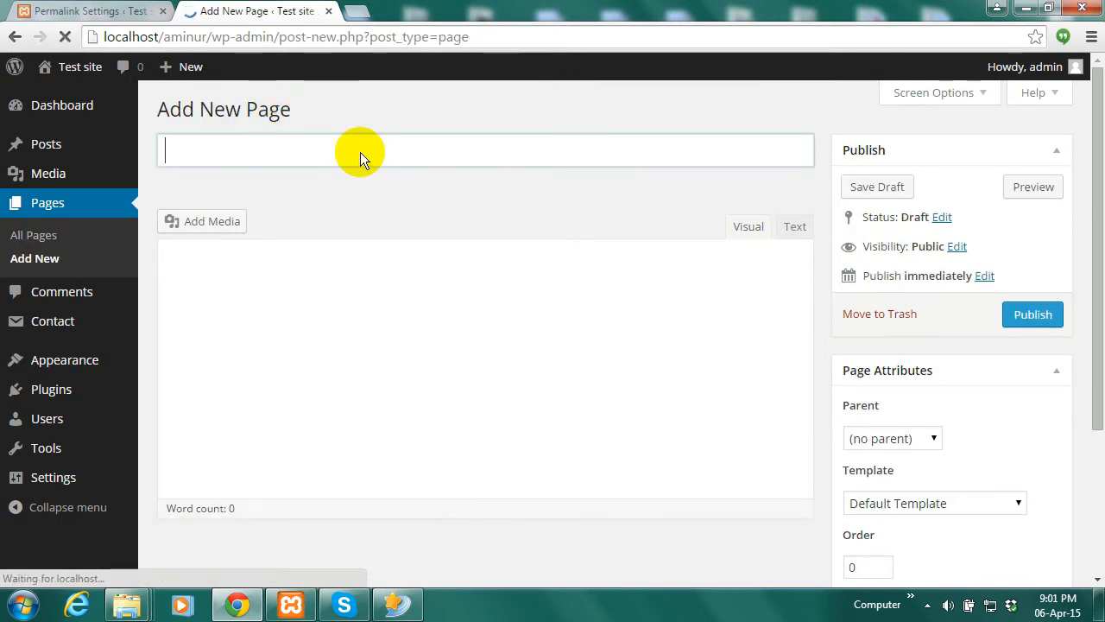
Publish a page titled 'page 7', then open the live site in a new tab and go to Contact Us
text(page 7)
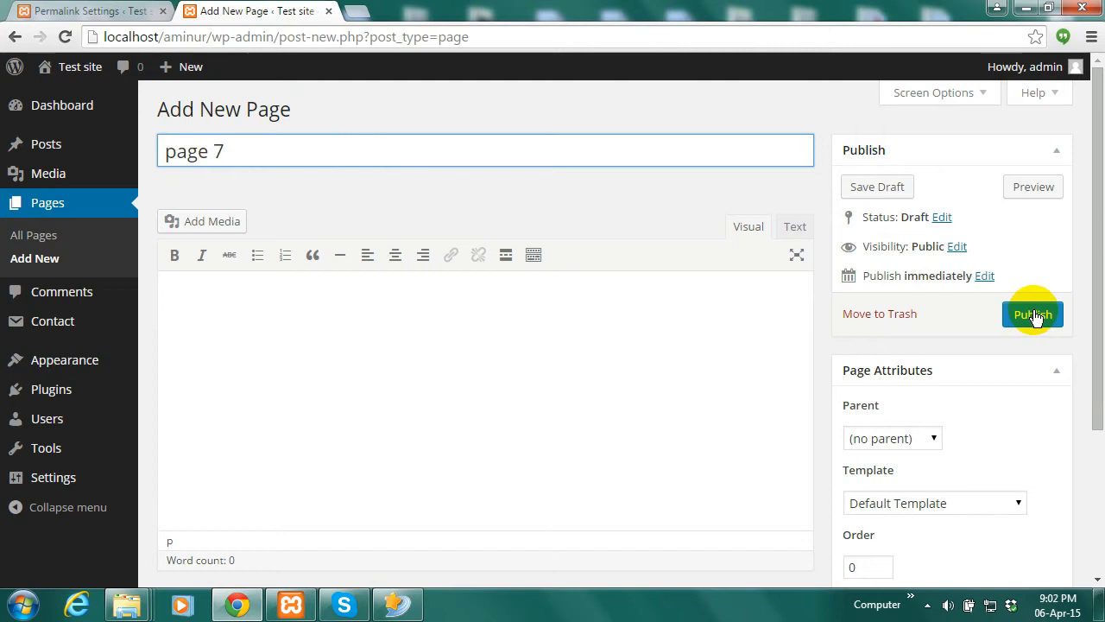
click(1035, 316)
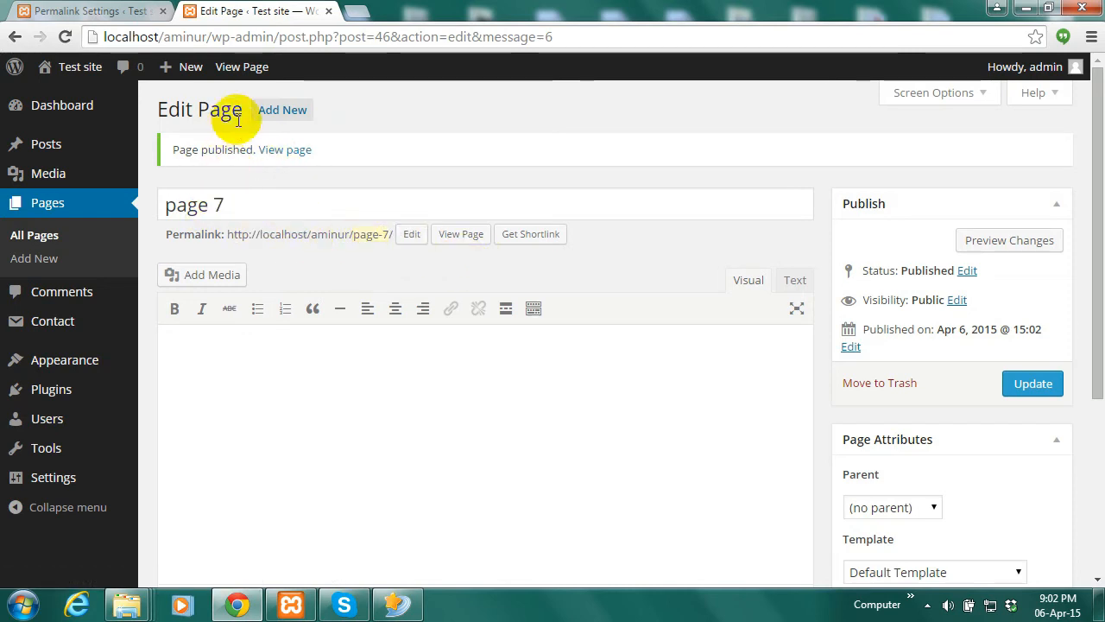
mouse_move(74, 69)
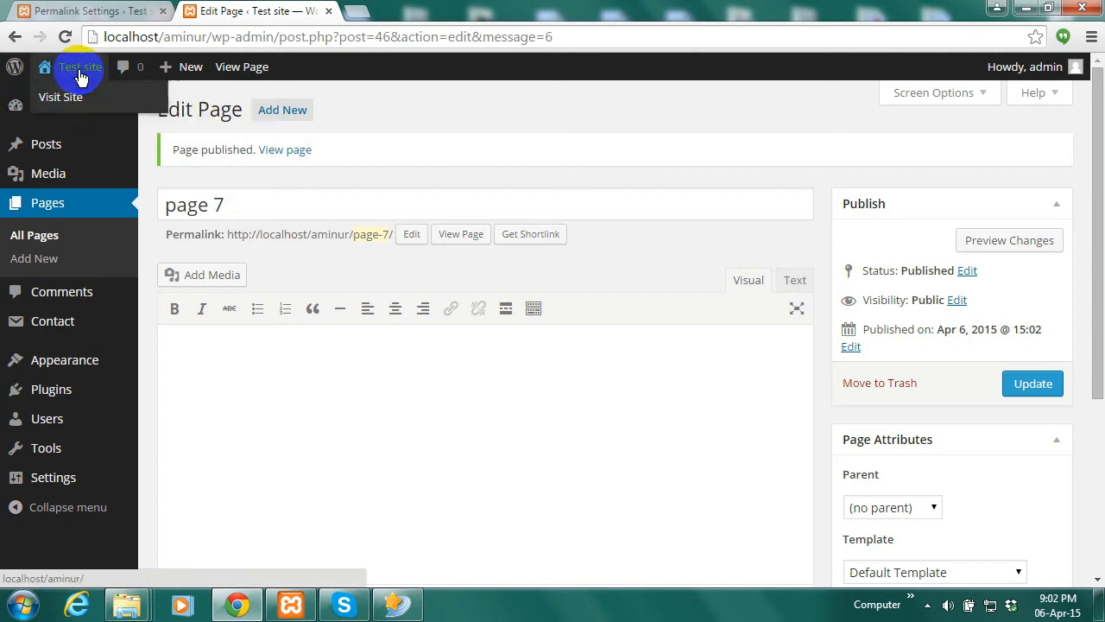
right_click(71, 100)
click(136, 108)
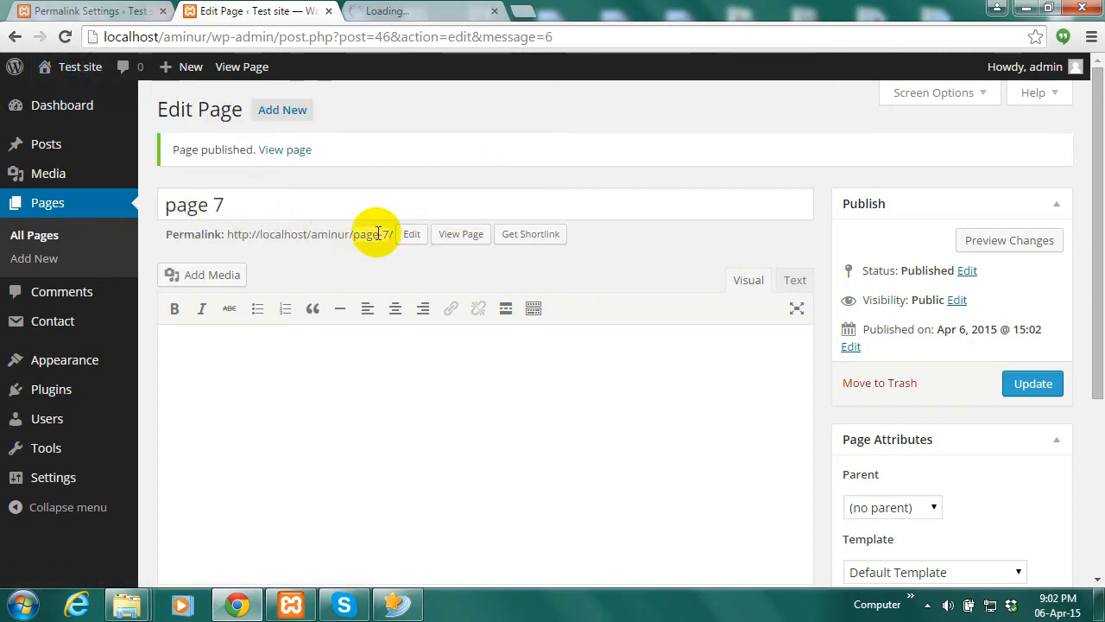
click(408, 11)
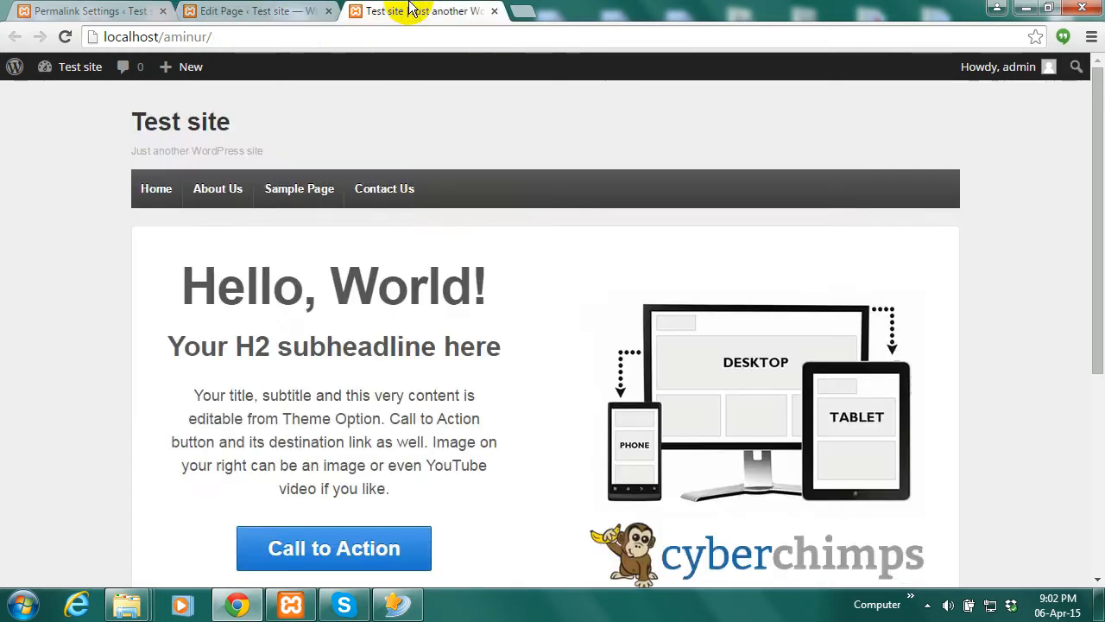
click(384, 191)
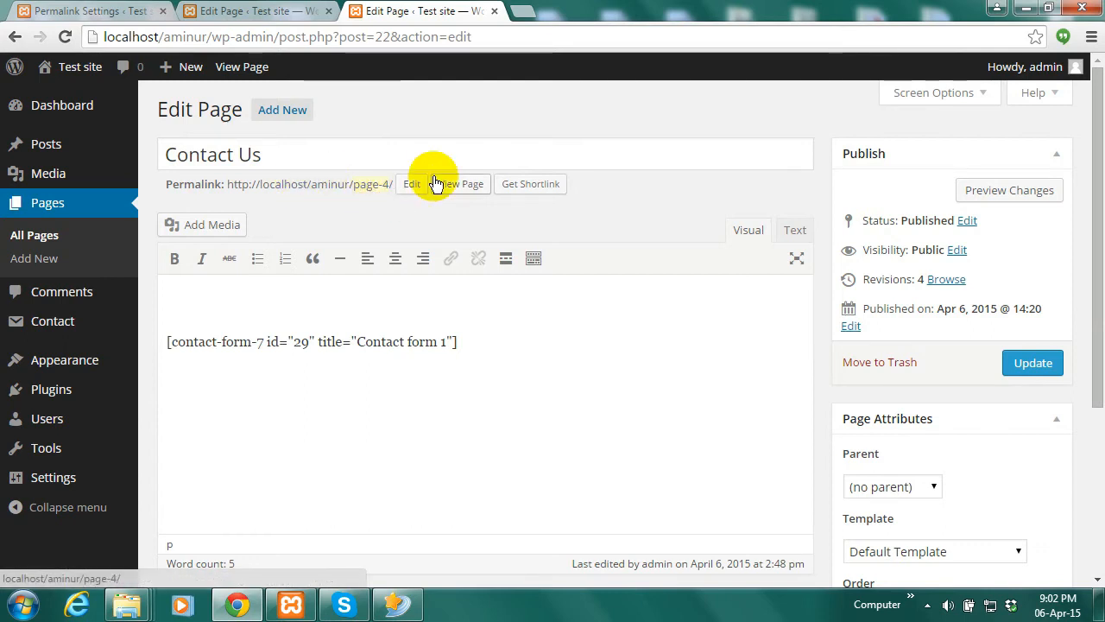
Change the Contact Us permalink from page-4 to contact-us and update the page
click(412, 187)
drag(273, 154, 185, 154)
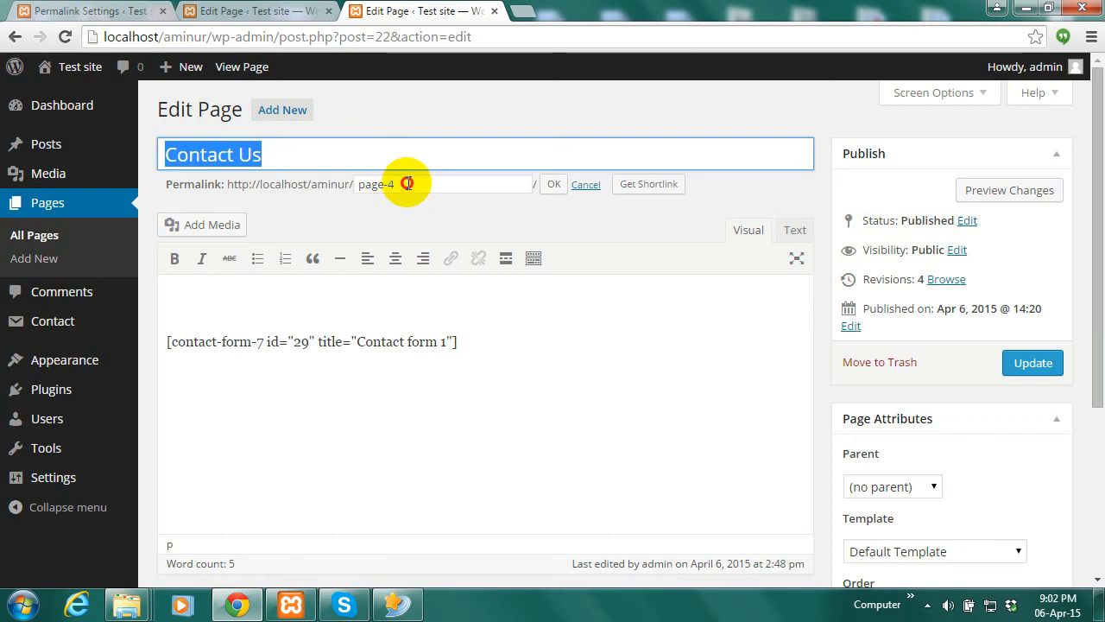
drag(402, 182, 334, 184)
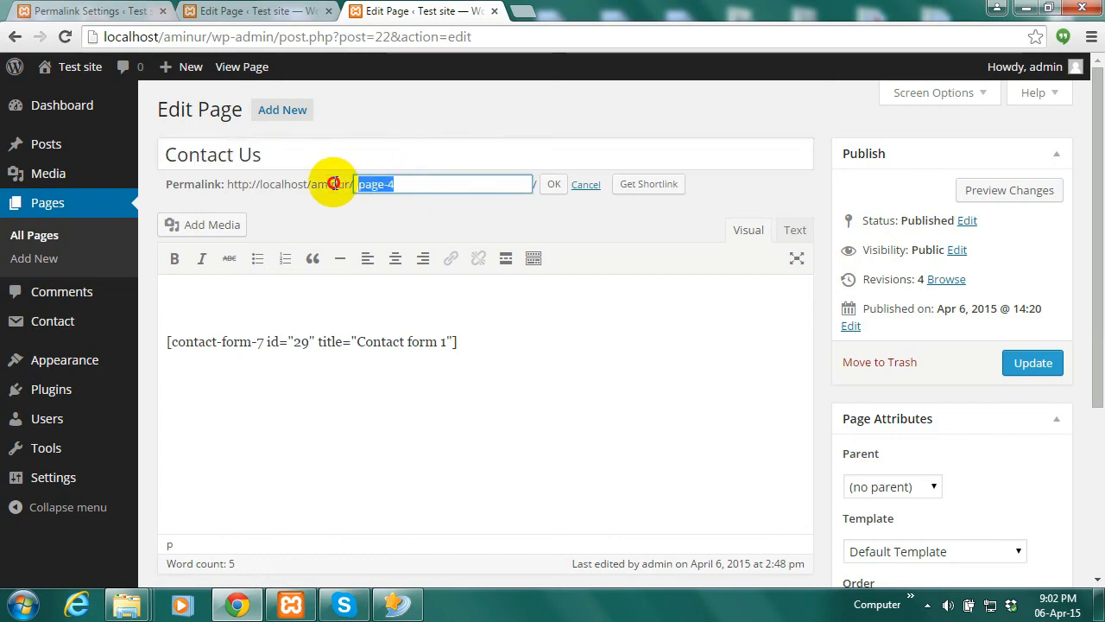
click(555, 186)
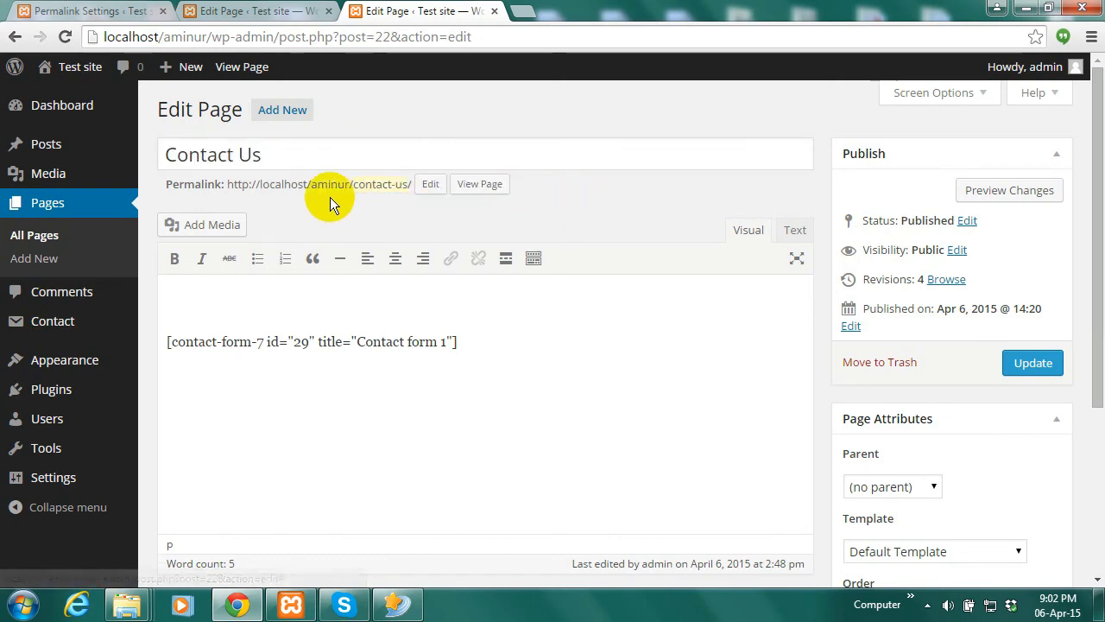
click(1033, 363)
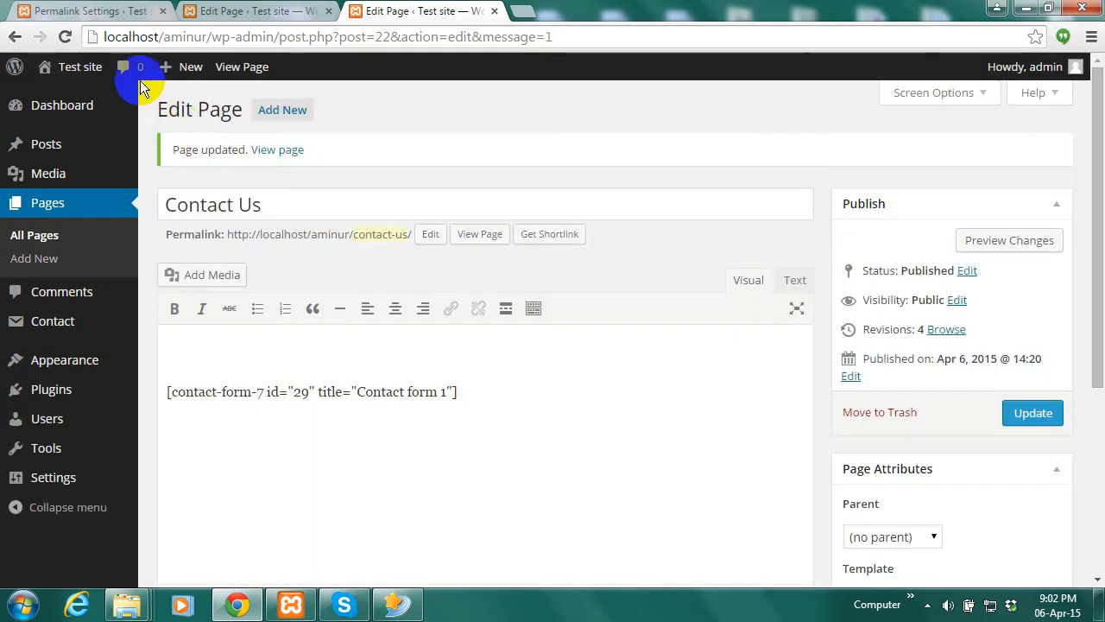
Open the live site in a new tab and view the Sample Page
mouse_move(65, 116)
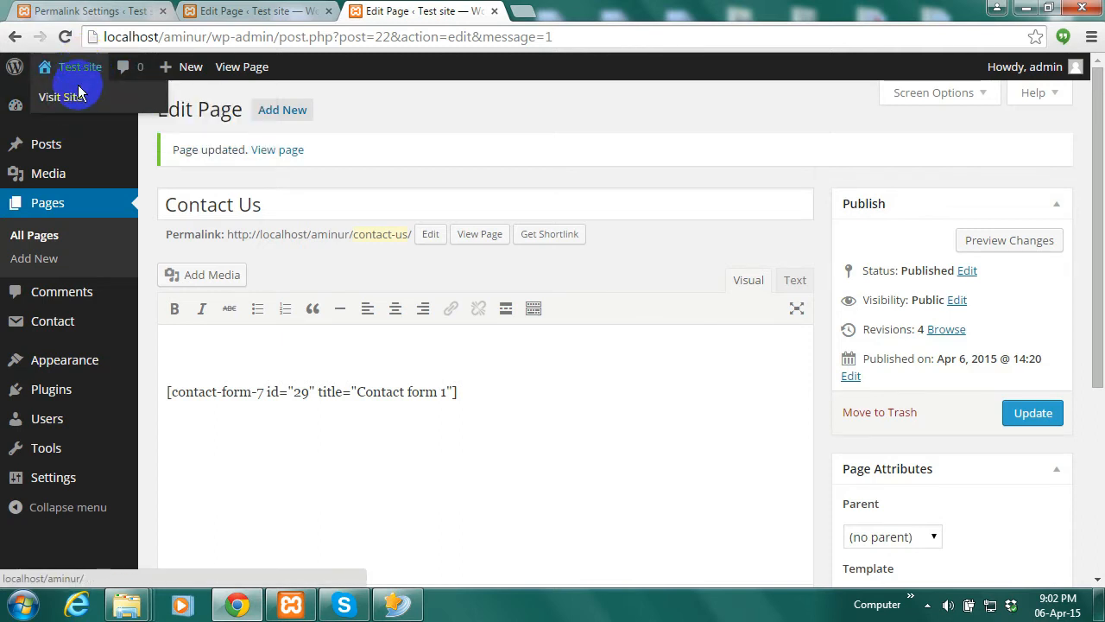
right_click(75, 98)
click(97, 104)
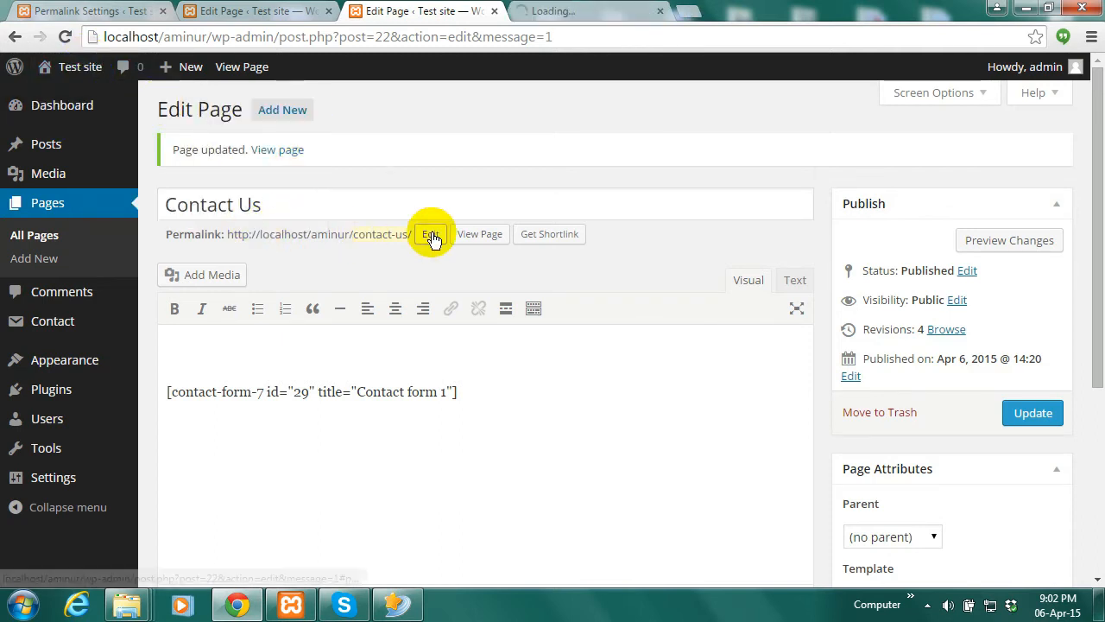
click(583, 10)
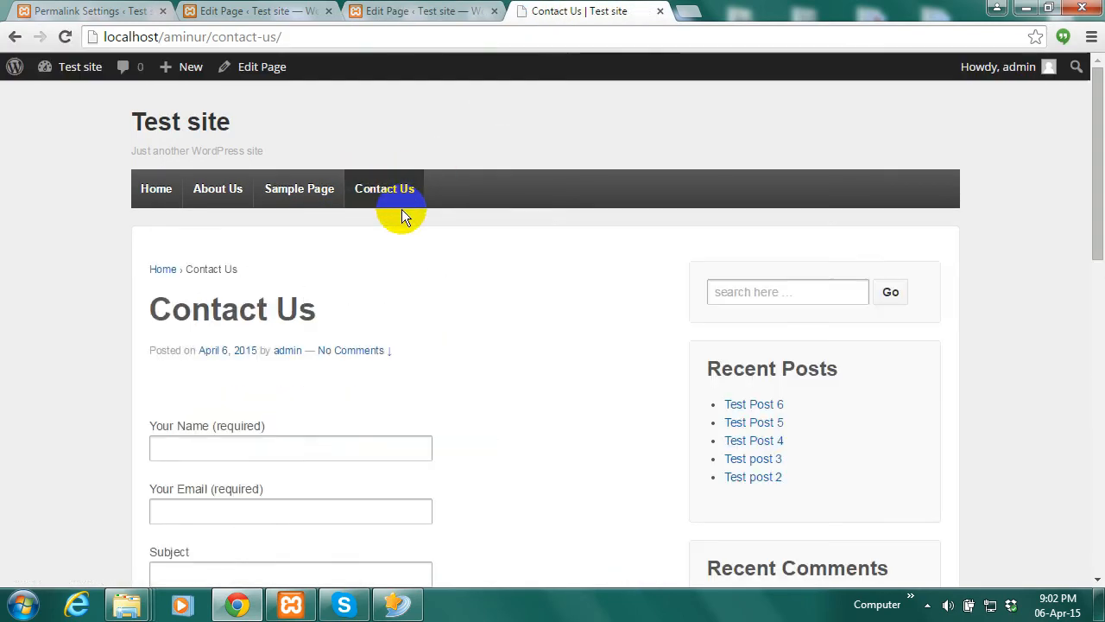
click(299, 192)
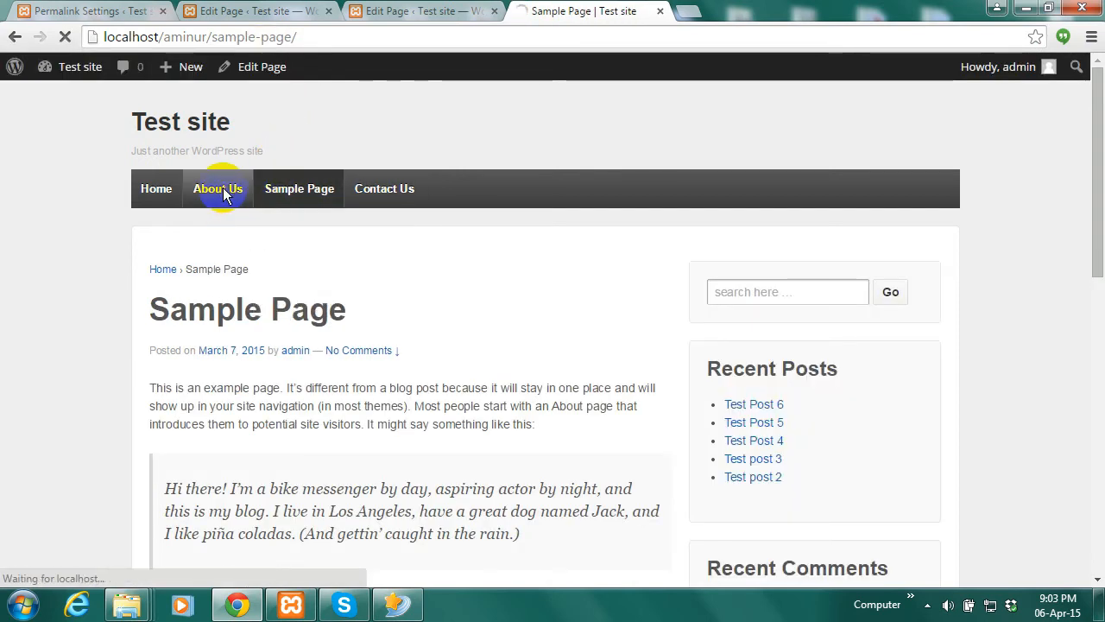
Change the About Us permalink from page-1 to about-us and update the page
click(223, 191)
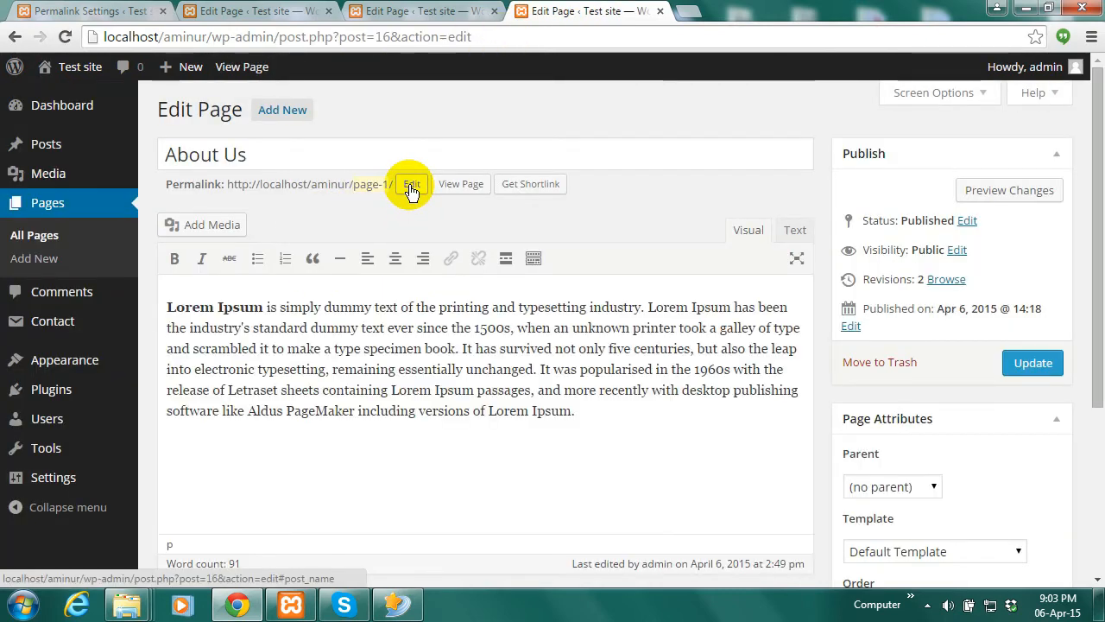
click(411, 190)
drag(264, 156, 143, 155)
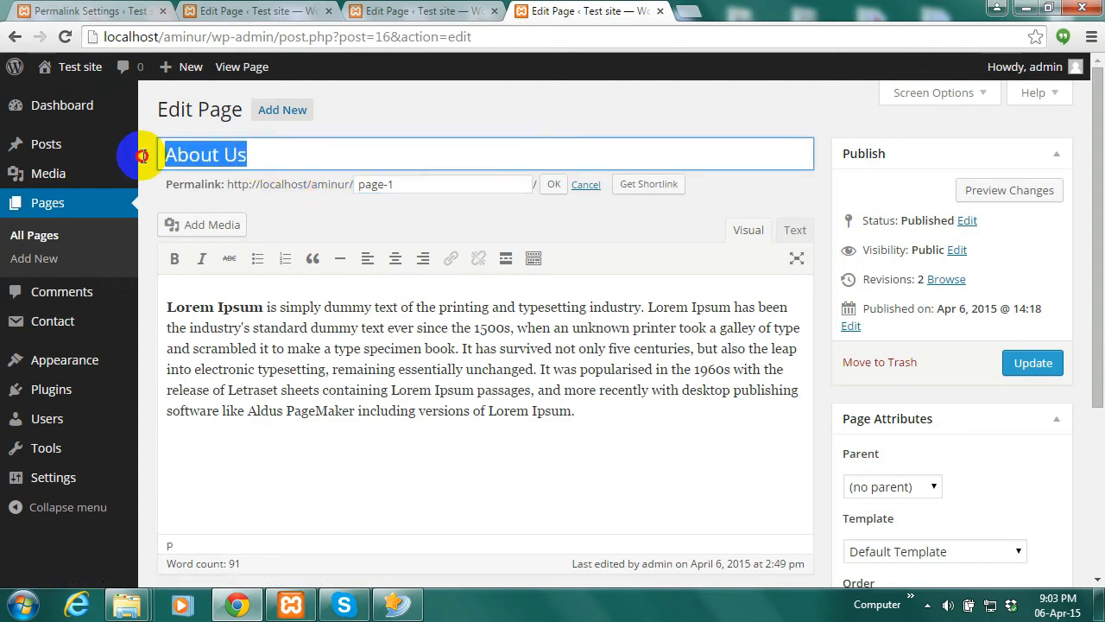
drag(406, 184, 350, 184)
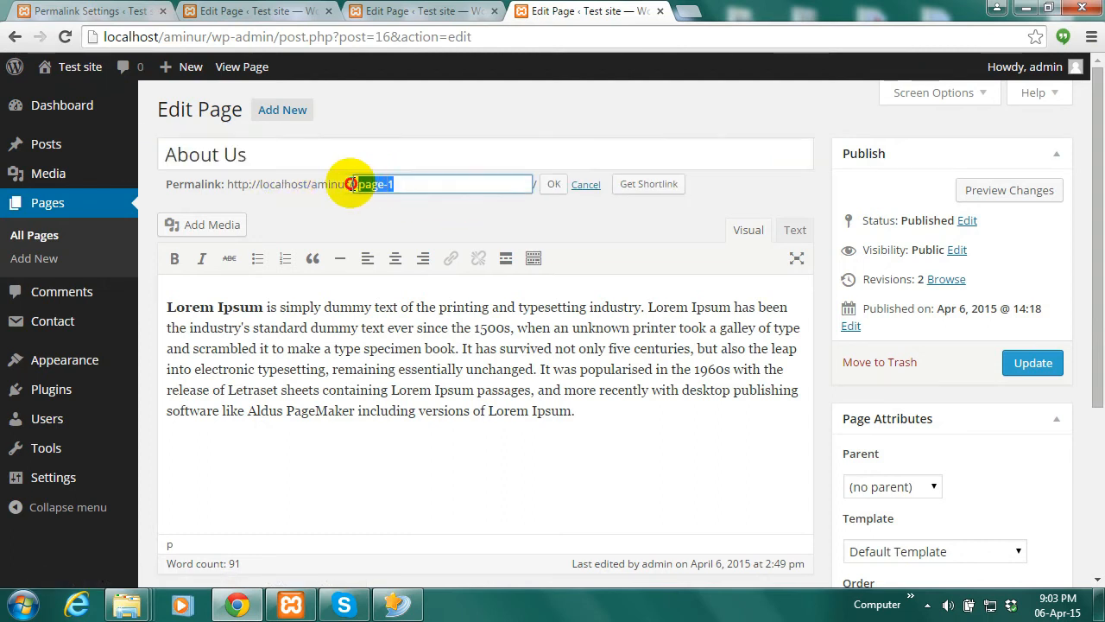
click(556, 186)
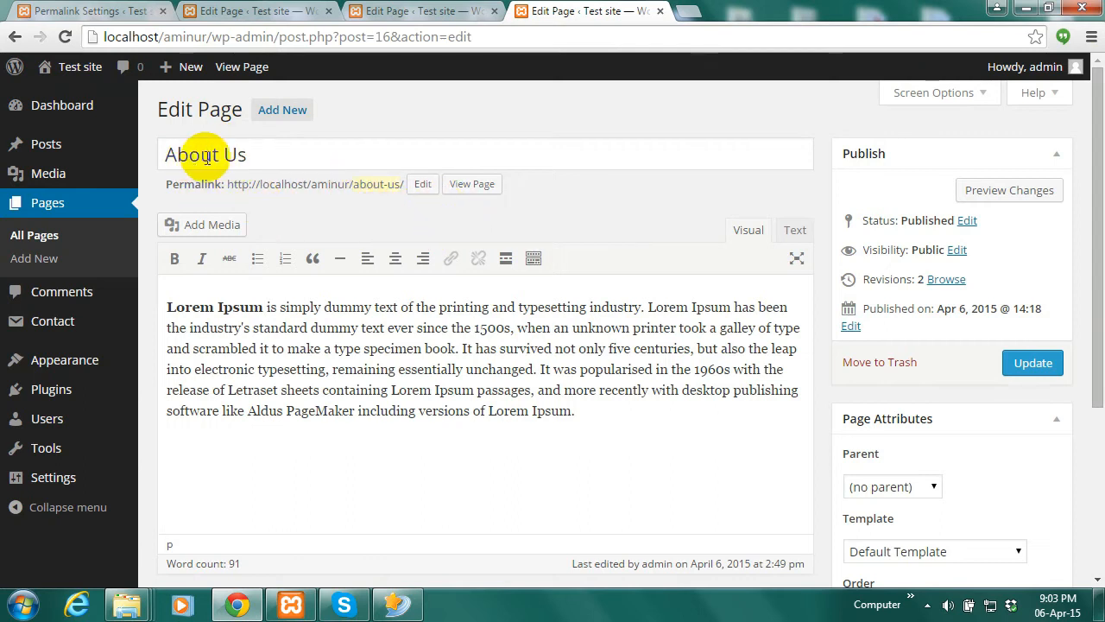
click(1032, 364)
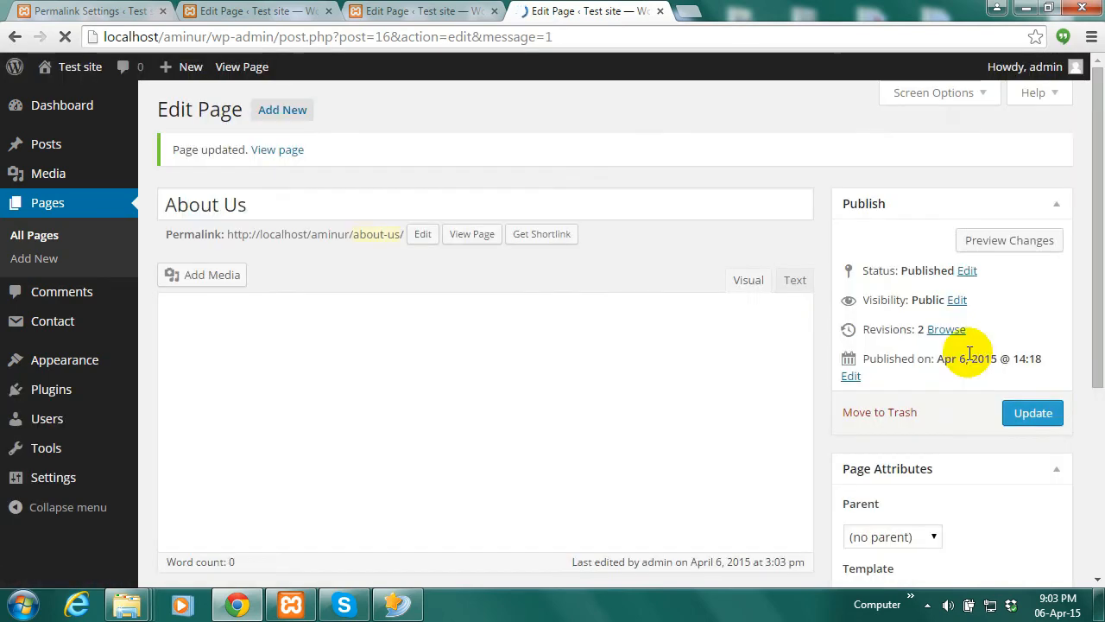
View the updated About Us page in a new tab, then return to its title in the editor
right_click(276, 151)
click(304, 162)
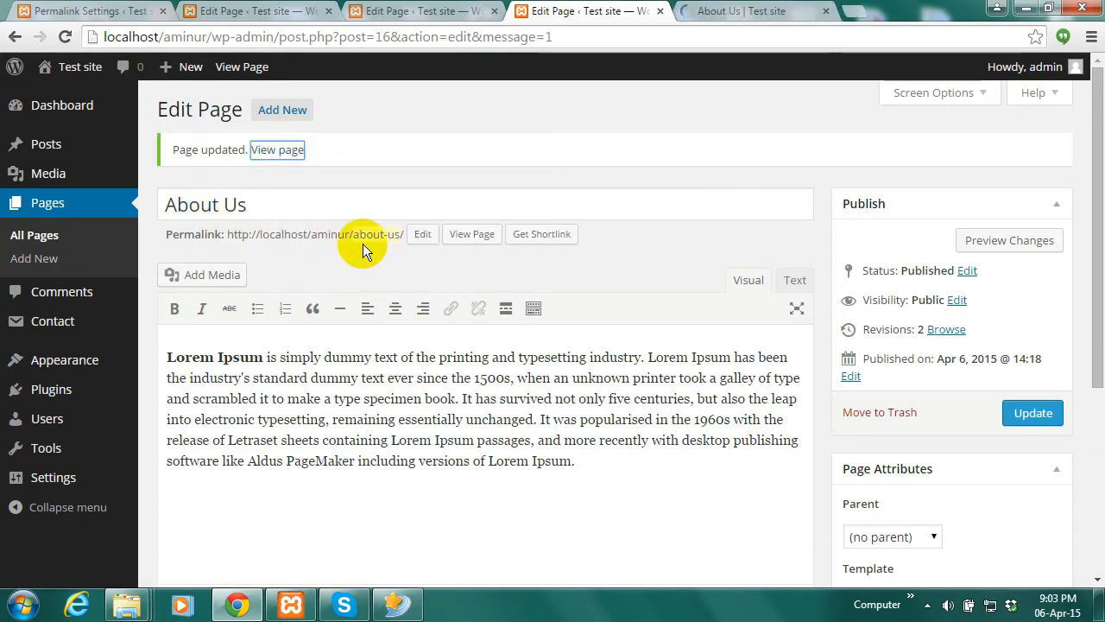
click(740, 12)
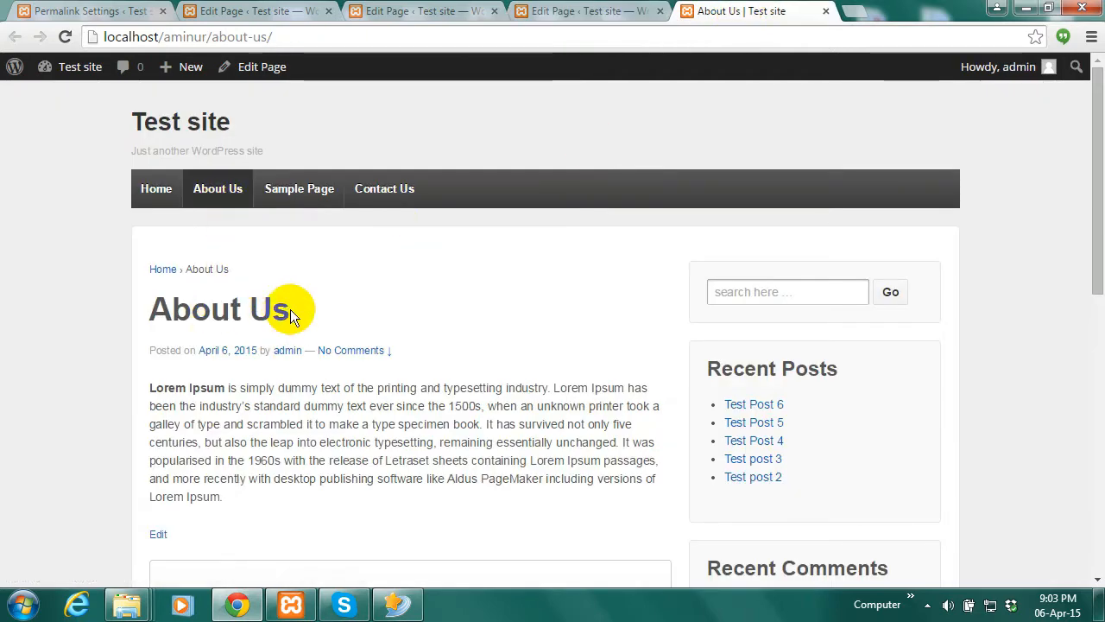
click(592, 11)
click(239, 204)
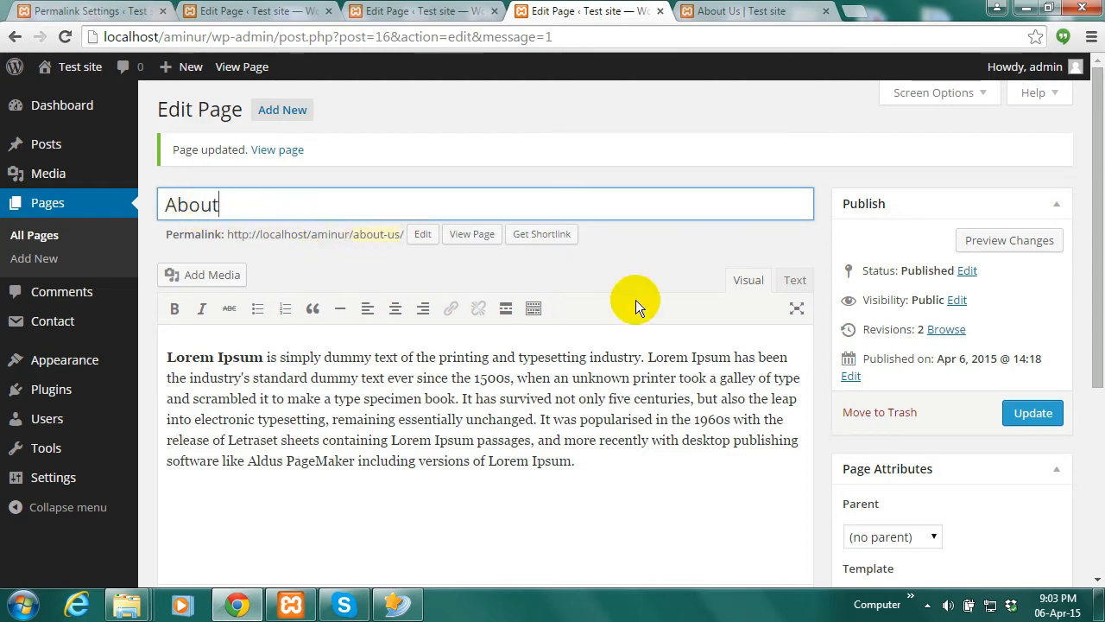
Update the page retitled 'About', reload the live page to confirm, and go back to Permalink Settings
click(1030, 413)
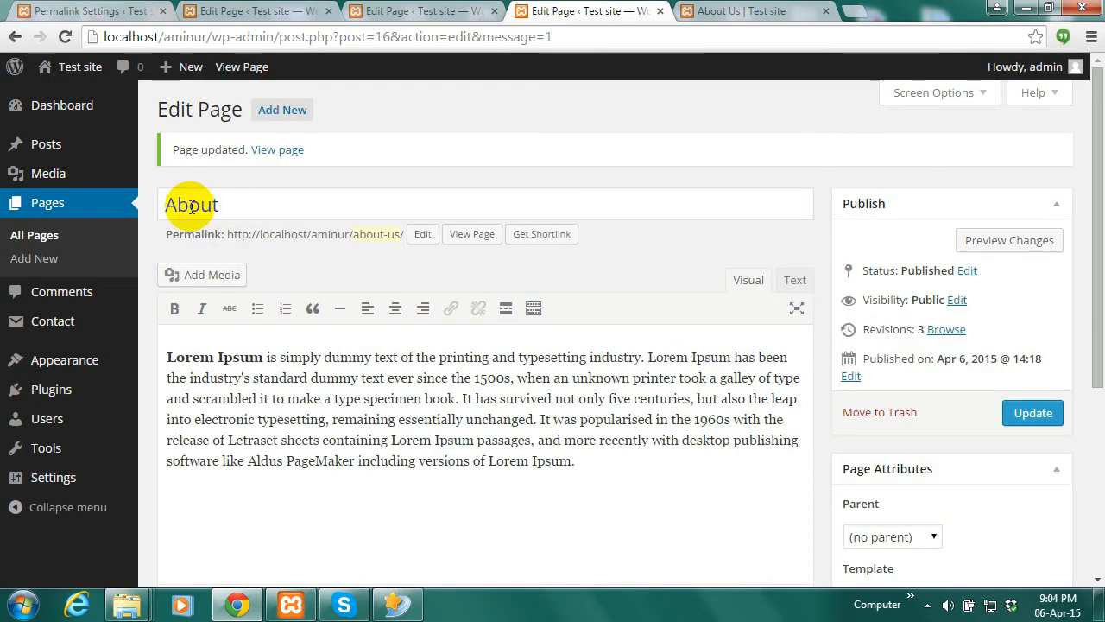
click(725, 11)
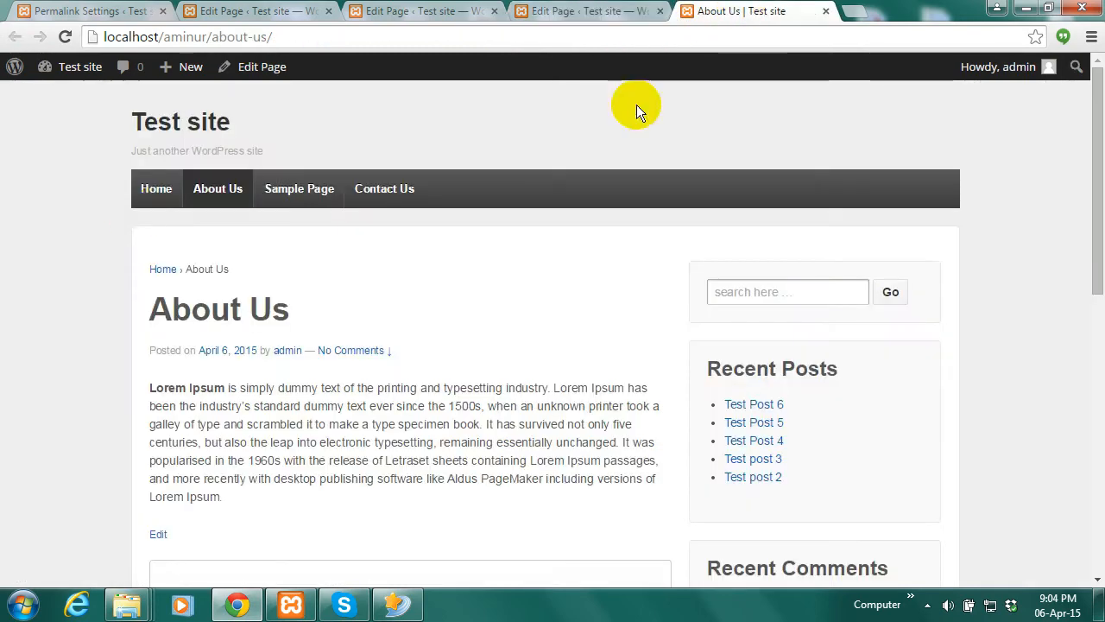
click(65, 37)
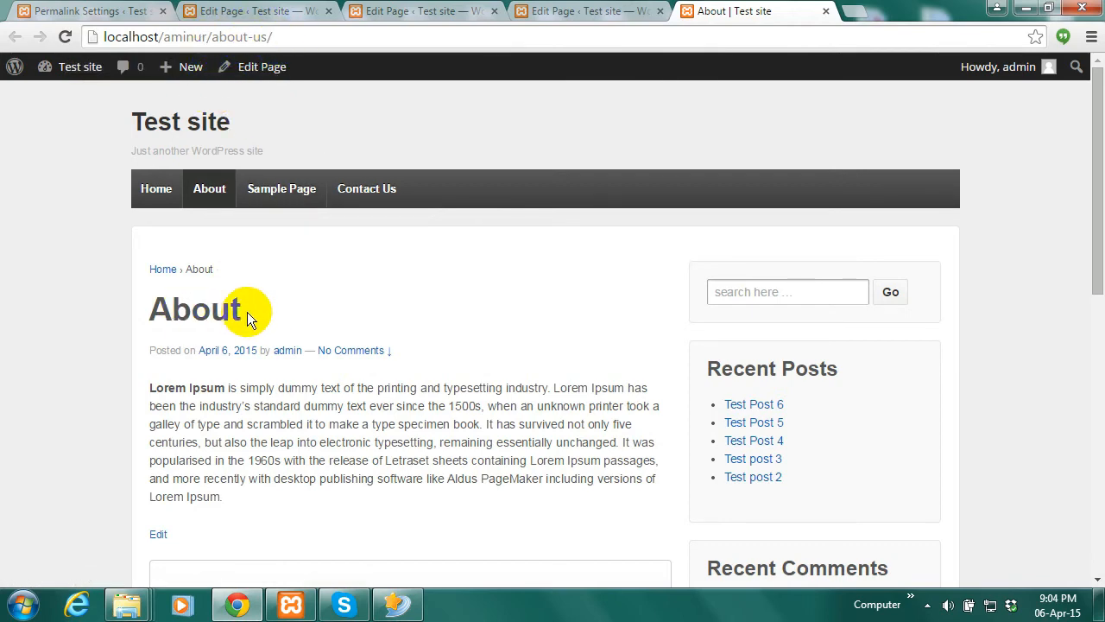
click(82, 10)
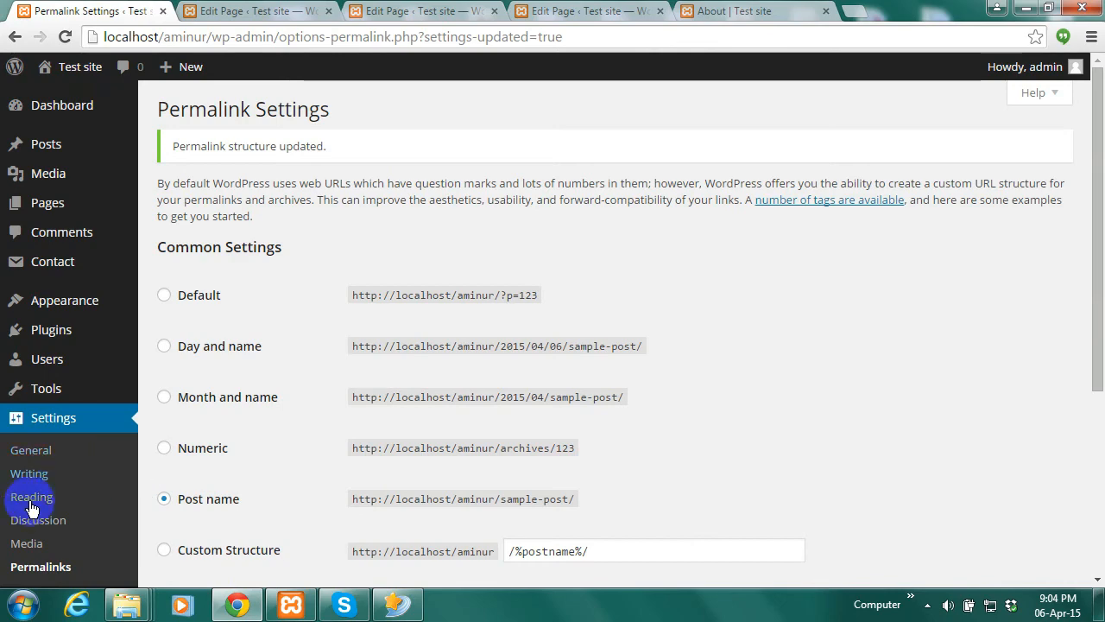
Open Settings > General and close the duplicate page editor tabs
drag(1085, 247, 1093, 366)
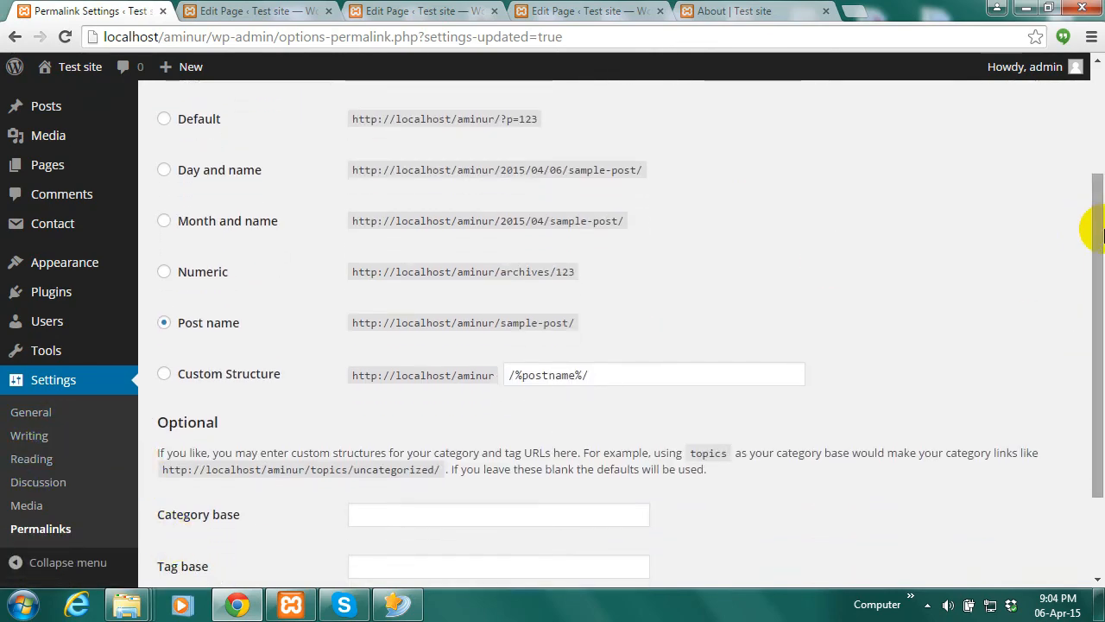
drag(1096, 233, 1093, 165)
click(31, 451)
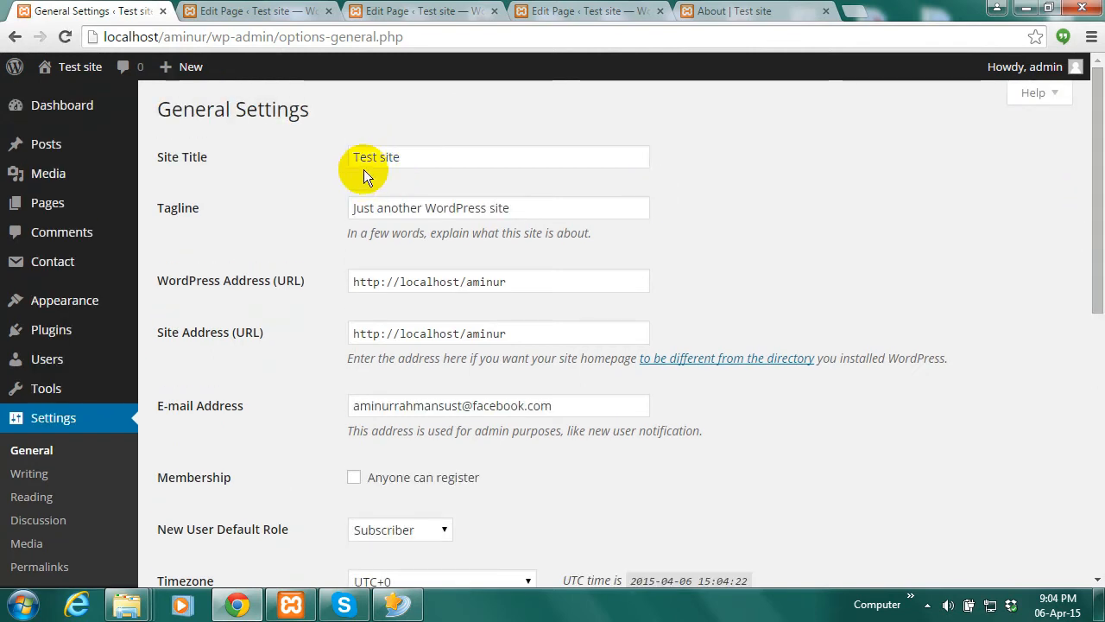
click(746, 10)
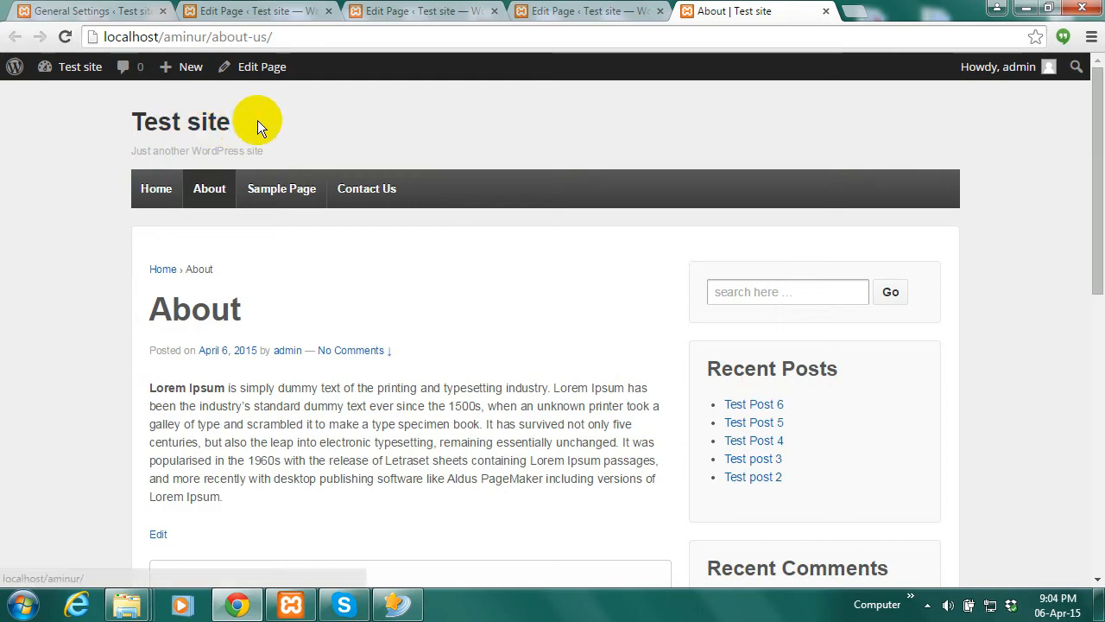
click(553, 11)
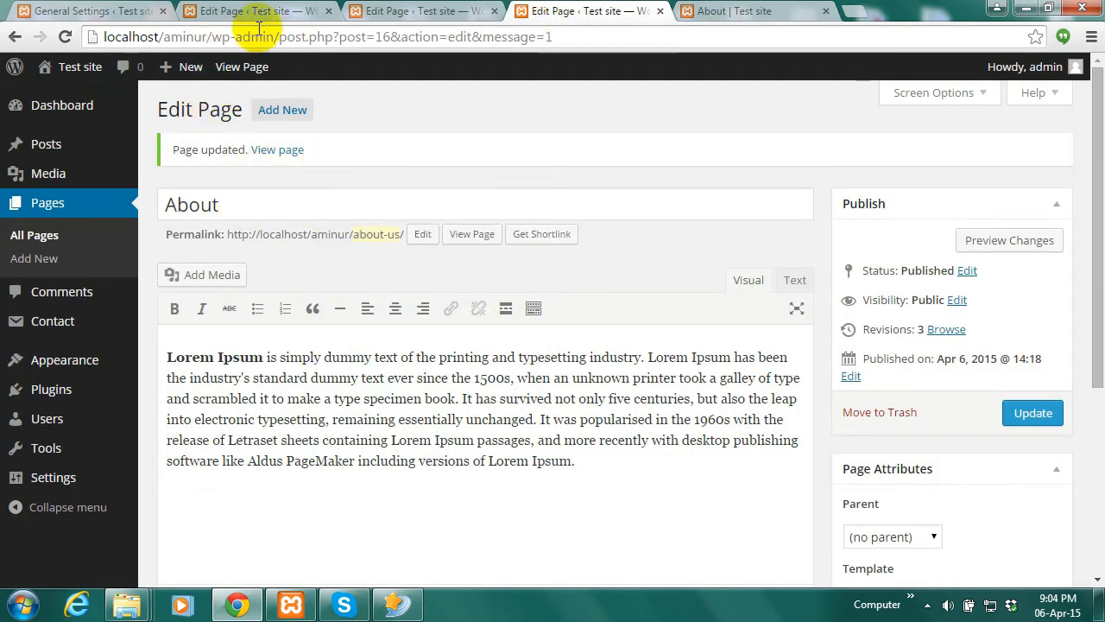
click(328, 12)
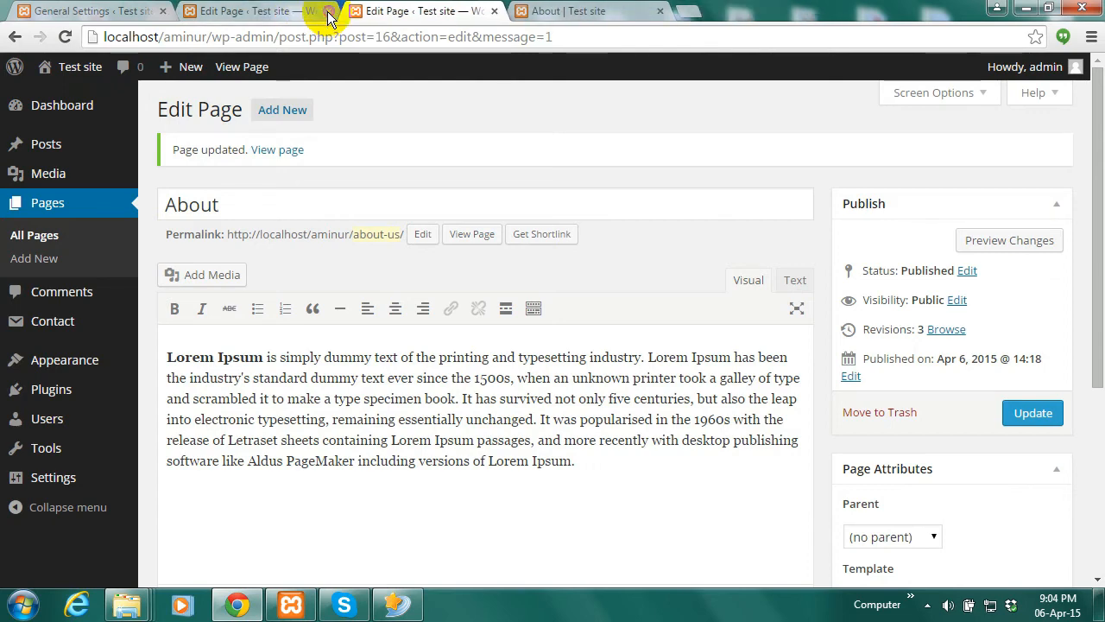
click(328, 11)
click(406, 11)
click(86, 11)
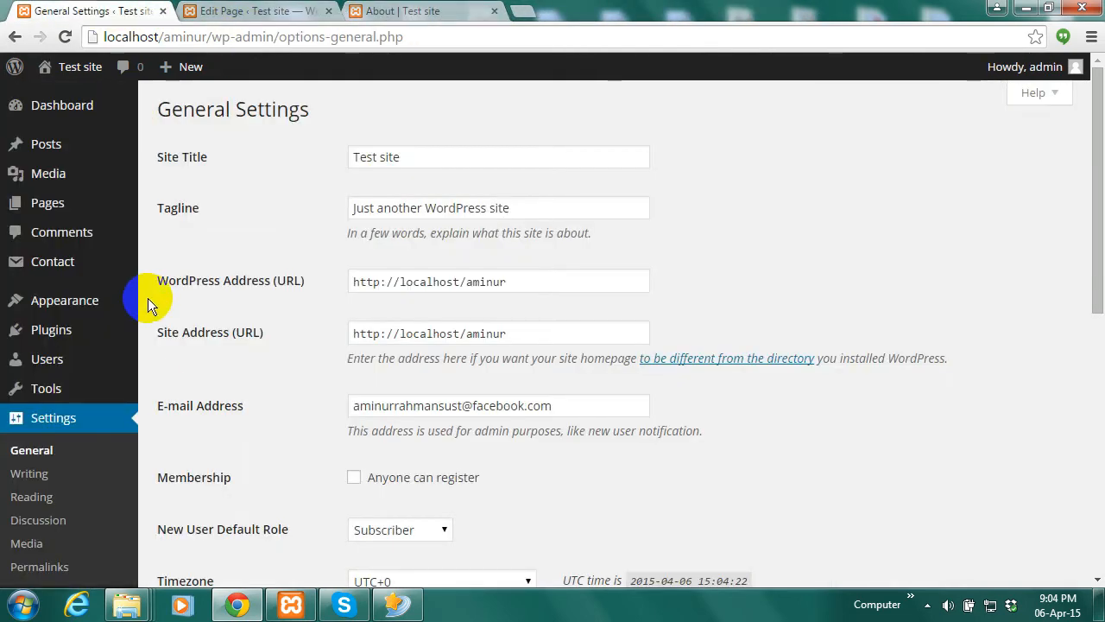
Replace the Site Title with 'On Test' and save the changes
drag(412, 156, 336, 148)
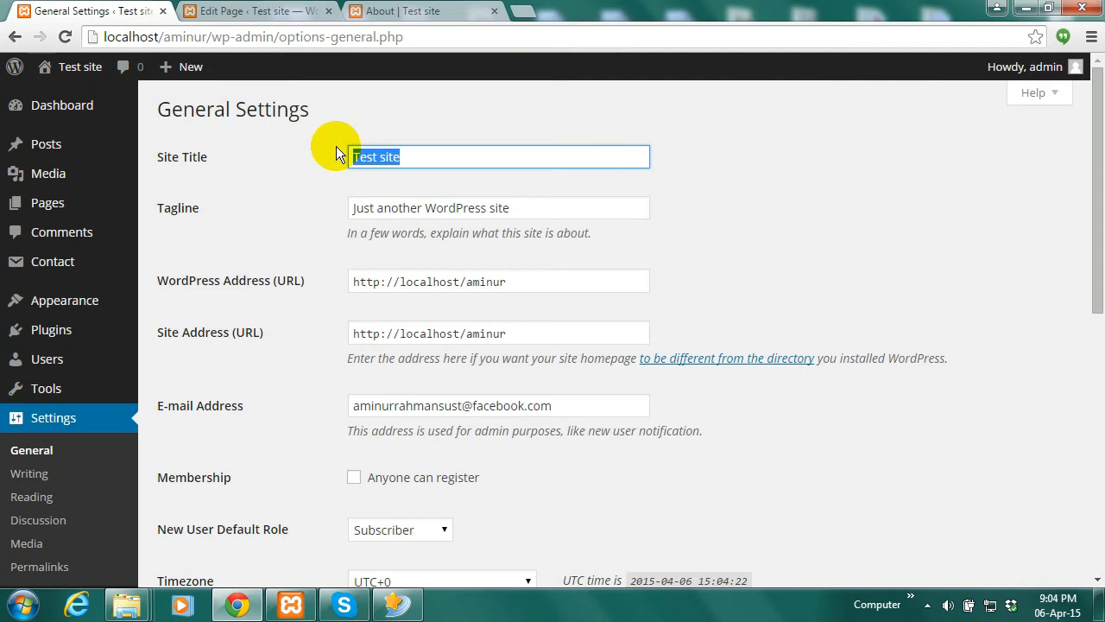
text(On Y)
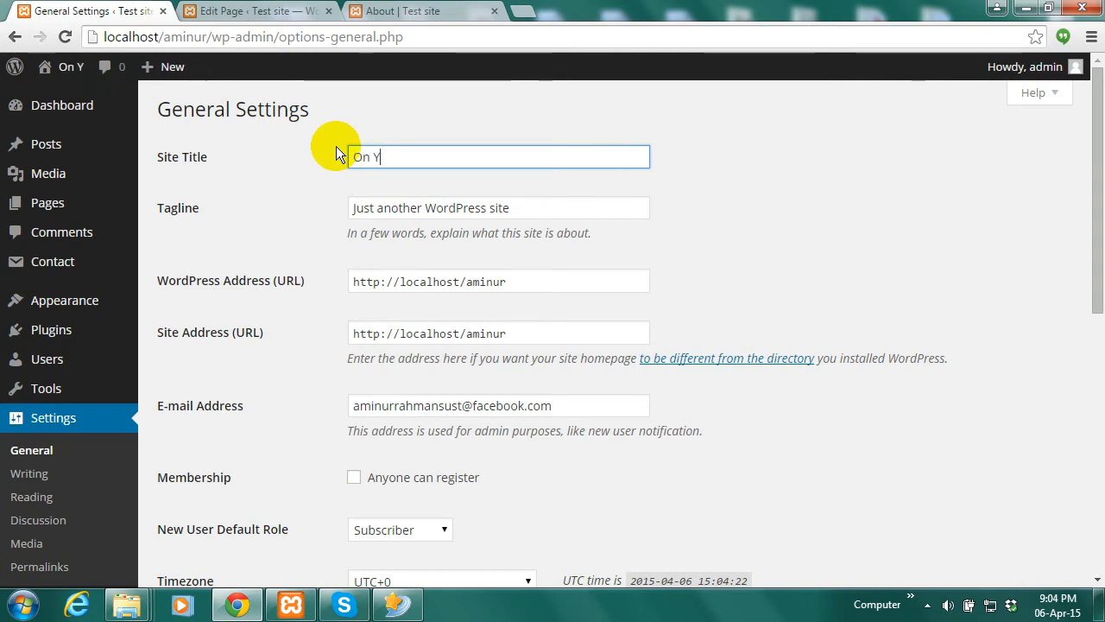
key(BackSpace)
text(Test)
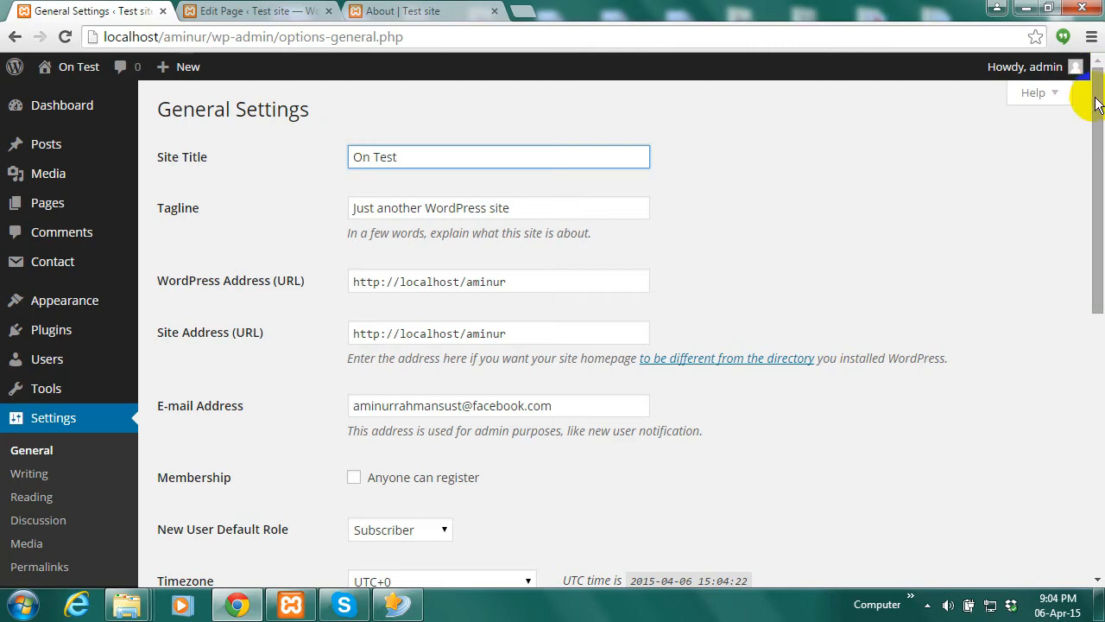
drag(1096, 104, 1097, 332)
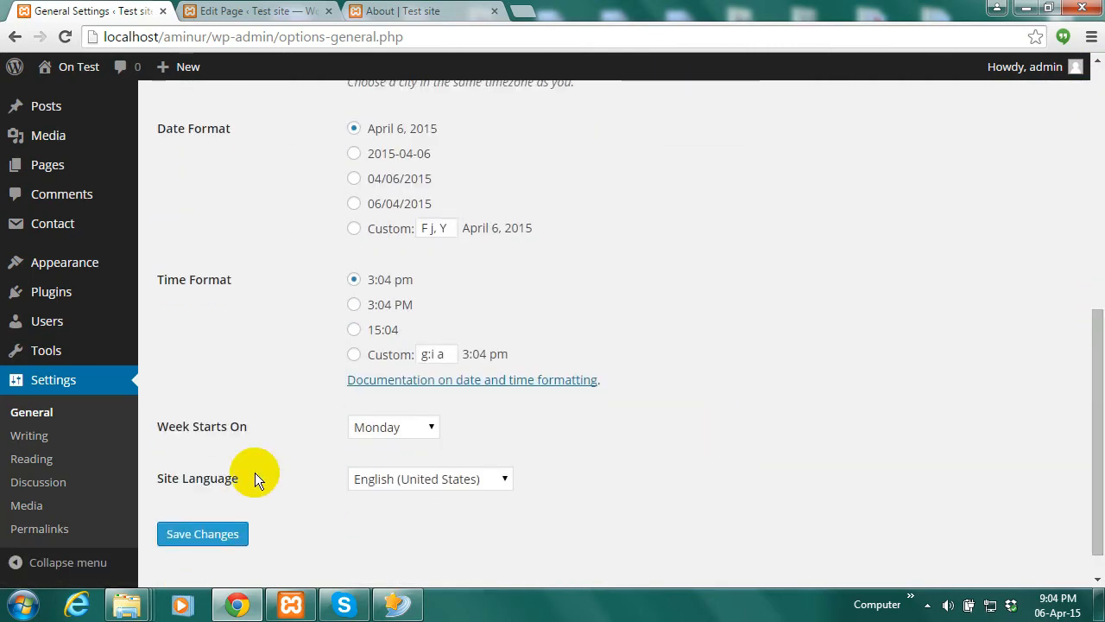
click(213, 537)
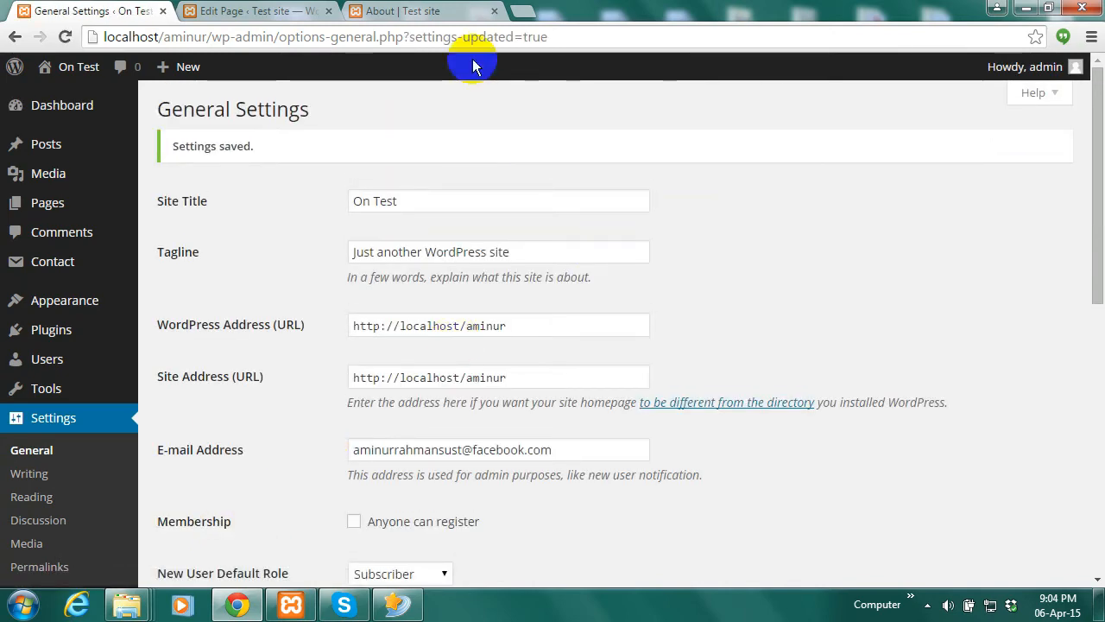
Reload the live About page to confirm the 'On Test' header, then return to General Settings
click(420, 11)
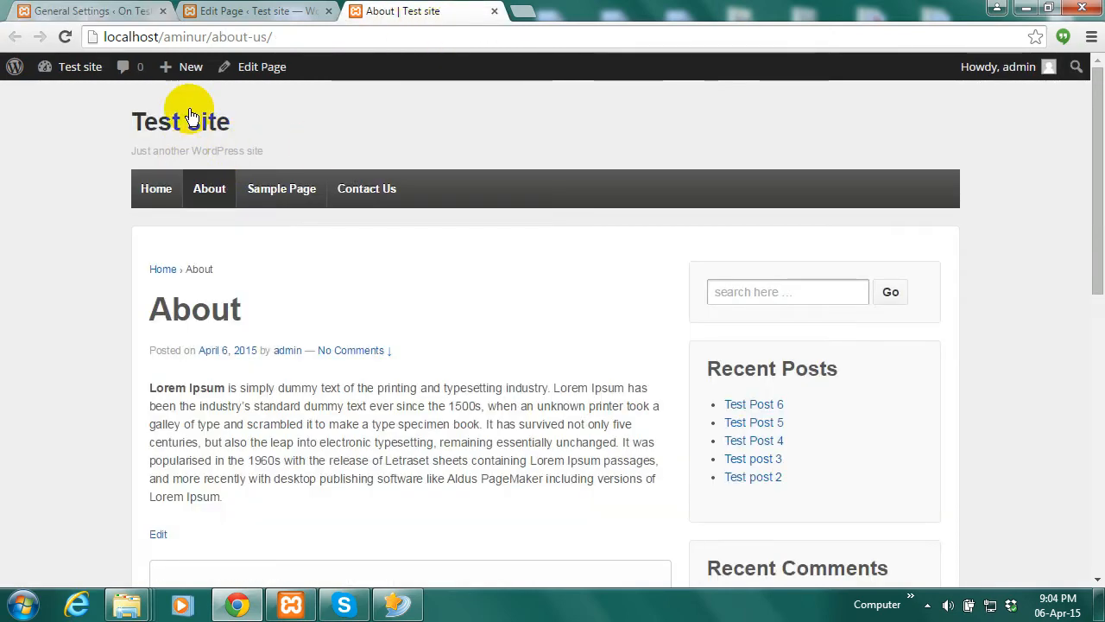
click(64, 37)
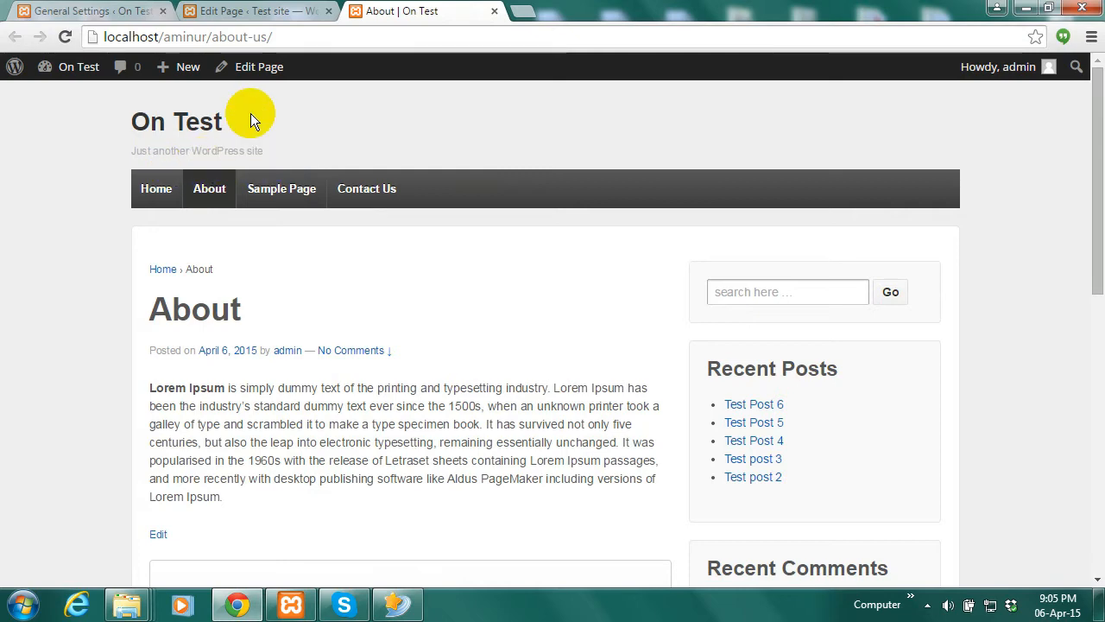
click(268, 10)
click(86, 10)
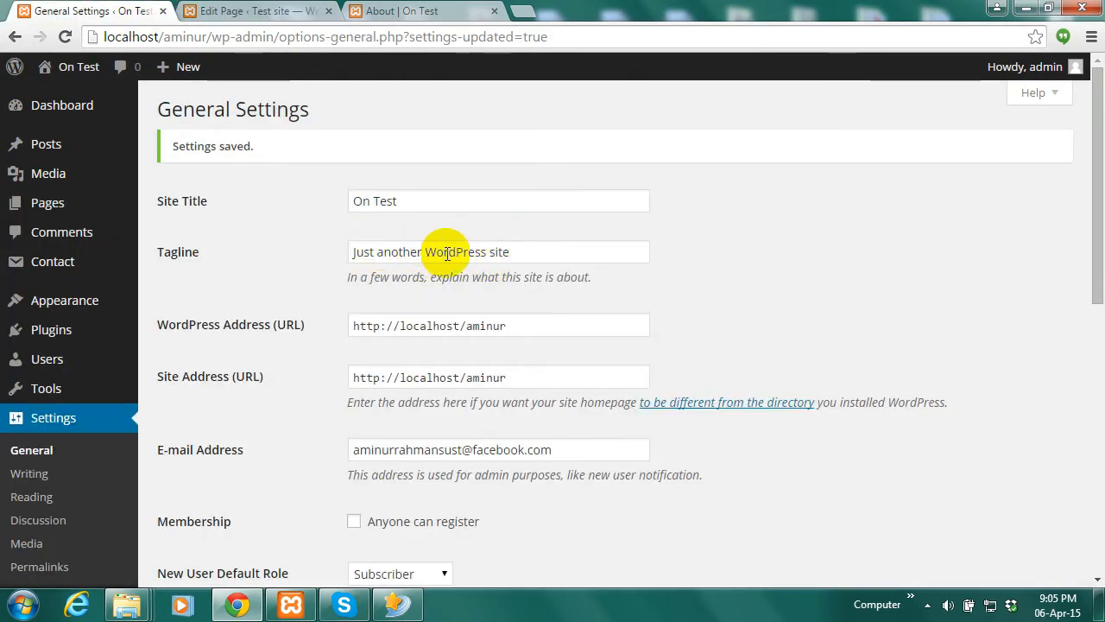
Delete 'Just another' from the tagline, leaving 'WordPress site', and save
drag(425, 251, 364, 252)
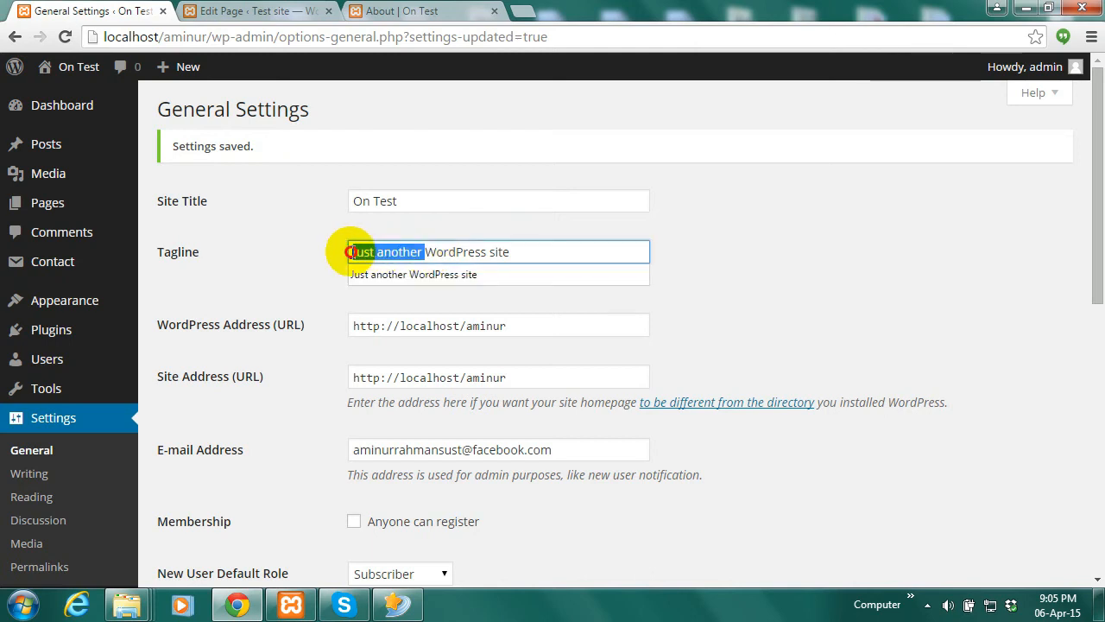
key(BackSpace)
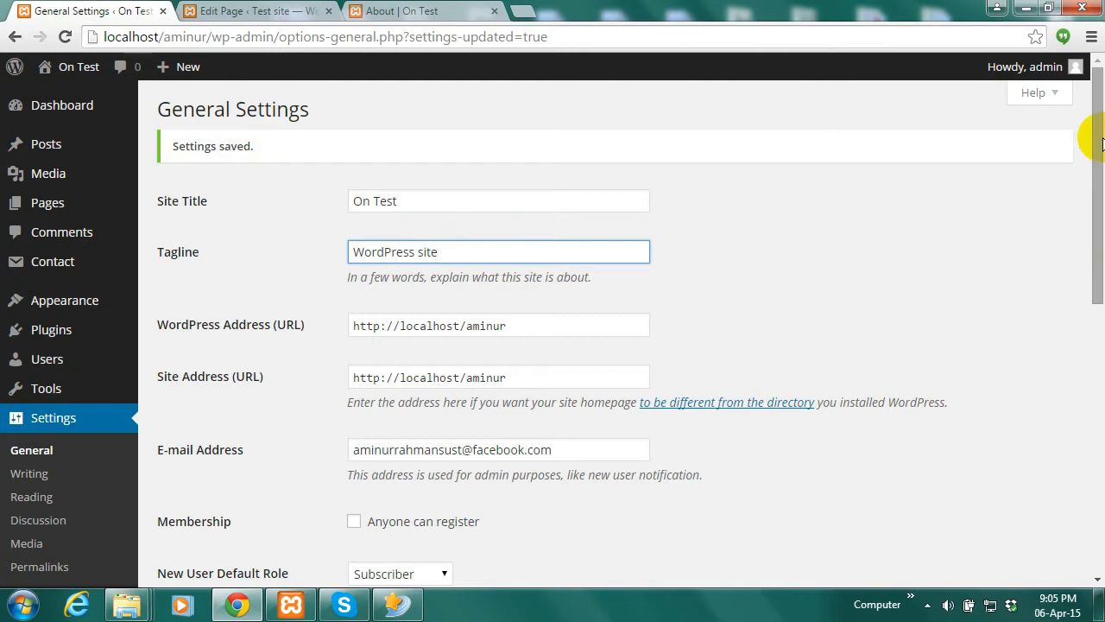
drag(1099, 145, 1095, 394)
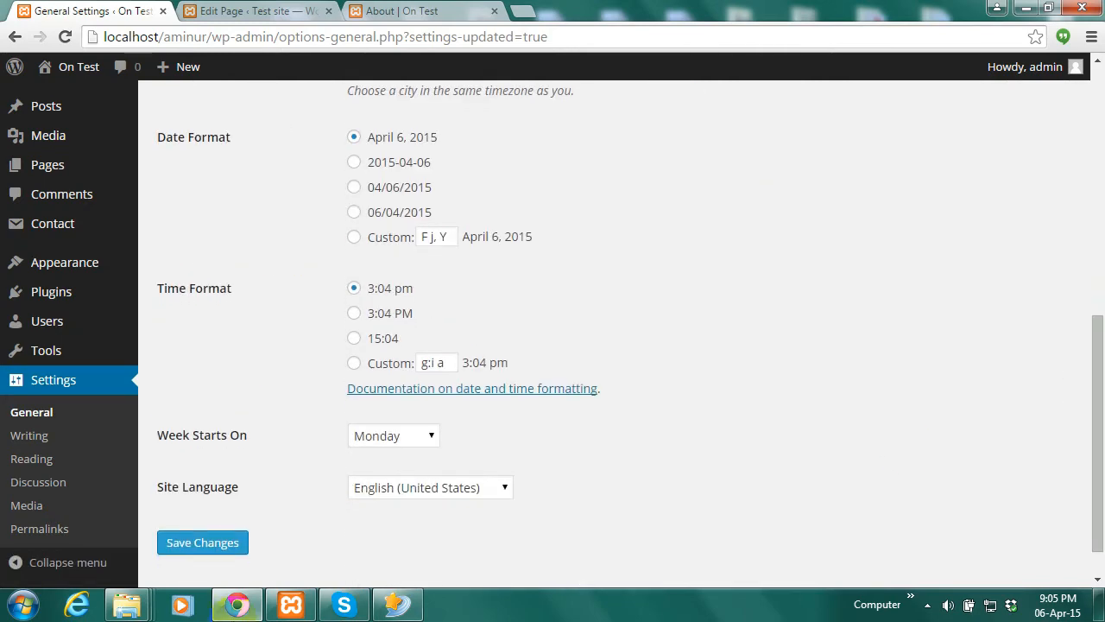
click(182, 542)
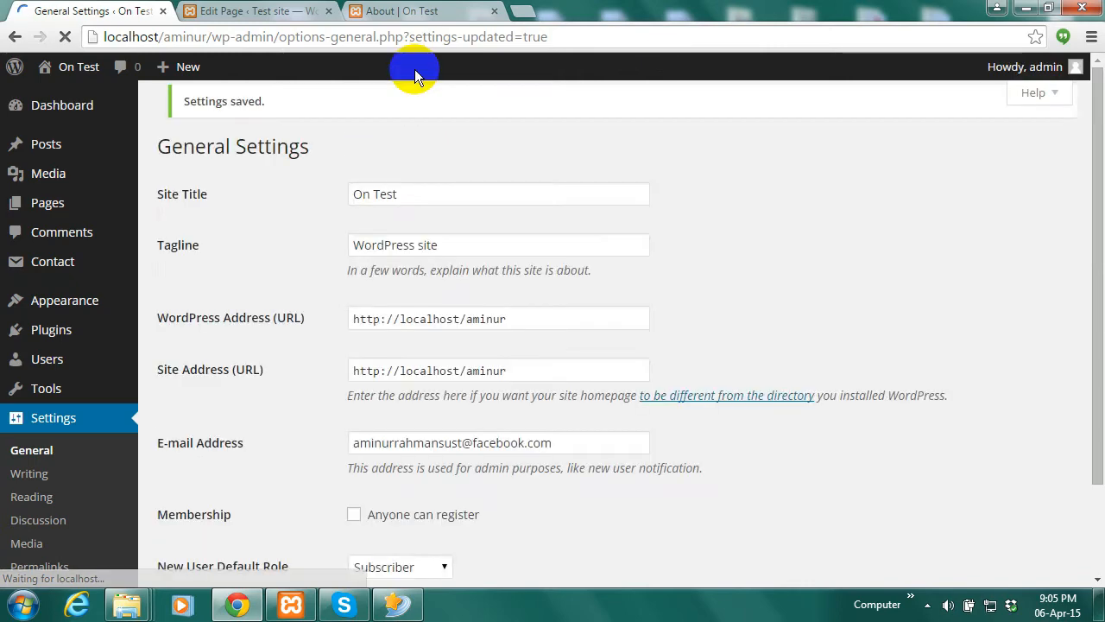
Reload the live About page to check the new tagline, then return to General Settings
click(423, 8)
mouse_move(207, 220)
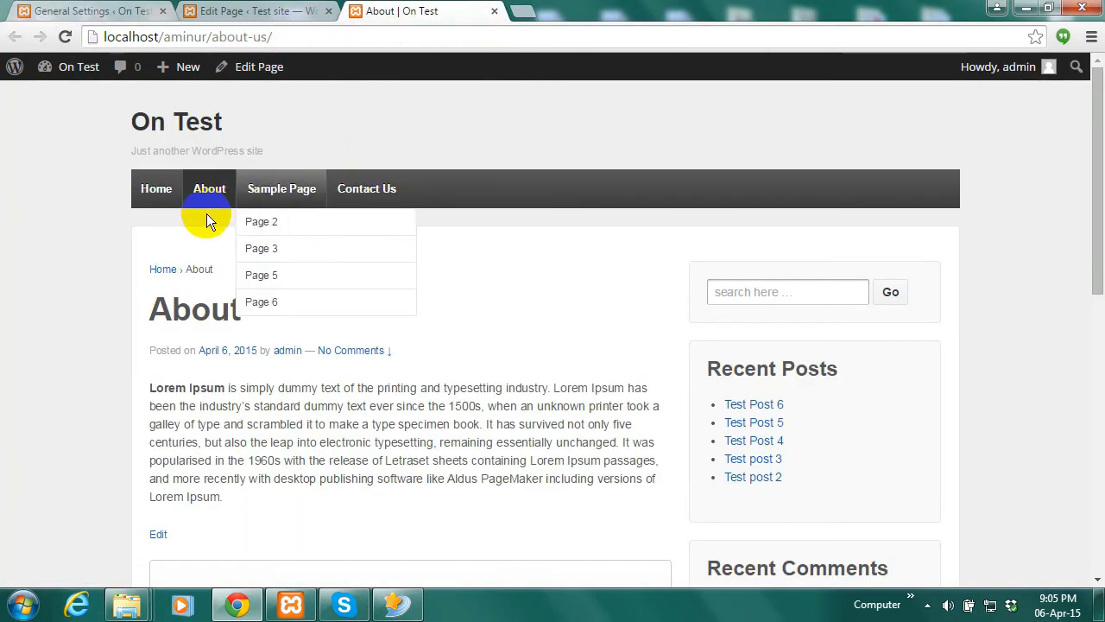
click(62, 37)
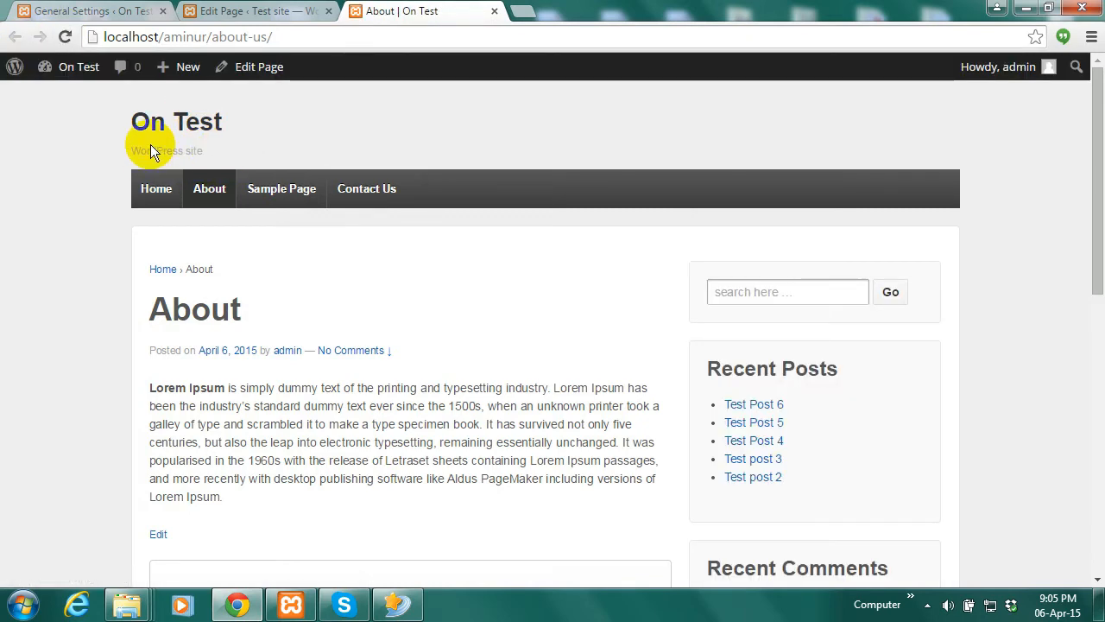
click(125, 11)
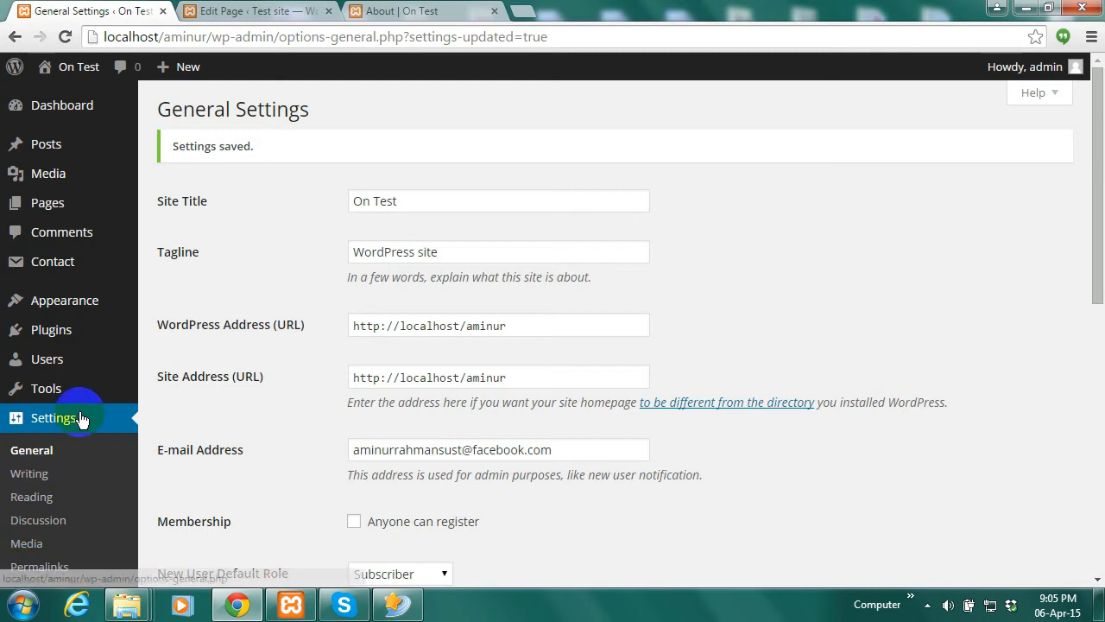
click(36, 450)
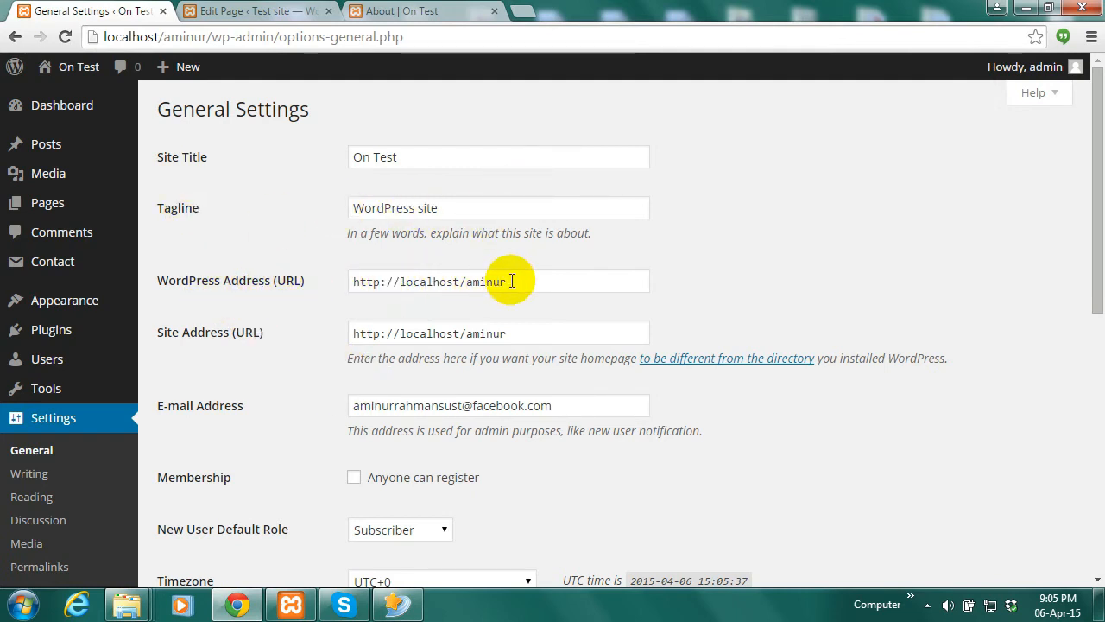
drag(510, 281, 343, 284)
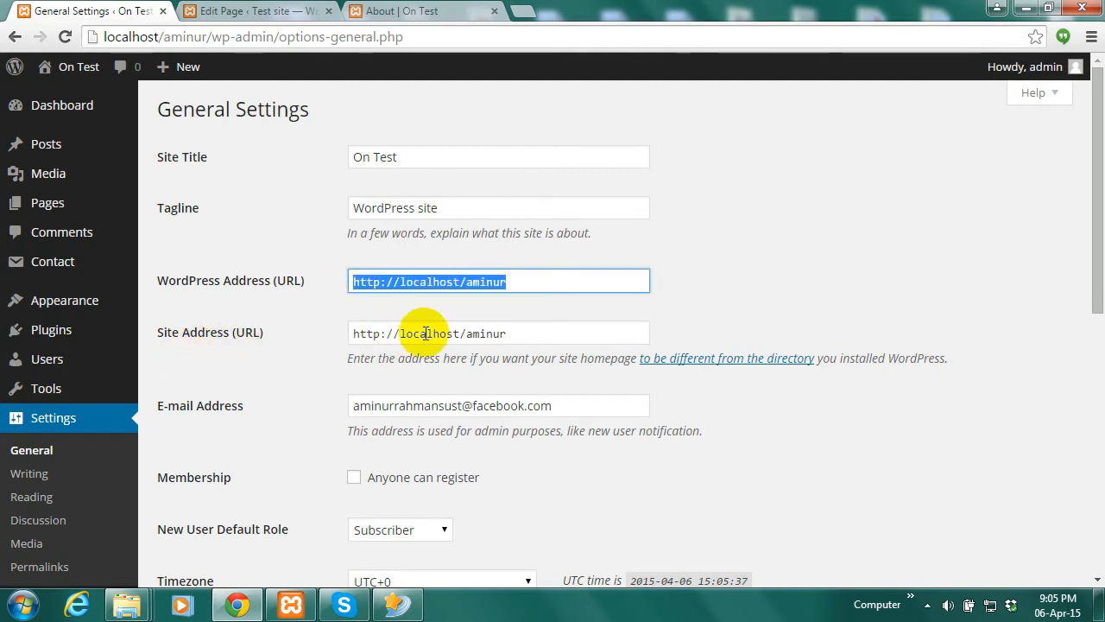
drag(510, 334, 348, 333)
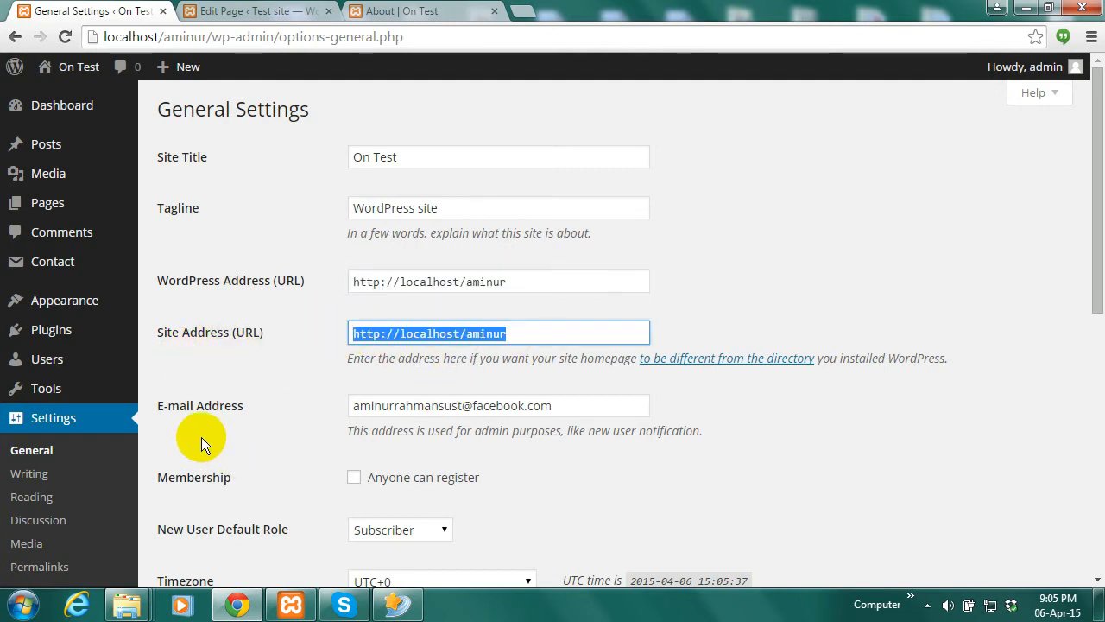
scroll(1085, 254, down, 1)
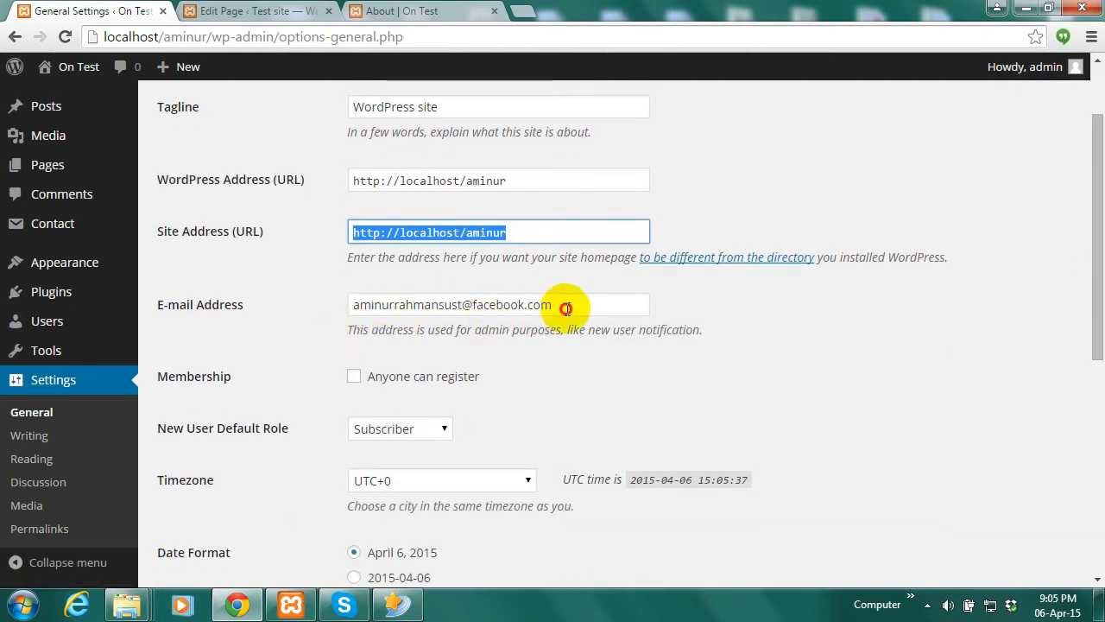
drag(570, 309, 321, 318)
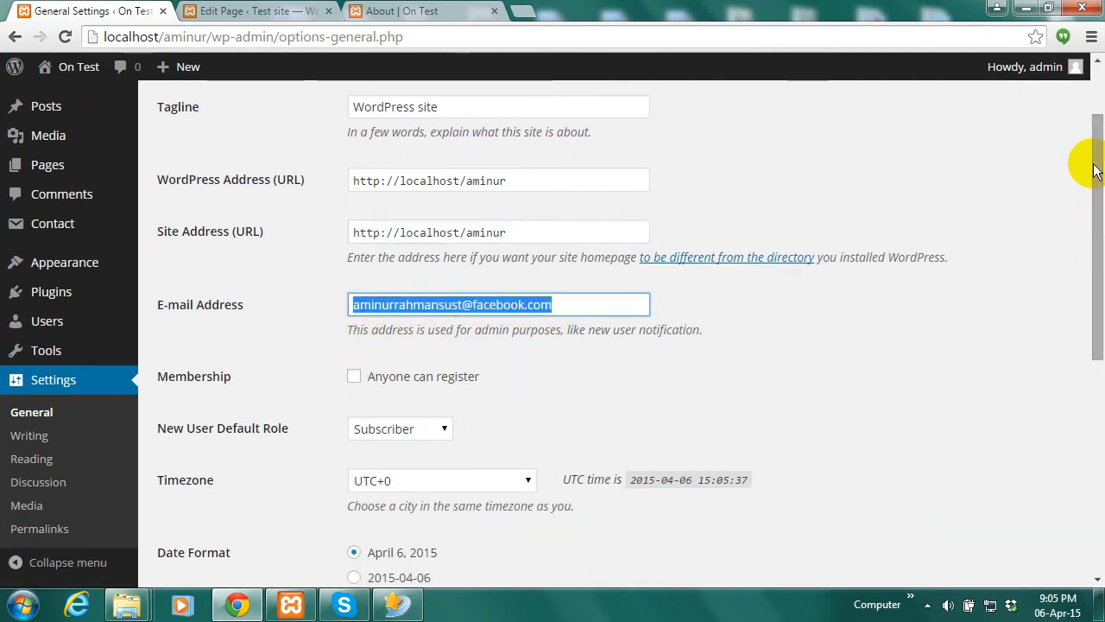
drag(1093, 181, 1088, 458)
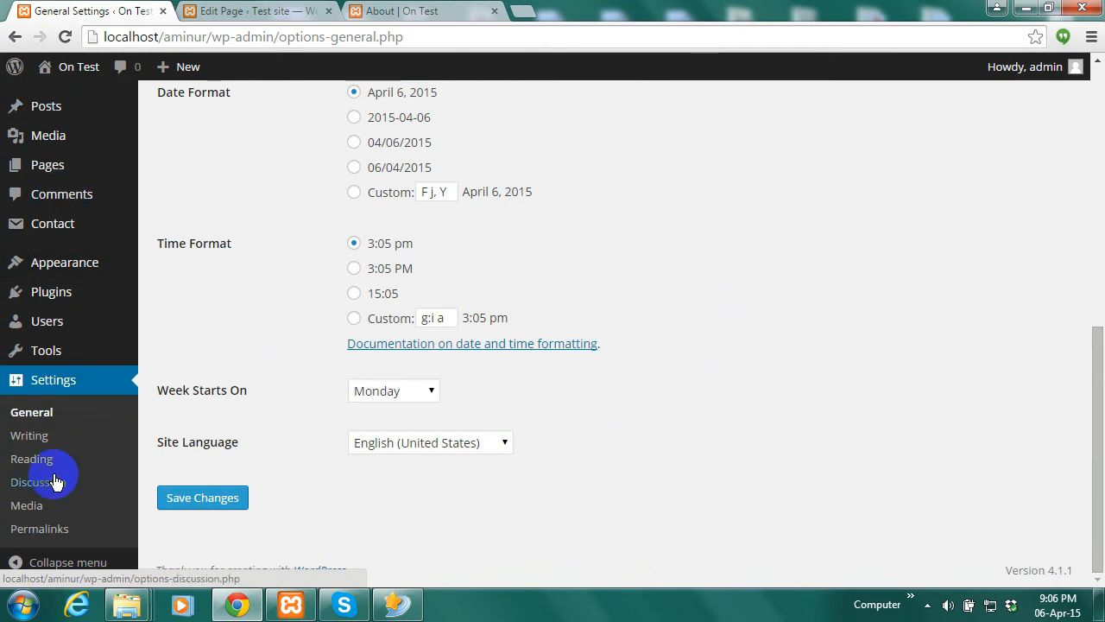
Set the site language to Azərbaycan dili and save
click(501, 440)
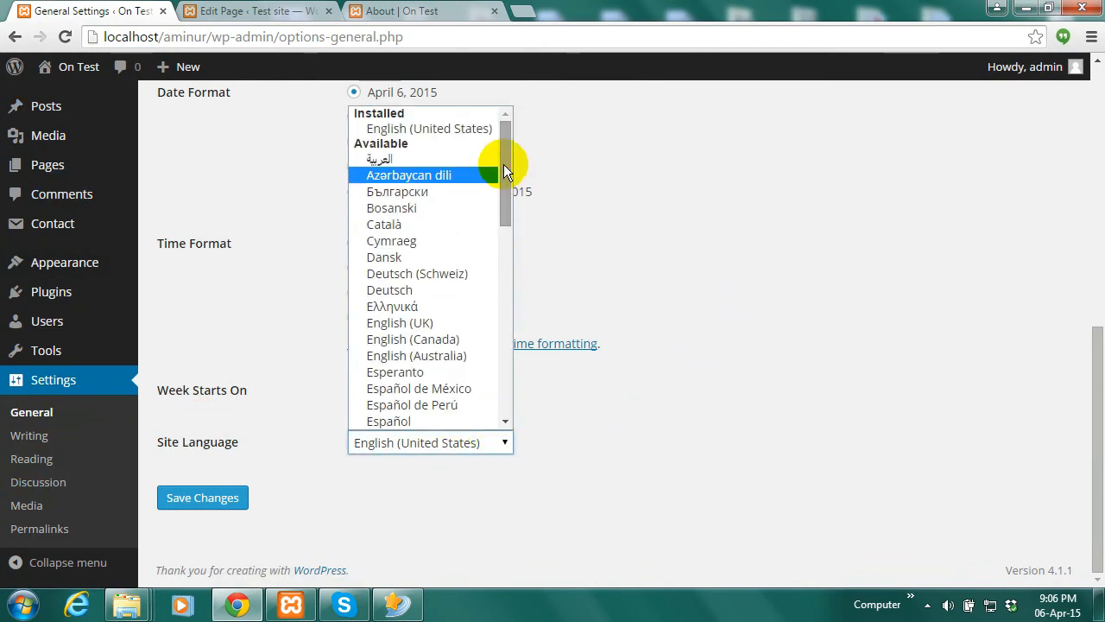
click(409, 175)
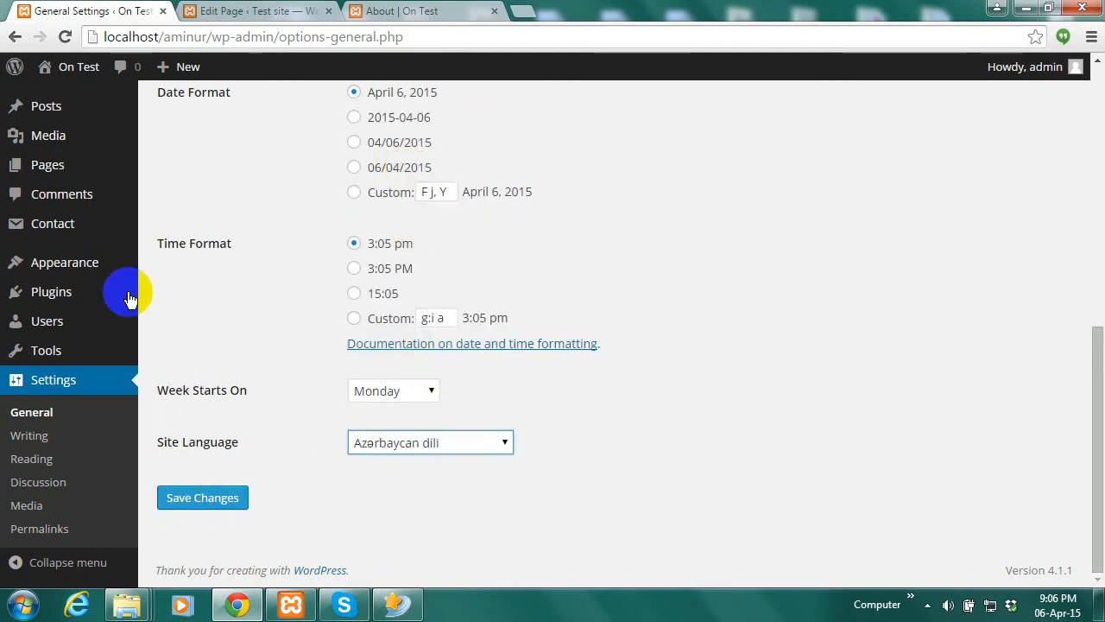
click(203, 499)
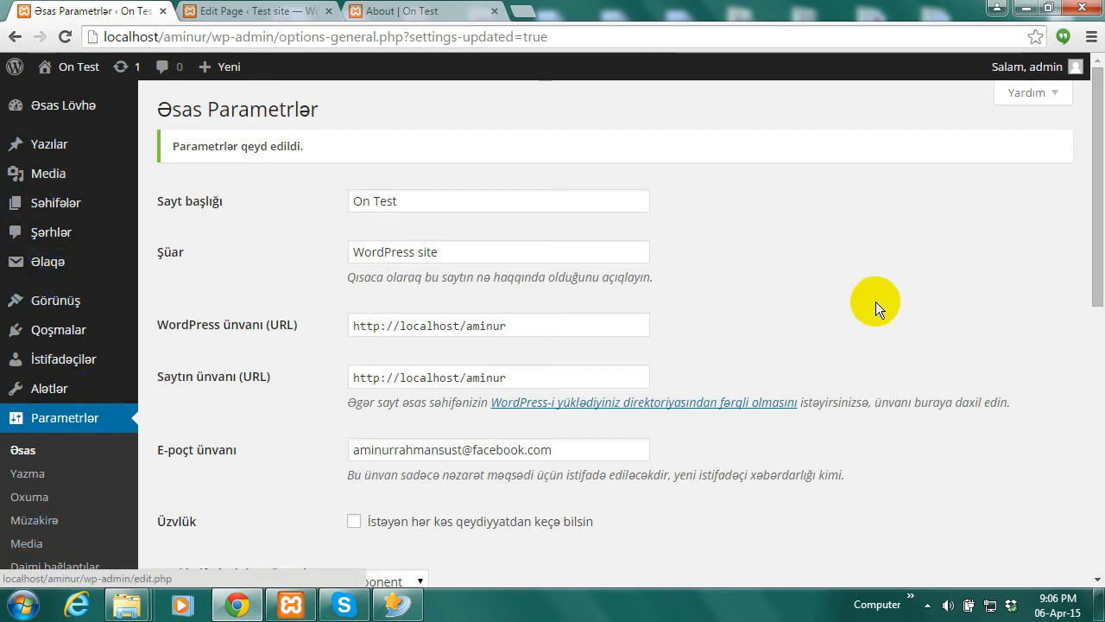
Switch the site language back to English (United States) and save the general settings
scroll(1088, 285, down, 5)
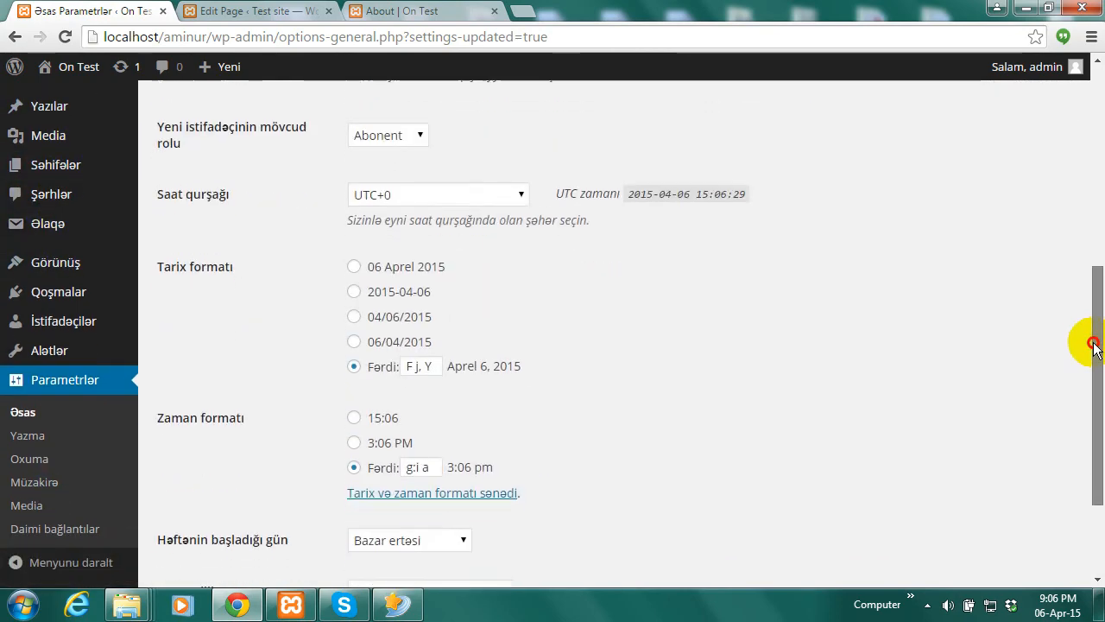
drag(1093, 345, 1093, 158)
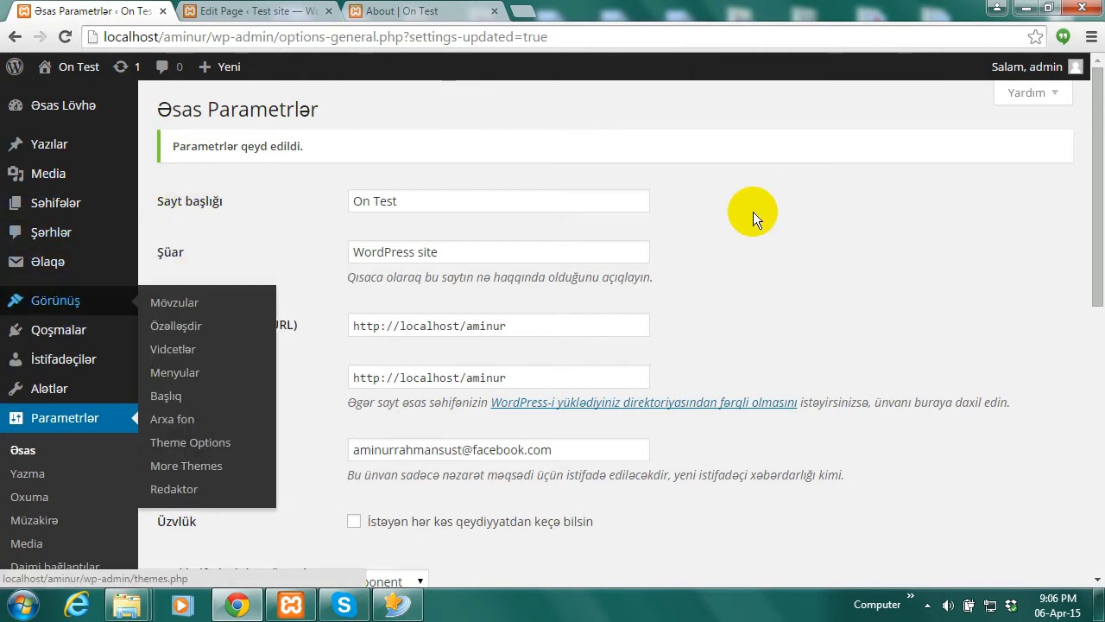
drag(1090, 161, 1085, 444)
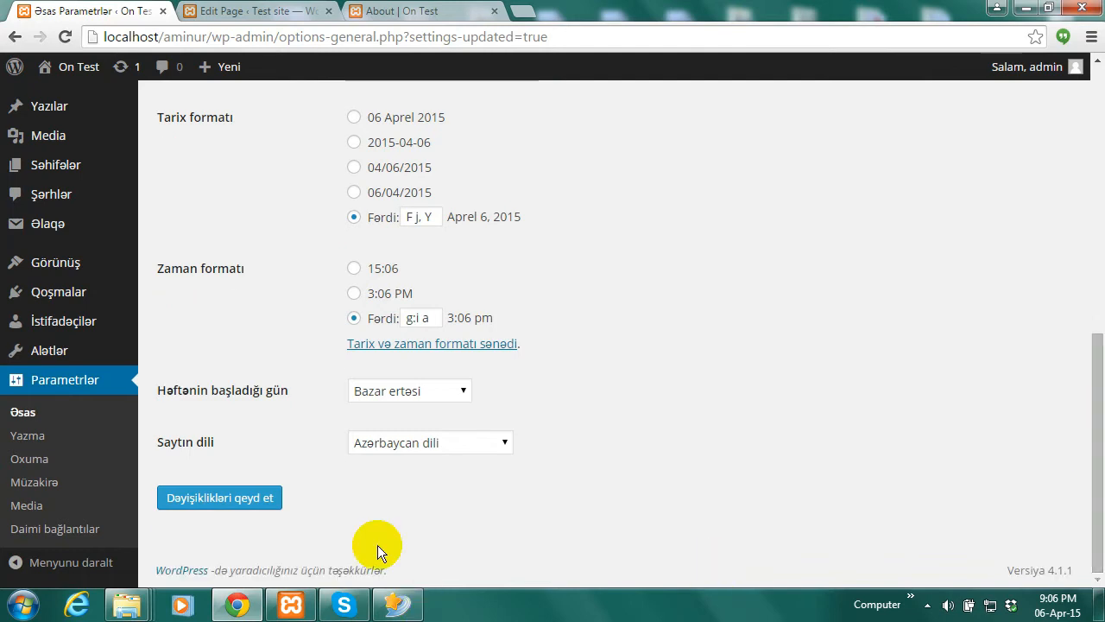
click(499, 443)
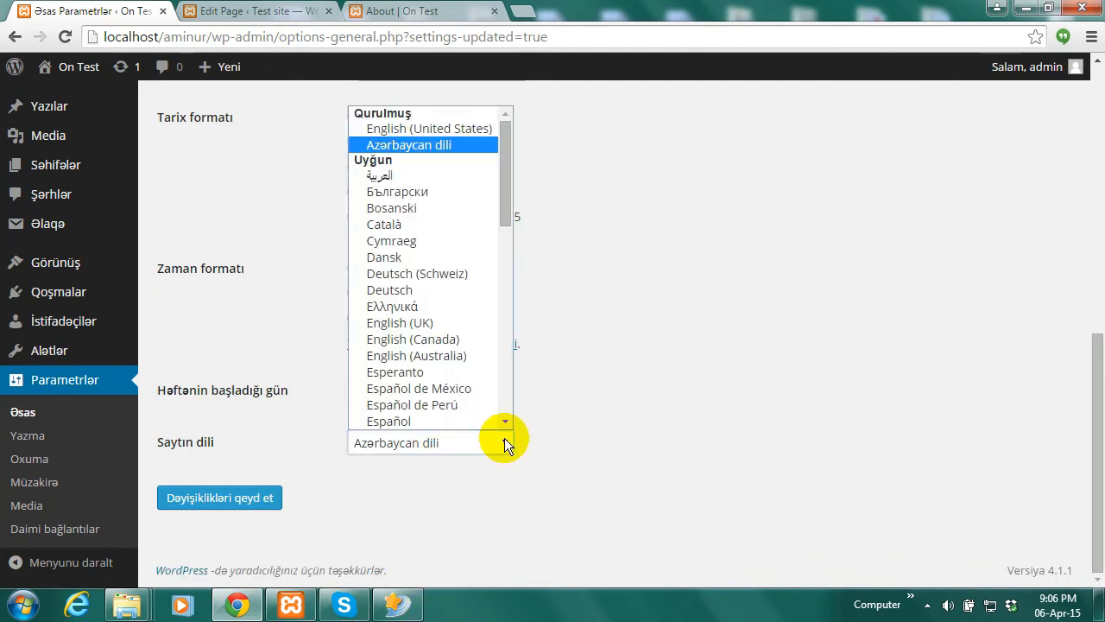
click(423, 128)
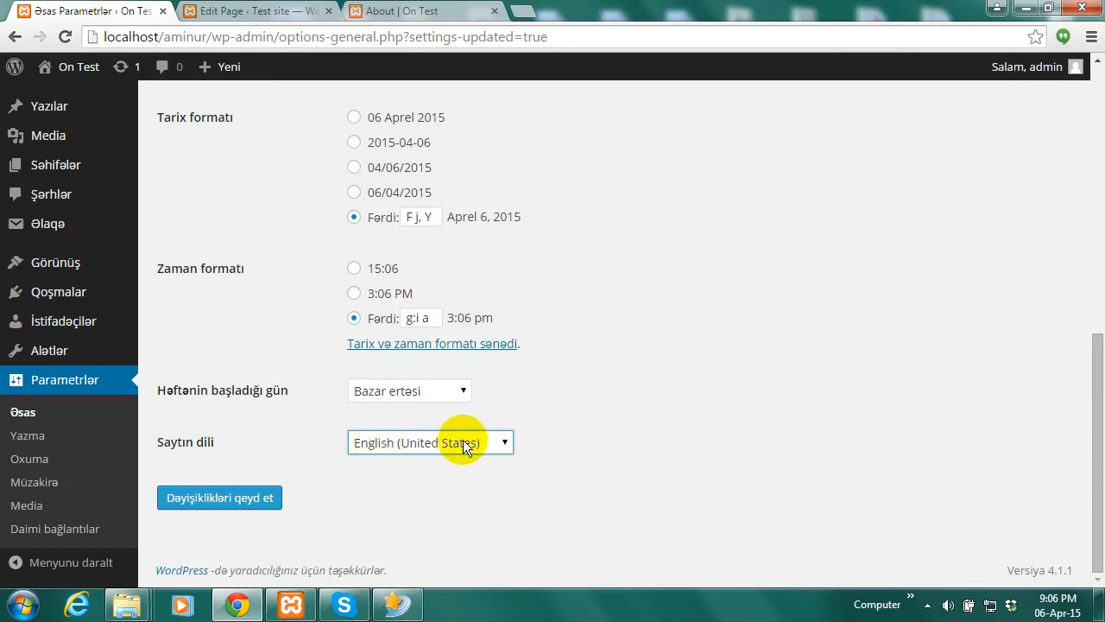
click(220, 500)
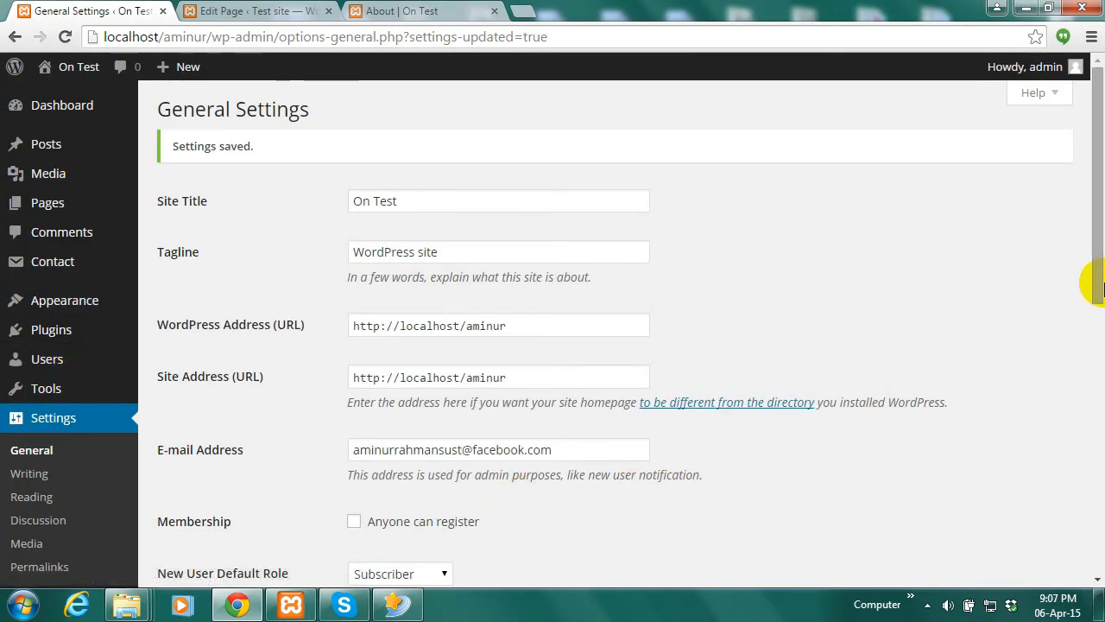
Scroll through the Writing settings, then through the Reading settings page
drag(1095, 274, 1095, 317)
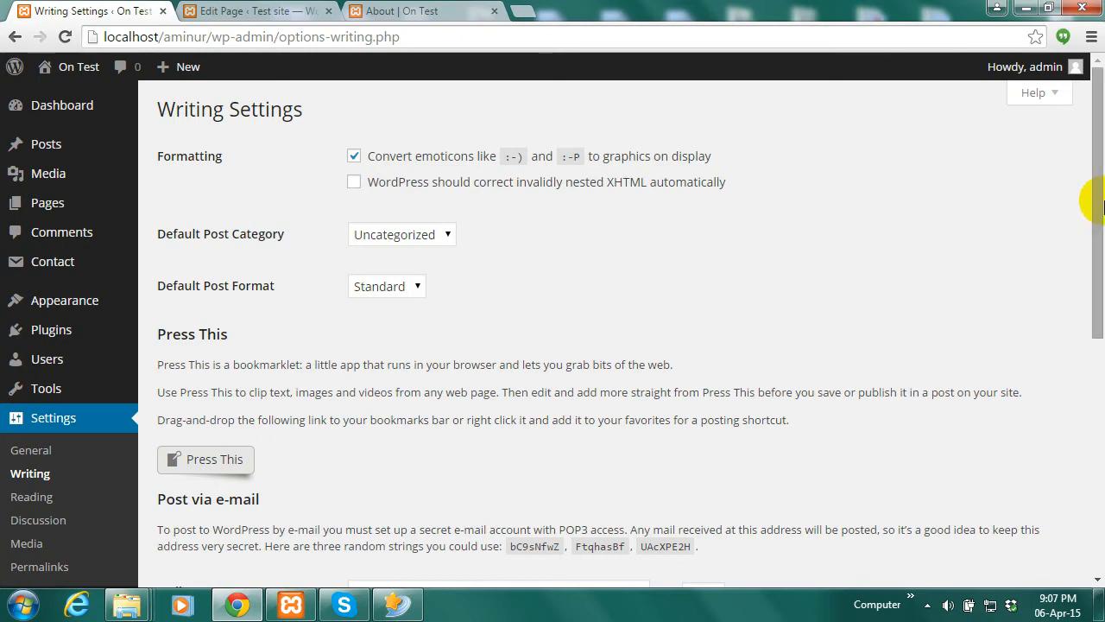
drag(1090, 112, 1095, 294)
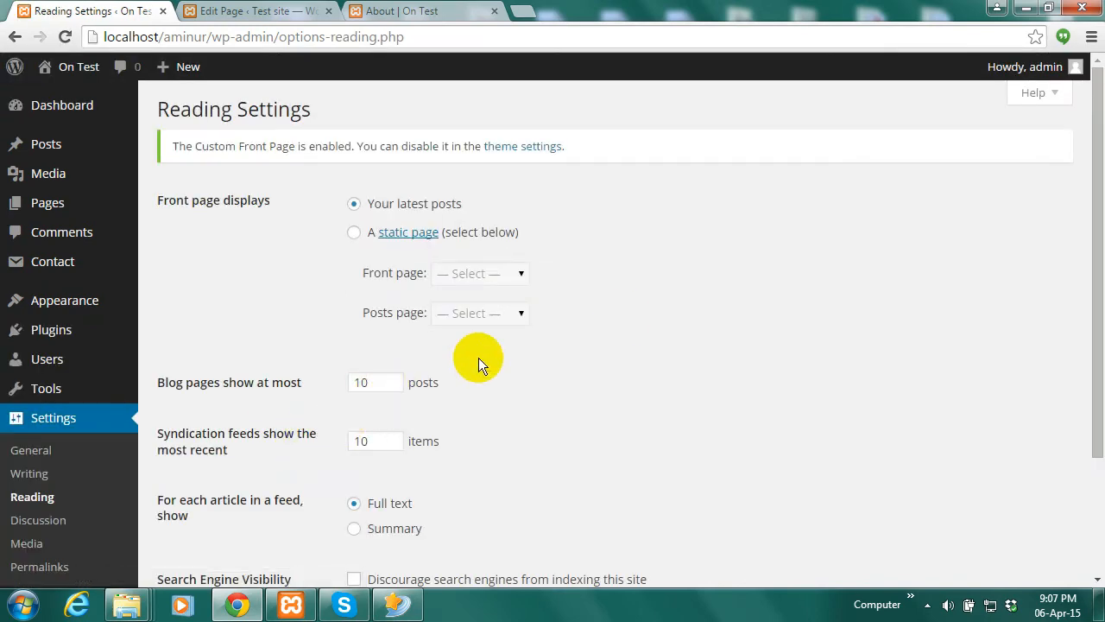
mouse_move(1101, 122)
mouse_down()
mouse_move(1101, 204)
mouse_move(1101, 114)
mouse_up()
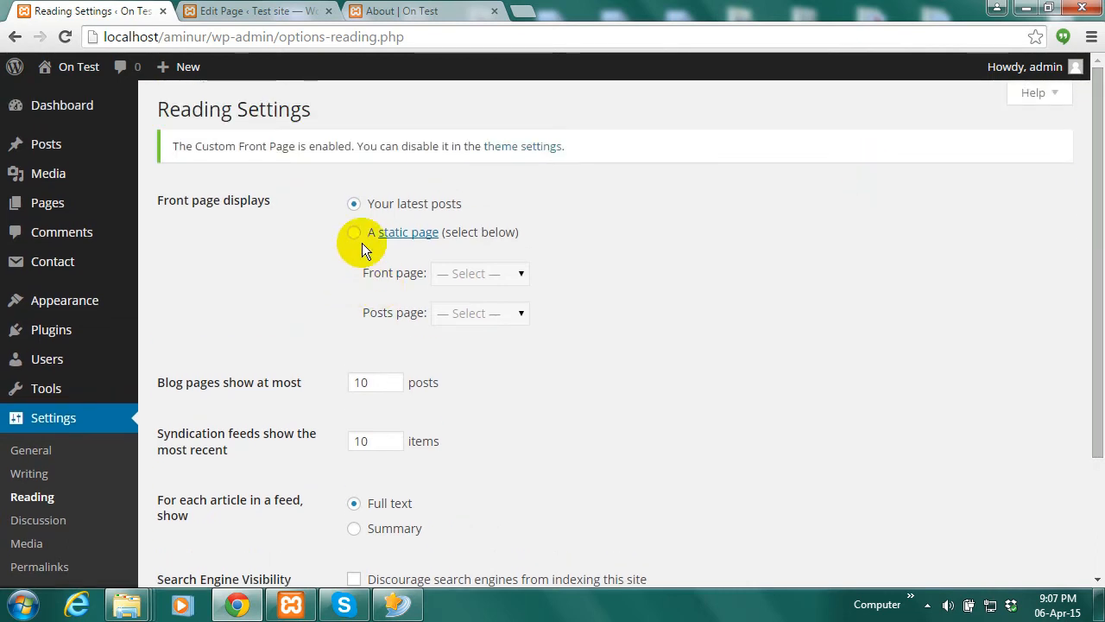
scroll(1086, 297, down, 2)
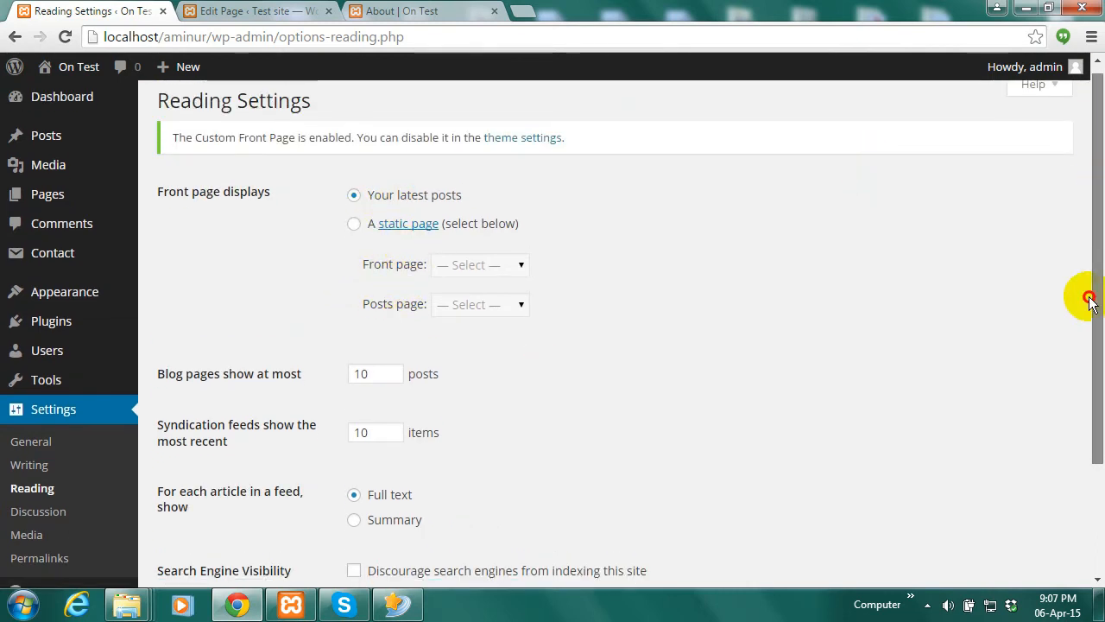
drag(1090, 278, 1092, 171)
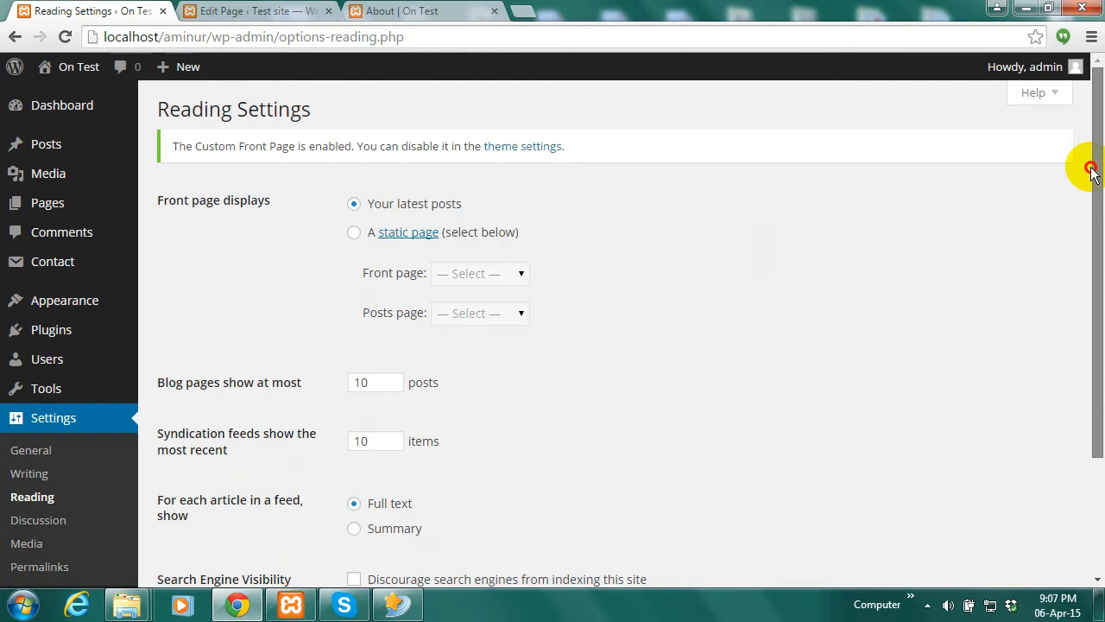
Look over the live About page, then go to the site's home page
click(419, 11)
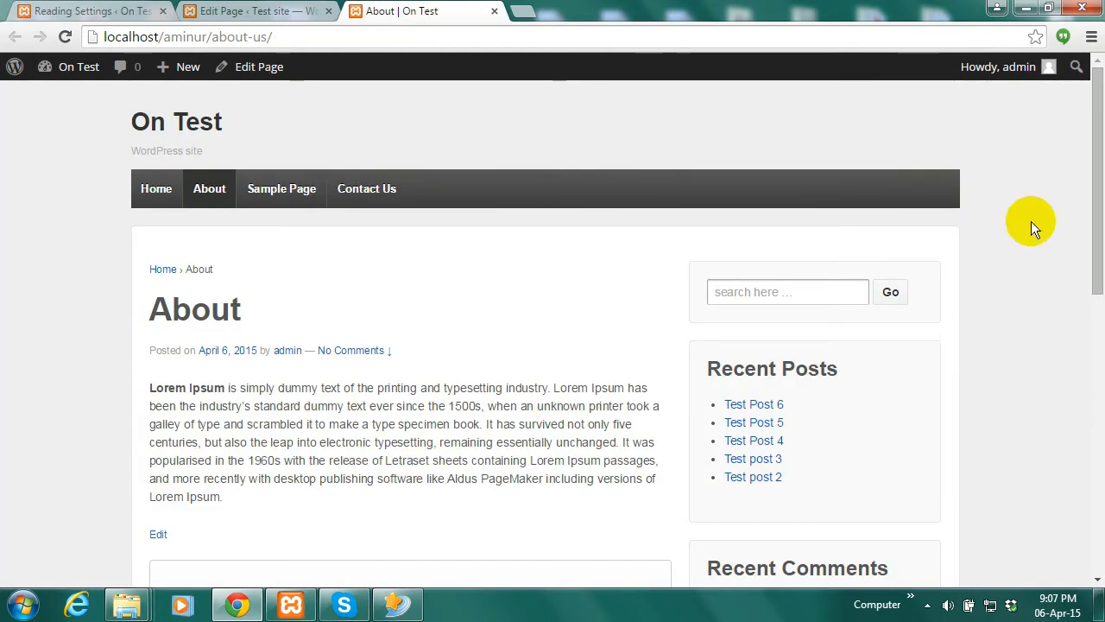
drag(1096, 117, 1097, 220)
scroll(469, 167, up, 2)
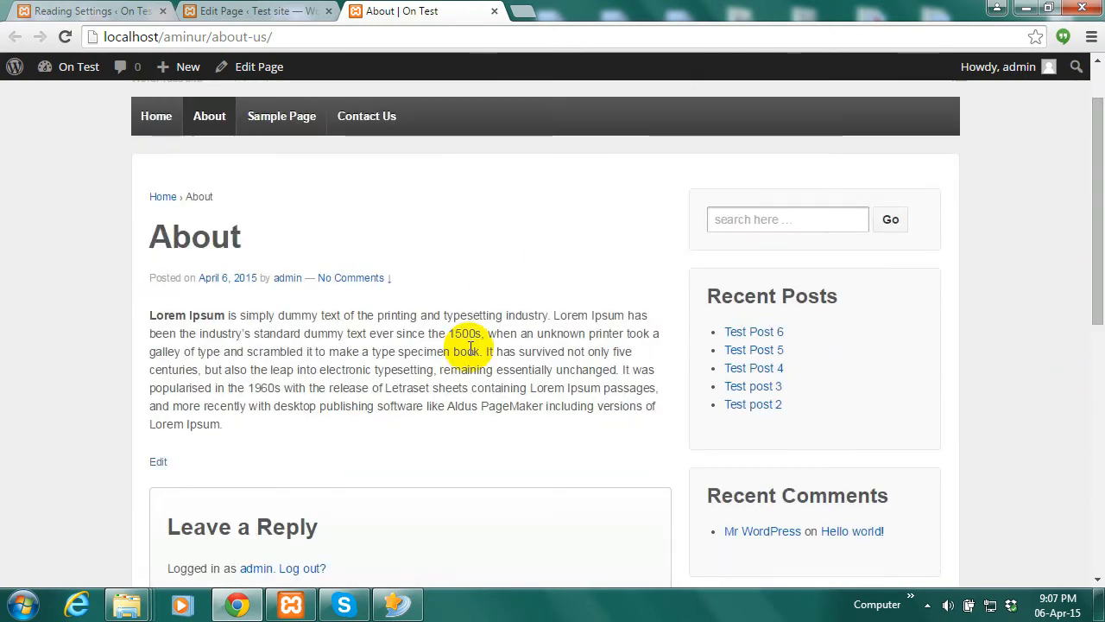
click(156, 117)
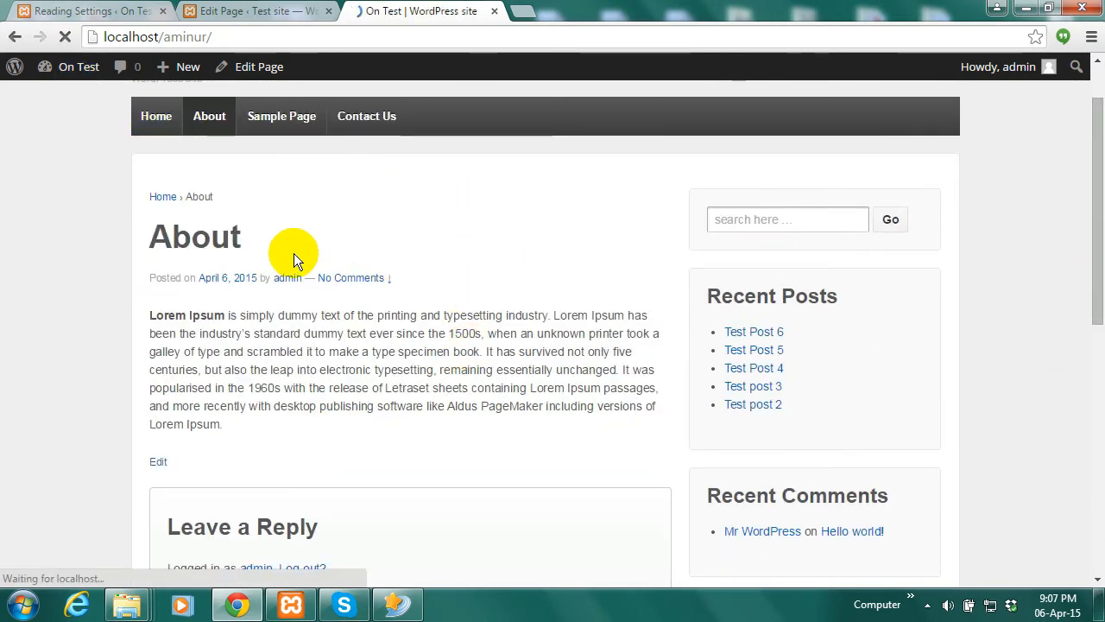
drag(1086, 205, 423, 6)
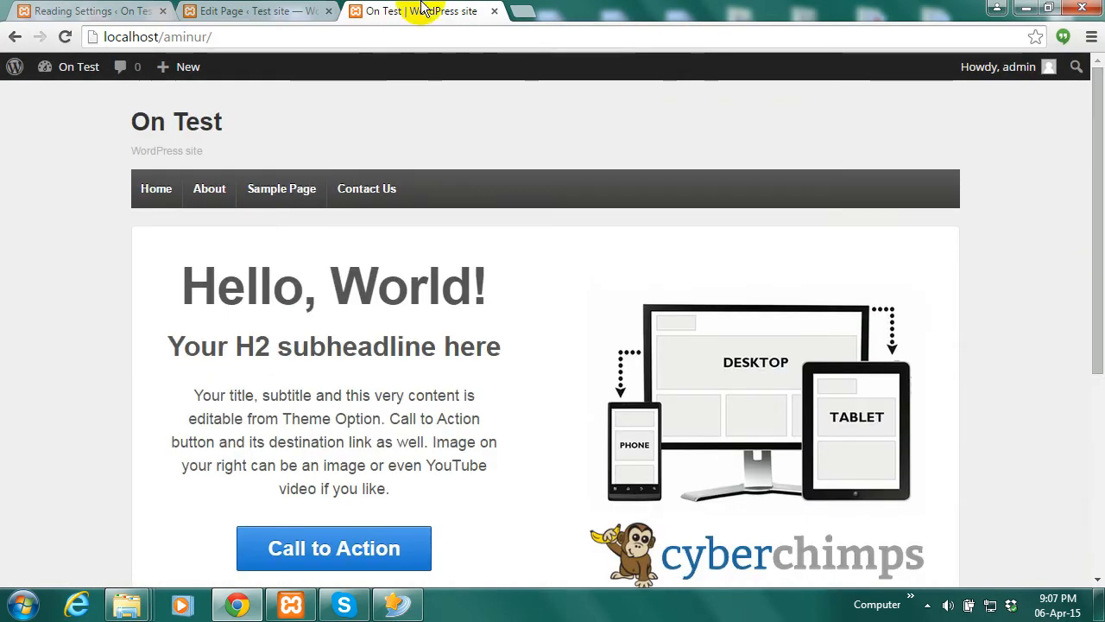
Back in the admin, go to Appearance > Themes to activate Twenty Fourteen
click(259, 7)
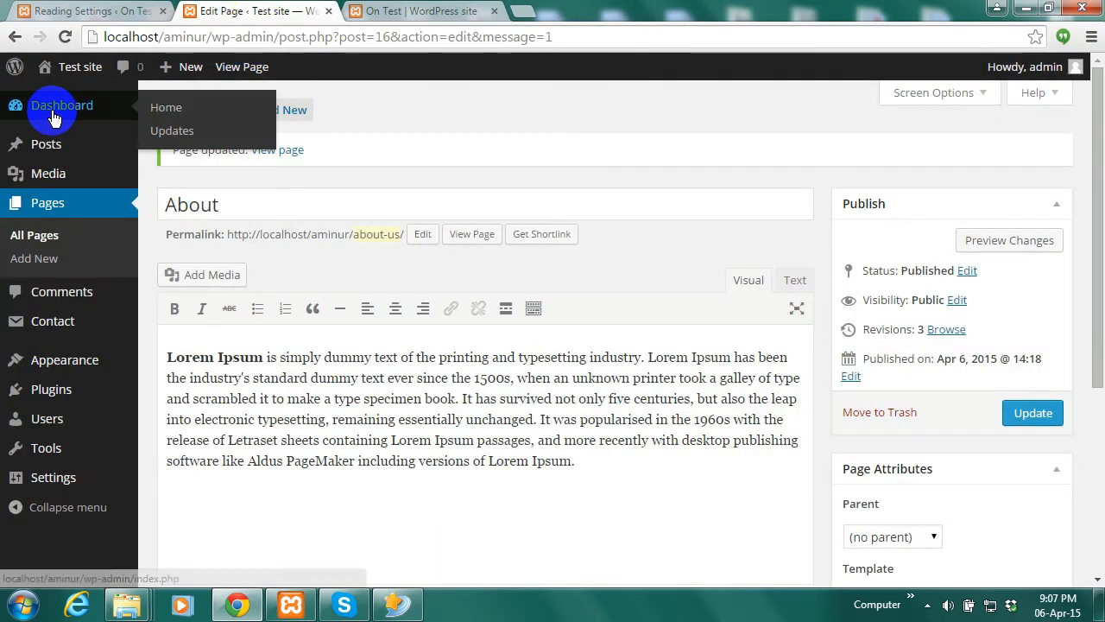
mouse_move(52, 362)
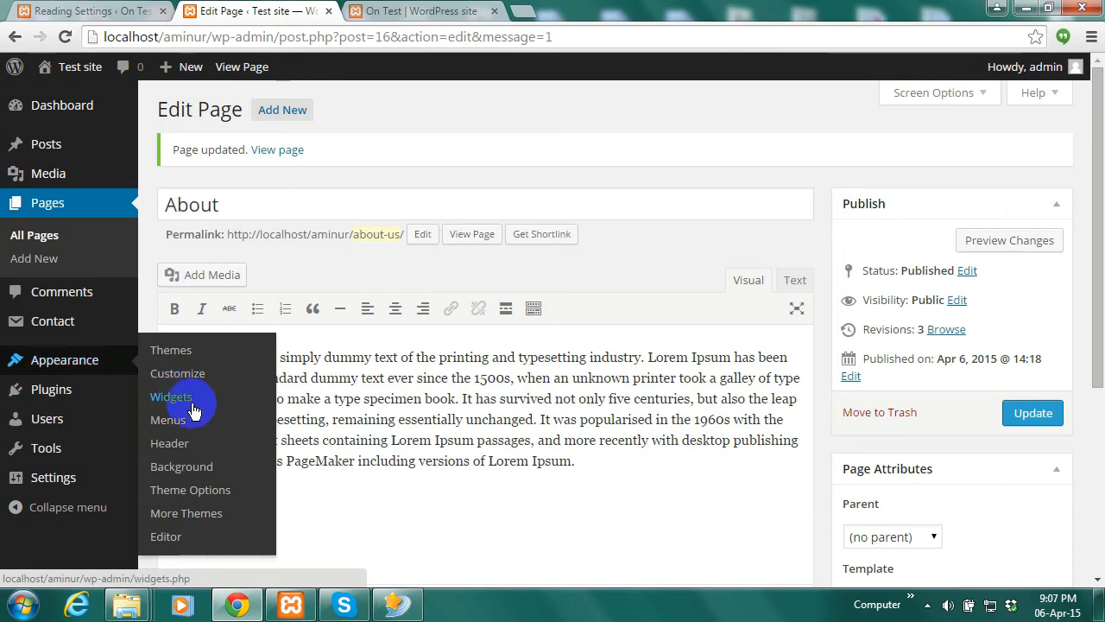
click(192, 349)
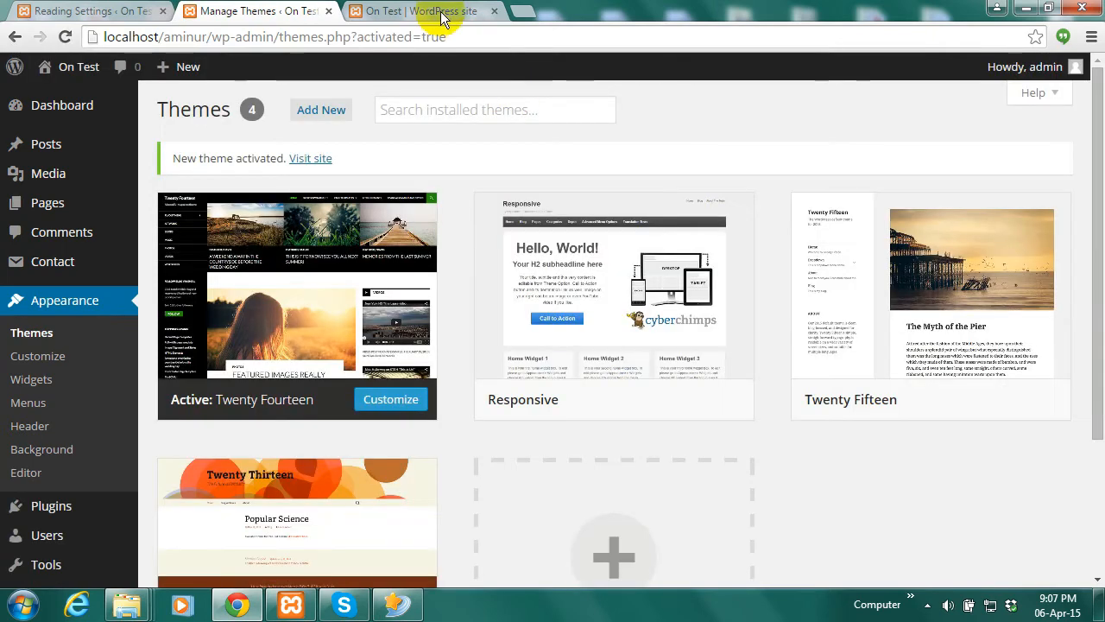
Reload the live site to see it in Twenty Fourteen, then return to the admin Themes tab
click(427, 10)
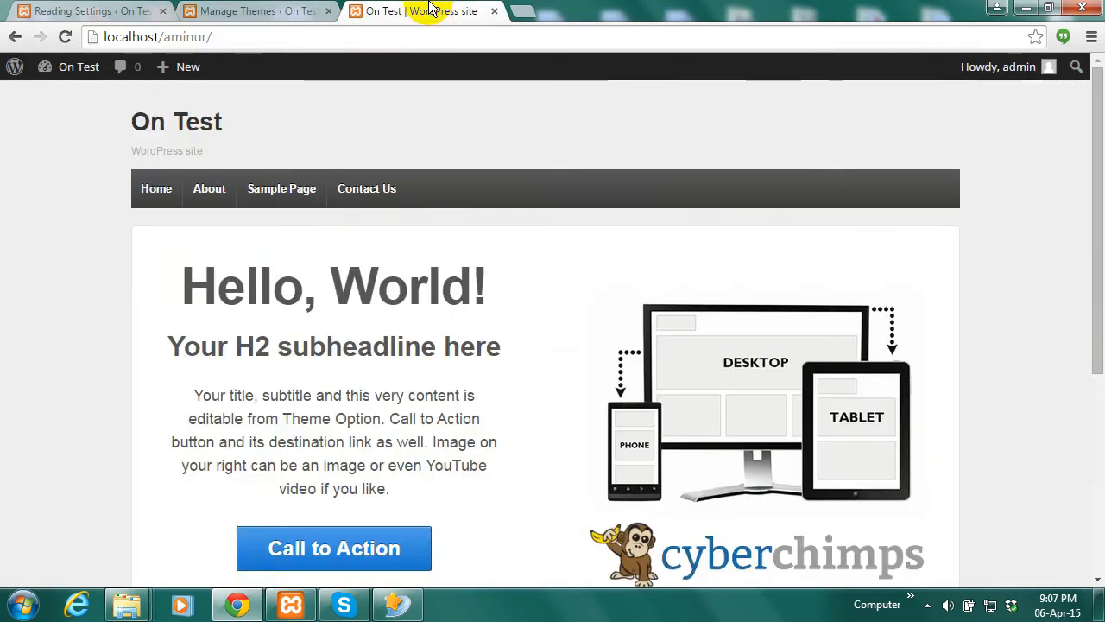
click(64, 37)
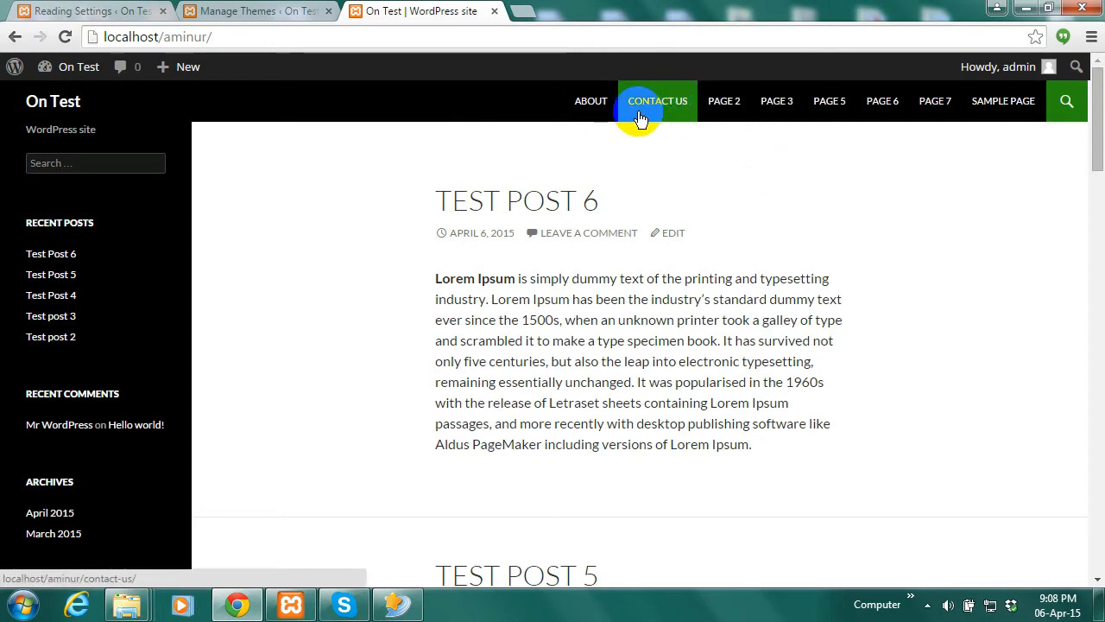
click(992, 105)
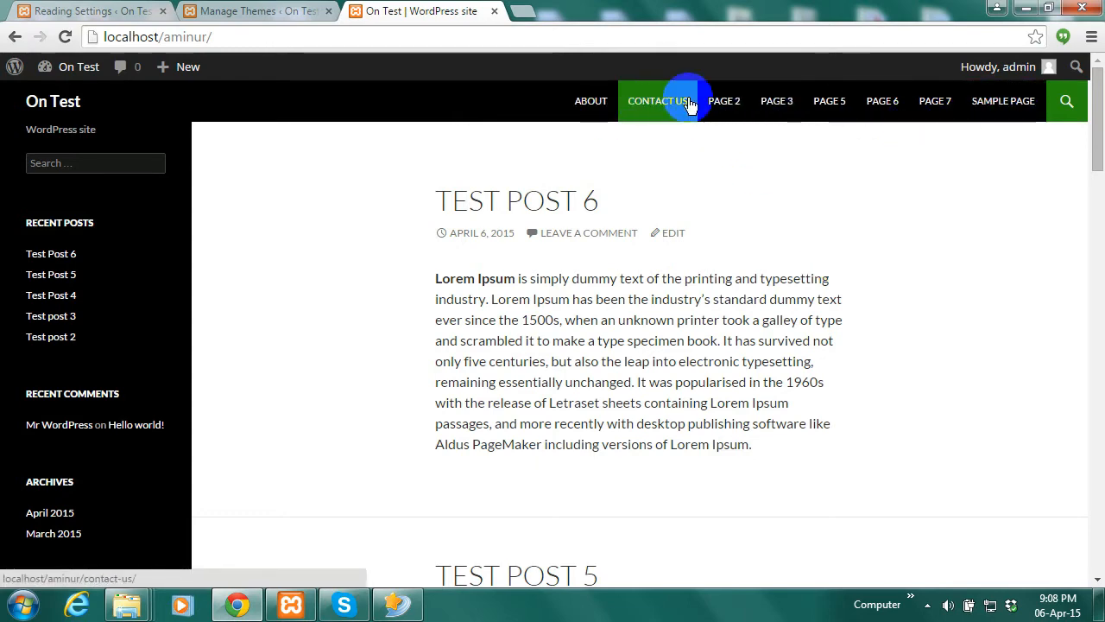
click(232, 8)
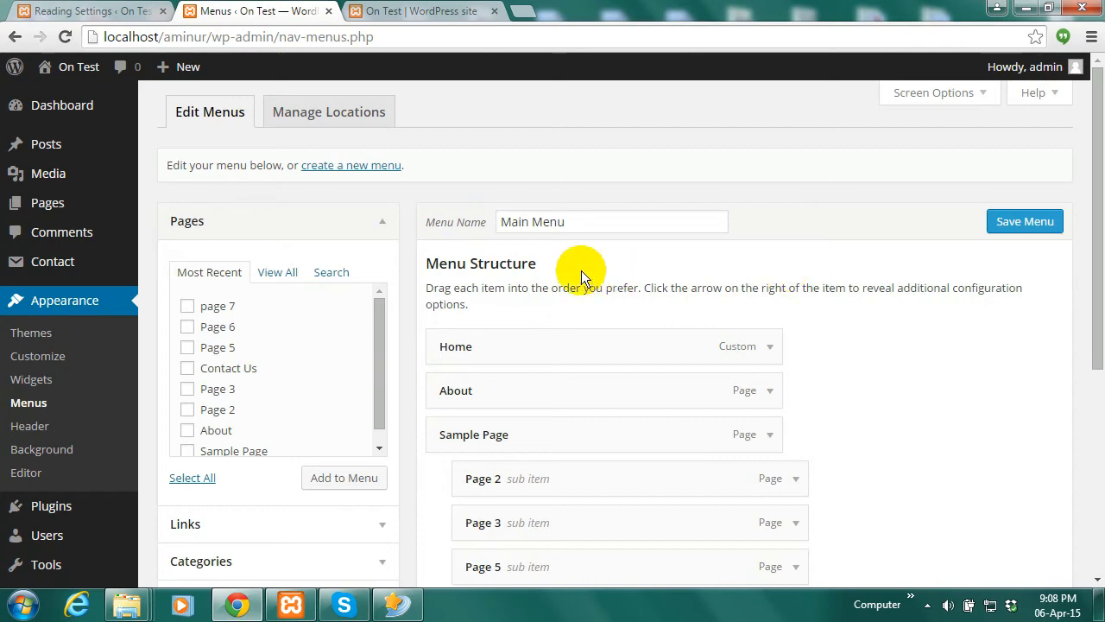
Assign Main Menu to the Top primary menu location, save, and reload the live site to check it
drag(1103, 193, 1104, 195)
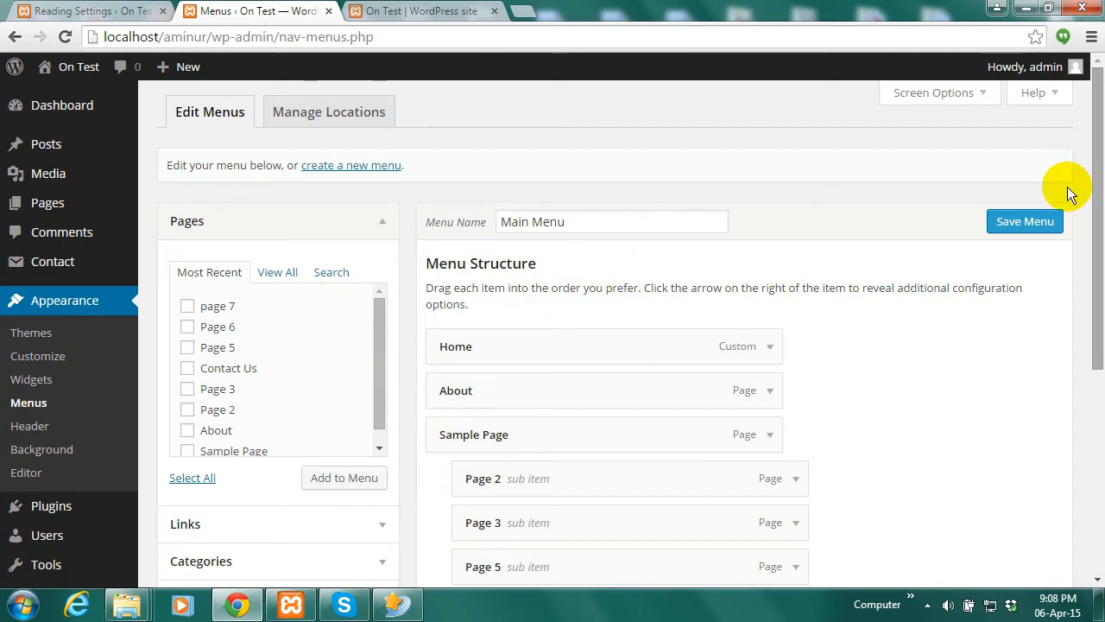
drag(1097, 292, 1081, 272)
click(349, 117)
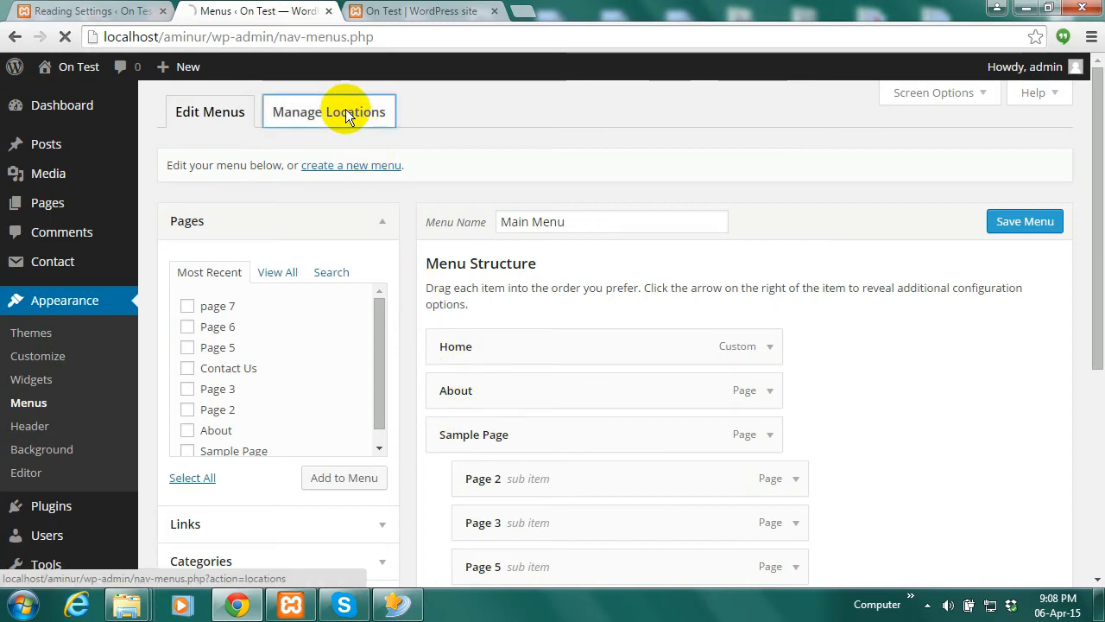
click(420, 14)
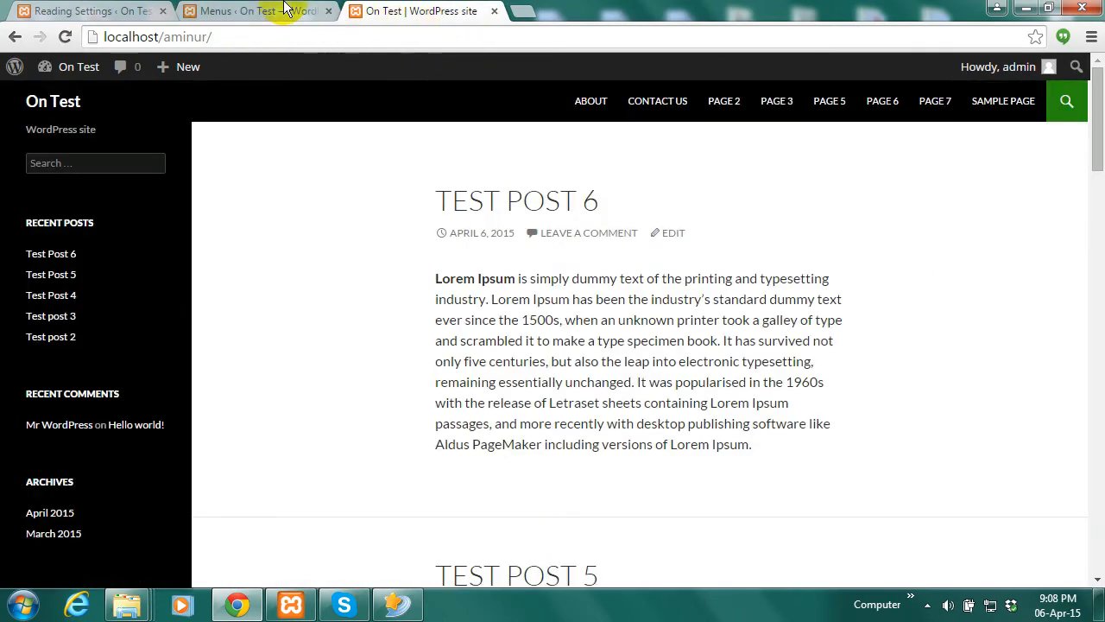
click(285, 11)
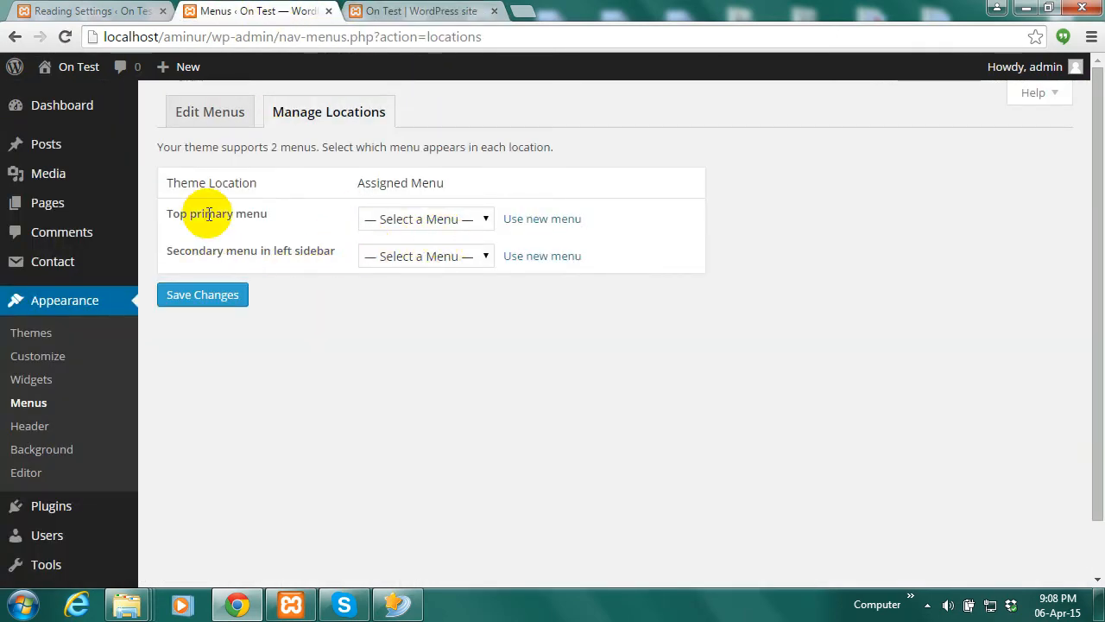
click(483, 218)
click(408, 252)
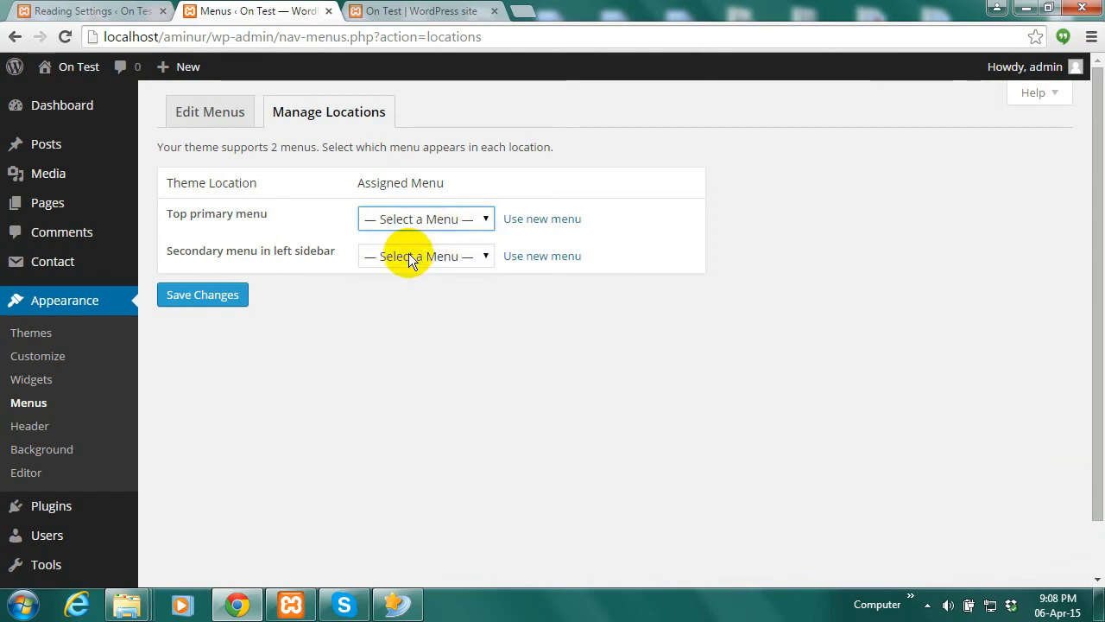
click(203, 295)
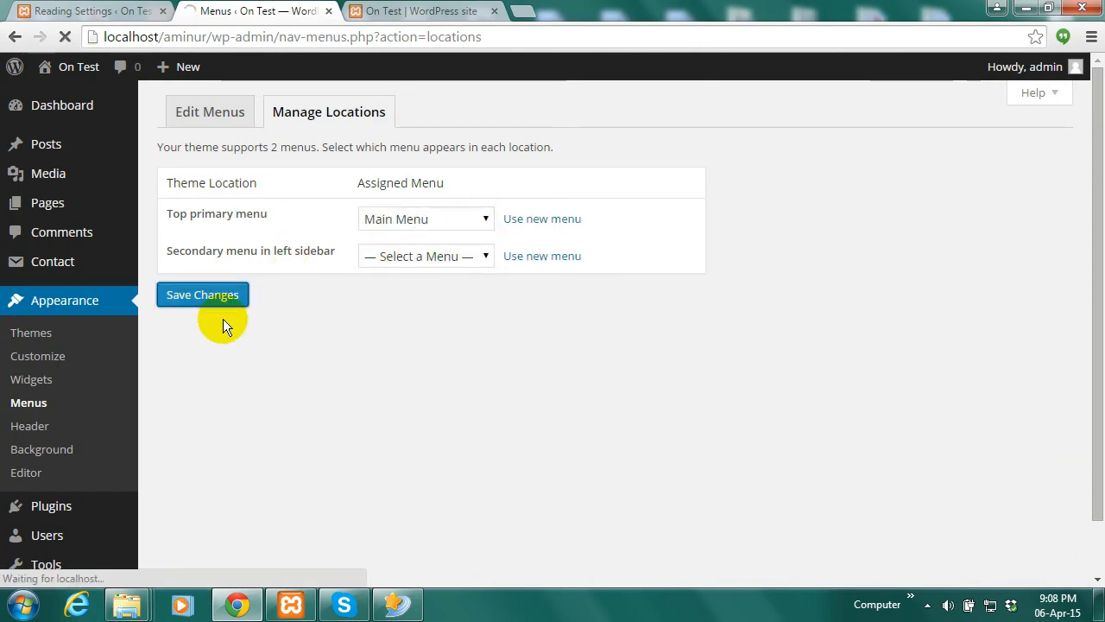
click(415, 11)
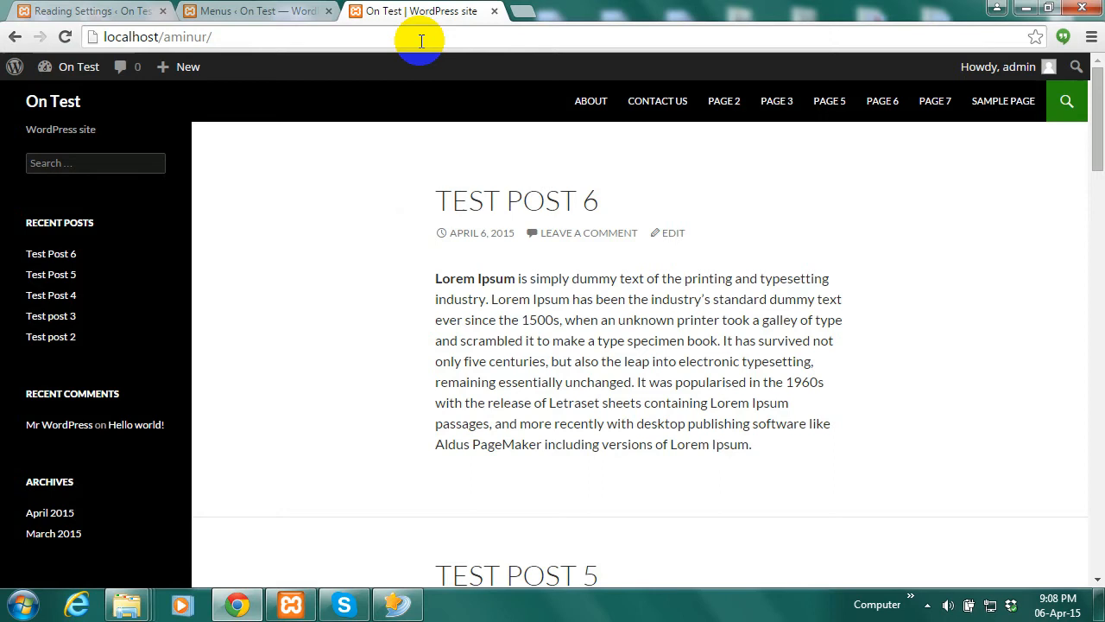
click(63, 38)
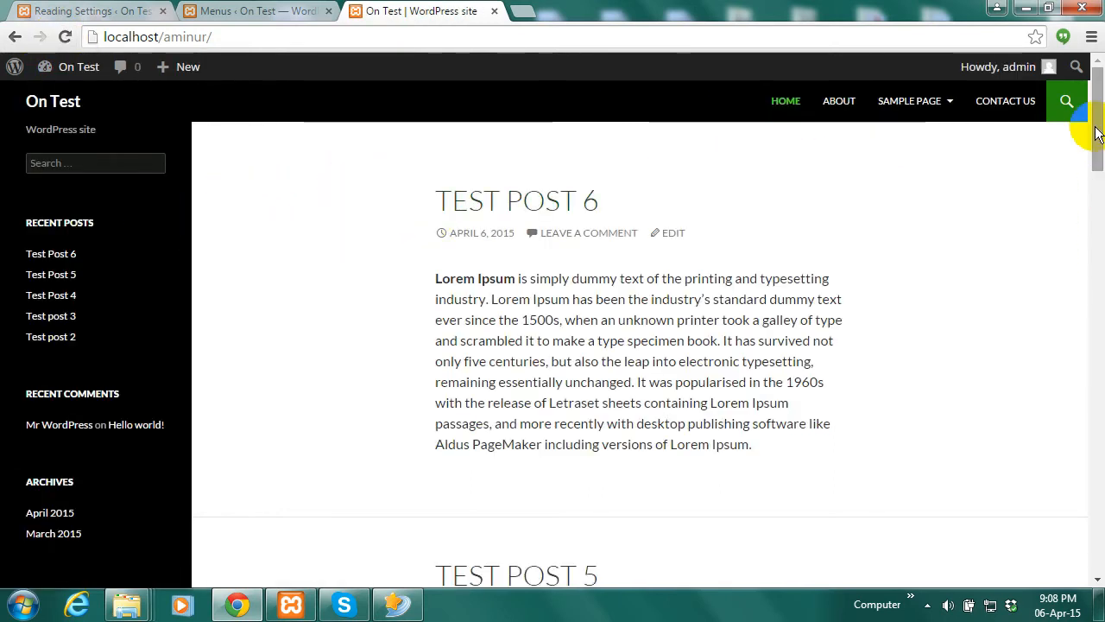
Scroll the live site to verify the Home, About, Sample Page, Contact Us header menu, then return to Reading Settings
mouse_move(1093, 148)
mouse_down()
mouse_move(1095, 235)
mouse_move(1086, 149)
mouse_up()
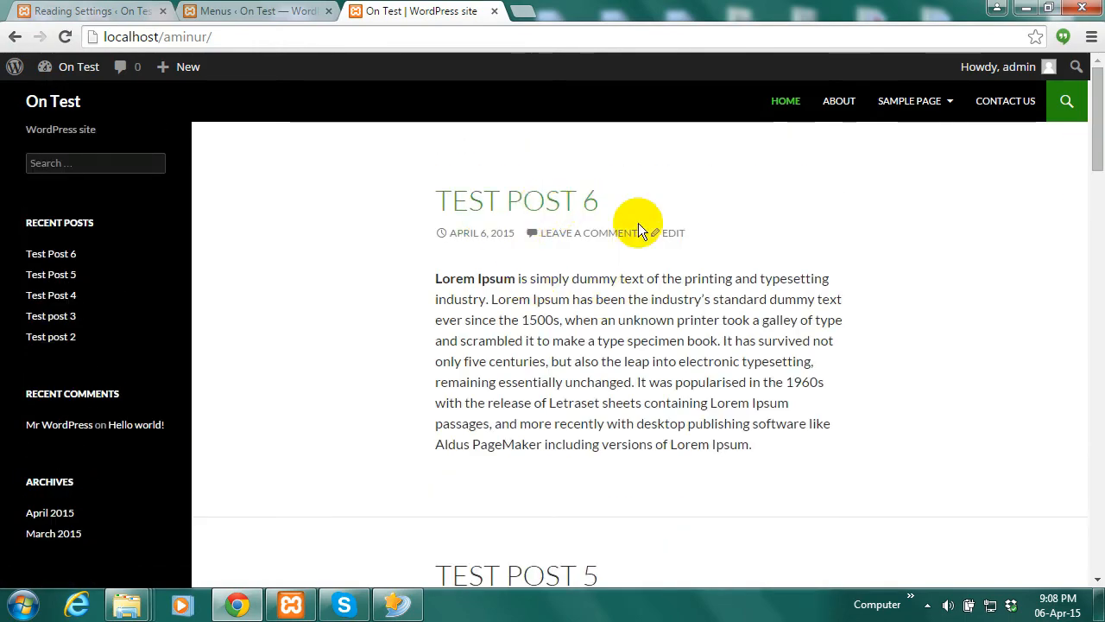
drag(1098, 190, 1097, 102)
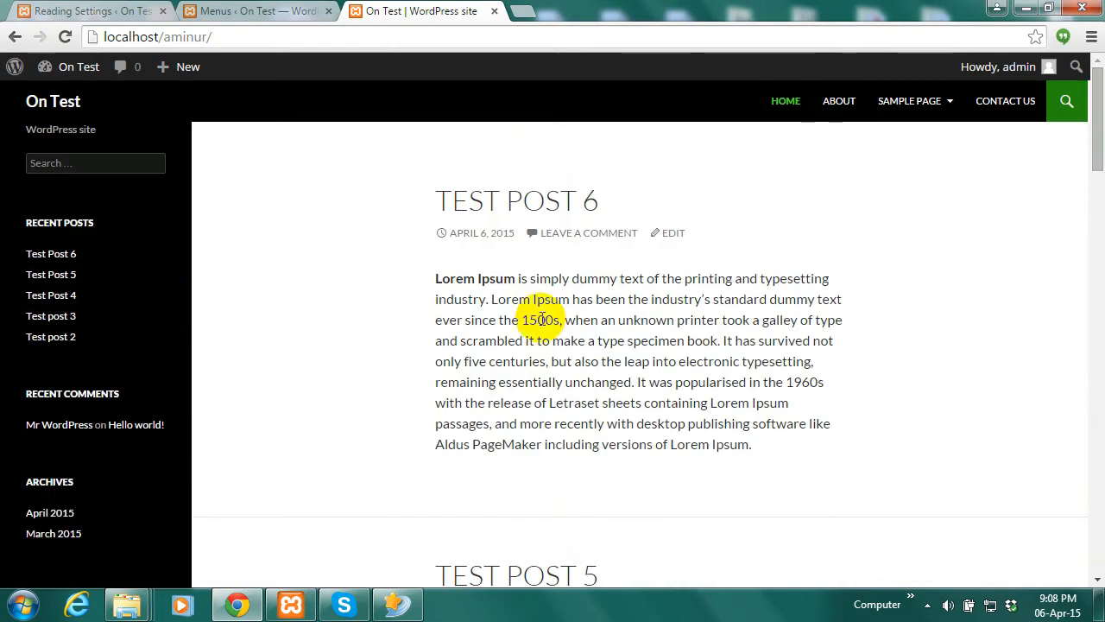
click(1094, 146)
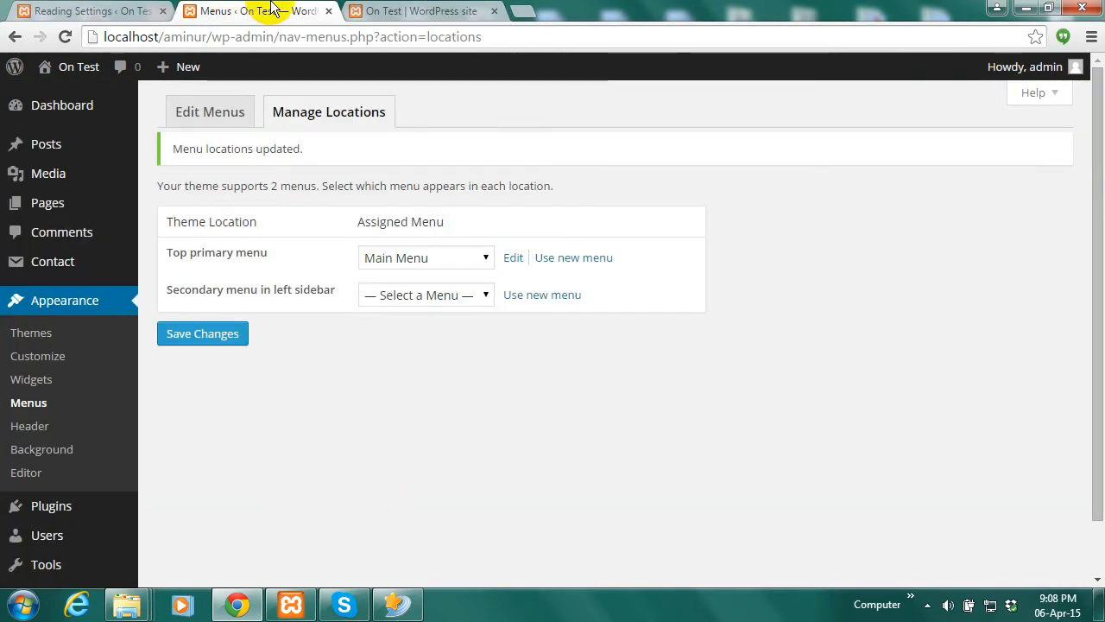
click(78, 10)
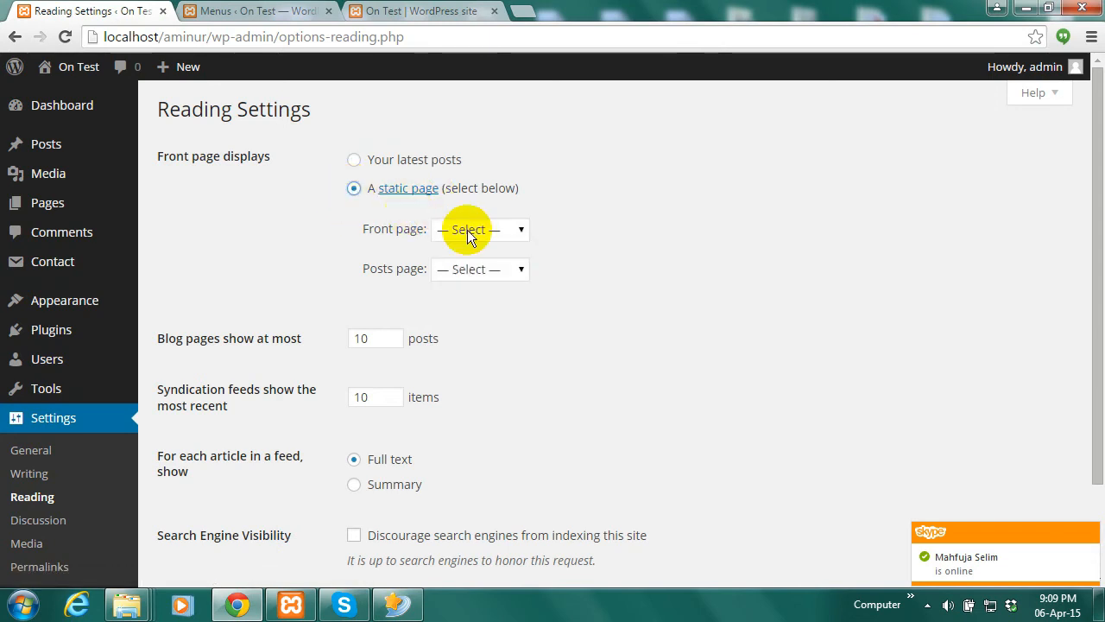
Set Sample Page as the static front page and save the Reading settings
click(520, 228)
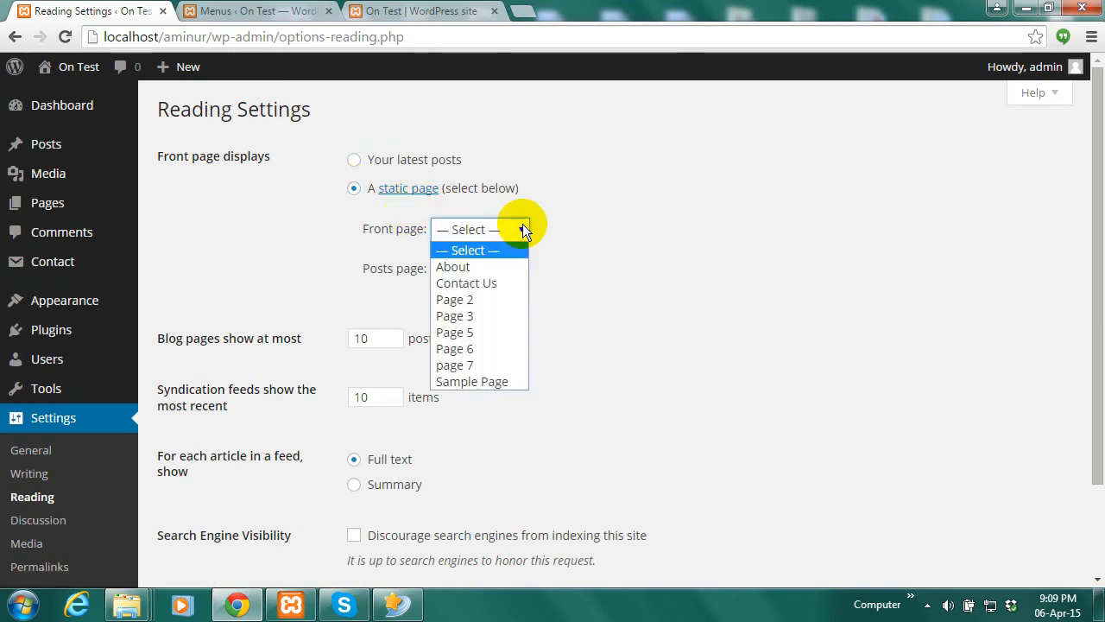
click(483, 382)
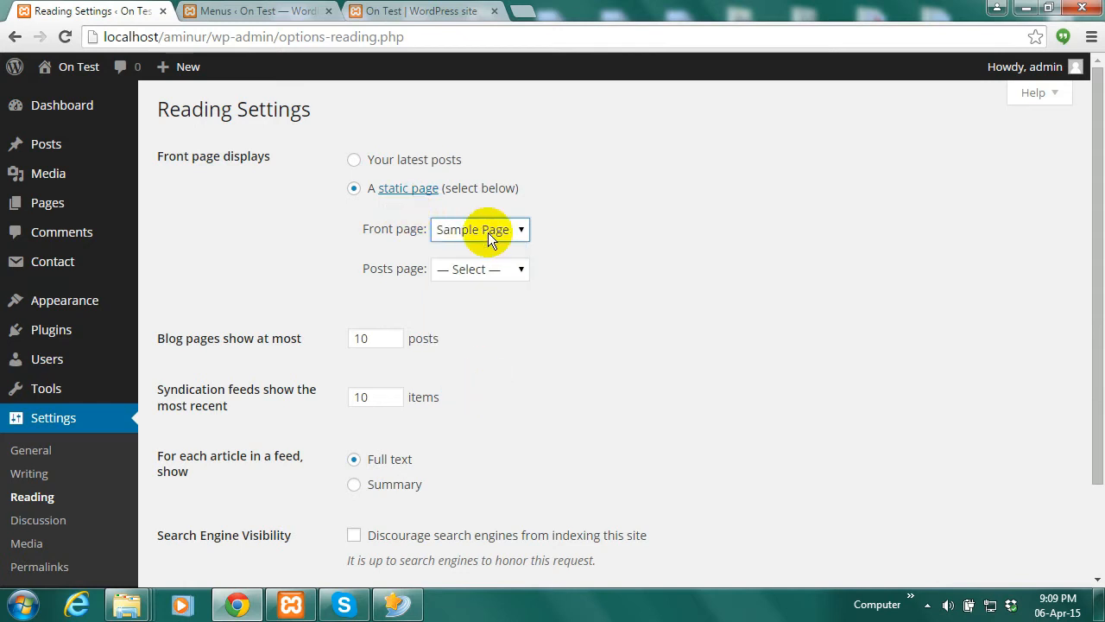
drag(1097, 206, 1097, 303)
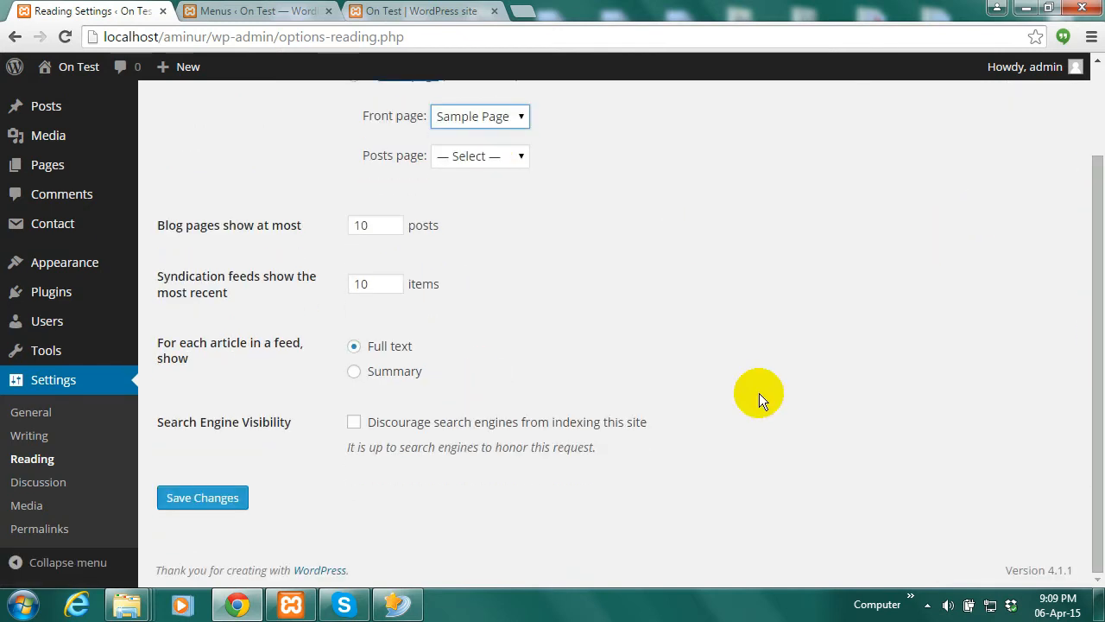
click(177, 504)
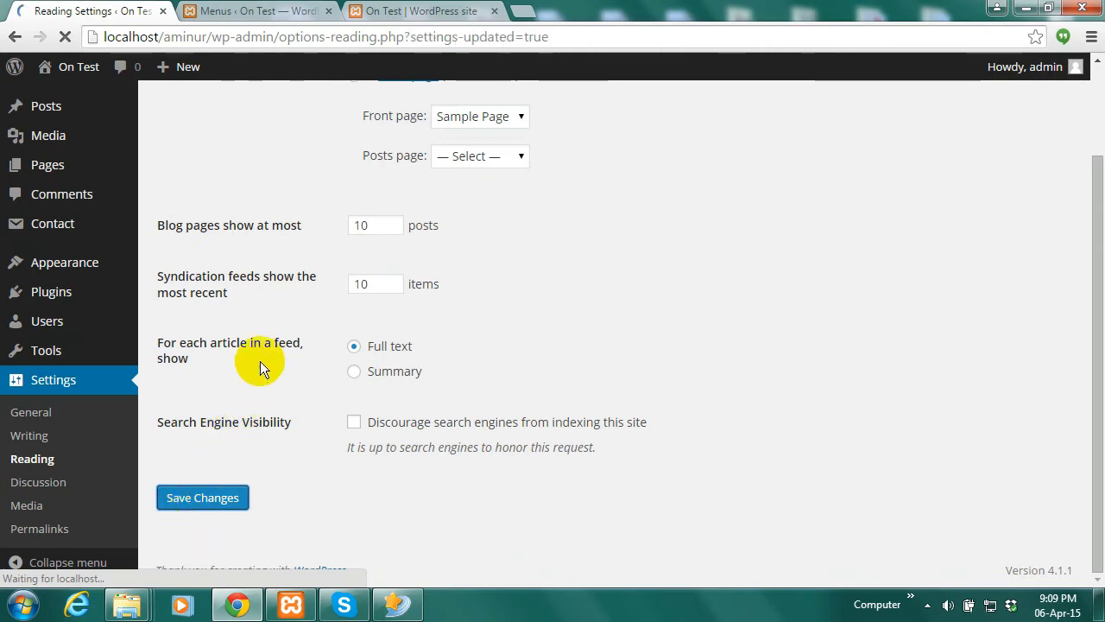
Reload the live site to confirm Sample Page as the home page, then return to Manage Locations
click(414, 11)
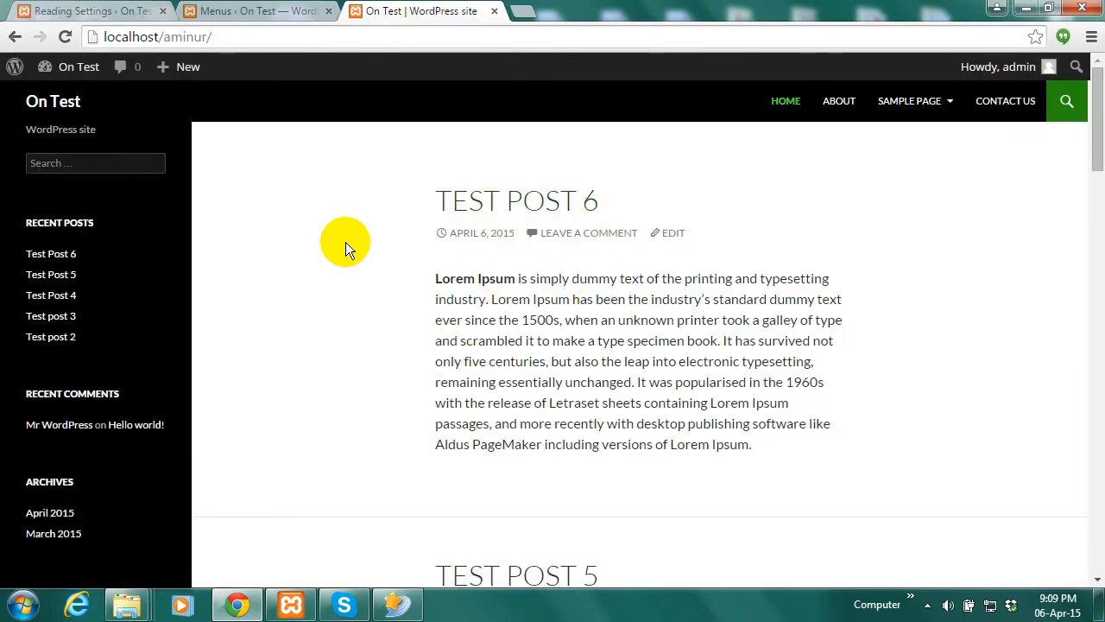
click(65, 34)
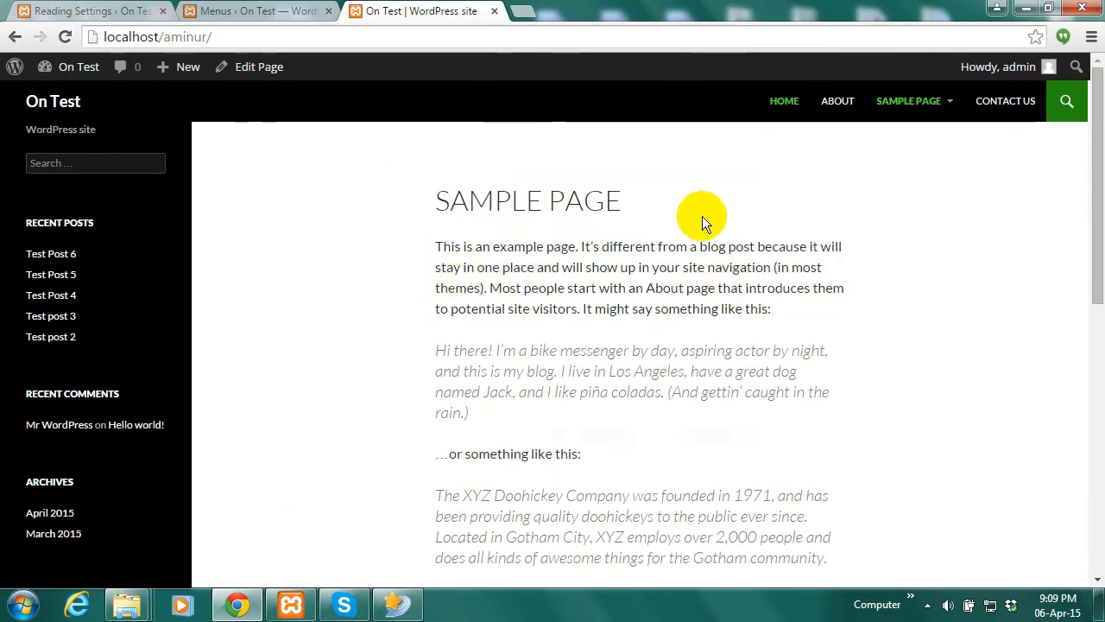
drag(1103, 225, 1100, 255)
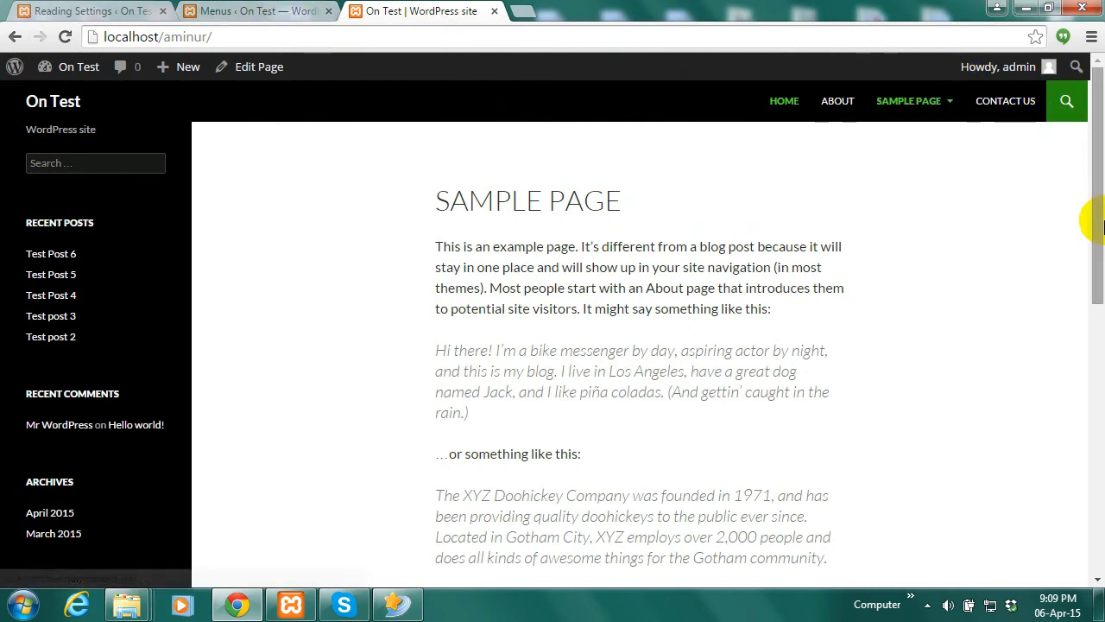
click(285, 10)
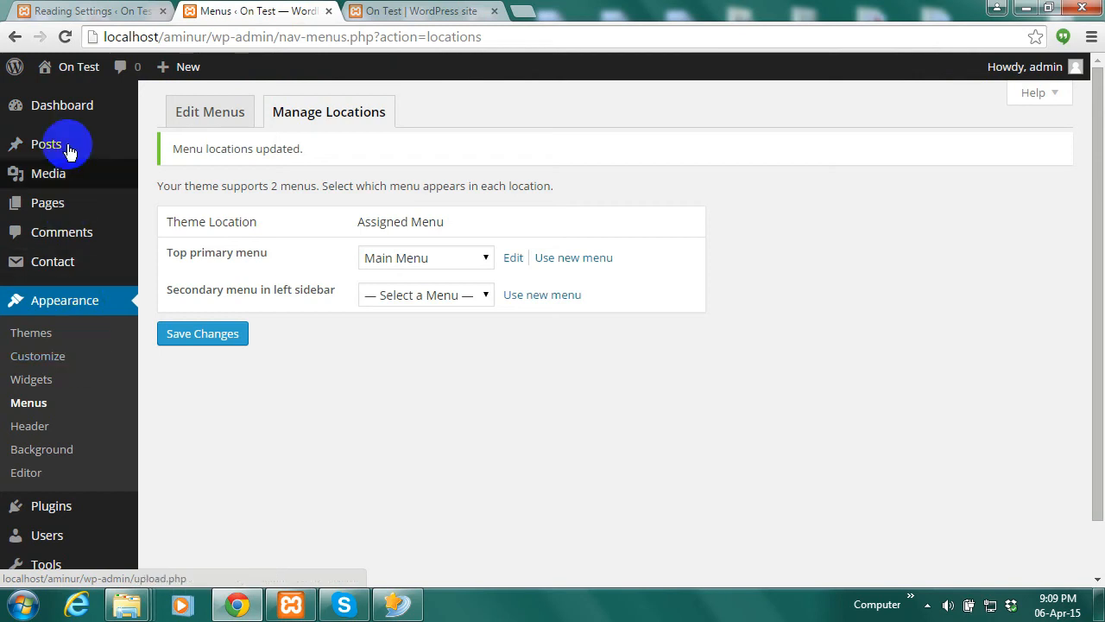
Create a new page titled 'Blog' and publish it
mouse_move(180, 67)
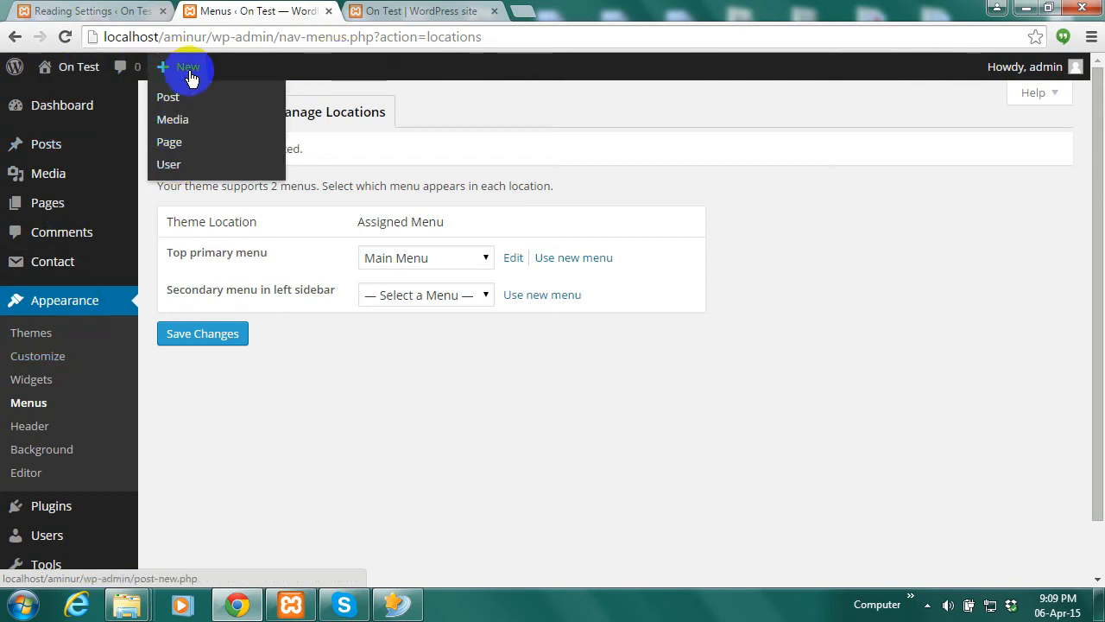
mouse_move(60, 205)
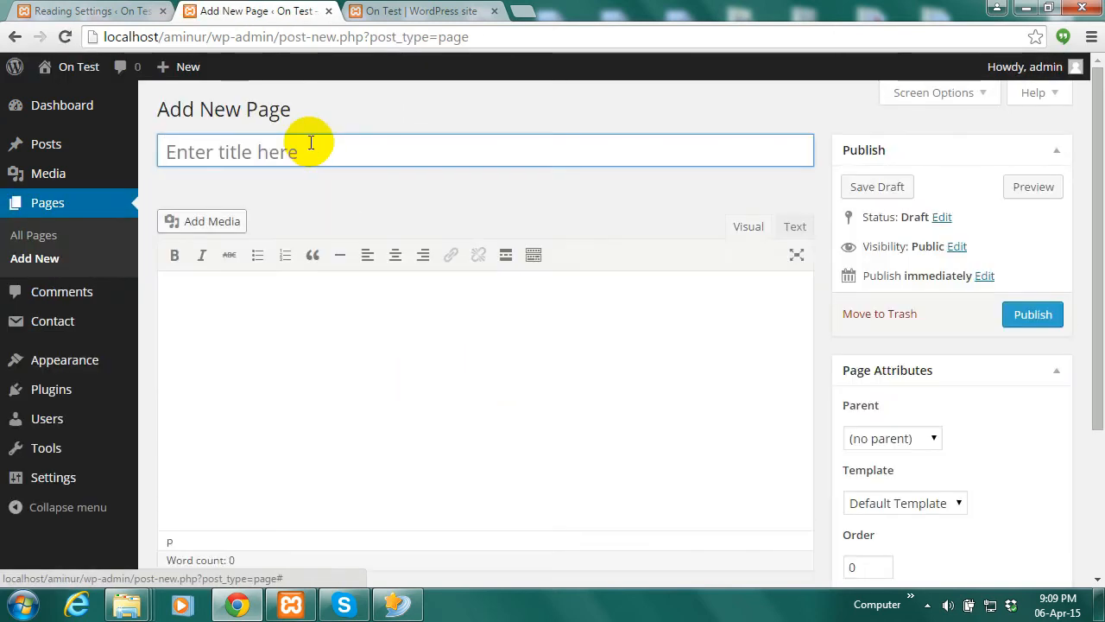
click(310, 143)
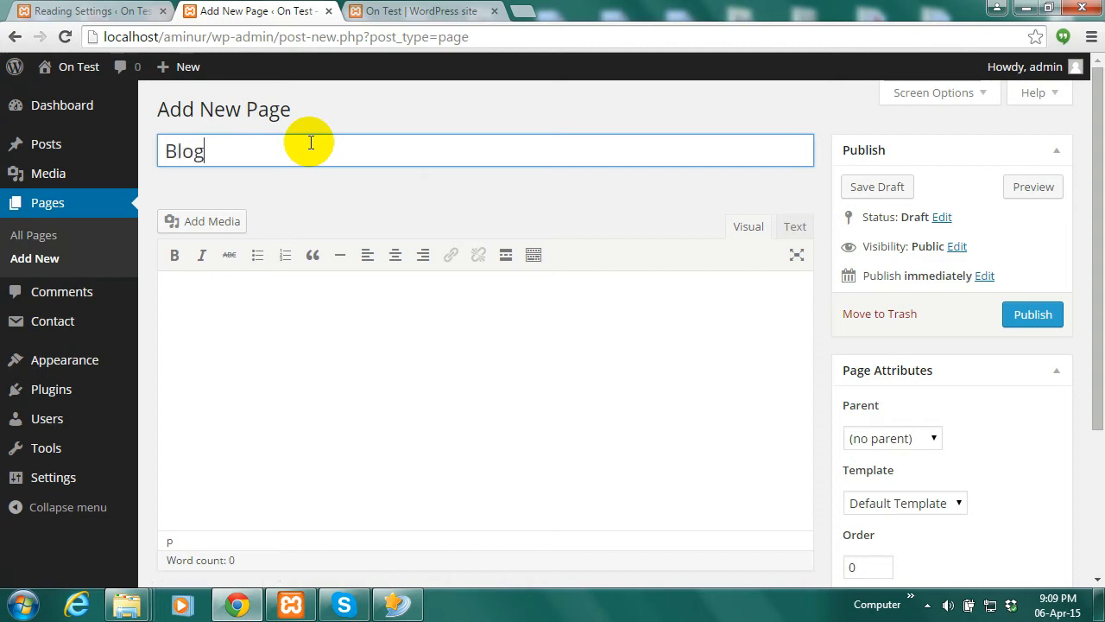
click(1017, 316)
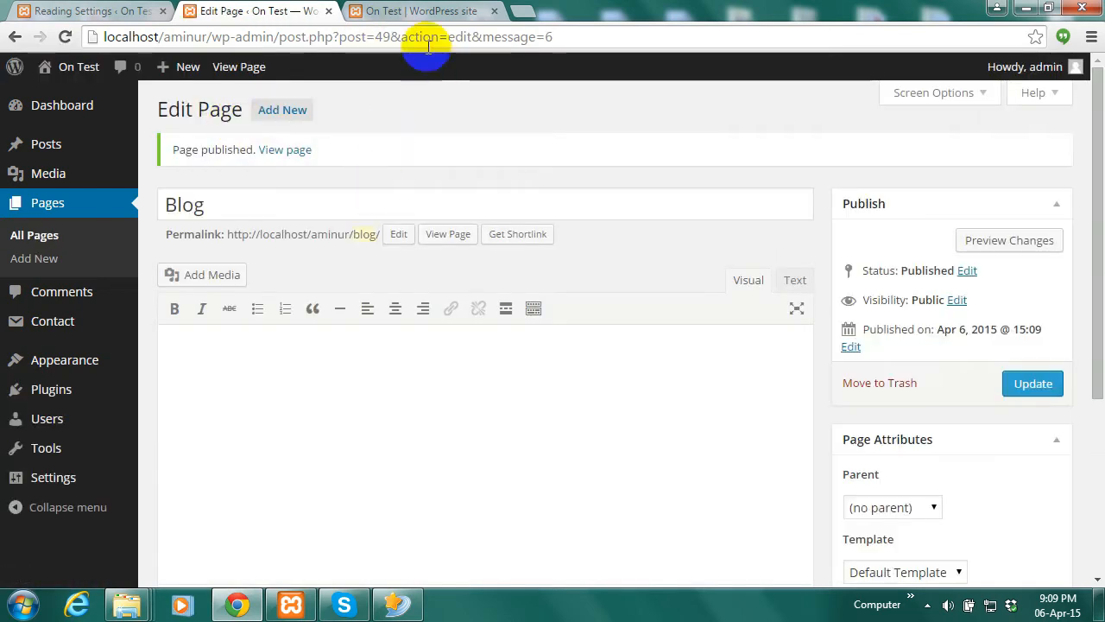
Reload the live site to see it still shows Sample Page, then go back to the Menus screen
mouse_move(78, 363)
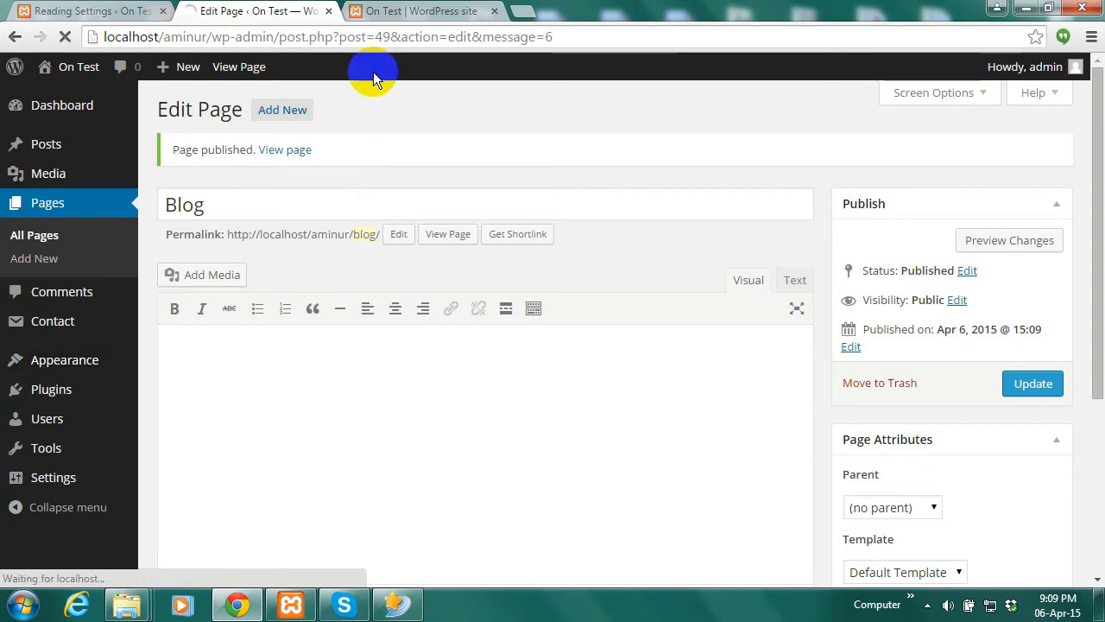
click(376, 11)
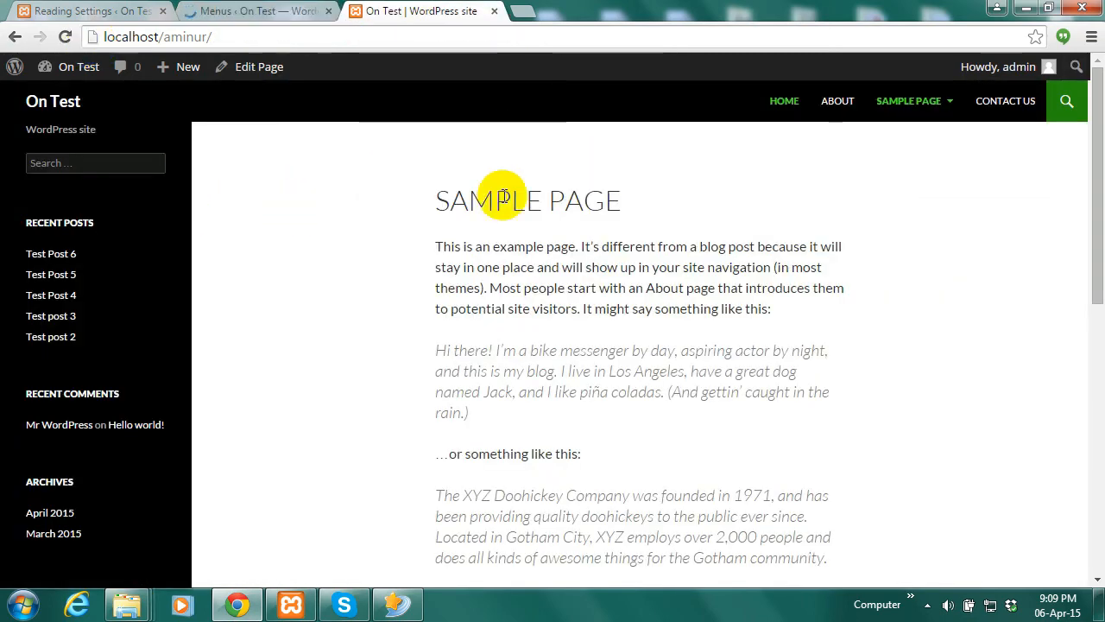
click(65, 36)
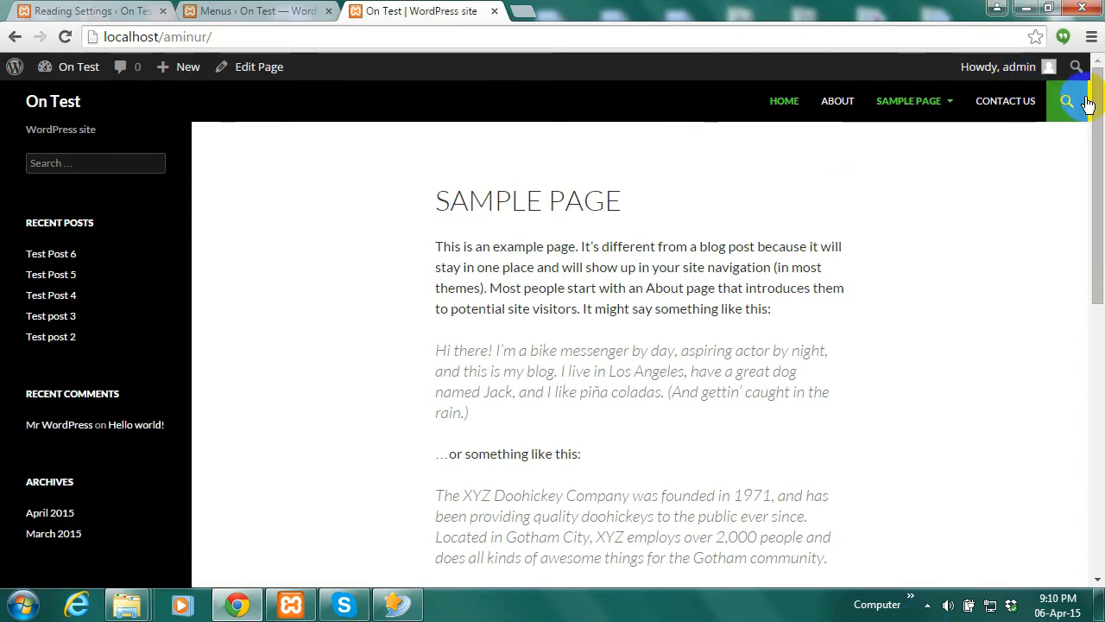
mouse_move(926, 121)
click(192, 11)
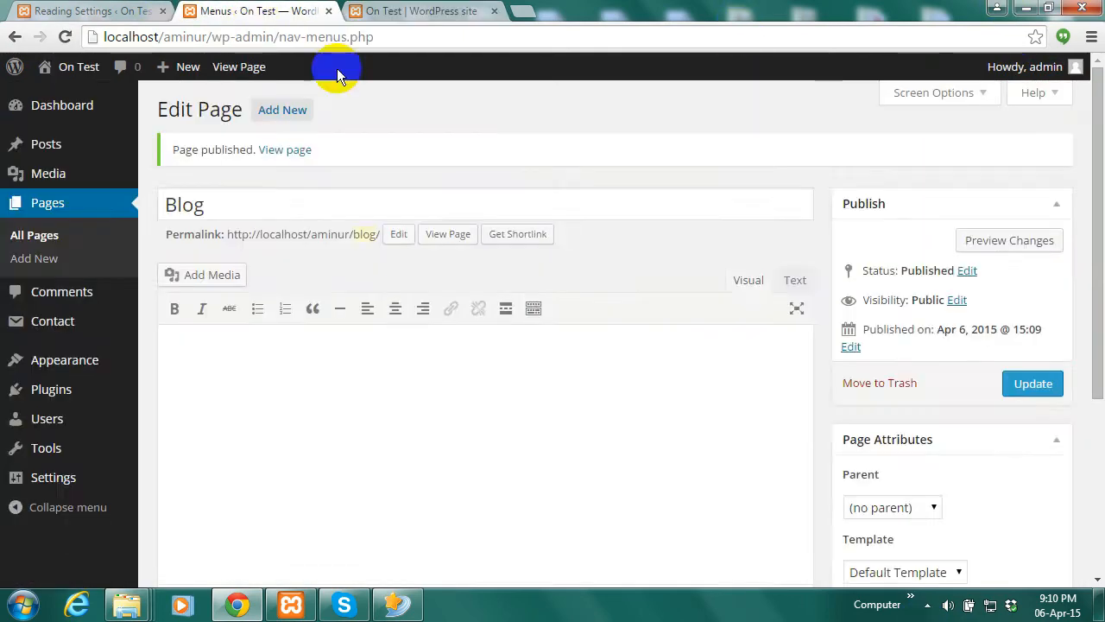
Add the Blog page to Main Menu, place it above Contact Us, and save the menu
click(29, 408)
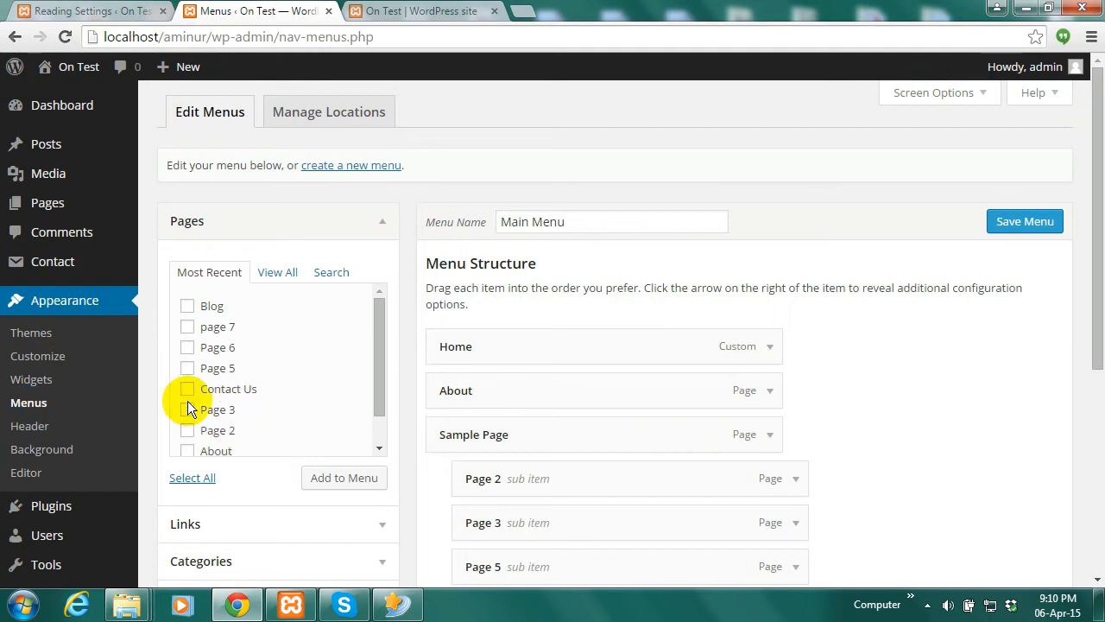
click(188, 306)
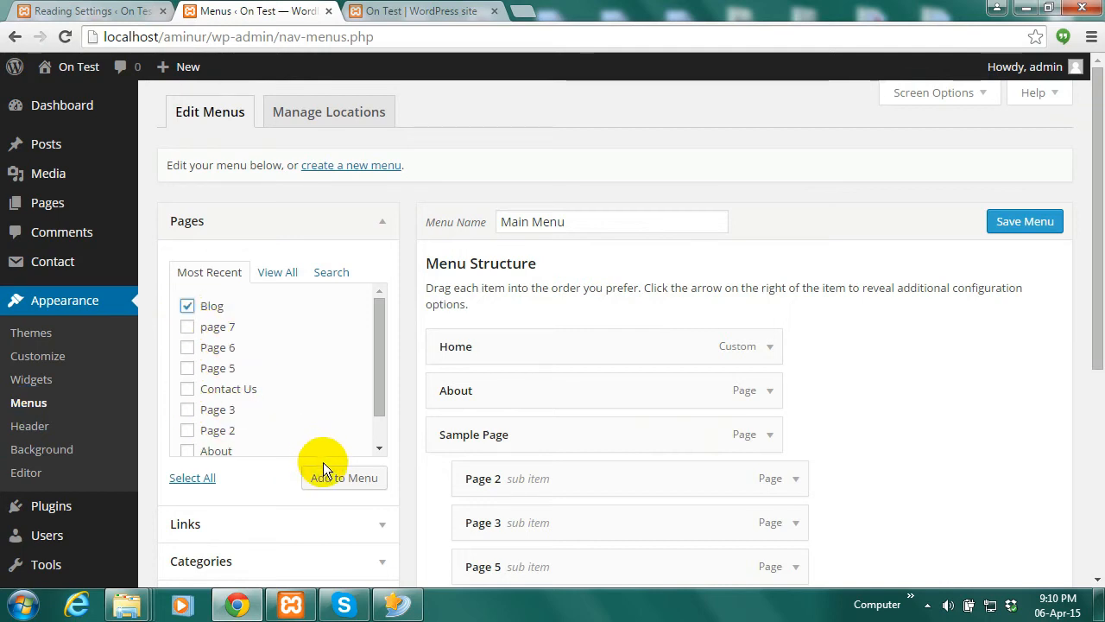
click(337, 474)
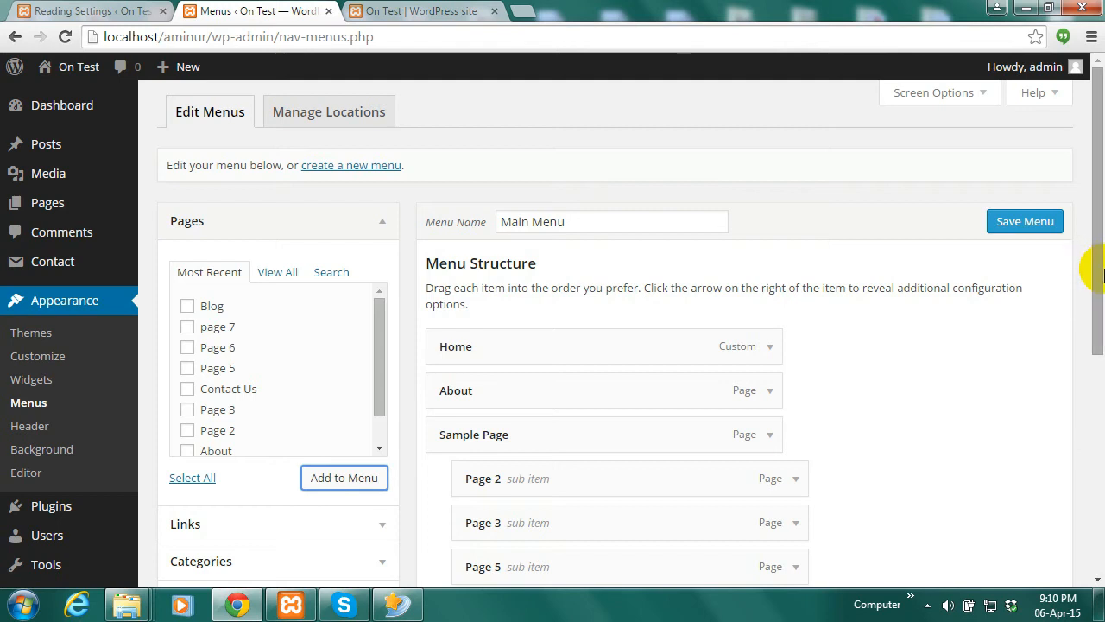
drag(1090, 271, 1098, 436)
scroll(499, 562, up, 1)
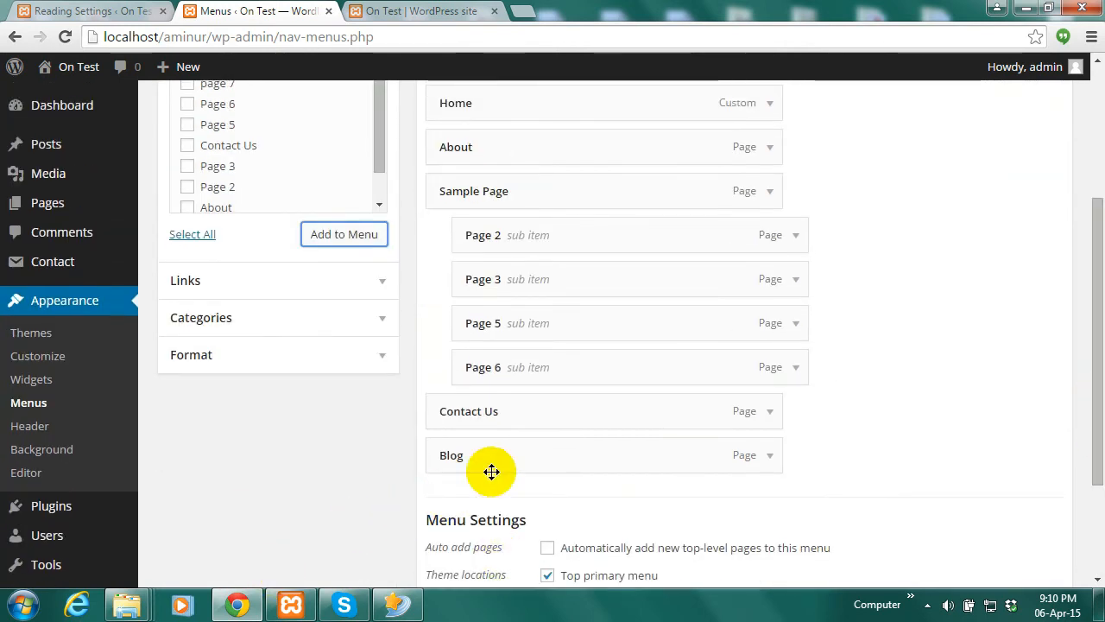
drag(491, 470, 487, 436)
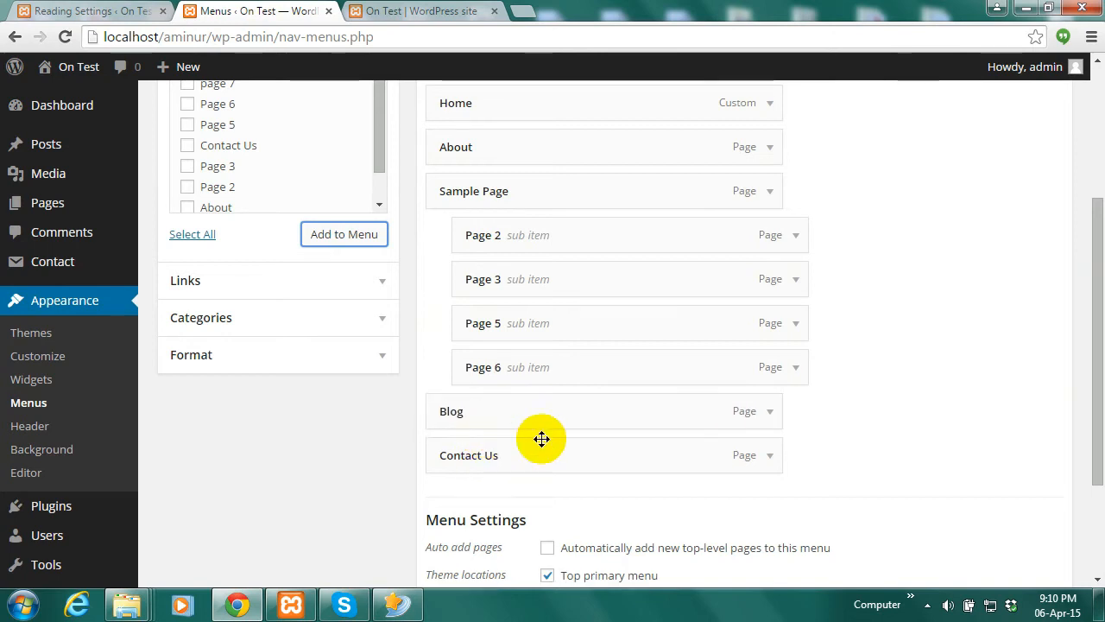
drag(1093, 459, 1094, 522)
click(1025, 544)
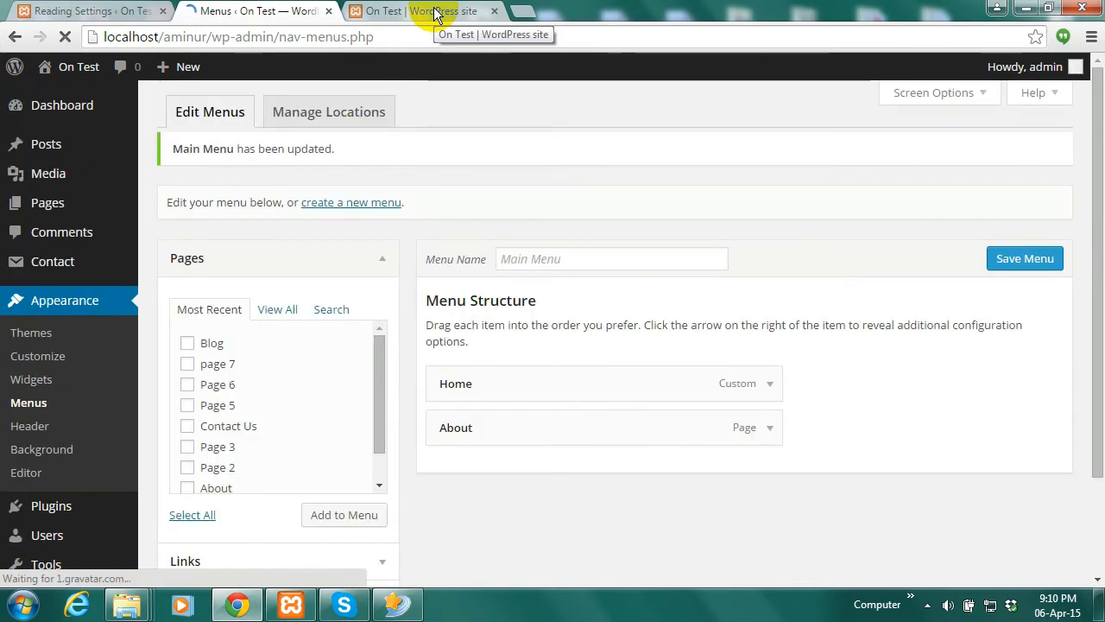
Open the empty Blog page from the live site's navigation, then return to Reading Settings
click(434, 12)
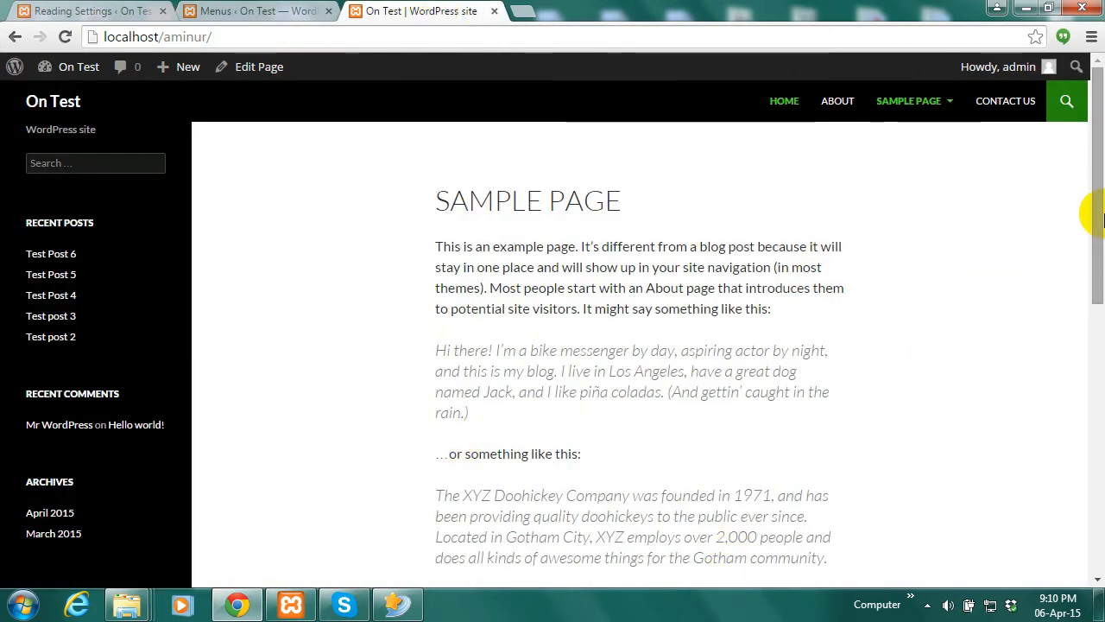
mouse_move(1090, 210)
mouse_down()
mouse_move(1080, 341)
mouse_move(1086, 198)
mouse_up()
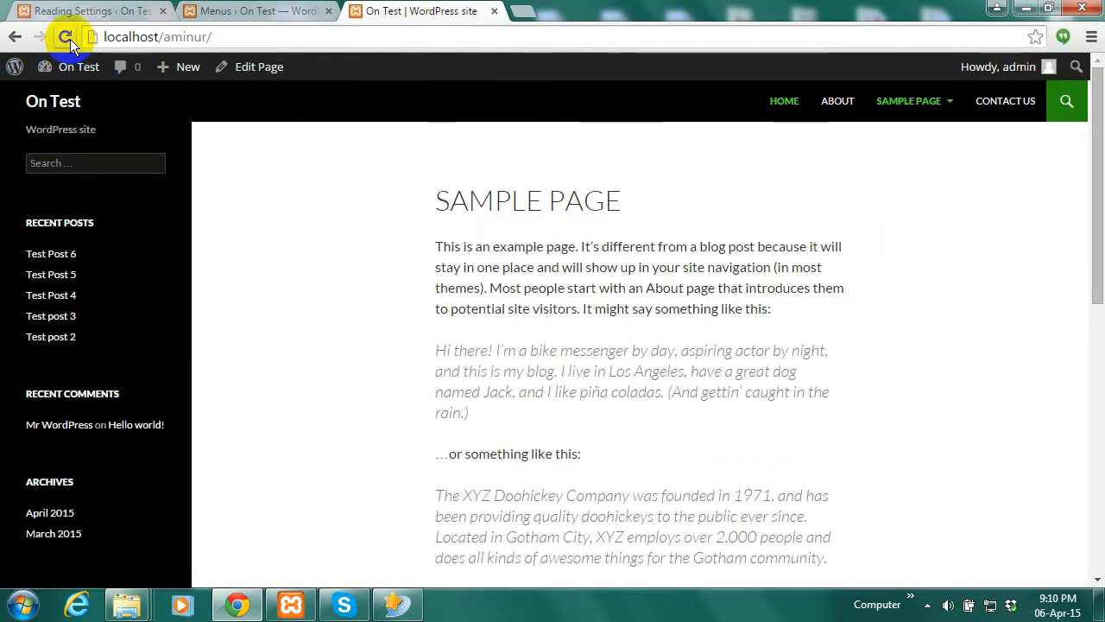
click(962, 104)
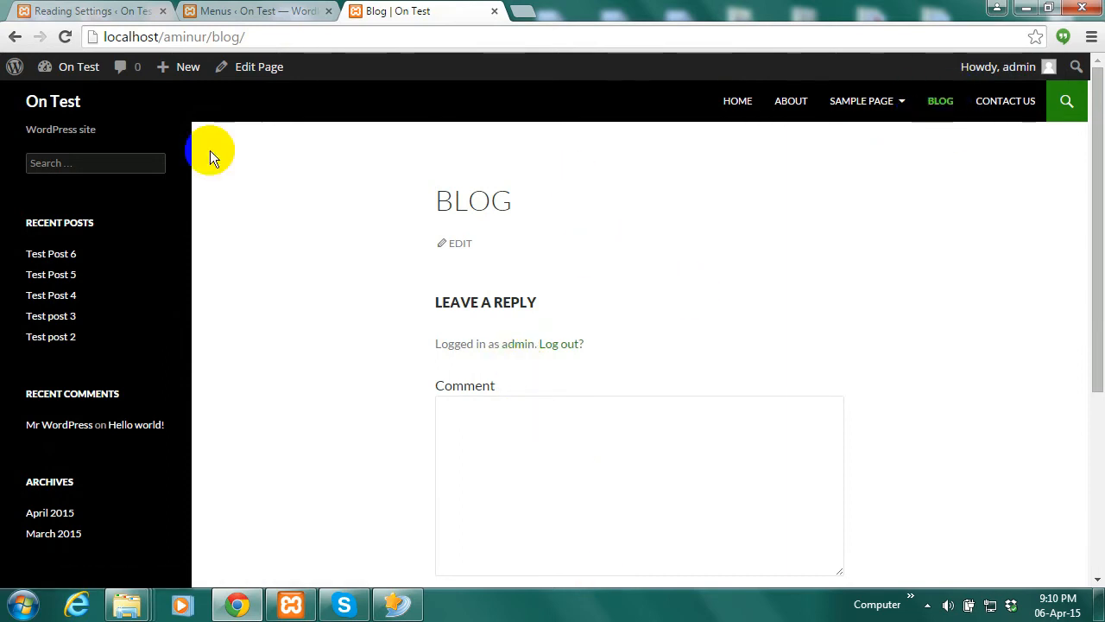
click(92, 11)
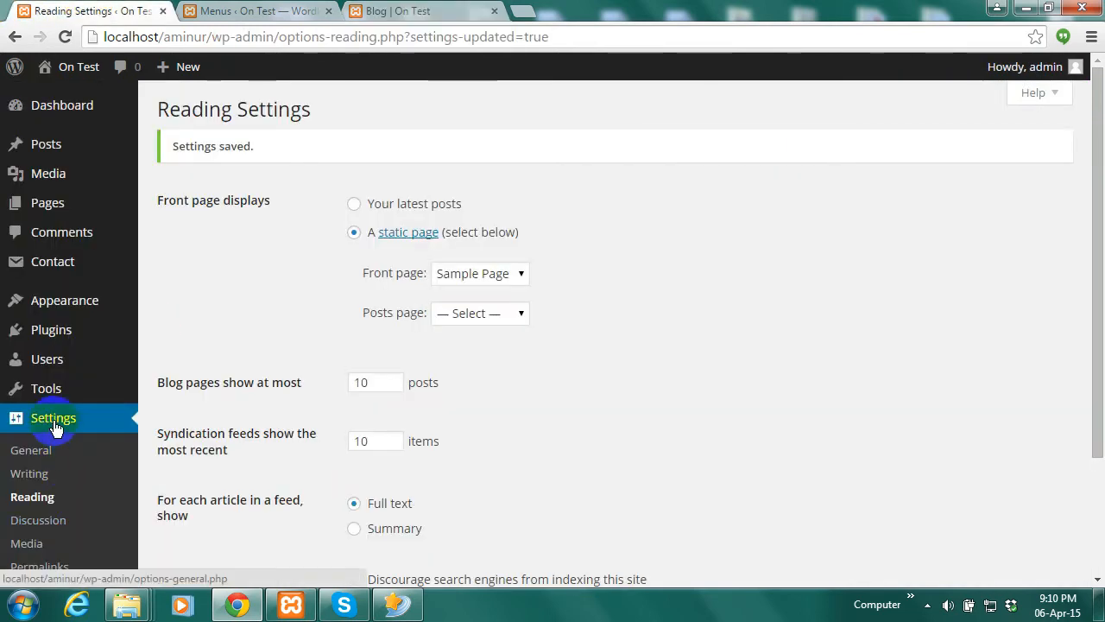
Choose Blog as the posts page in Reading Settings and save
click(49, 501)
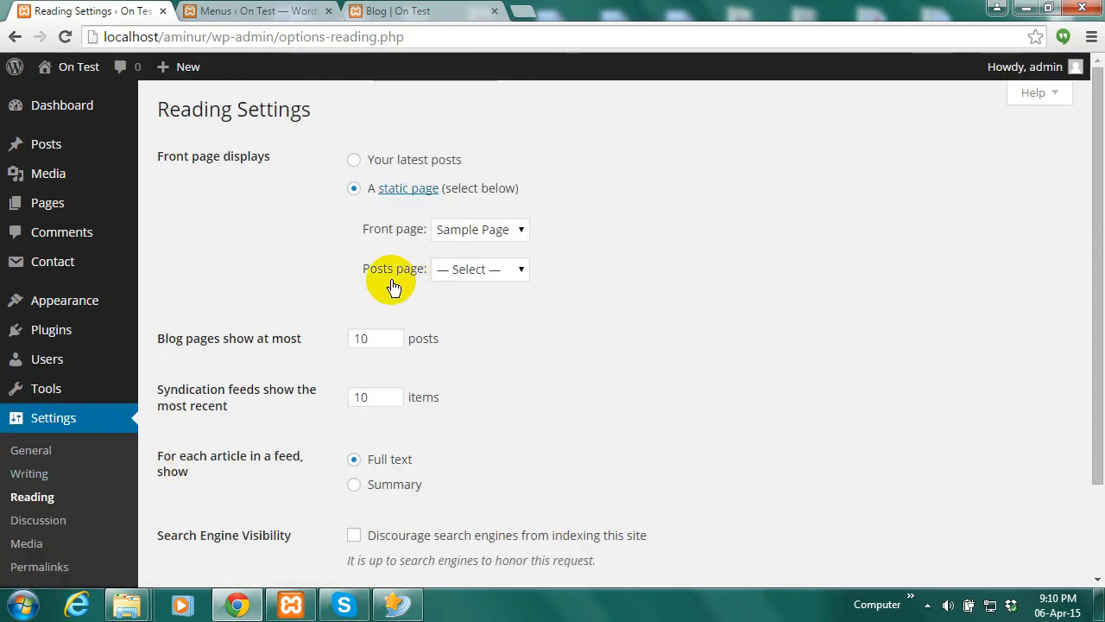
click(518, 272)
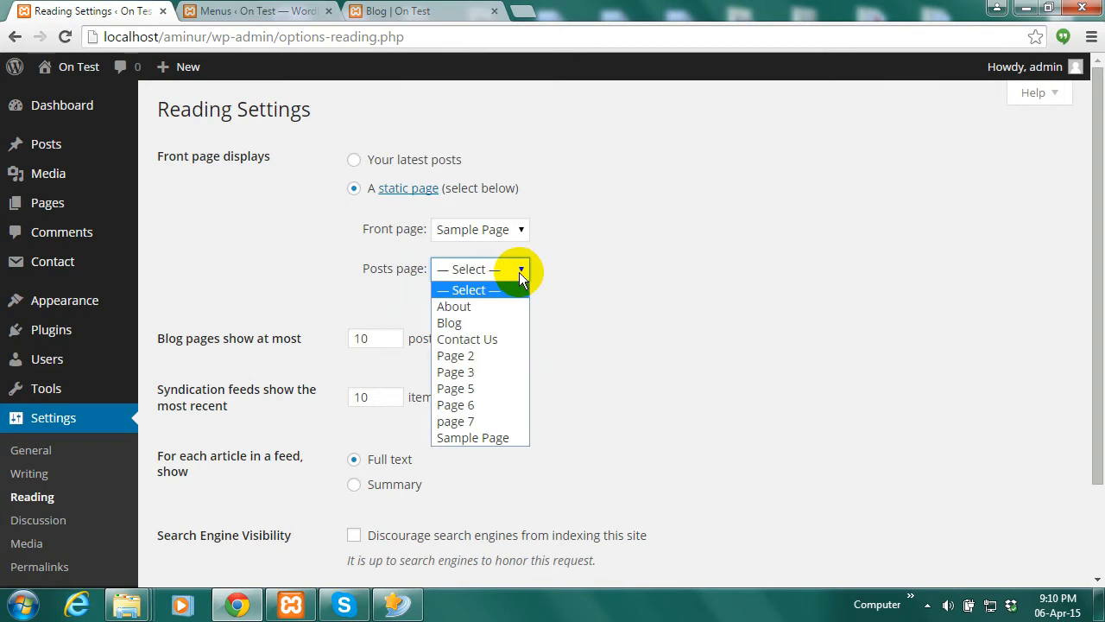
click(451, 325)
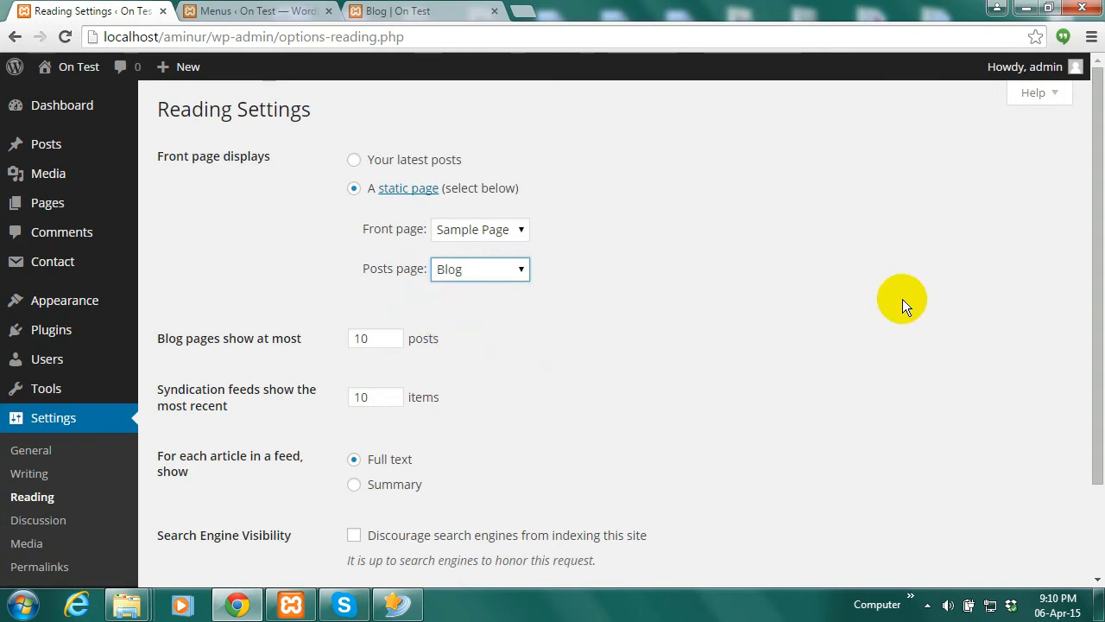
drag(1101, 164, 1088, 388)
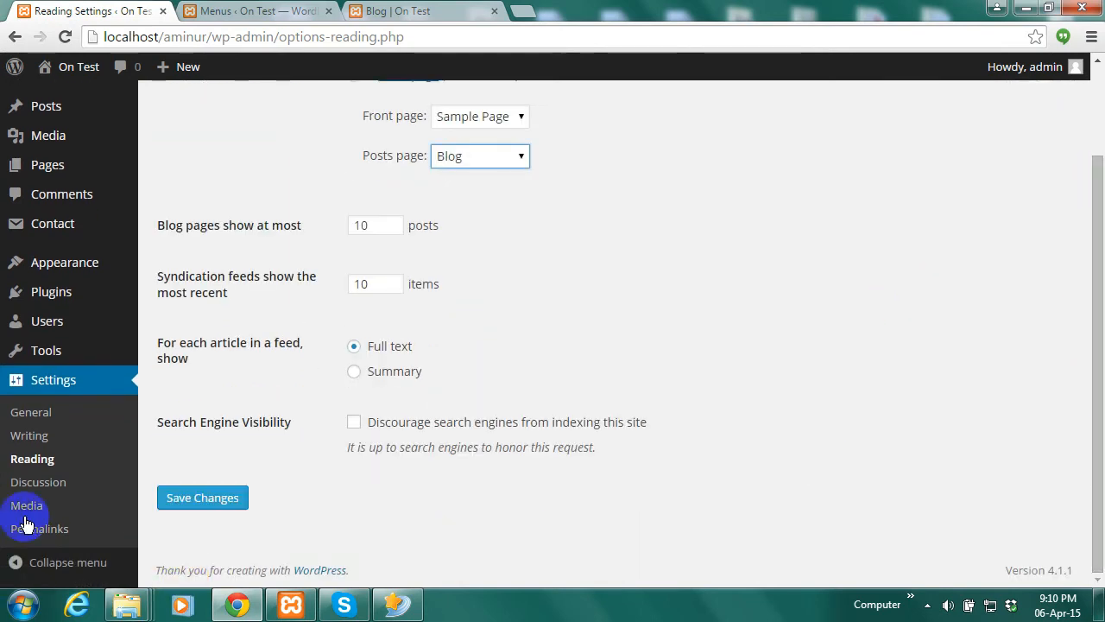
click(177, 499)
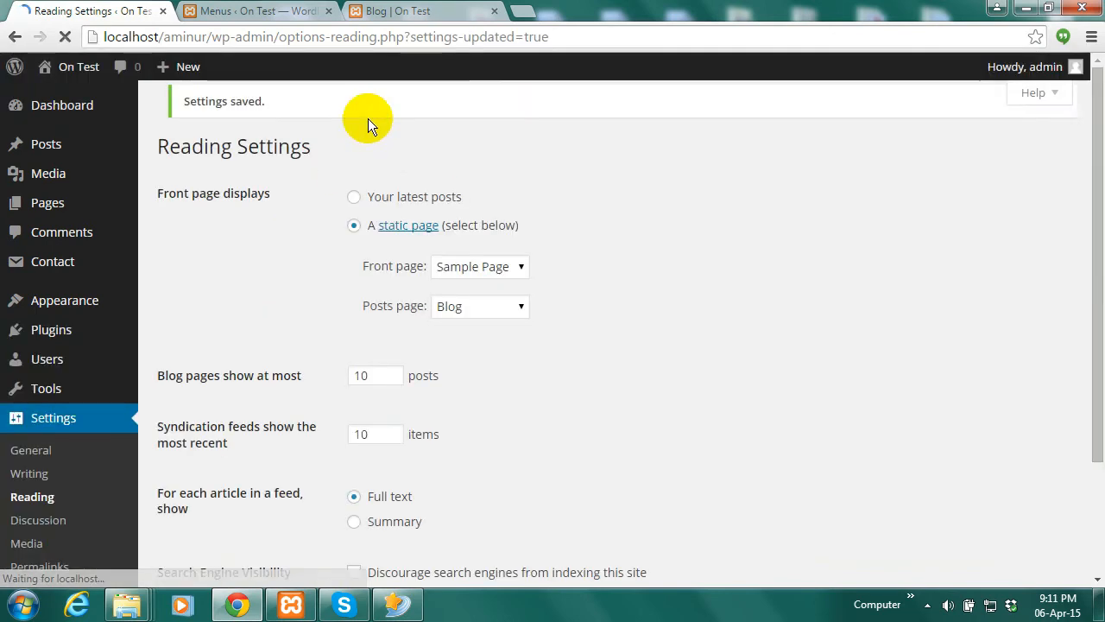
Reload the live Blog page to confirm it lists posts starting with Test Post 6
click(397, 11)
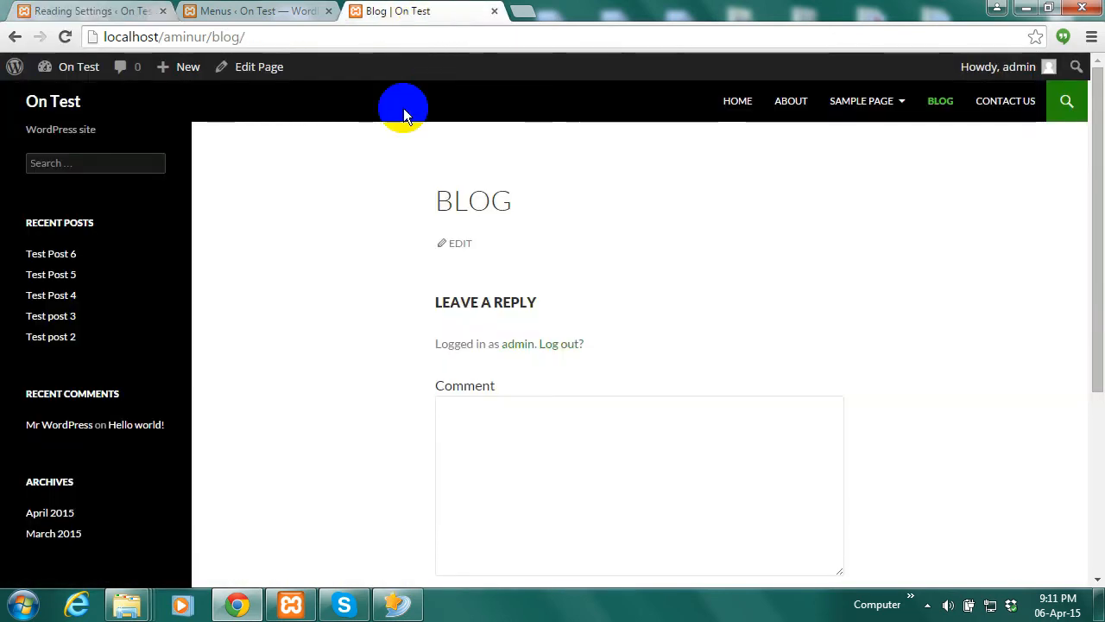
click(64, 37)
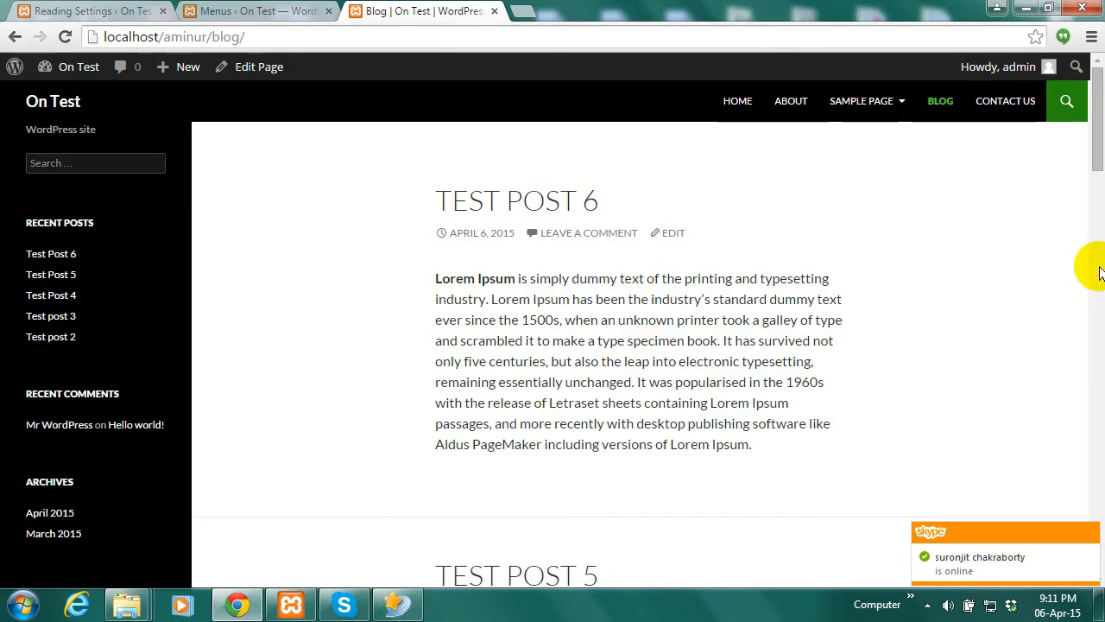
scroll(1101, 300, down, 3)
drag(1101, 301, 1096, 134)
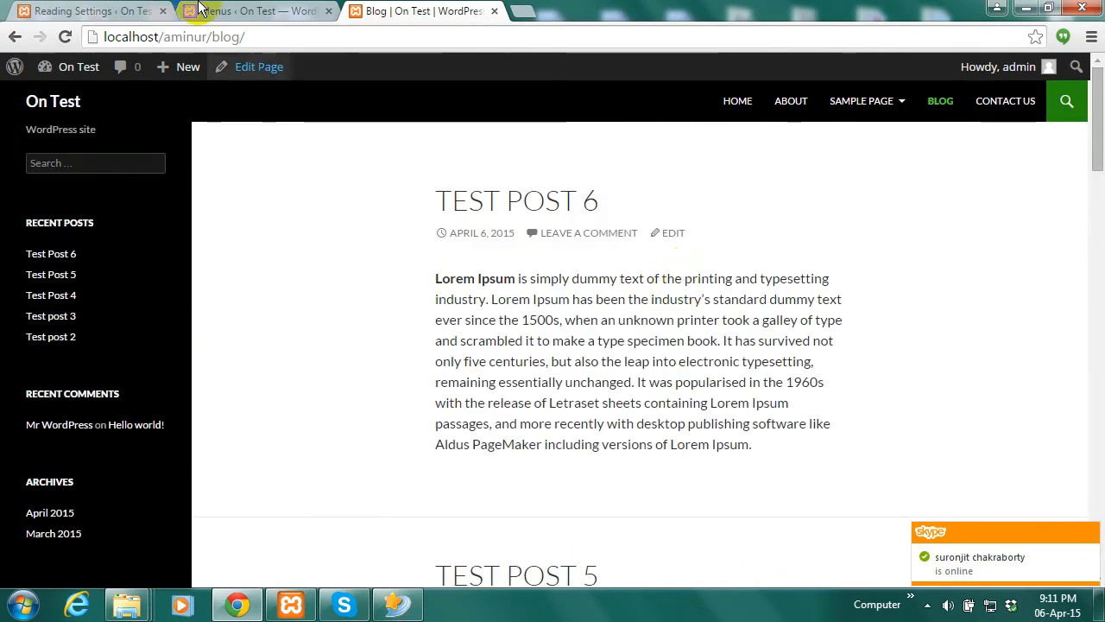
click(93, 11)
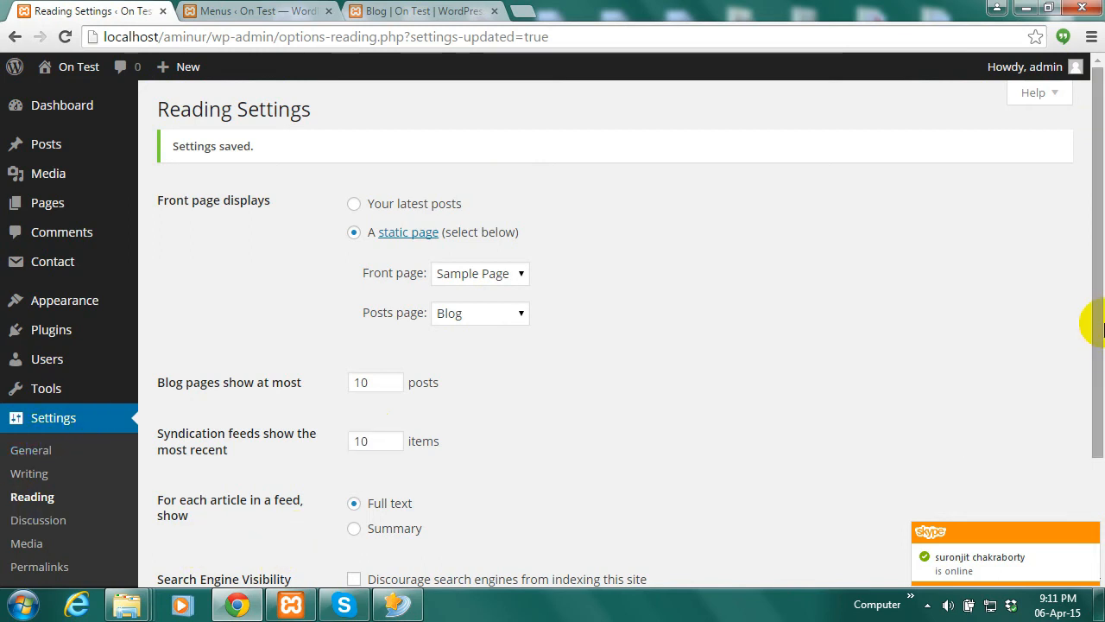
Scroll through the Discussion and Media settings, then head for Appearance > Customize
drag(1101, 318, 1088, 372)
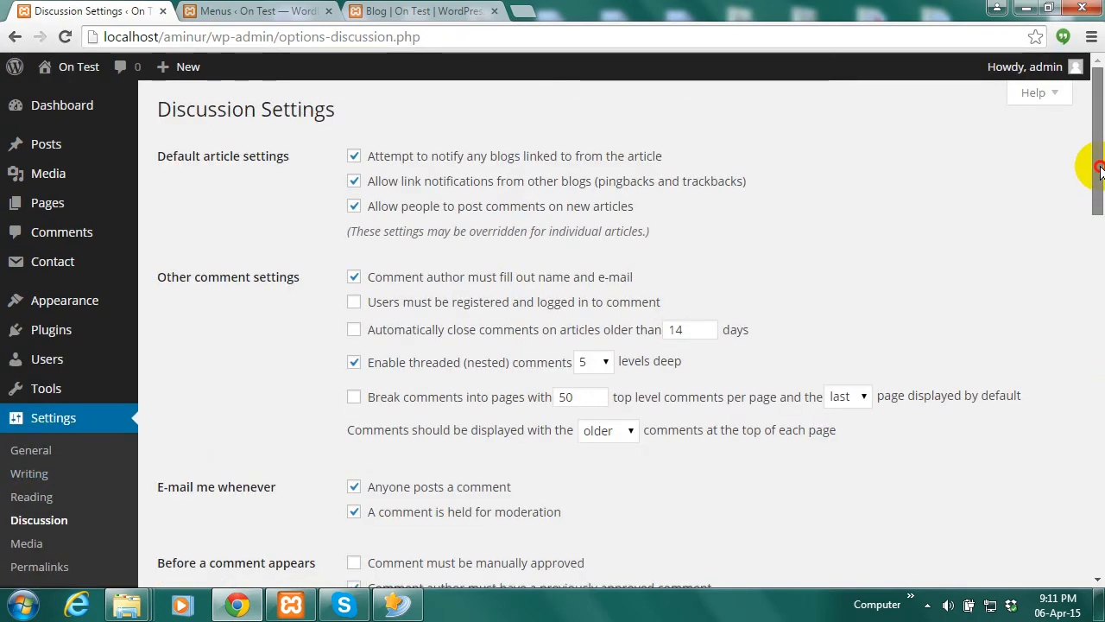
drag(1099, 170, 1093, 375)
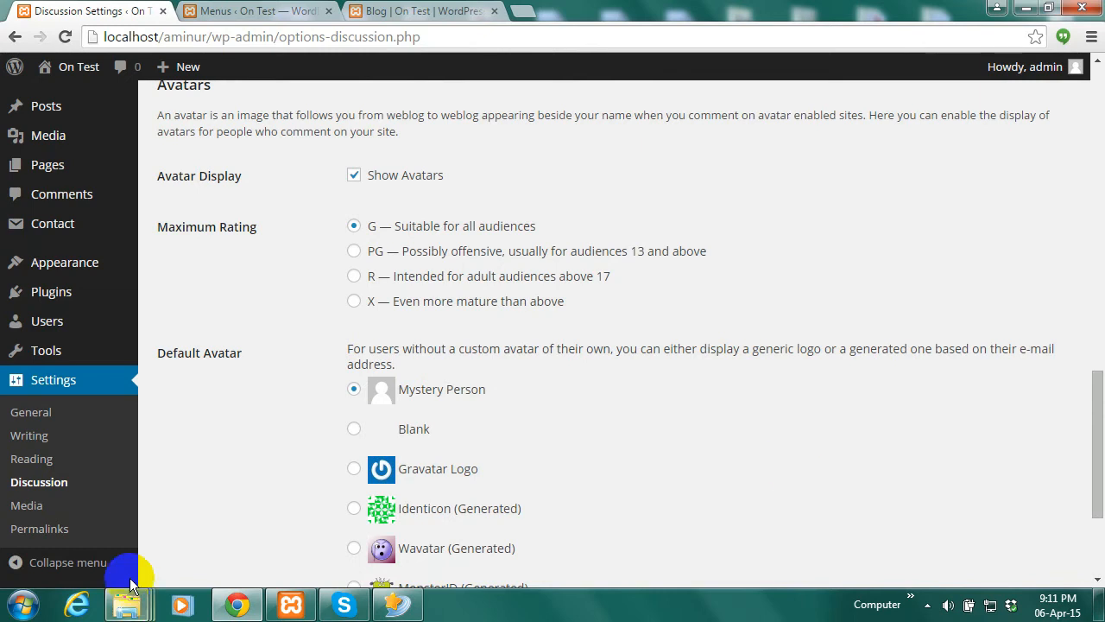
click(26, 507)
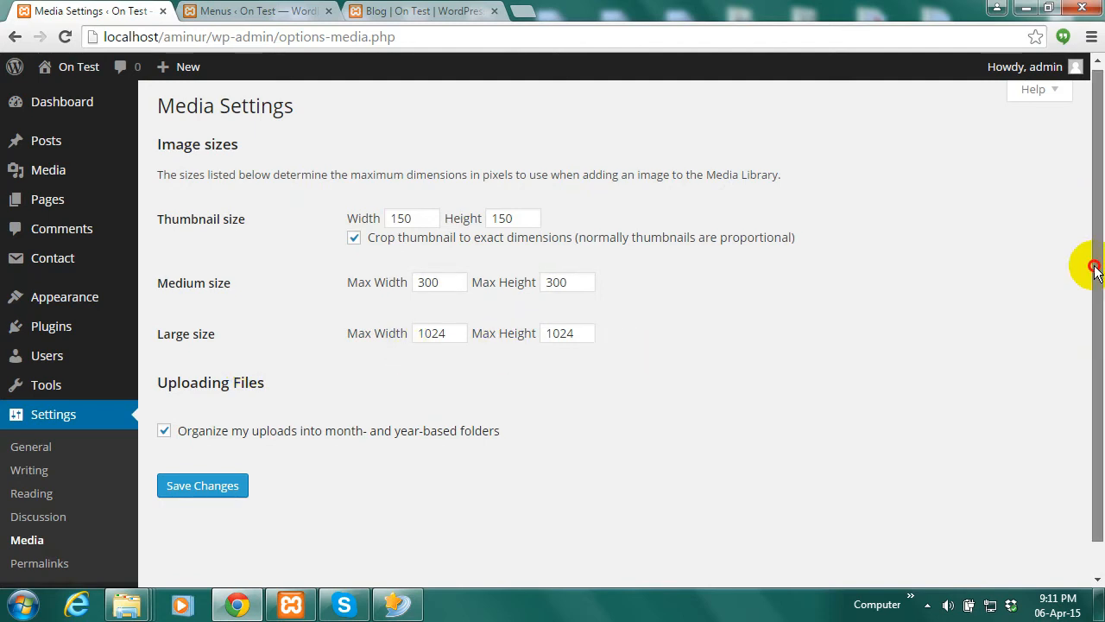
drag(1097, 266, 1098, 302)
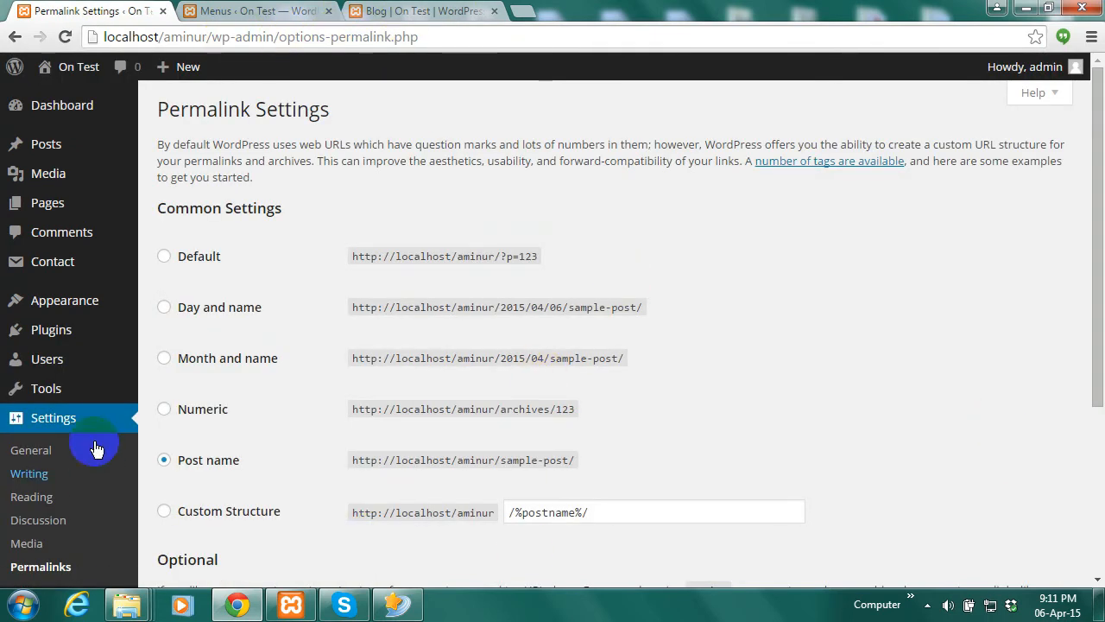
drag(1096, 393, 1085, 323)
mouse_move(47, 380)
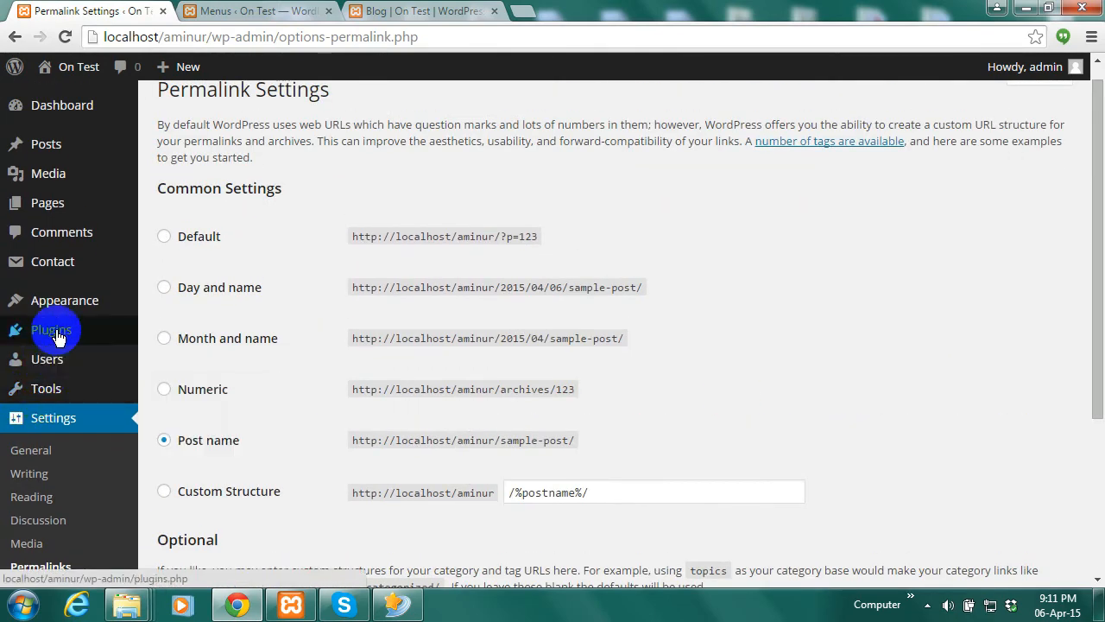
mouse_move(57, 339)
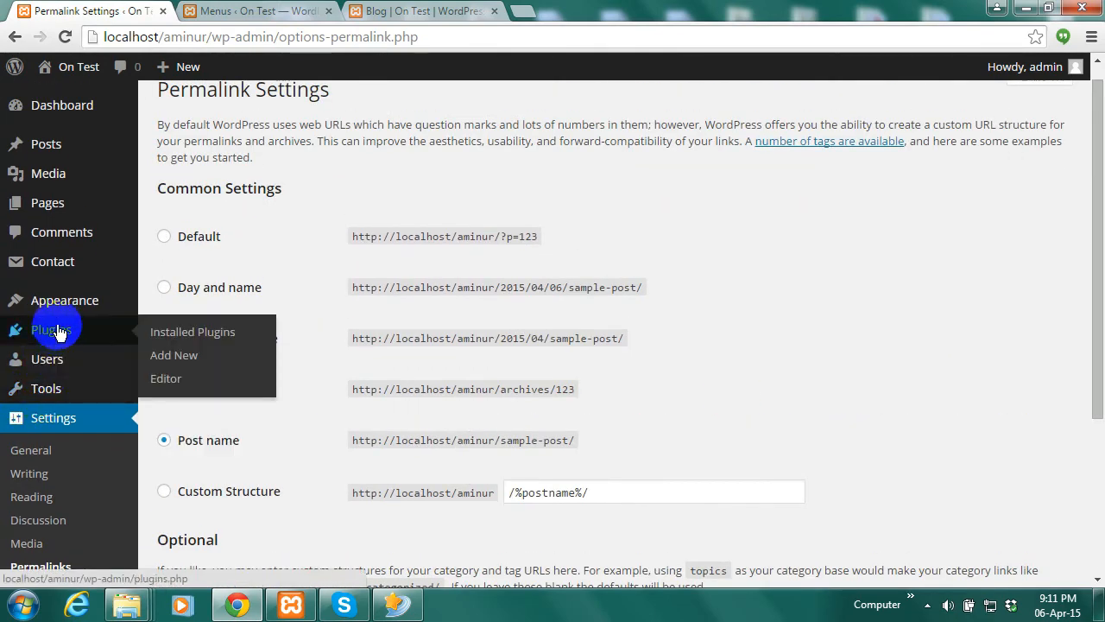
mouse_move(59, 309)
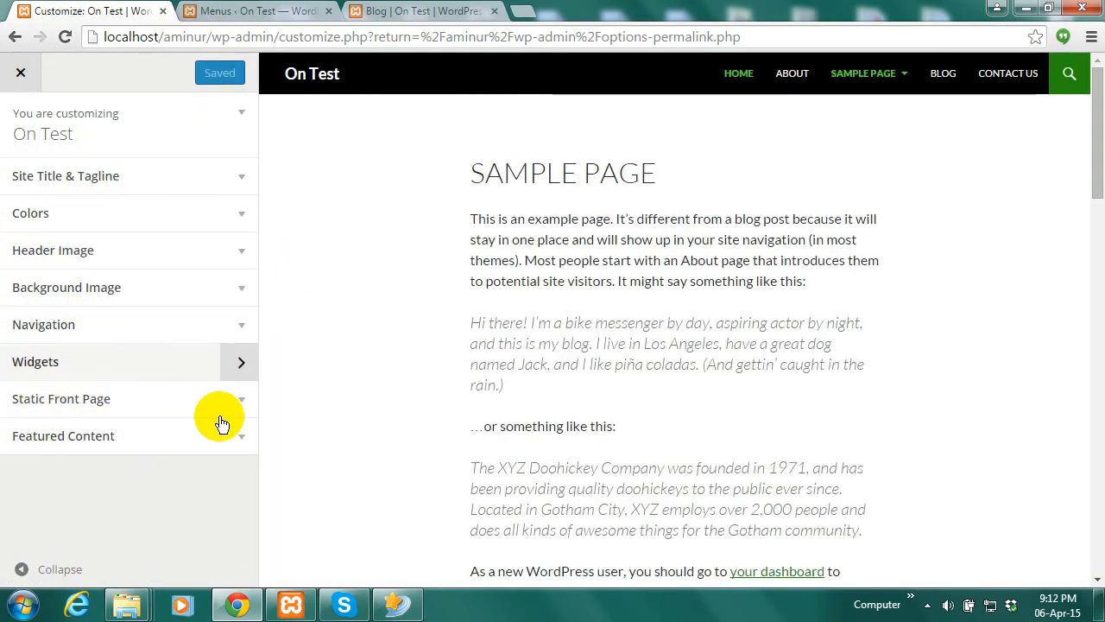
Set the lemon 'MAD!' photo image10, cropped to the recommended size, as the header image
click(21, 75)
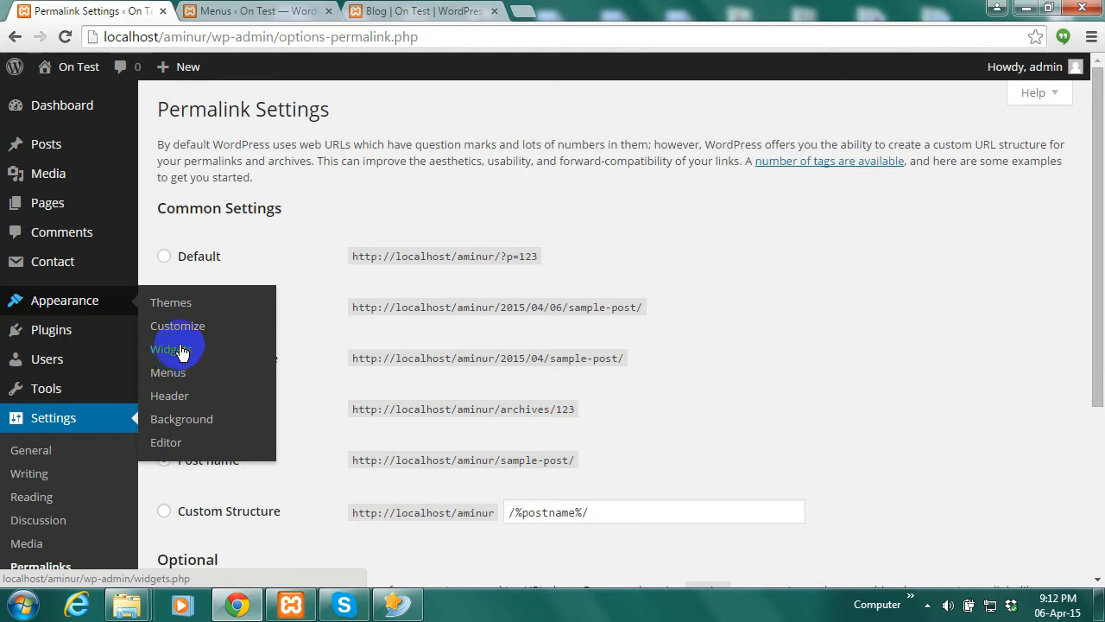
click(174, 402)
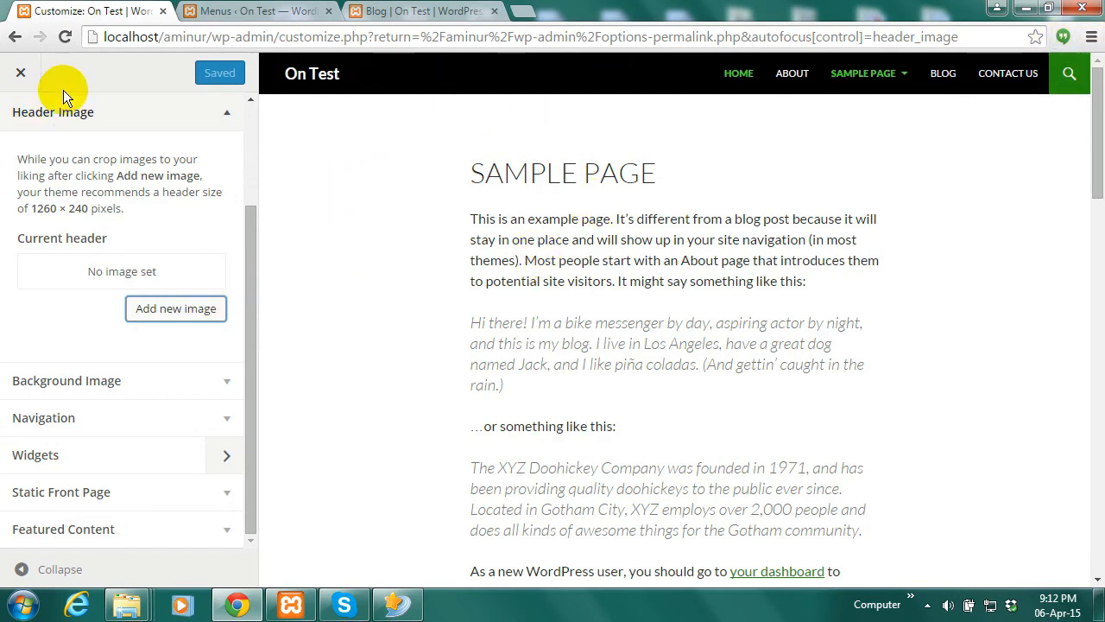
click(171, 313)
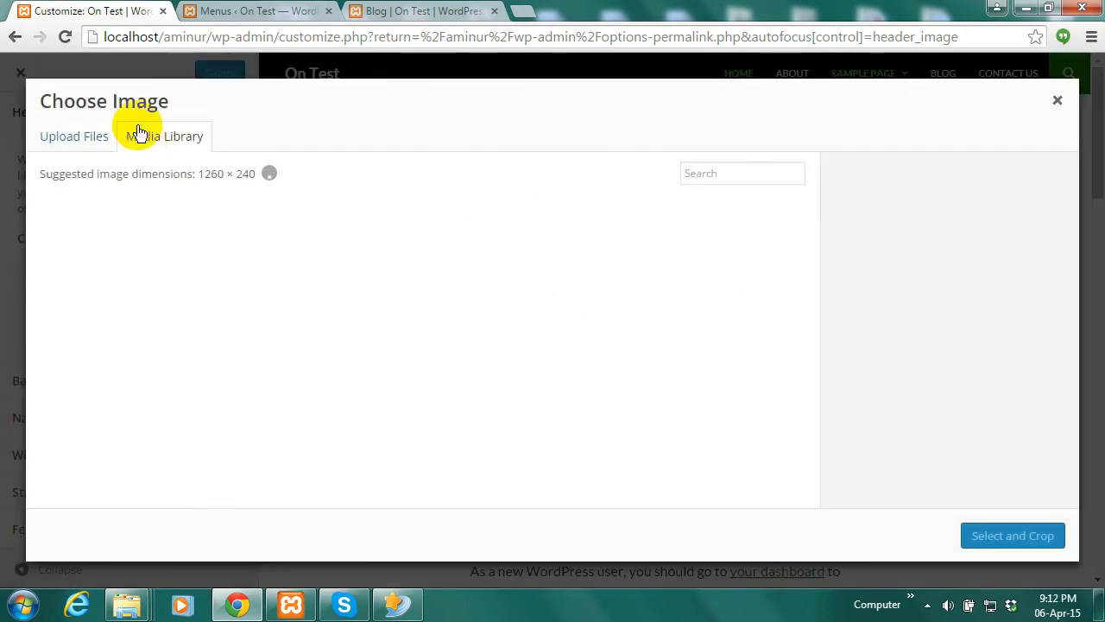
click(136, 255)
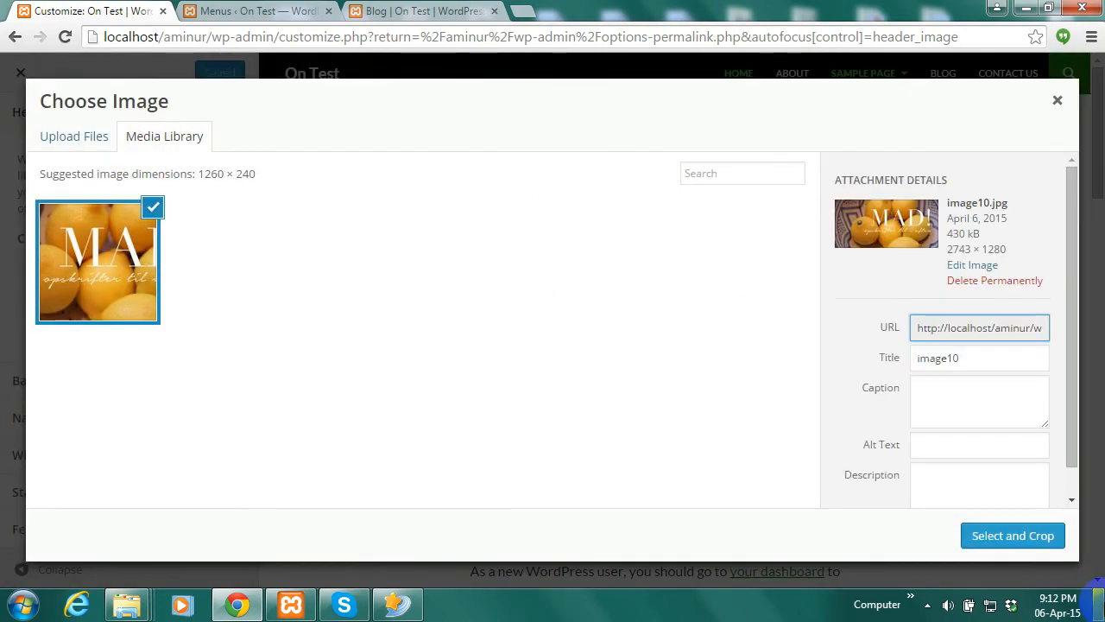
click(1022, 544)
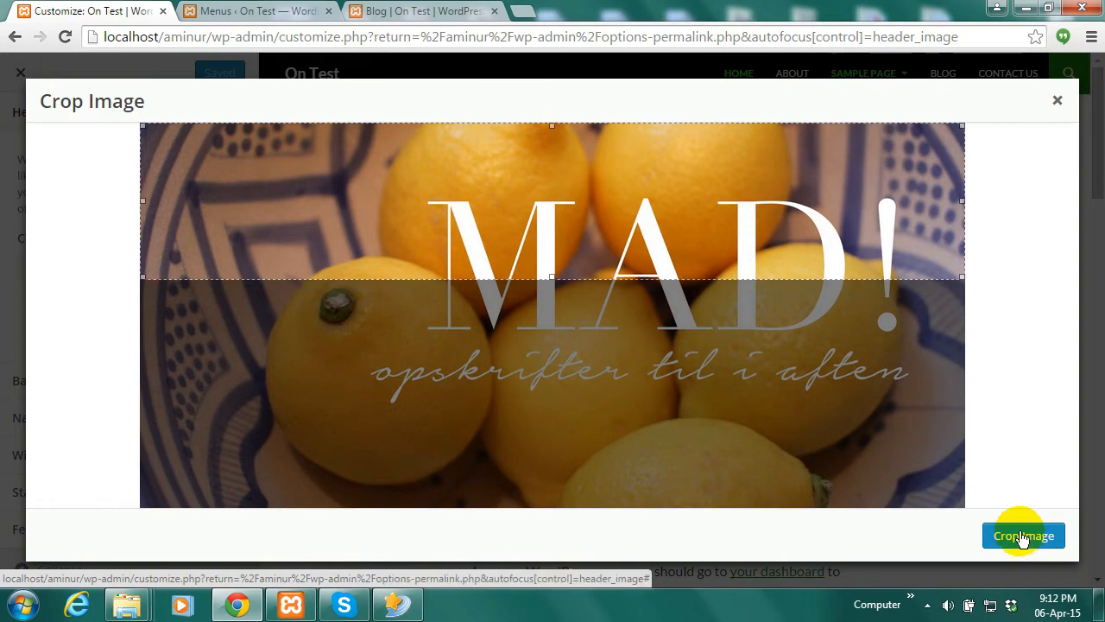
click(1019, 537)
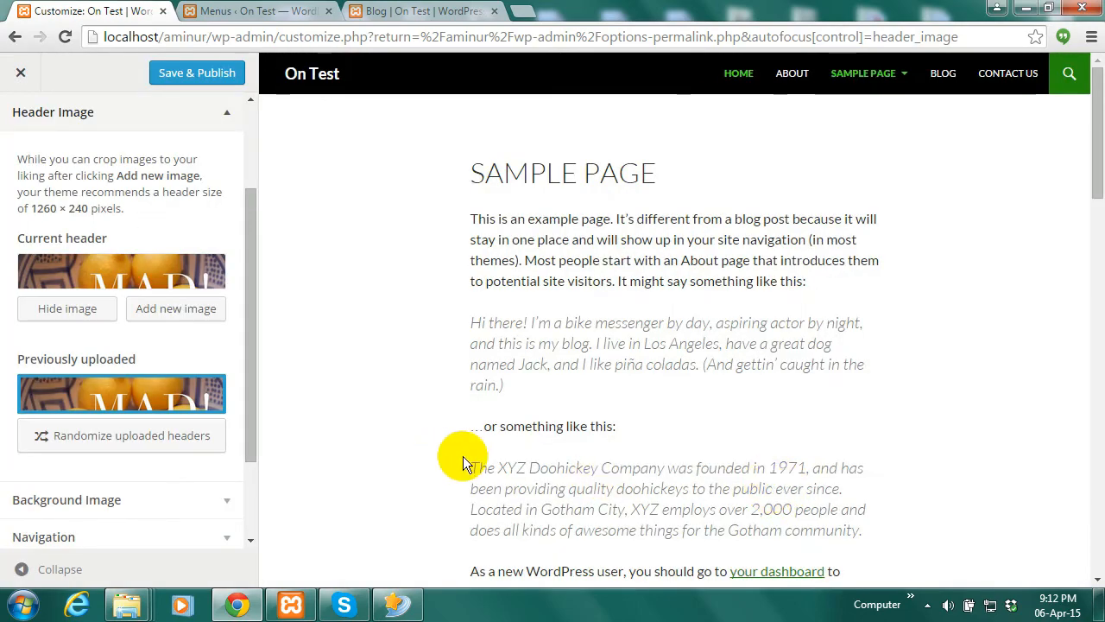
Publish the lemon header, confirm it on the reloaded Blog page, then close the Customizer
click(206, 76)
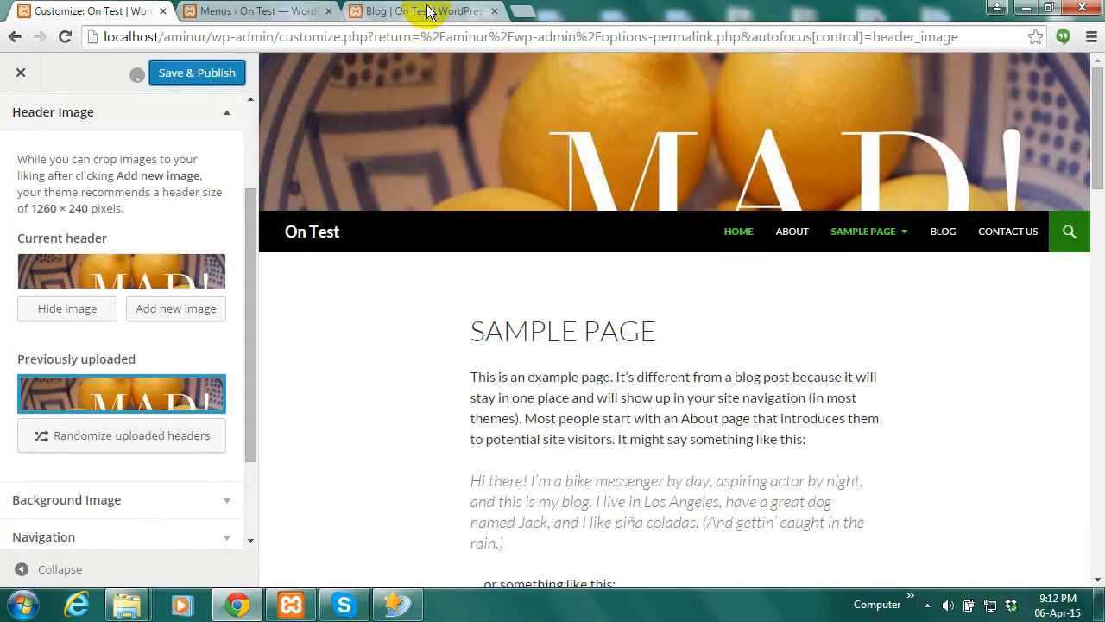
click(429, 11)
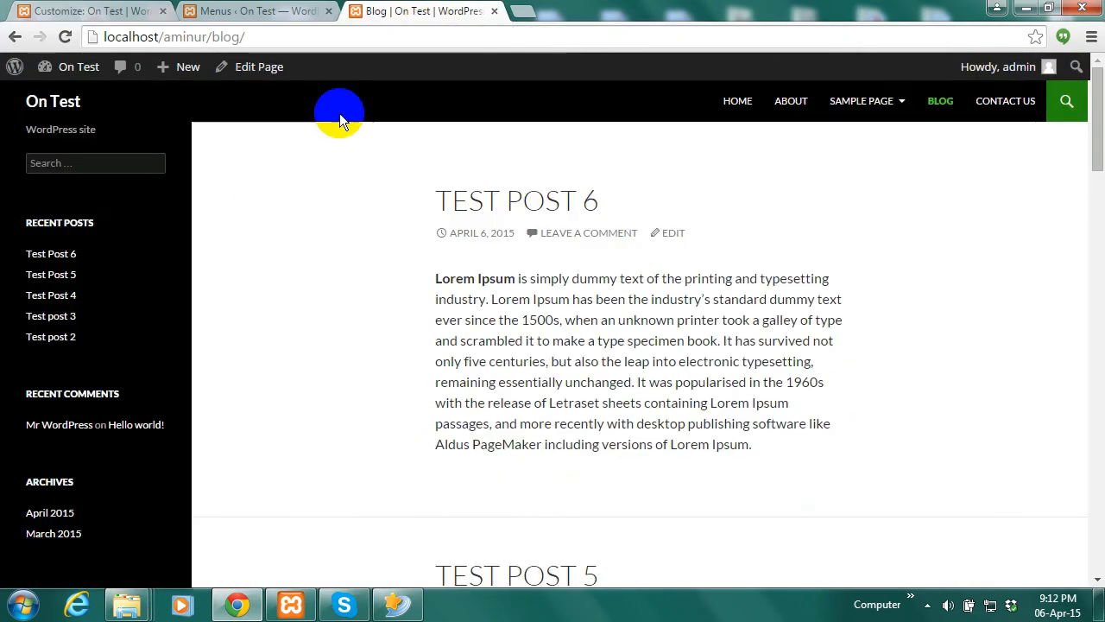
click(65, 36)
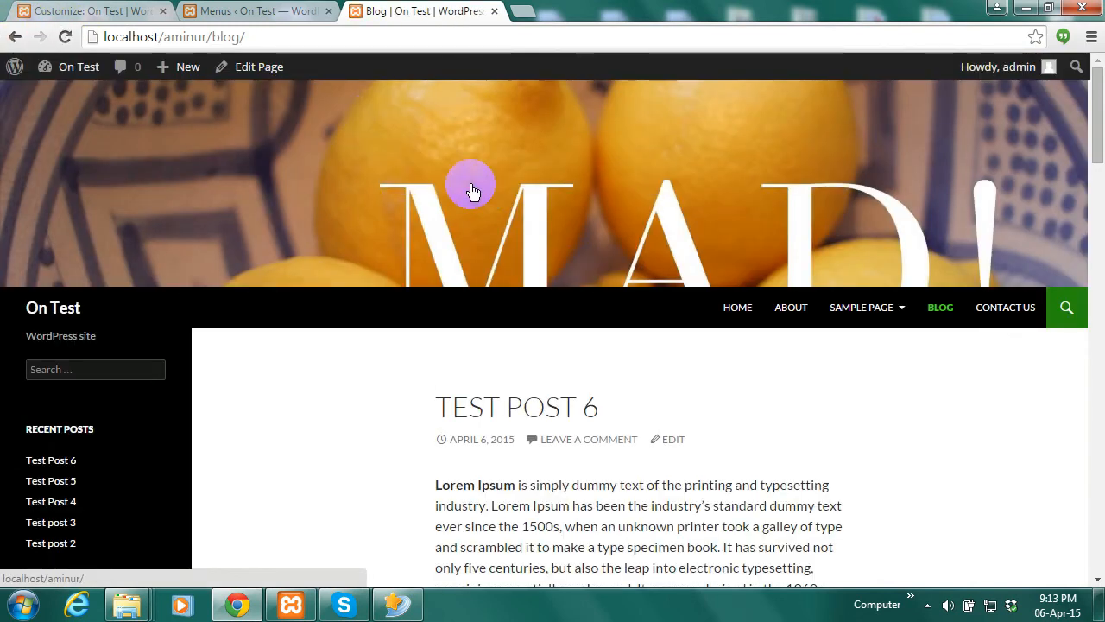
click(102, 8)
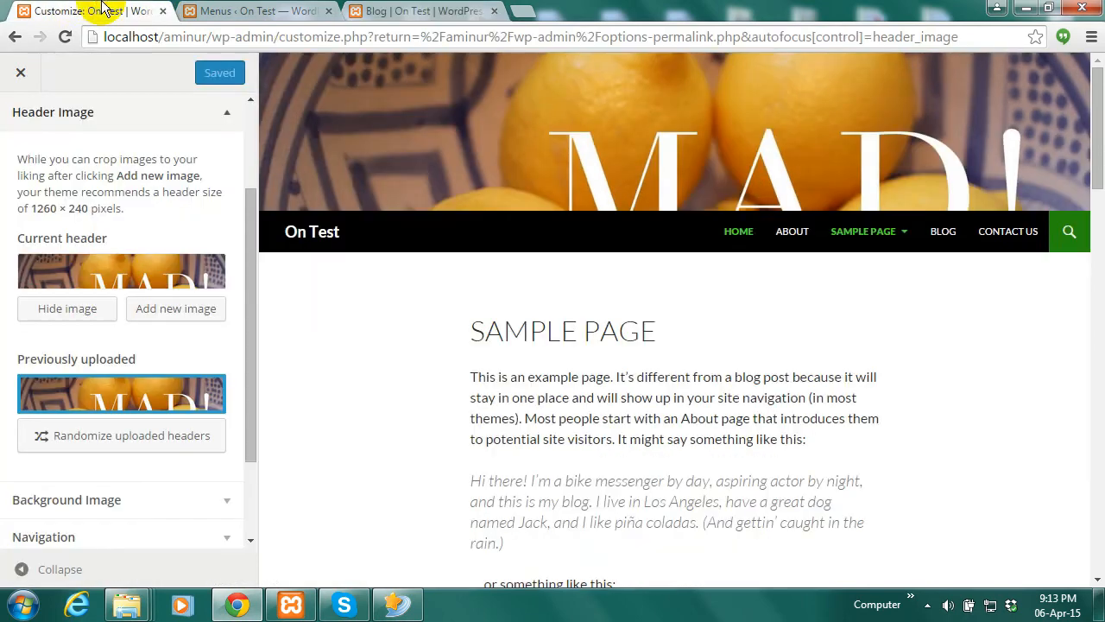
click(21, 73)
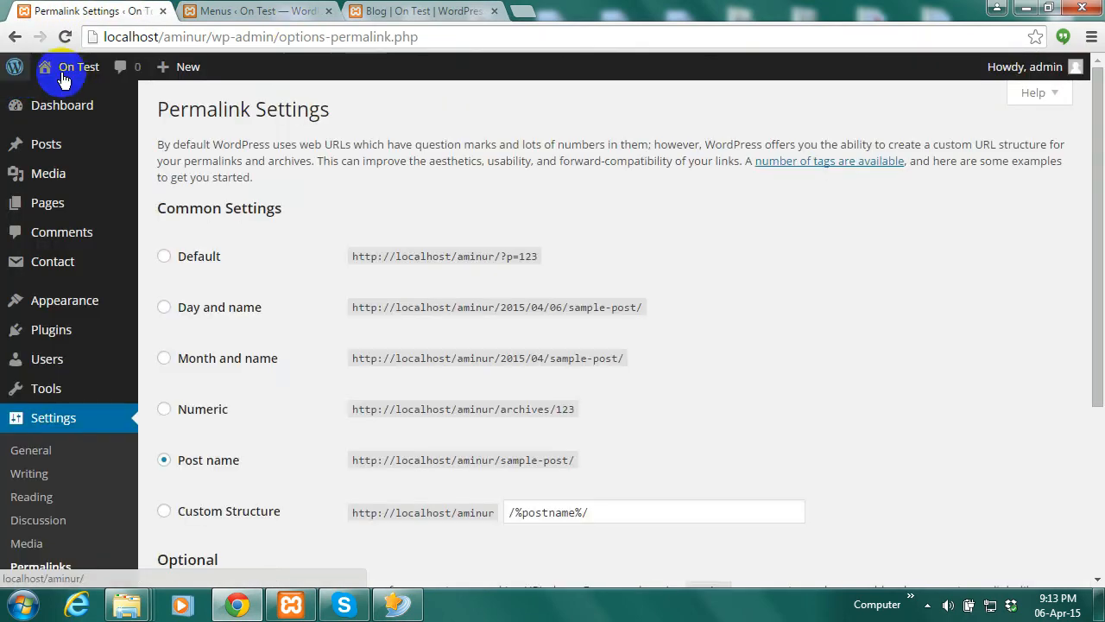
mouse_move(113, 307)
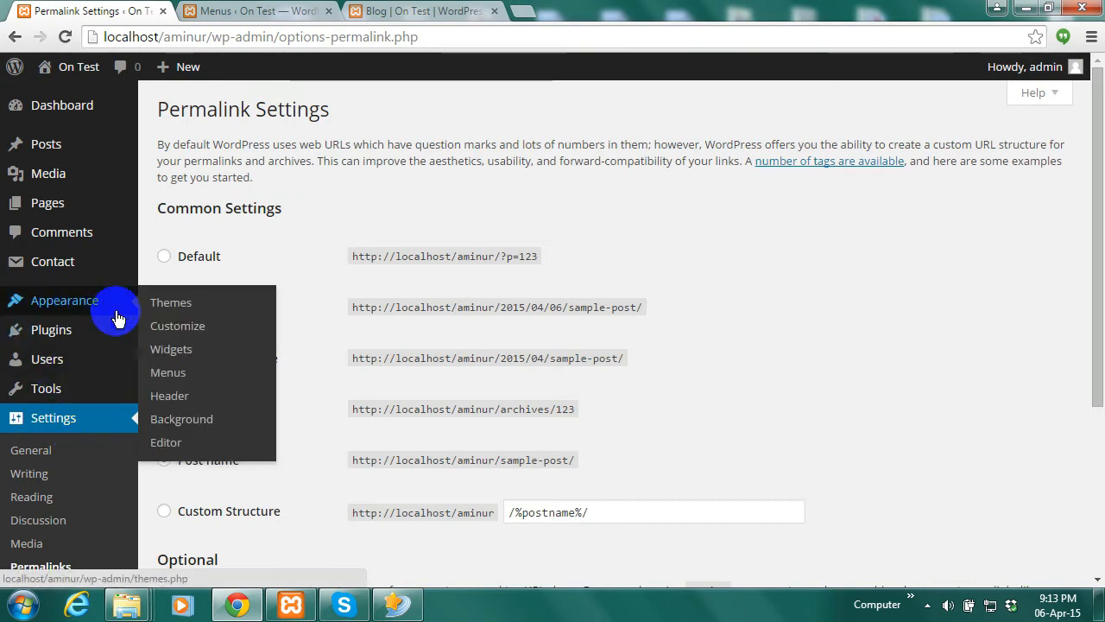
View the Background options without changing them, then load the Widgets page and the live Blog sidebar
click(198, 423)
click(423, 10)
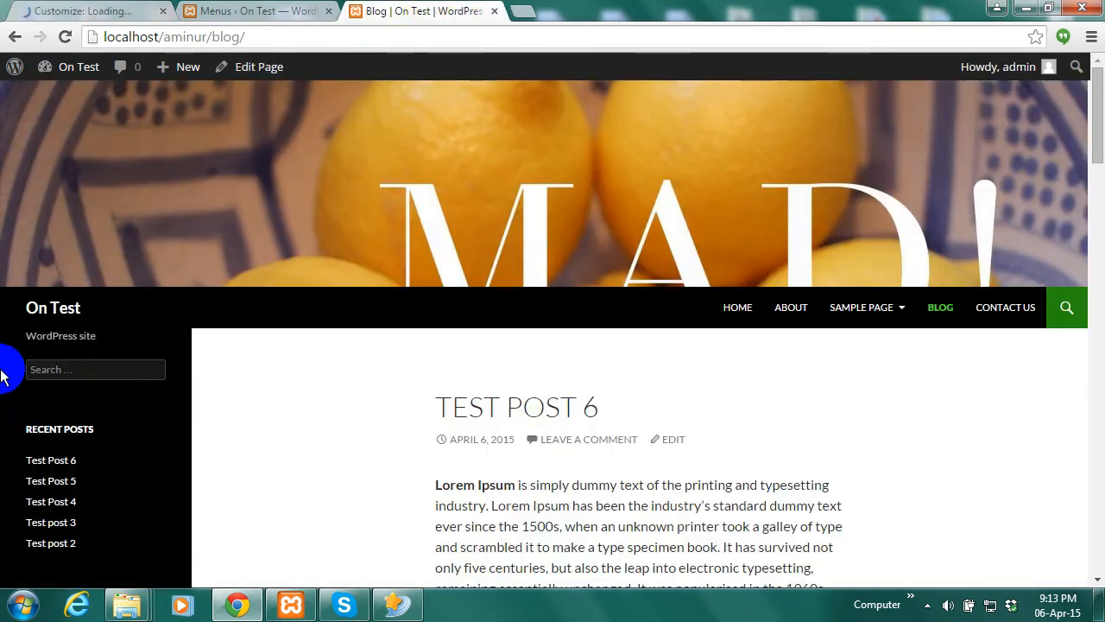
click(69, 10)
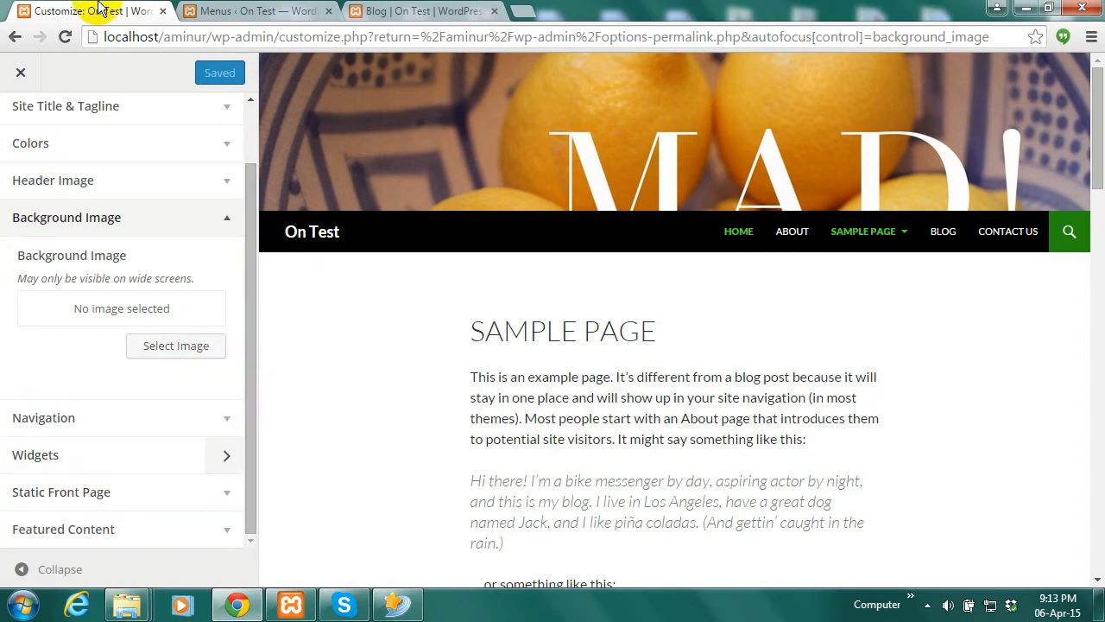
click(24, 77)
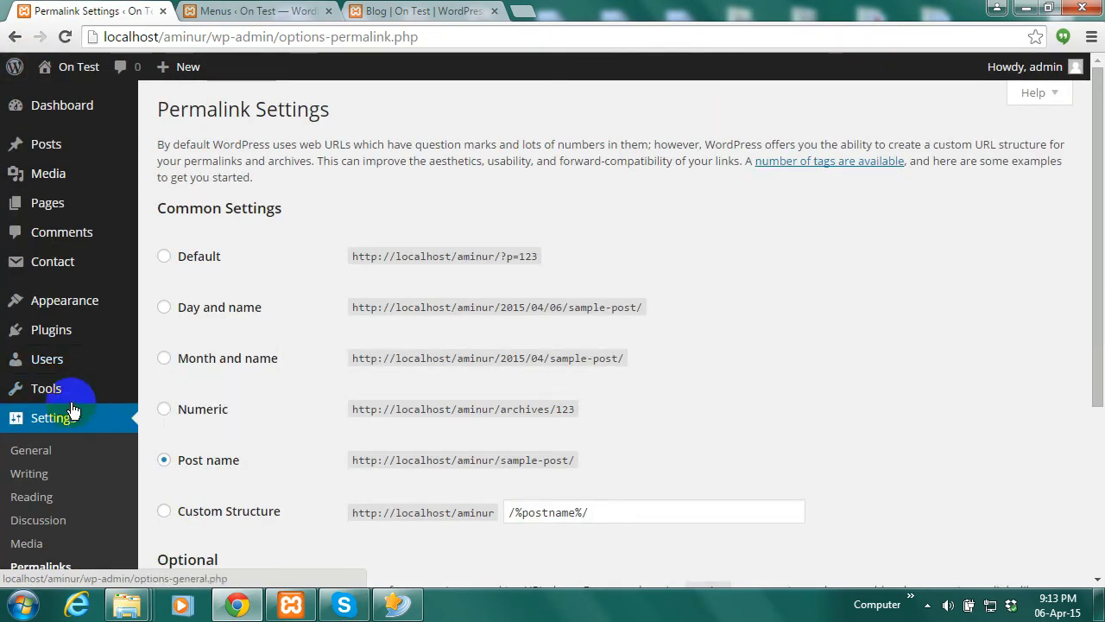
mouse_move(92, 308)
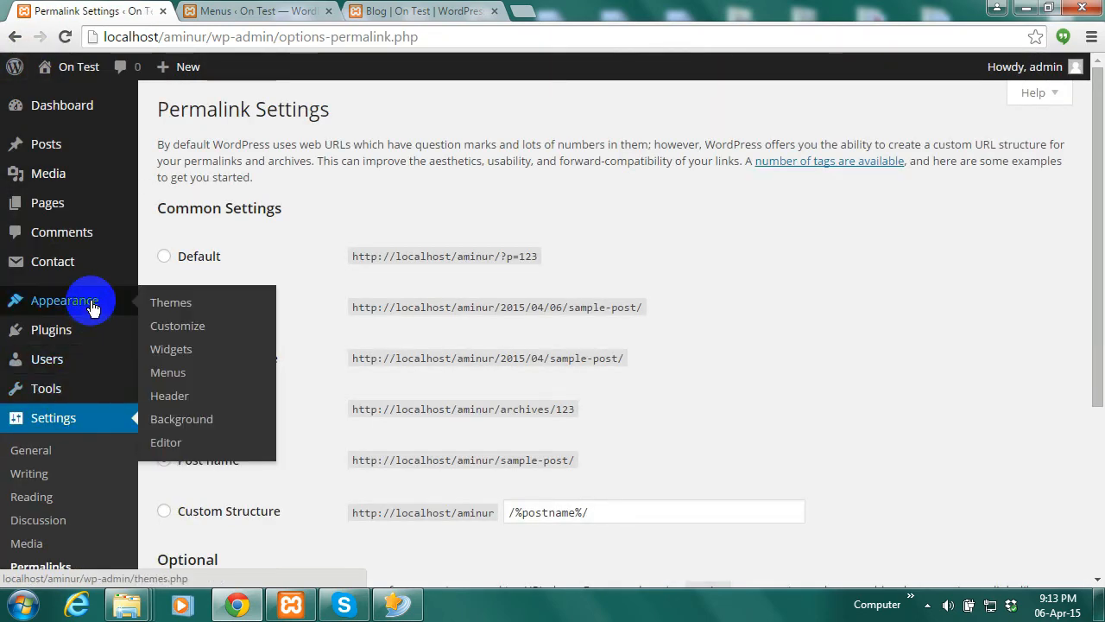
click(179, 349)
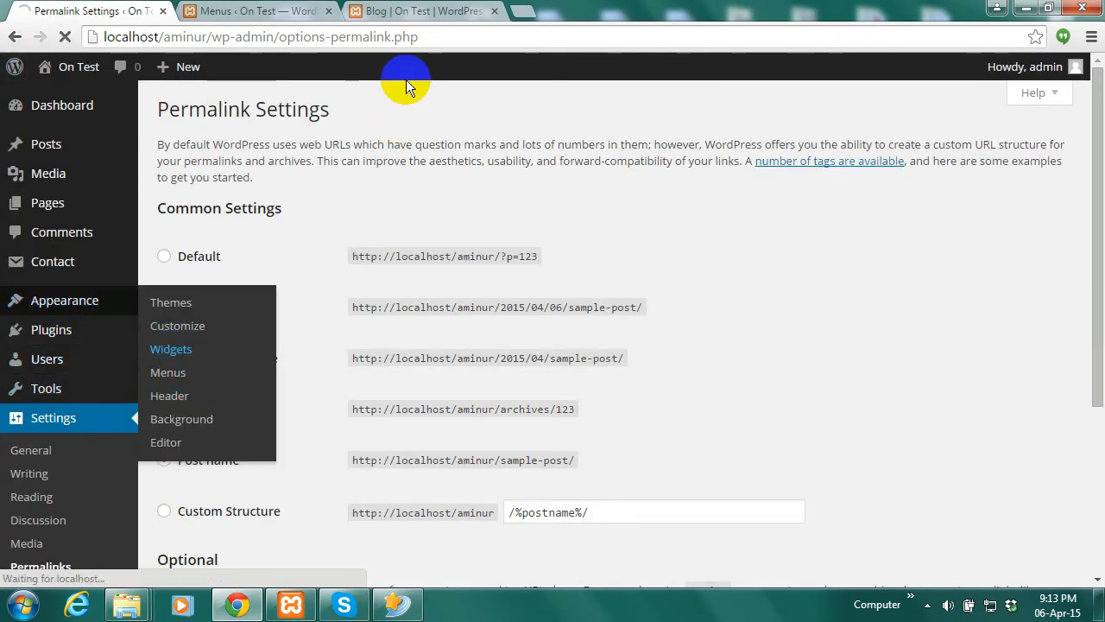
click(479, 12)
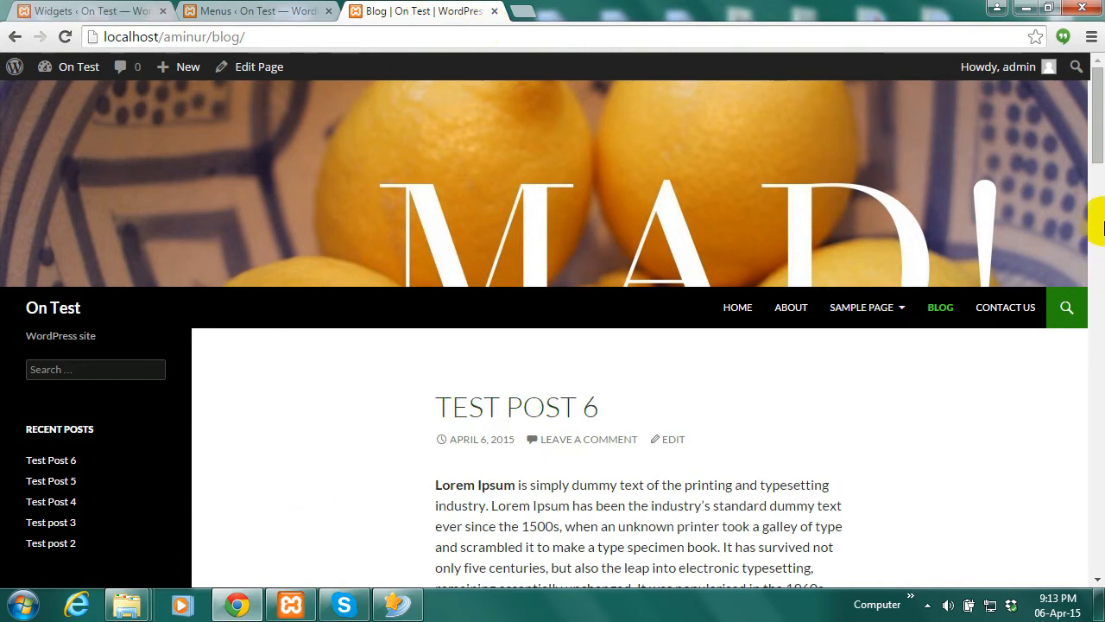
Drag the Archives widget out of the Primary Sidebar and look at the blog
drag(1099, 154, 1099, 191)
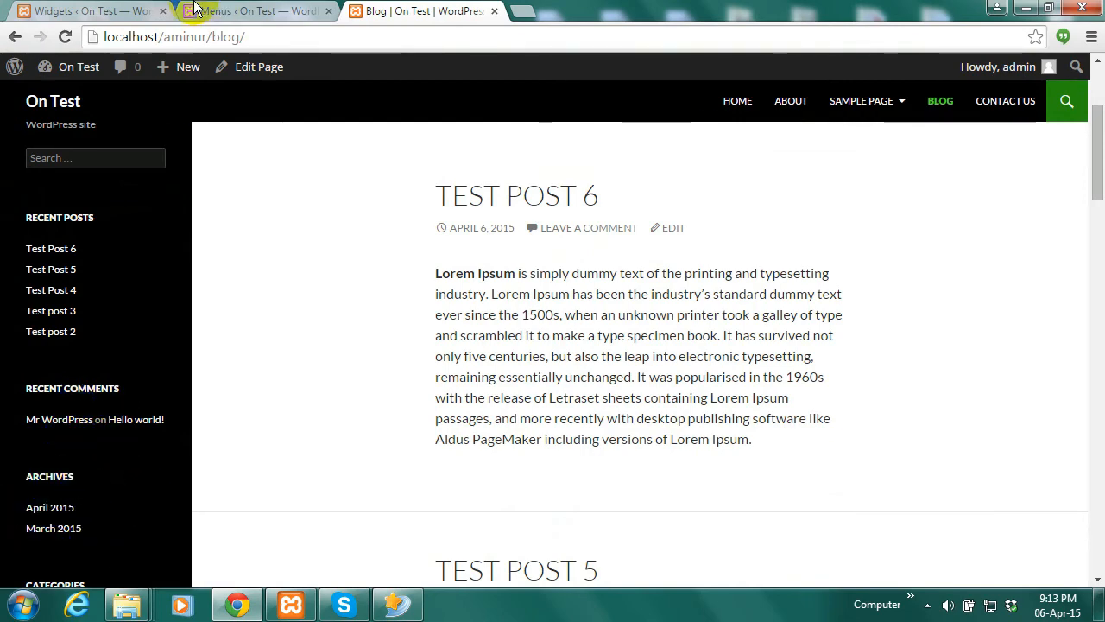
click(79, 9)
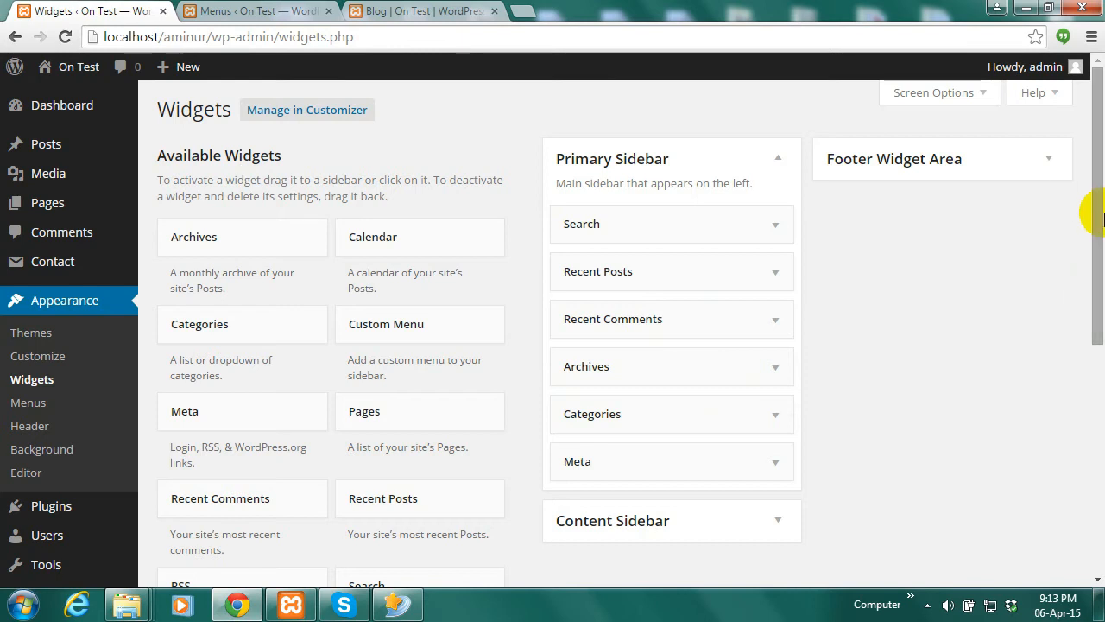
scroll(1087, 255, down, 1)
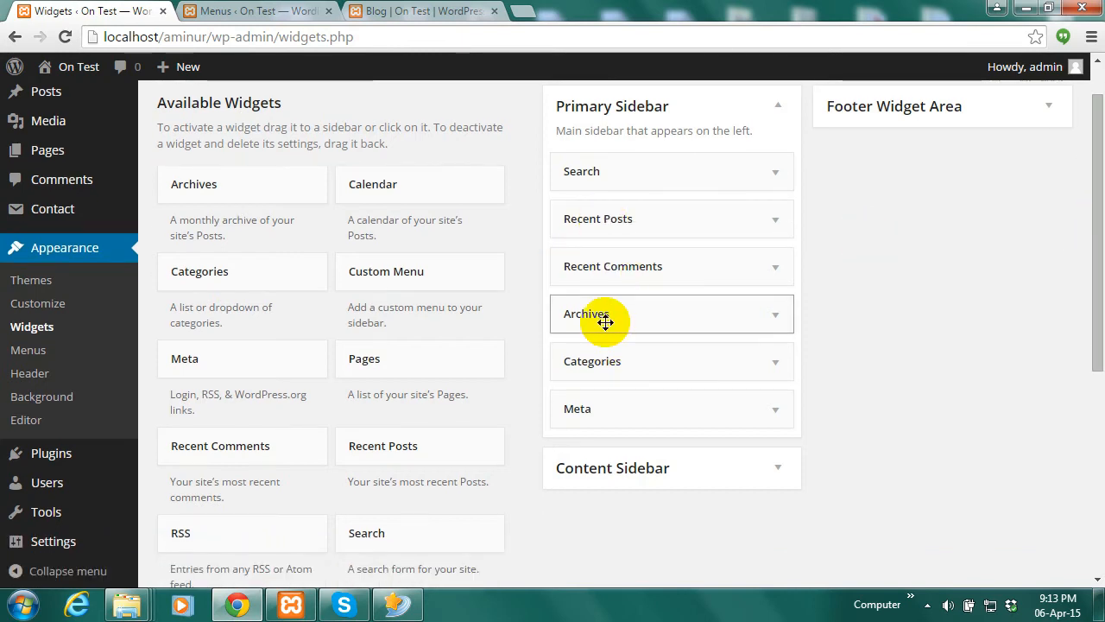
drag(634, 316, 362, 346)
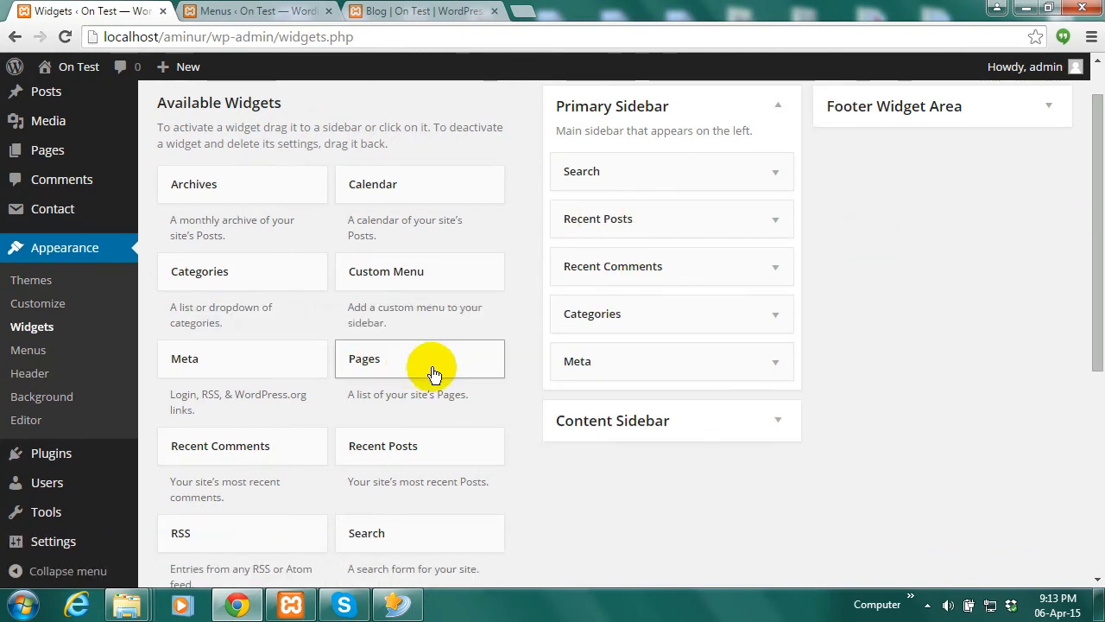
click(427, 12)
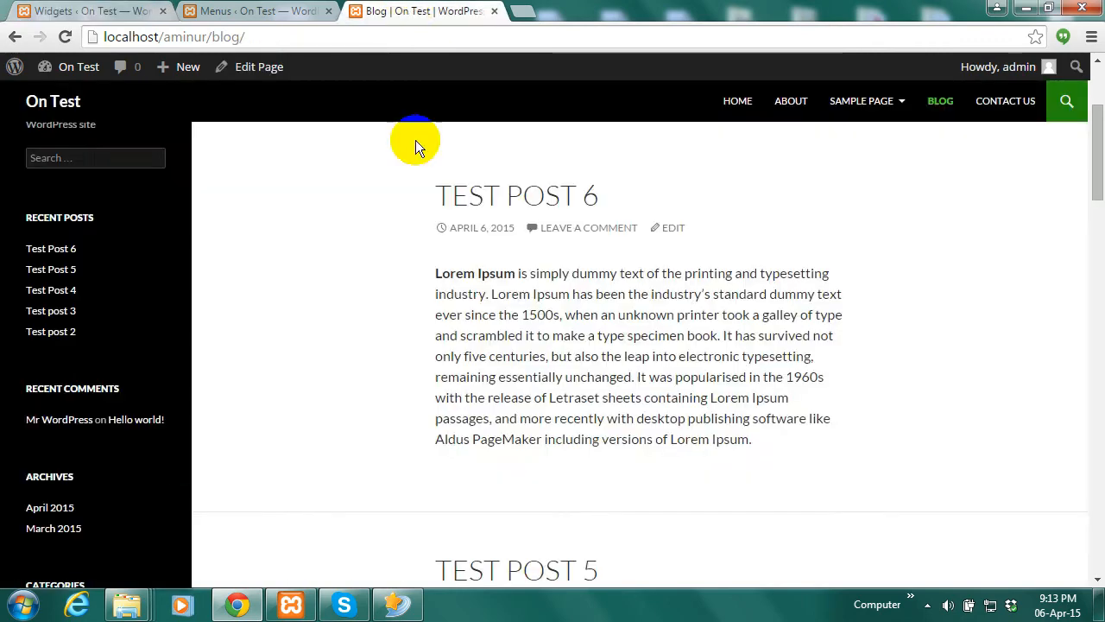
Remove the Meta widget as well, then reload the blog to confirm both are gone
drag(1095, 193, 1095, 230)
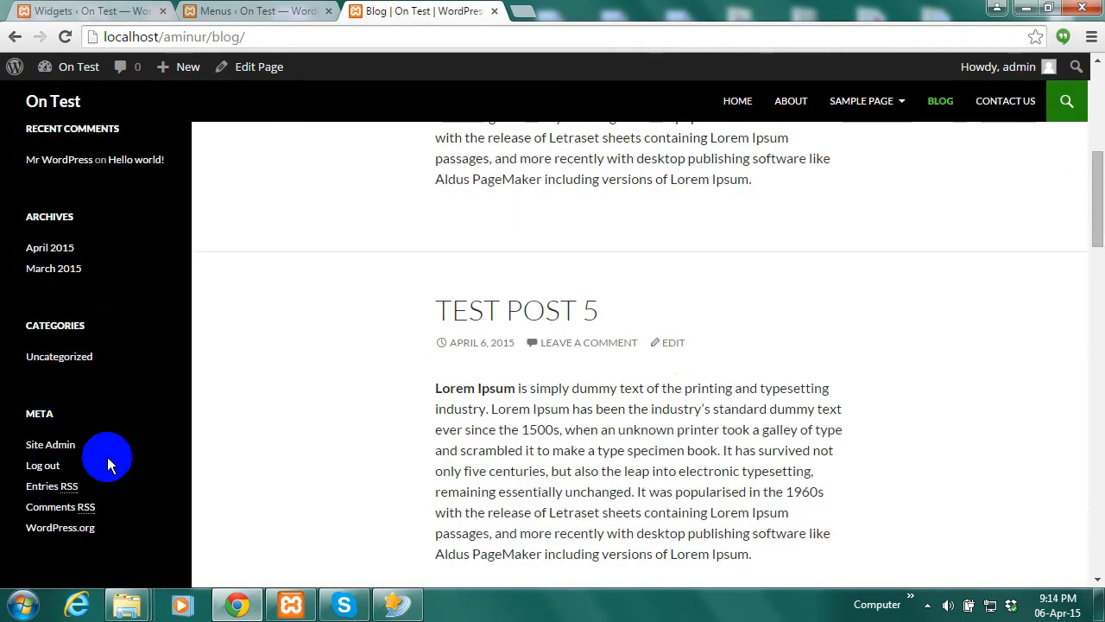
click(74, 8)
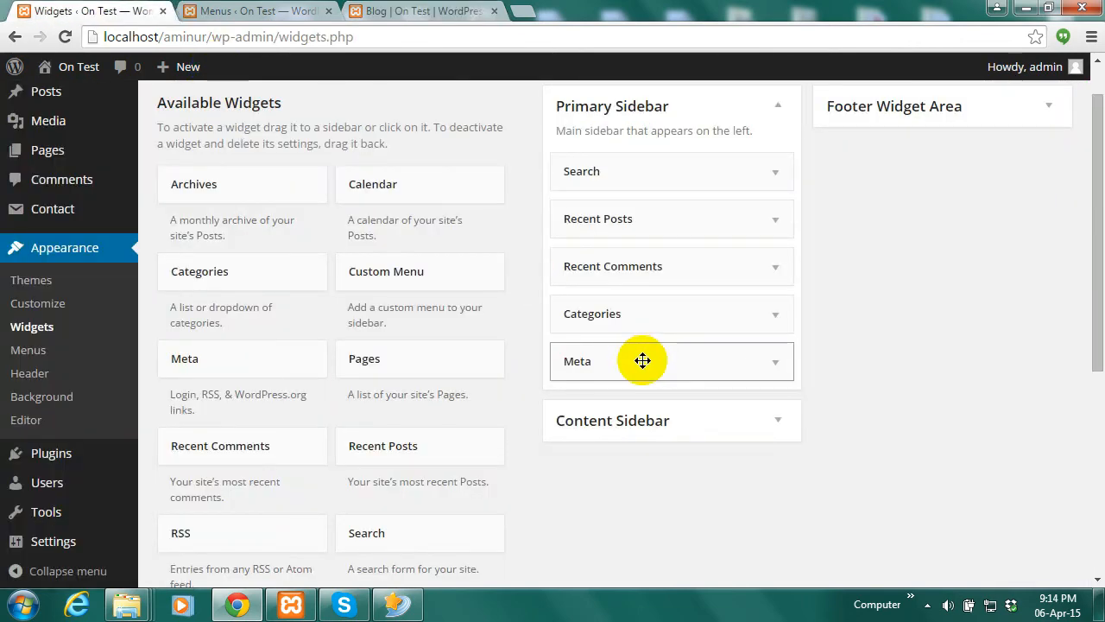
drag(639, 360, 271, 358)
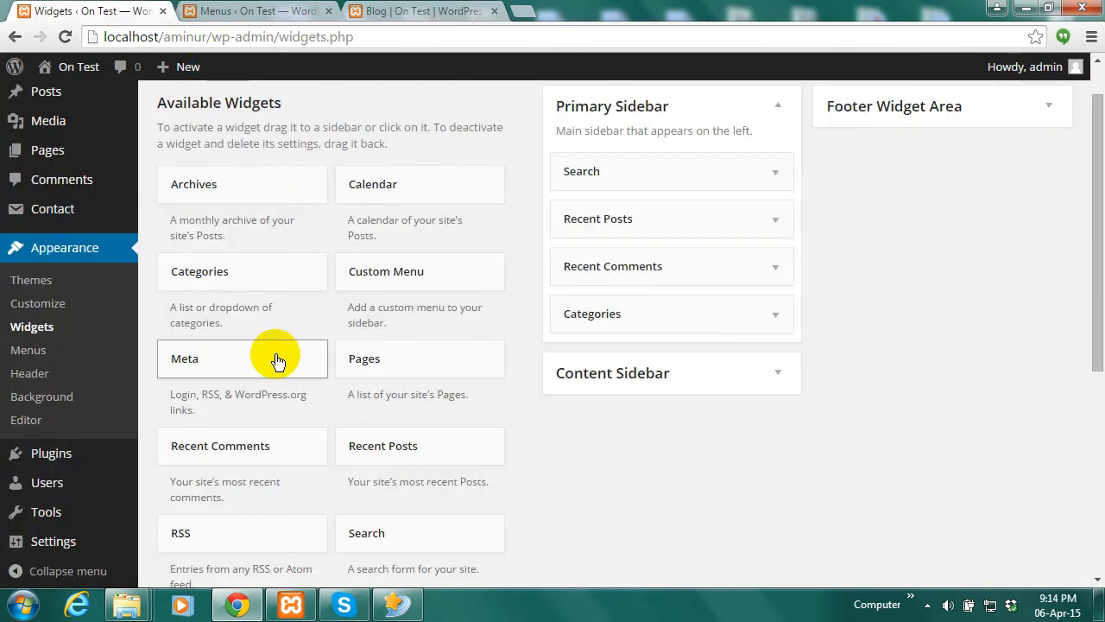
click(415, 10)
click(63, 35)
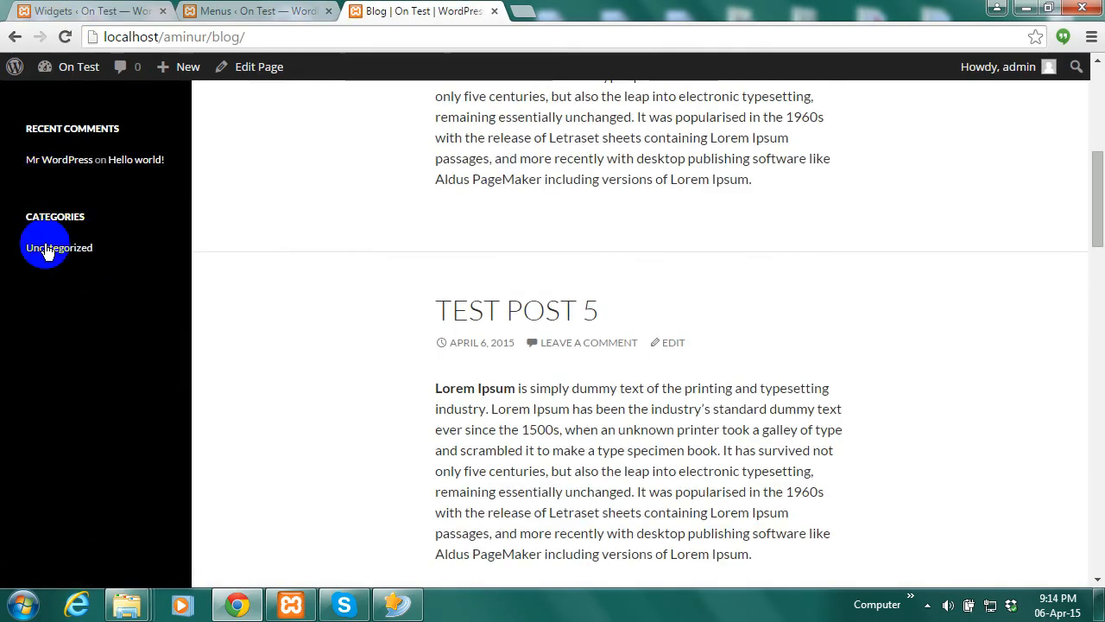
drag(1099, 197, 1099, 168)
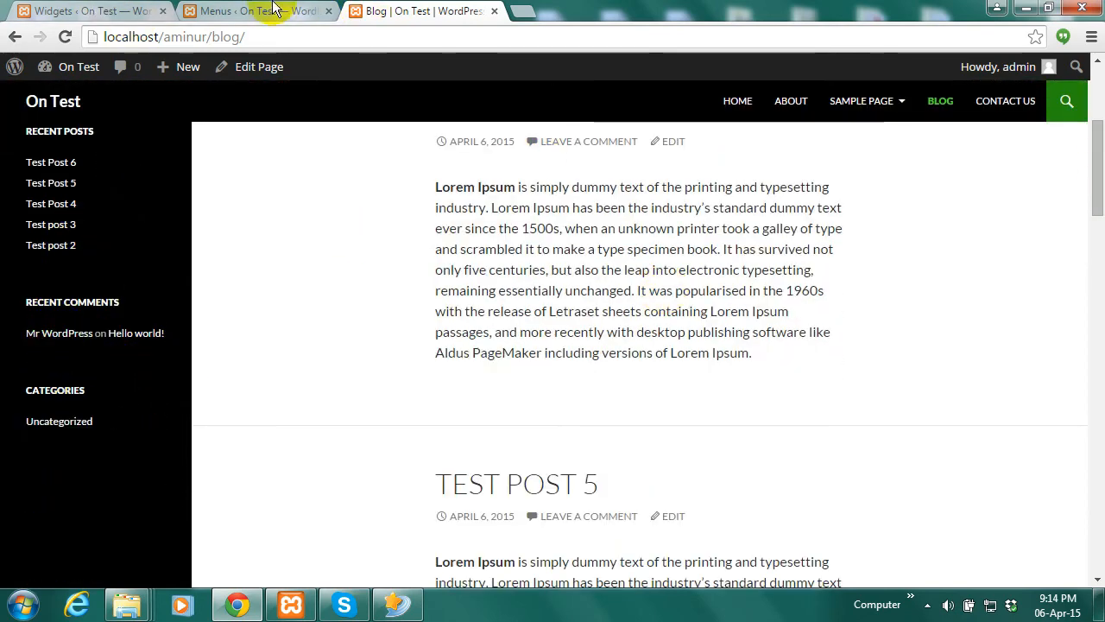
click(273, 9)
click(87, 10)
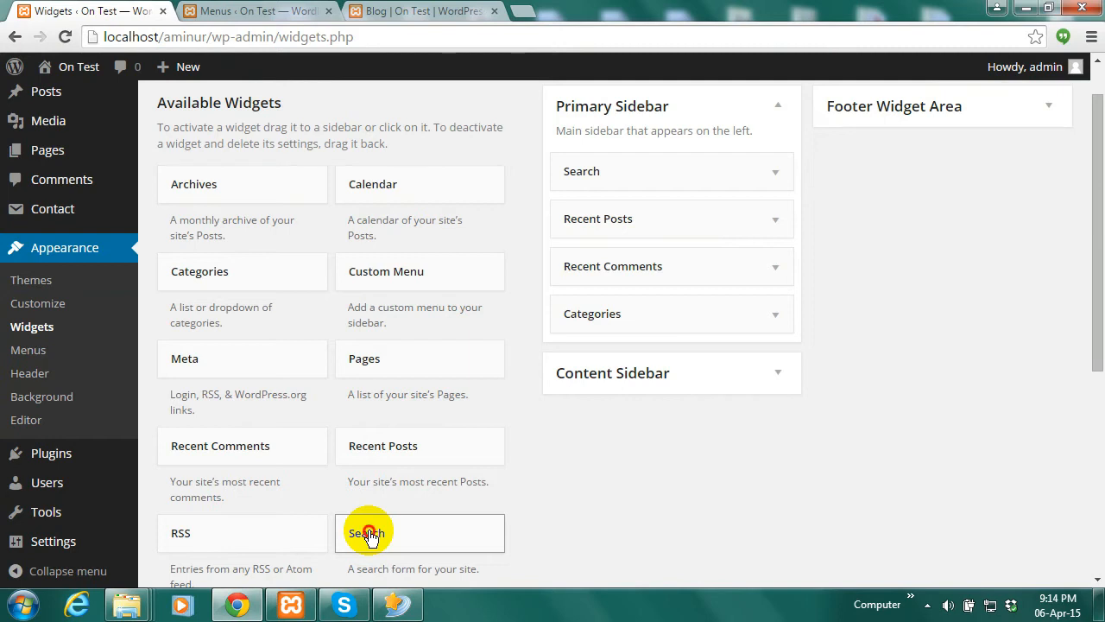
Drag a Search widget into the Primary Sidebar below Categories, then reload the blog
drag(369, 534, 646, 377)
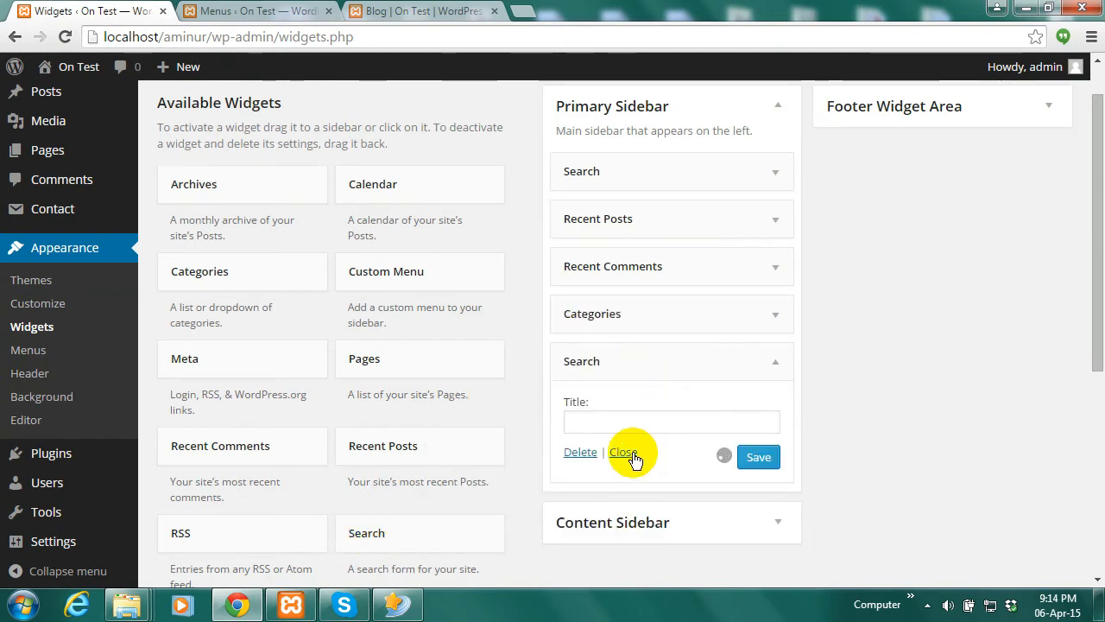
click(423, 11)
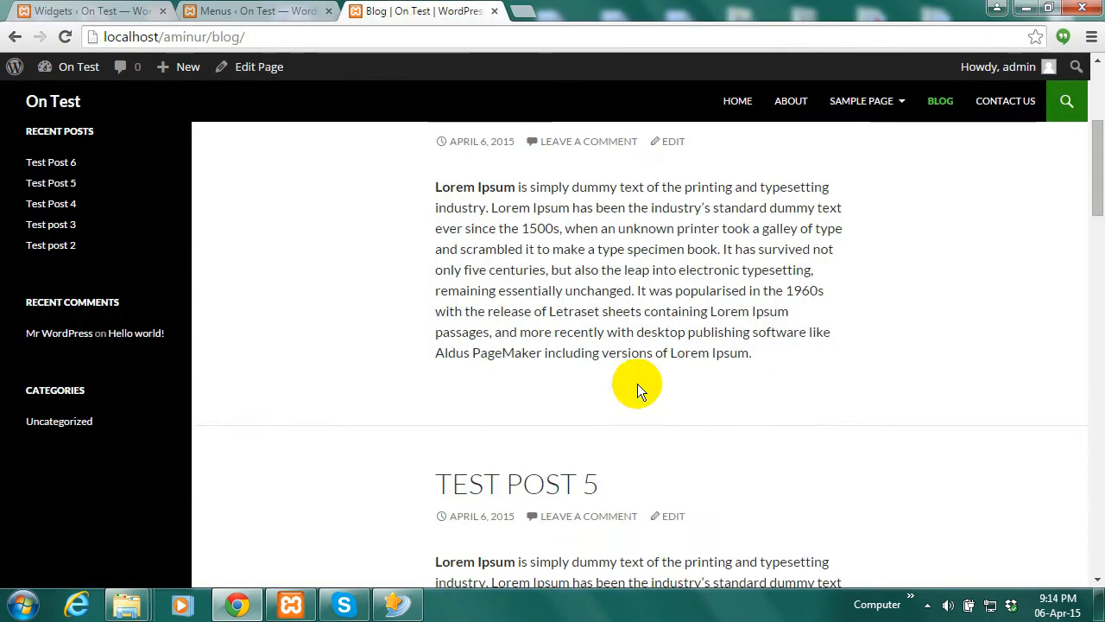
click(65, 38)
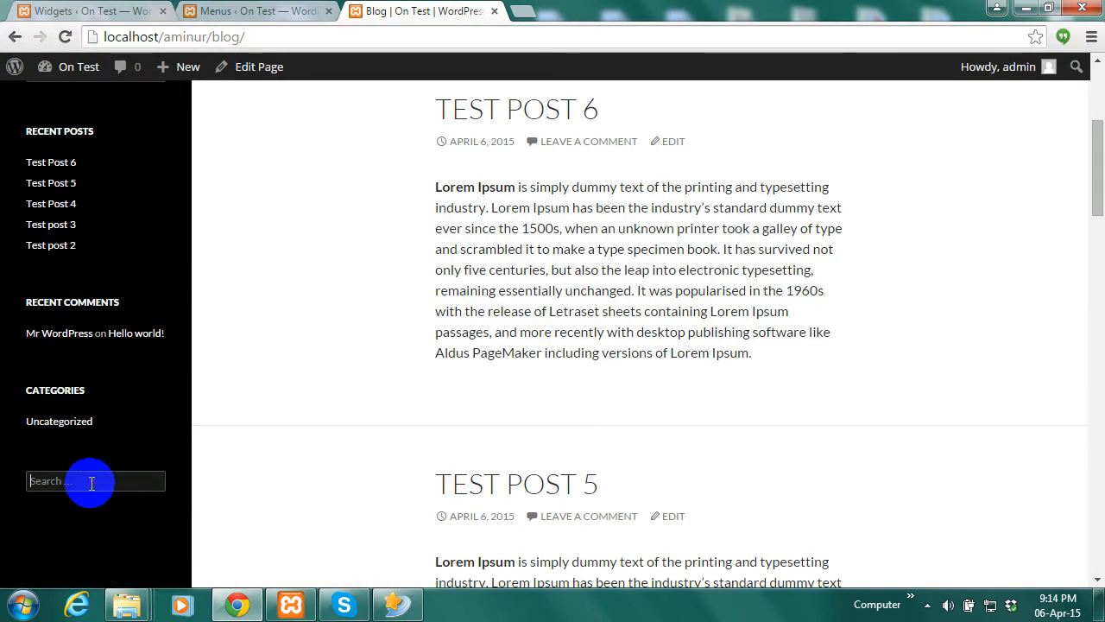
click(244, 10)
click(77, 10)
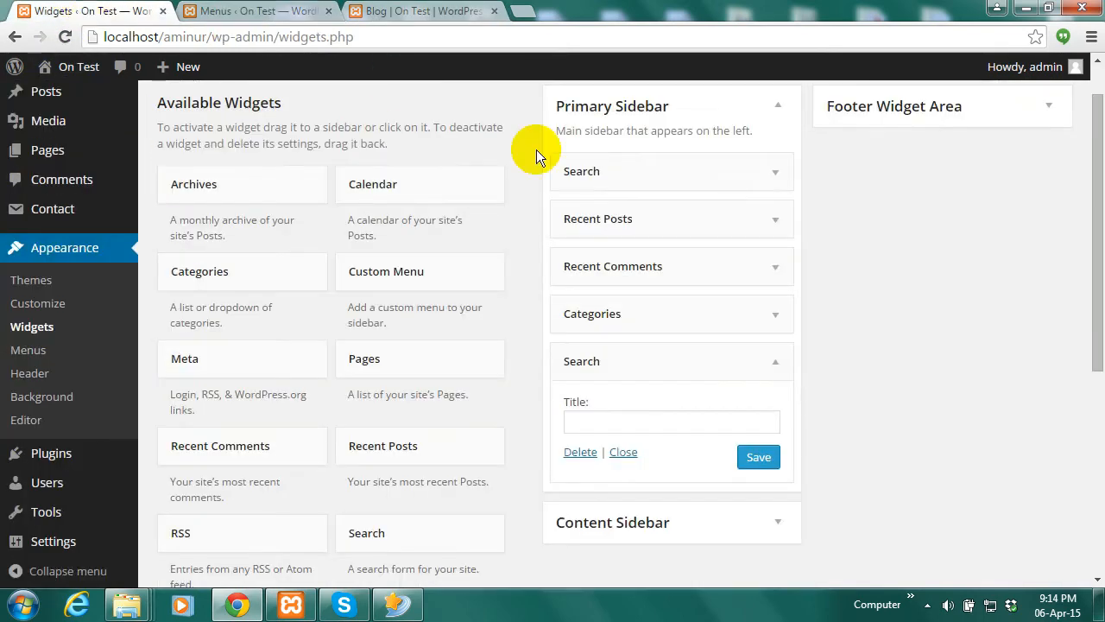
Check the new search box on the blog, then start moving Meta toward the Footer Widget Area
click(444, 11)
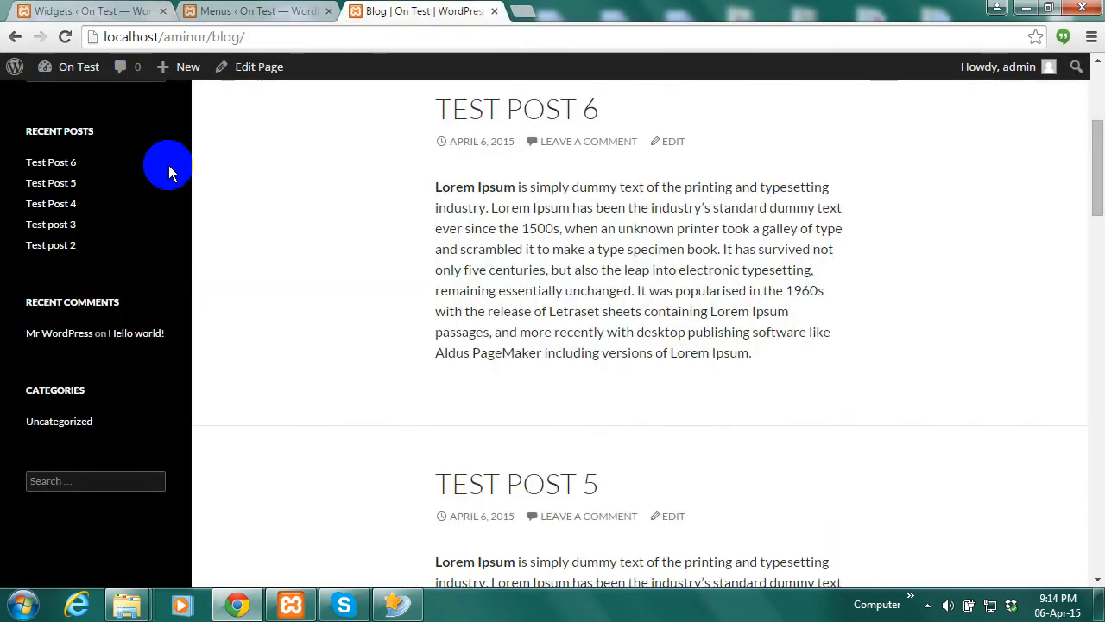
click(73, 9)
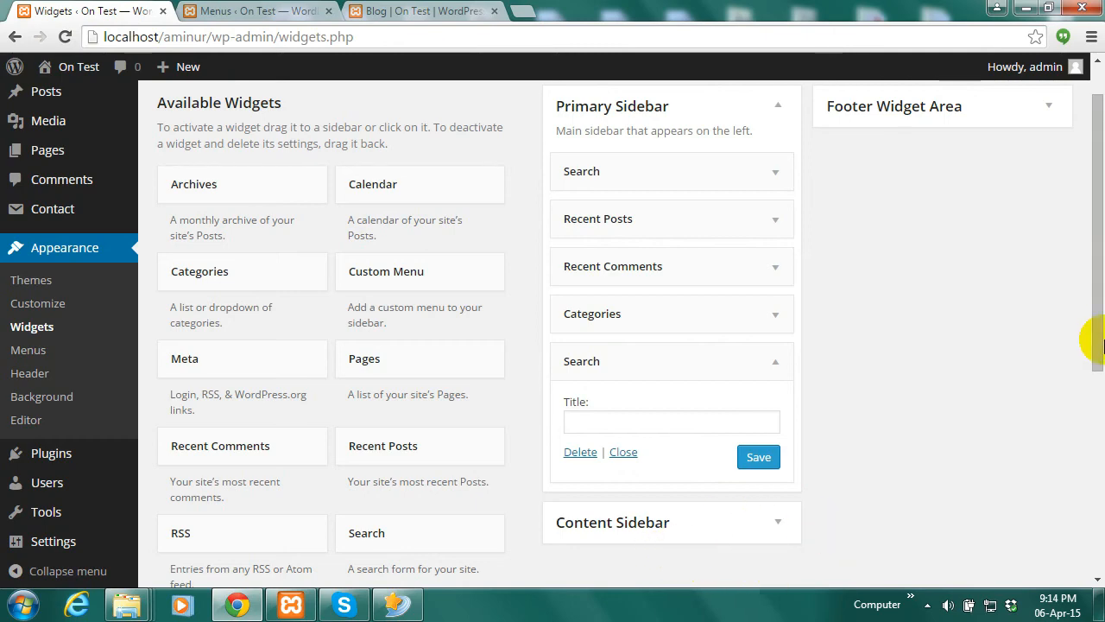
drag(1097, 321, 1093, 283)
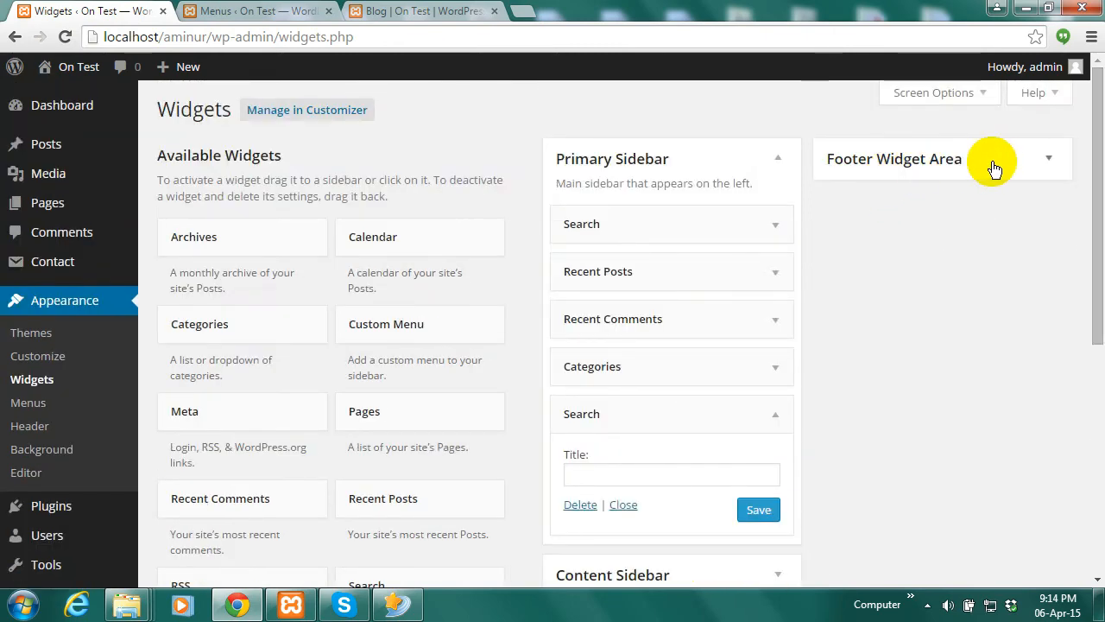
click(431, 11)
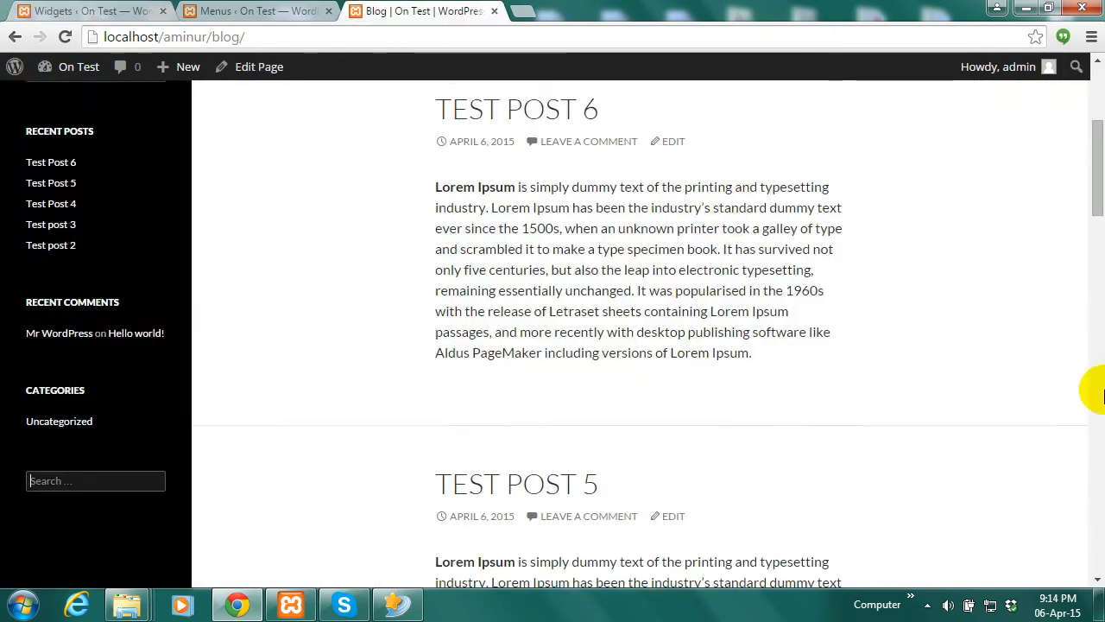
drag(1098, 291, 1098, 562)
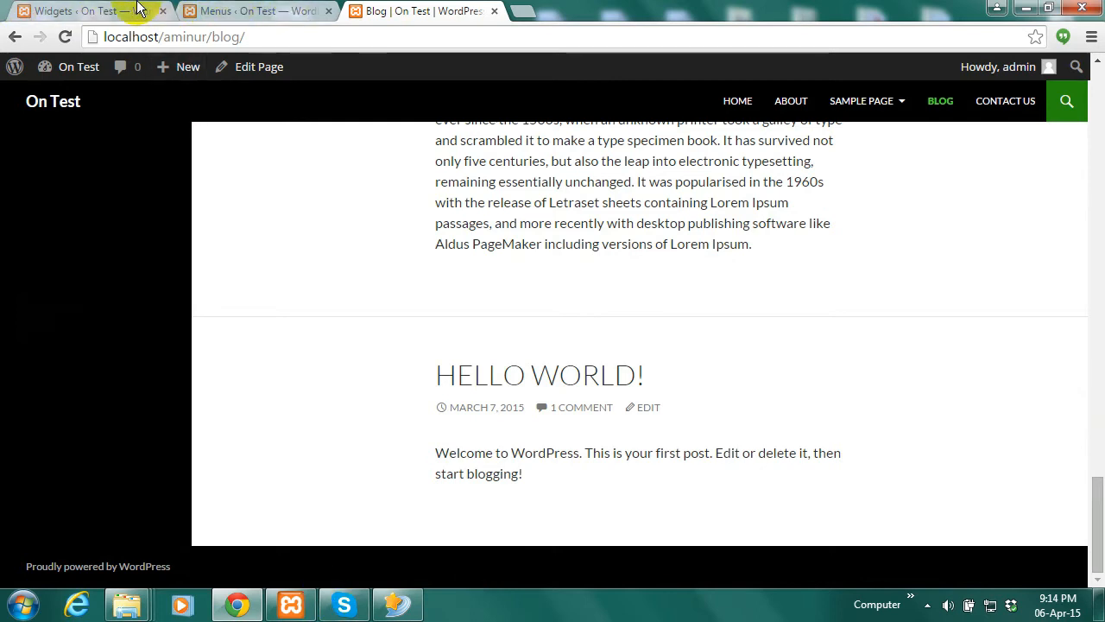
click(104, 10)
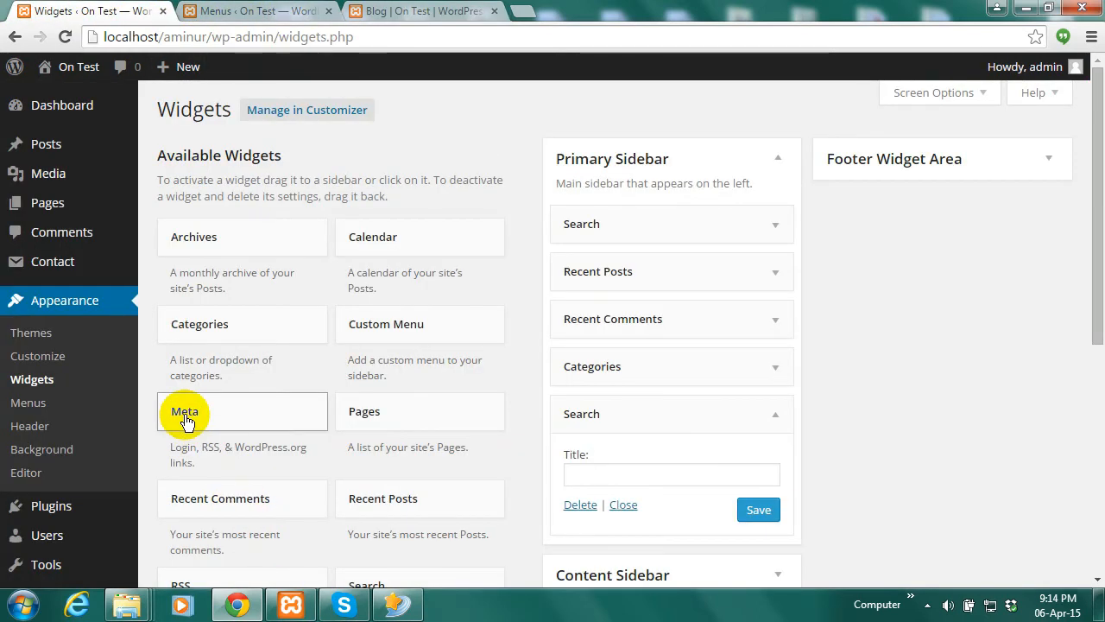
drag(186, 414, 795, 167)
Drop Meta into the Footer Widget Area and reload the blog to see its footer links
click(899, 181)
drag(894, 167, 927, 227)
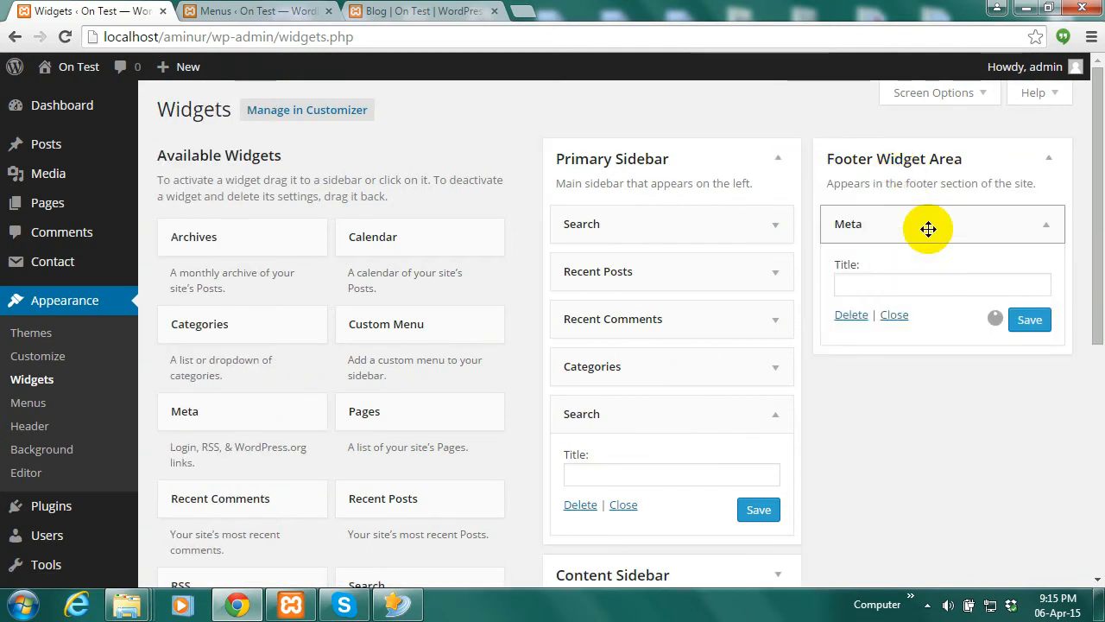
click(896, 315)
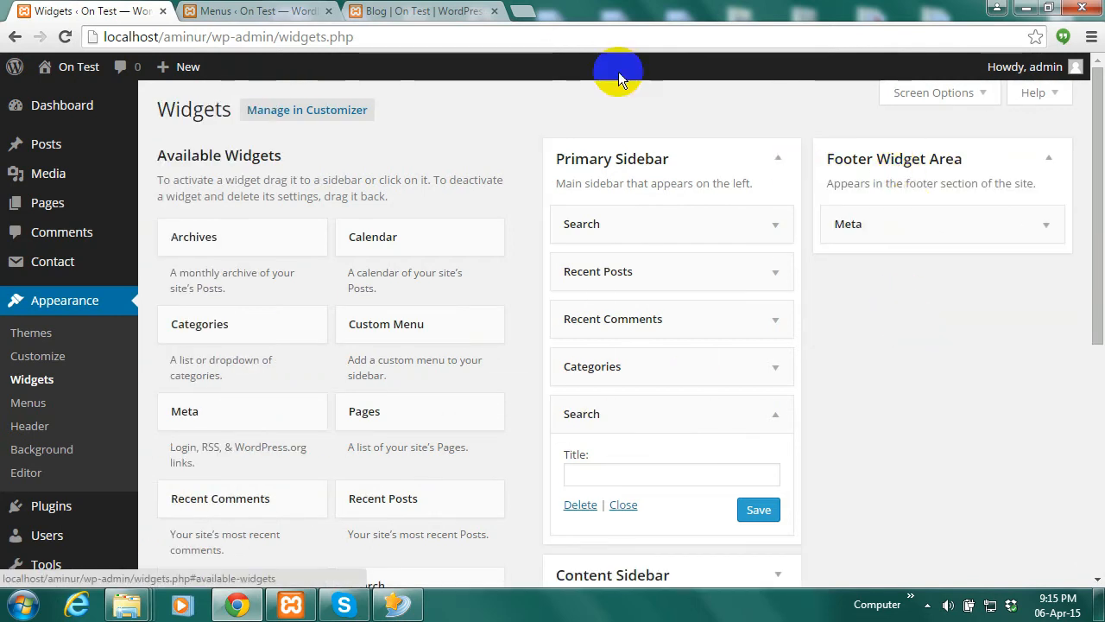
click(423, 11)
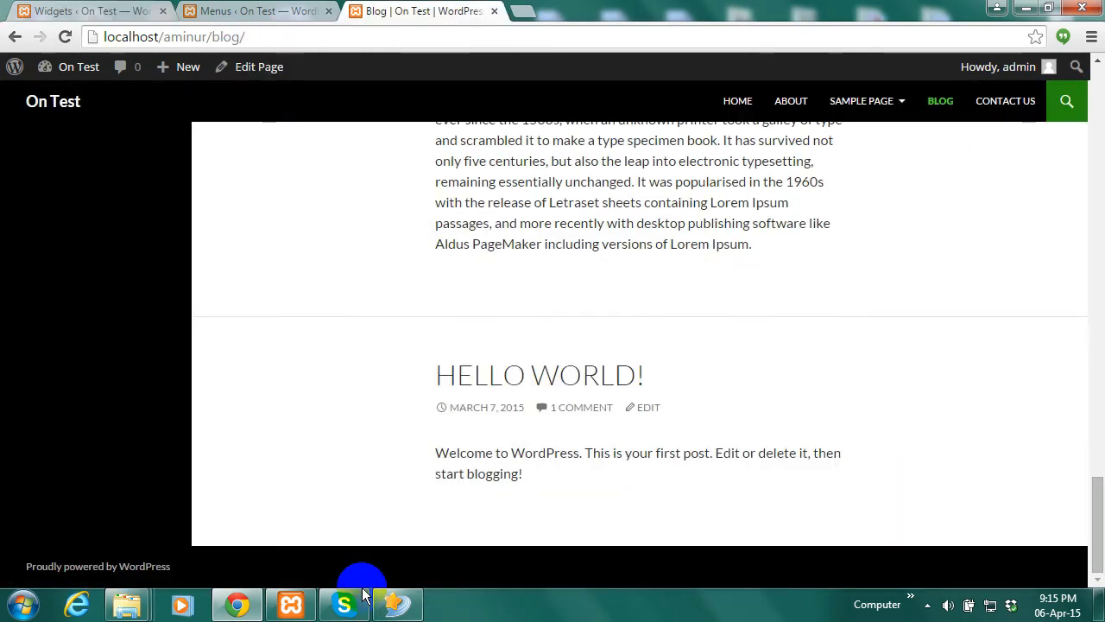
click(66, 37)
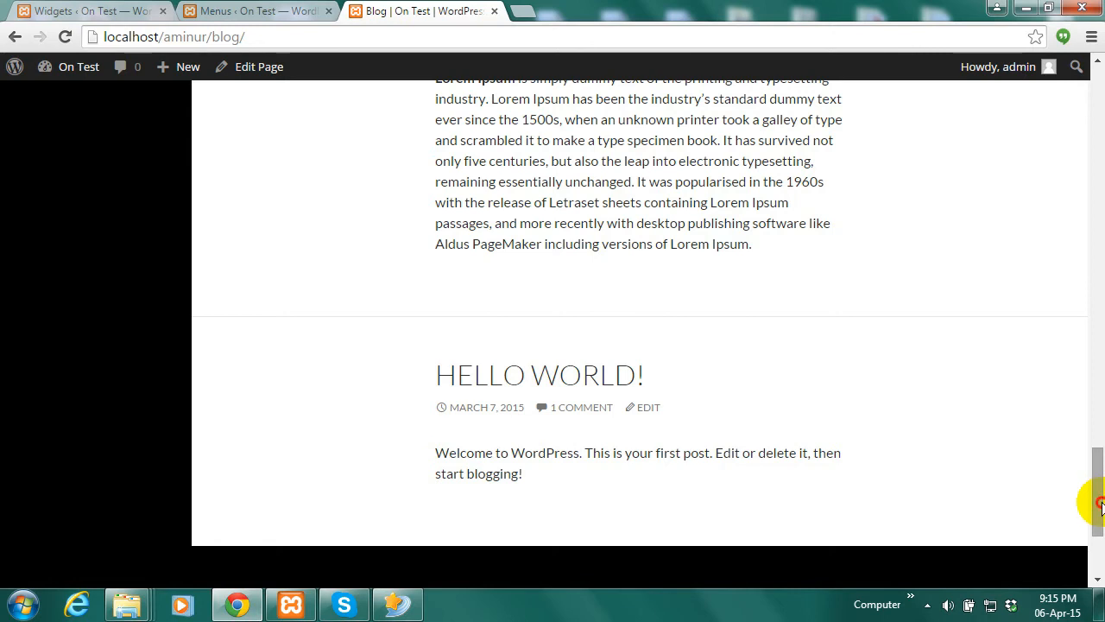
scroll(1099, 505, down, 3)
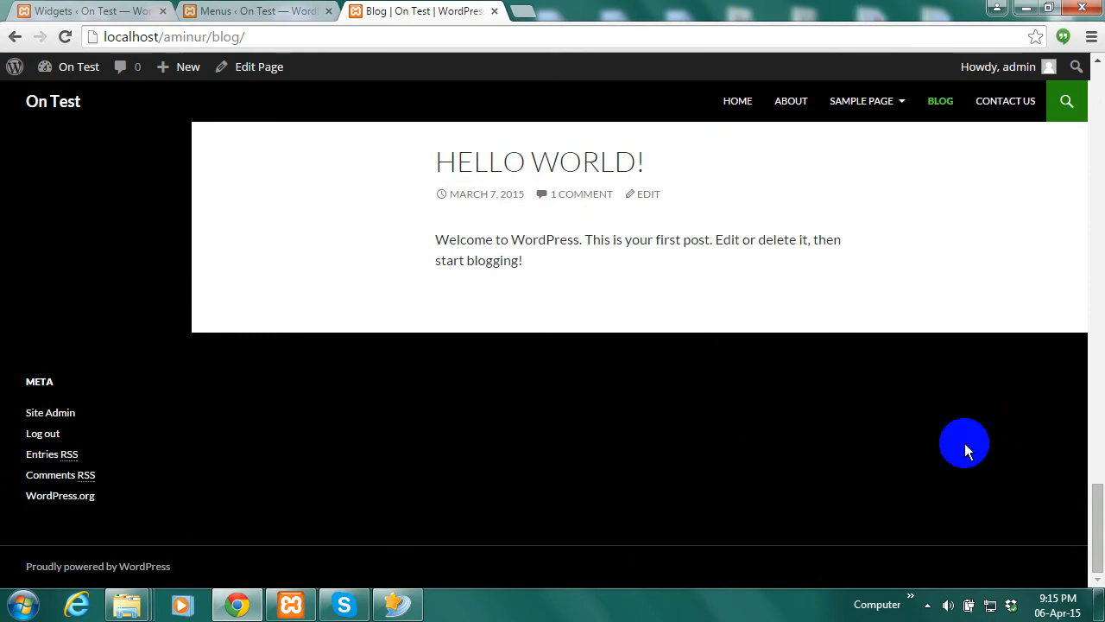
click(256, 10)
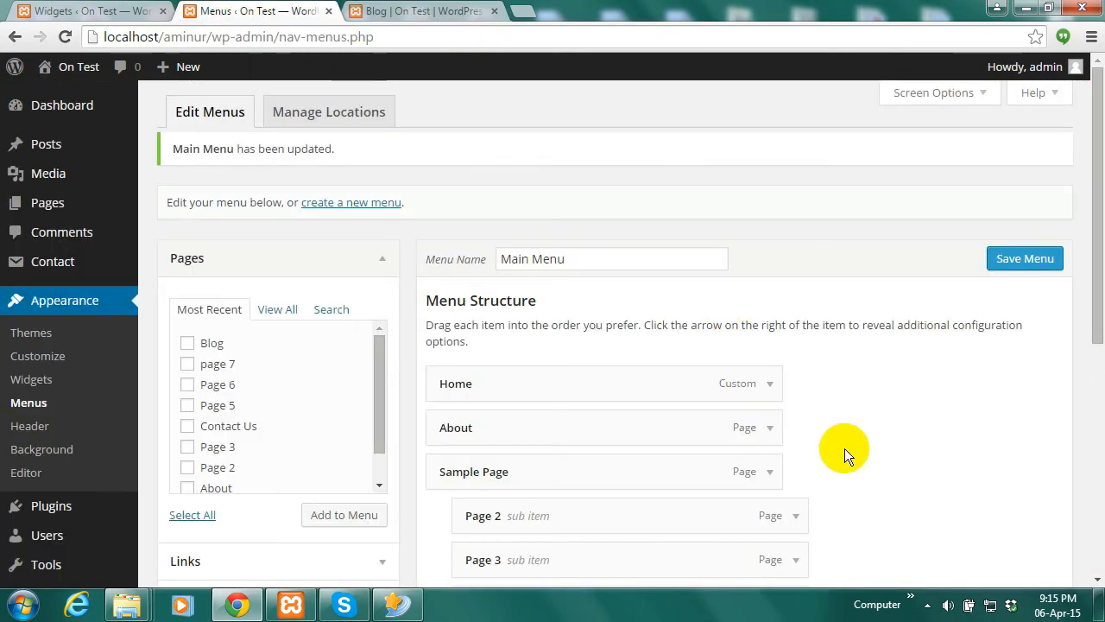
Compare the Widgets admin page with the live blog's sidebar and footer
click(44, 334)
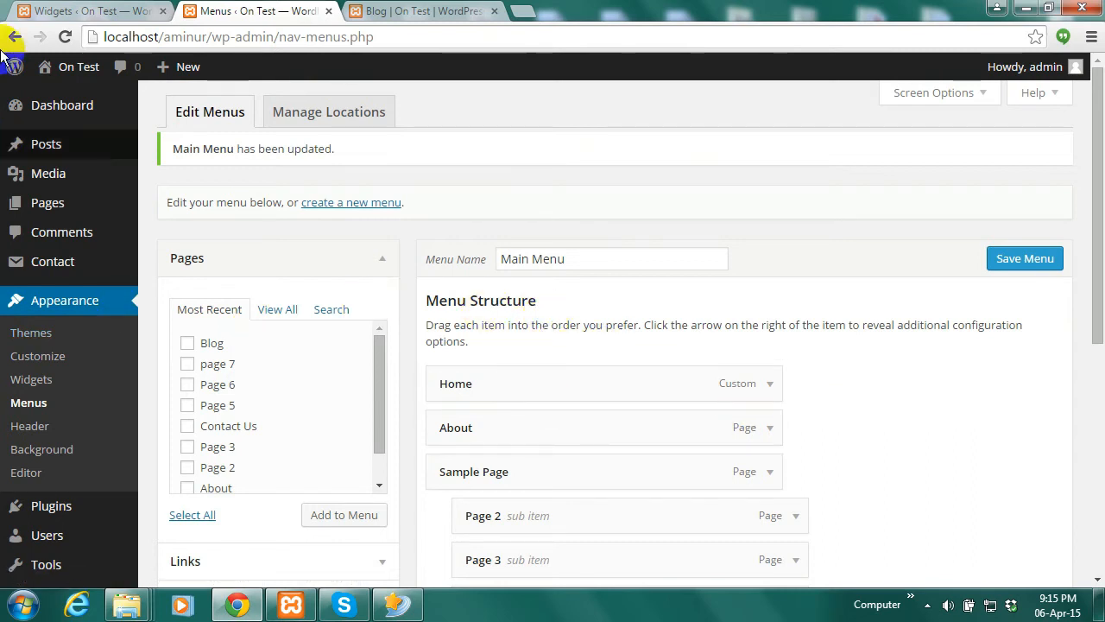
click(99, 10)
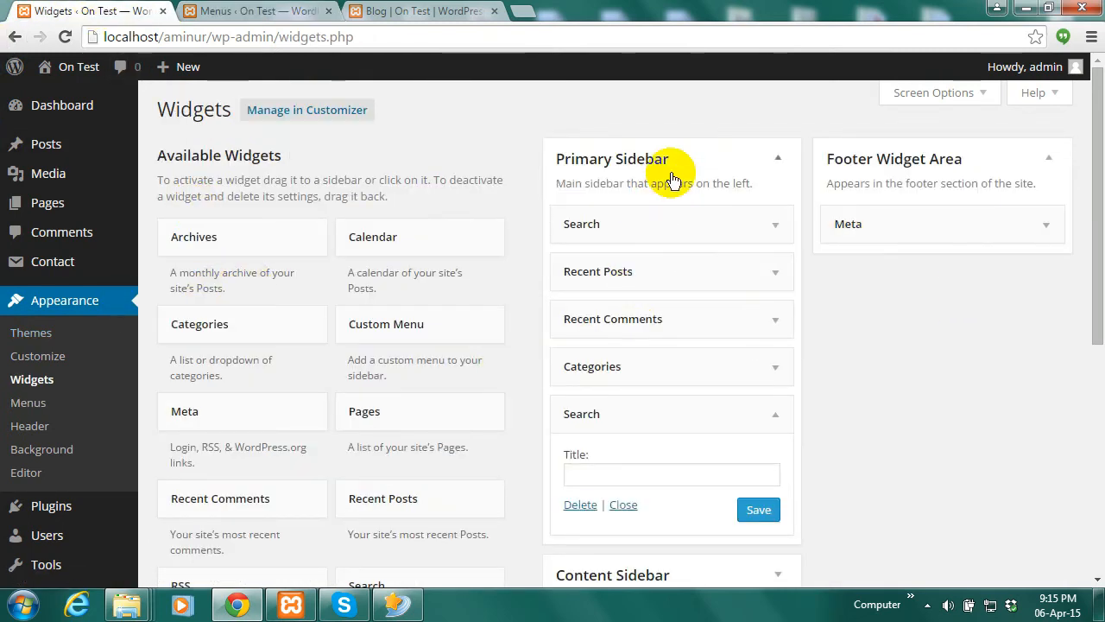
click(423, 10)
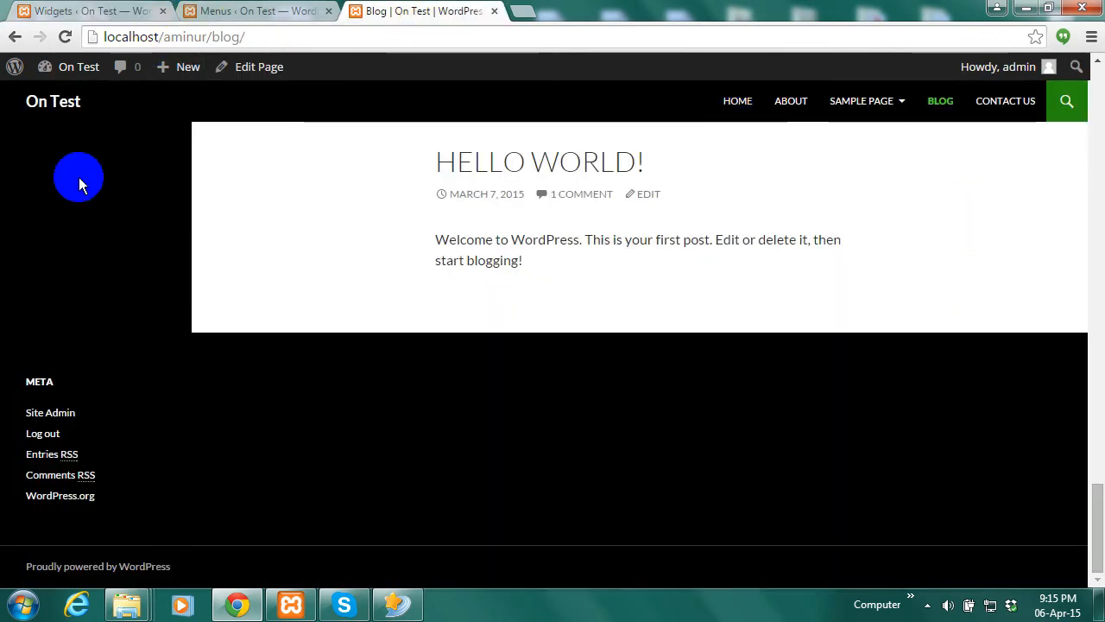
click(86, 10)
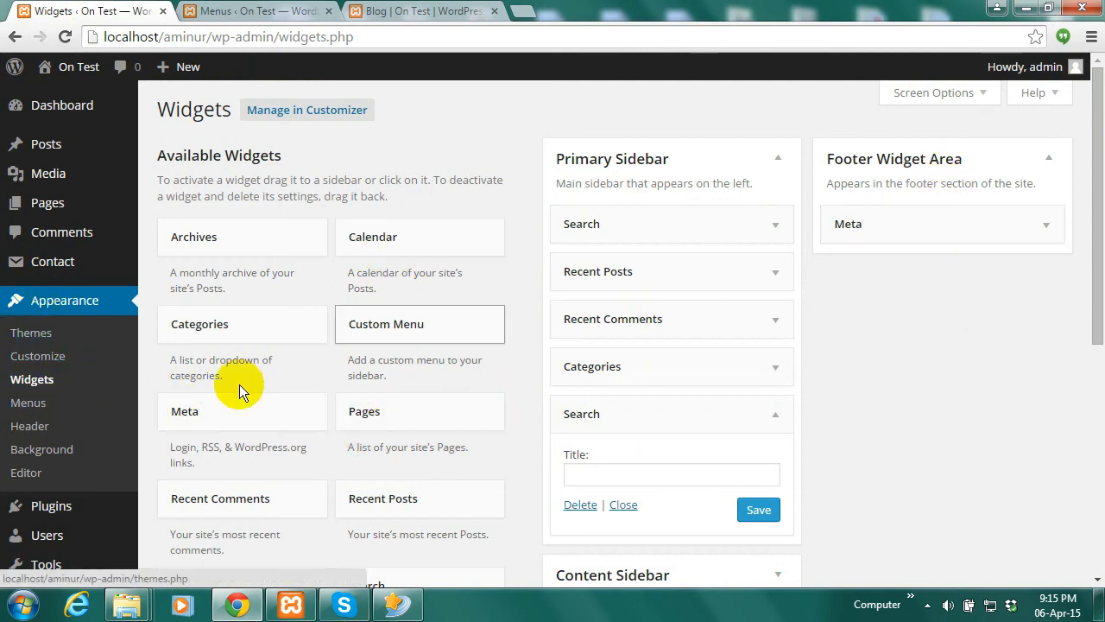
drag(1100, 264, 1099, 294)
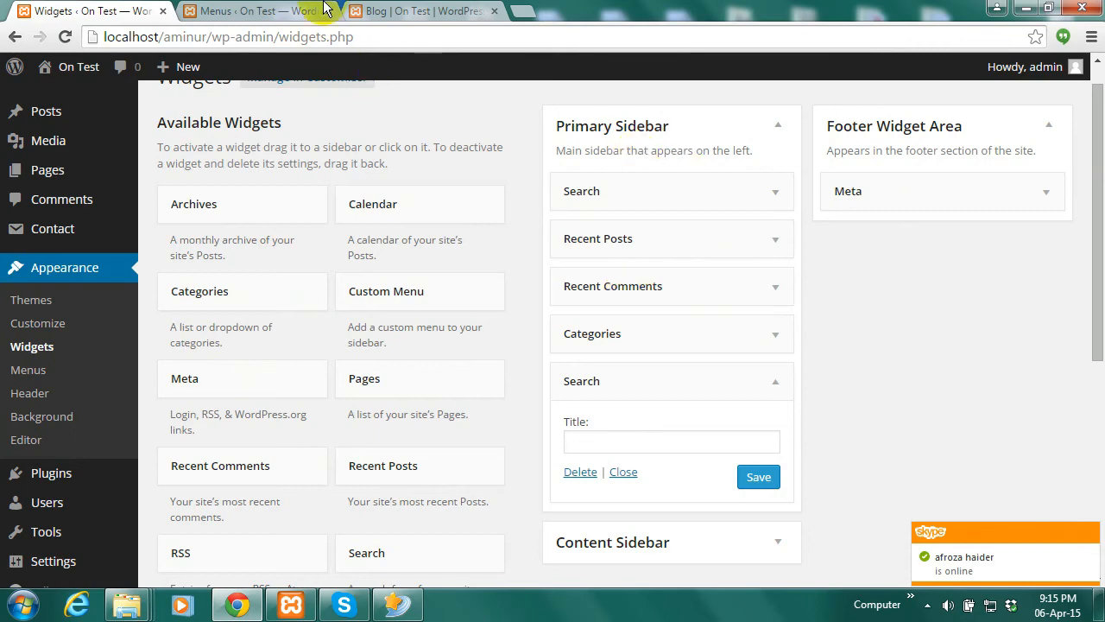
click(423, 11)
click(98, 10)
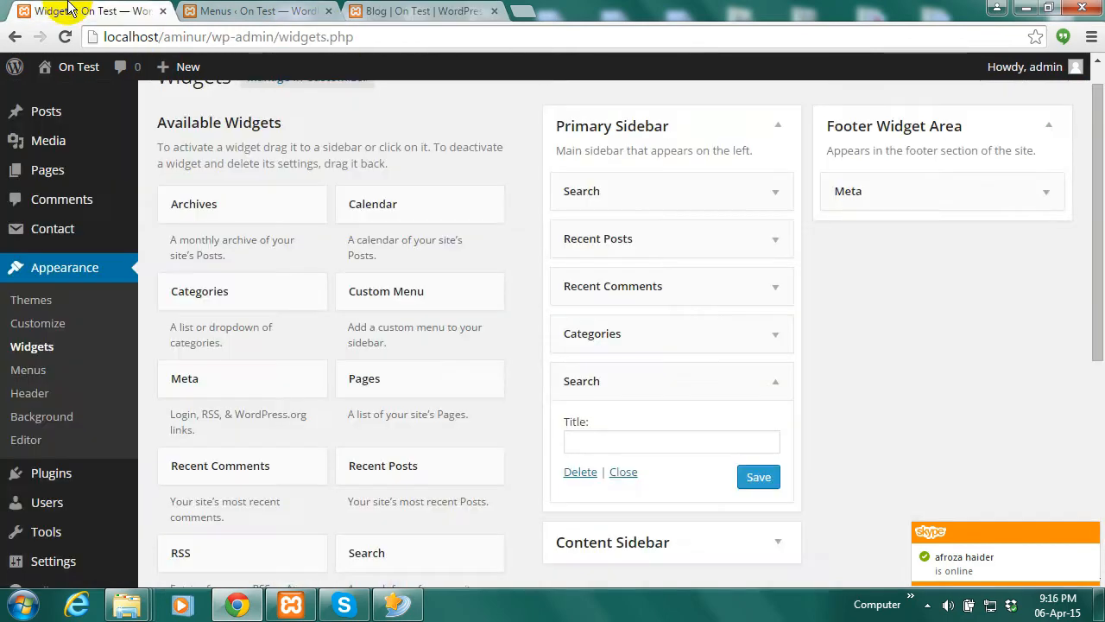
Browse the admin sidebar menus and go to the Media Library
click(56, 354)
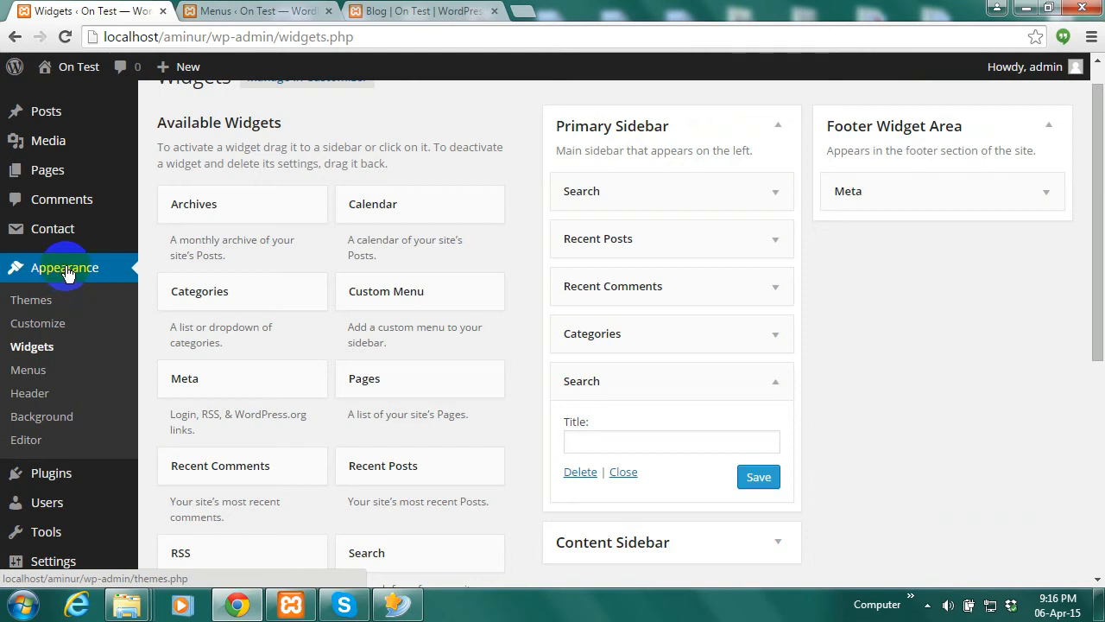
mouse_move(62, 475)
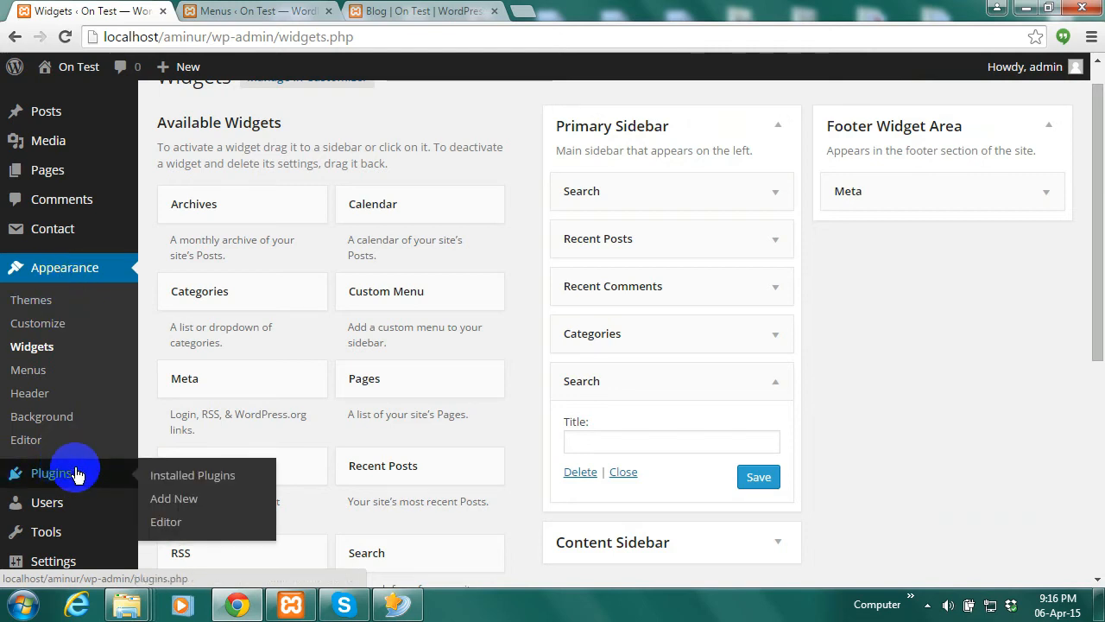
mouse_move(68, 562)
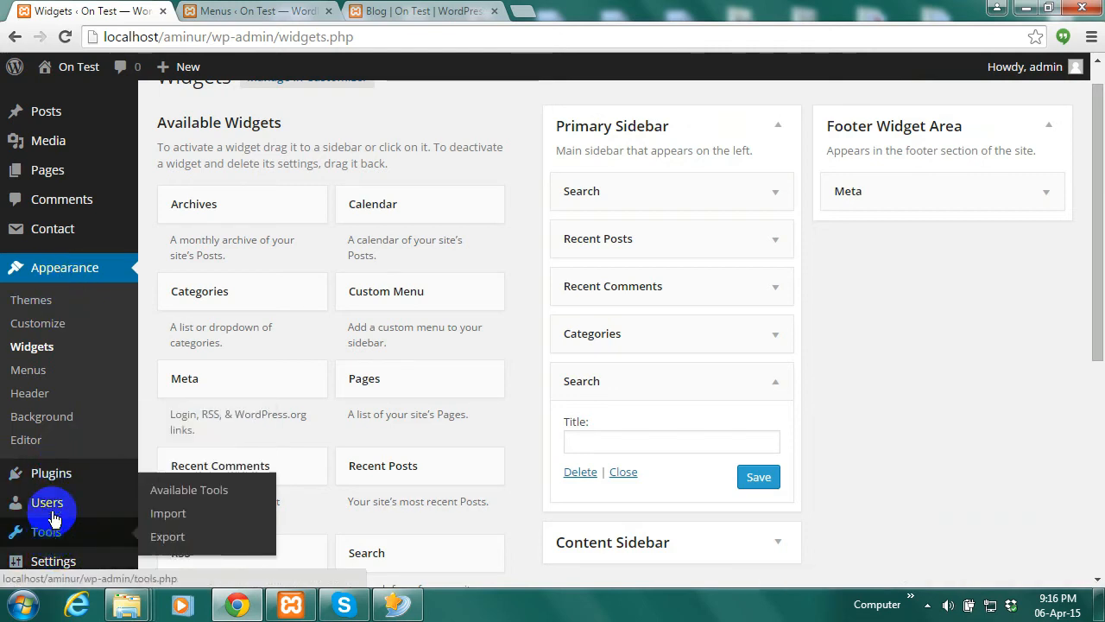
mouse_move(71, 515)
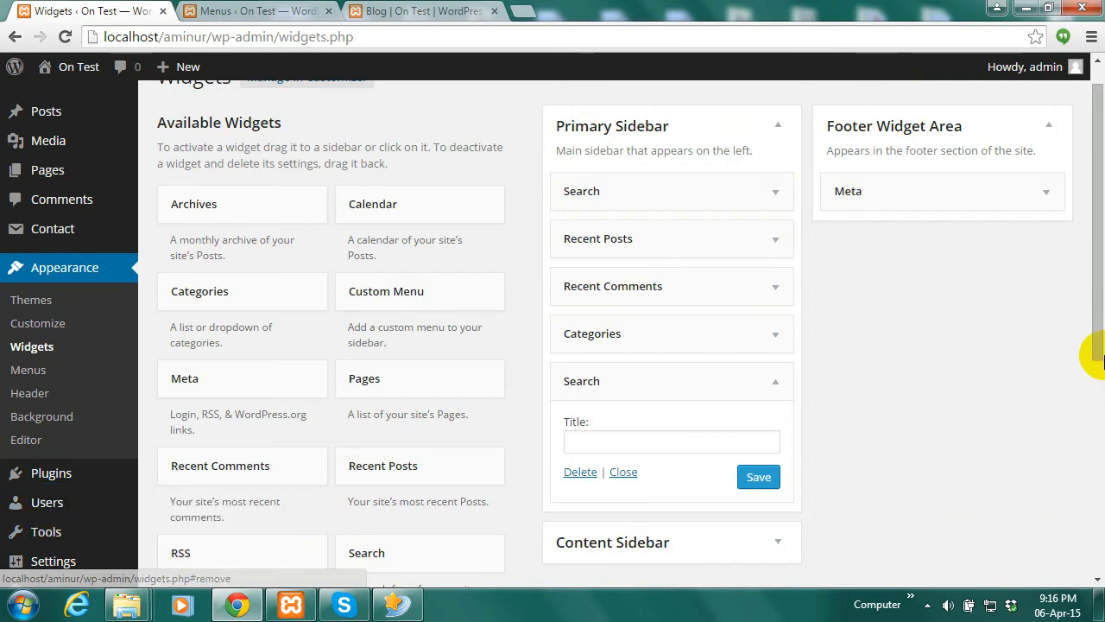
scroll(1087, 247, up, 1)
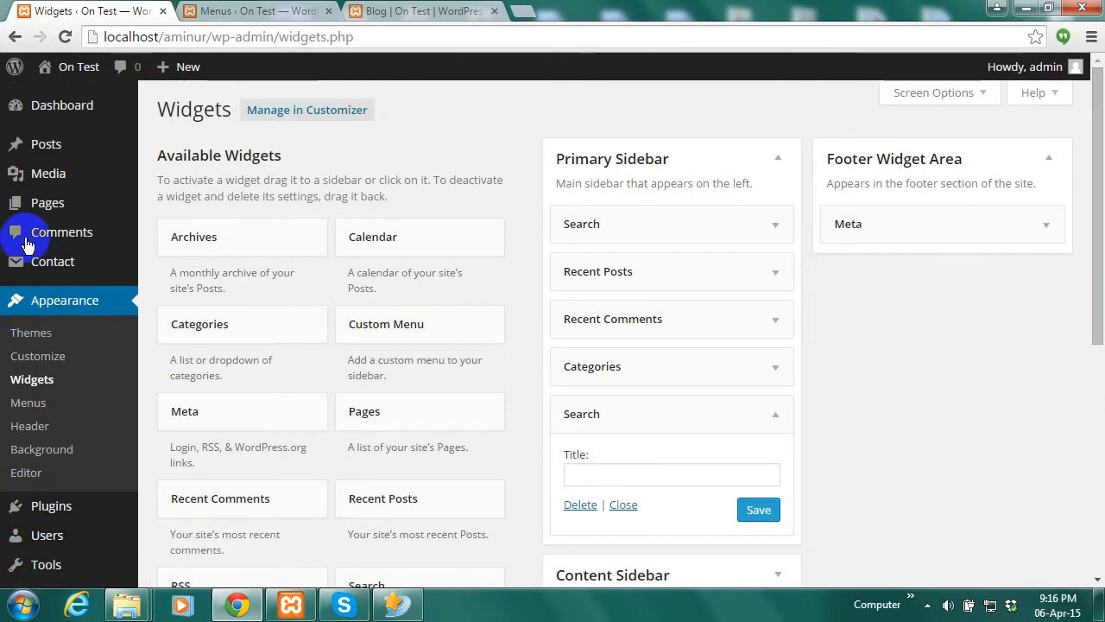
mouse_move(54, 149)
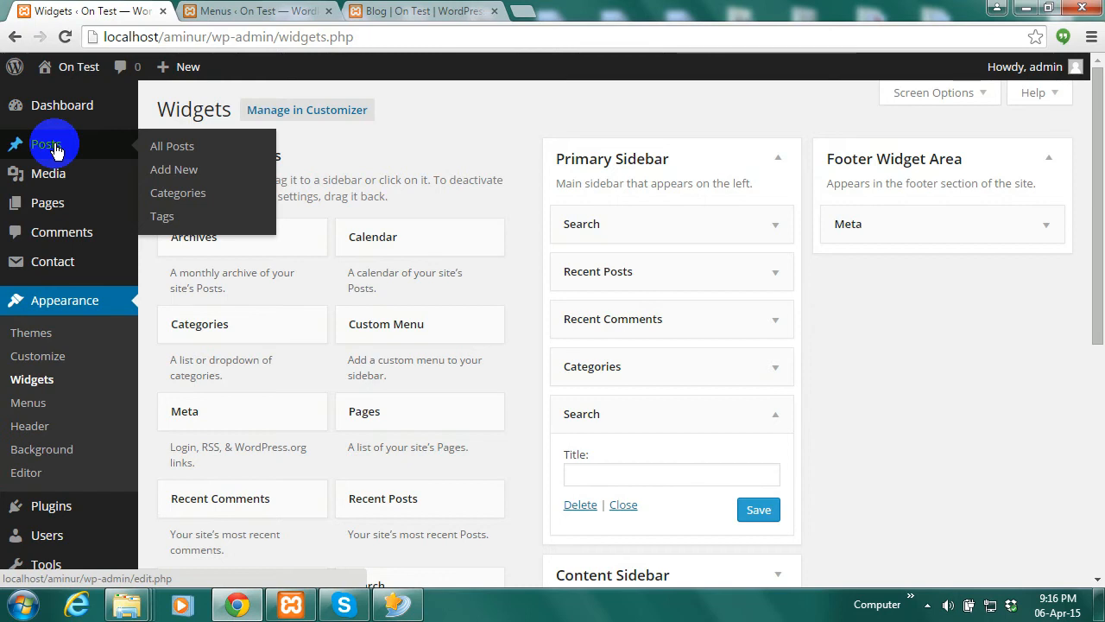
mouse_move(56, 182)
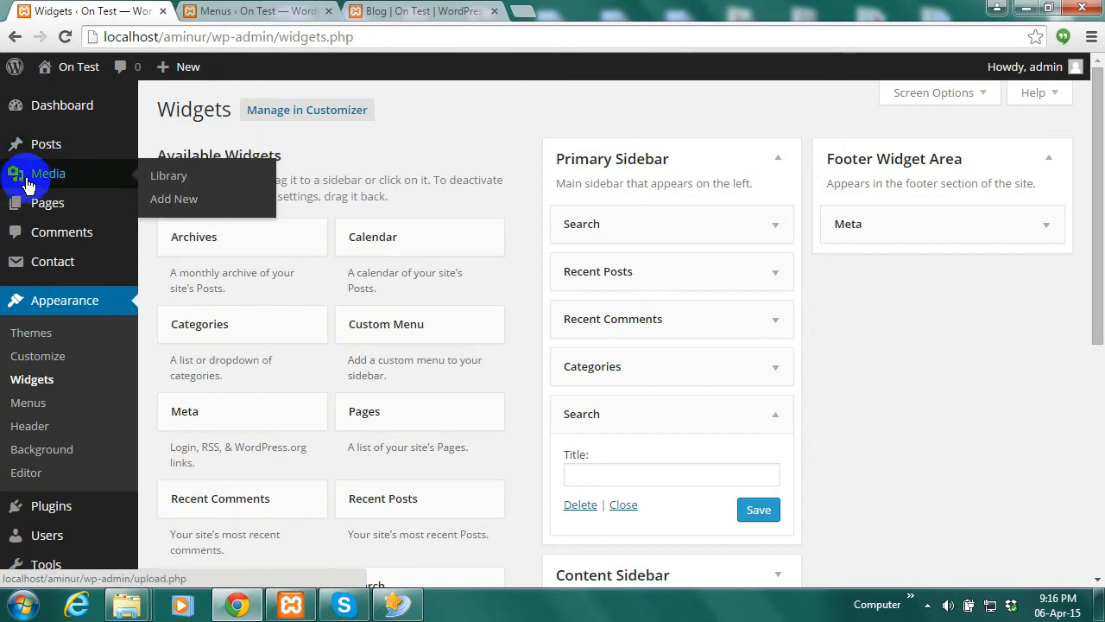
click(172, 178)
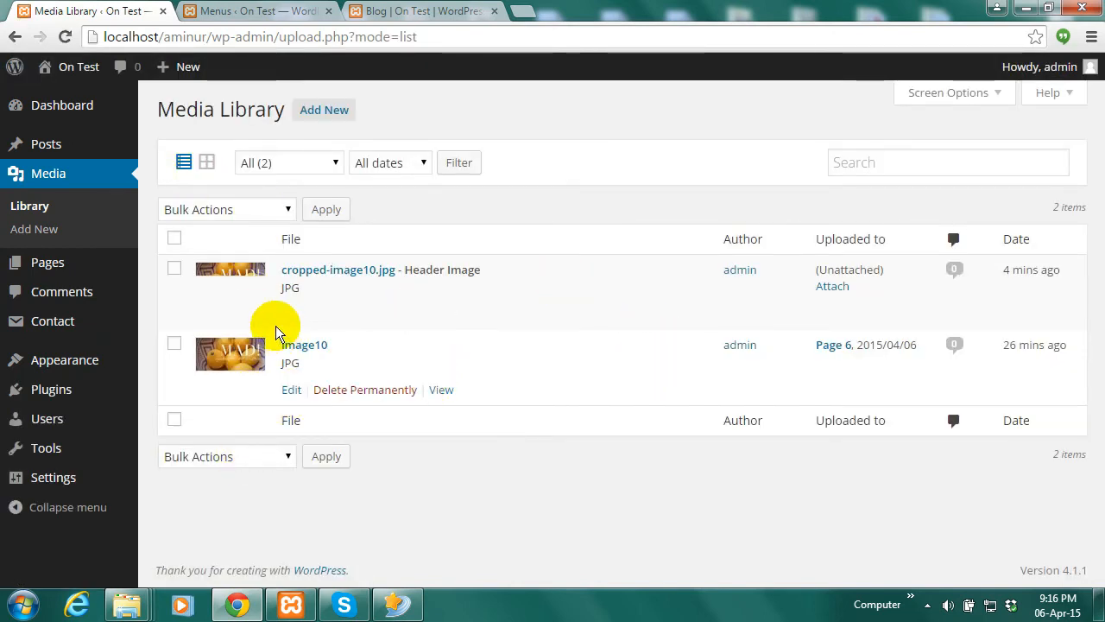
Switch the Media Library to grid view to show the cropped header and lemon photo
click(207, 162)
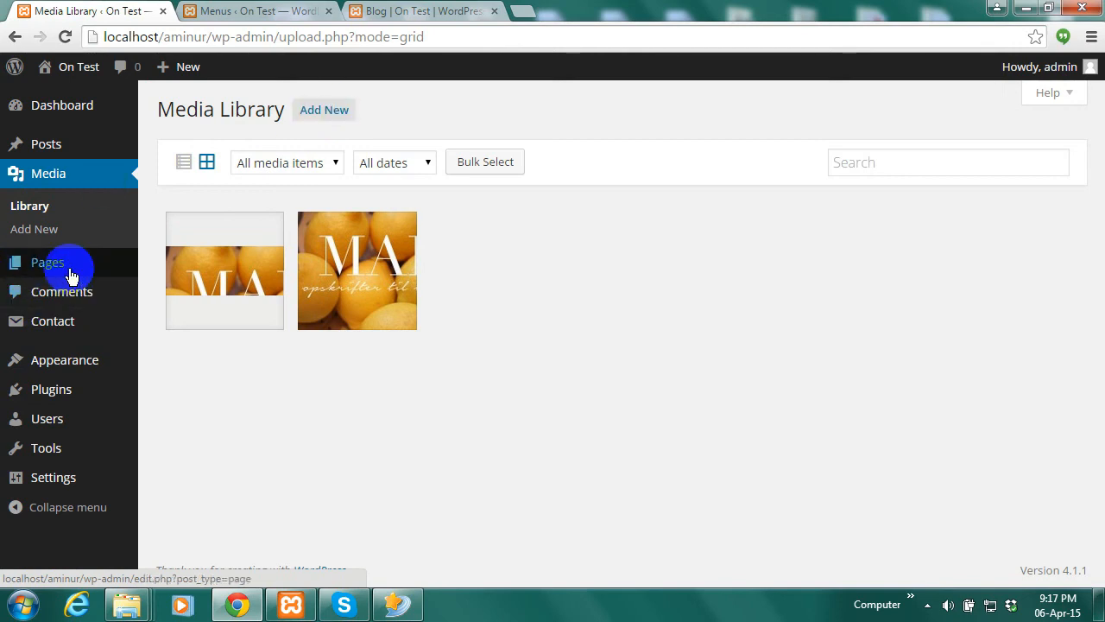
mouse_move(69, 275)
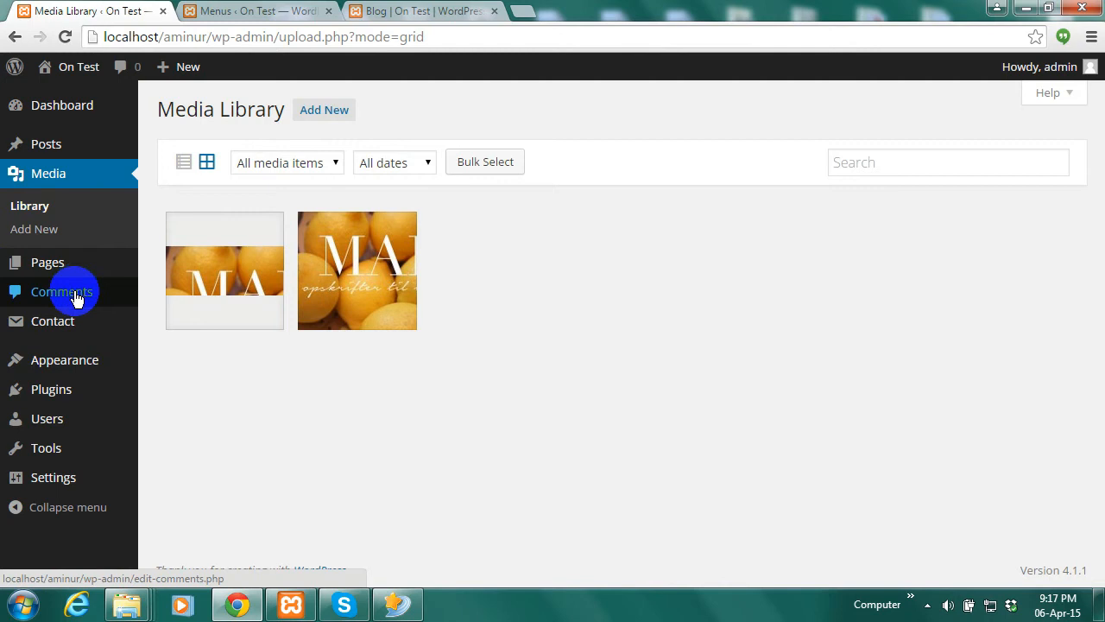
Scroll Test Post 6 down to its Leave a Reply form, then return to the admin pages
click(475, 11)
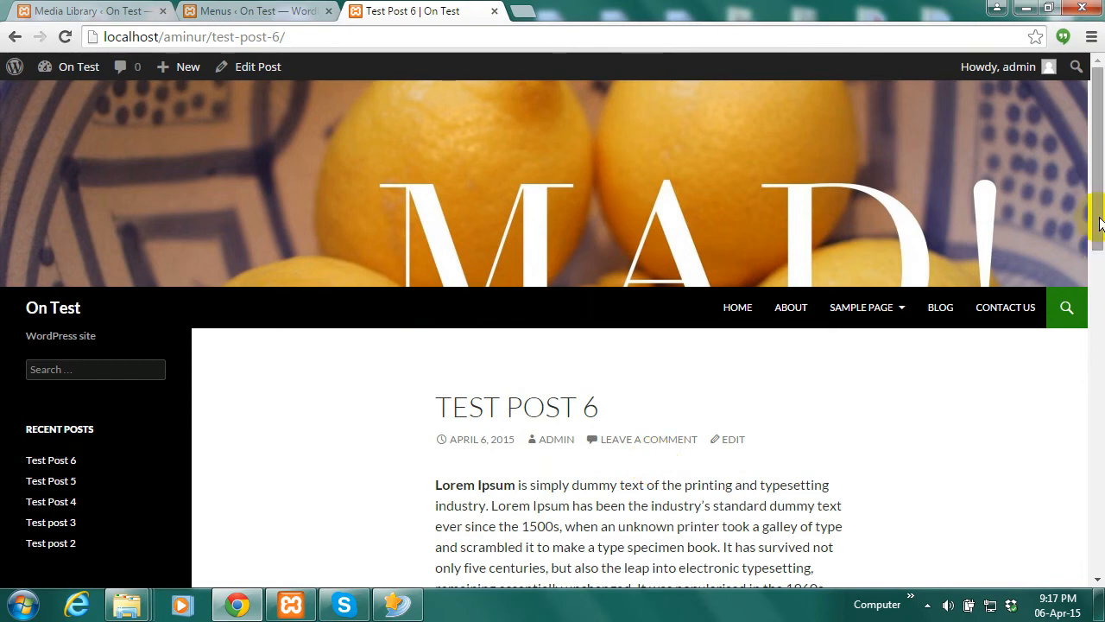
drag(1094, 216, 1068, 378)
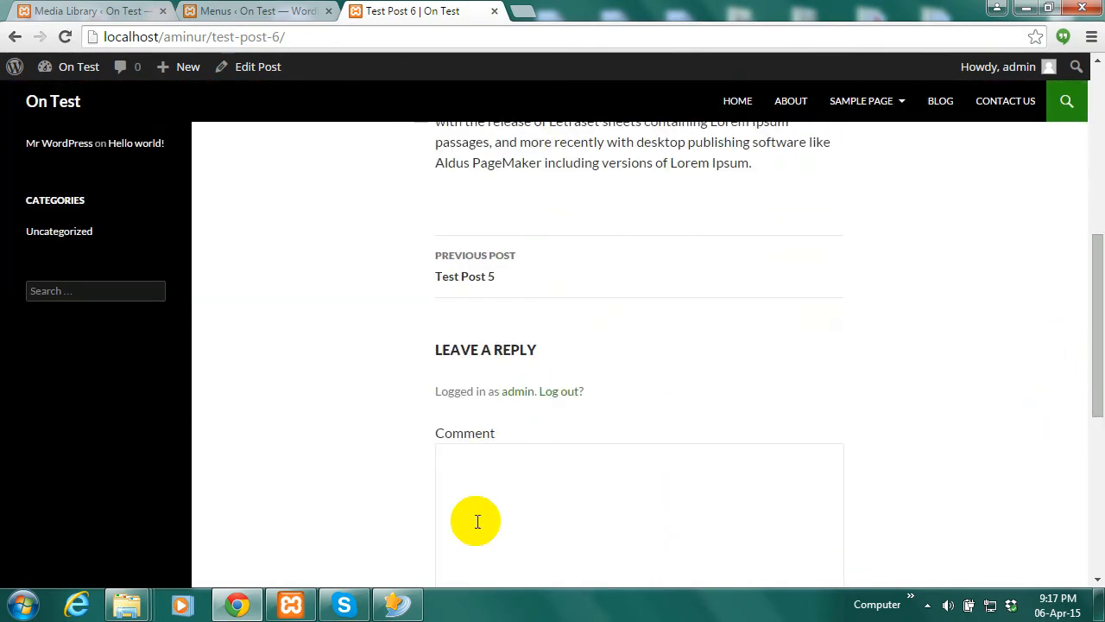
drag(1097, 301, 1097, 407)
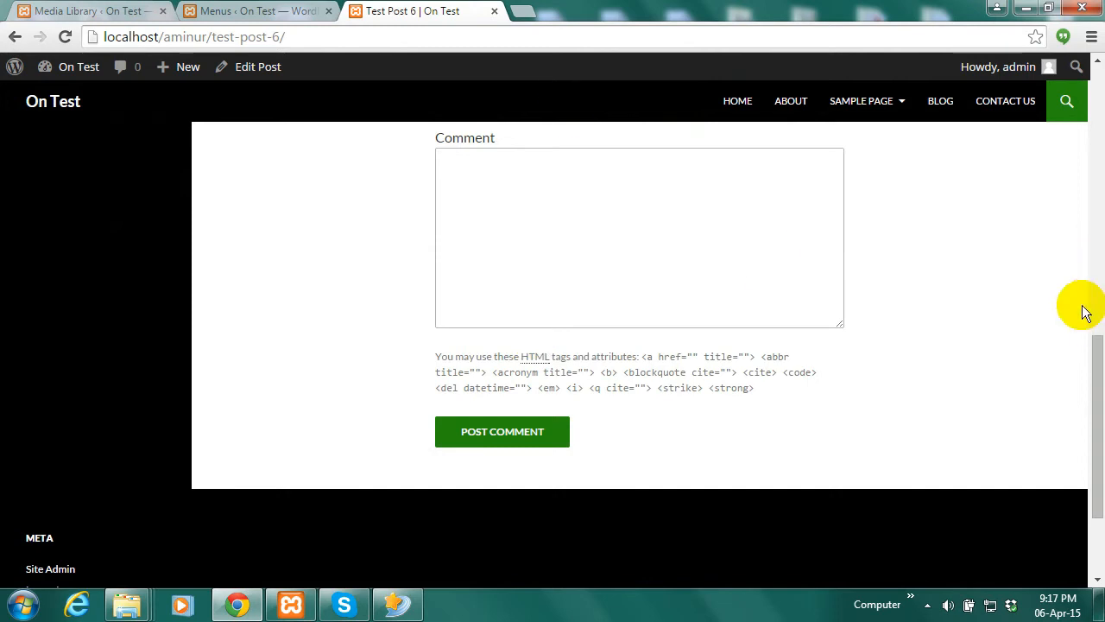
click(82, 12)
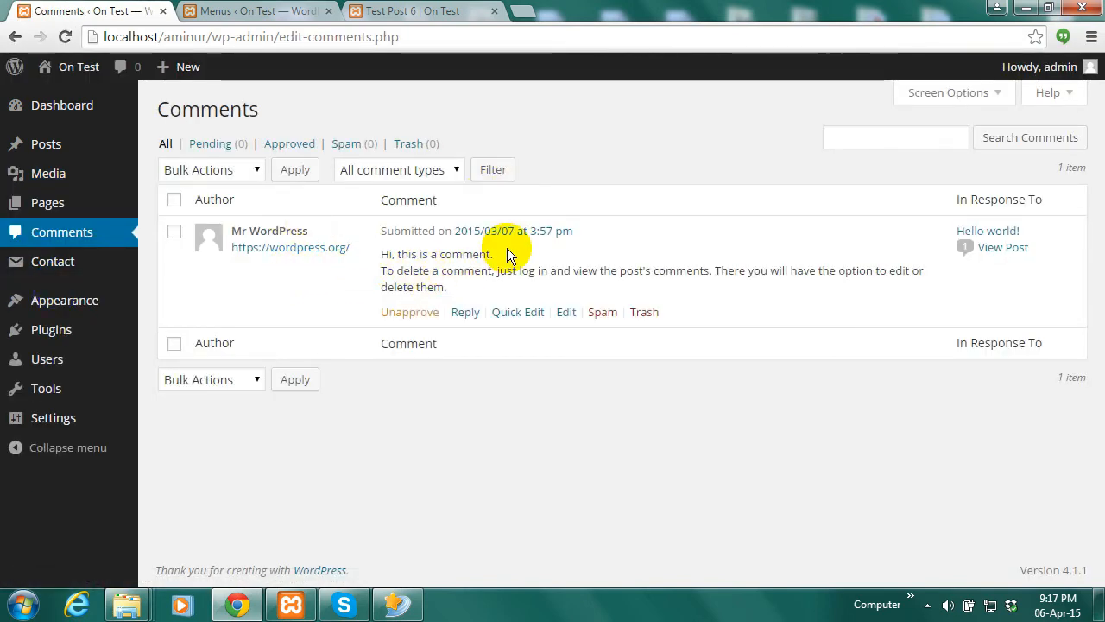
Open the Hello world! post in a new tab to read its sample comment, then return to Comments
right_click(1003, 248)
click(1036, 256)
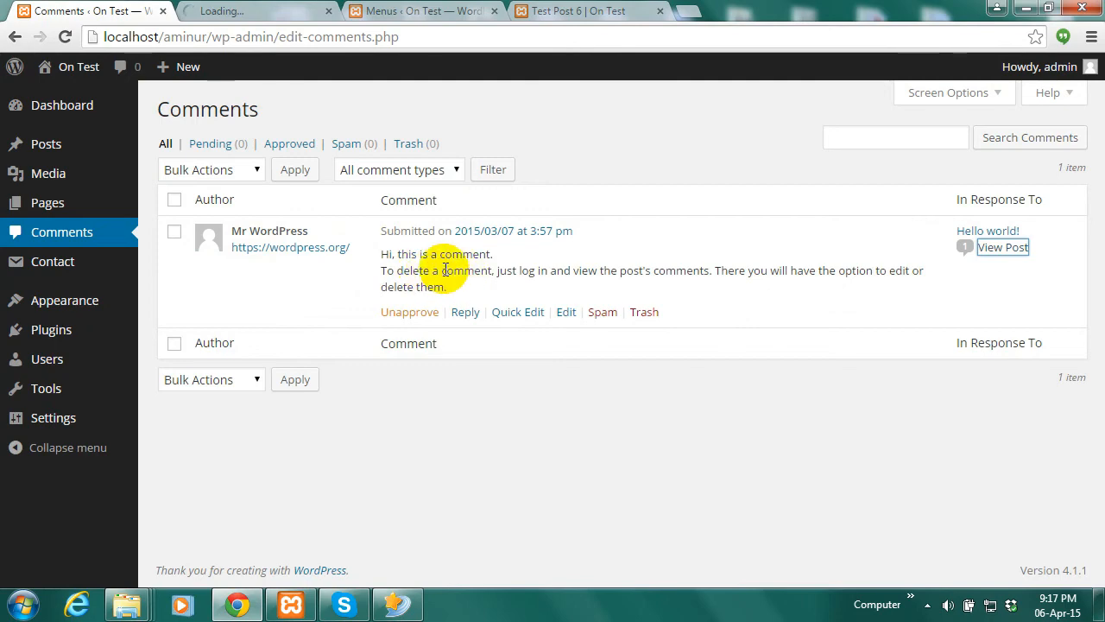
click(246, 11)
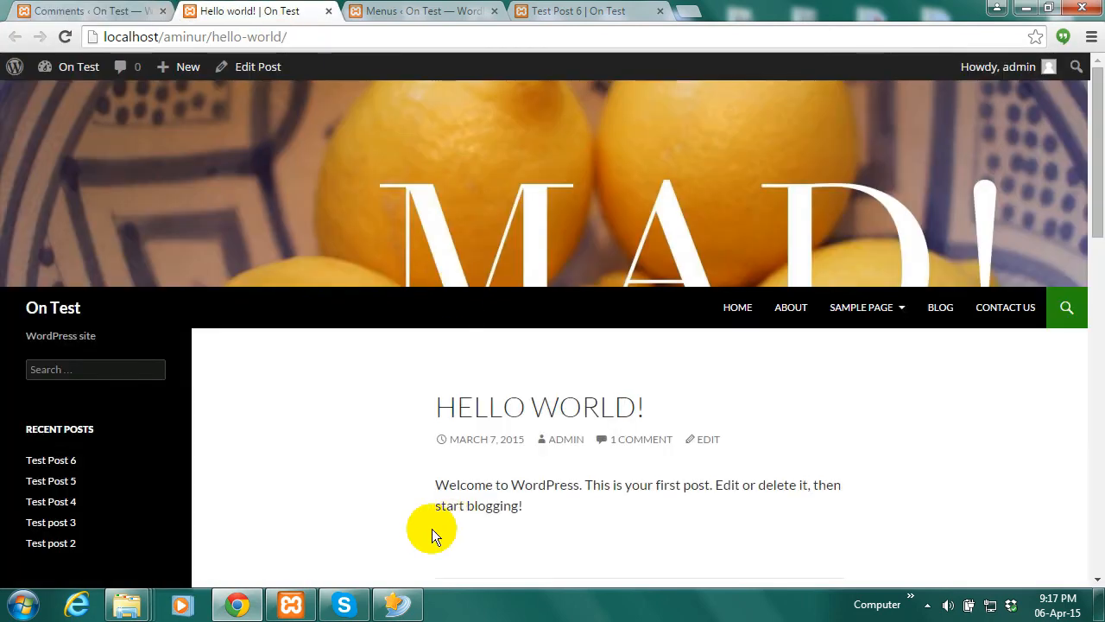
drag(1095, 207, 1084, 354)
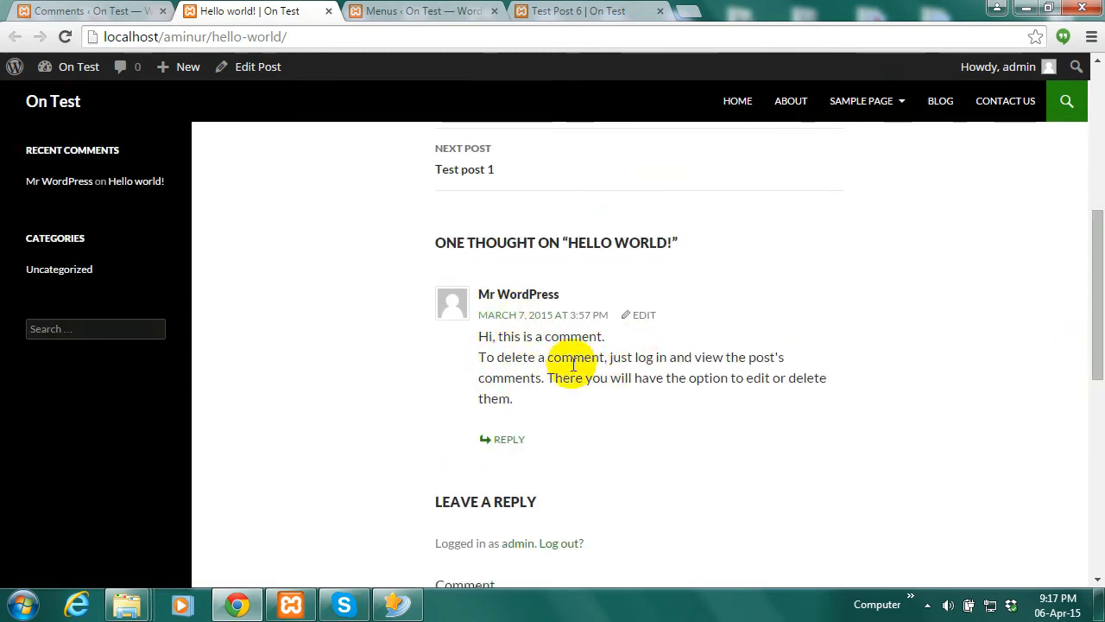
click(93, 10)
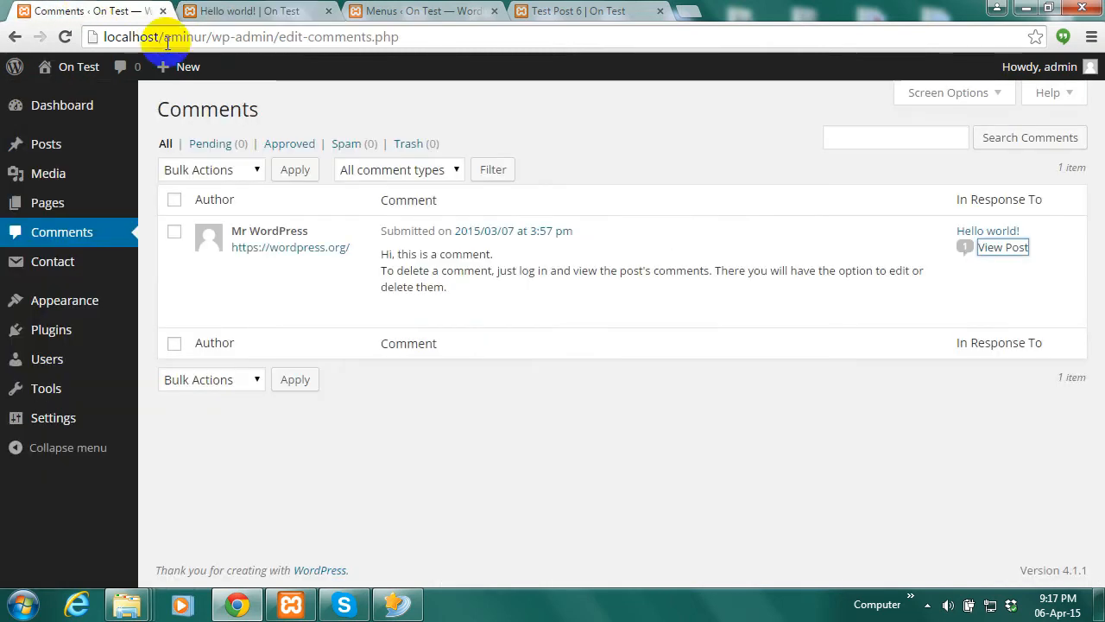
click(47, 275)
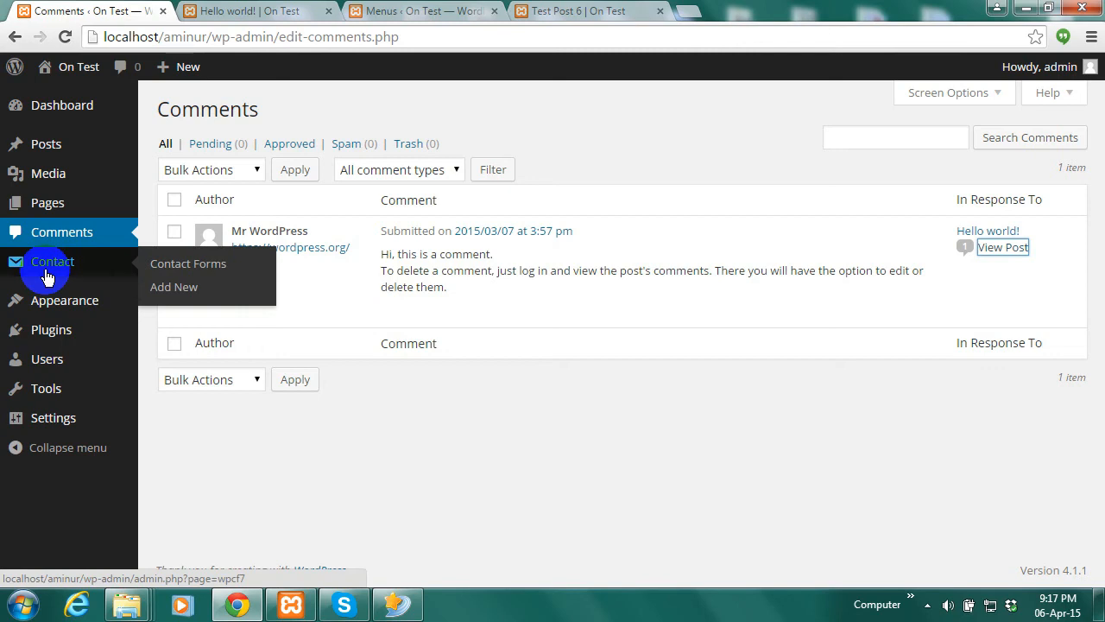
mouse_move(61, 333)
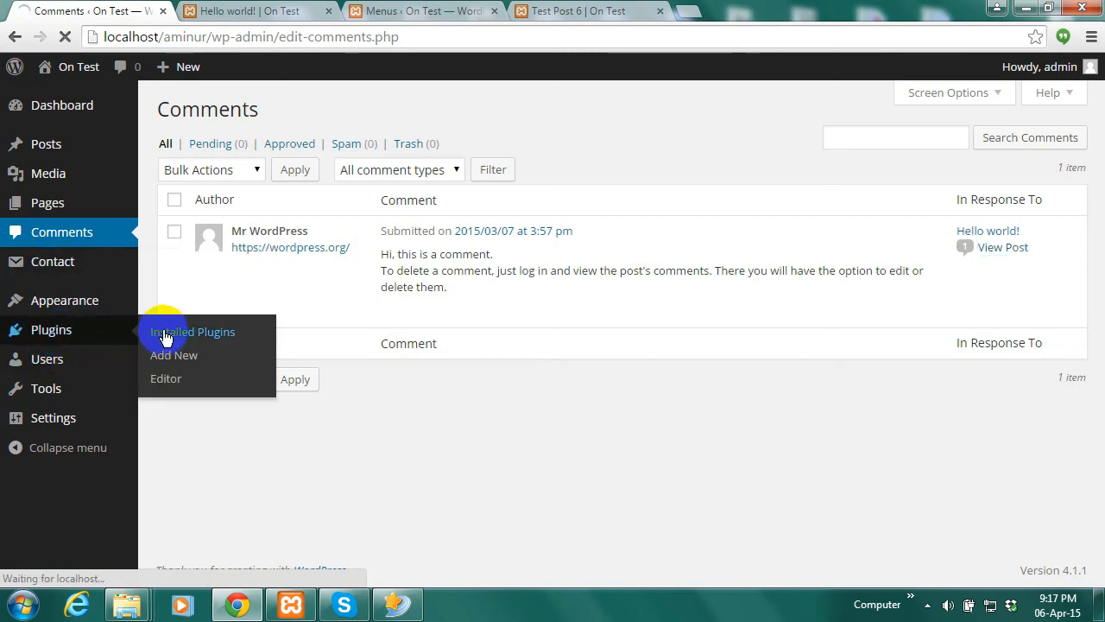
List the three inactive installed plugins and inspect the raw shortcode on the Contact Us page
click(43, 332)
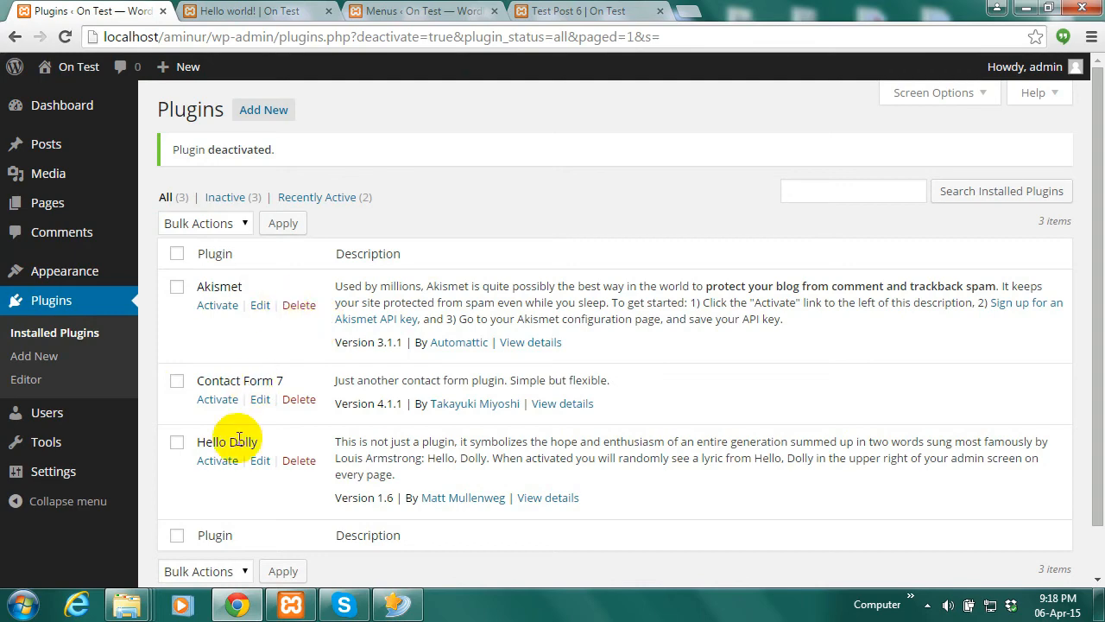
click(580, 14)
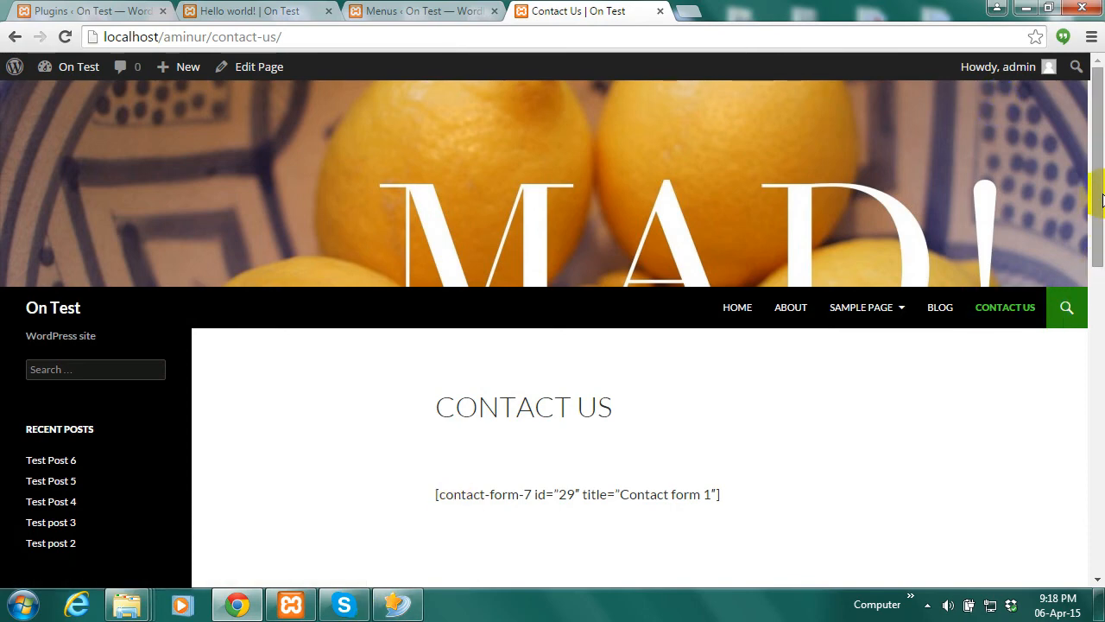
drag(1098, 202, 1088, 299)
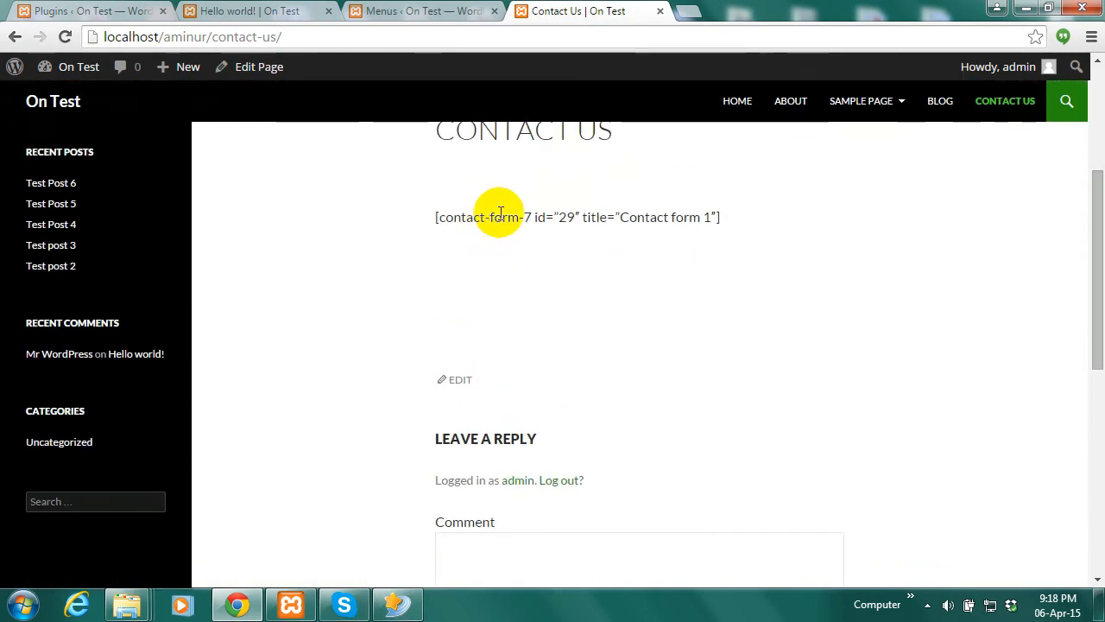
drag(719, 217, 420, 217)
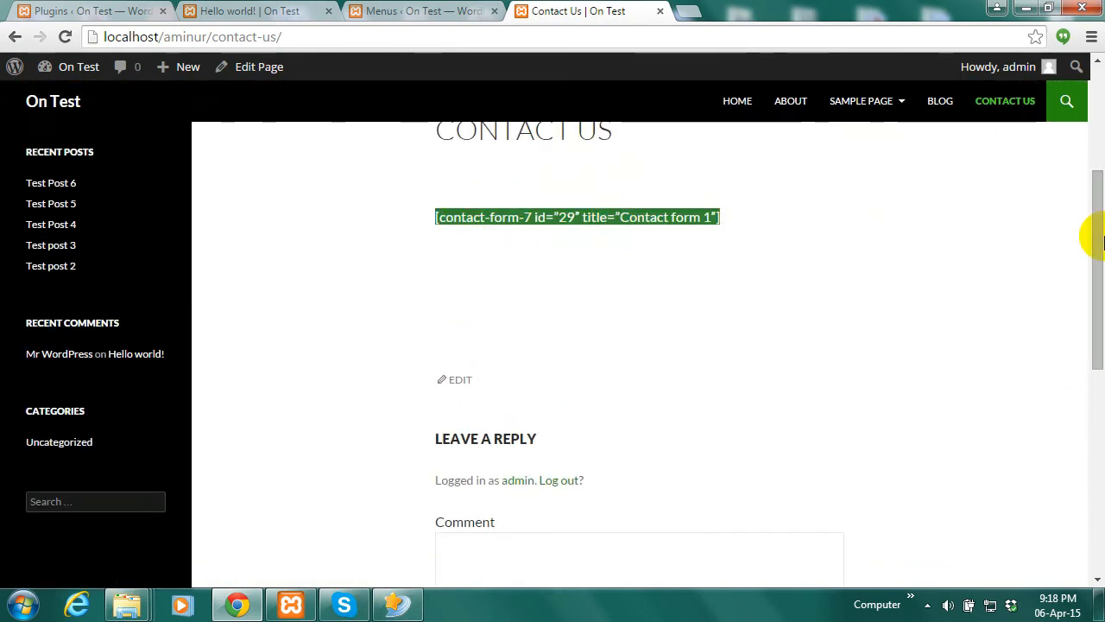
drag(1098, 250, 1101, 74)
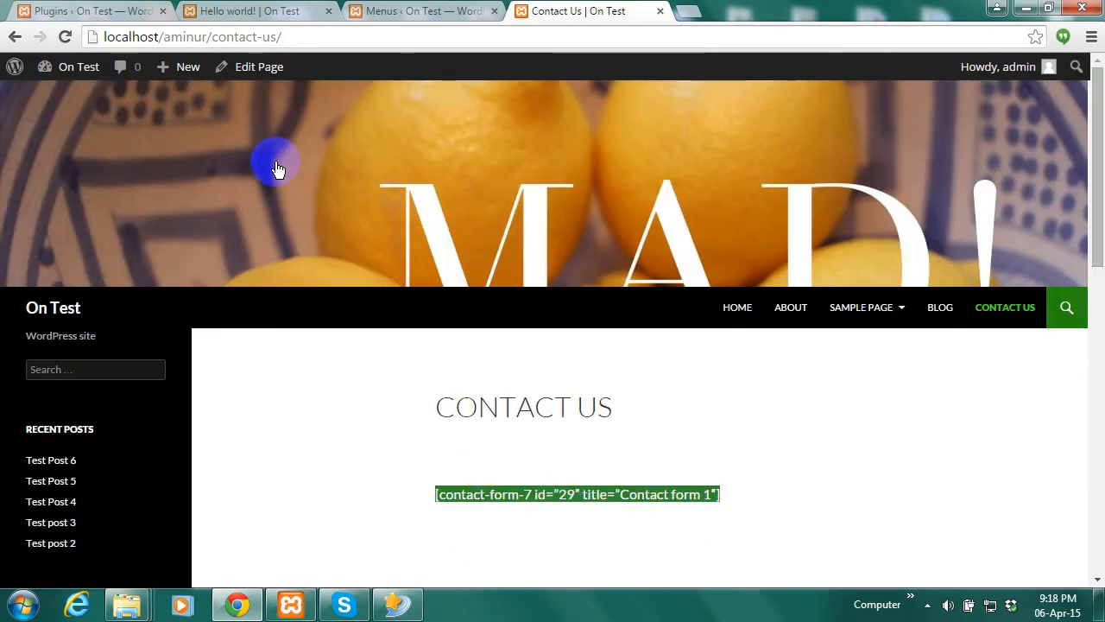
click(91, 10)
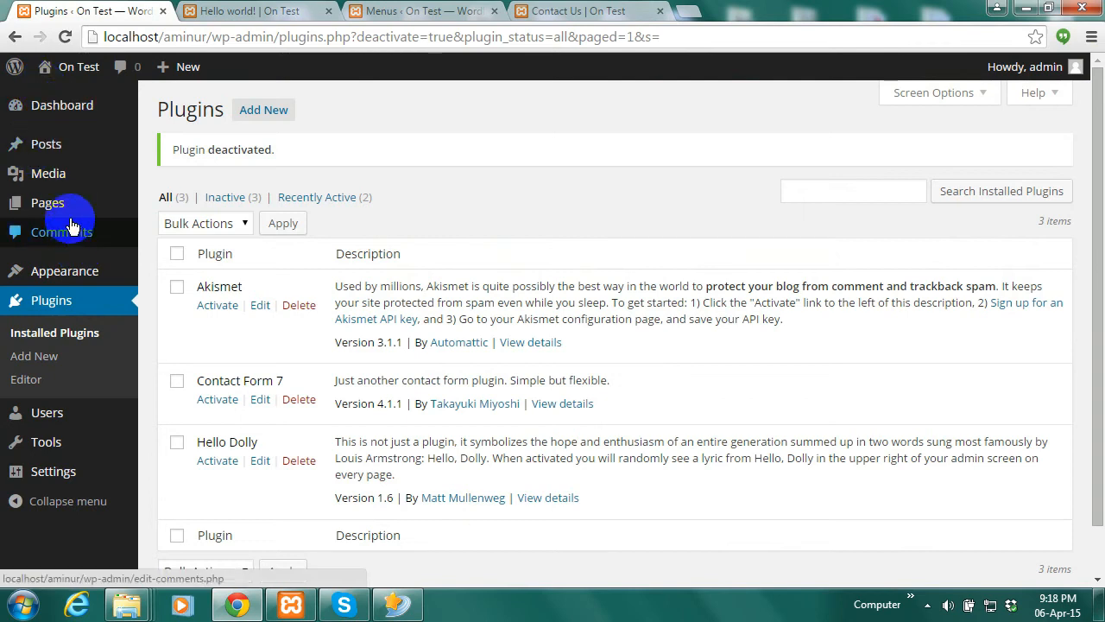
Open All Posts and scroll through the seven posts, all filed under Uncategorized
mouse_move(72, 211)
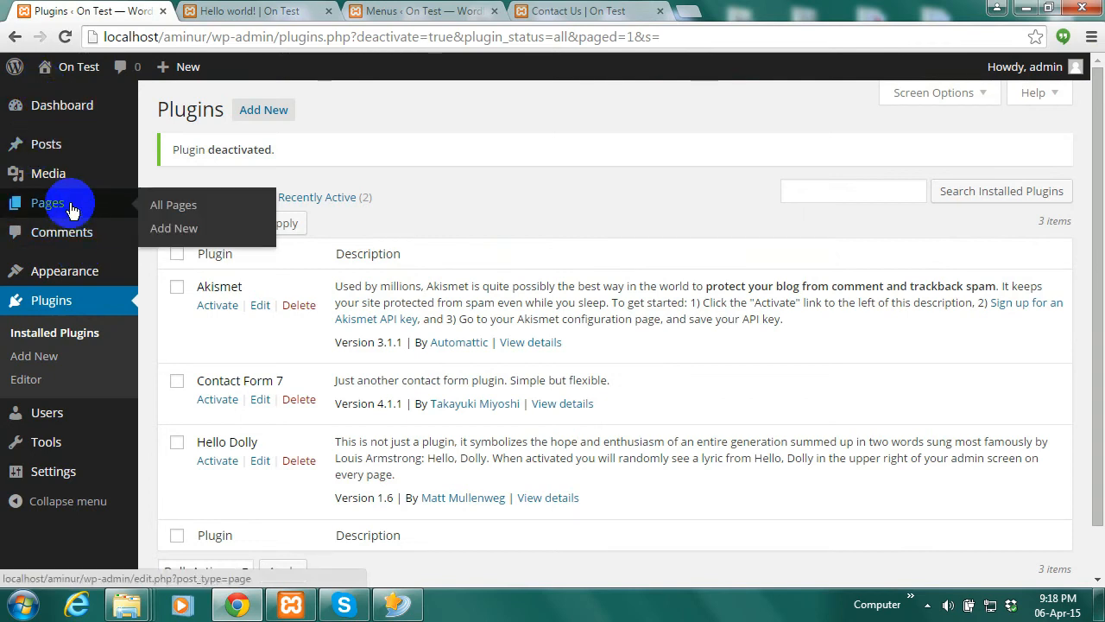
mouse_move(65, 181)
mouse_move(55, 155)
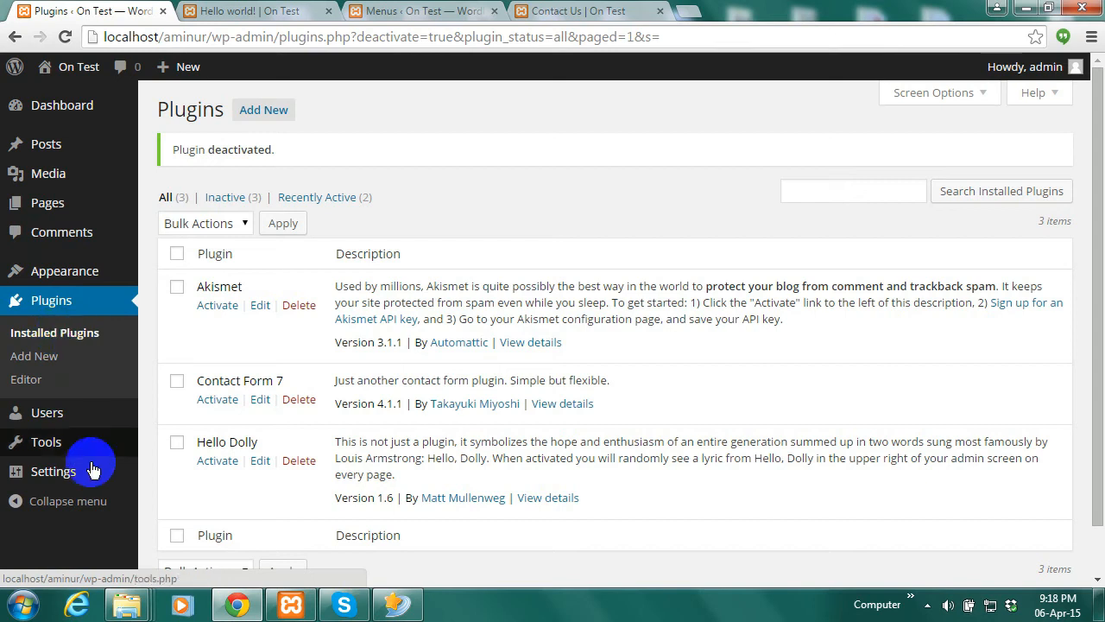
mouse_move(56, 449)
mouse_move(56, 418)
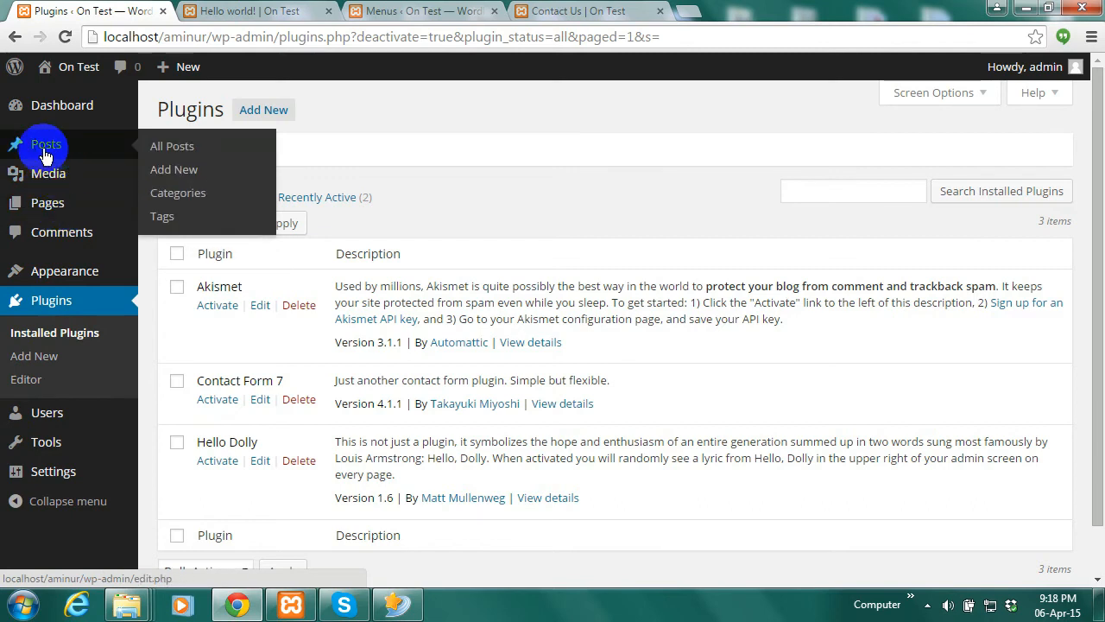
click(174, 155)
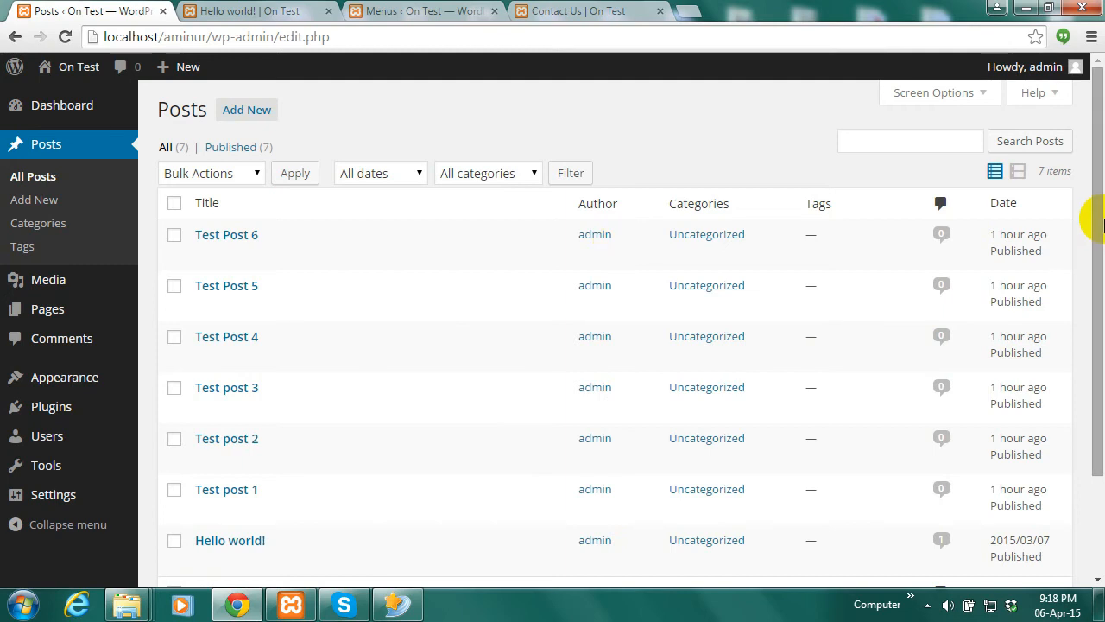
drag(1088, 210, 1101, 246)
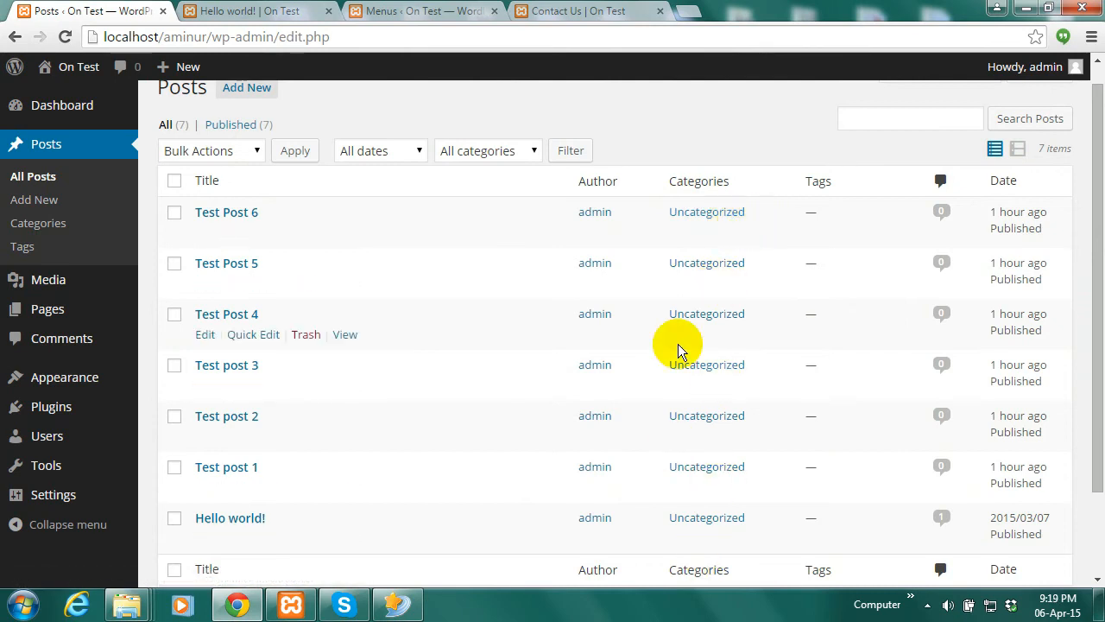
drag(1090, 247, 1101, 195)
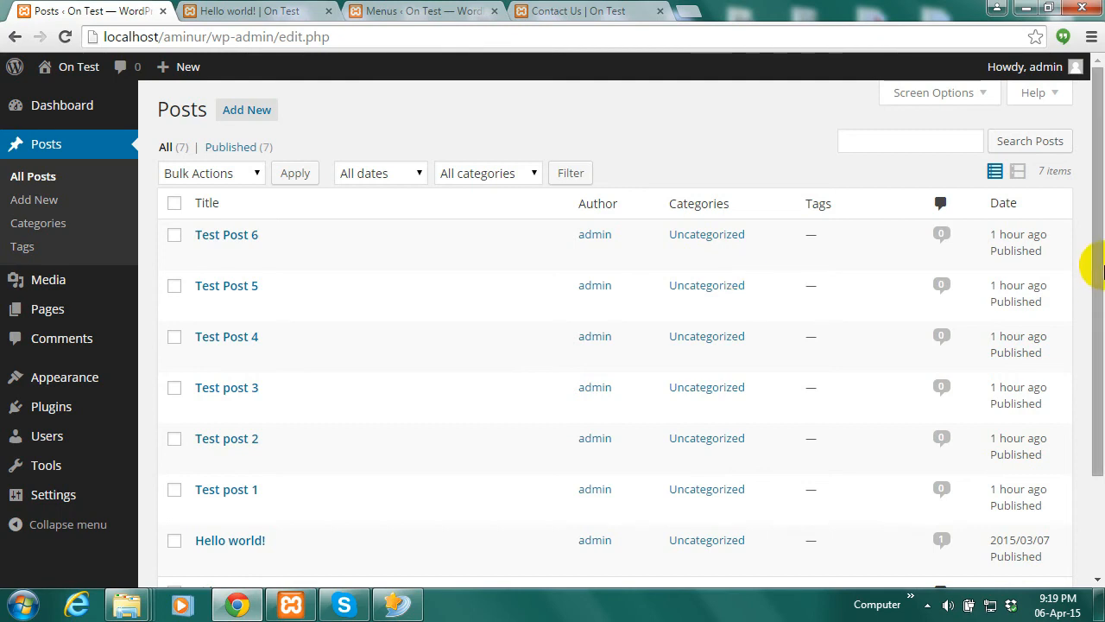
drag(1096, 256, 1093, 306)
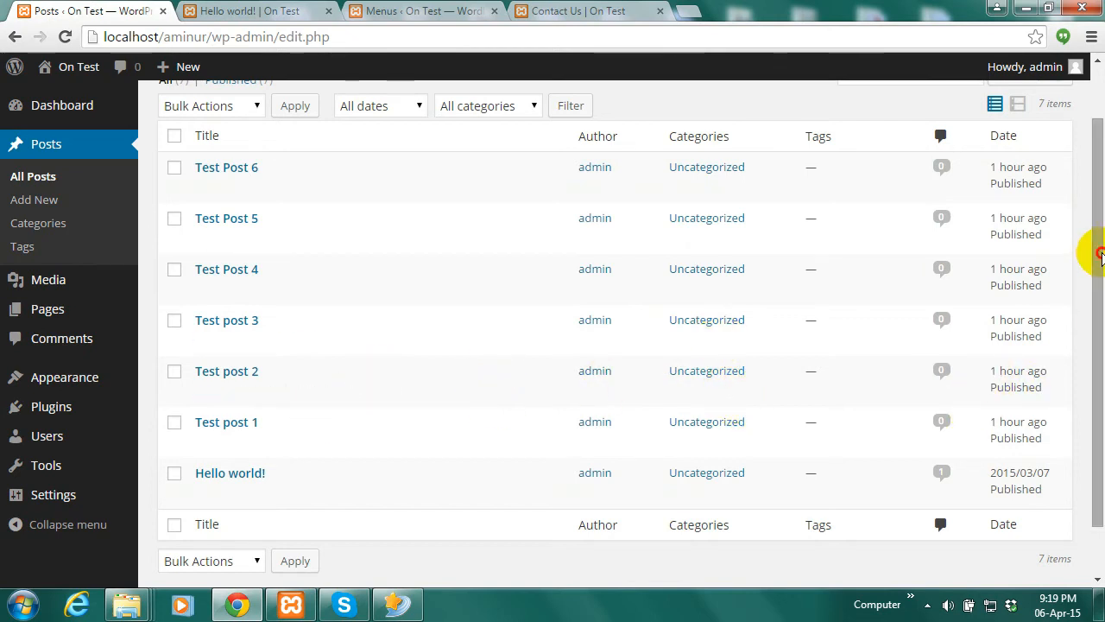
drag(1100, 255, 1093, 198)
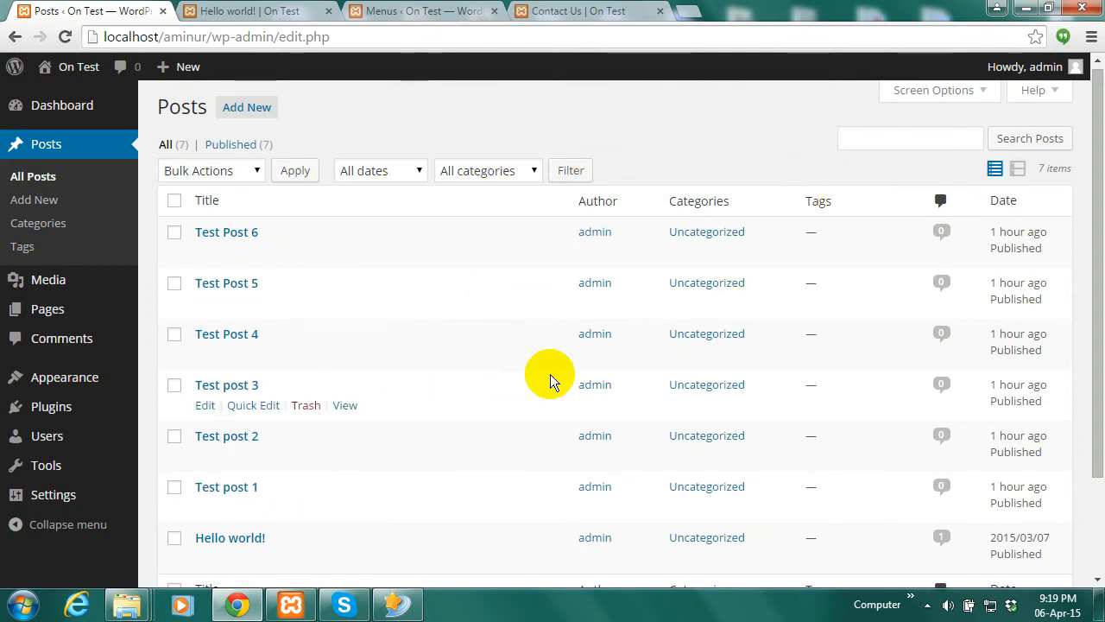
click(39, 223)
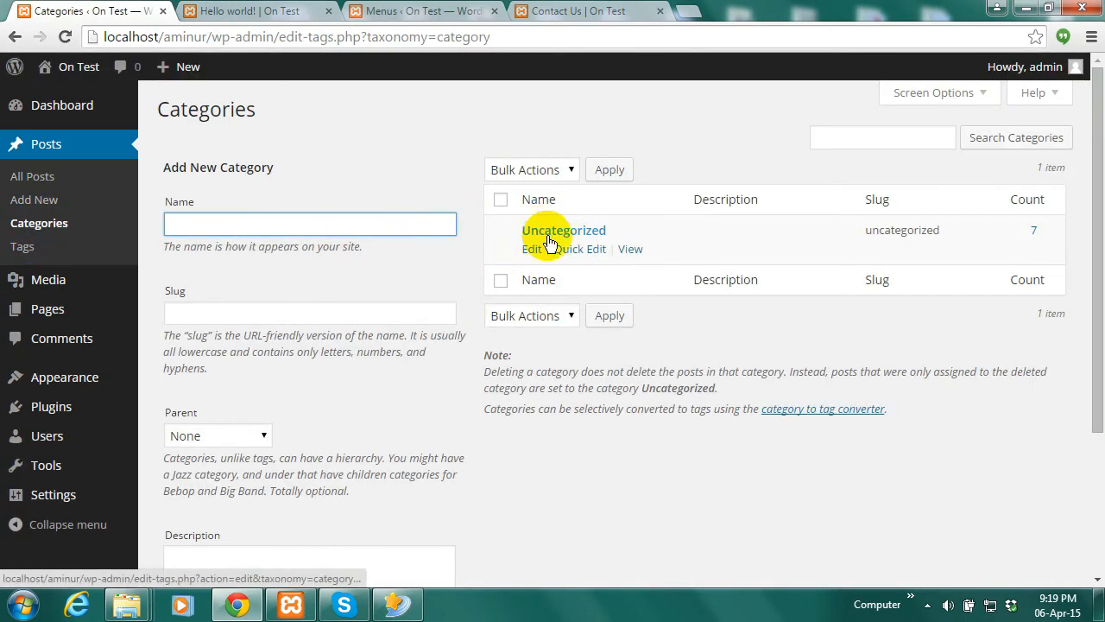
Add the post categories Sports and Books on the Categories page
click(284, 230)
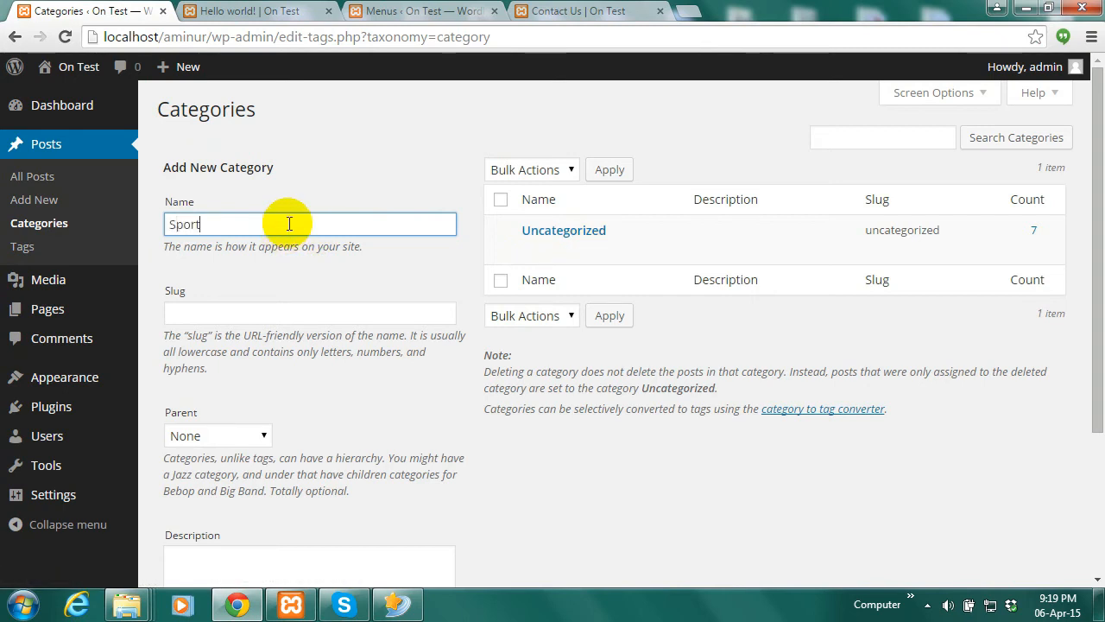
scroll(337, 362, down, 3)
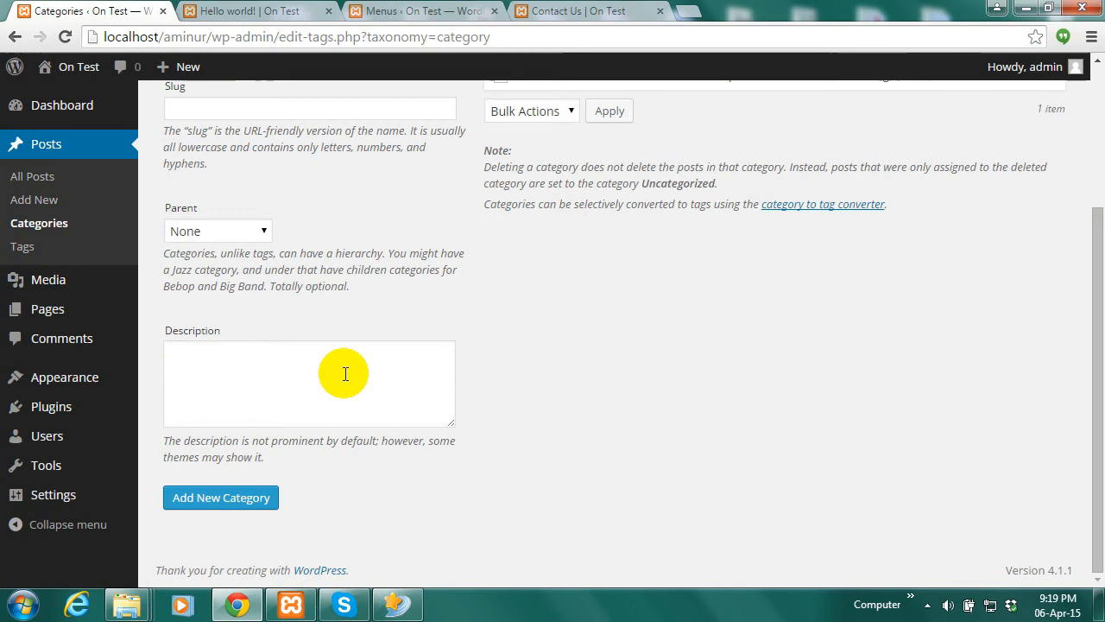
click(242, 500)
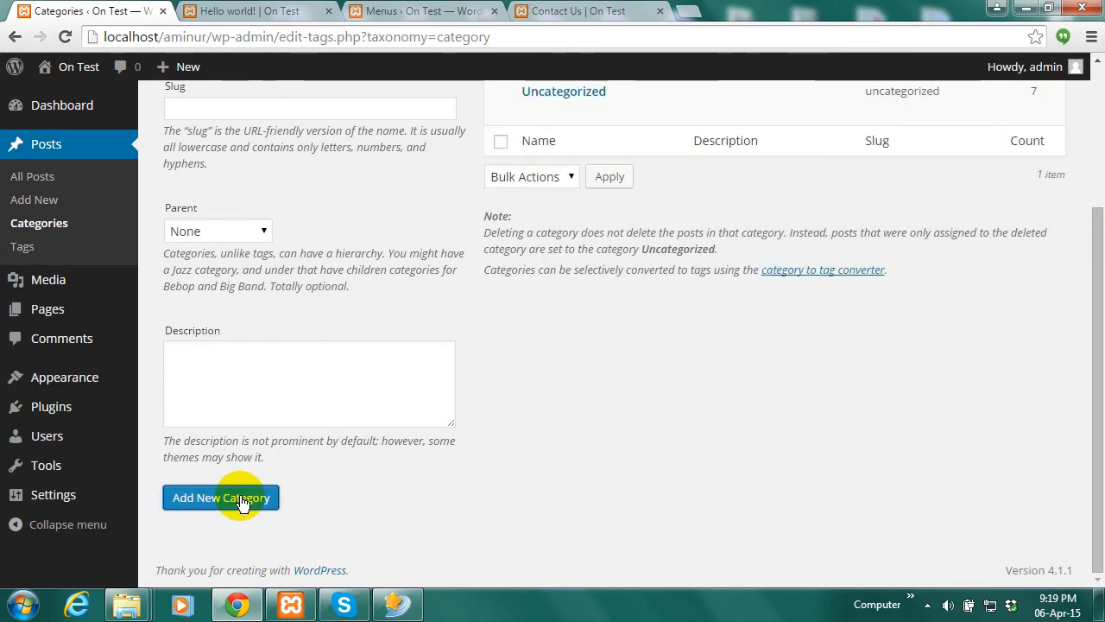
scroll(501, 313, up, 2)
click(262, 190)
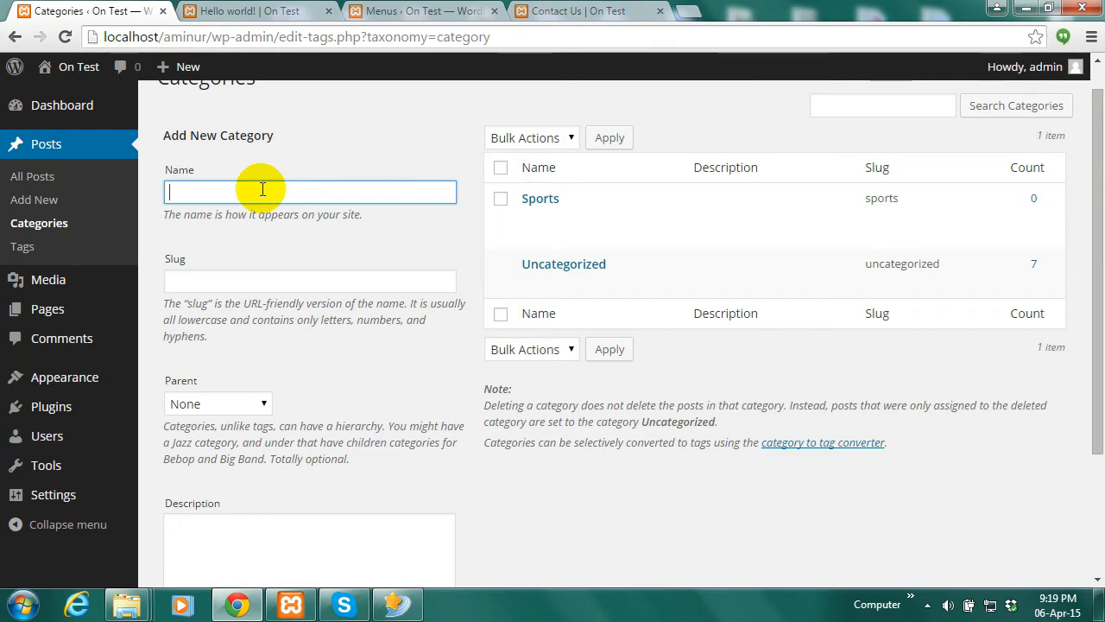
scroll(314, 302, down, 2)
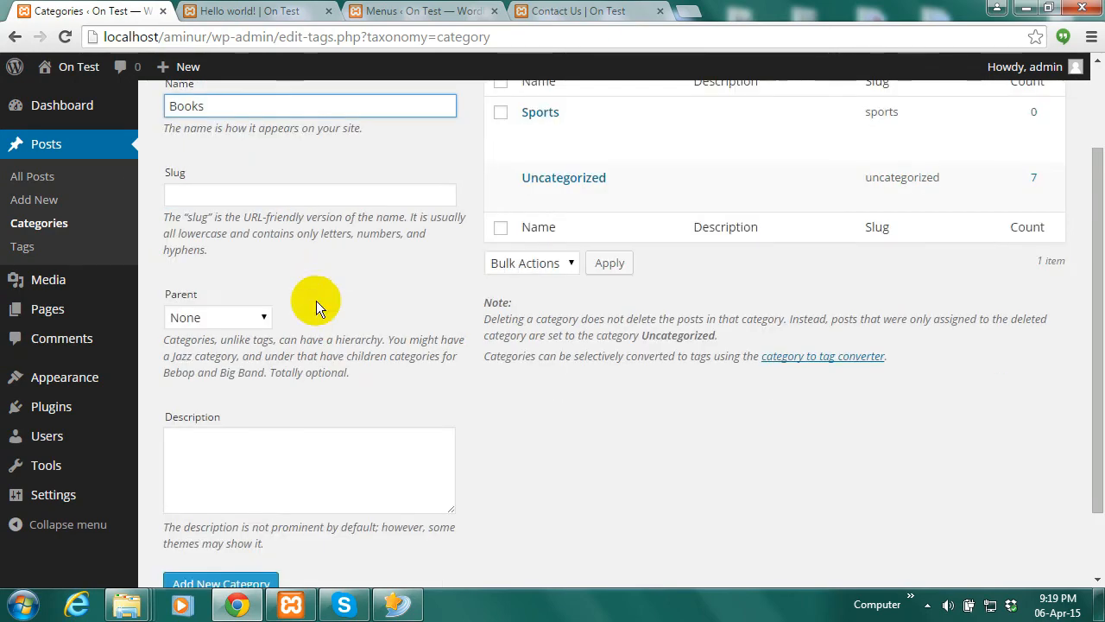
click(219, 506)
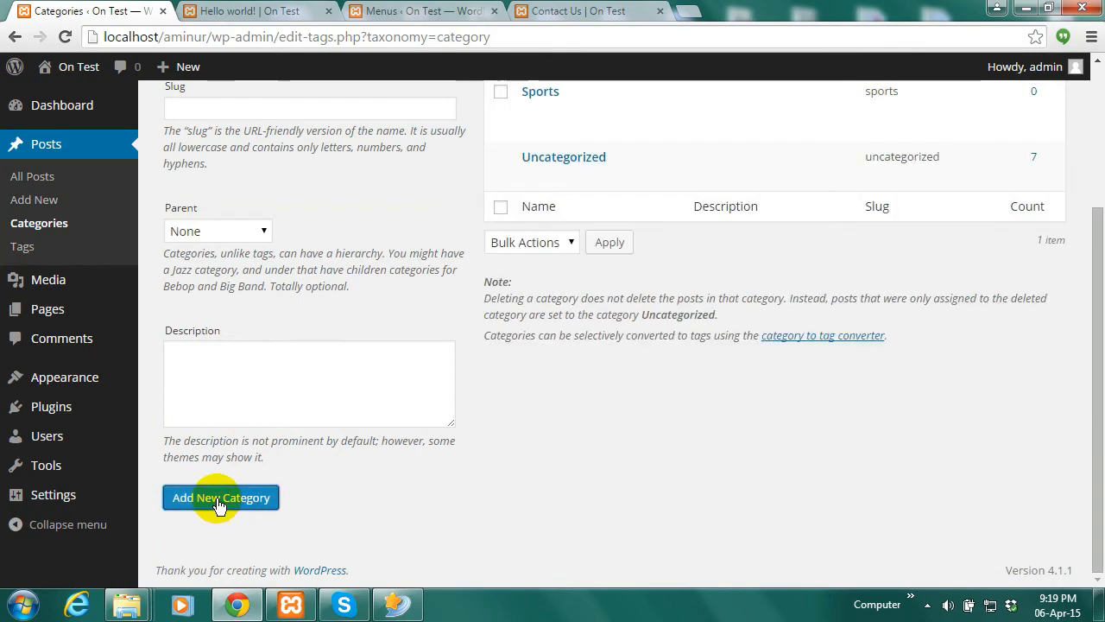
drag(1093, 274, 1102, 154)
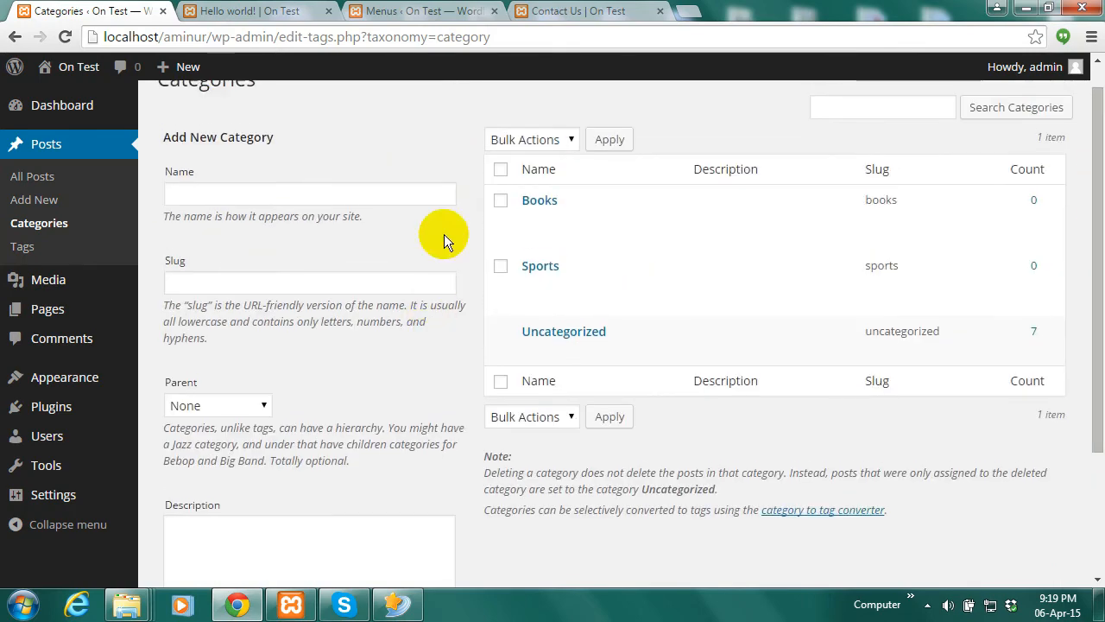
mouse_move(565, 348)
mouse_move(546, 278)
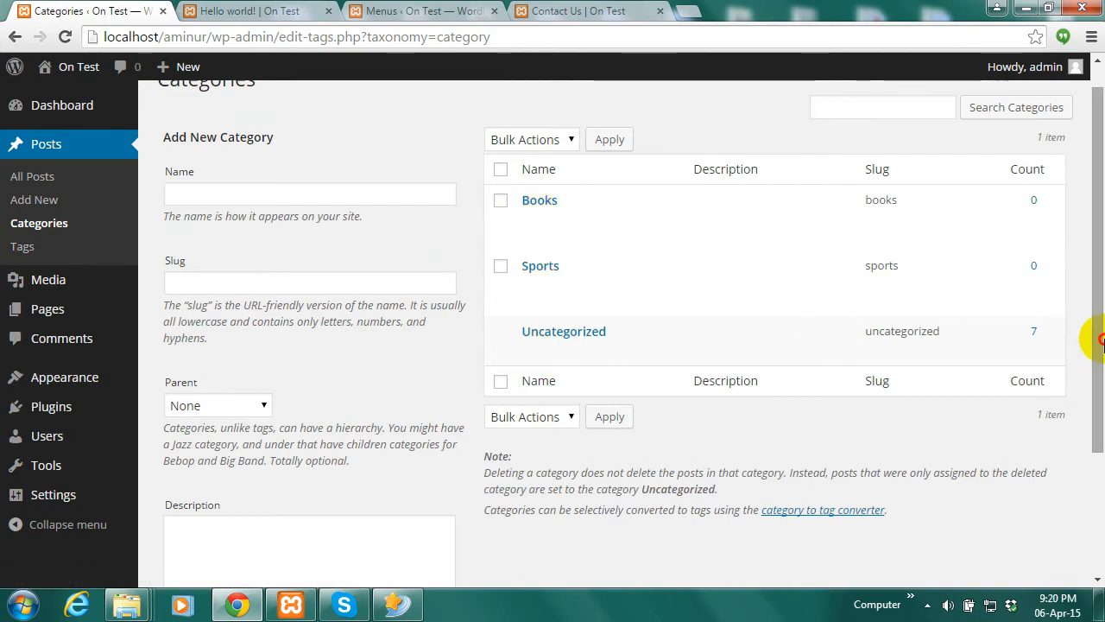
drag(1094, 328, 1102, 248)
Start a new post and enter the title 'Test post'
click(32, 208)
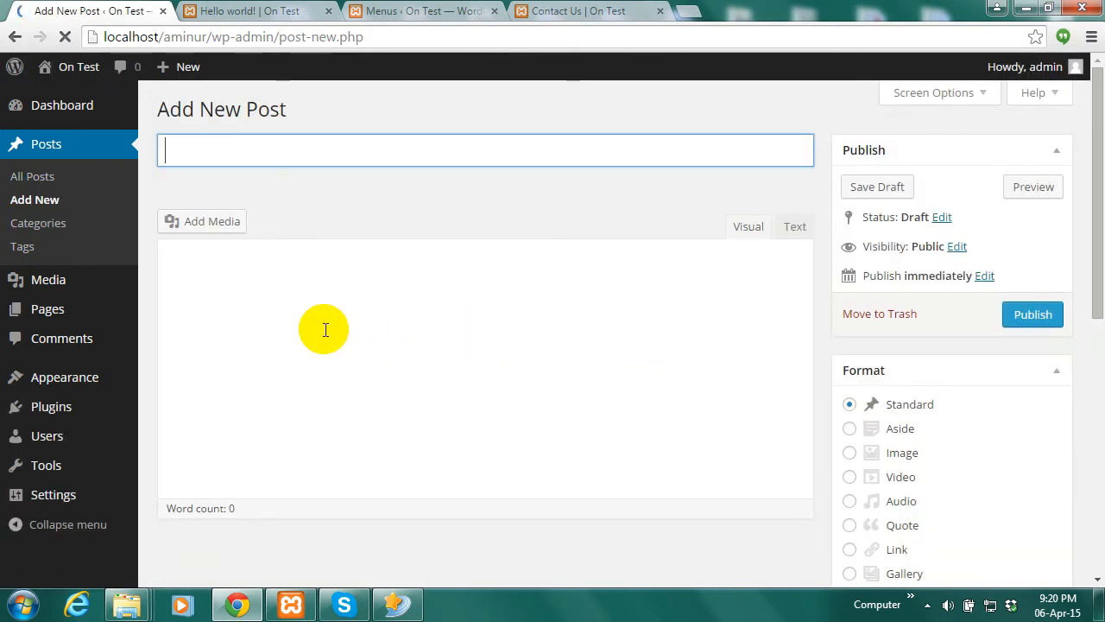
click(299, 157)
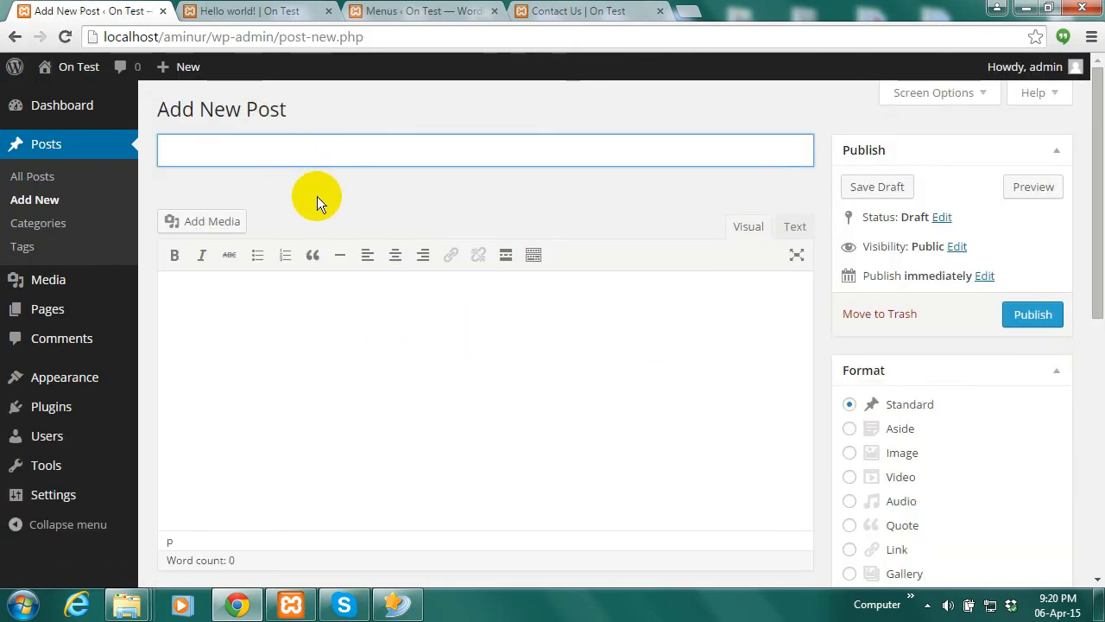
scroll(990, 314, down, 2)
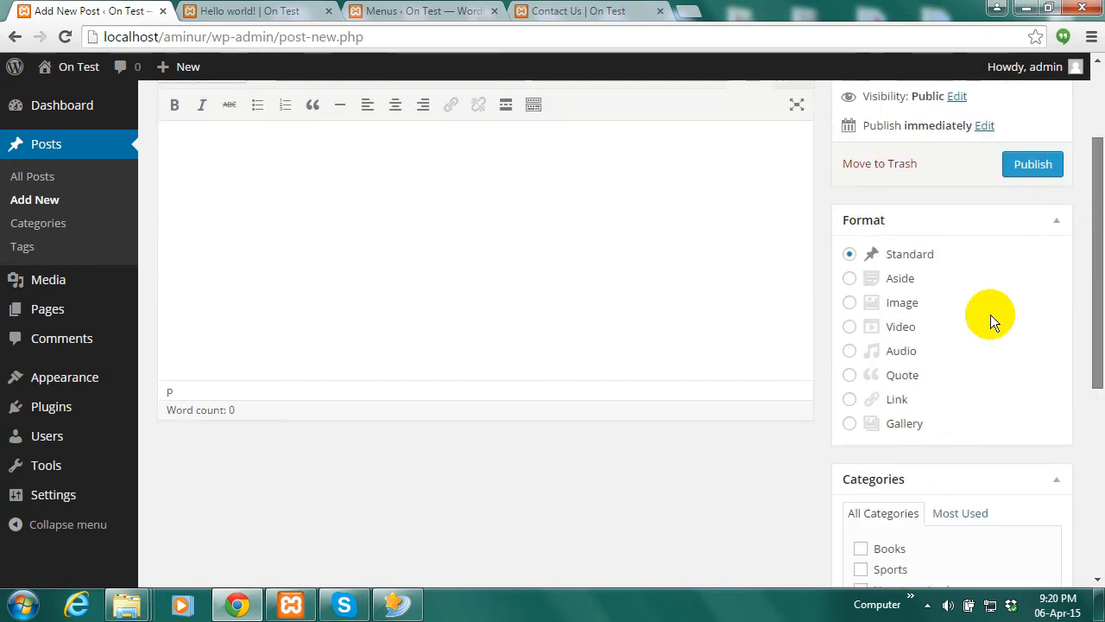
click(448, 218)
scroll(1090, 269, up, 2)
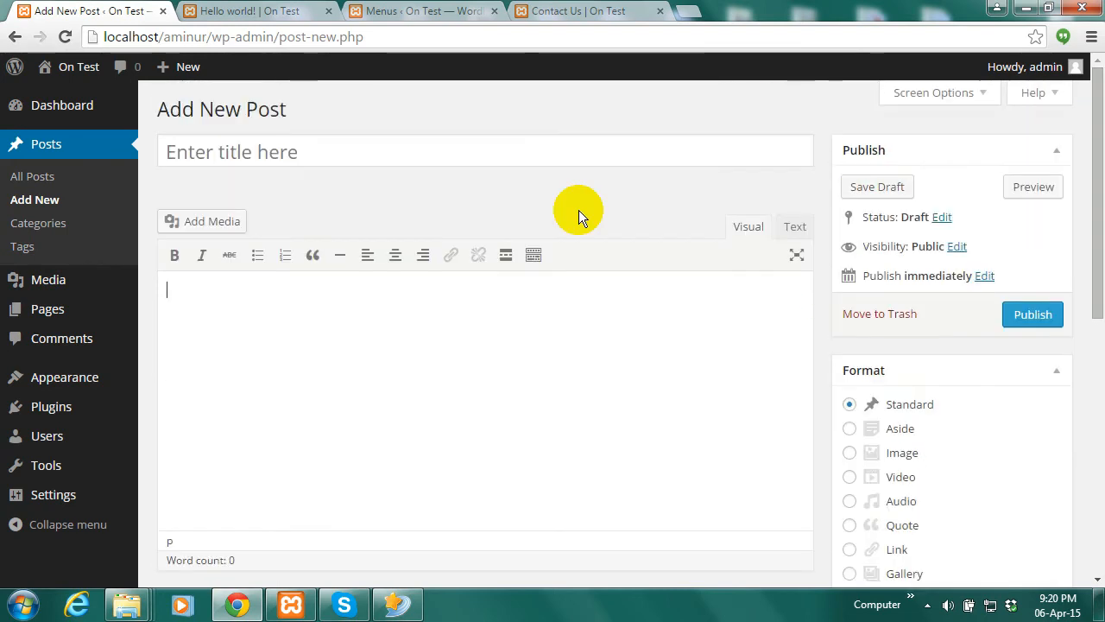
click(395, 155)
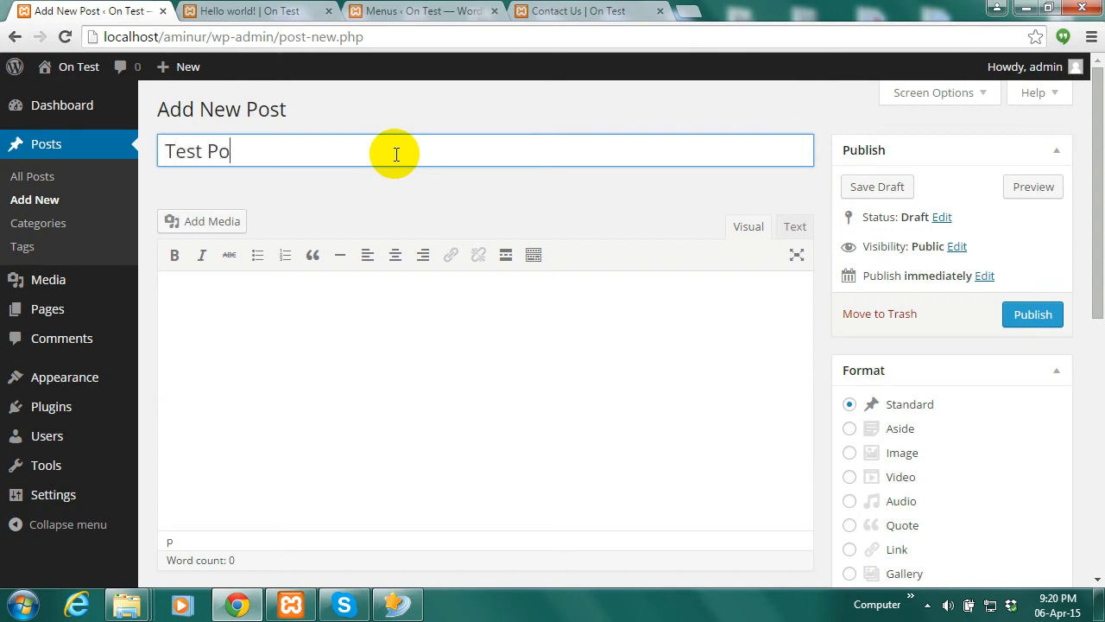
Write the body text 'This is a Test post' in the post editor
scroll(1086, 204, down, 2)
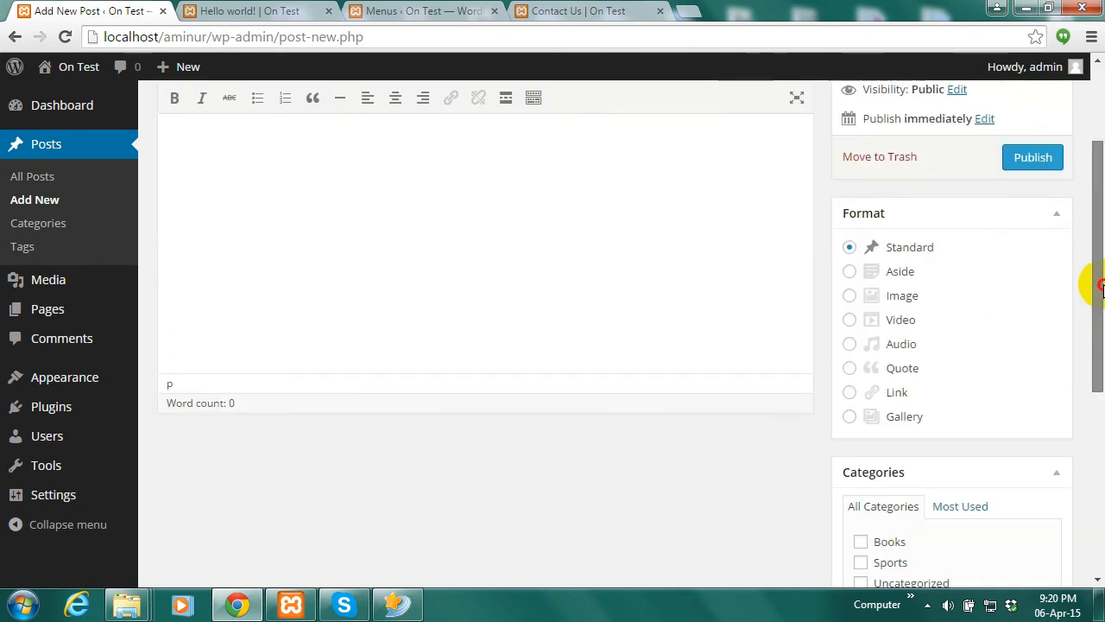
click(409, 259)
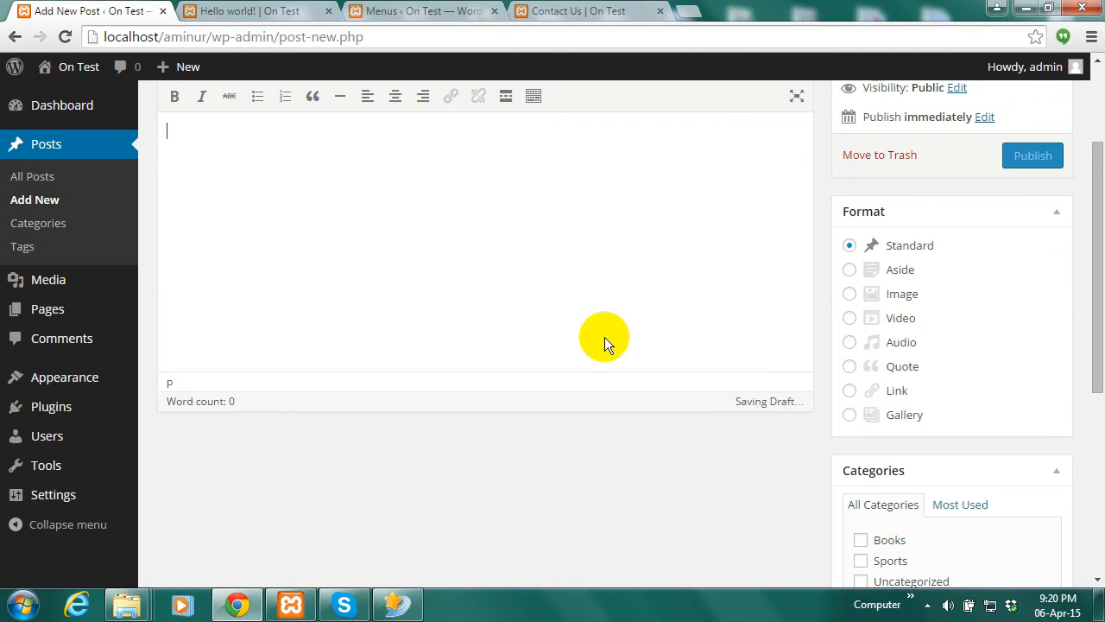
text(This is a Test pa)
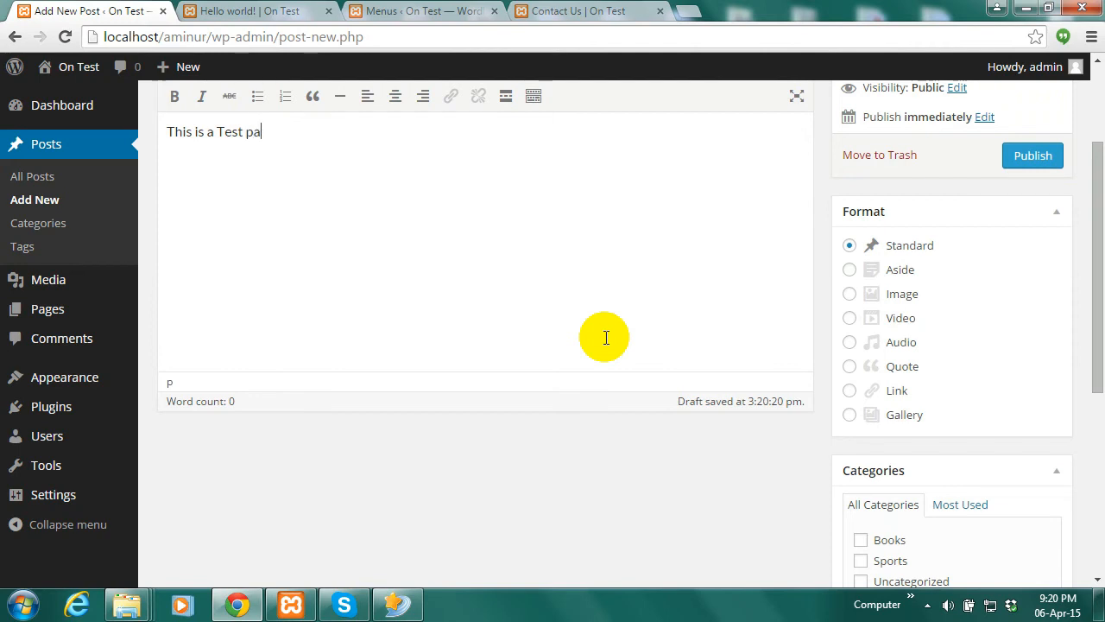
key(BackSpace)
text(ost)
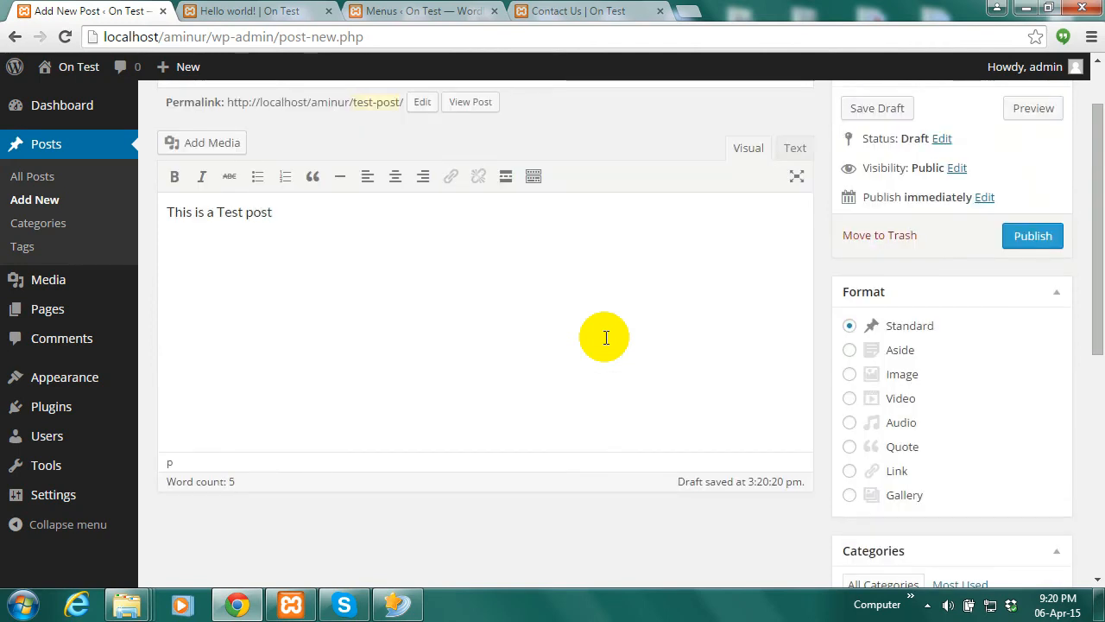
text(.)
drag(1099, 280, 1098, 391)
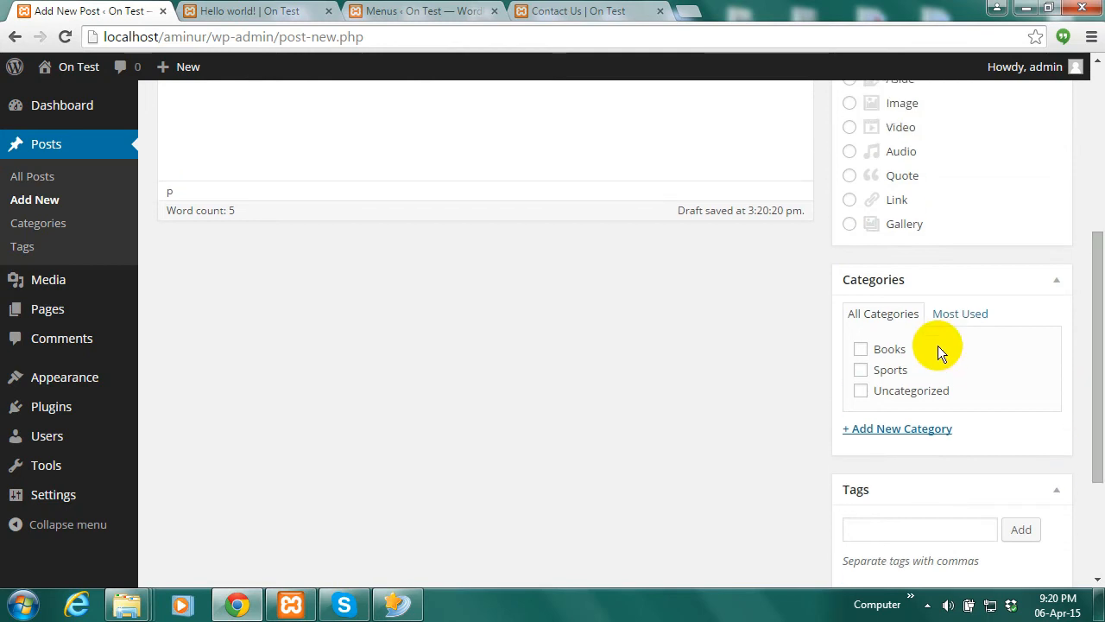
Leave Books, Sports and Uncategorized all unticked for the post
click(860, 350)
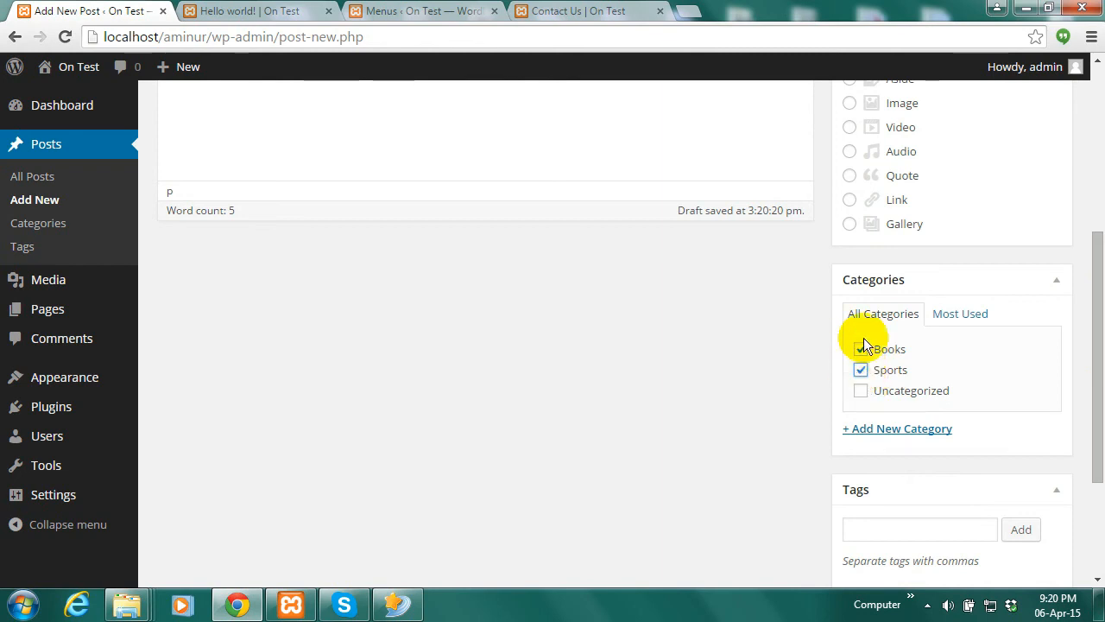
click(862, 396)
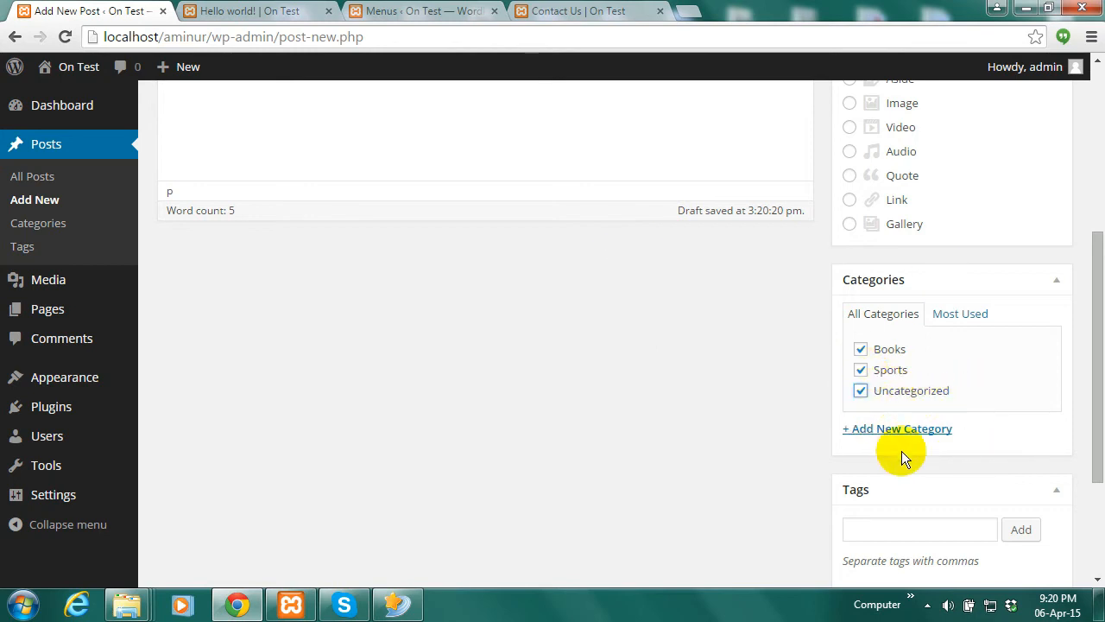
click(861, 391)
click(862, 370)
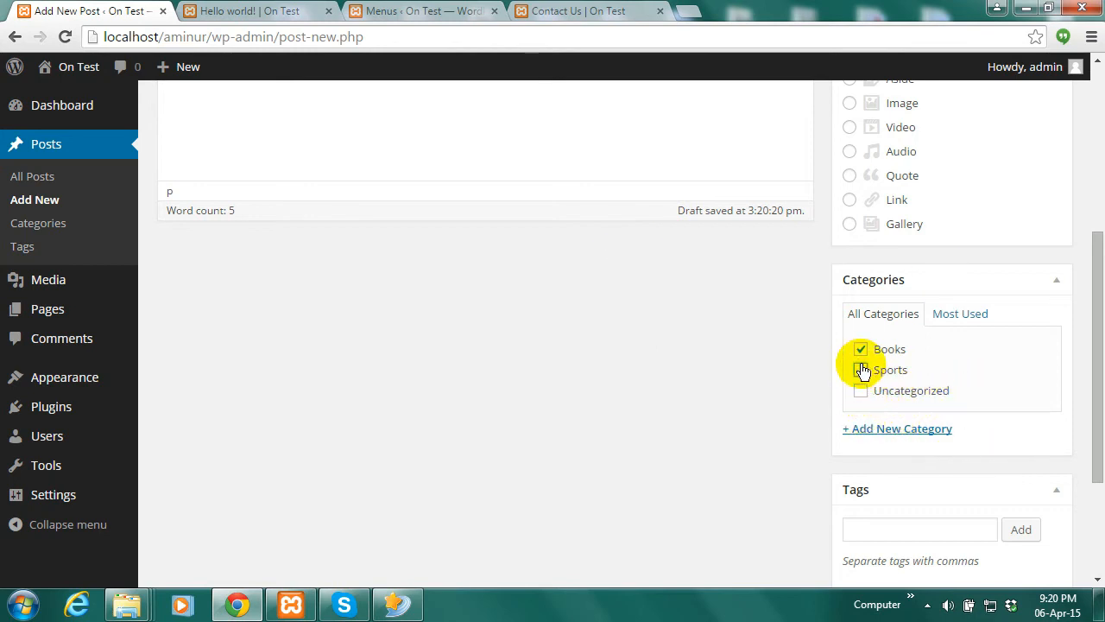
click(861, 350)
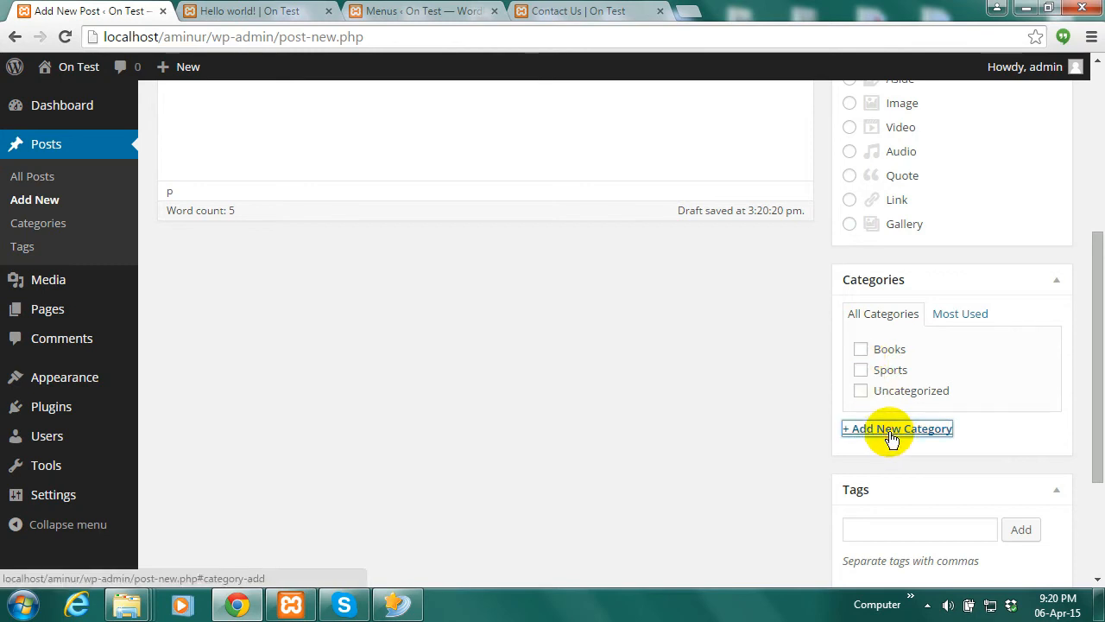
Create a new category named 'Test' and tick it for the post
click(892, 430)
text(Test)
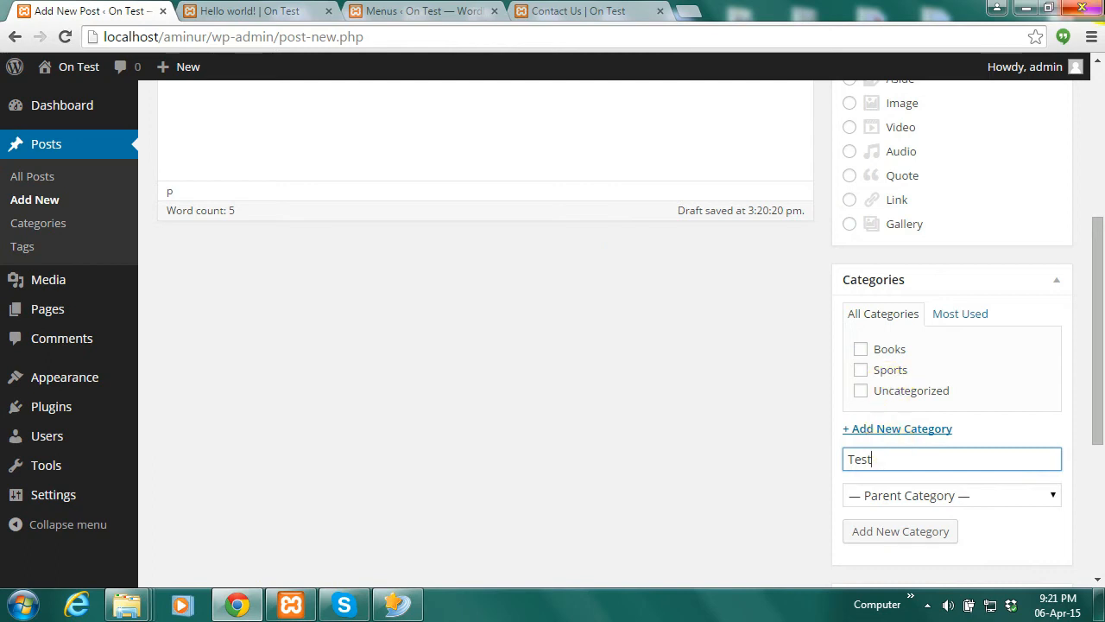
click(906, 533)
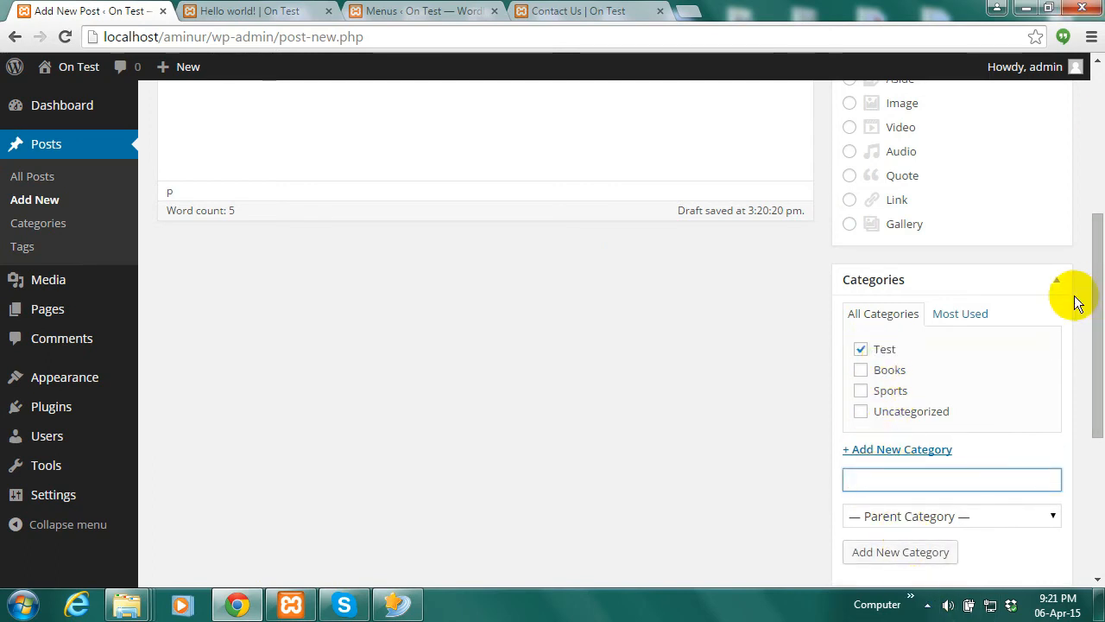
drag(1100, 323, 1095, 215)
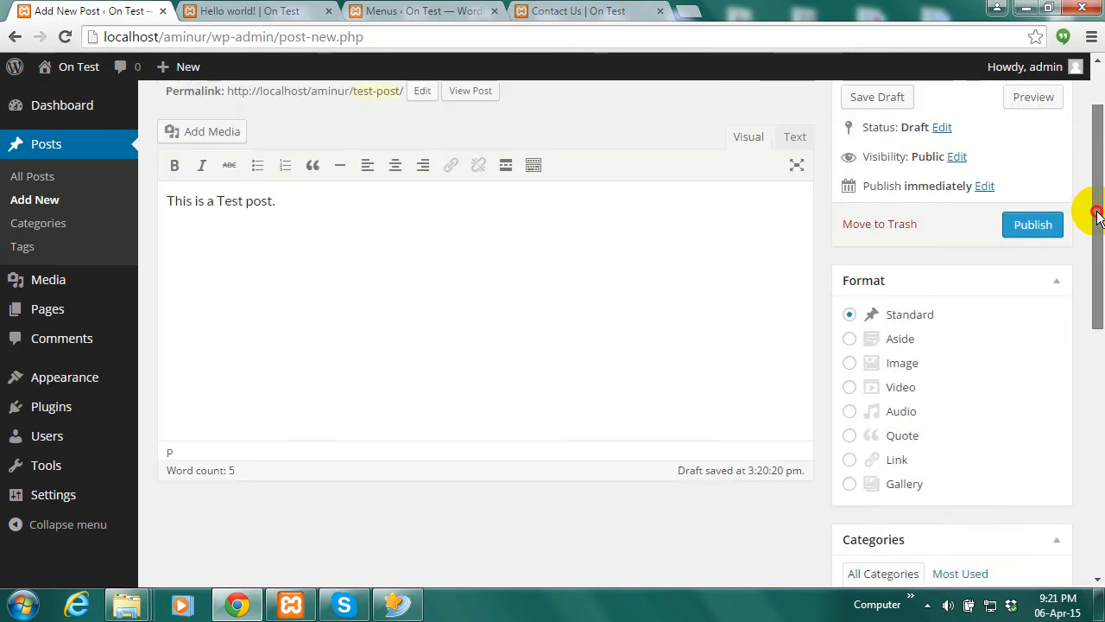
Publish Test Post and open its 'View post' link in a new browser tab
click(1029, 232)
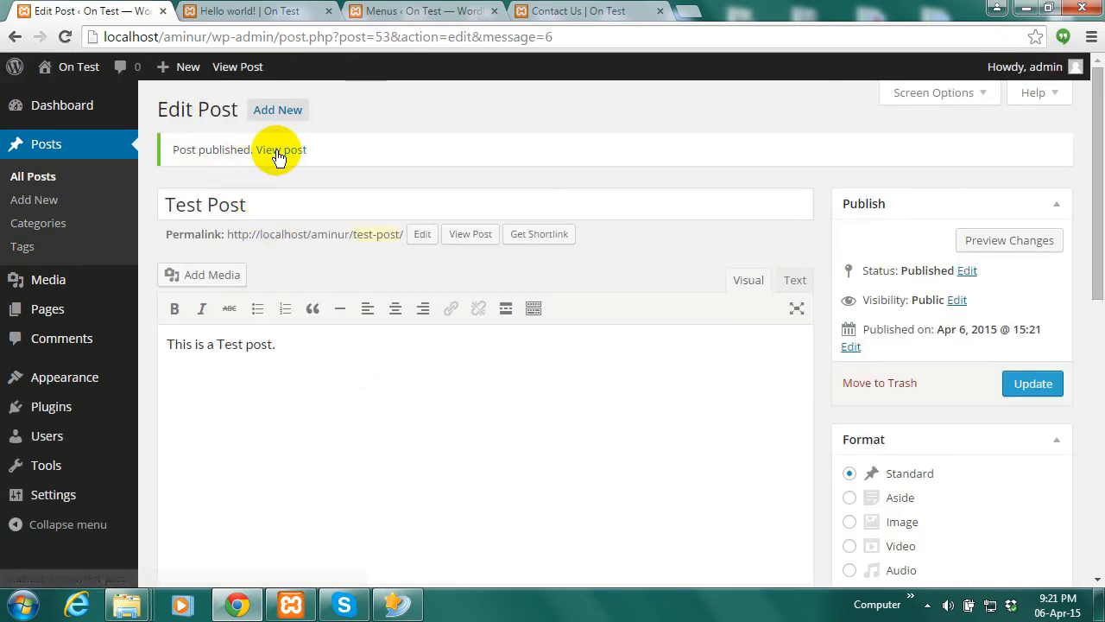
right_click(277, 152)
click(337, 163)
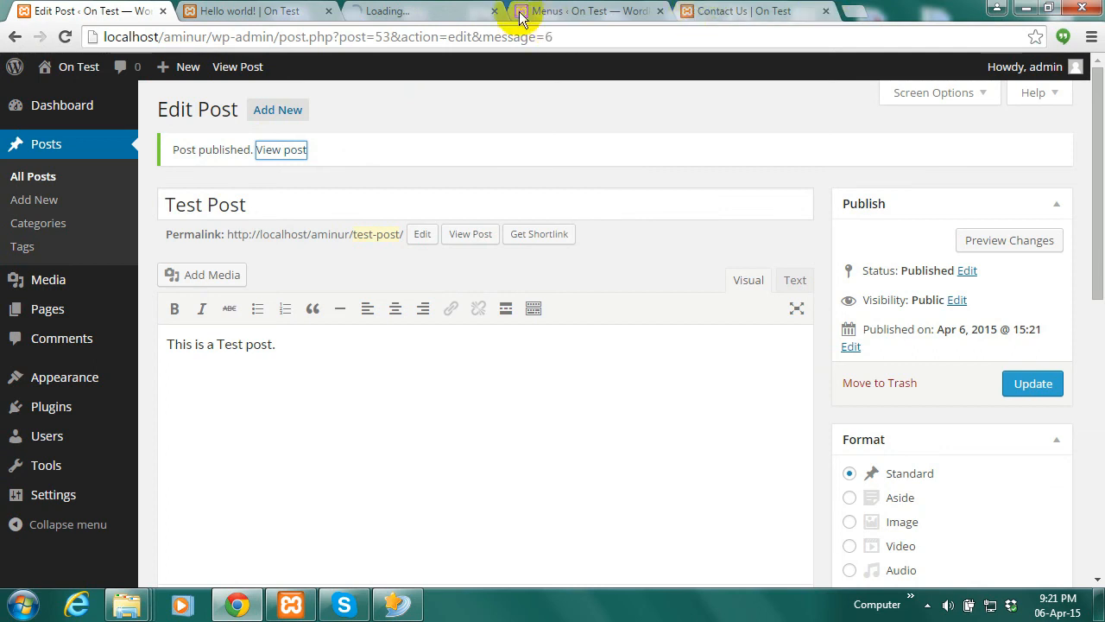
Look over the live Test Post page, then go back to the admin tab showing All Posts
click(441, 12)
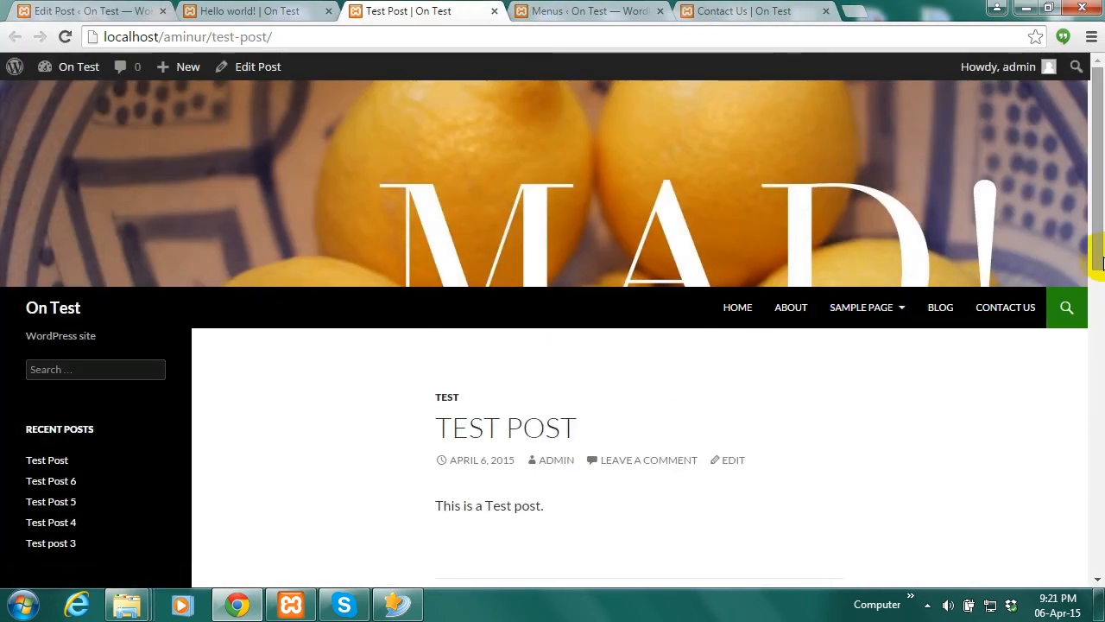
scroll(1098, 280, down, 2)
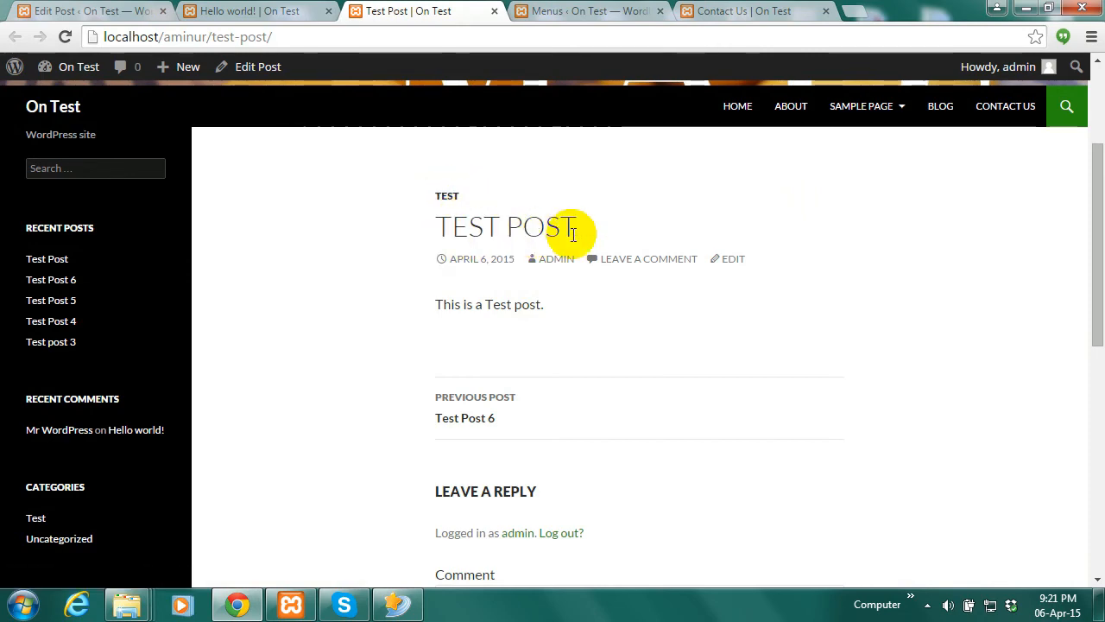
drag(1099, 298, 1096, 222)
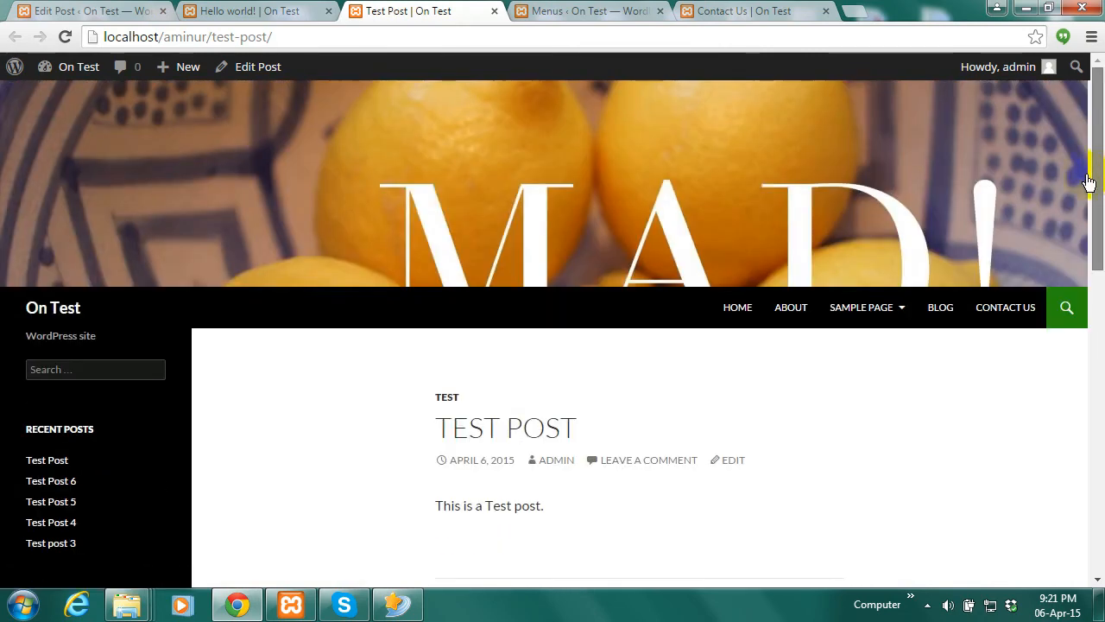
click(306, 11)
click(139, 17)
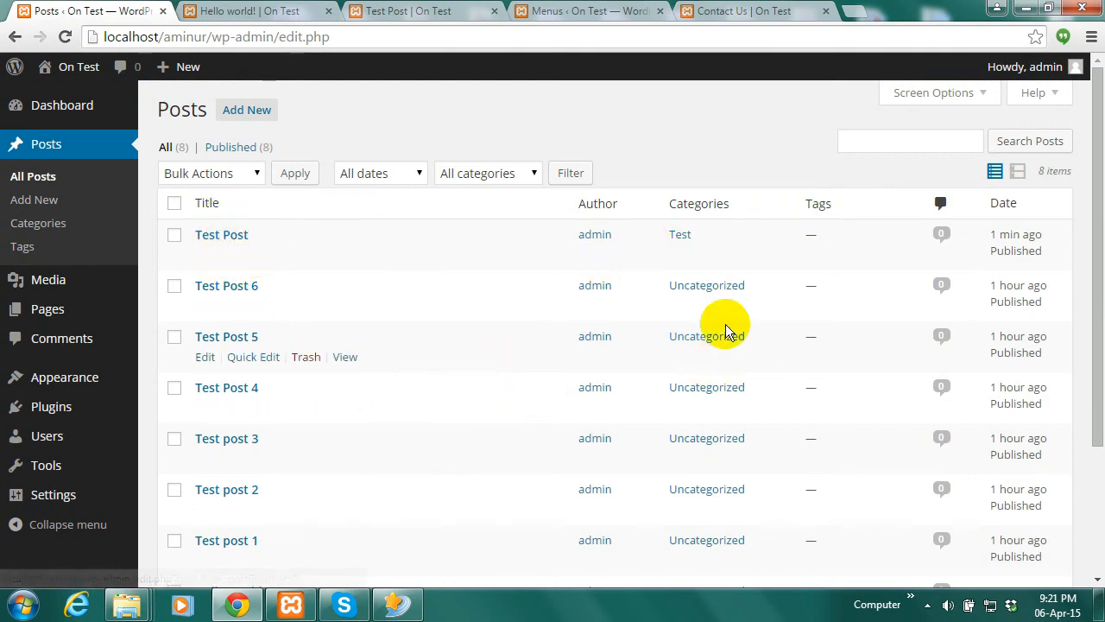
Quick Edit Test Post 5 to file it under Sports instead of Uncategorized
drag(1097, 250, 1098, 280)
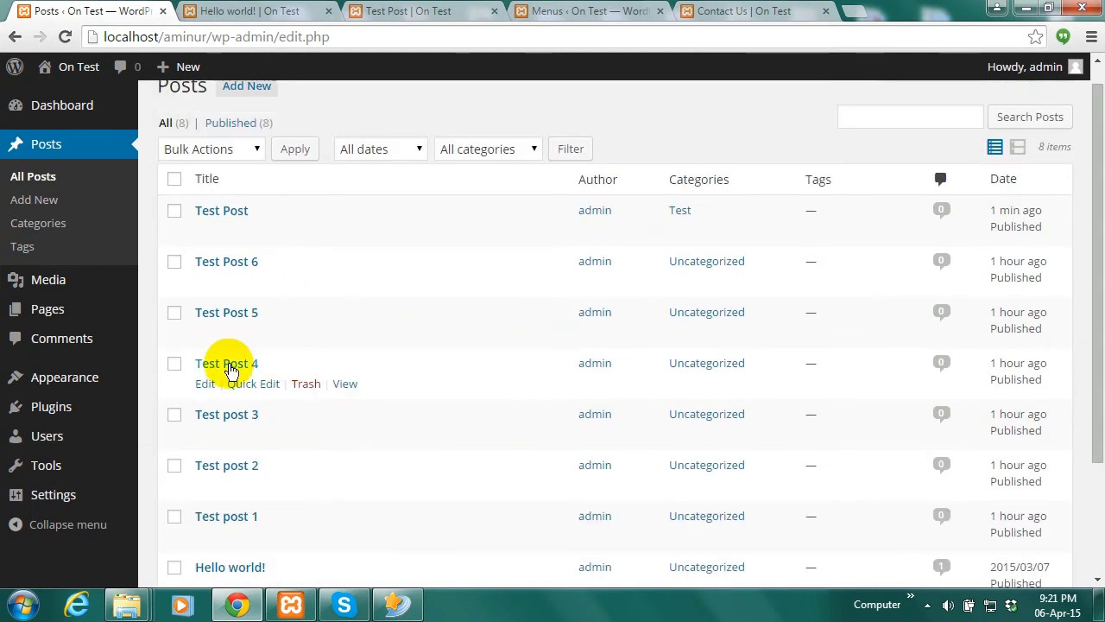
click(252, 333)
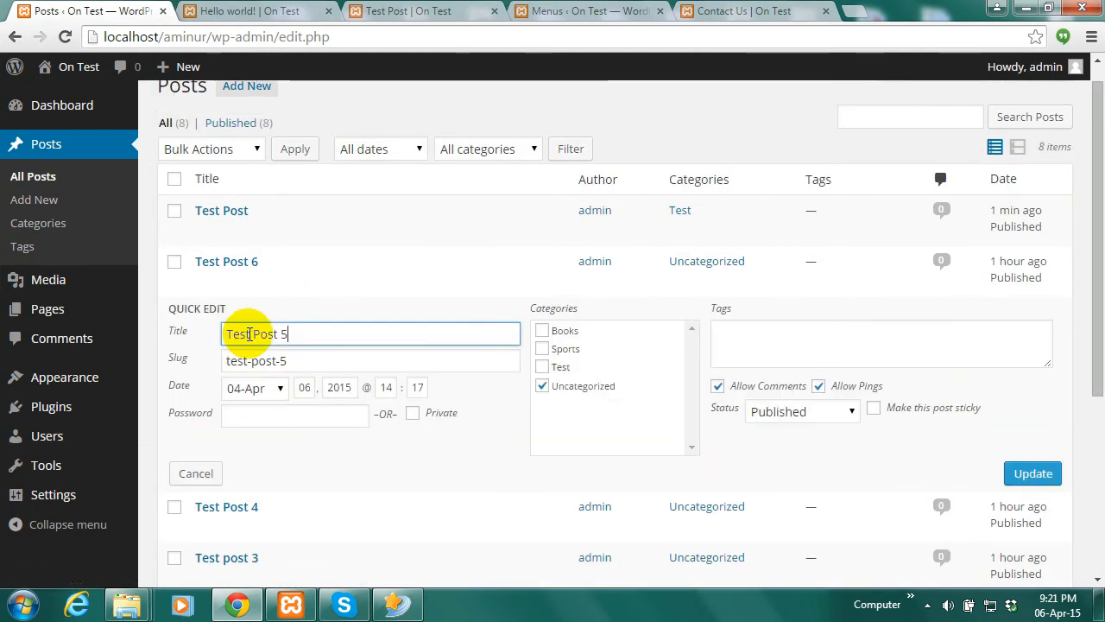
click(543, 349)
click(543, 388)
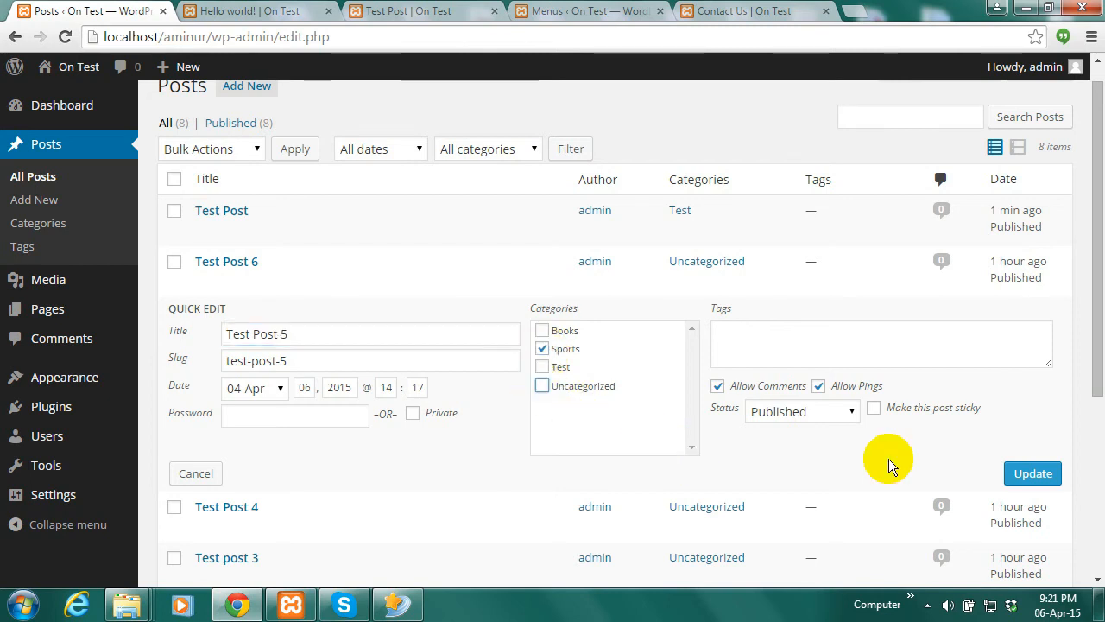
click(1040, 480)
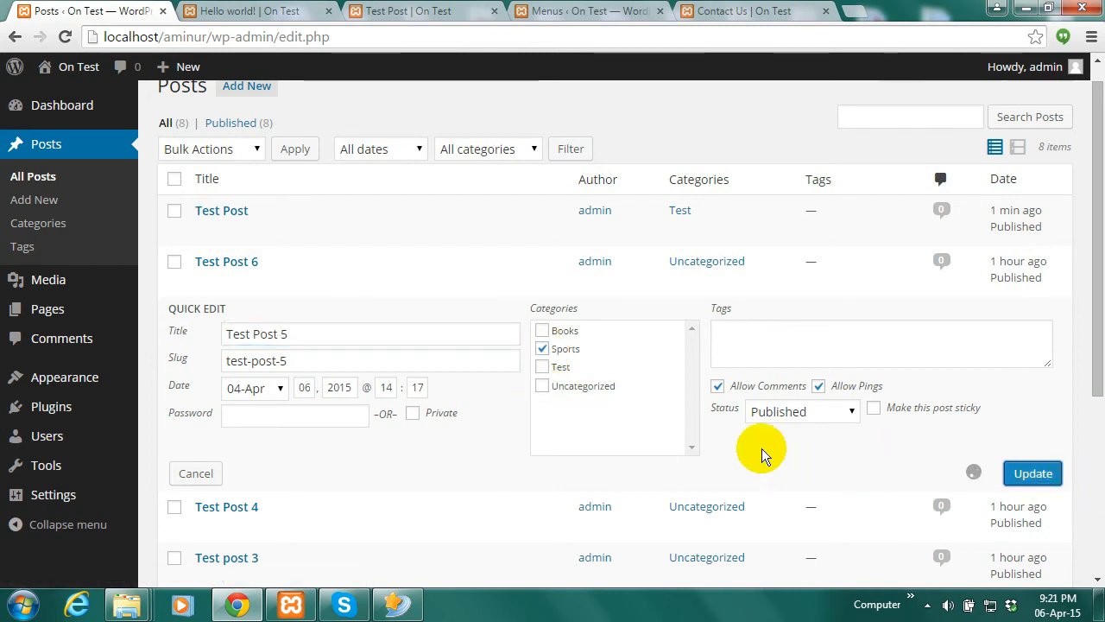
Quick Edit Test post 2 to file it under Books instead of Uncategorized
mouse_move(245, 475)
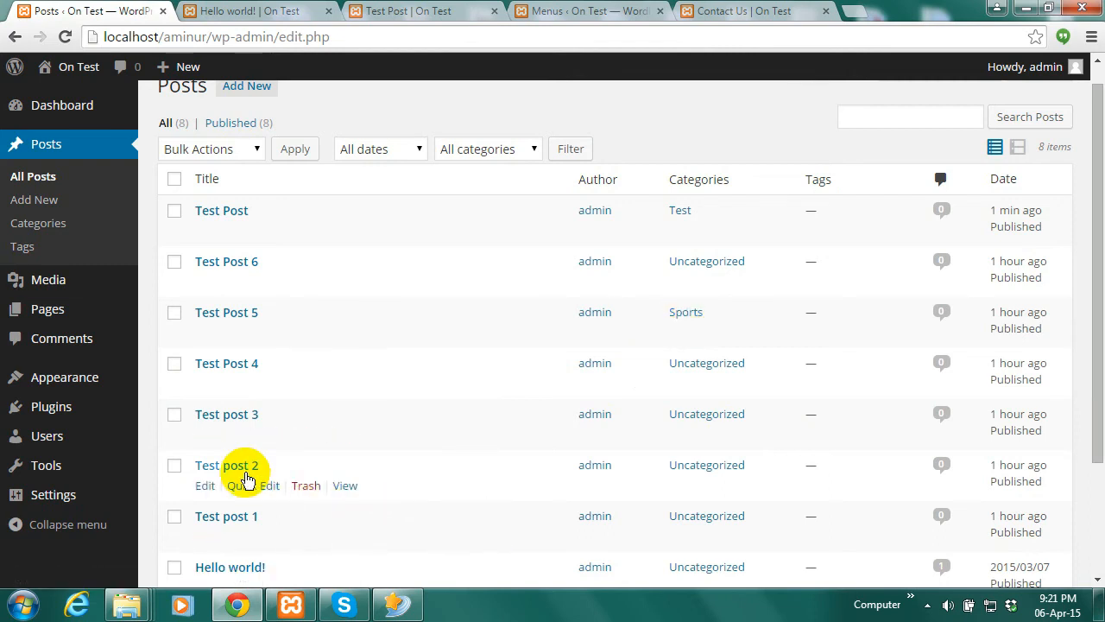
click(245, 486)
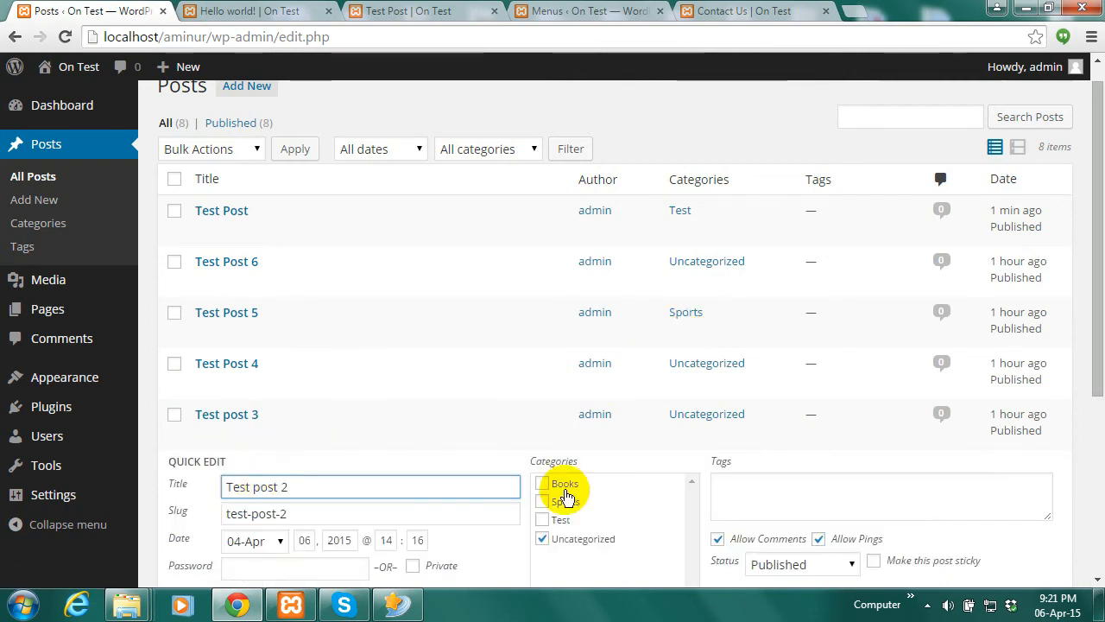
click(542, 483)
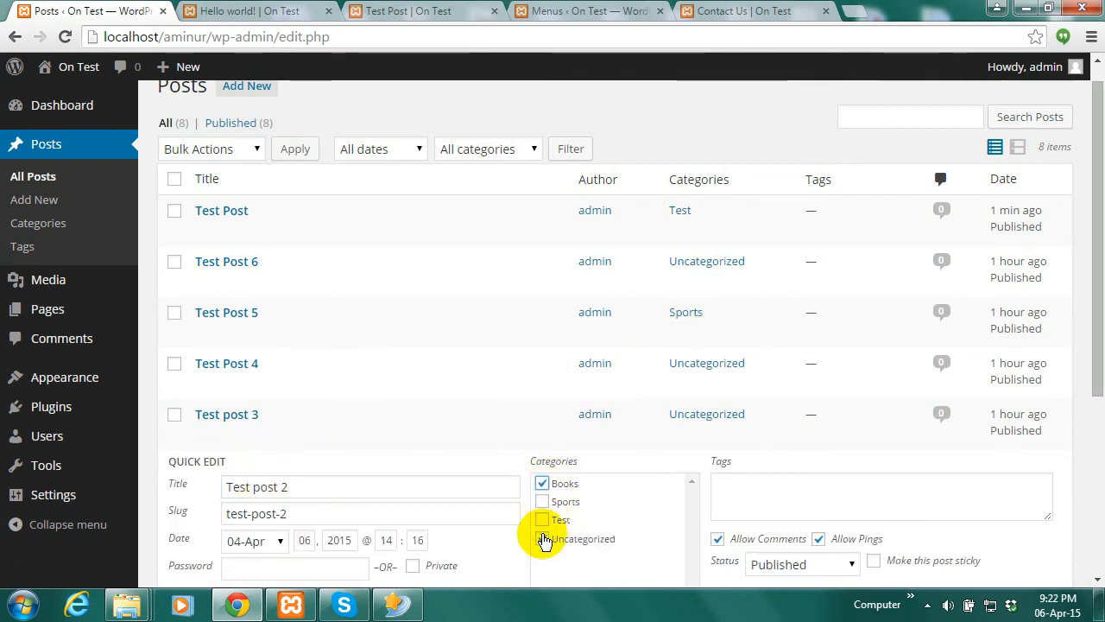
click(542, 538)
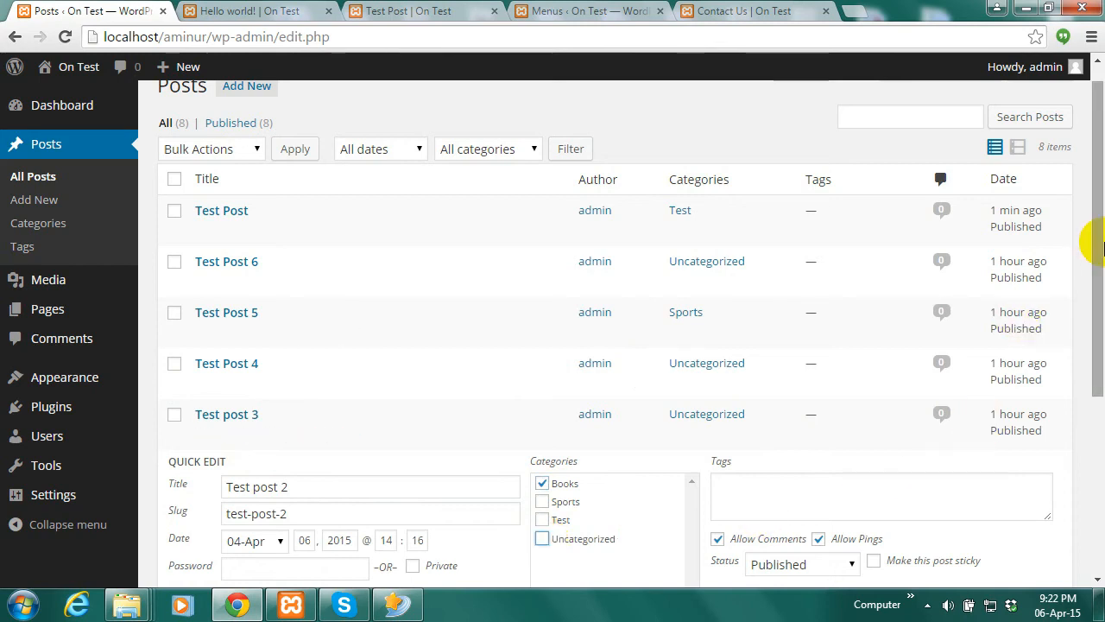
drag(1090, 242, 1090, 357)
click(1028, 449)
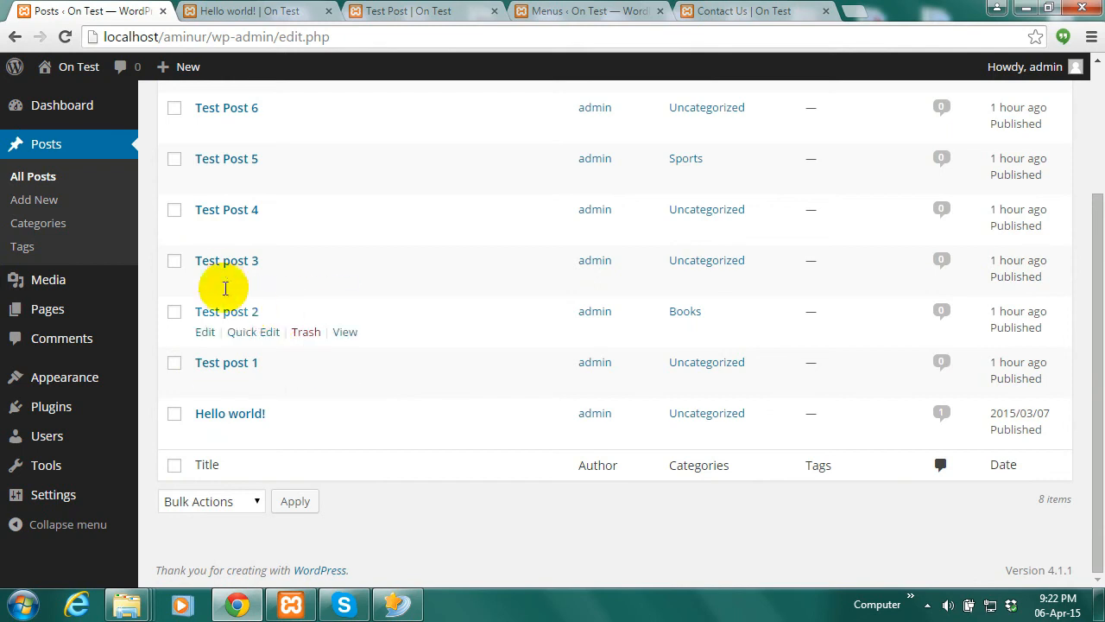
Move Test post 3 from Uncategorized into both Books and Sports
click(242, 288)
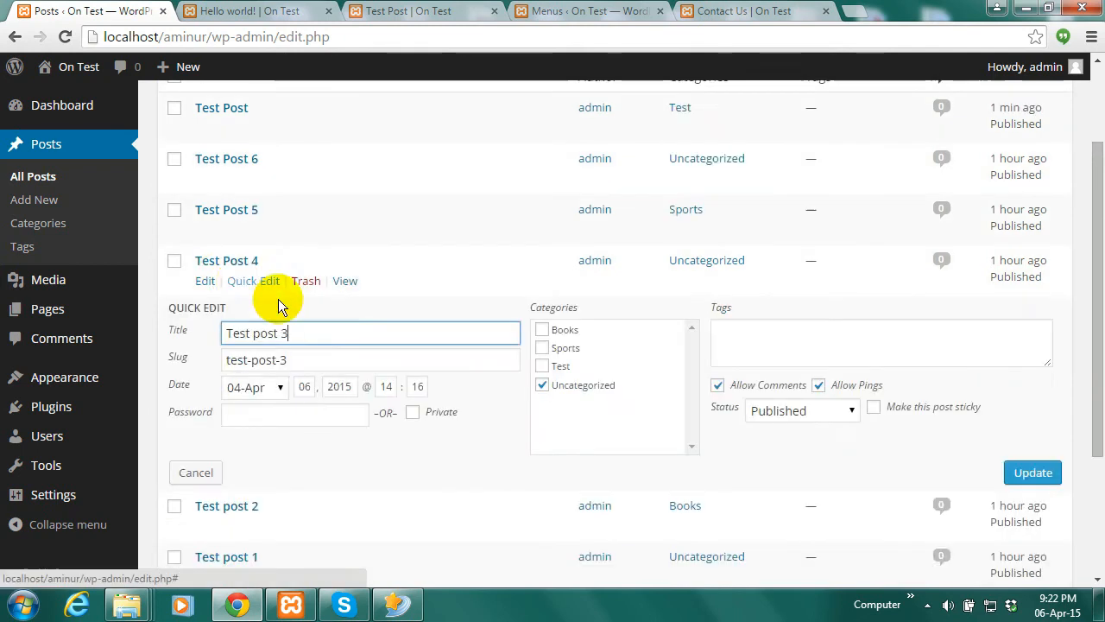
click(543, 385)
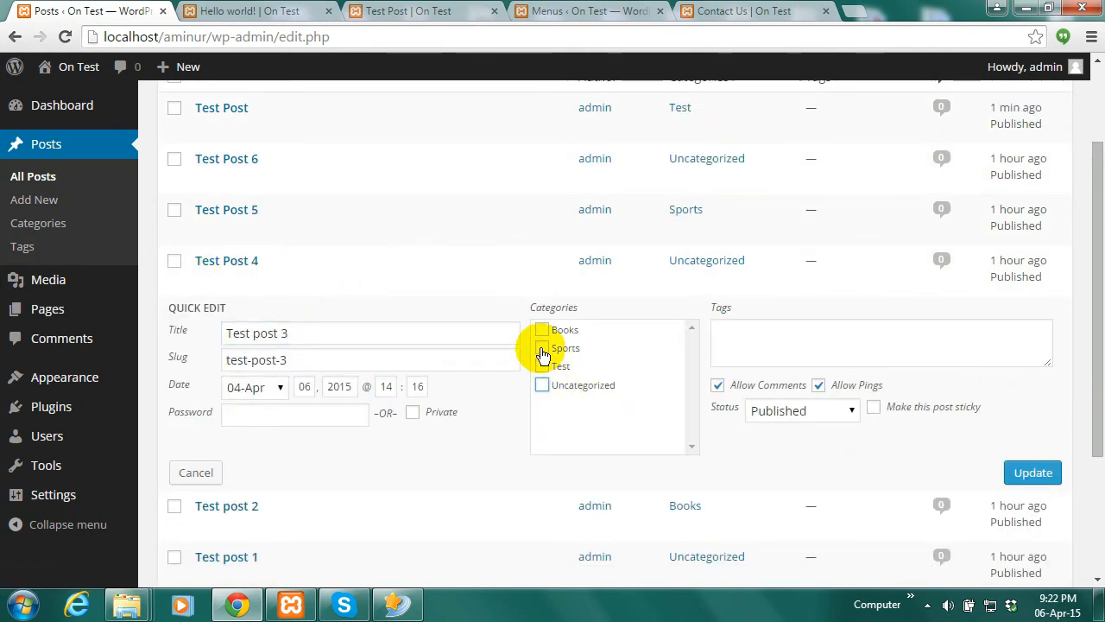
click(542, 348)
click(543, 330)
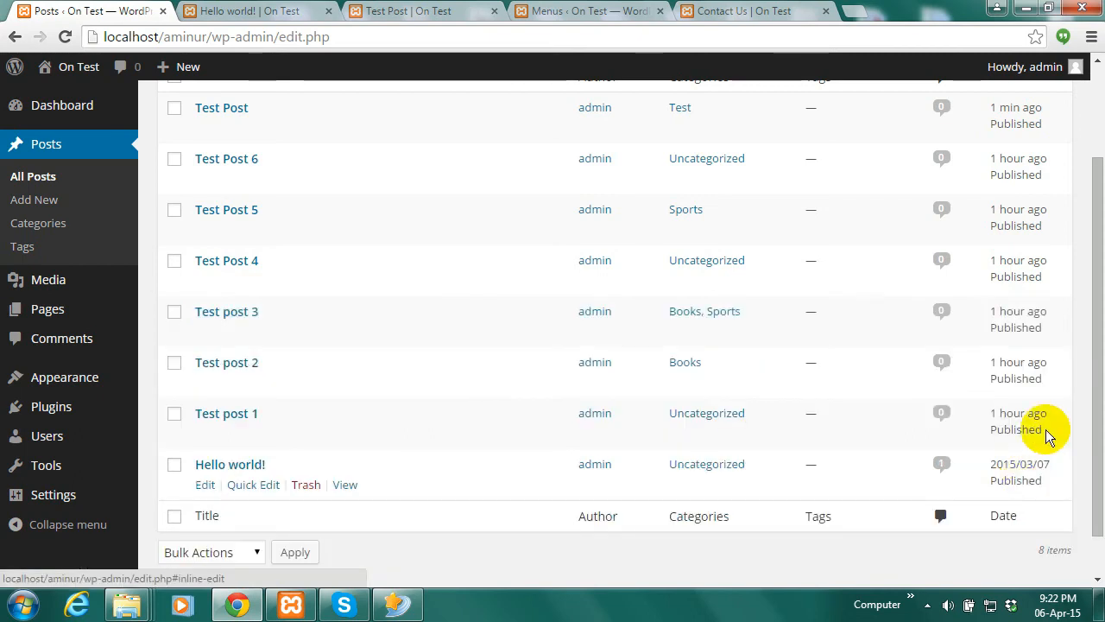
drag(1101, 361, 1093, 308)
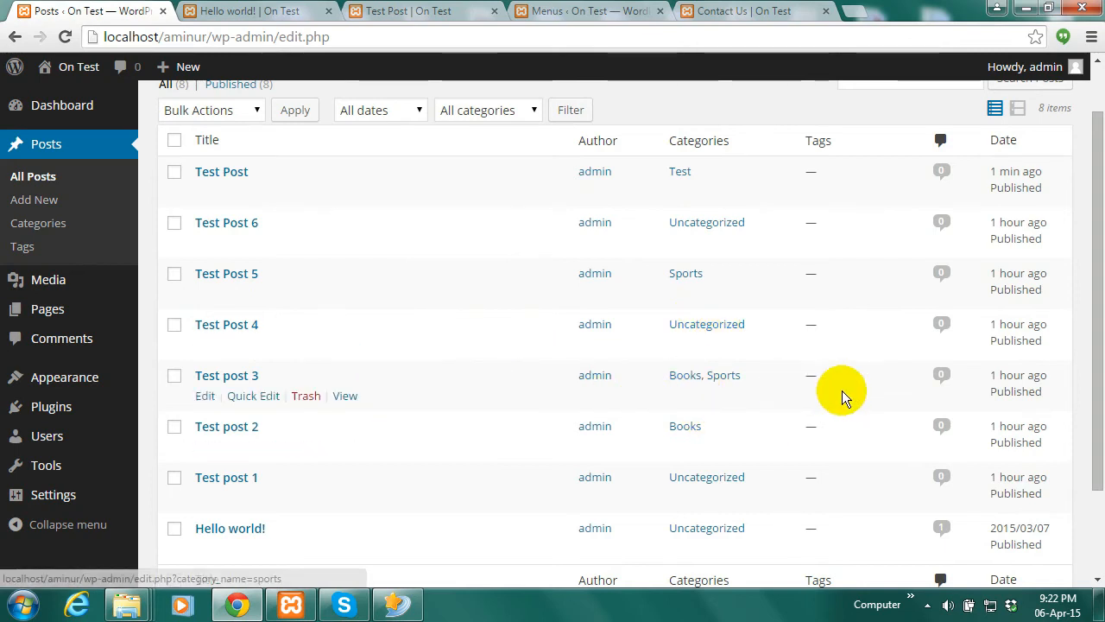
drag(1093, 286, 1088, 140)
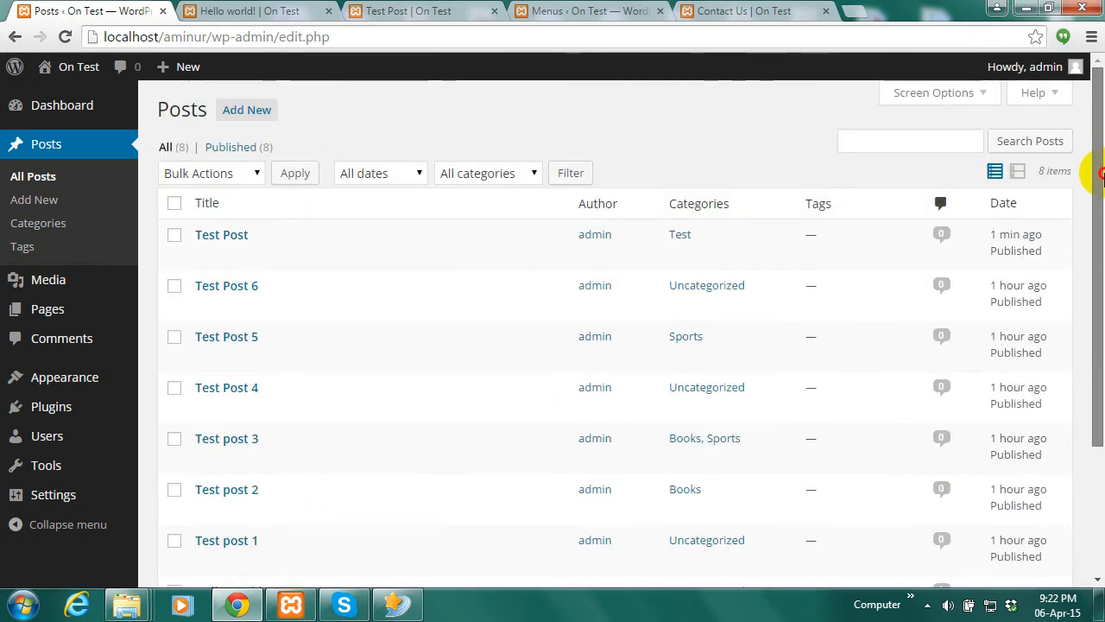
click(729, 12)
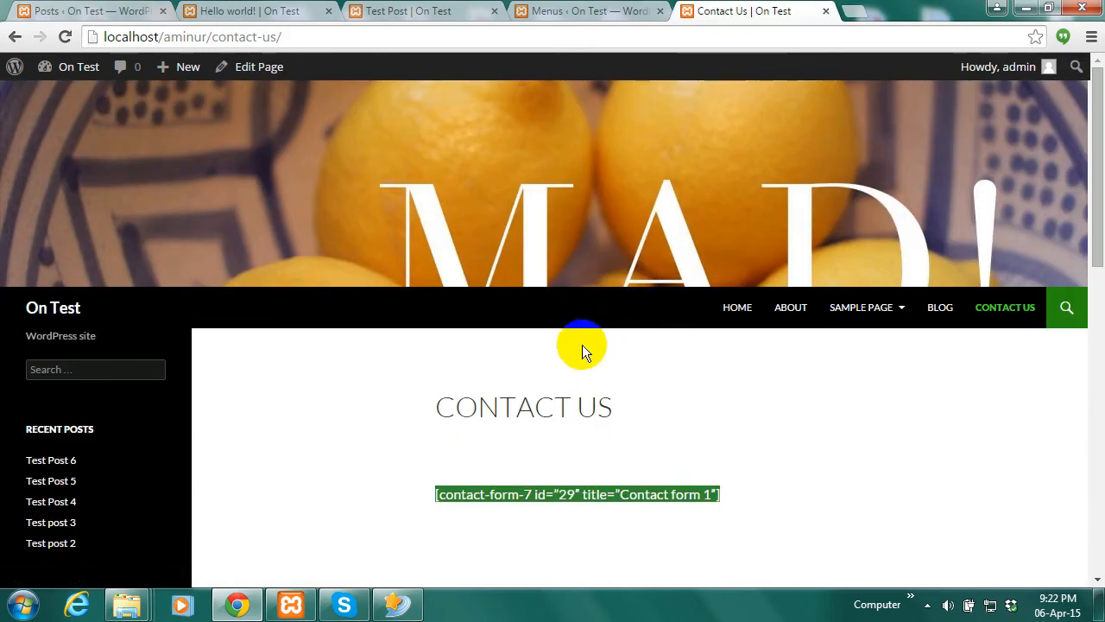
Tick Books in the Menus Categories panel, add it to the Main Menu, and save
click(592, 11)
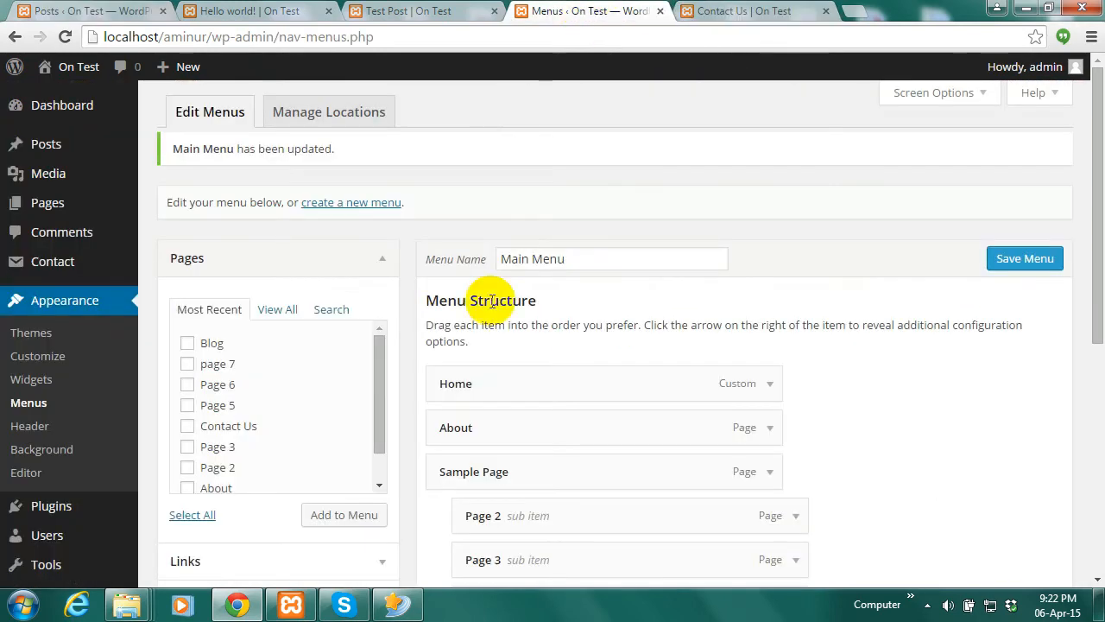
click(45, 403)
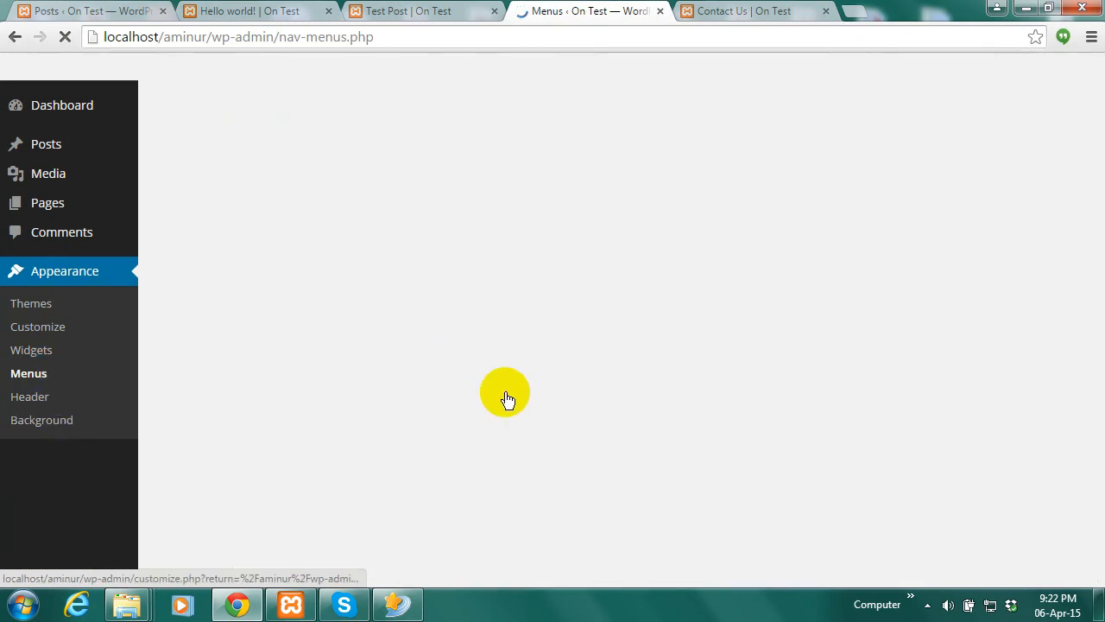
scroll(1086, 358, down, 3)
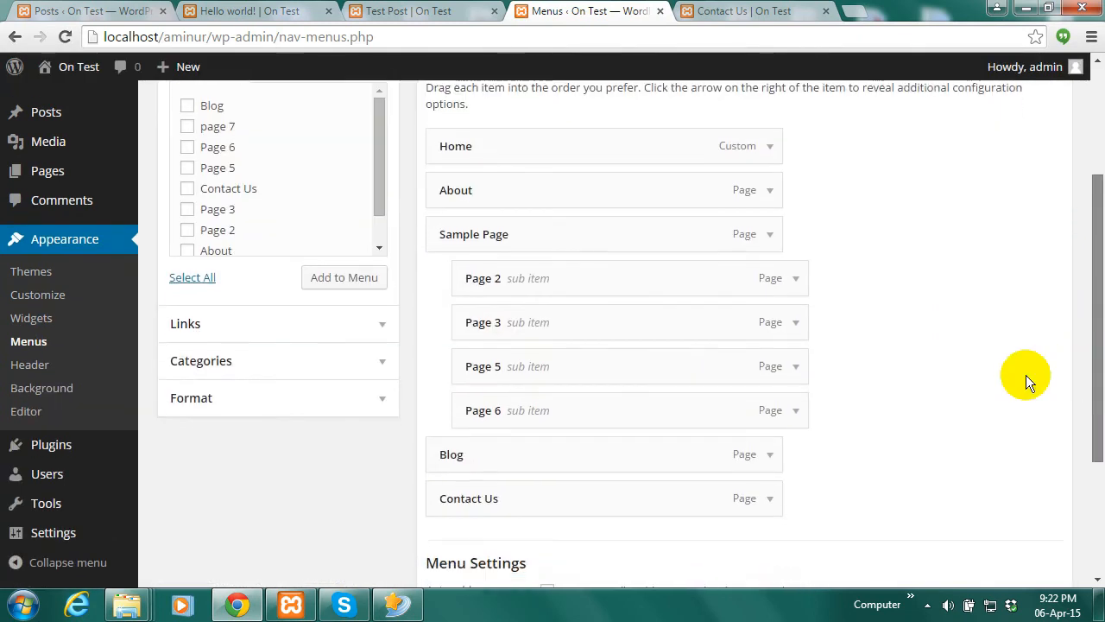
click(384, 363)
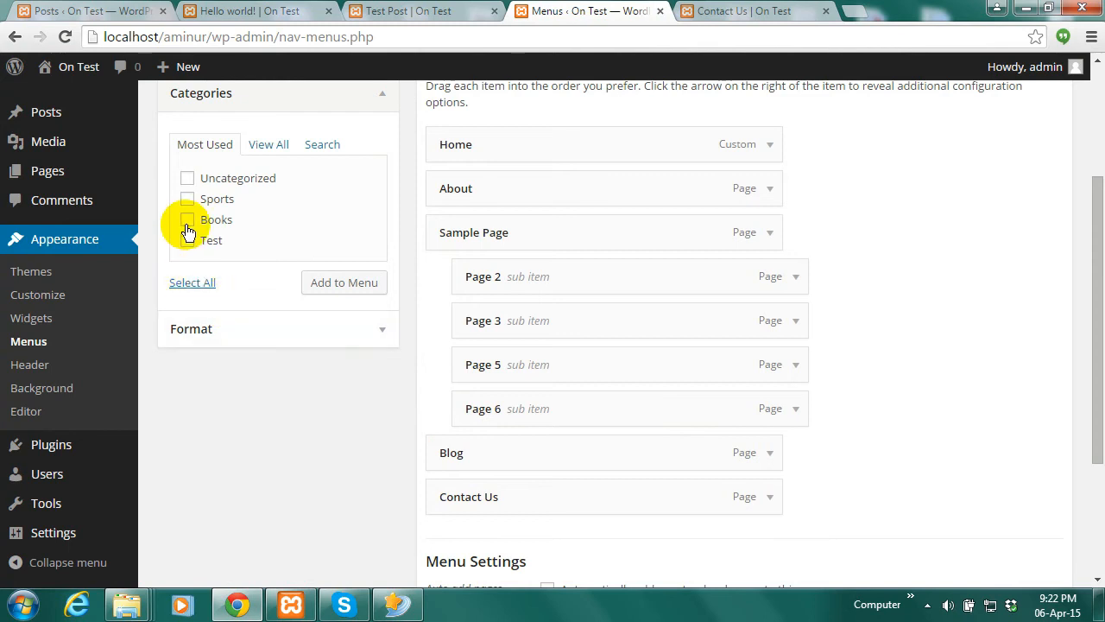
scroll(1094, 298, up, 1)
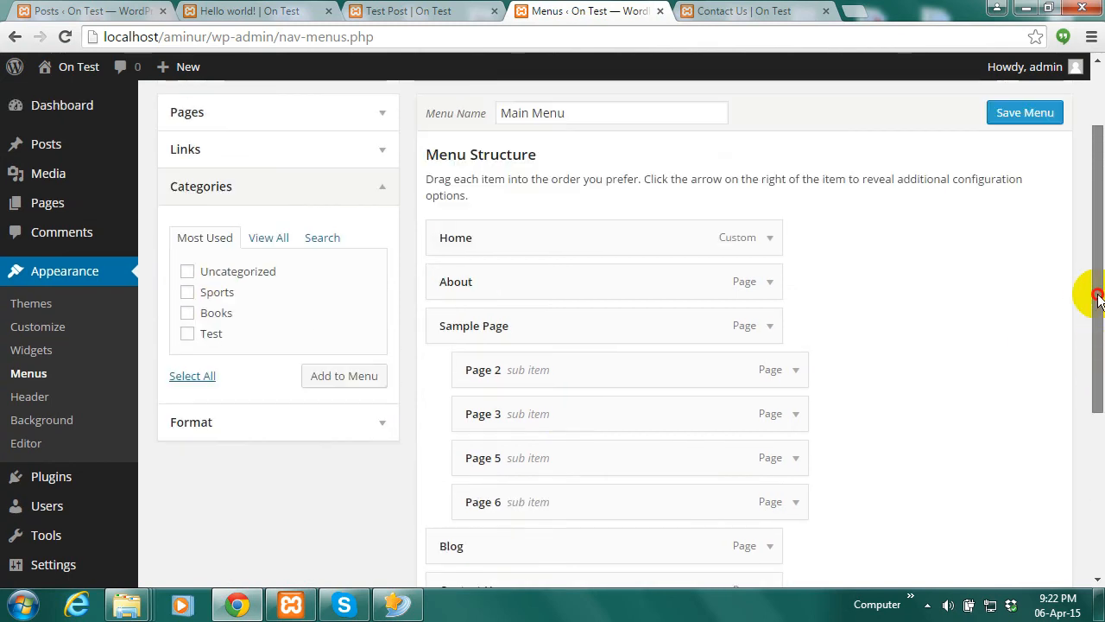
click(187, 314)
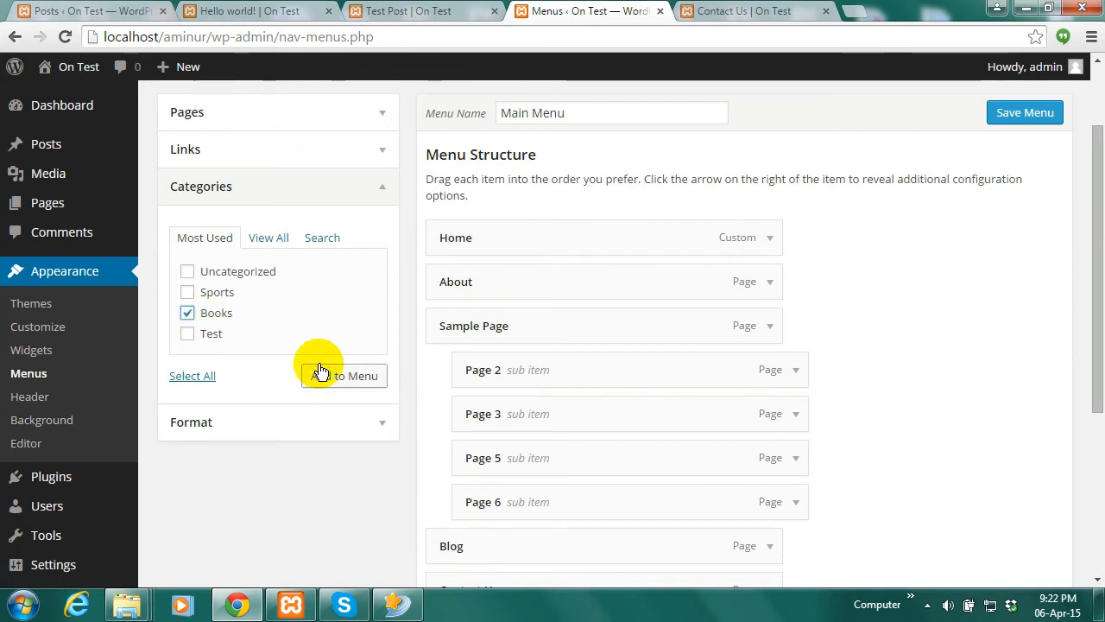
click(350, 375)
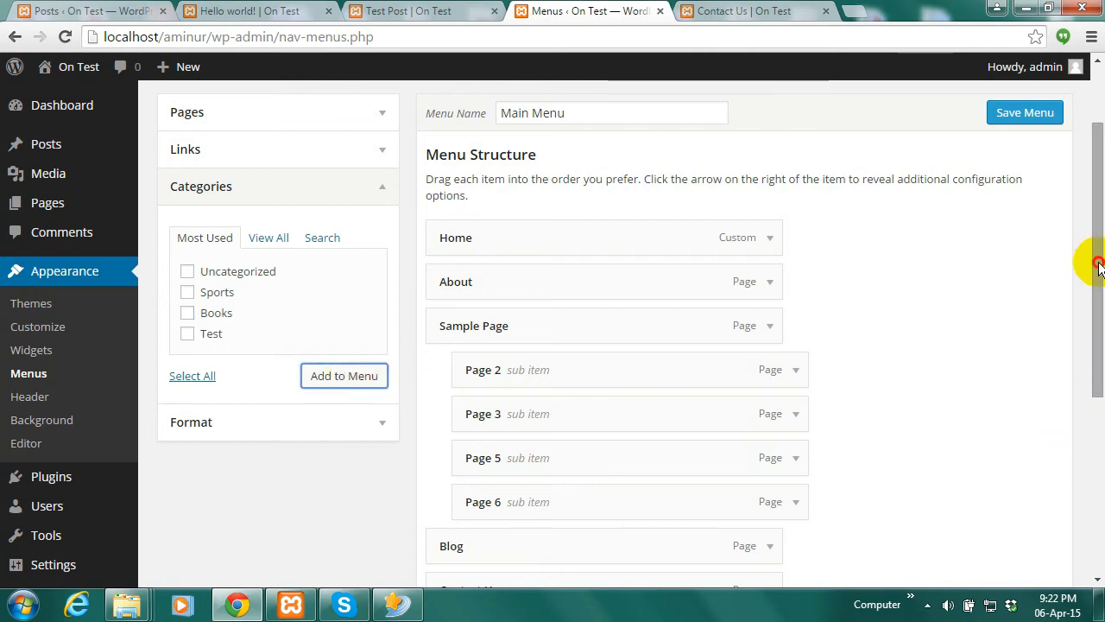
drag(1098, 266, 1100, 496)
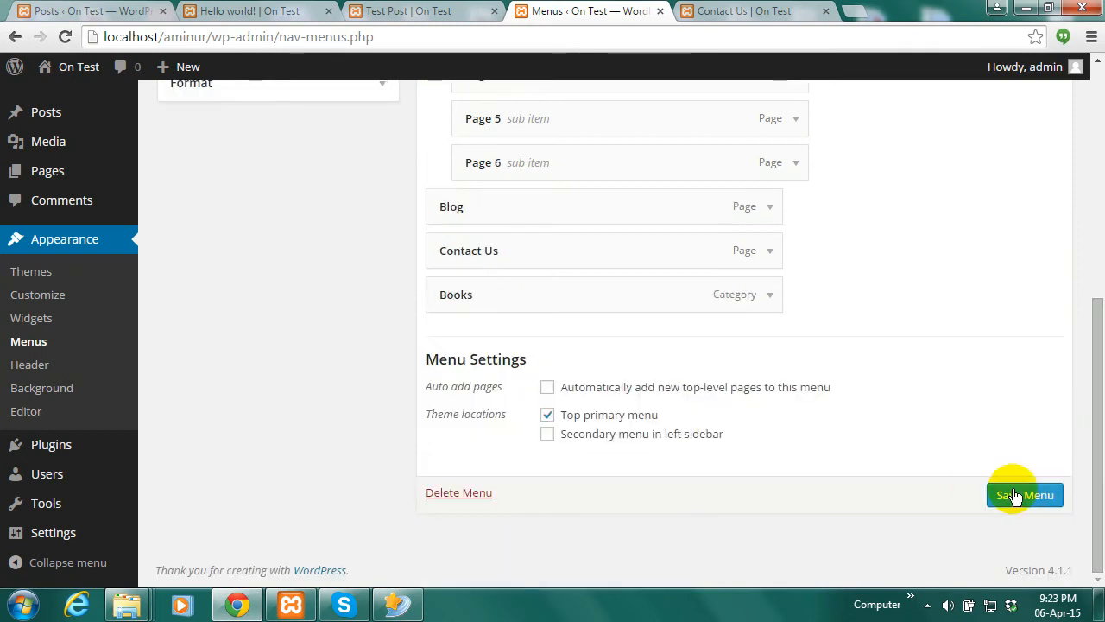
click(1015, 496)
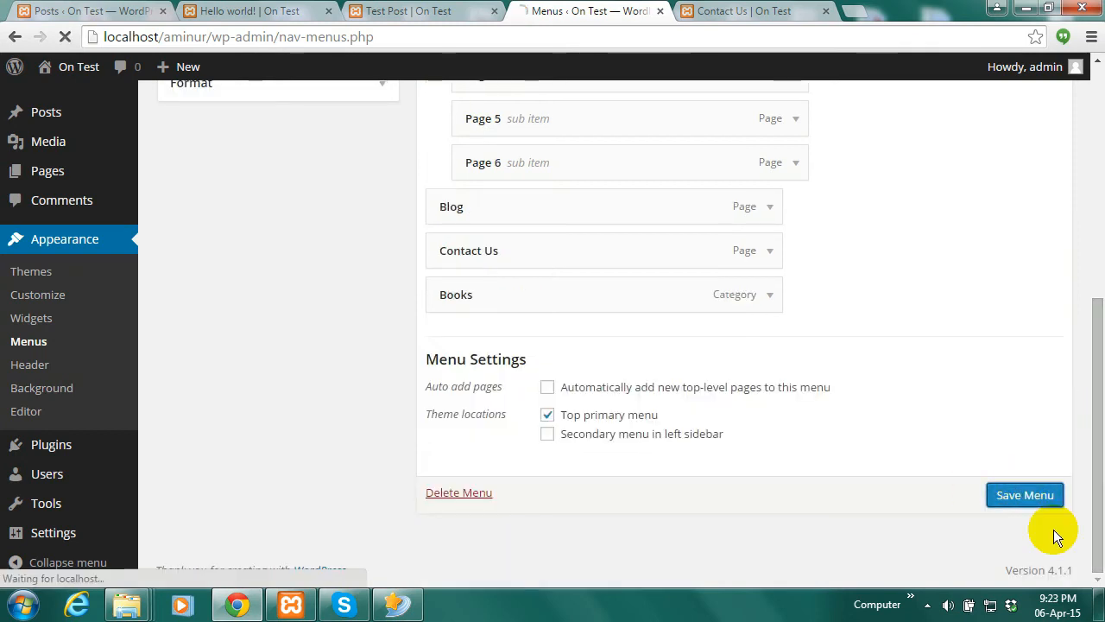
Reload the live site, open the new BOOKS menu item's archive, then return to All Posts
click(765, 10)
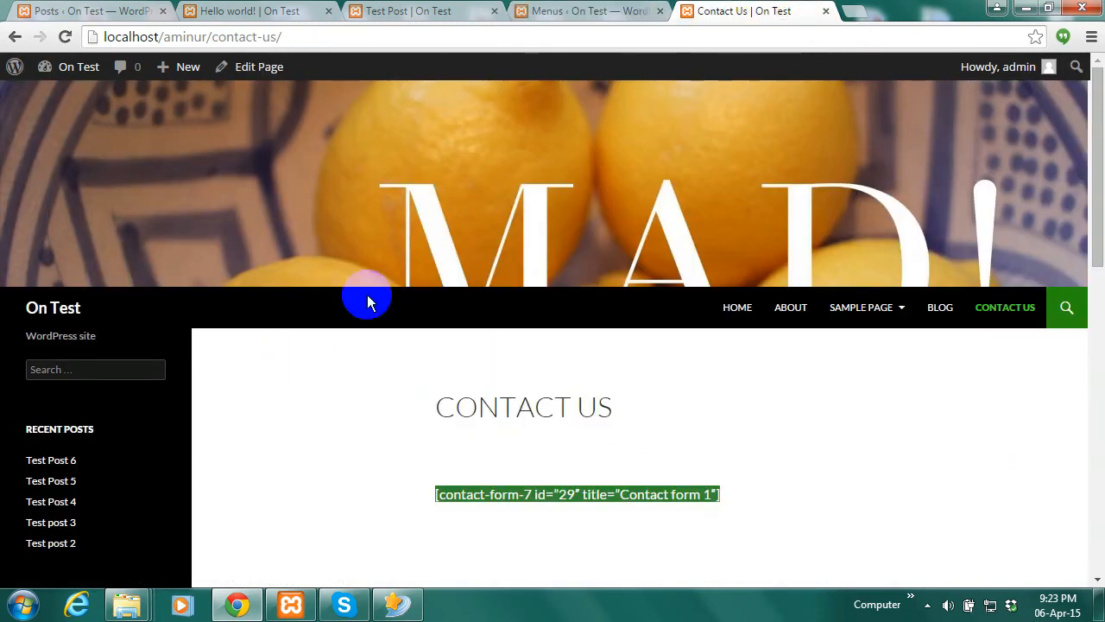
click(64, 37)
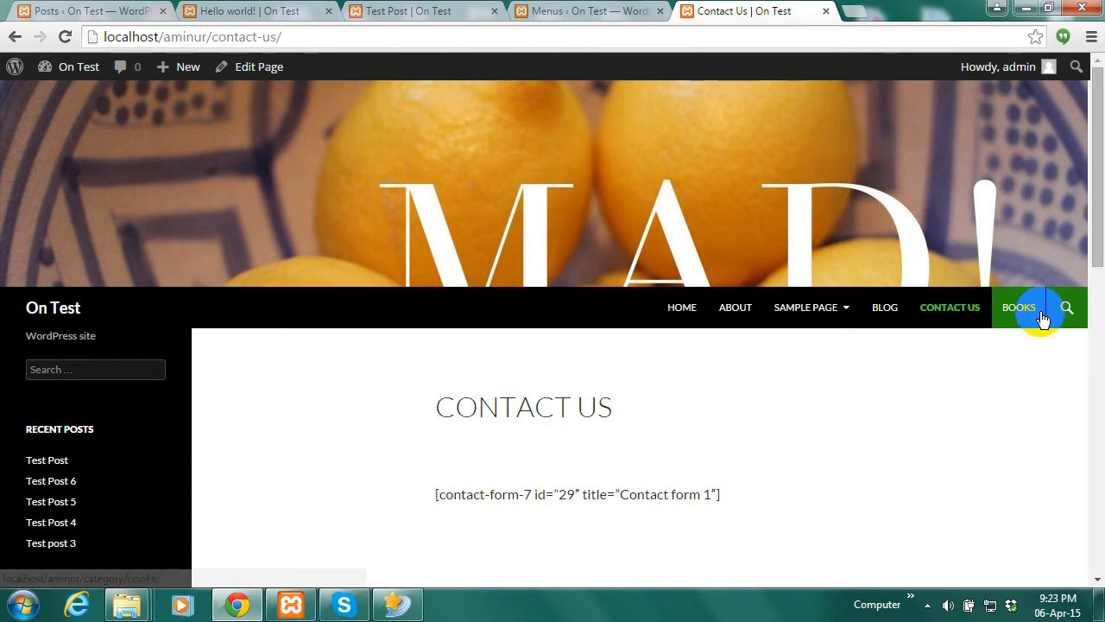
scroll(1100, 227, down, 1)
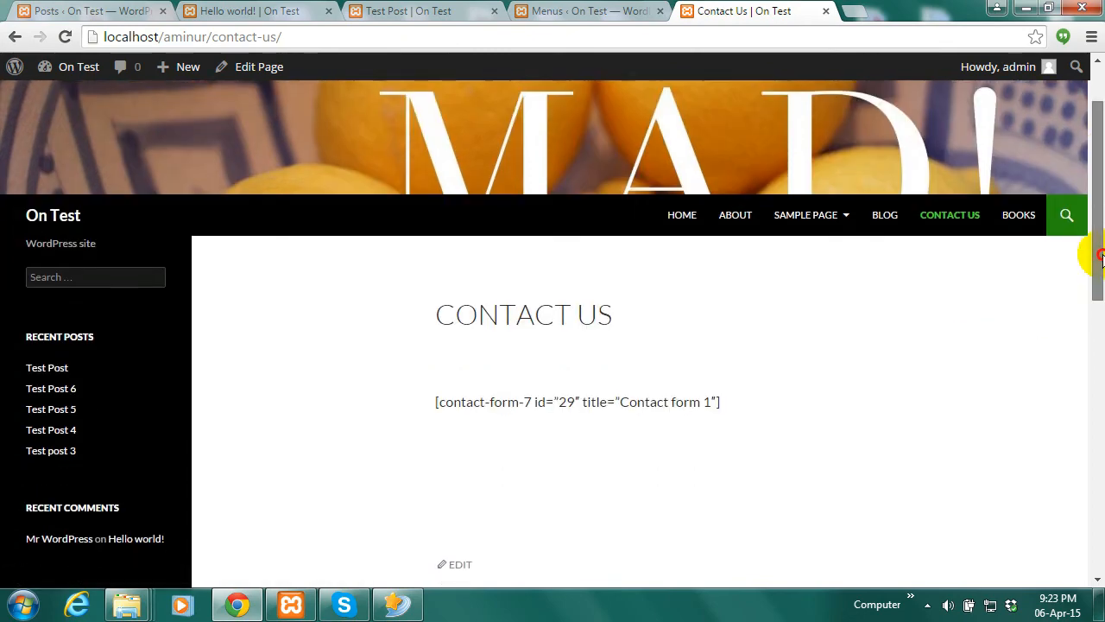
click(1019, 217)
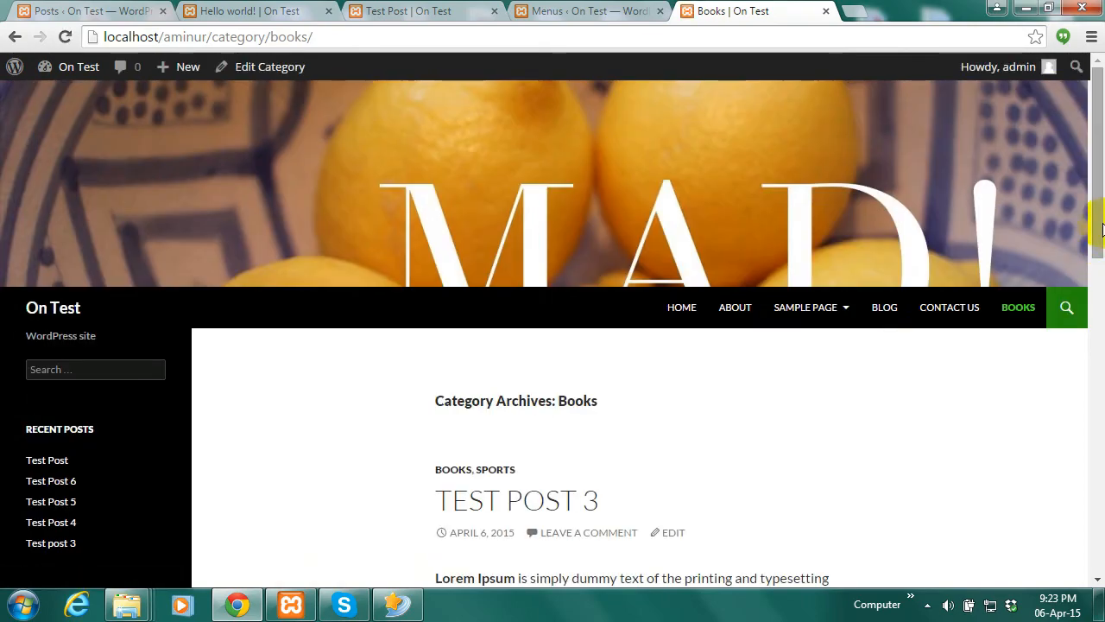
drag(1101, 226, 1095, 190)
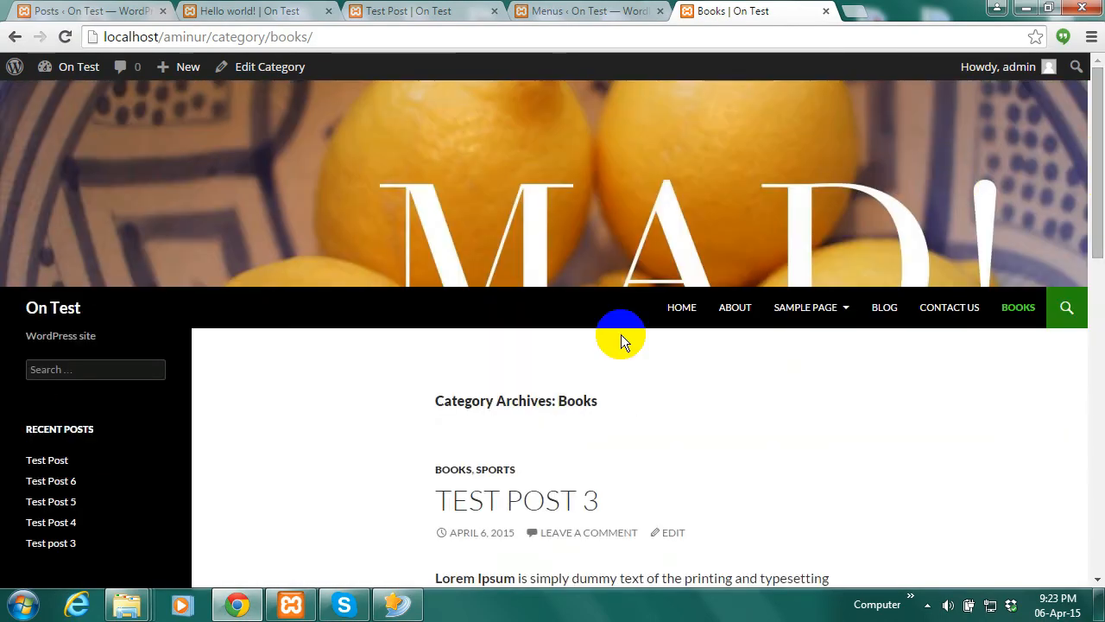
click(90, 10)
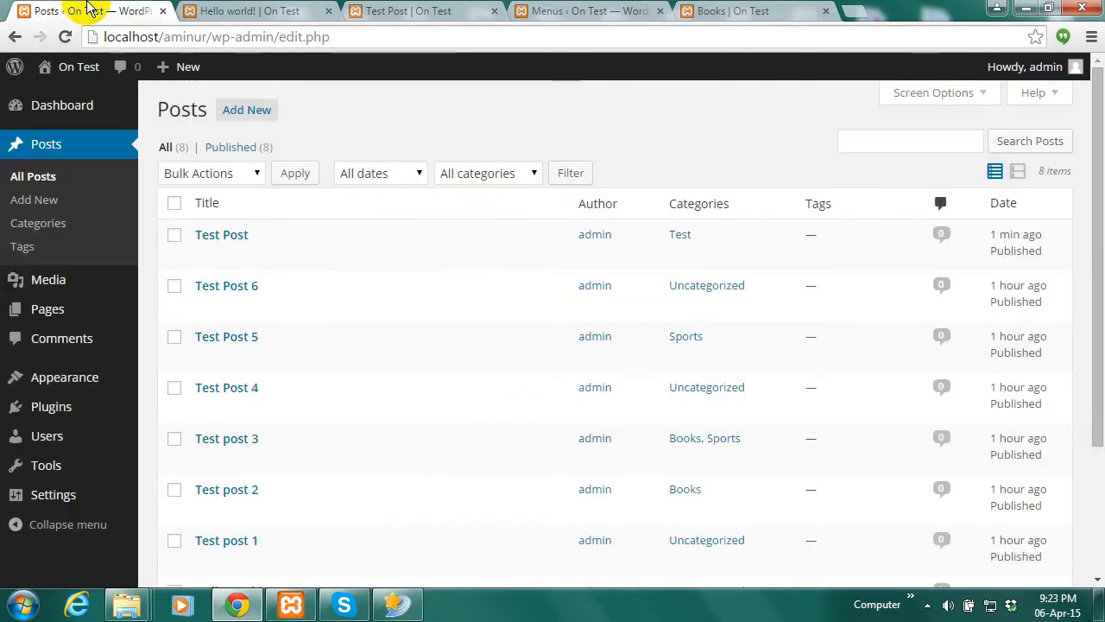
Go to the Dashboard and Users list, then edit the admin user's profile
click(62, 107)
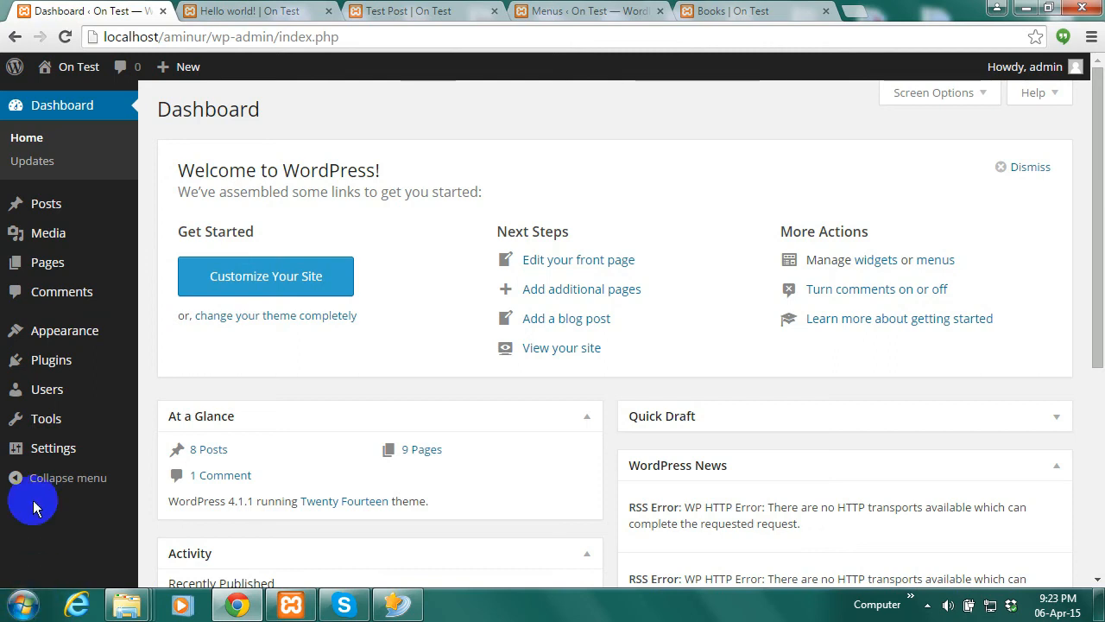
mouse_move(84, 204)
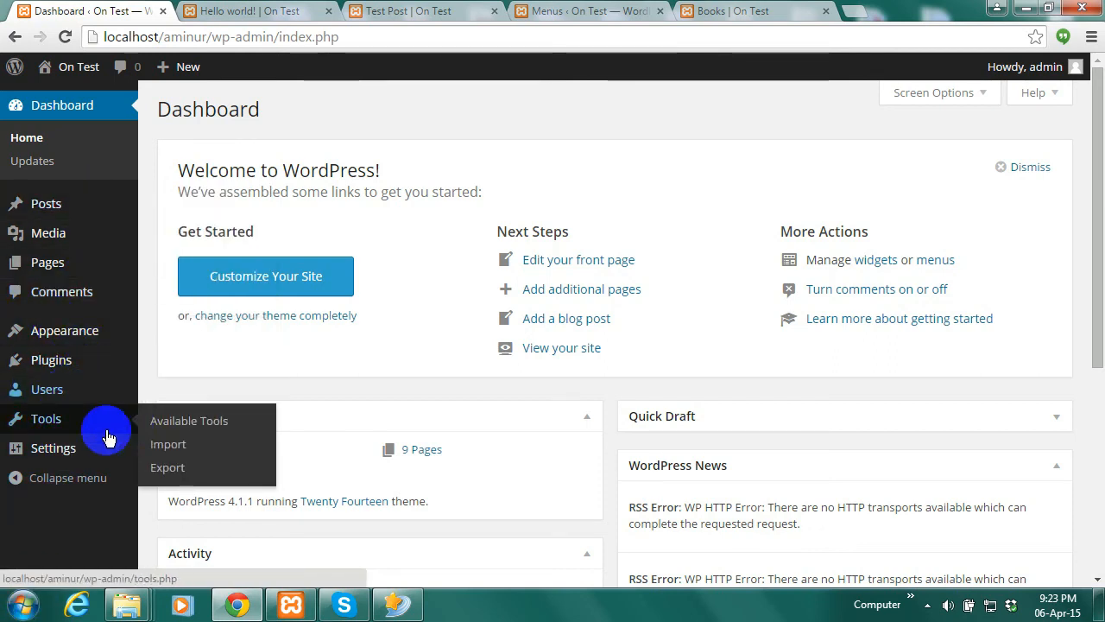
mouse_move(48, 388)
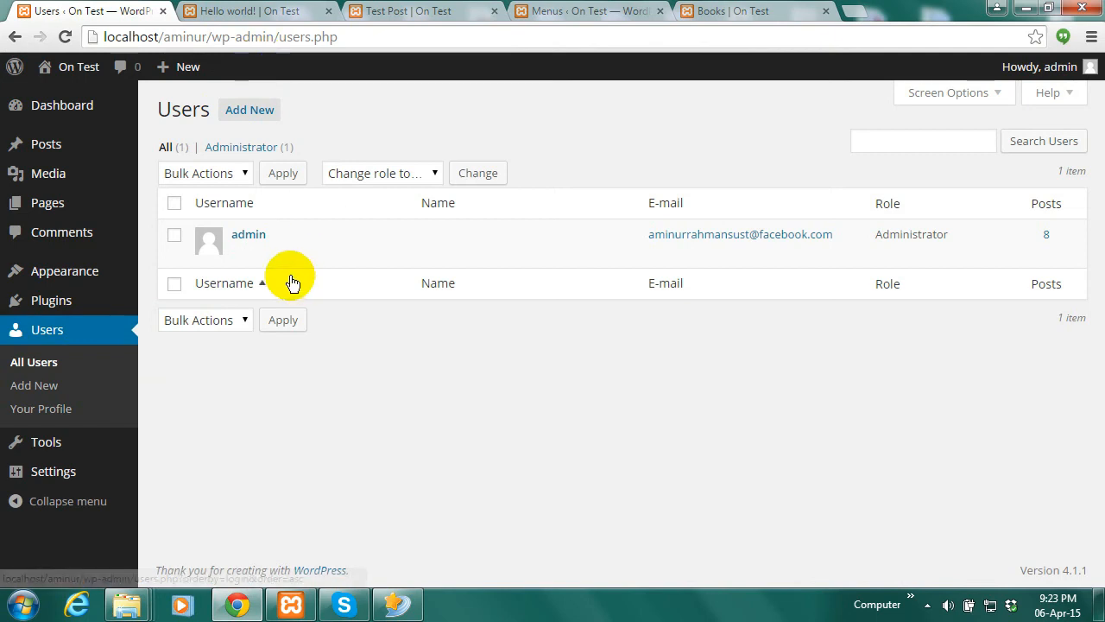
mouse_move(254, 252)
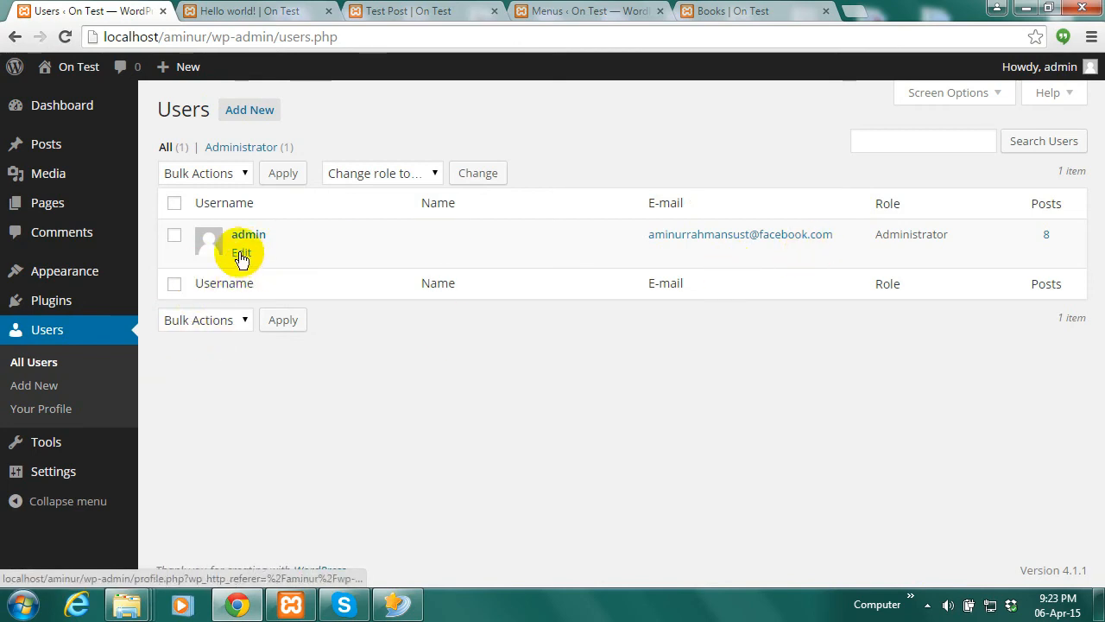
click(240, 253)
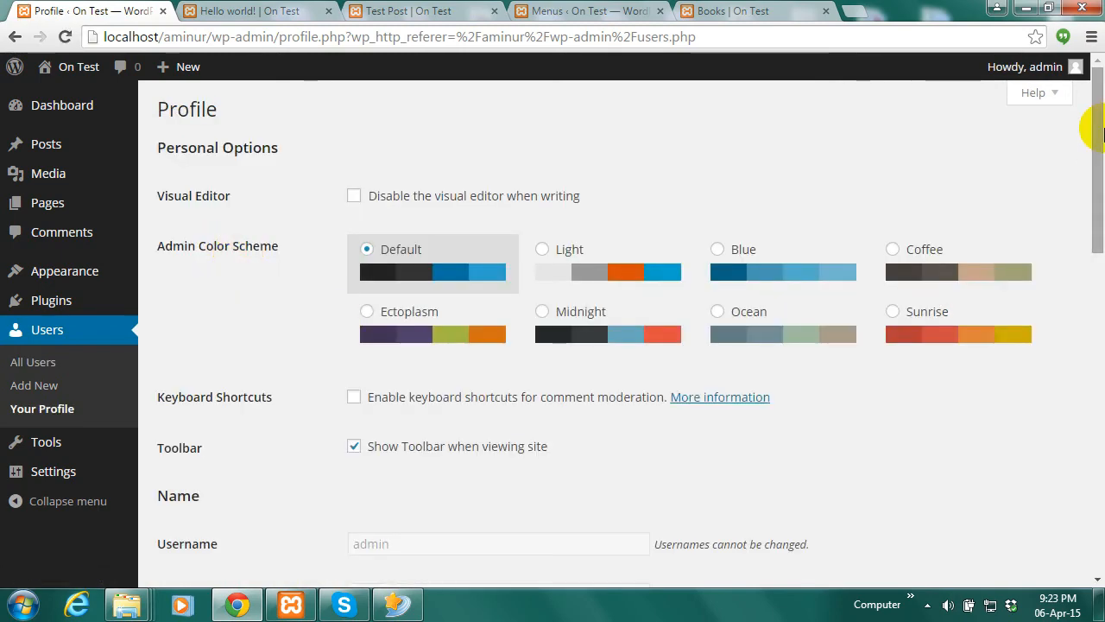
Look over the profile's new-password fields, then bring up the Add New User form
drag(1099, 116, 1063, 409)
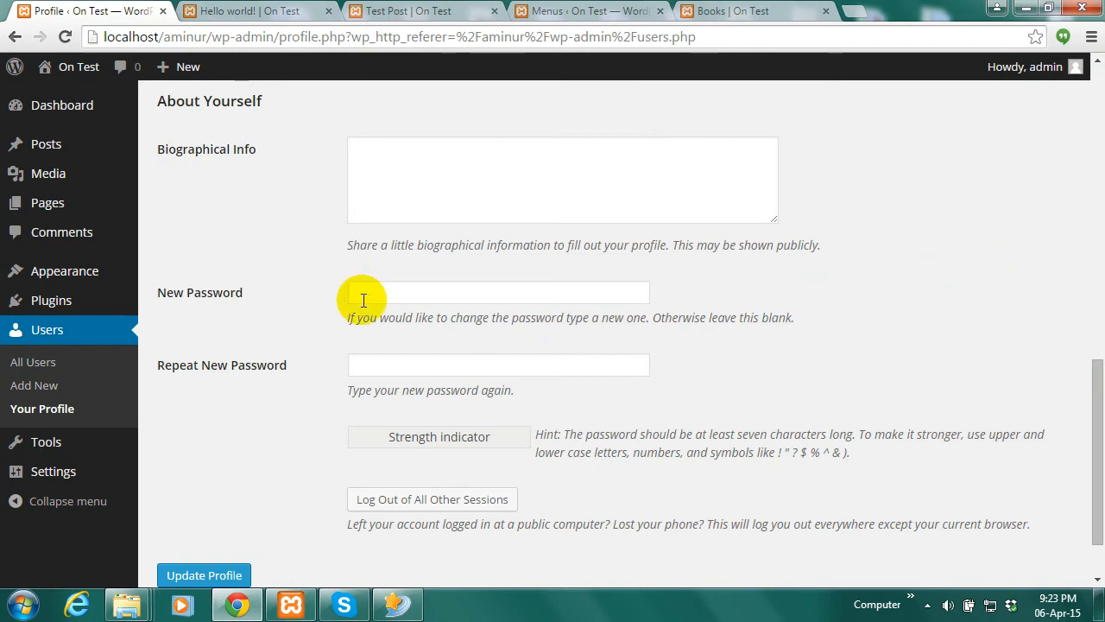
click(364, 293)
click(367, 365)
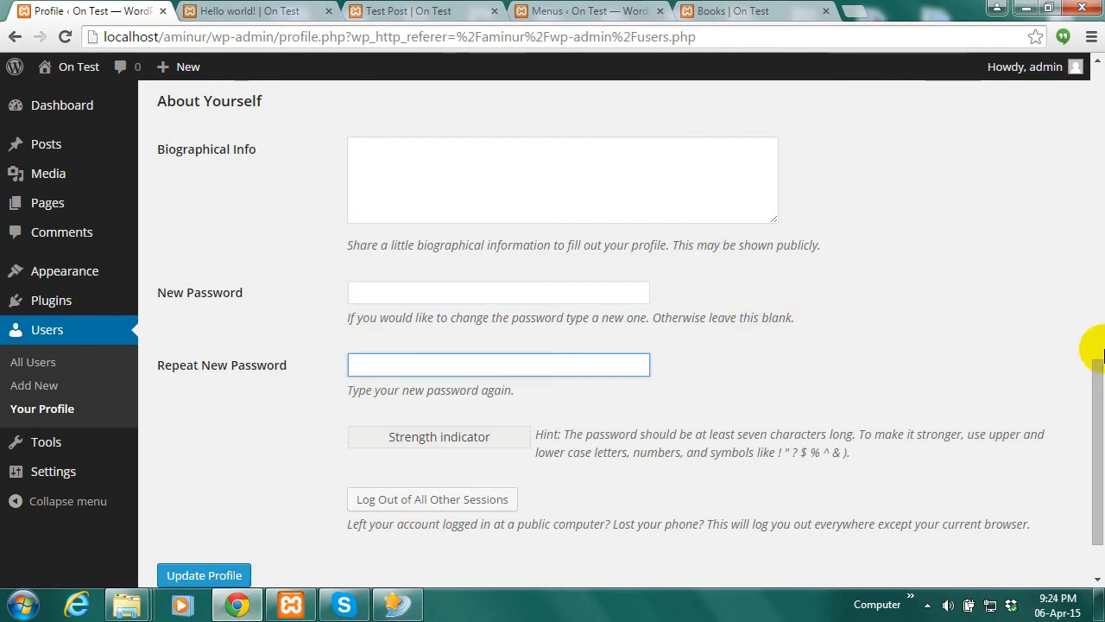
drag(1089, 387, 1088, 309)
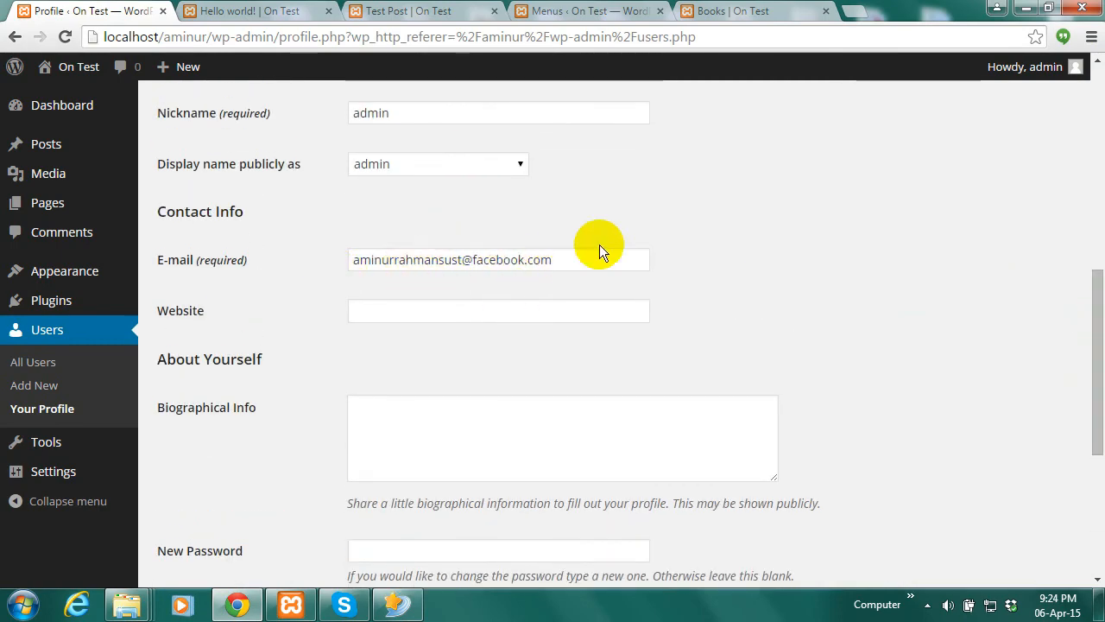
drag(1094, 333, 1061, 103)
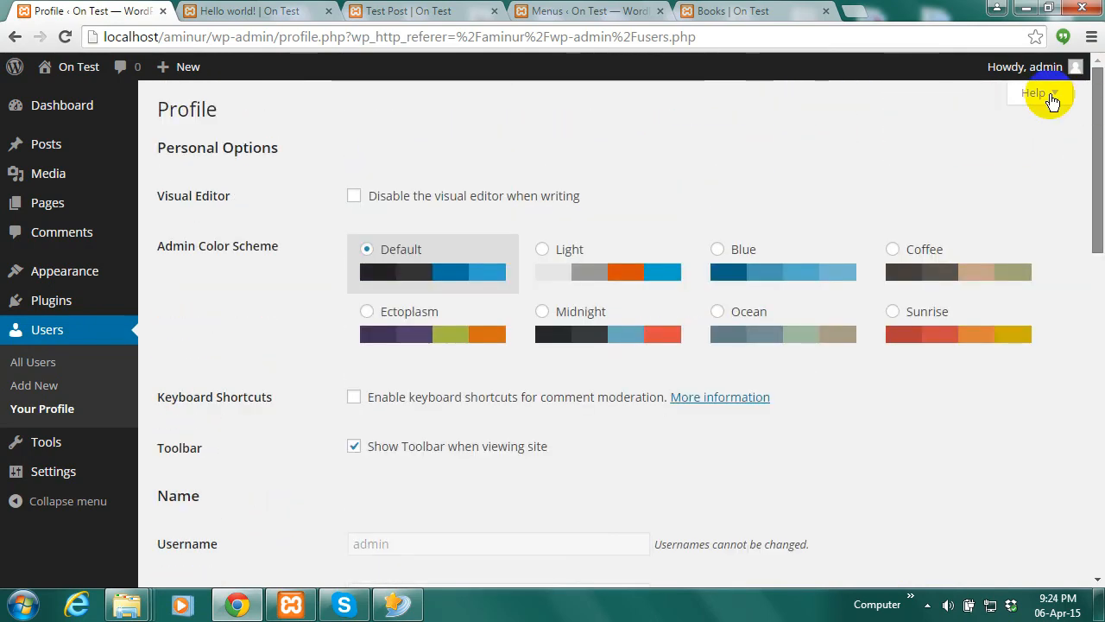
click(41, 387)
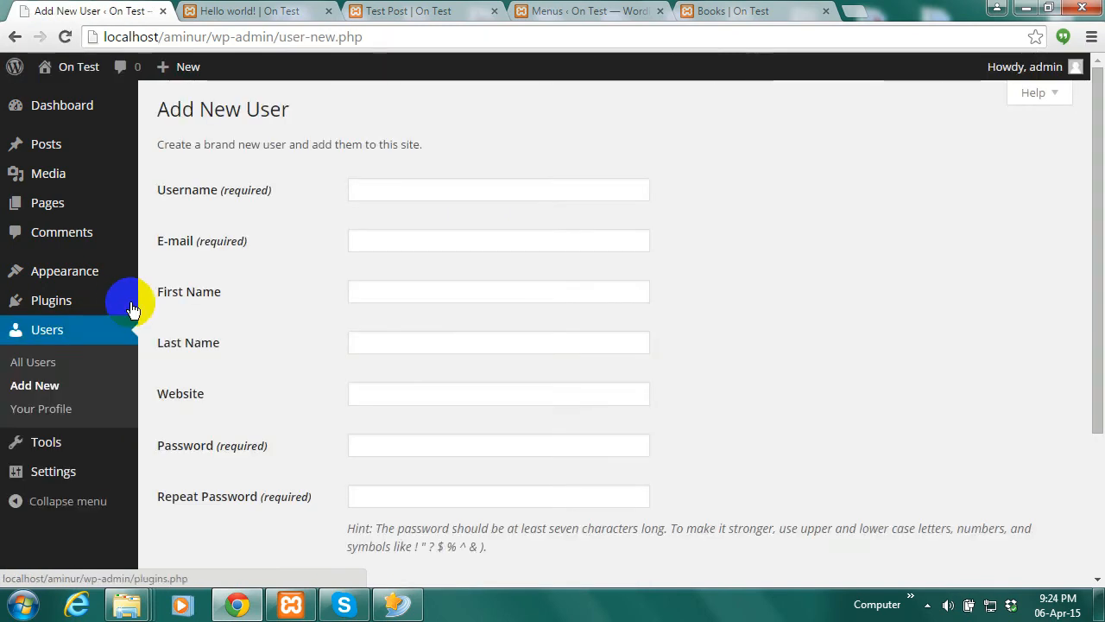
Enter the new user's username and begin filling in their e-mail address
click(436, 195)
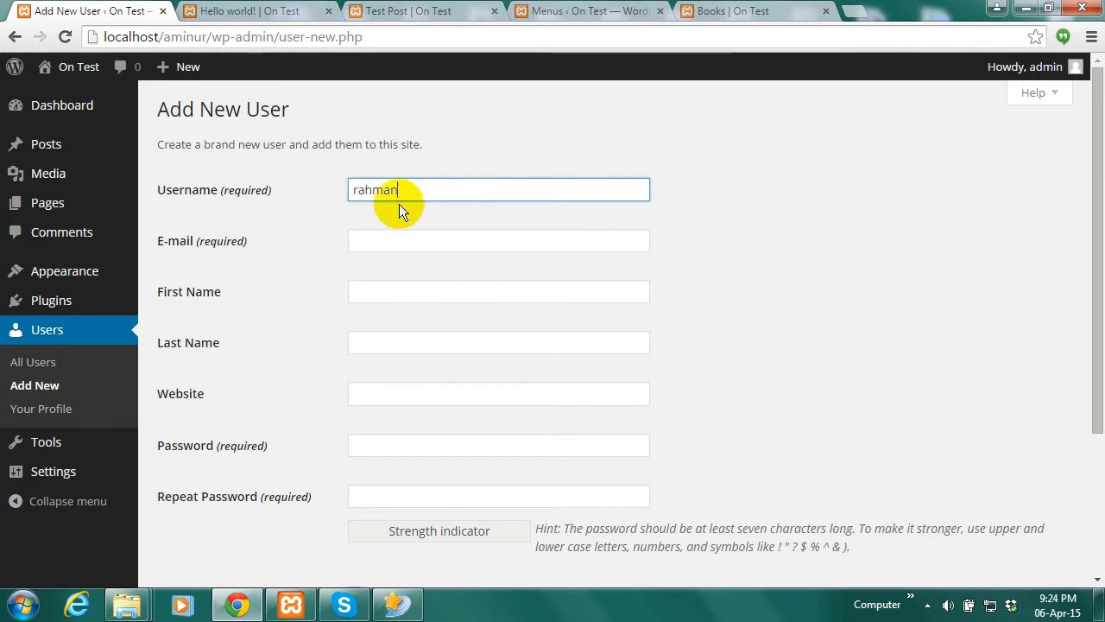
click(385, 237)
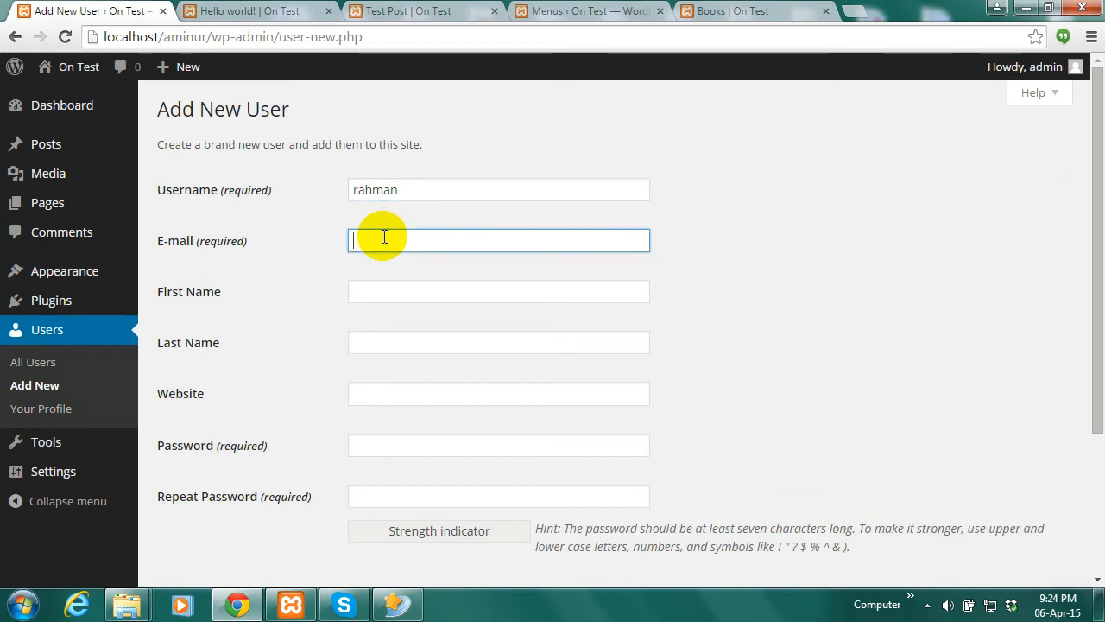
text(a)
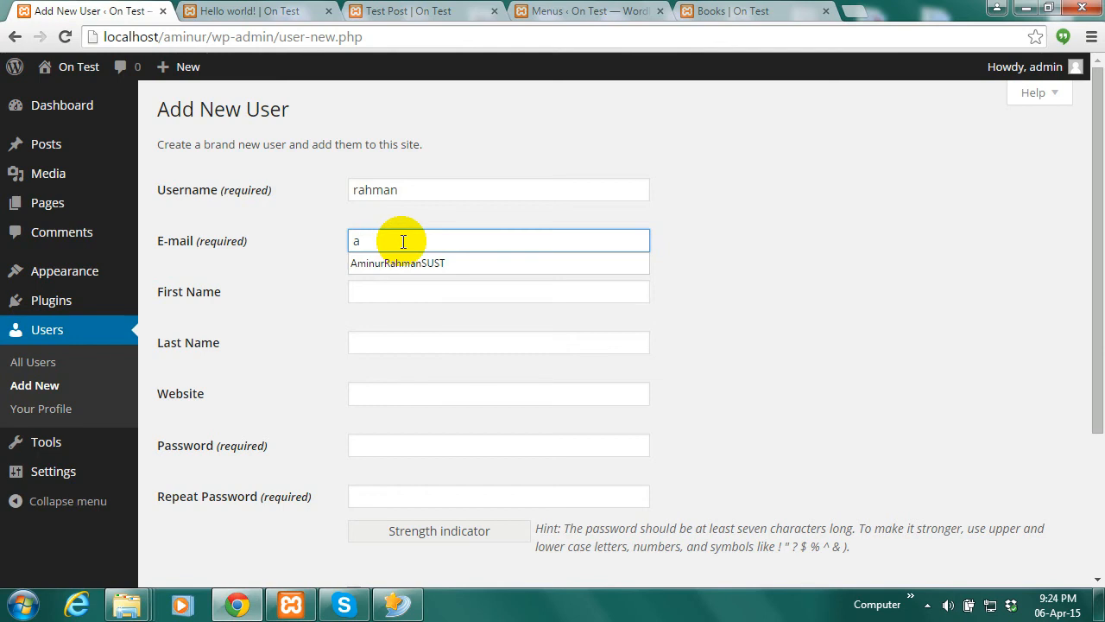
text(min)
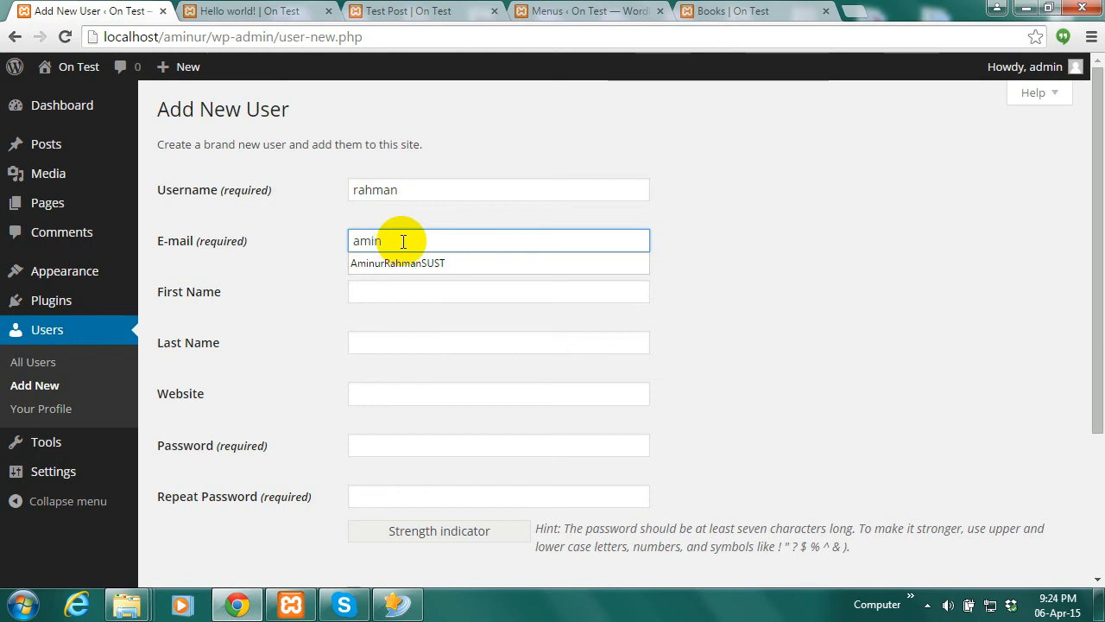
text(_cs)
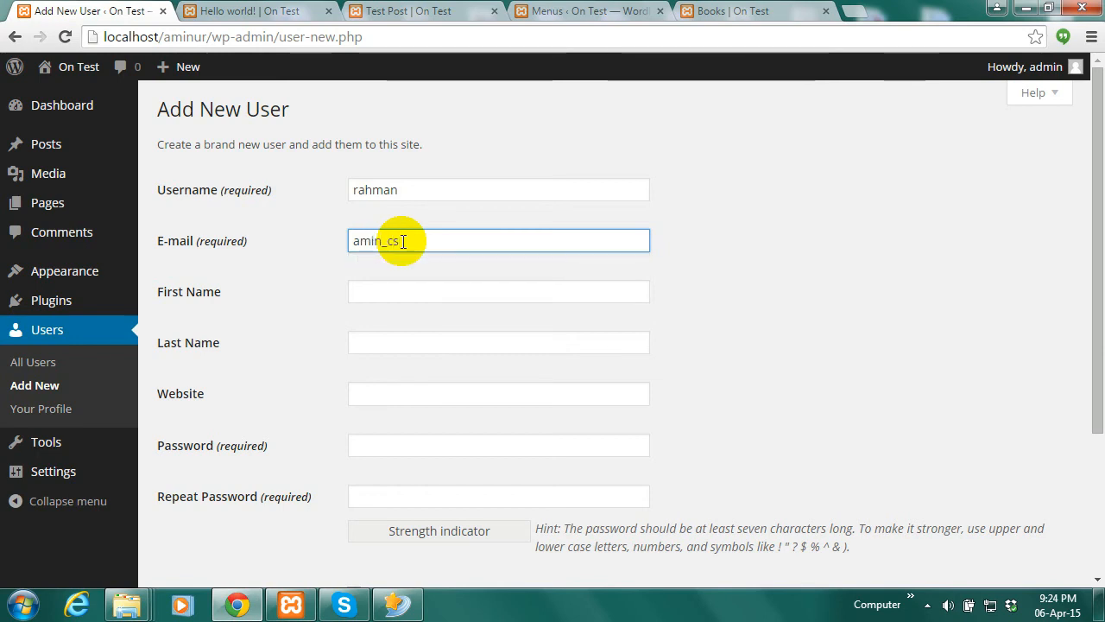
text(e71)
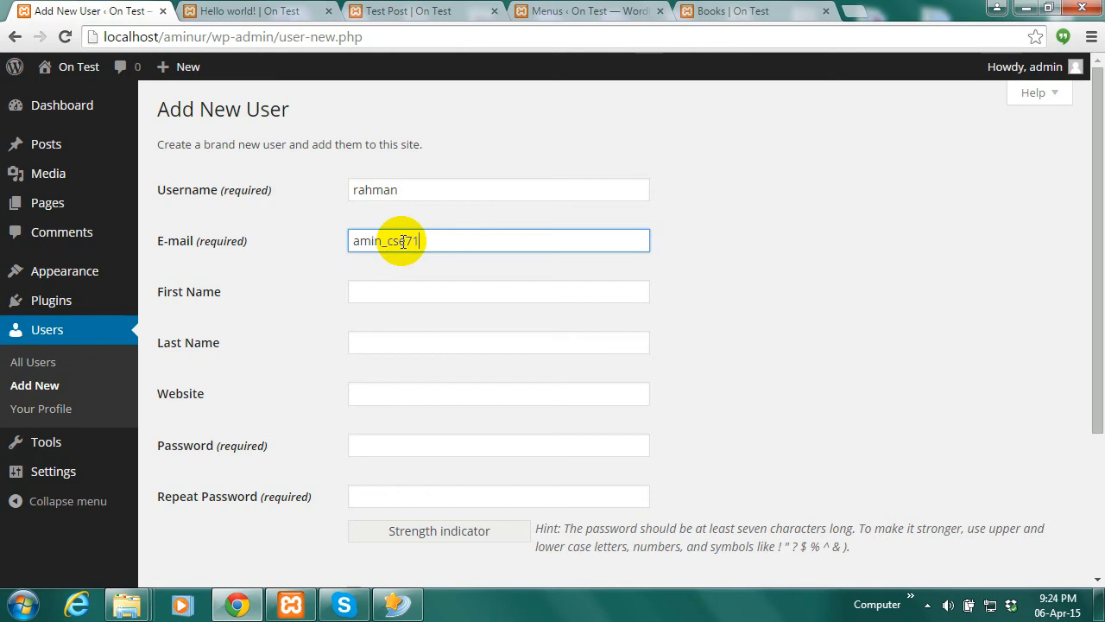
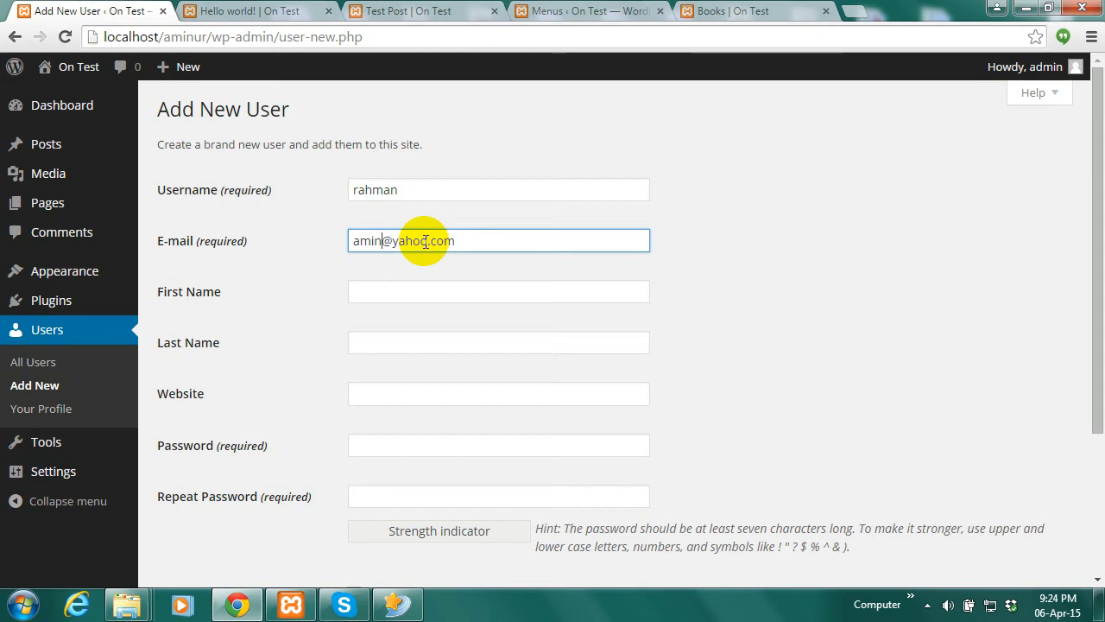
Finish the e-mail, enter and confirm a password, create the user, and decline saving the password
click(453, 240)
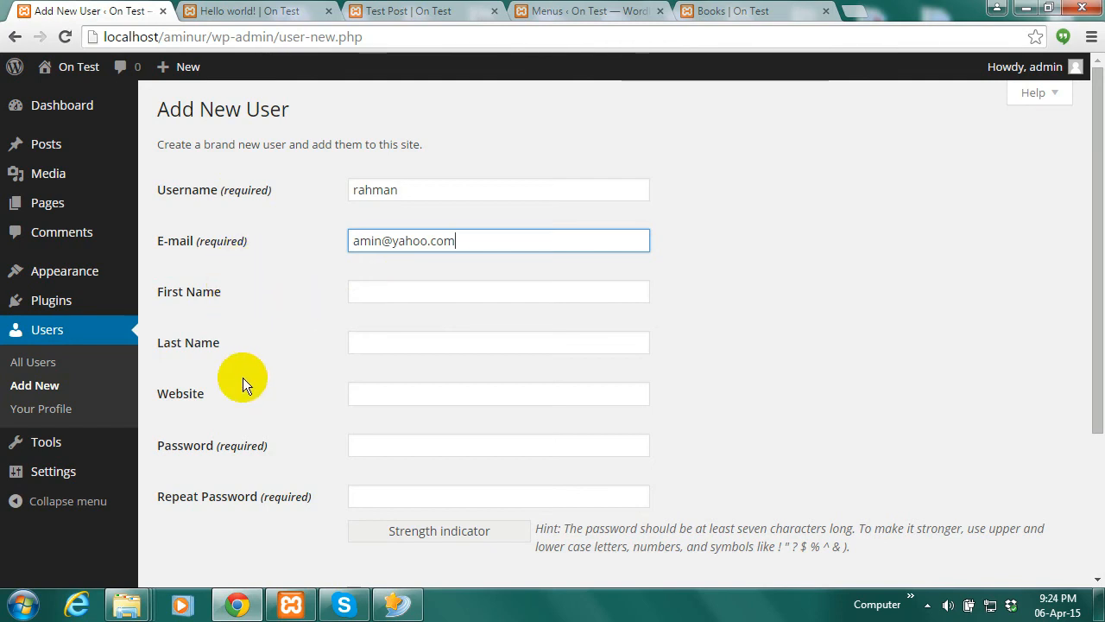
drag(1088, 303, 1088, 413)
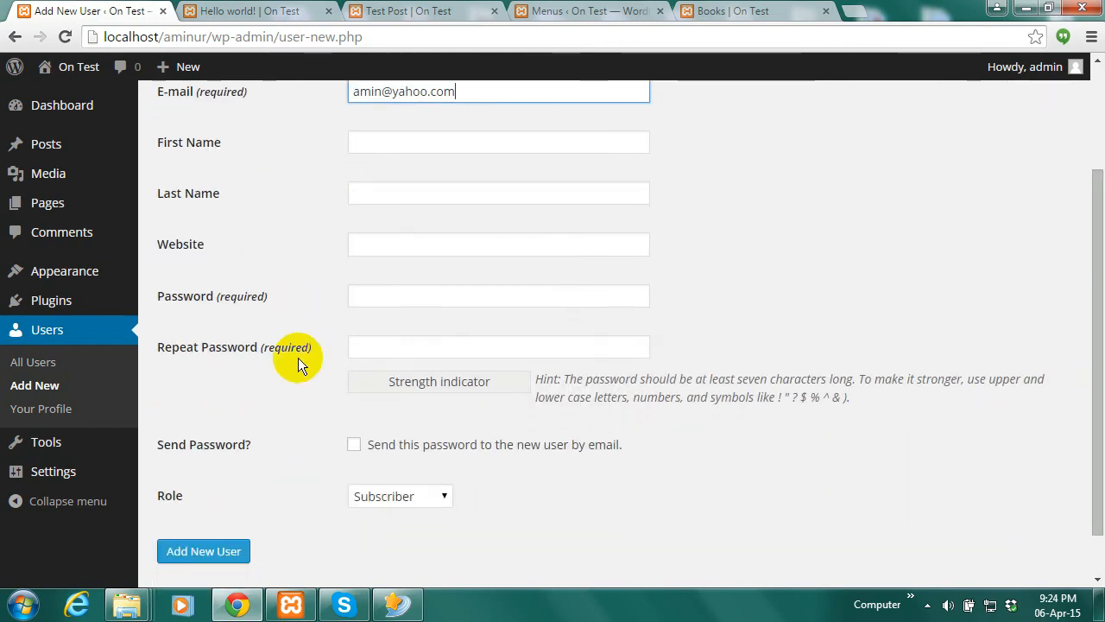
click(408, 297)
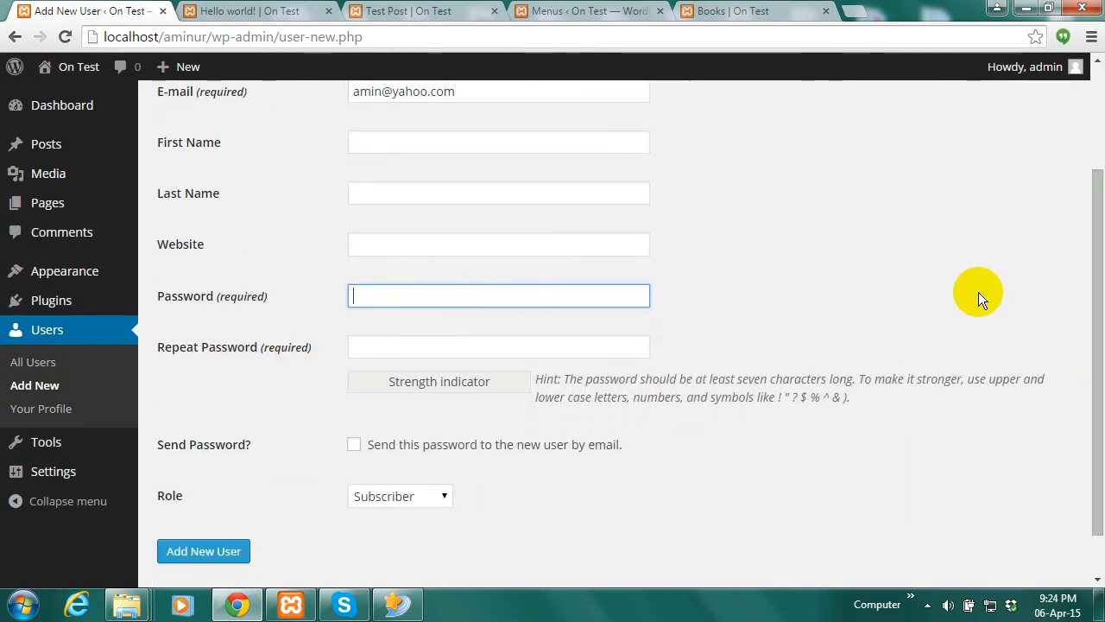
text(a)
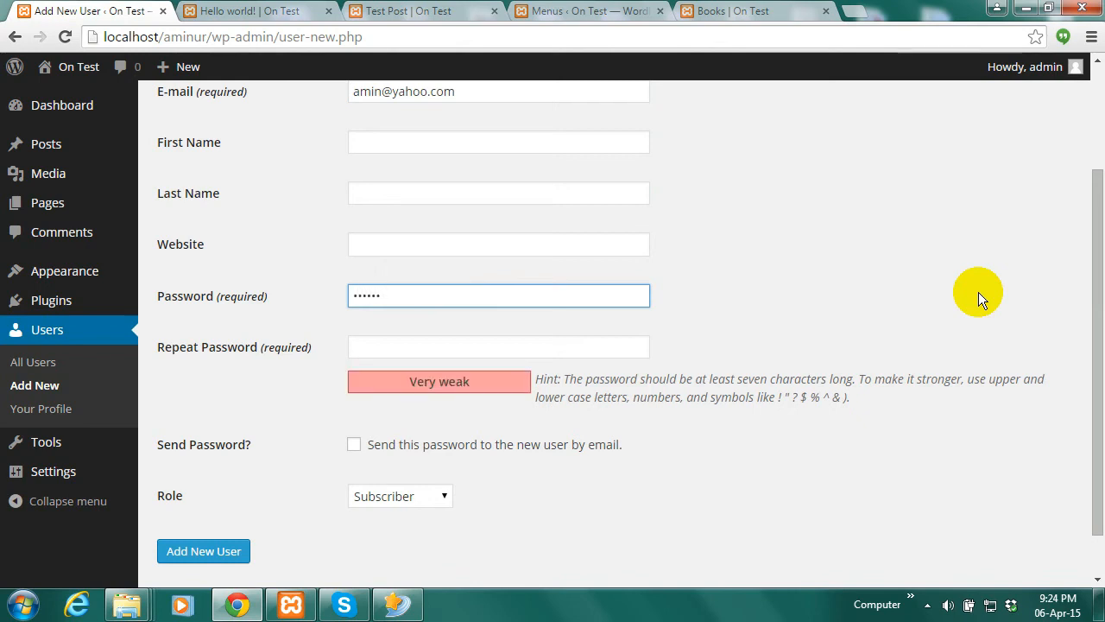
click(496, 345)
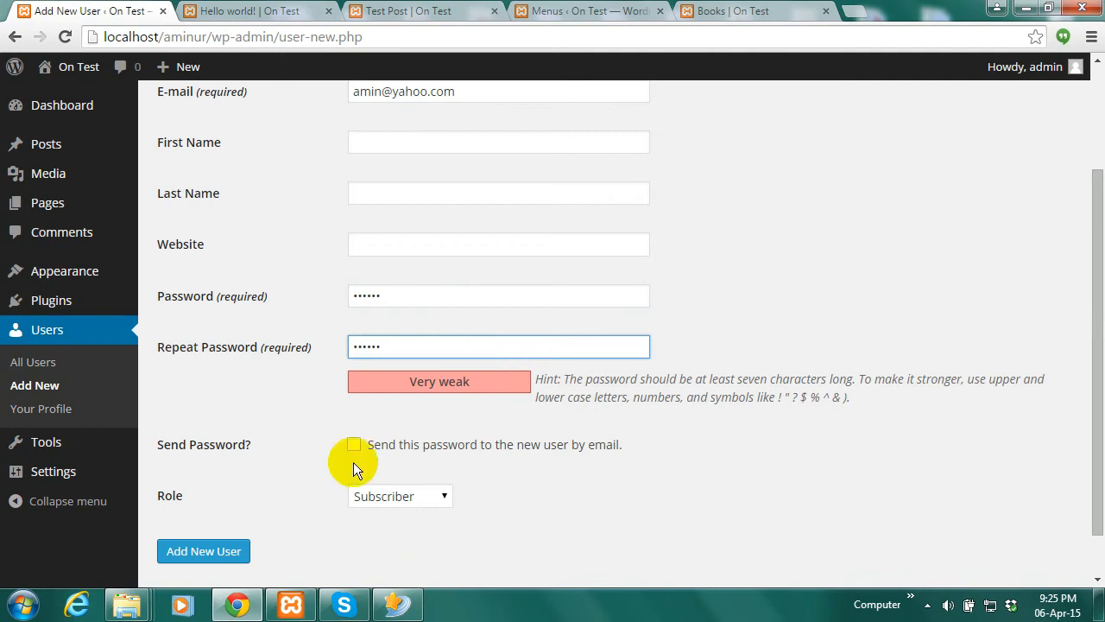
click(222, 553)
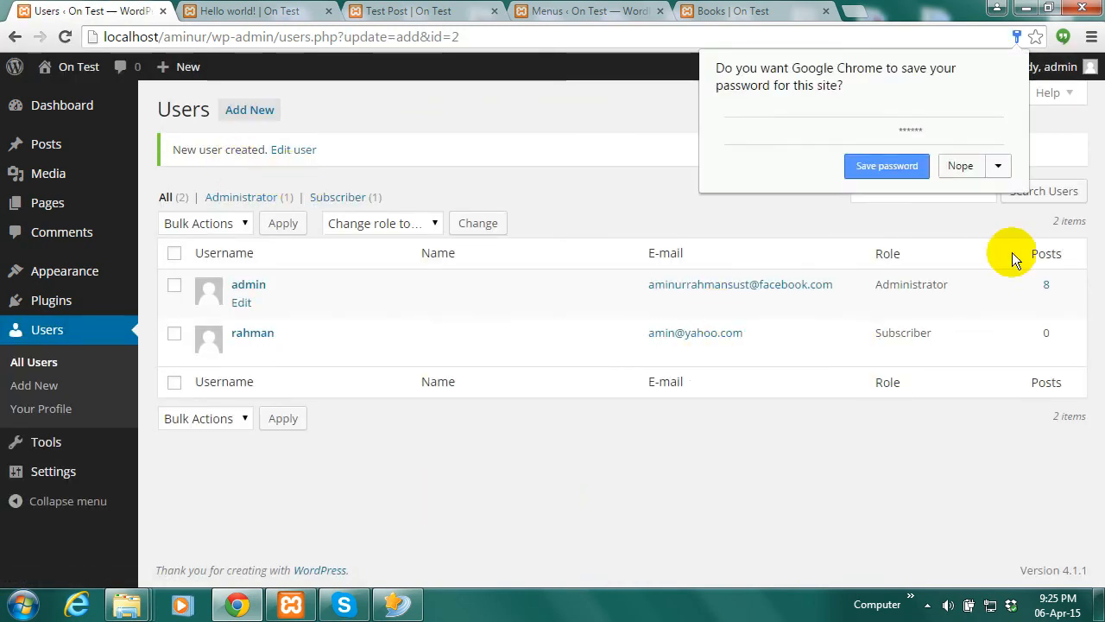
click(972, 169)
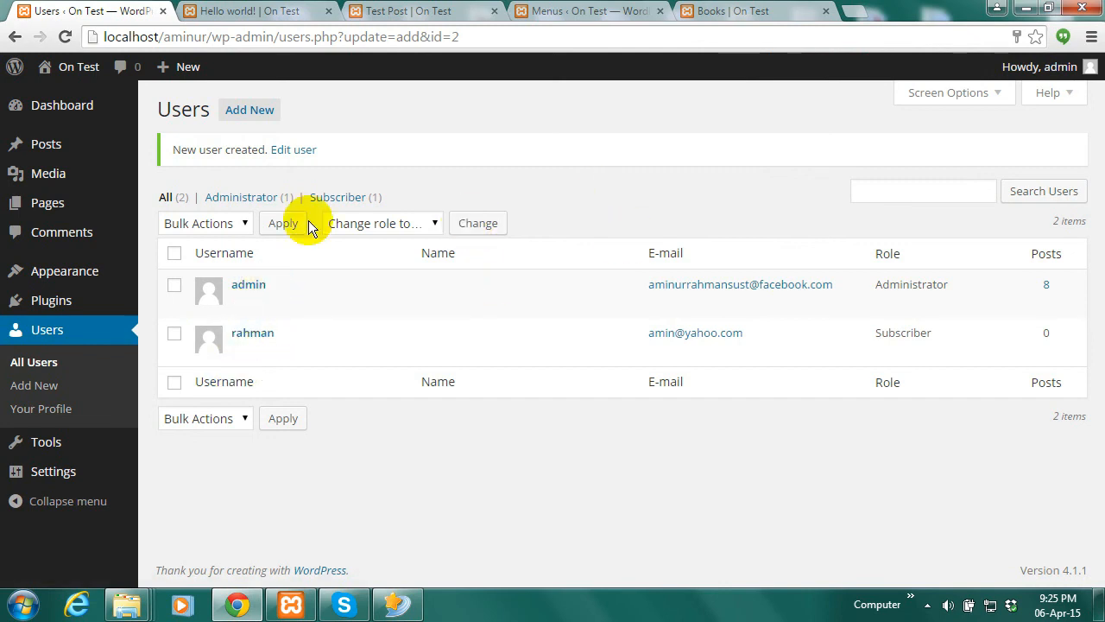
Log out of the admin account from the Howdy, admin menu
mouse_move(1055, 67)
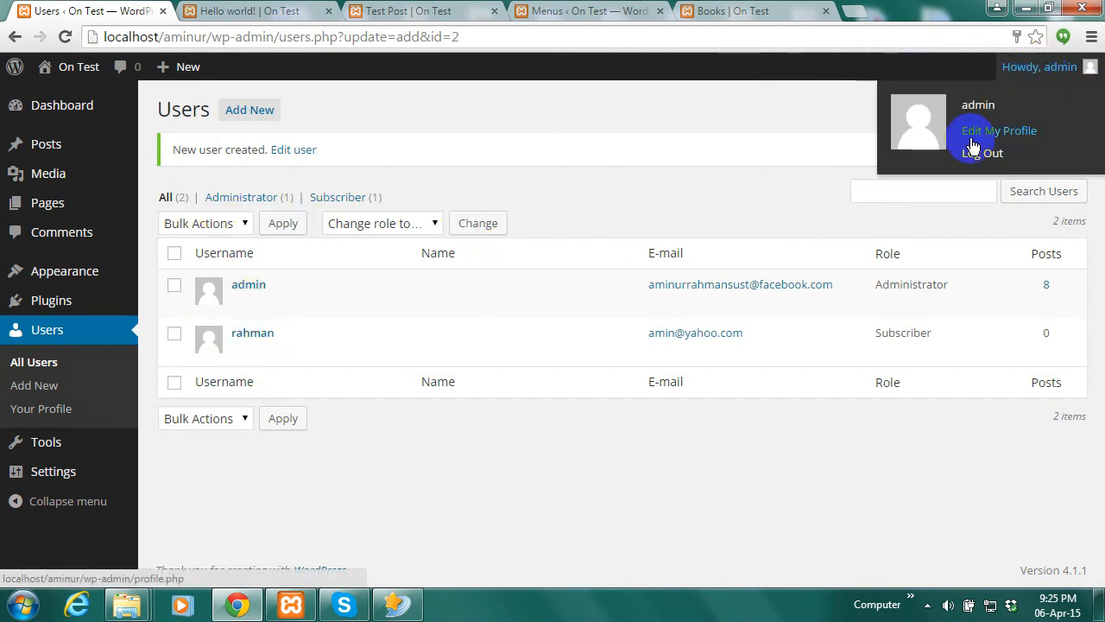
click(993, 152)
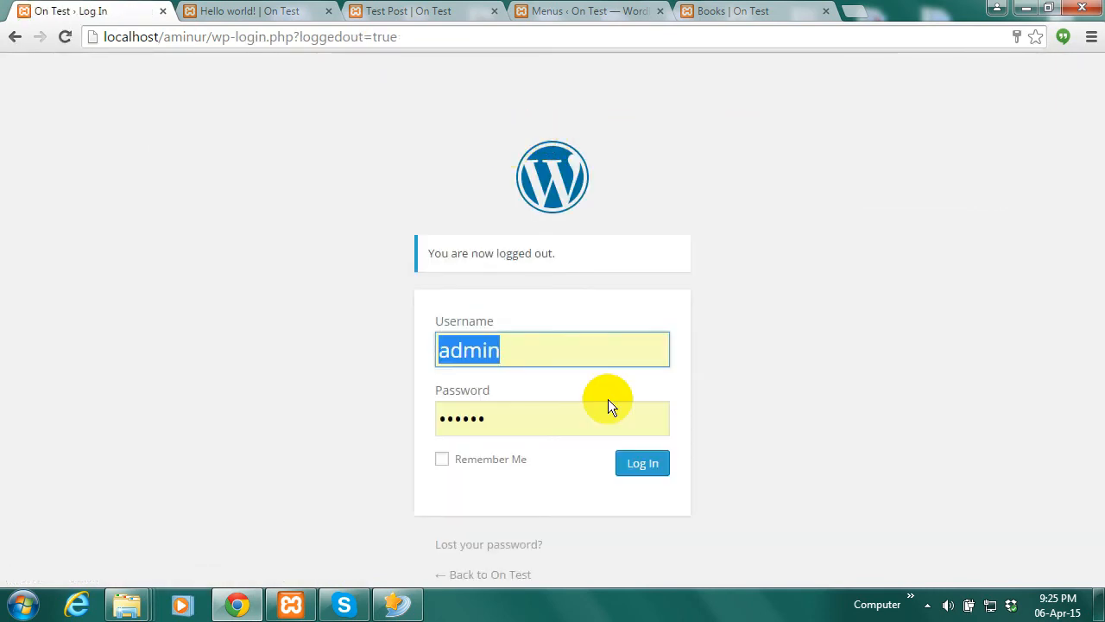
Sign in with the new user's username and password, declining to save the password
text(rahma)
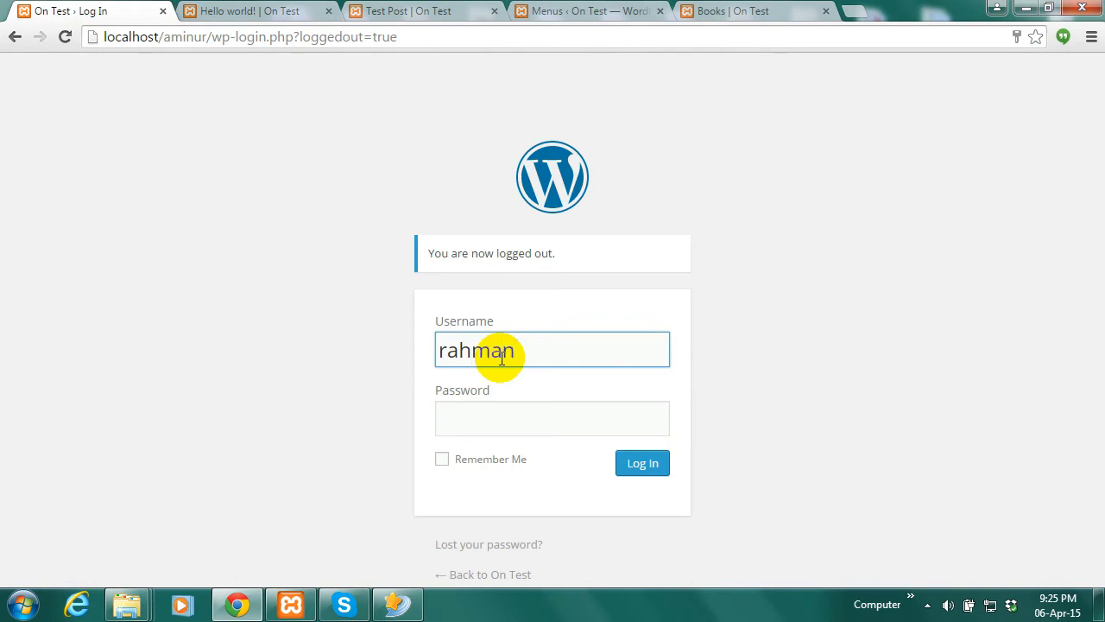
click(500, 403)
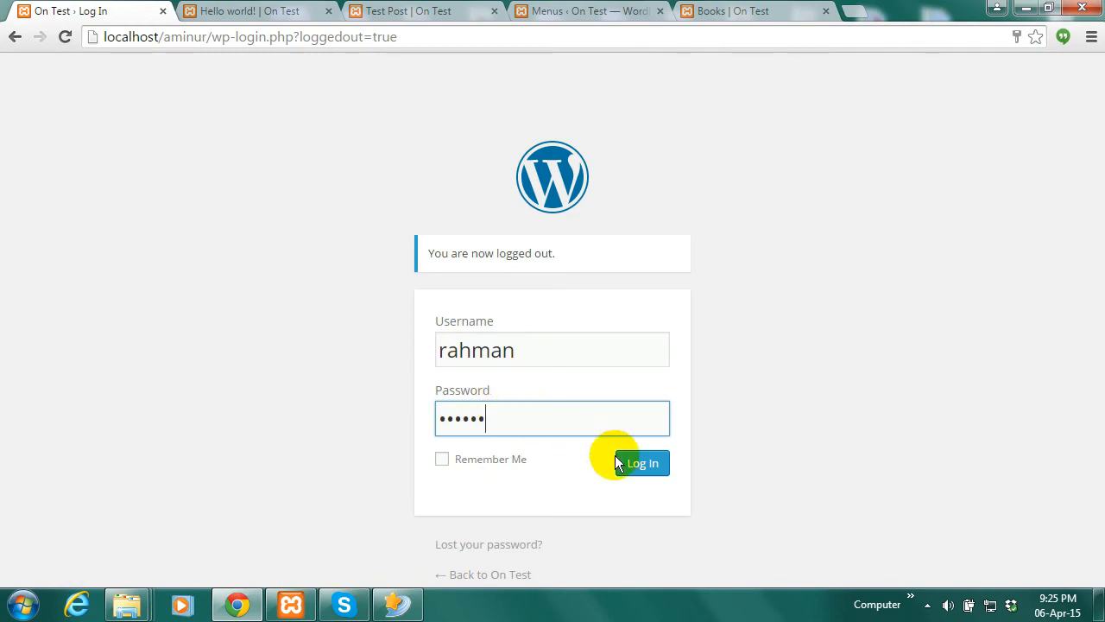
click(643, 465)
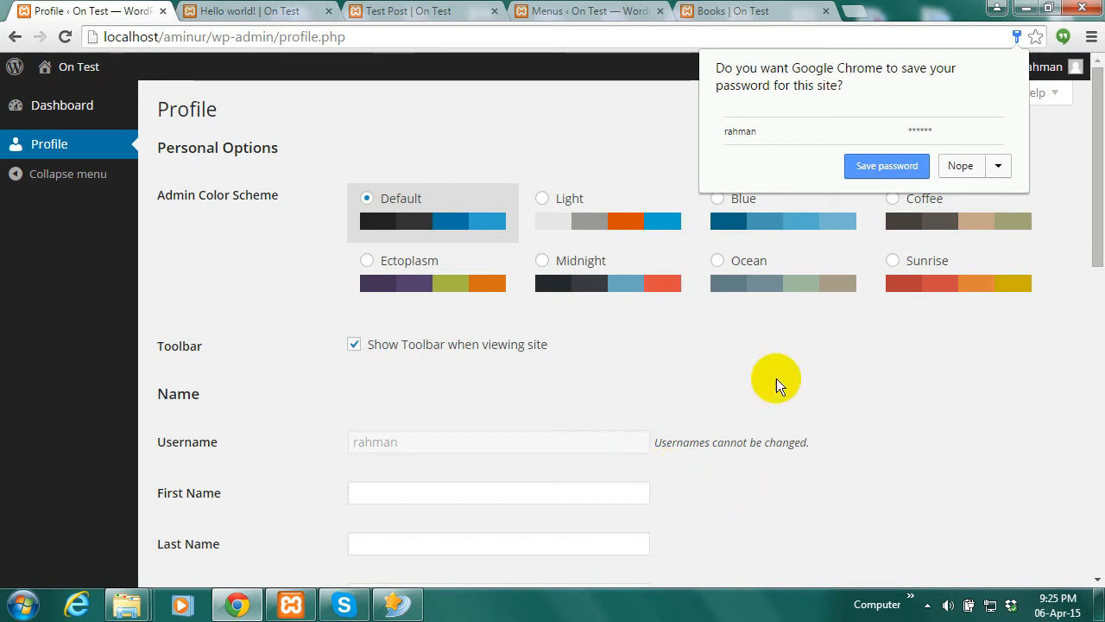
click(958, 166)
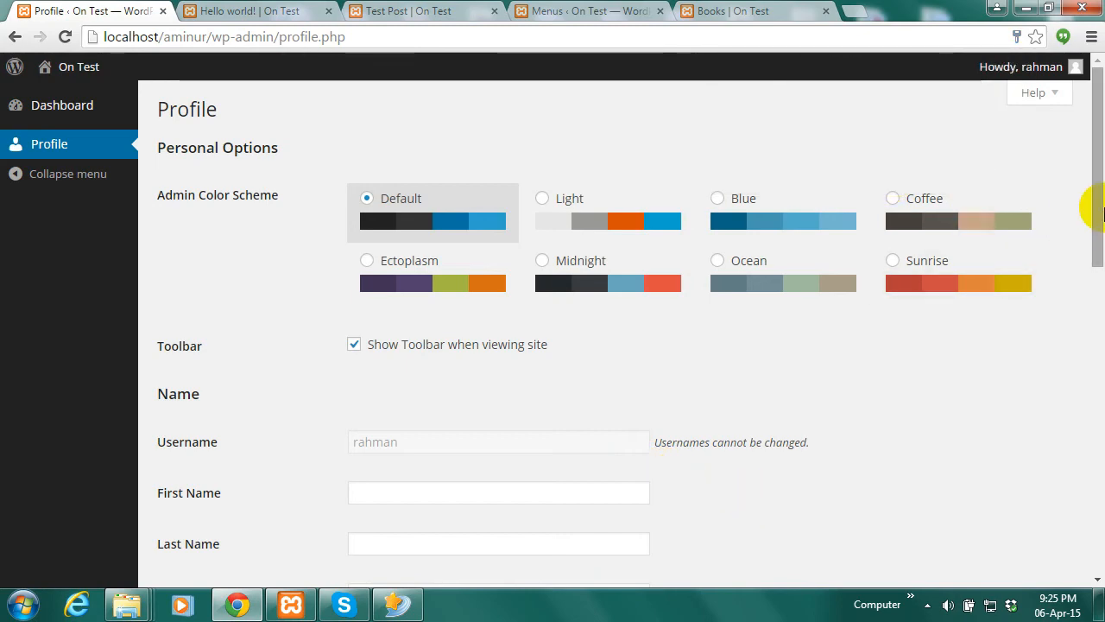
Look over the subscriber's profile page and open its Howdy account menu
mouse_move(1096, 217)
mouse_down()
mouse_move(1101, 492)
mouse_move(1098, 207)
mouse_up()
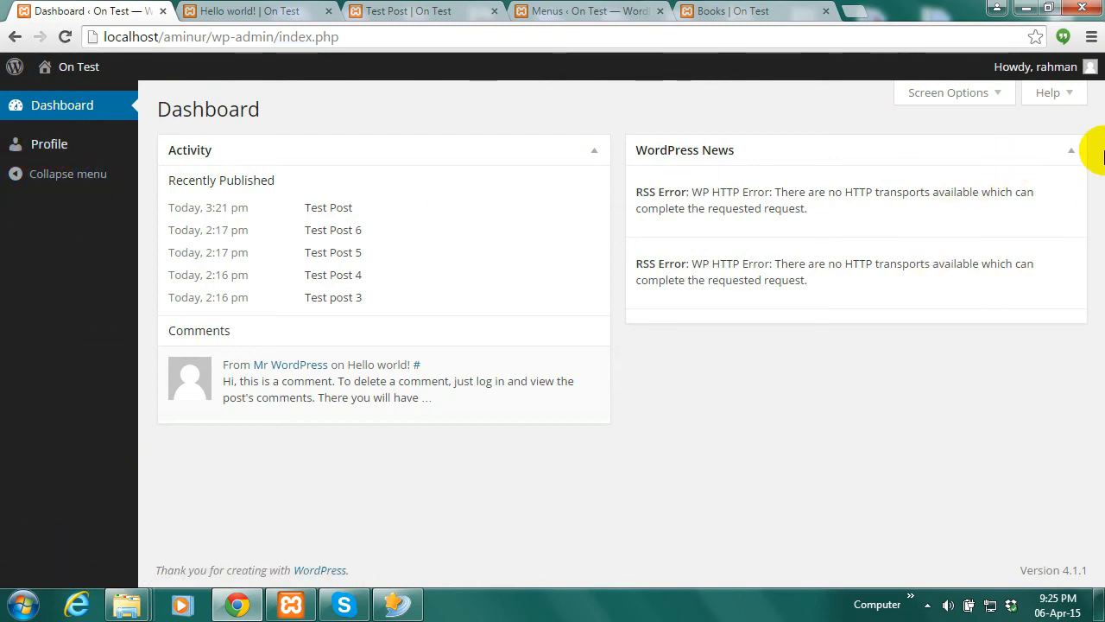
click(1057, 74)
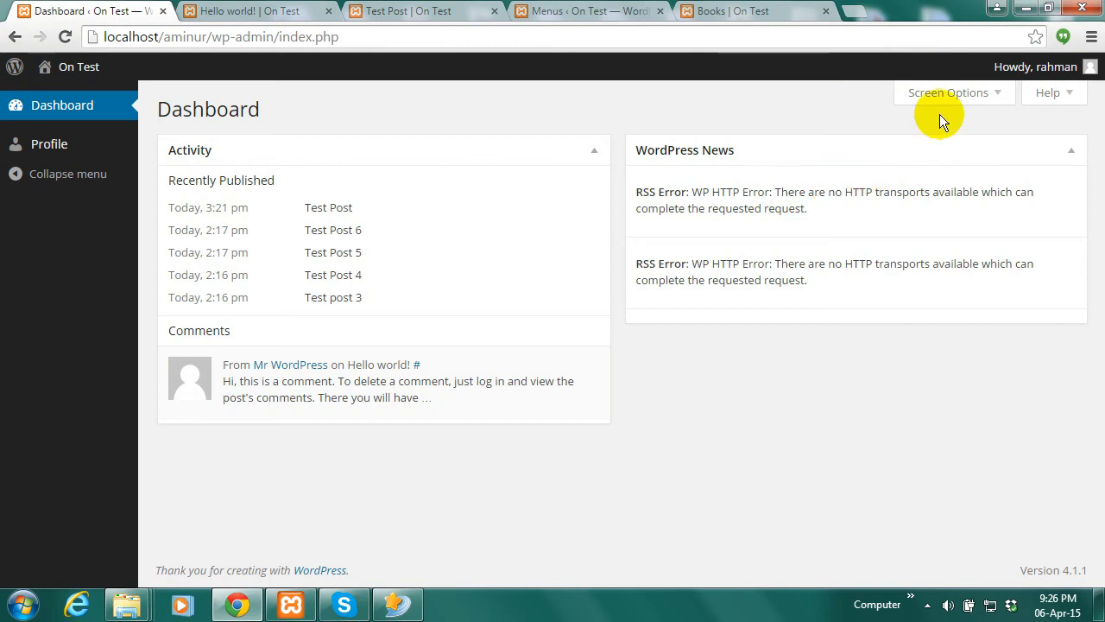
mouse_move(1036, 67)
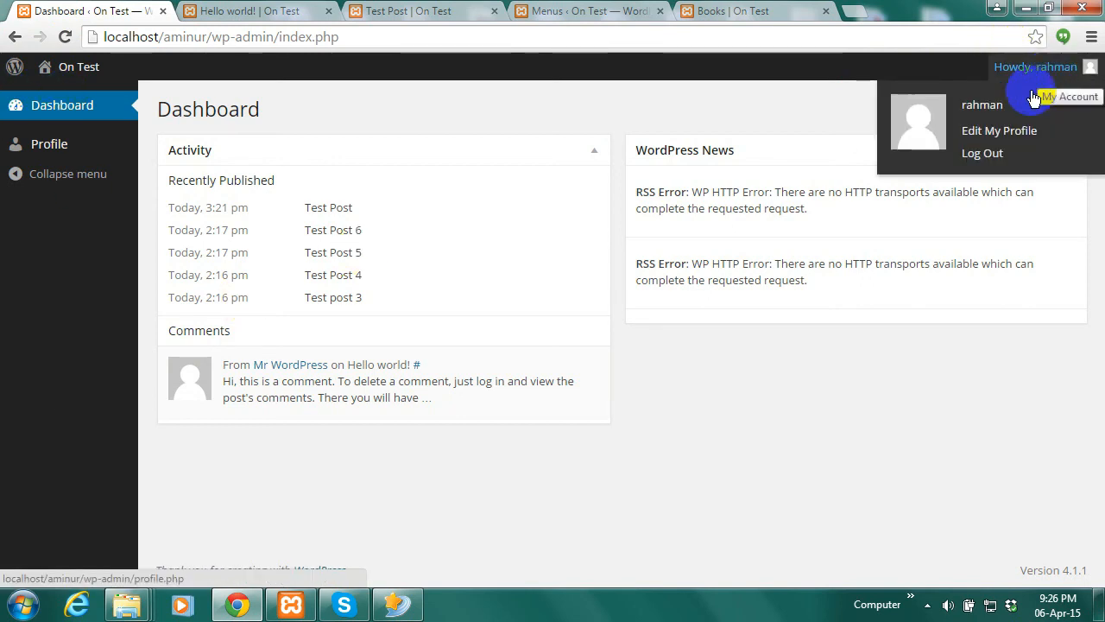
Log out of the subscriber account and sign back in with the administrator password
click(1002, 157)
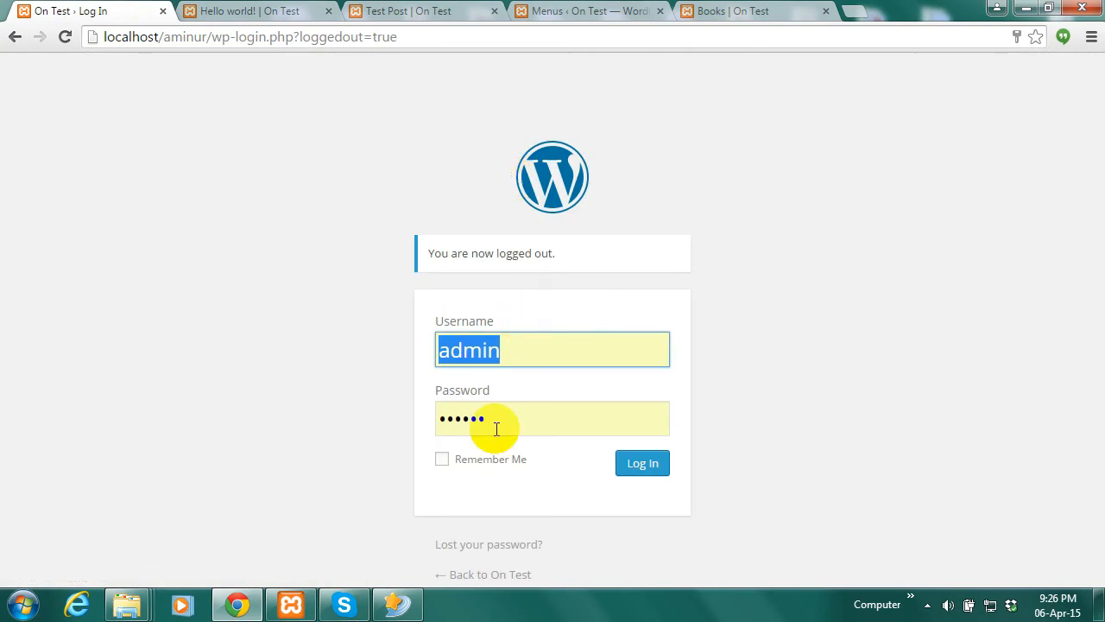
drag(486, 420, 422, 420)
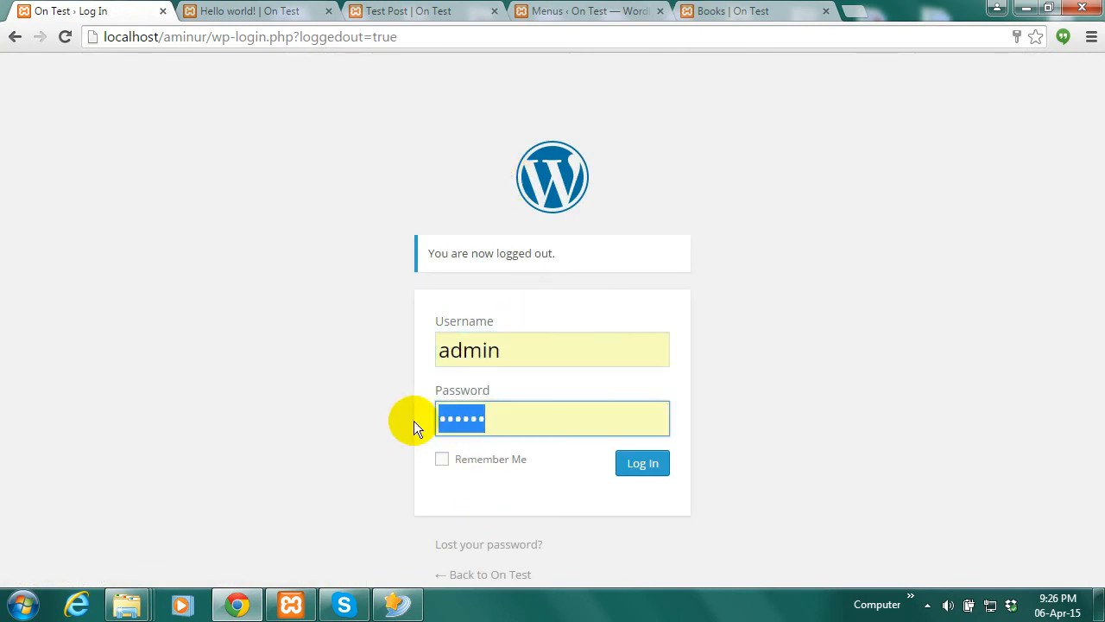
text(******)
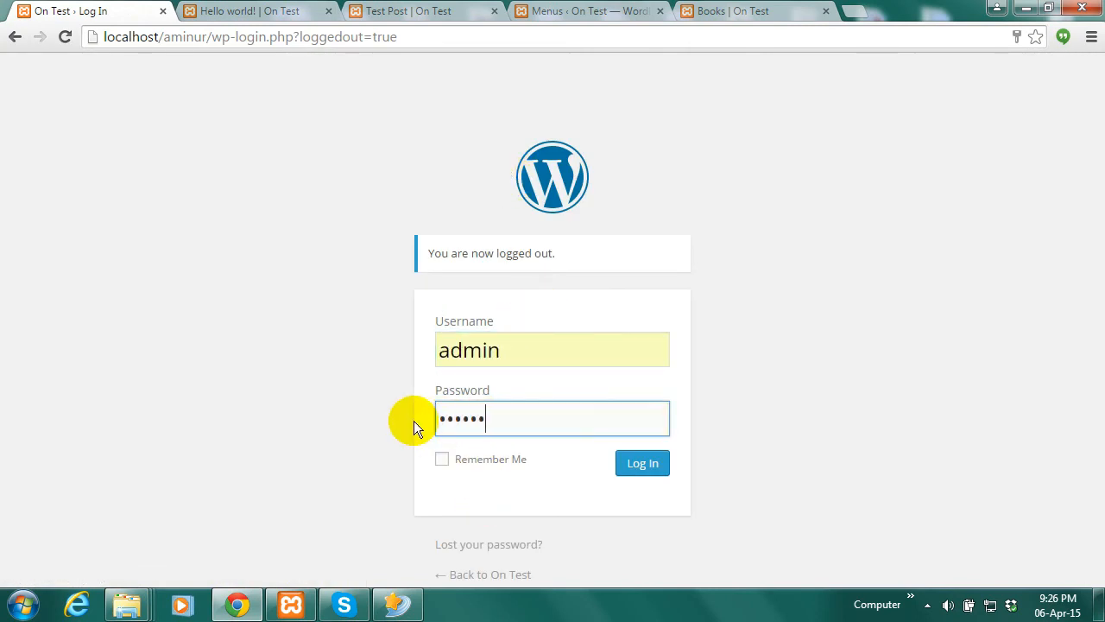
click(638, 474)
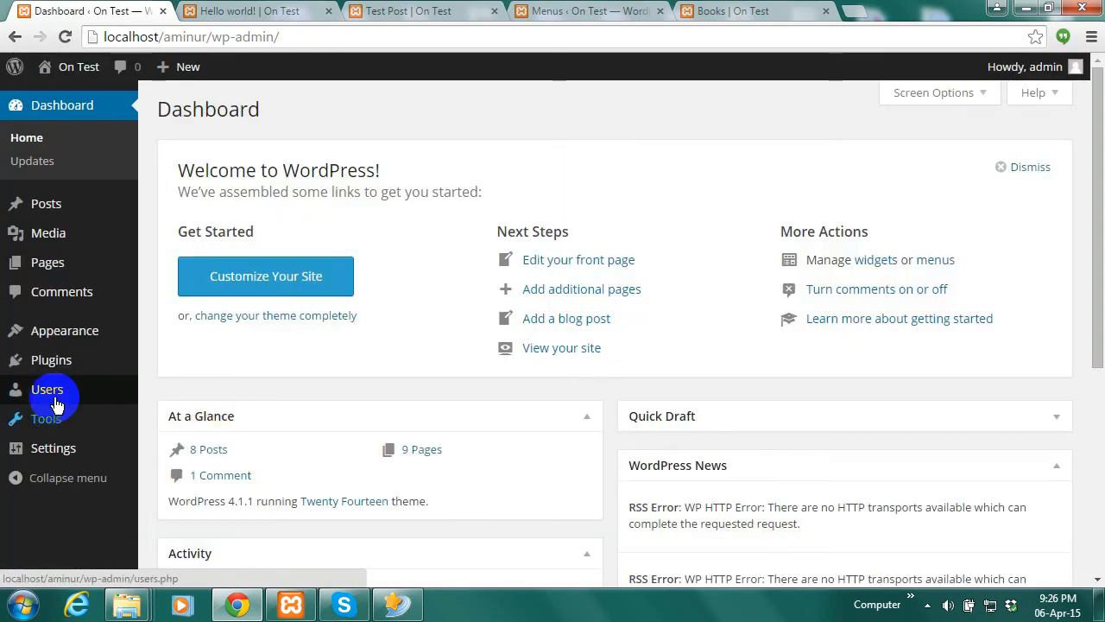
Open the Users > All Users list
mouse_move(62, 423)
mouse_move(54, 390)
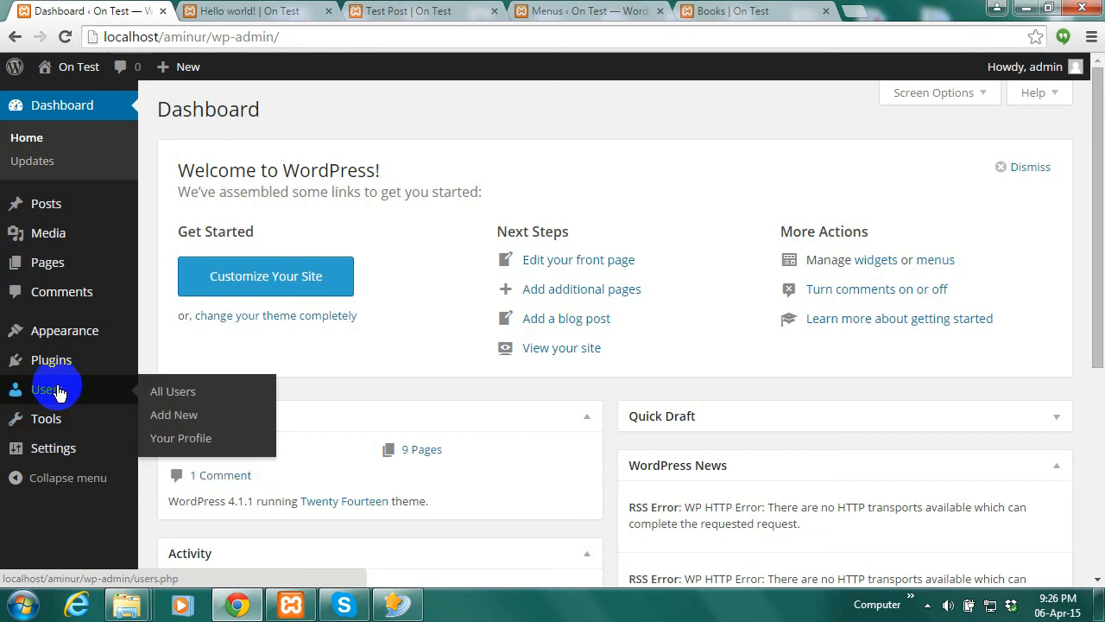
click(194, 394)
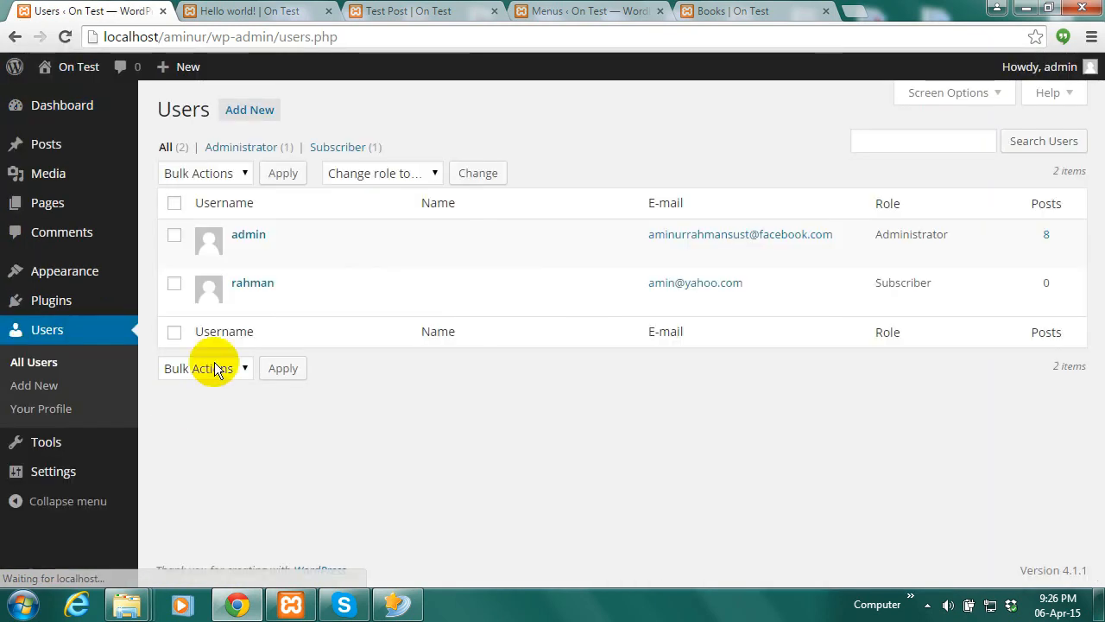
Open the new subscriber user's profile for editing
mouse_move(296, 291)
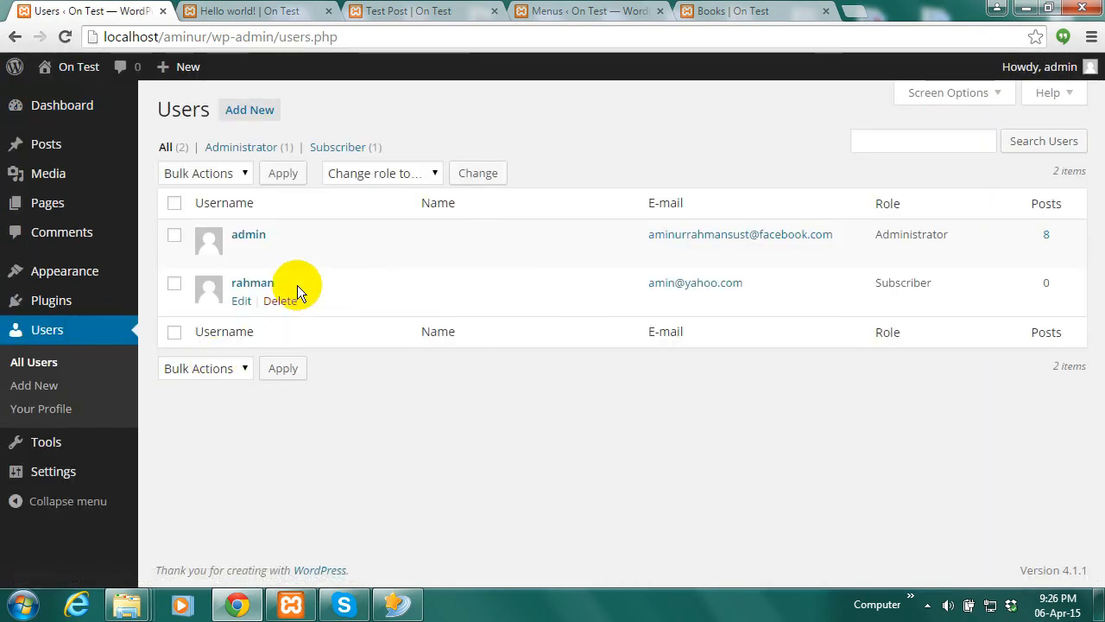
click(242, 301)
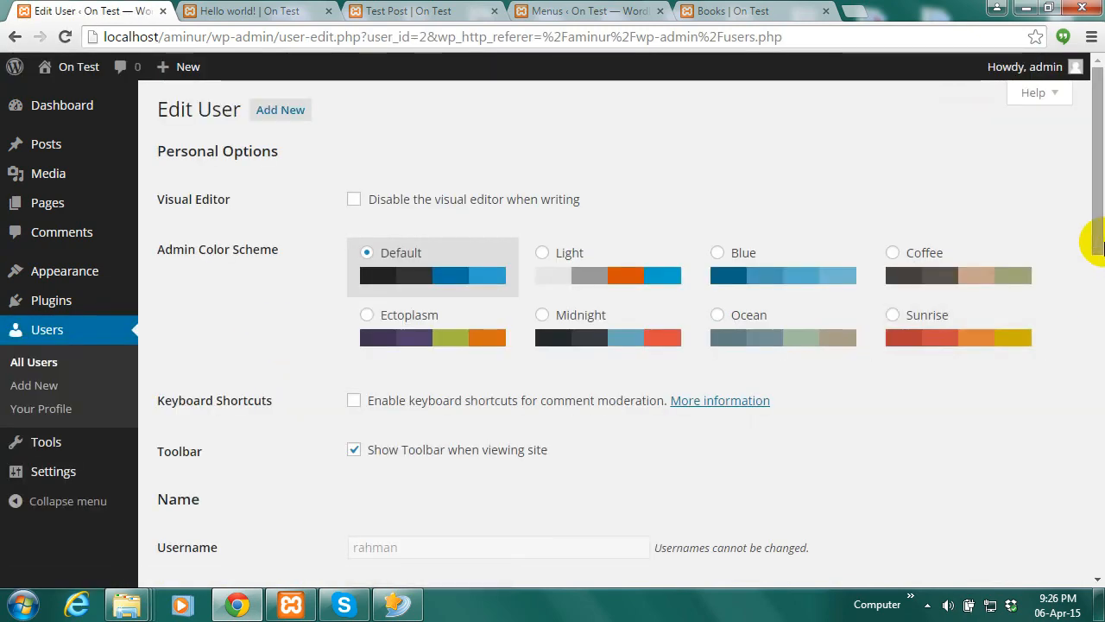
drag(1093, 205, 1076, 346)
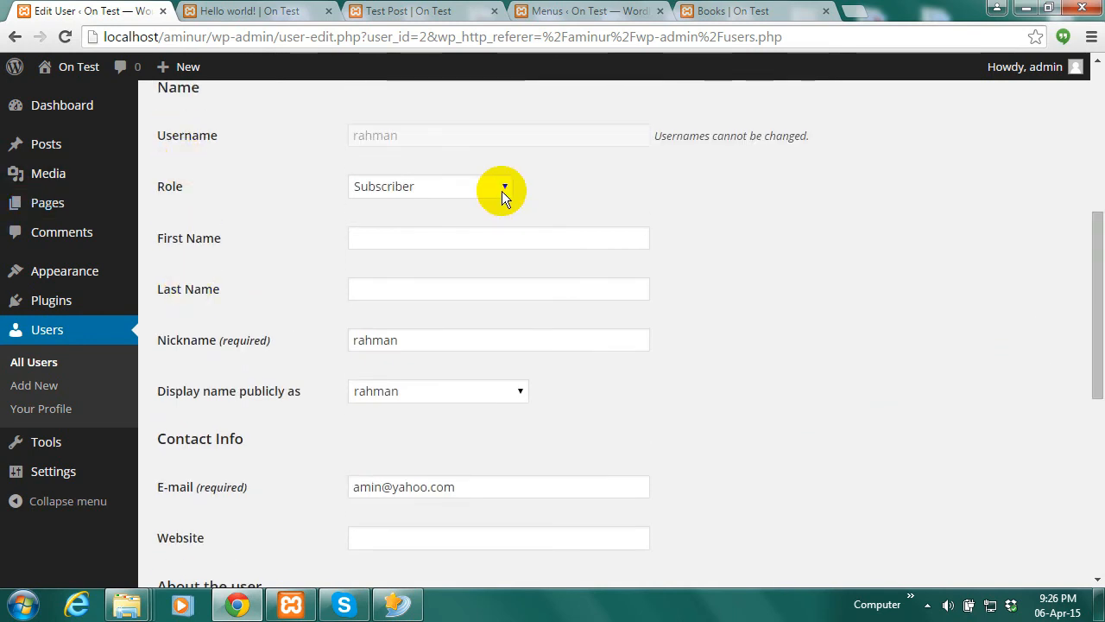
Change the user's role to Administrator and save with Update User
click(502, 186)
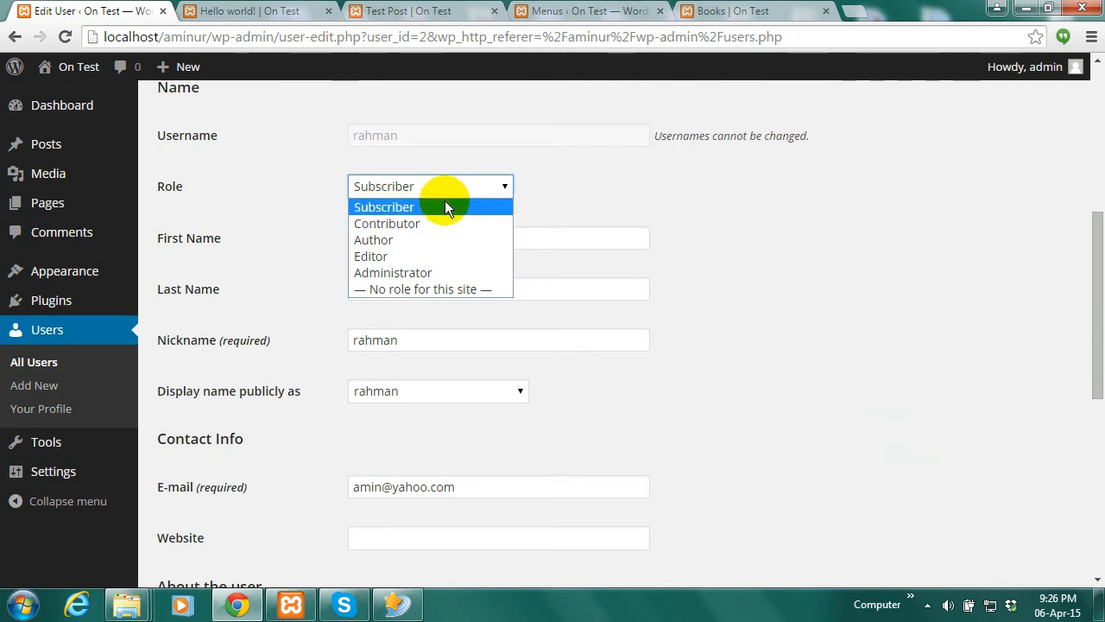
click(382, 273)
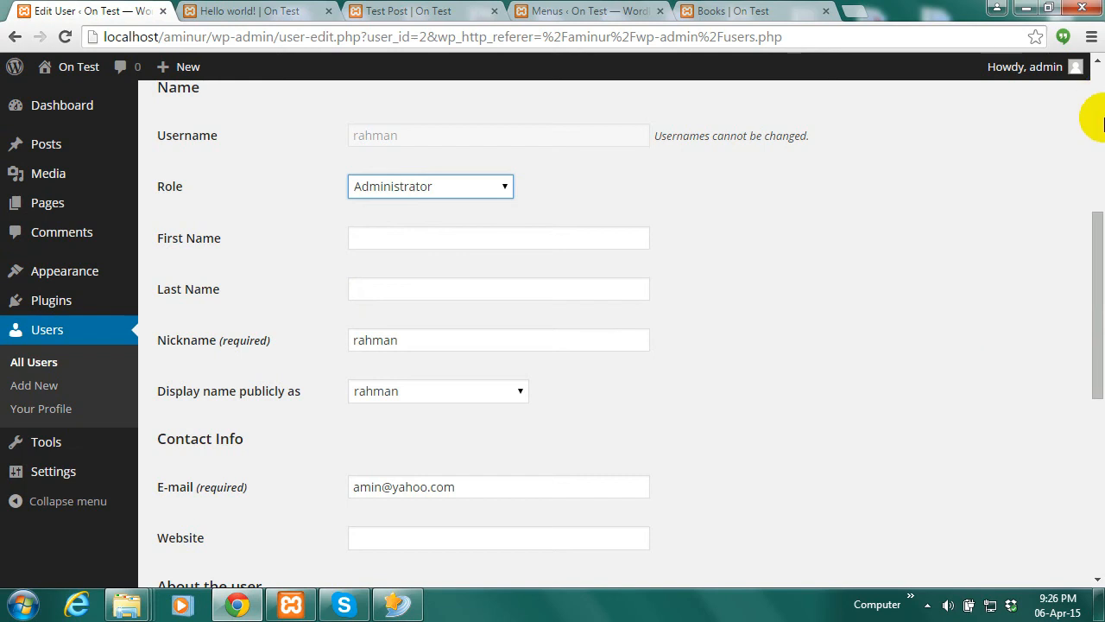
drag(1097, 247, 1097, 423)
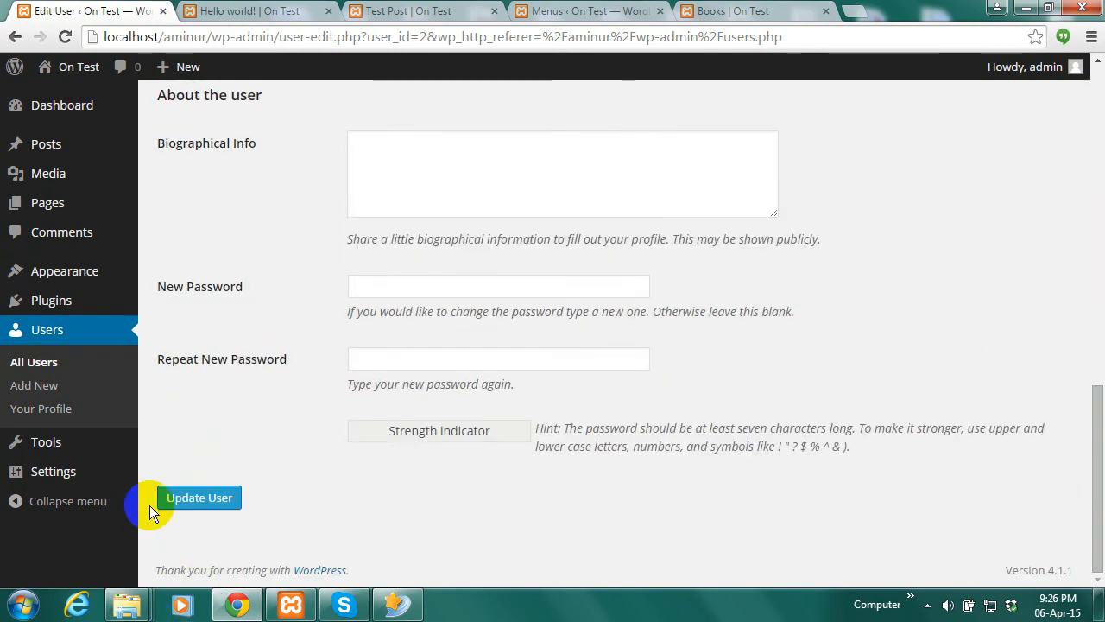
click(158, 502)
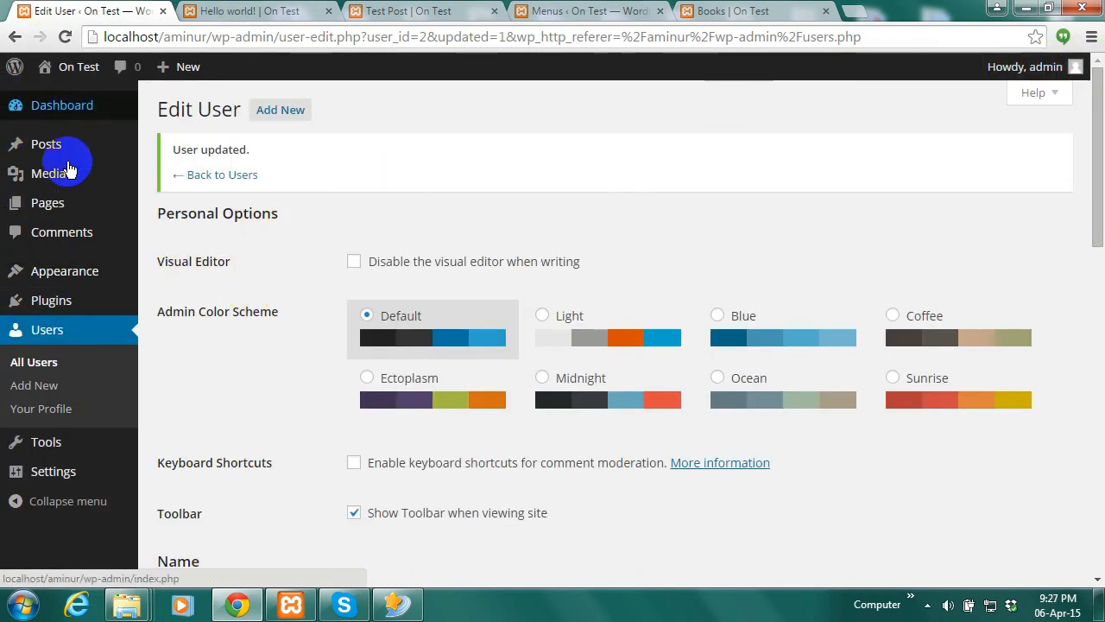
Log out and sign back in as the new administrator, without saving the password
mouse_move(1053, 69)
click(974, 155)
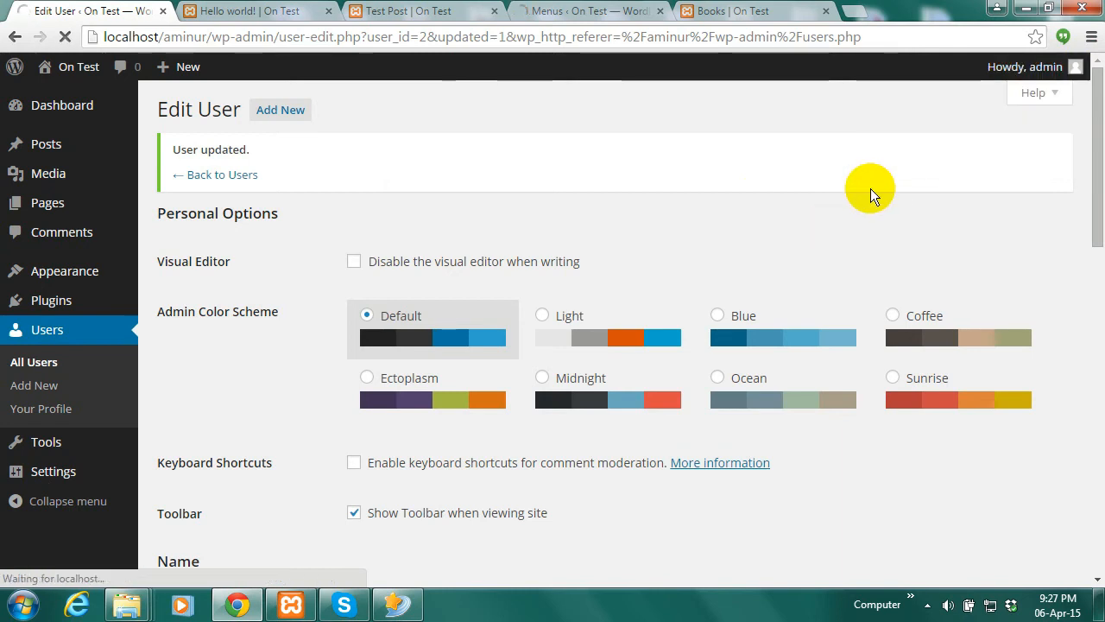
text(r)
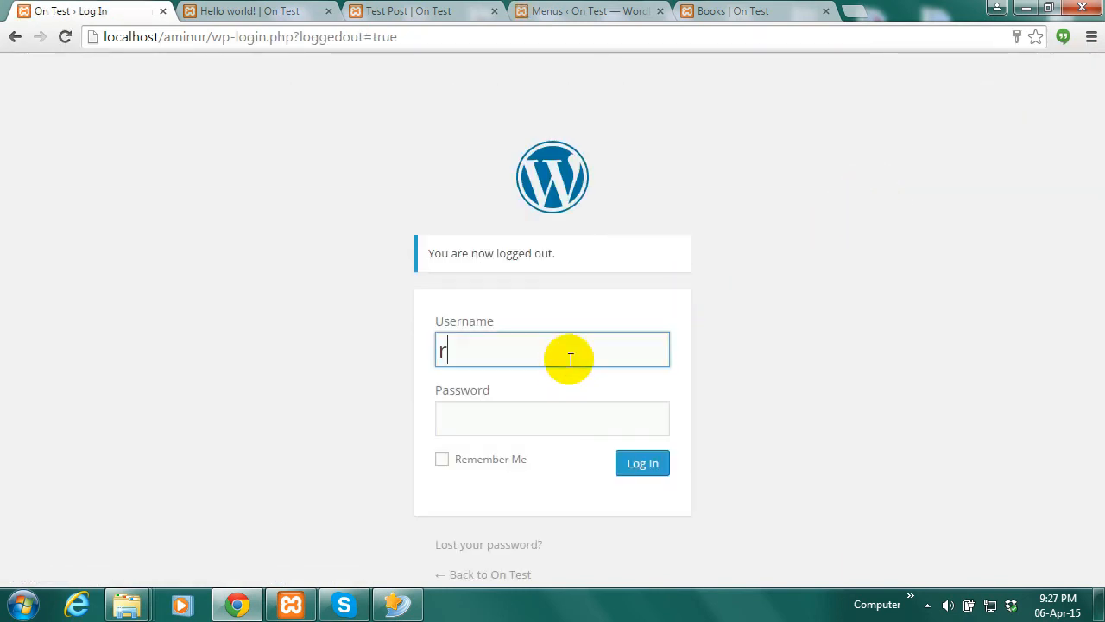
text(ahman)
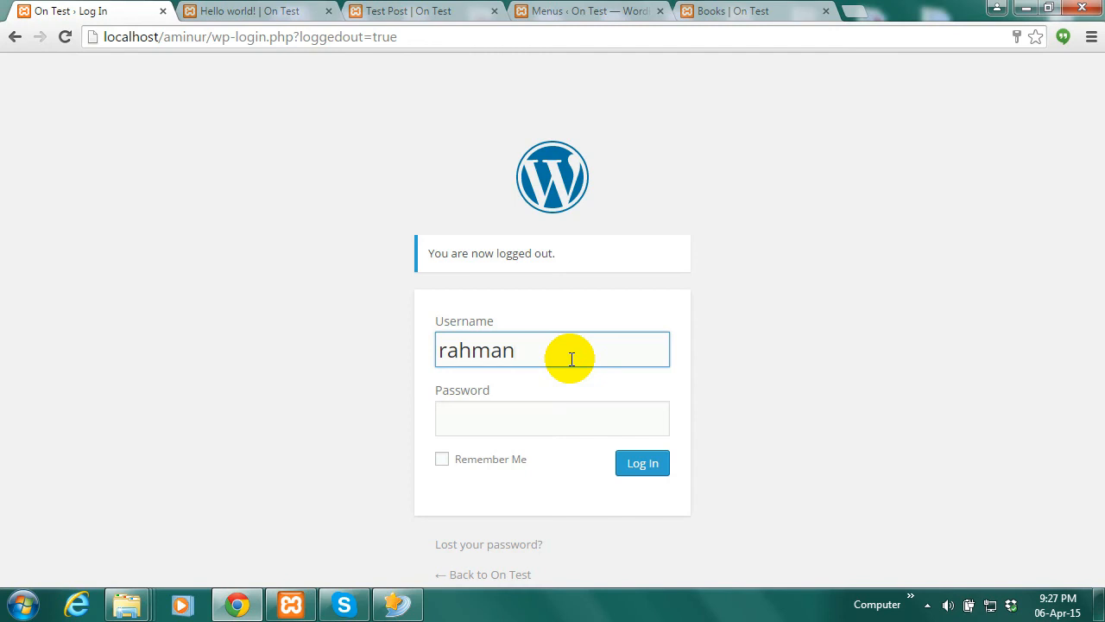
click(503, 416)
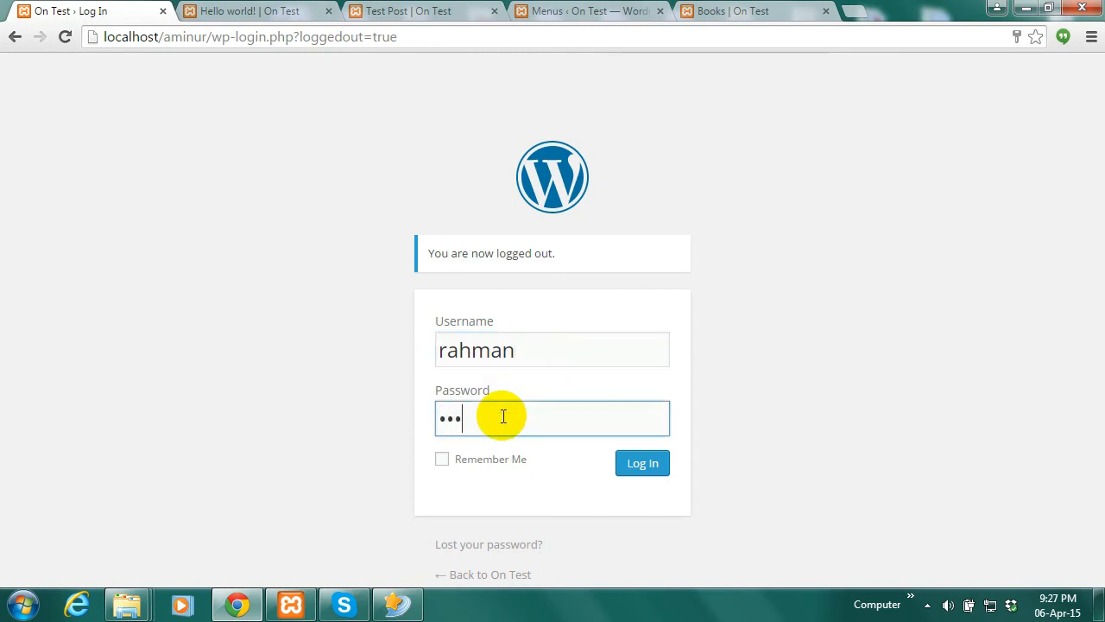
click(644, 475)
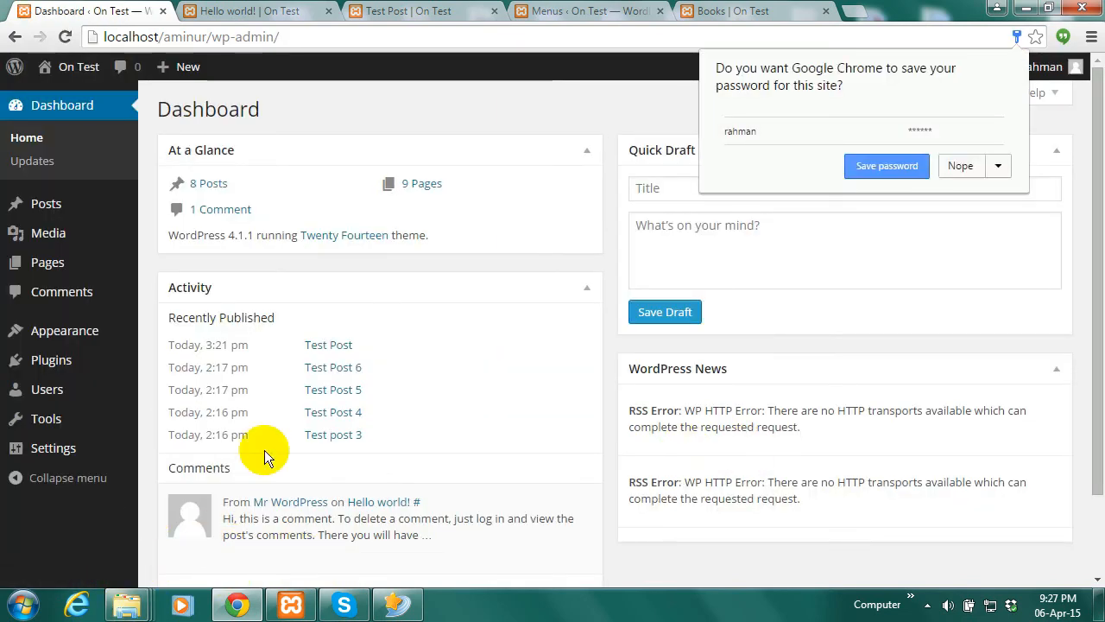
click(960, 166)
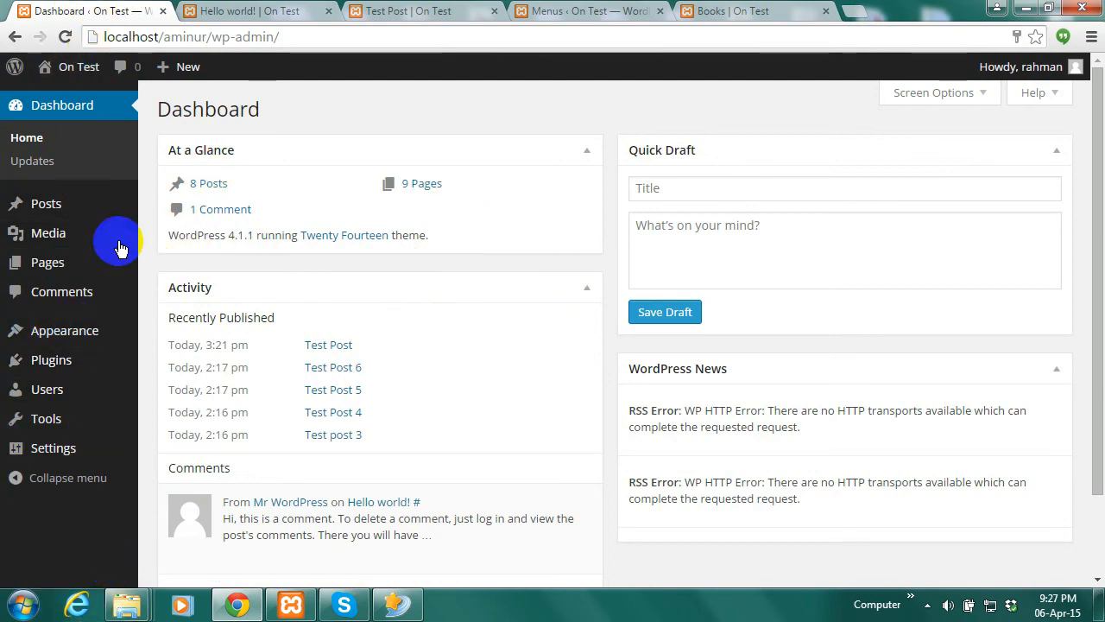
mouse_move(120, 223)
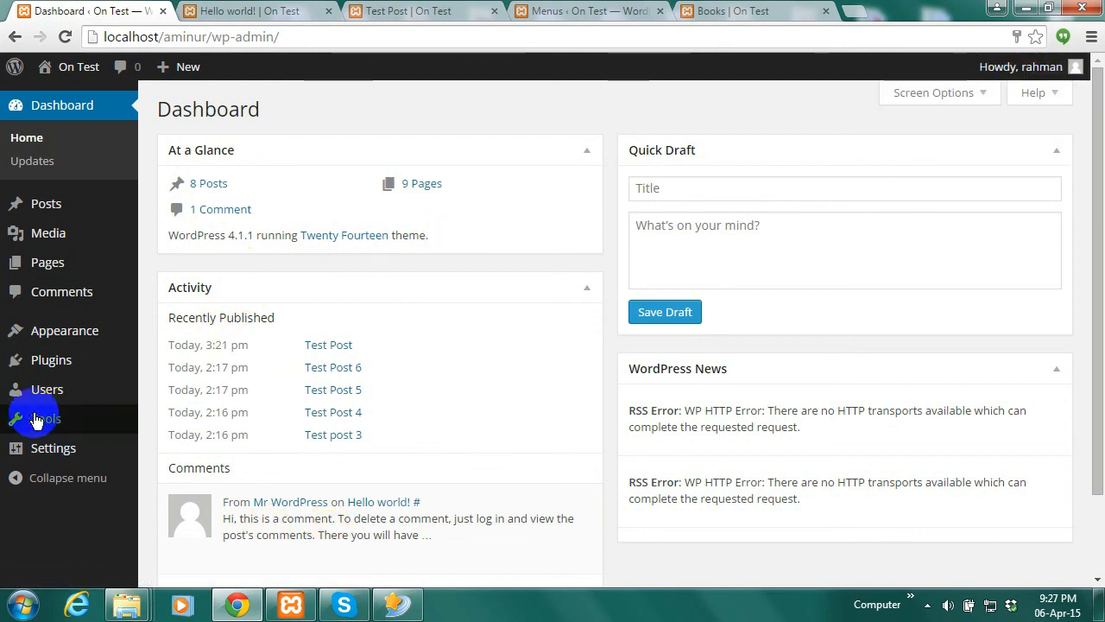
Open the Users > All Users list
mouse_move(52, 419)
mouse_move(60, 388)
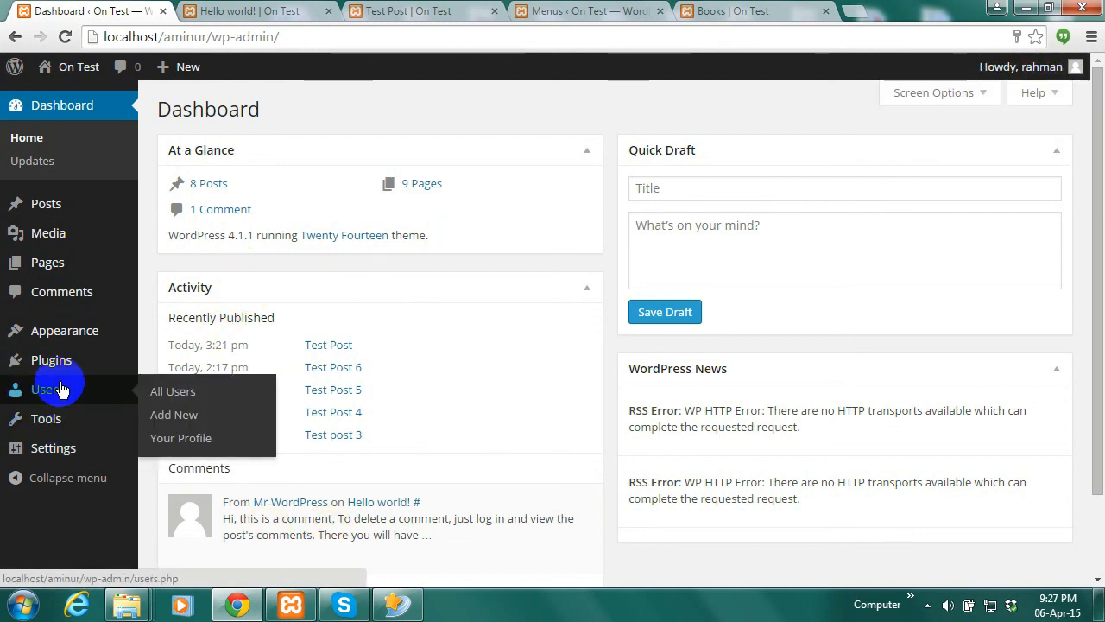
click(175, 393)
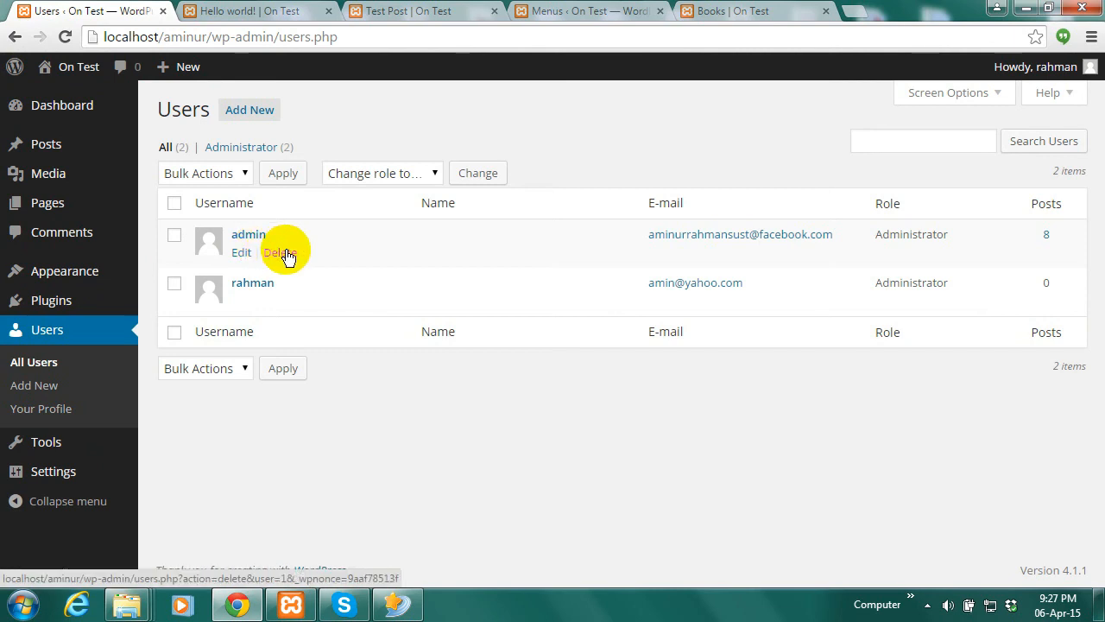
Delete the admin user, attributing all its content to the remaining administrator
click(282, 253)
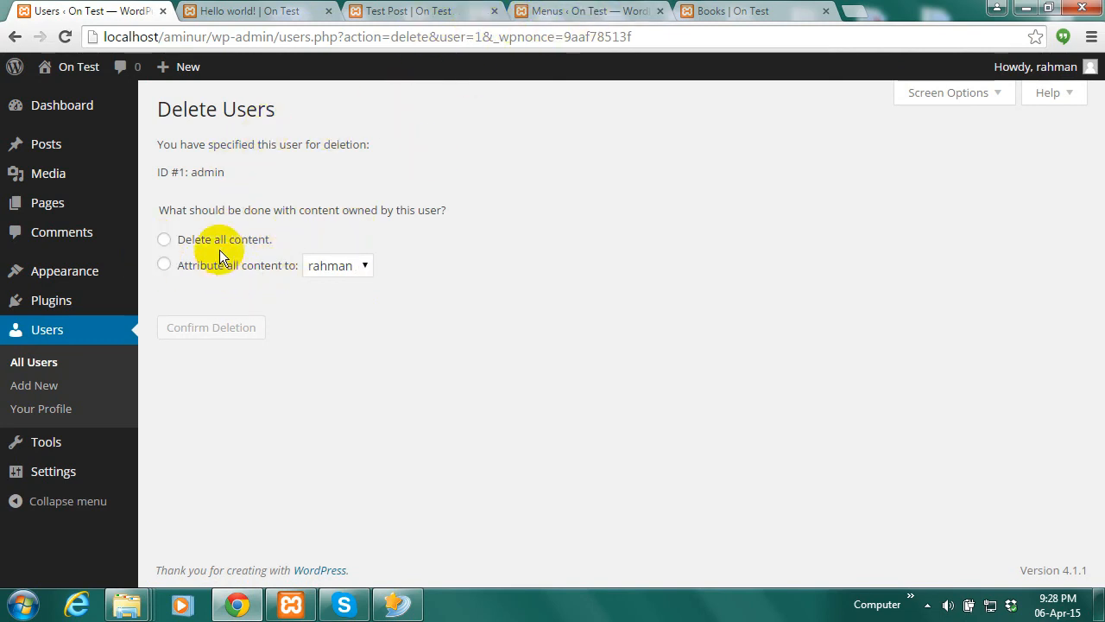
click(164, 241)
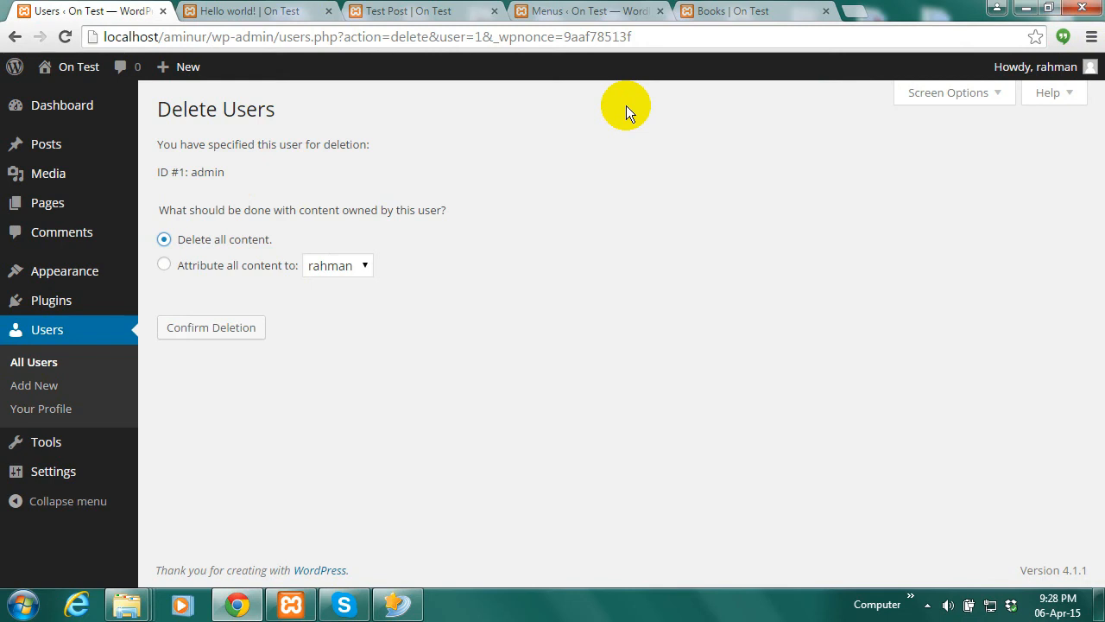
click(167, 267)
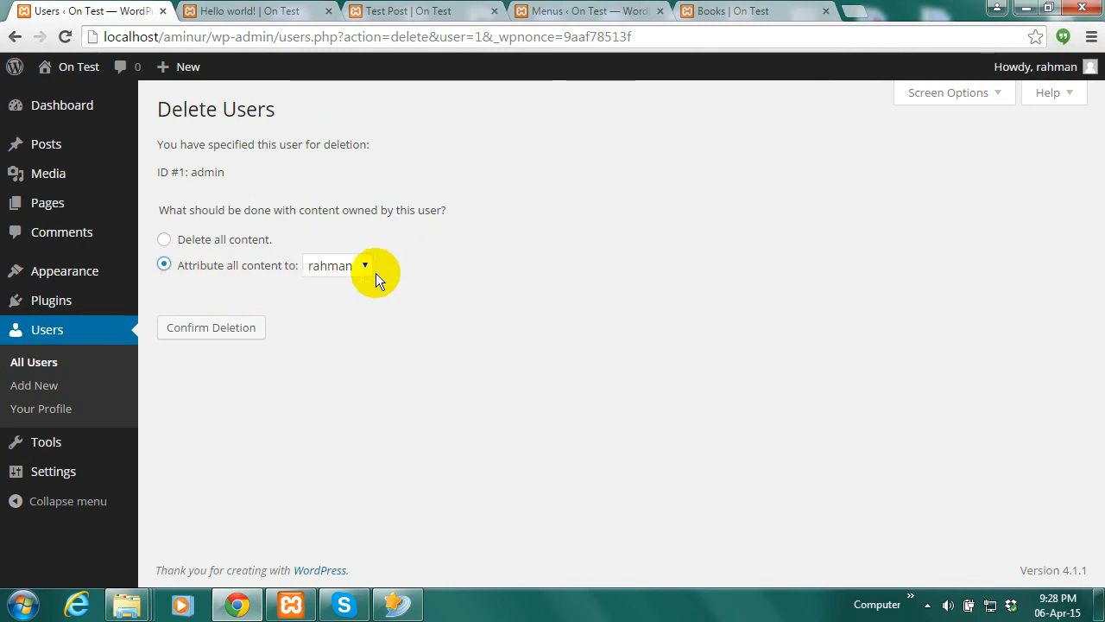
click(199, 336)
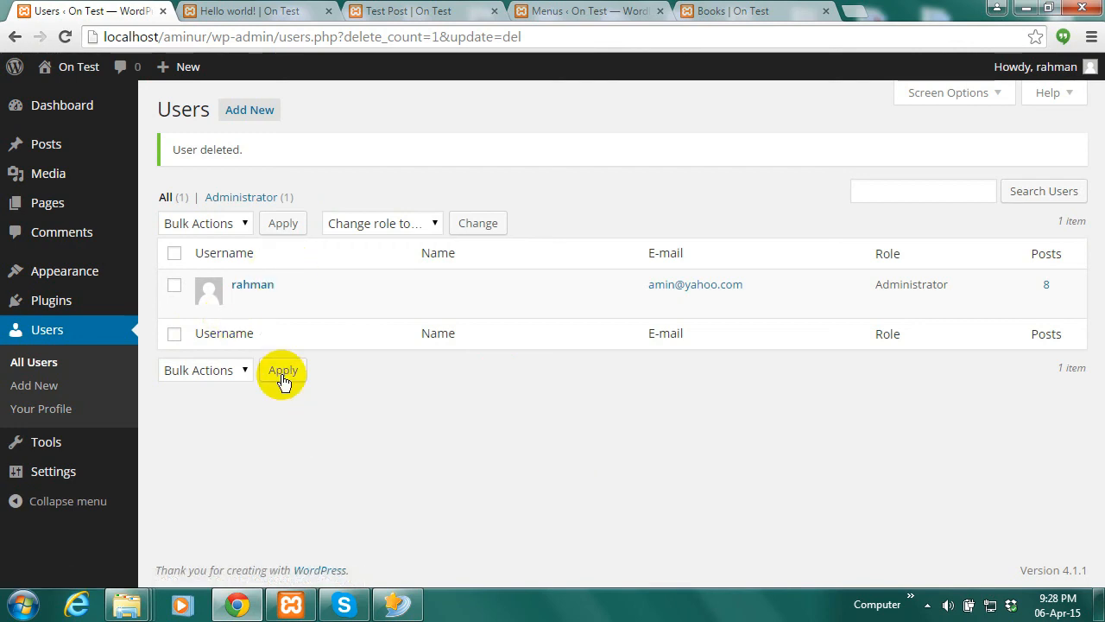
Open Posts > All Posts and review the 8 posts now credited to the remaining administrator
click(43, 181)
mouse_move(49, 157)
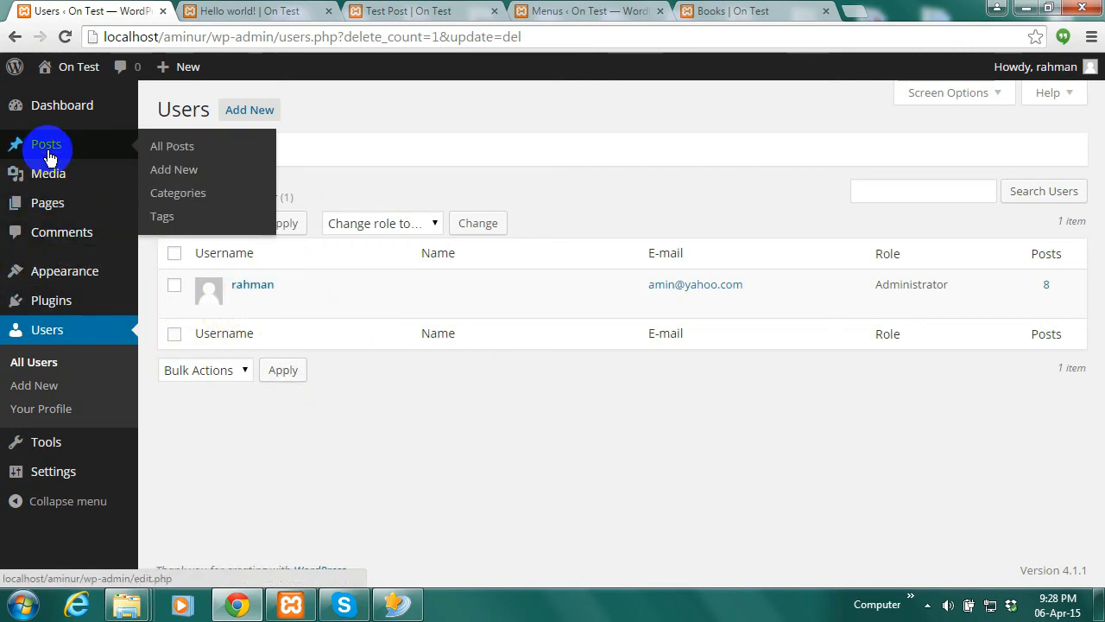
click(178, 149)
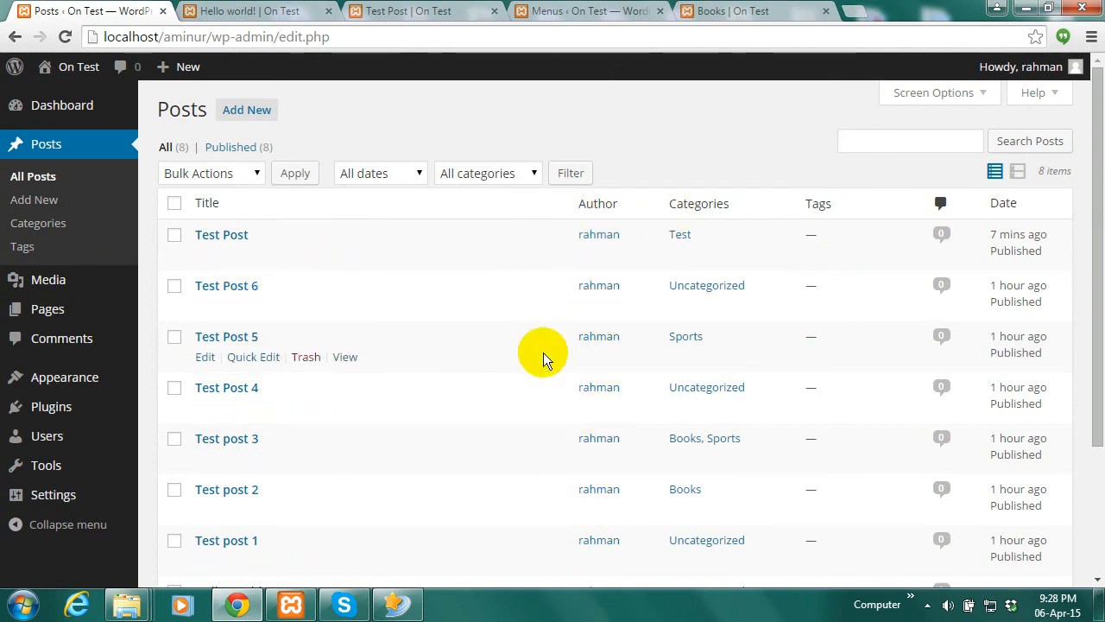
mouse_move(1103, 236)
mouse_down()
mouse_move(1088, 308)
mouse_move(1095, 251)
mouse_up()
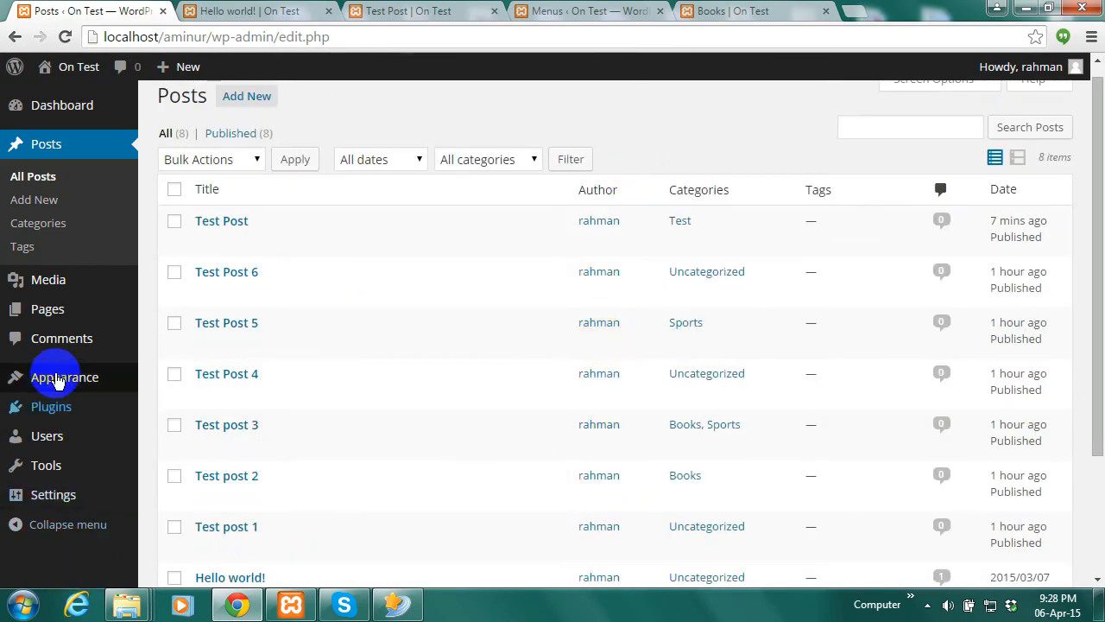
Navigate through the Tools menu toward the Export page
mouse_move(121, 442)
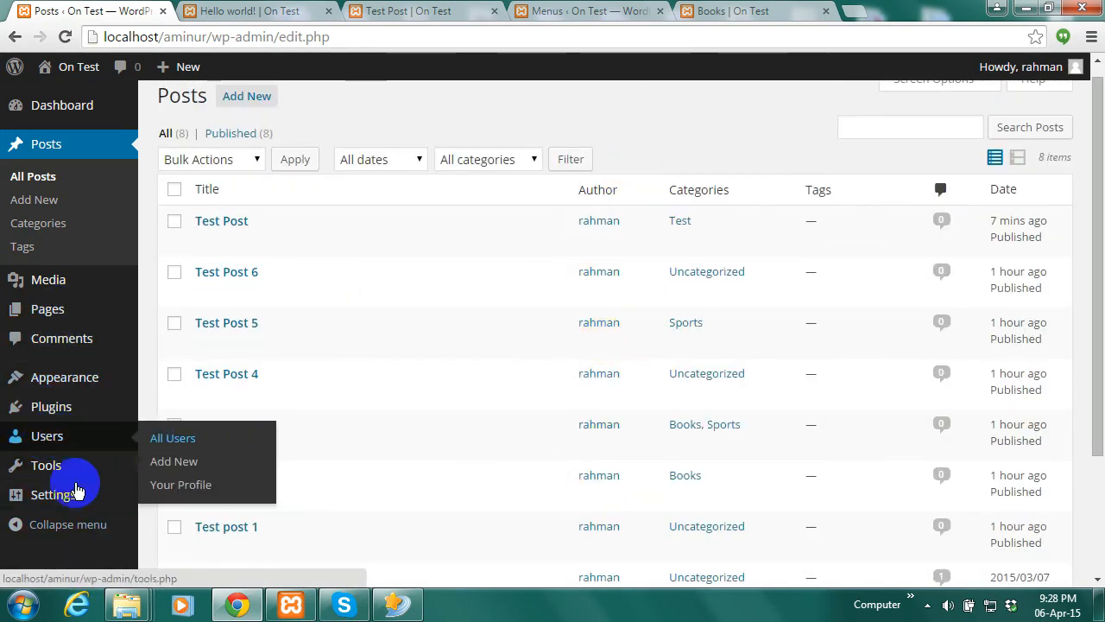
mouse_move(53, 475)
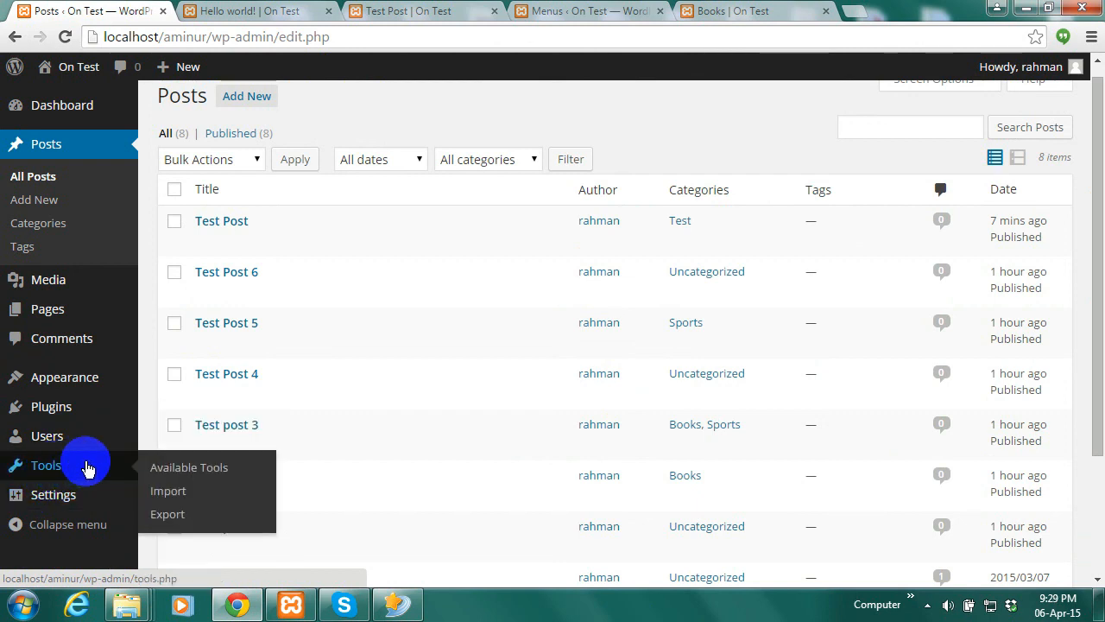
click(200, 470)
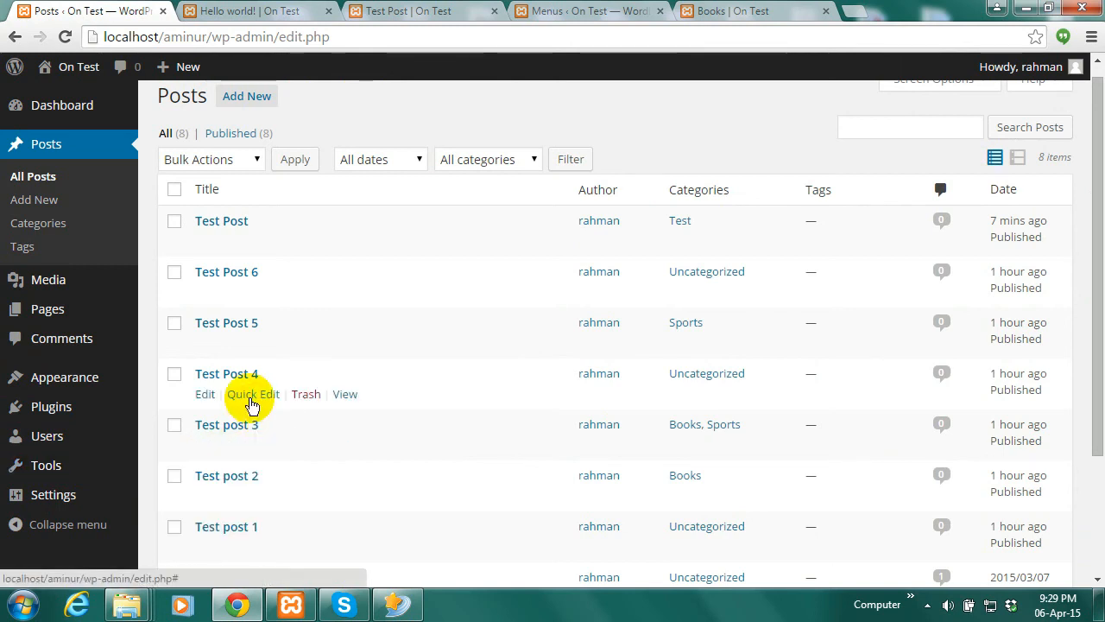
click(27, 491)
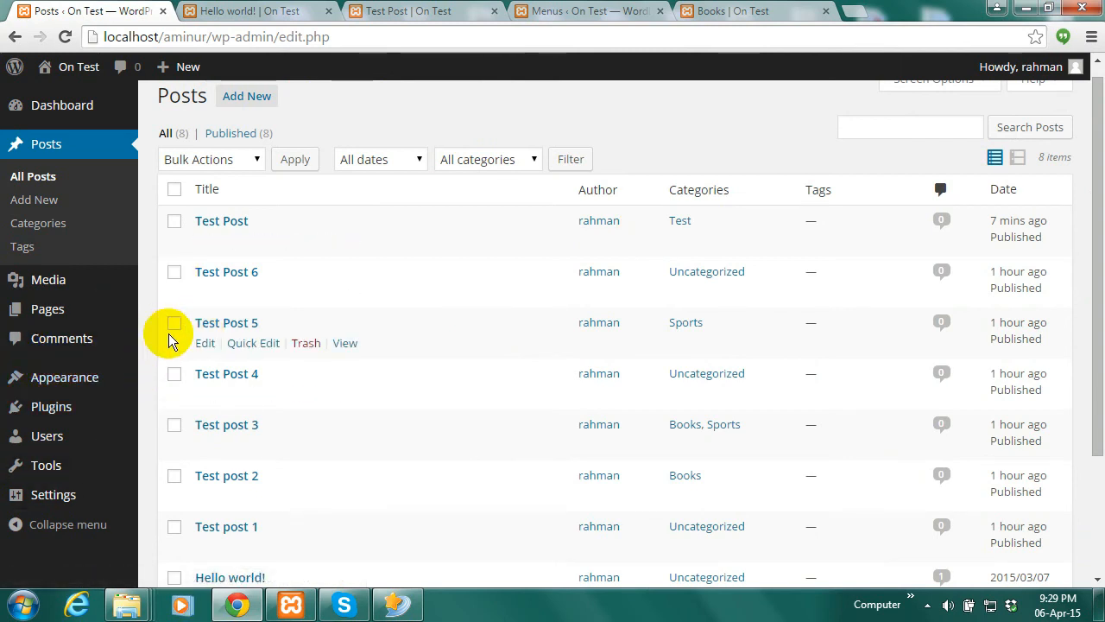
click(52, 457)
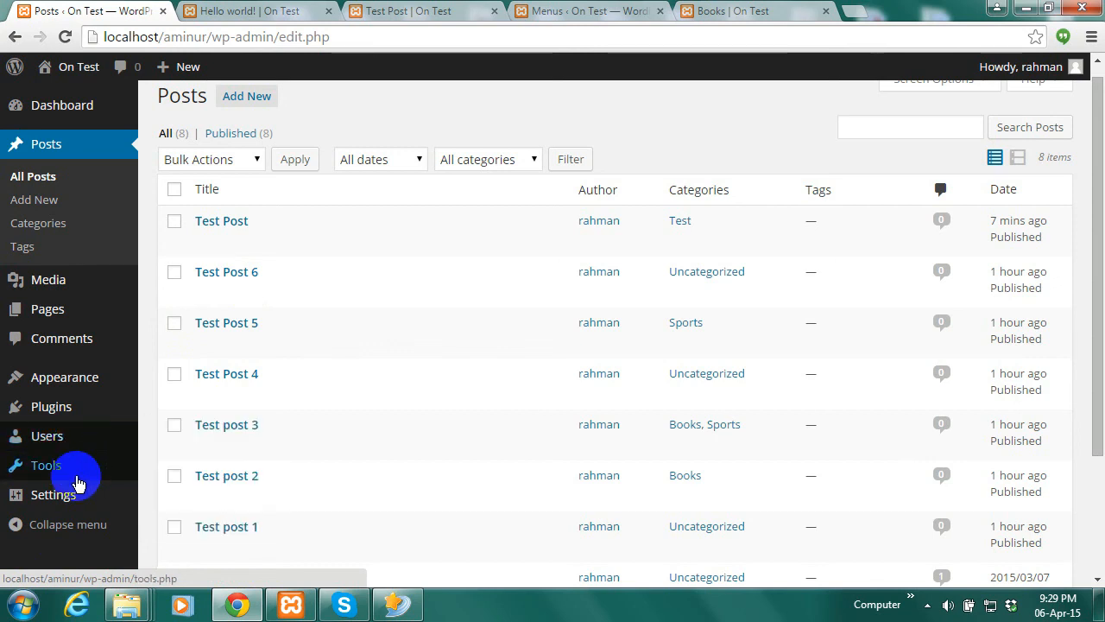
mouse_move(79, 476)
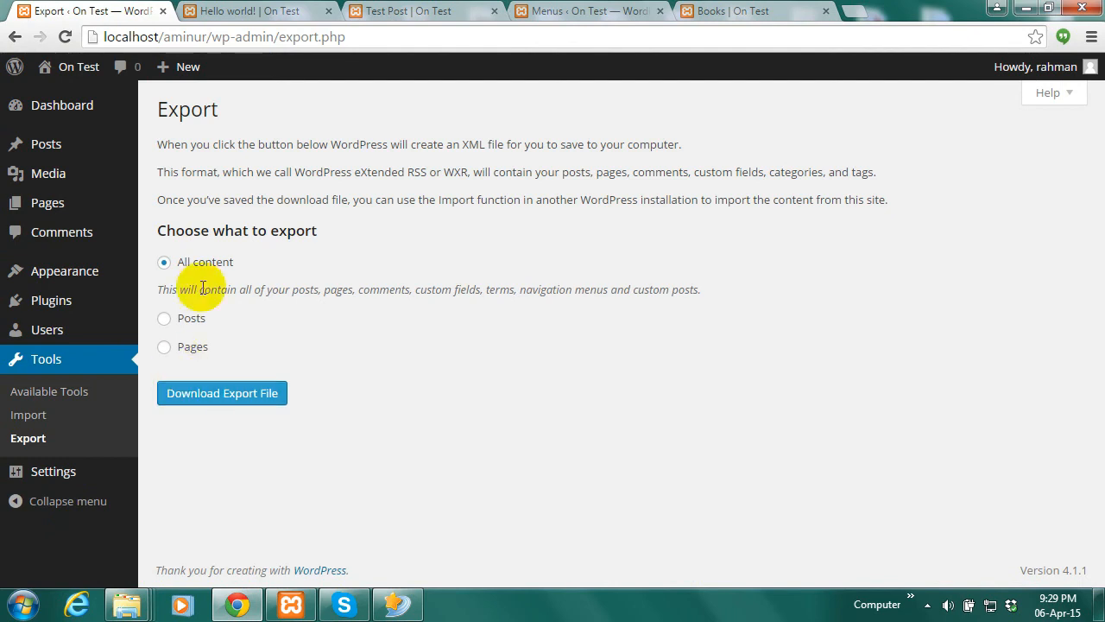
Choose Posts as the export content and download the XML export file
click(165, 321)
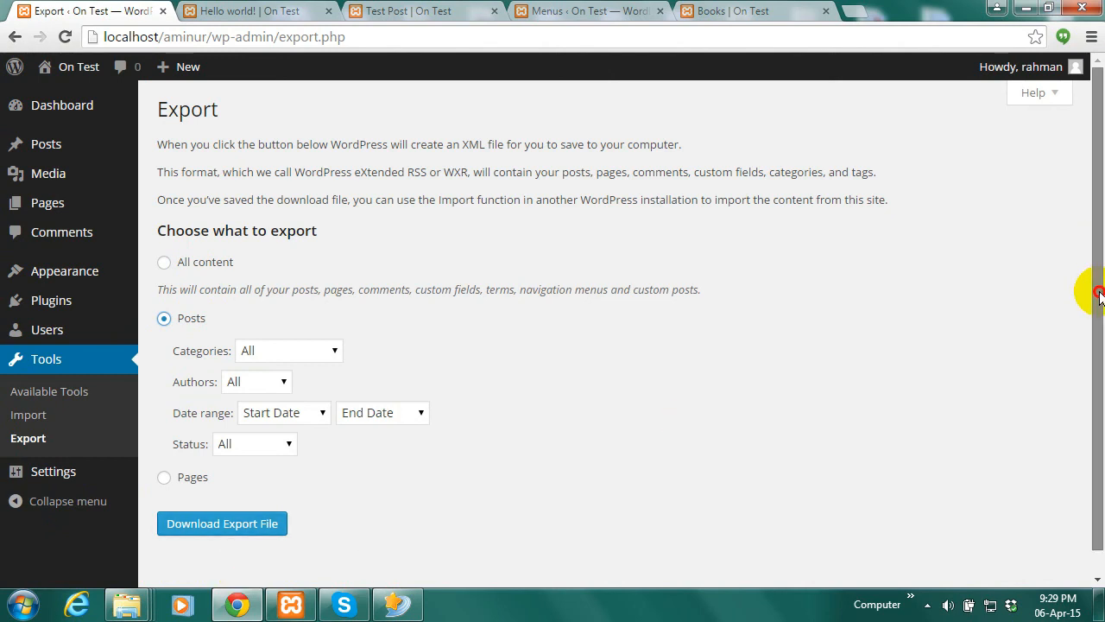
scroll(1100, 296, down, 1)
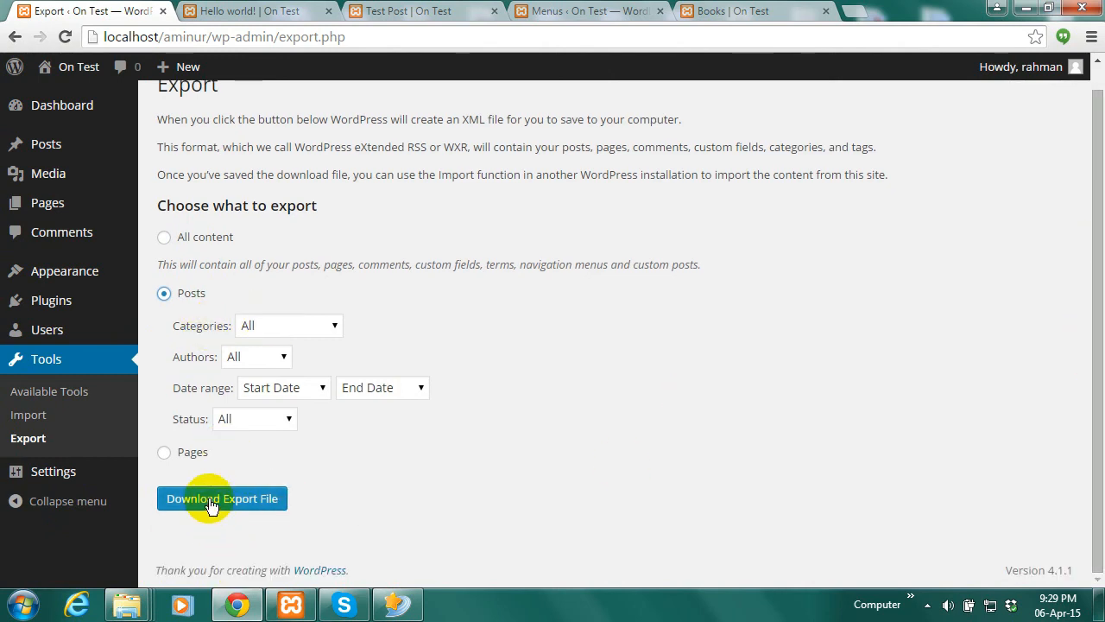
click(212, 511)
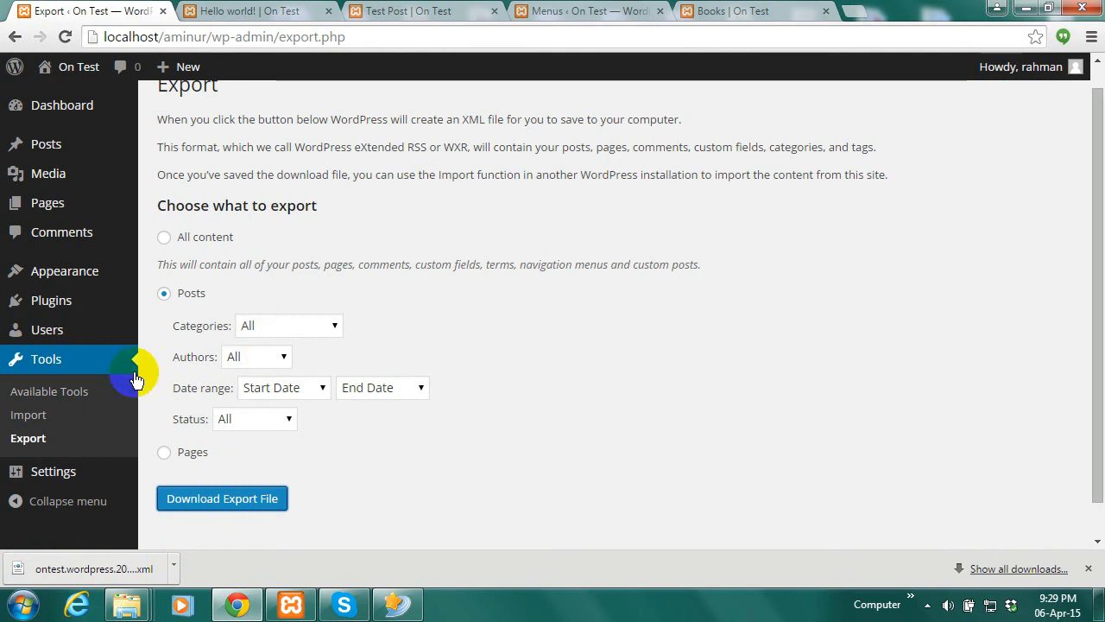
mouse_move(91, 116)
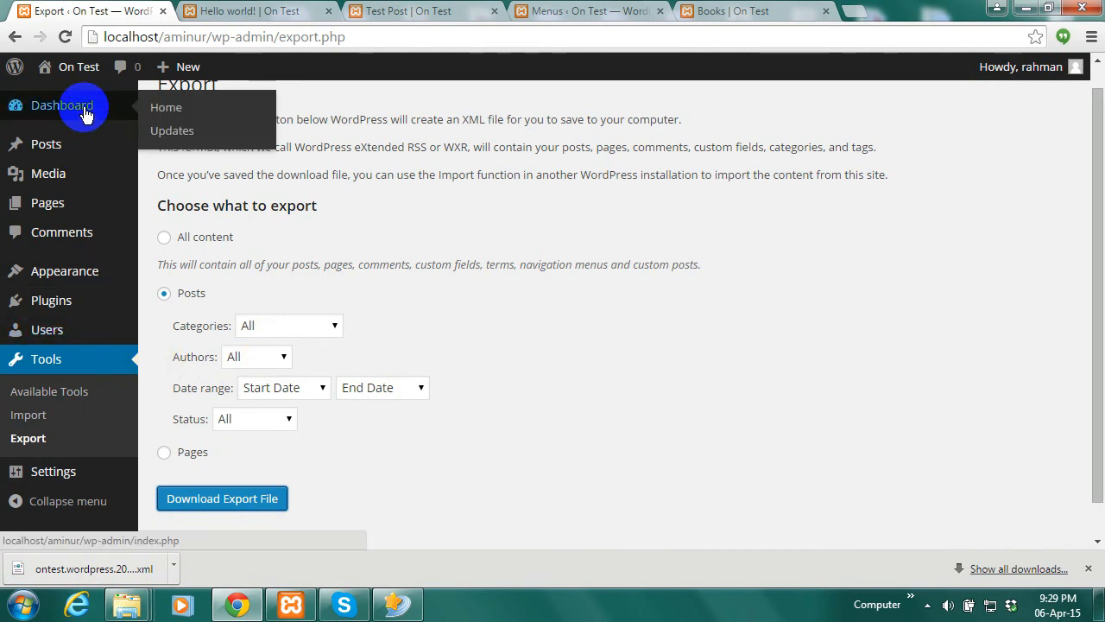
Go to the Dashboard, then open Posts > All Posts listing the 8 published posts
click(85, 112)
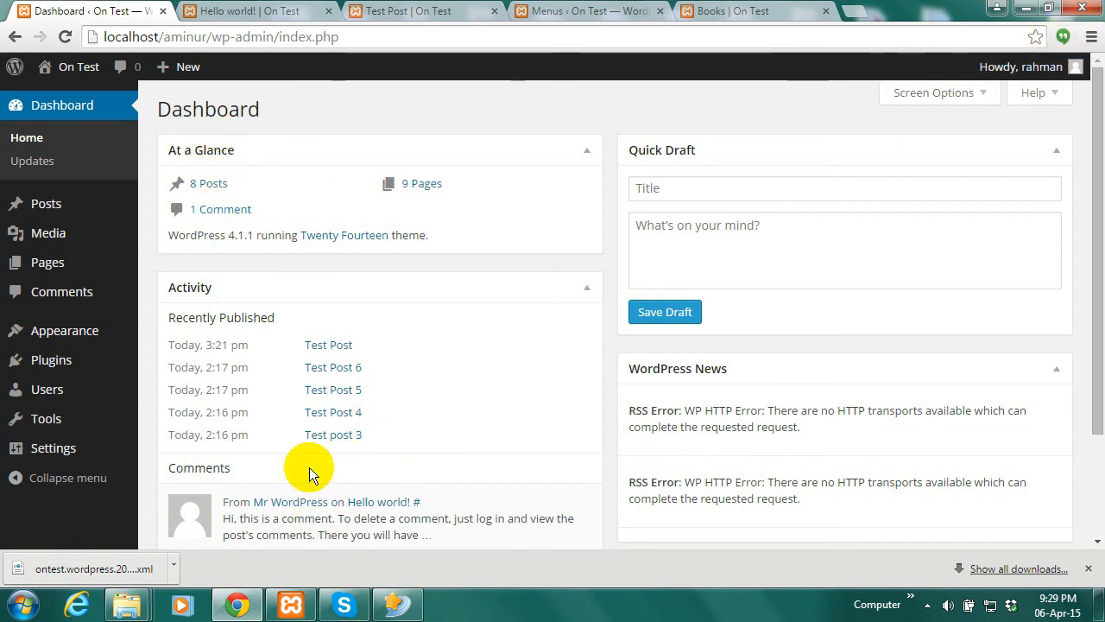
mouse_move(61, 430)
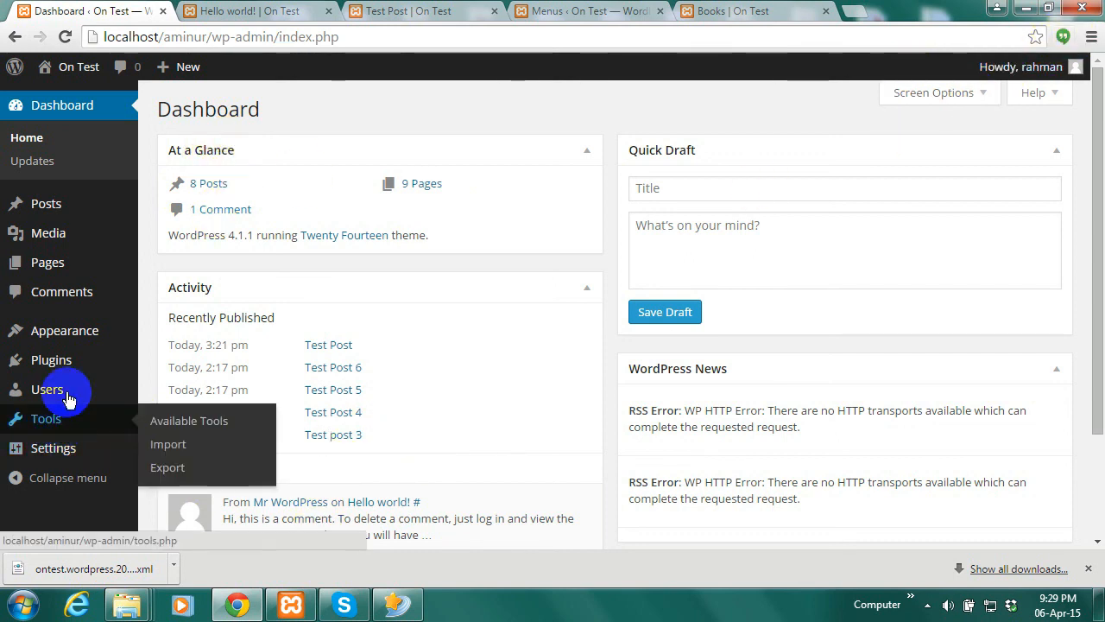
click(173, 451)
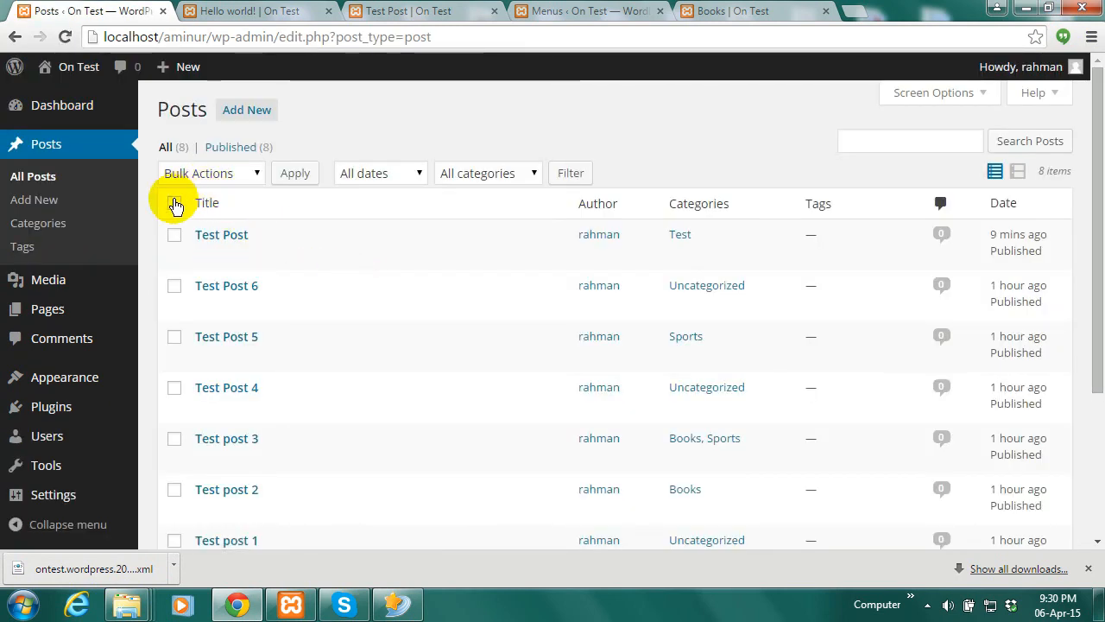
Move all 8 posts to the trash with the Move to Trash bulk action
click(175, 204)
click(258, 175)
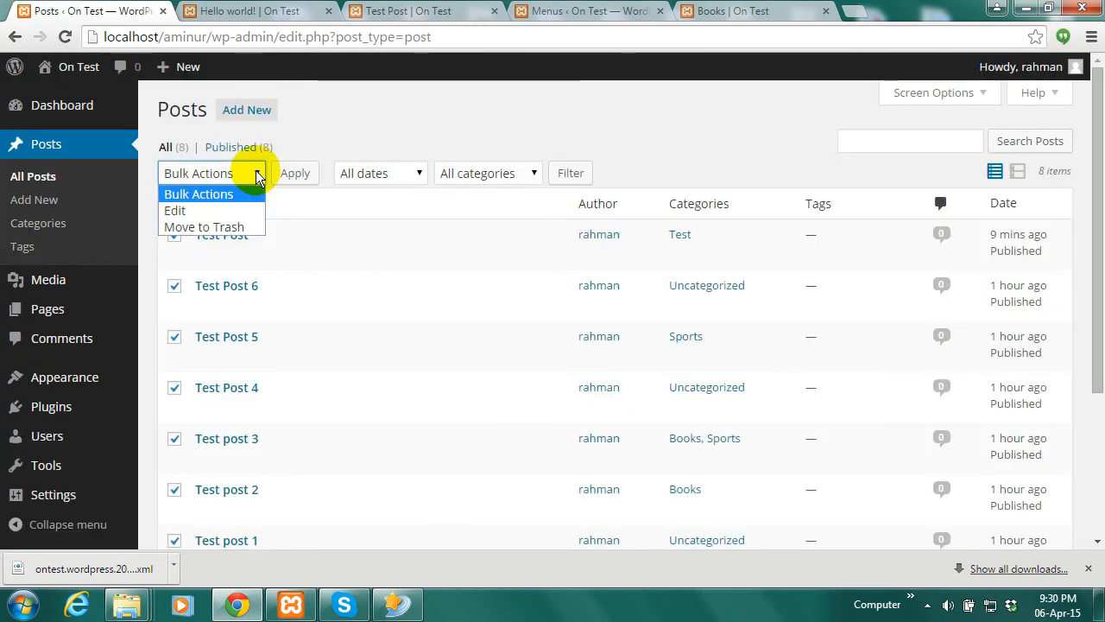
click(220, 229)
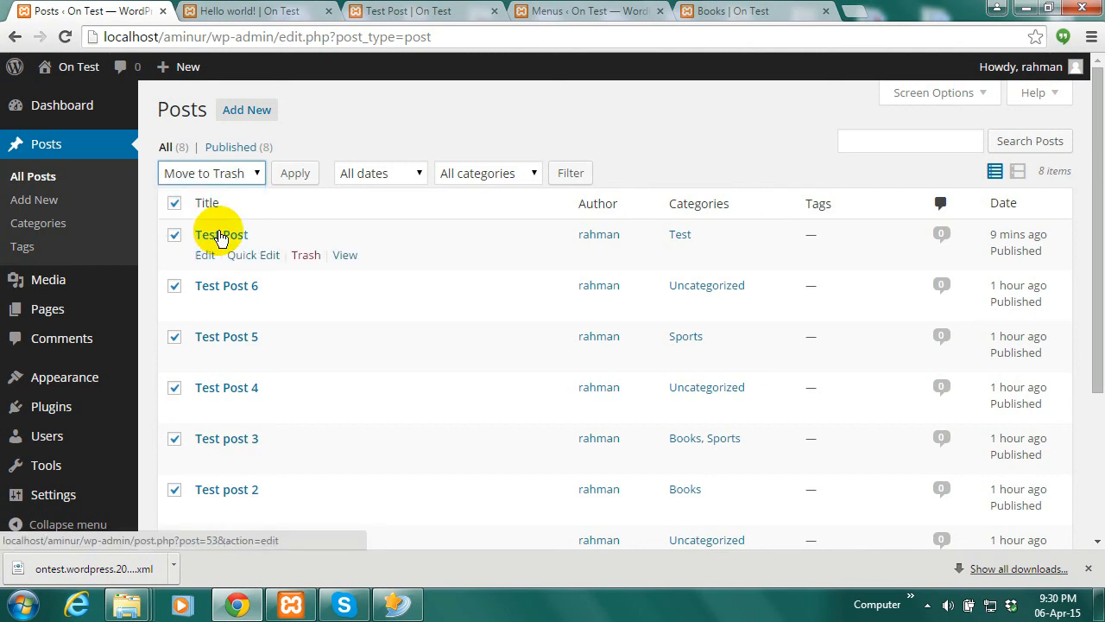
click(289, 176)
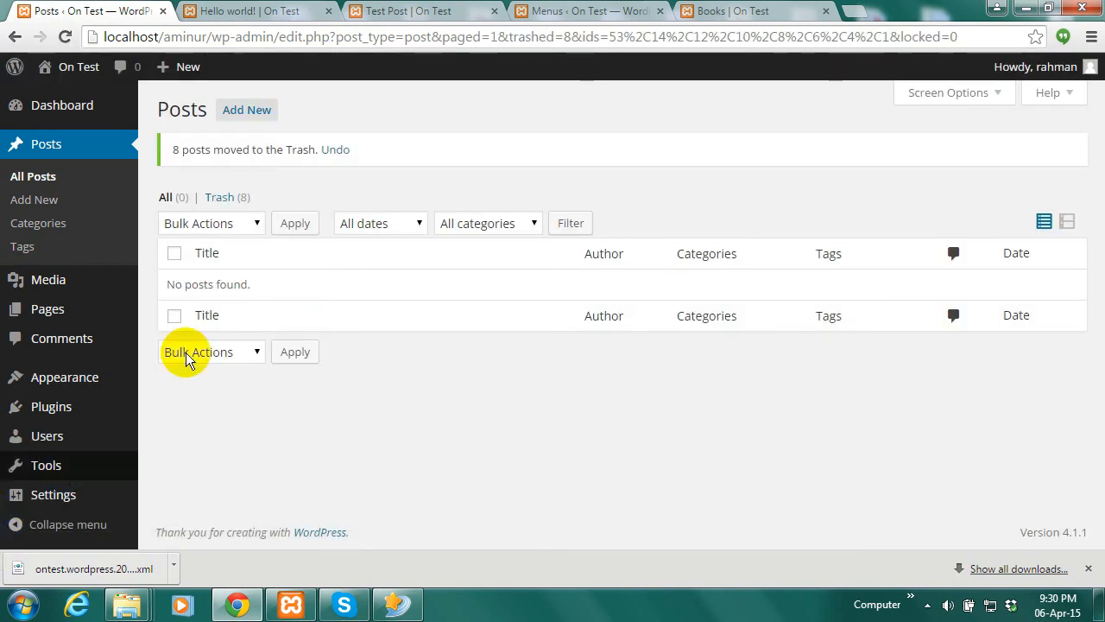
Go to the Tools Export page
mouse_move(84, 319)
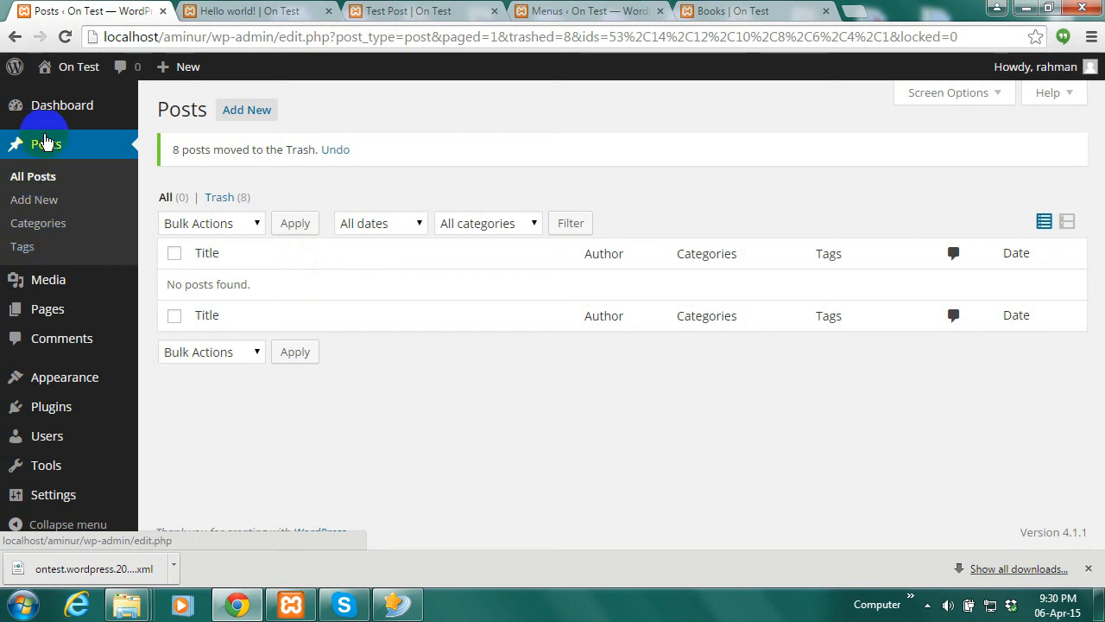
mouse_move(54, 311)
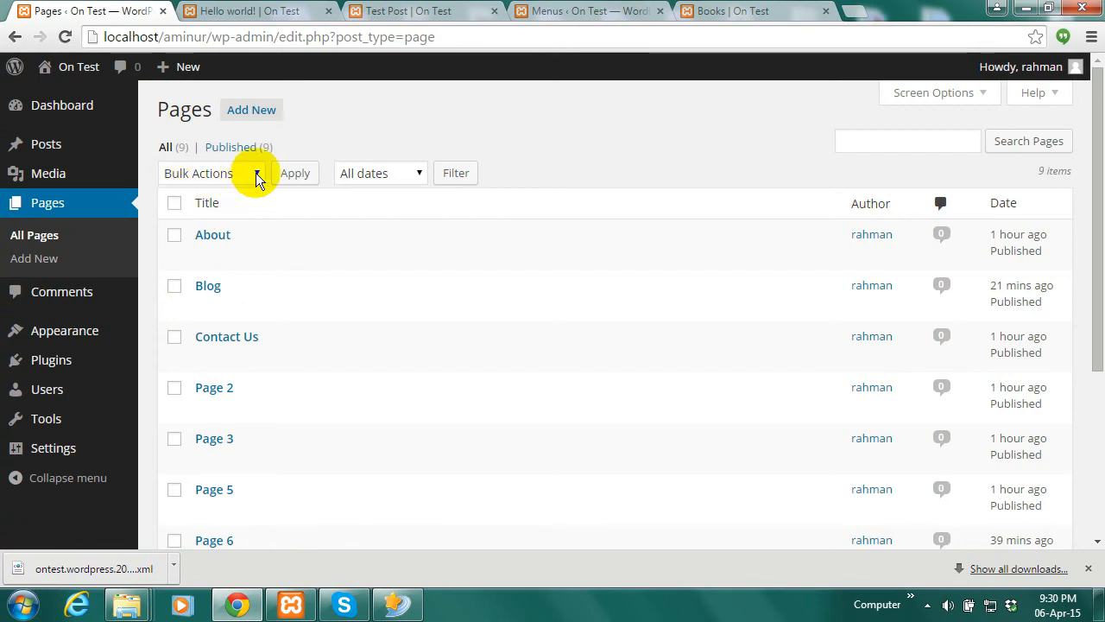
mouse_move(55, 449)
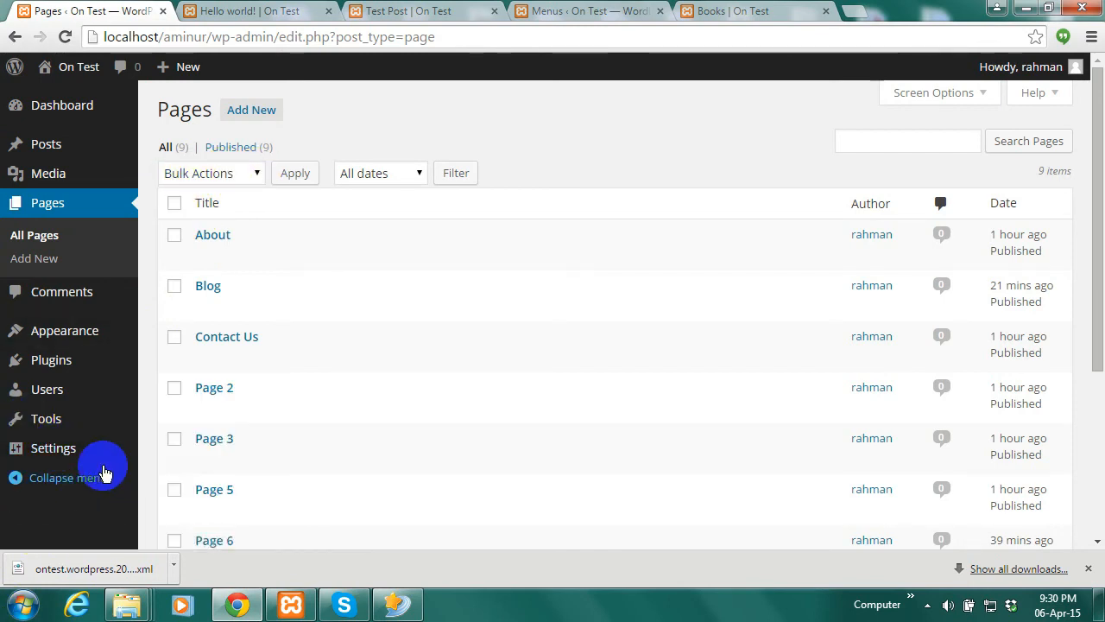
mouse_move(77, 422)
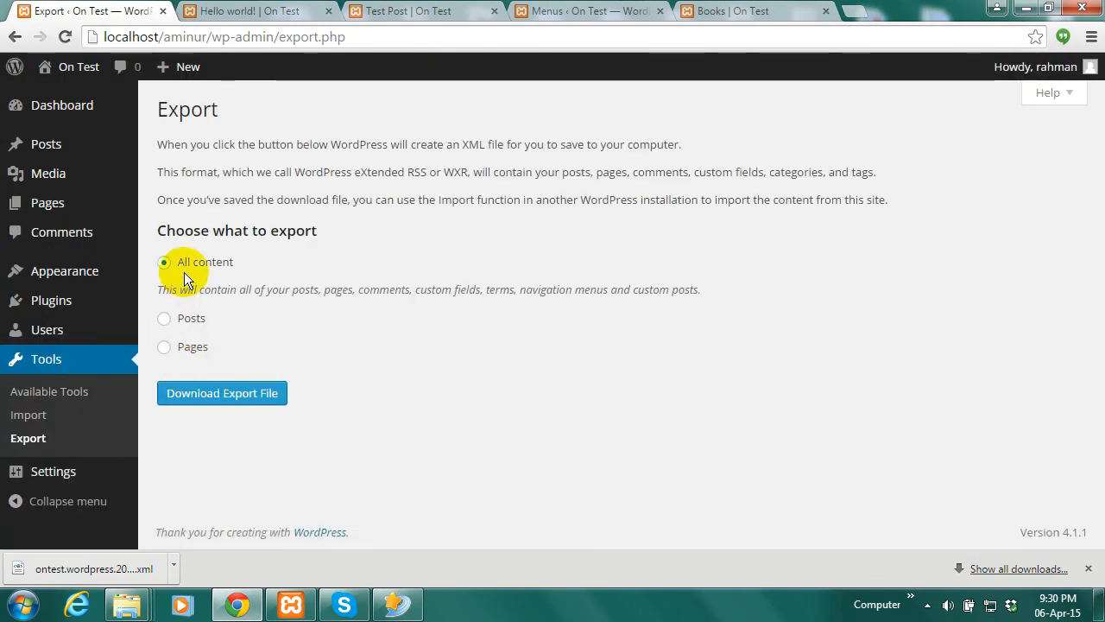
Export only the pages, saving ontest.wordpress.2015-04-06 (1).xml to Downloads
click(165, 347)
scroll(363, 441, down, 1)
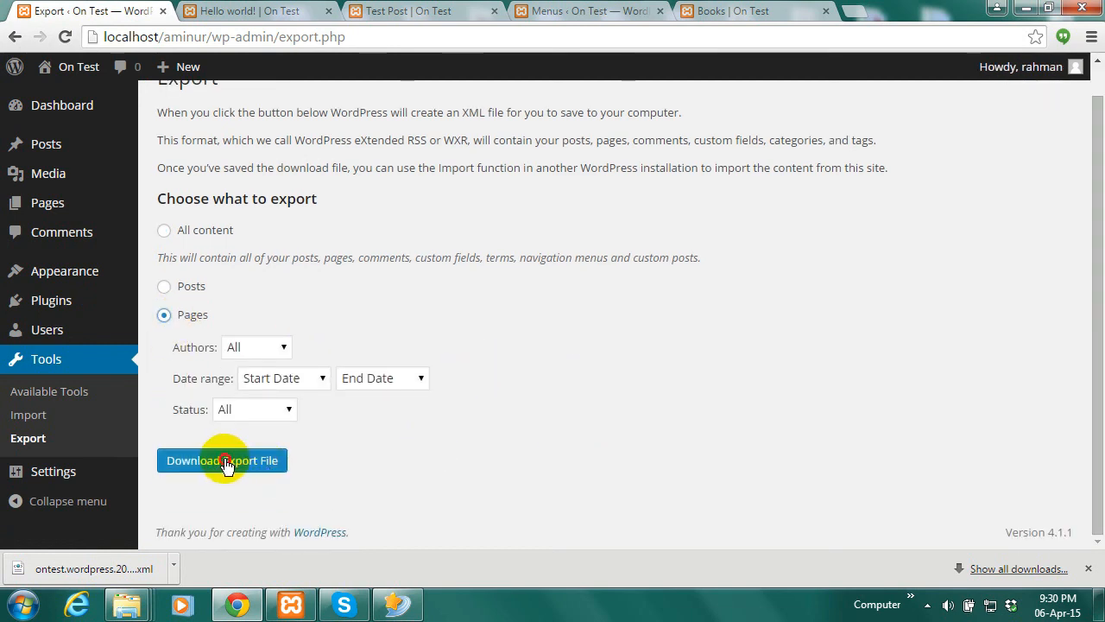
click(224, 462)
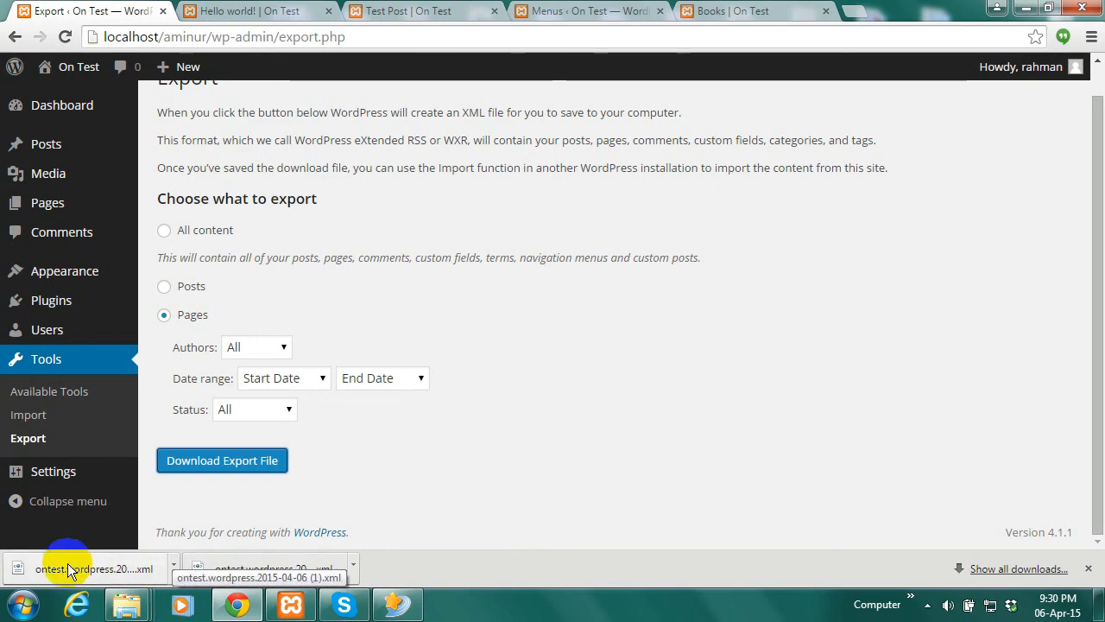
click(354, 565)
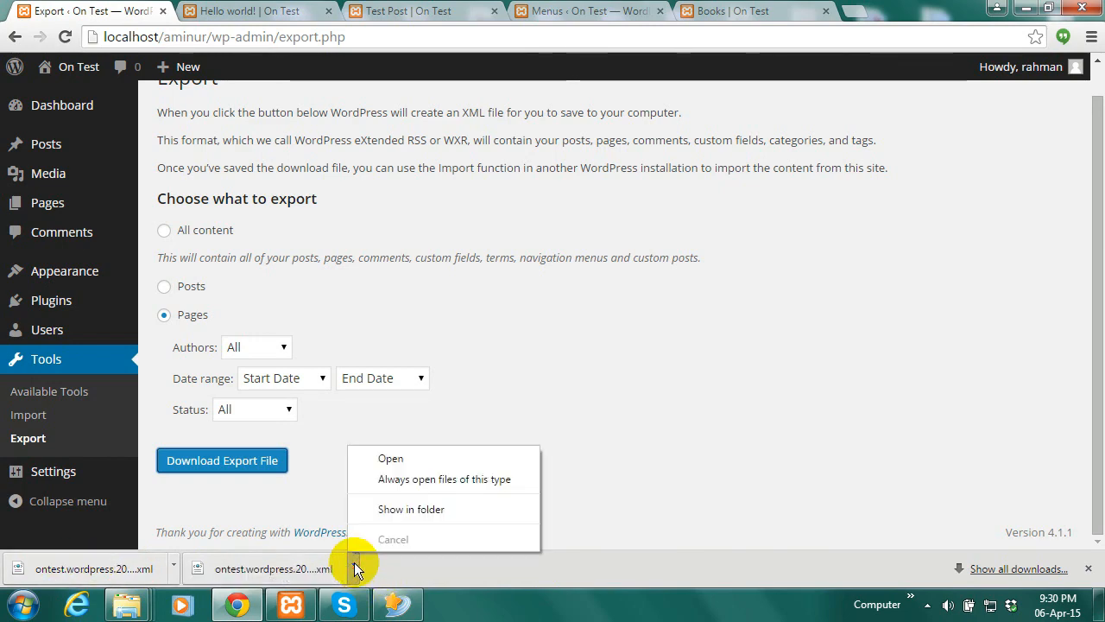
Locate the exported XML file in the Downloads folder, then minimise Explorer
click(406, 510)
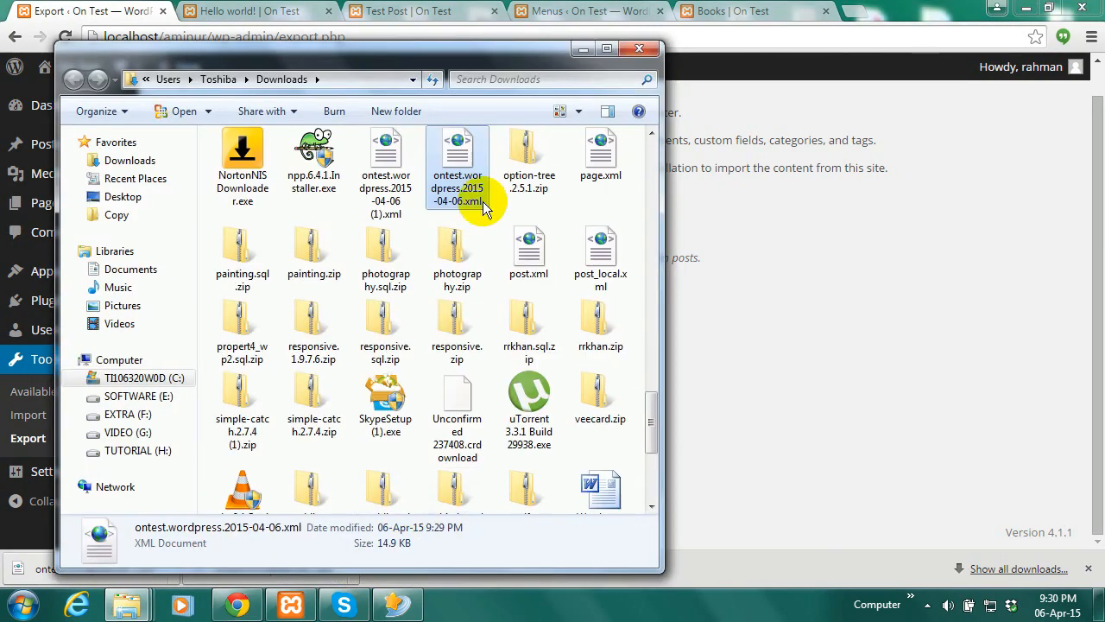
right_click(445, 183)
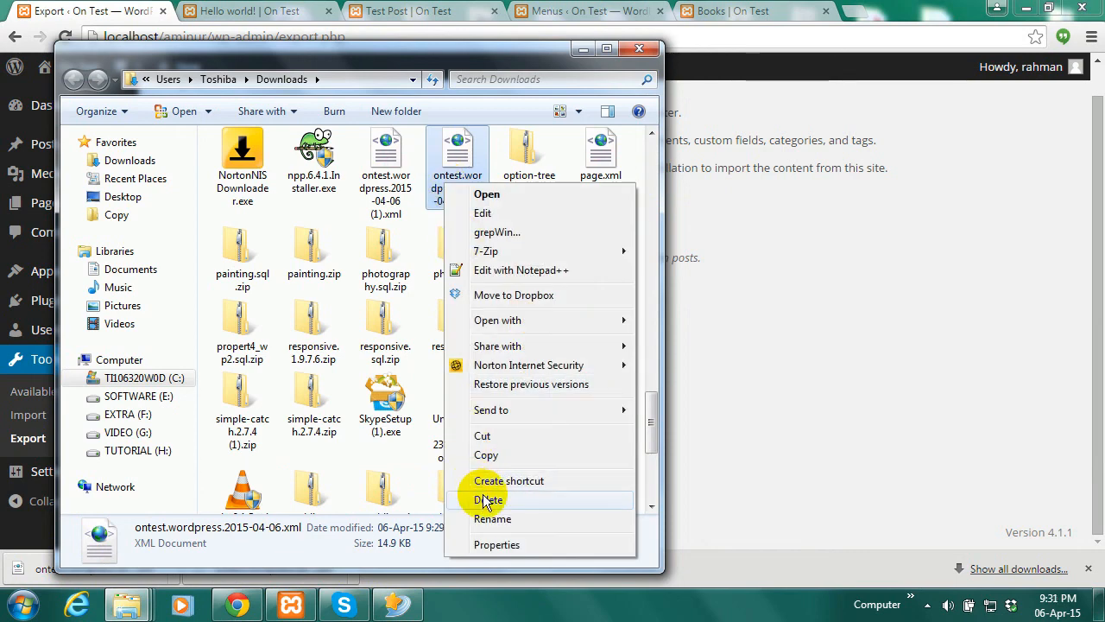
click(510, 50)
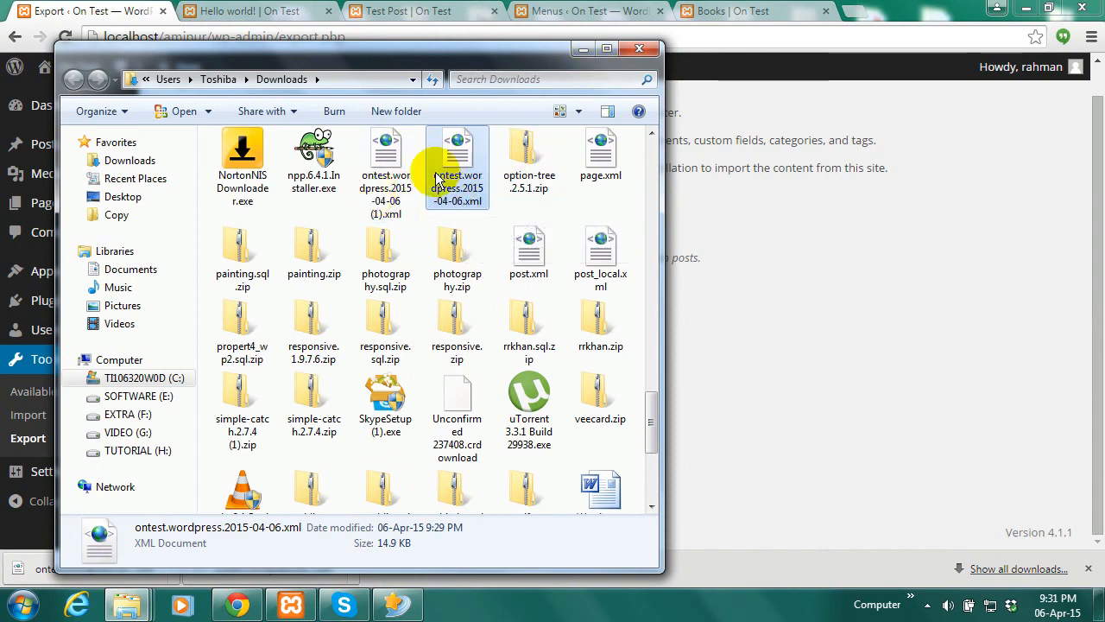
click(581, 45)
mouse_move(45, 204)
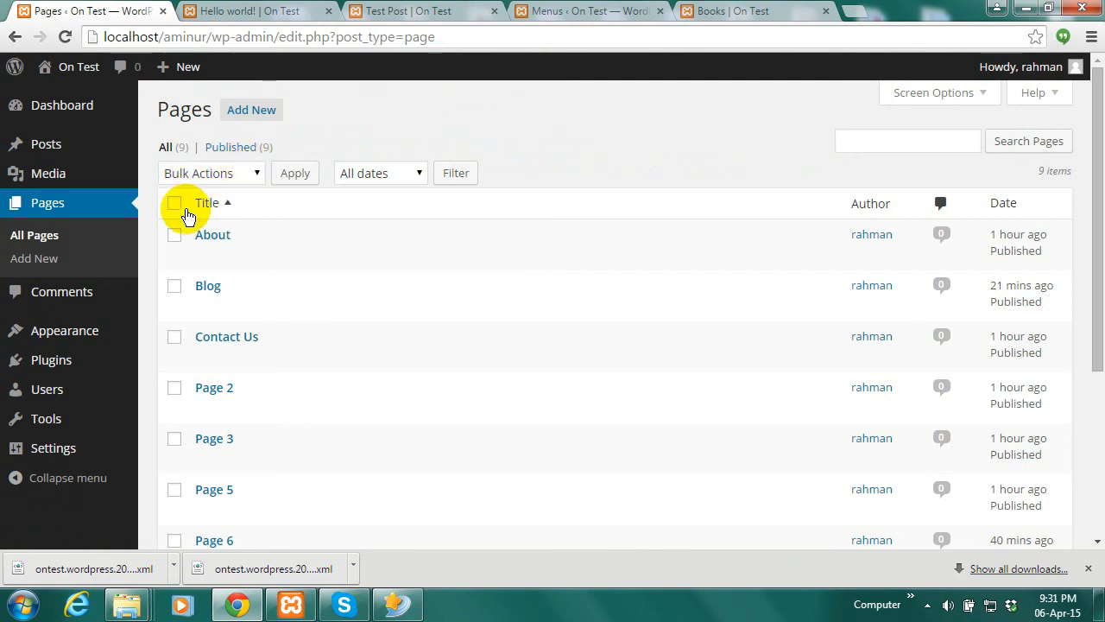
Trash all 9 pages via the Move to Trash bulk action, then return to the Dashboard
click(174, 204)
click(250, 173)
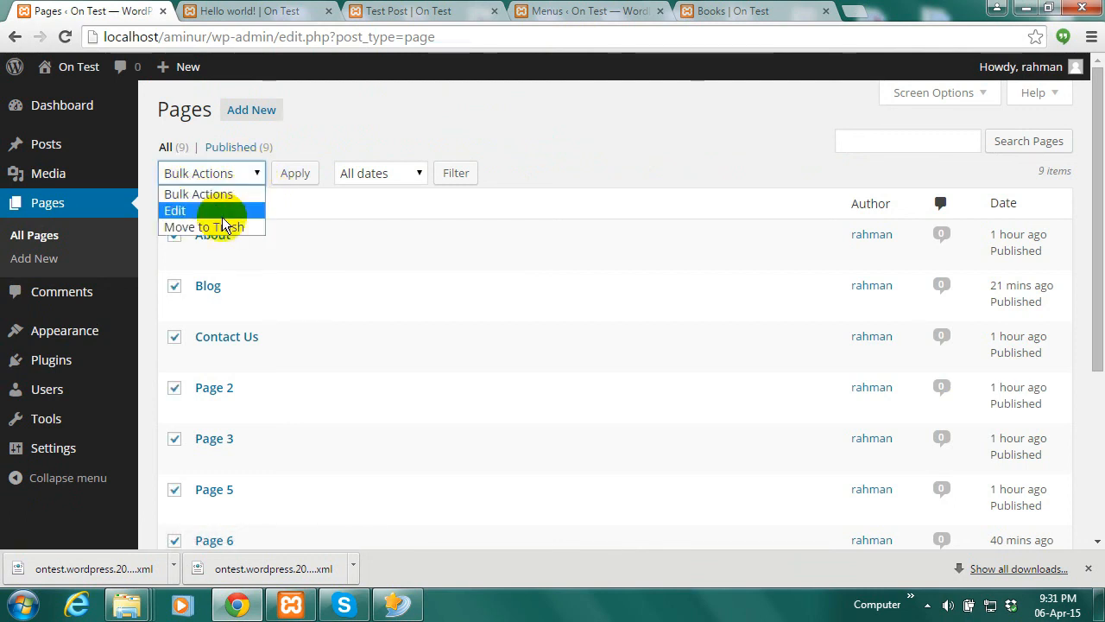
click(218, 227)
click(288, 175)
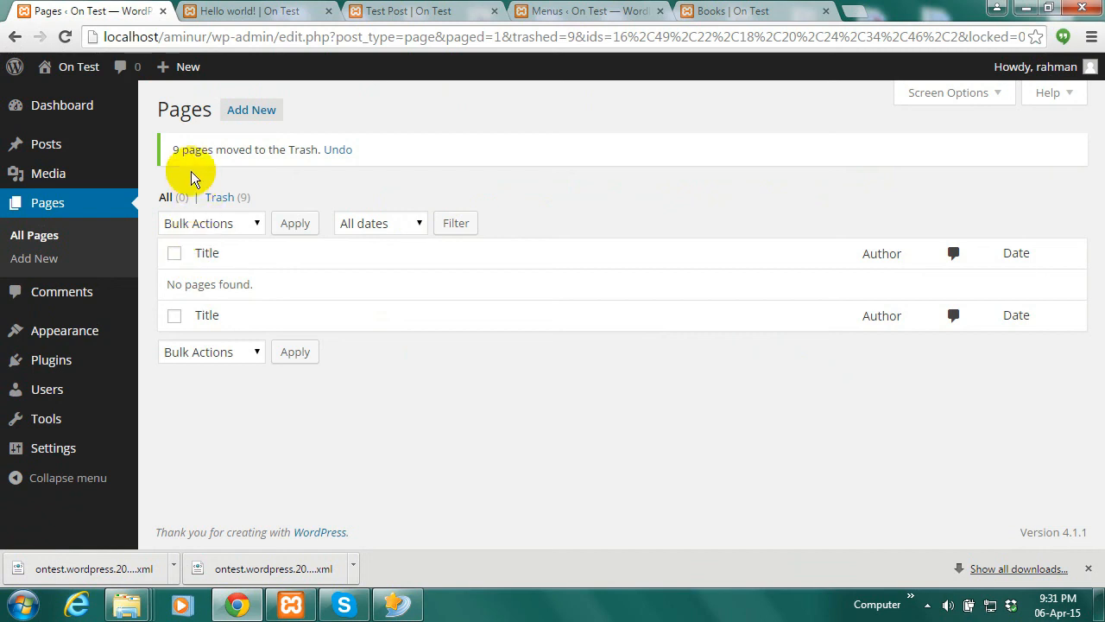
click(79, 113)
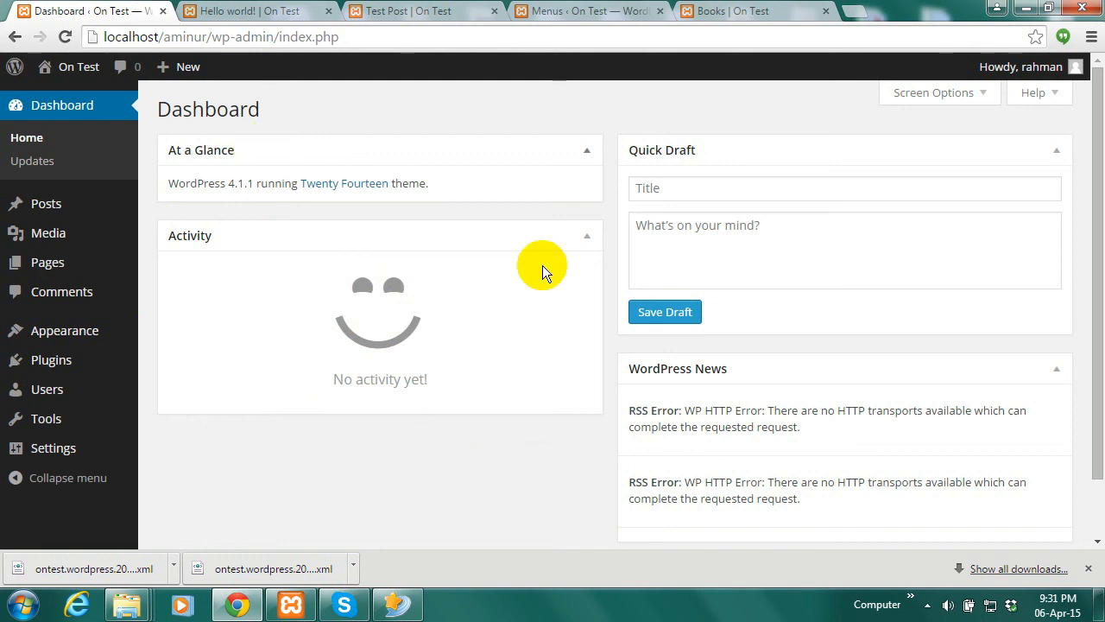
Open the live site in a new tab and scroll it to check the pages are gone
mouse_move(72, 74)
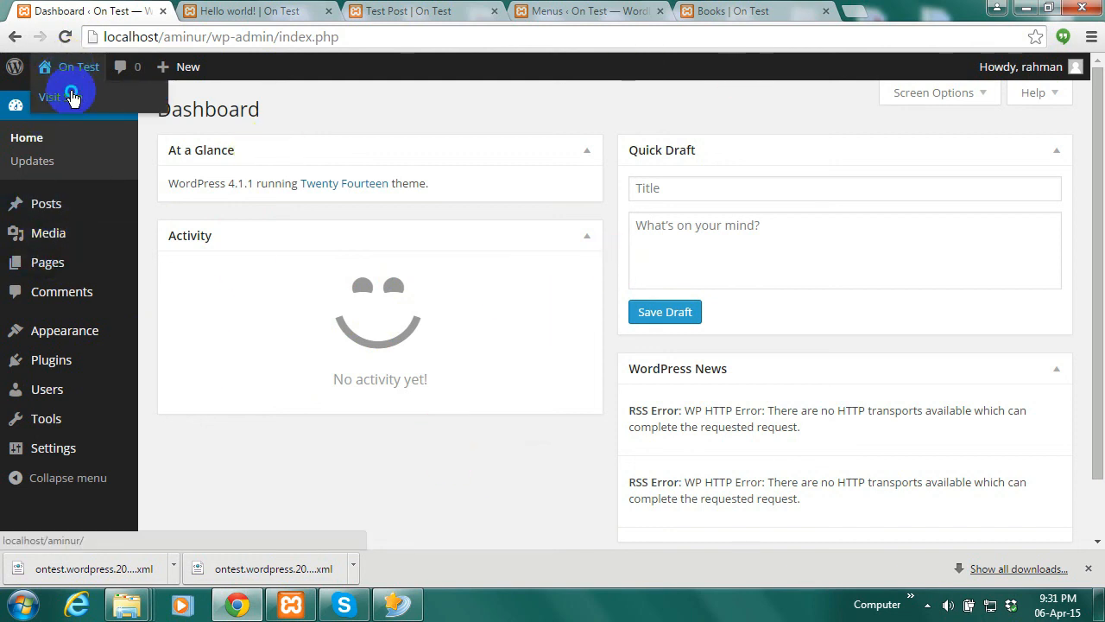
right_click(82, 97)
click(112, 101)
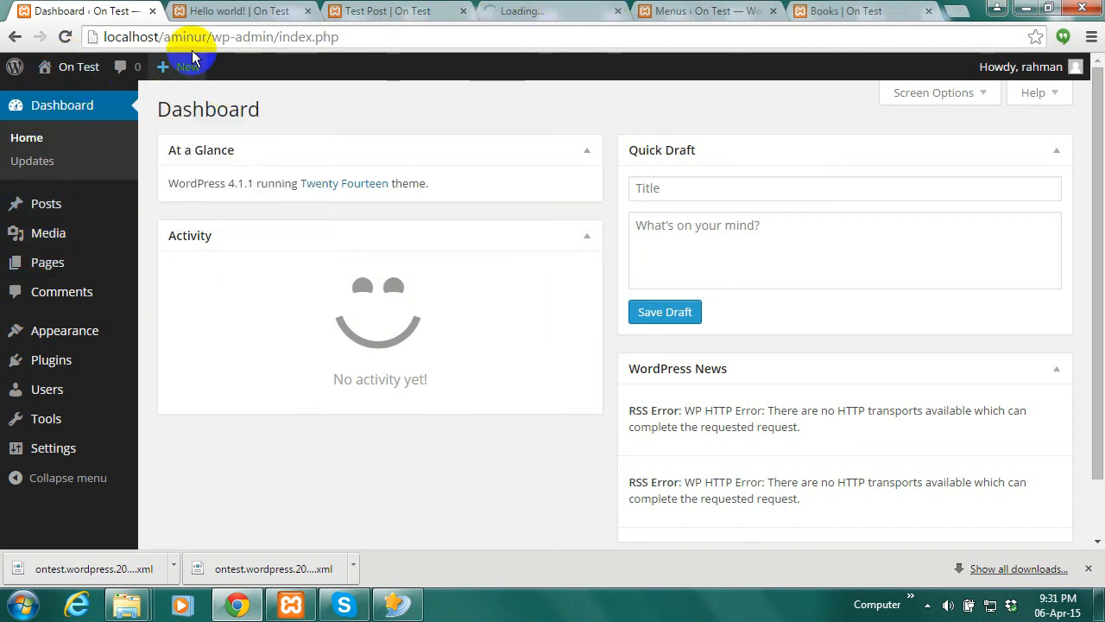
click(563, 10)
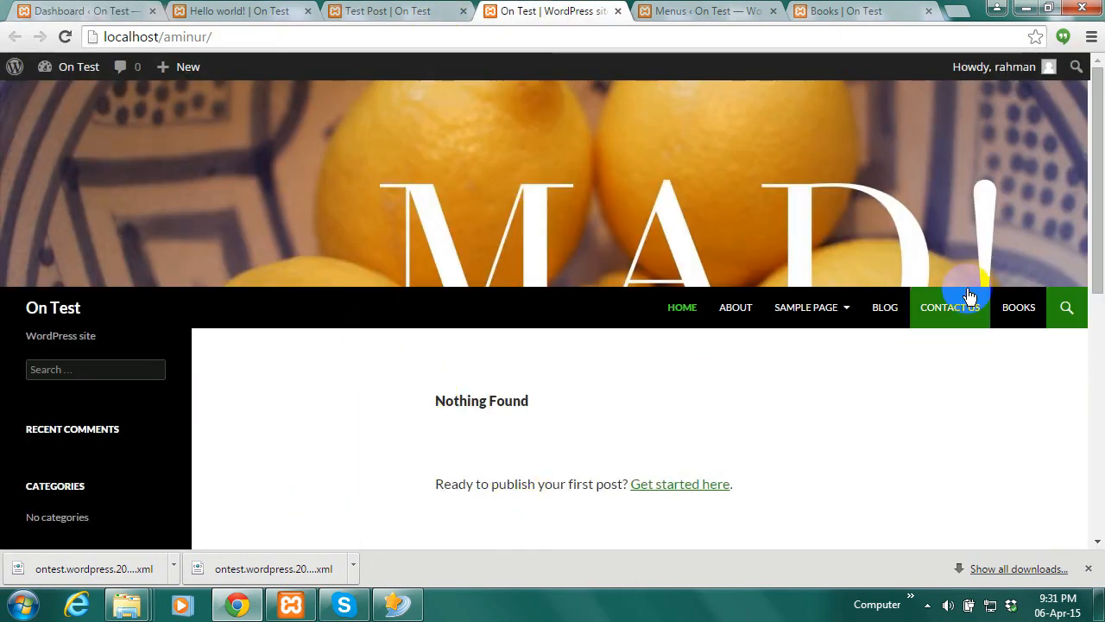
mouse_move(1097, 289)
mouse_down()
mouse_move(1098, 423)
mouse_move(1095, 288)
mouse_up()
drag(1099, 338, 1100, 145)
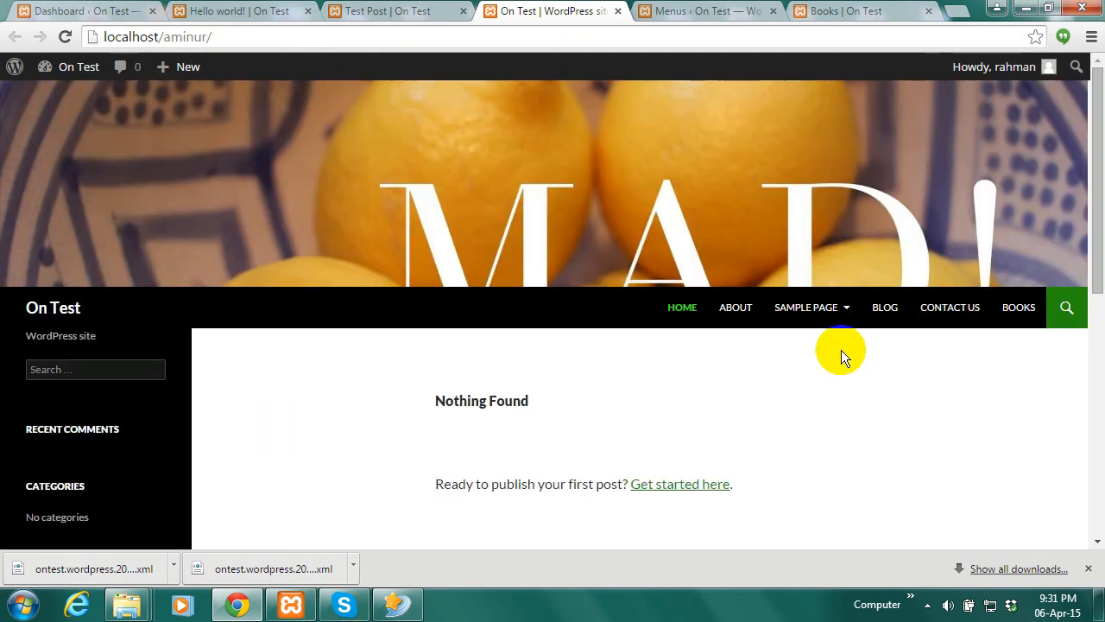
mouse_move(802, 370)
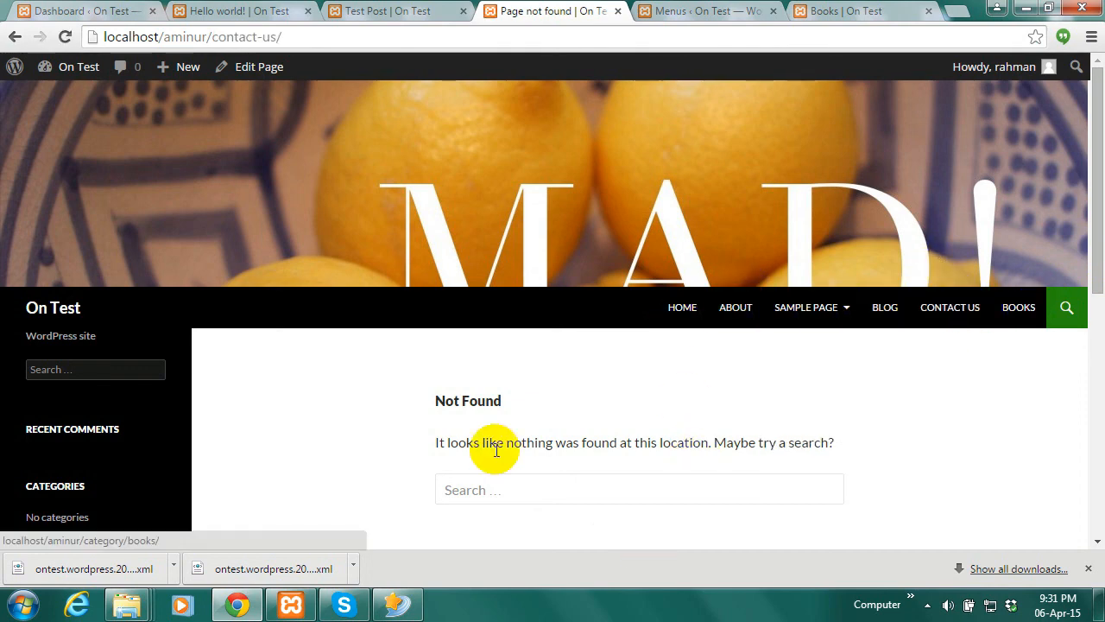
mouse_move(76, 69)
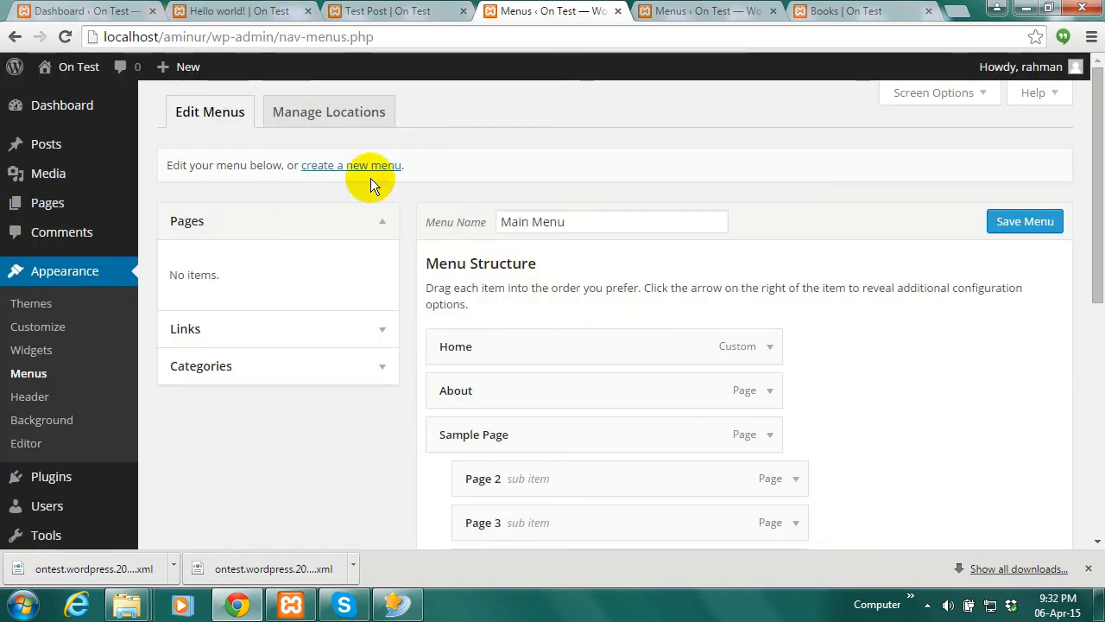
Set the Top primary menu location to '— Select a Menu —' and save
click(352, 111)
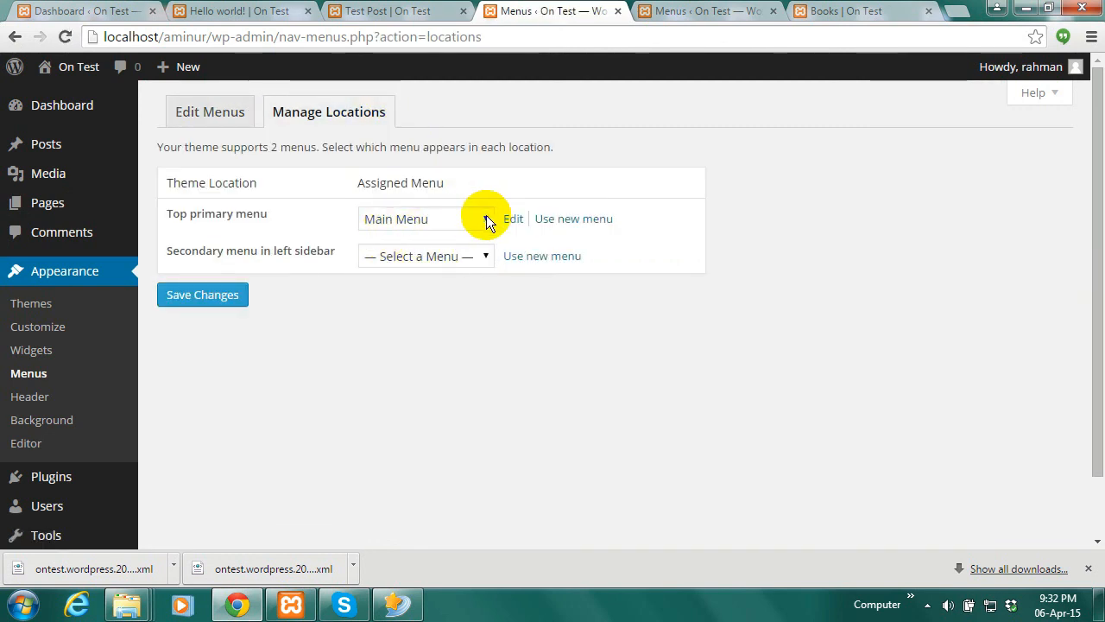
click(486, 217)
click(434, 239)
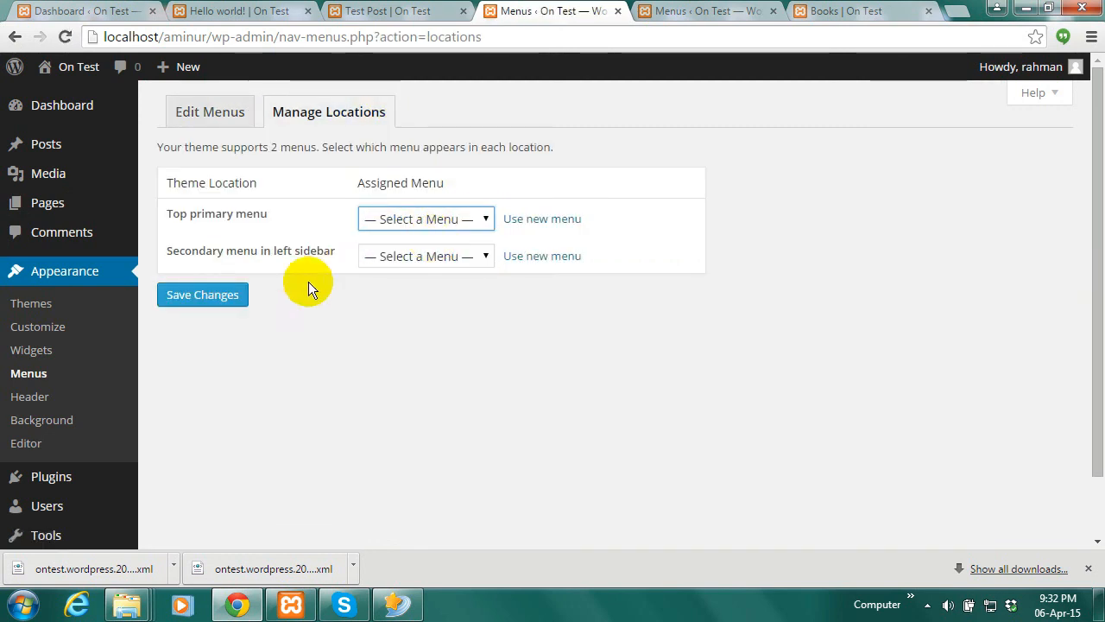
click(227, 297)
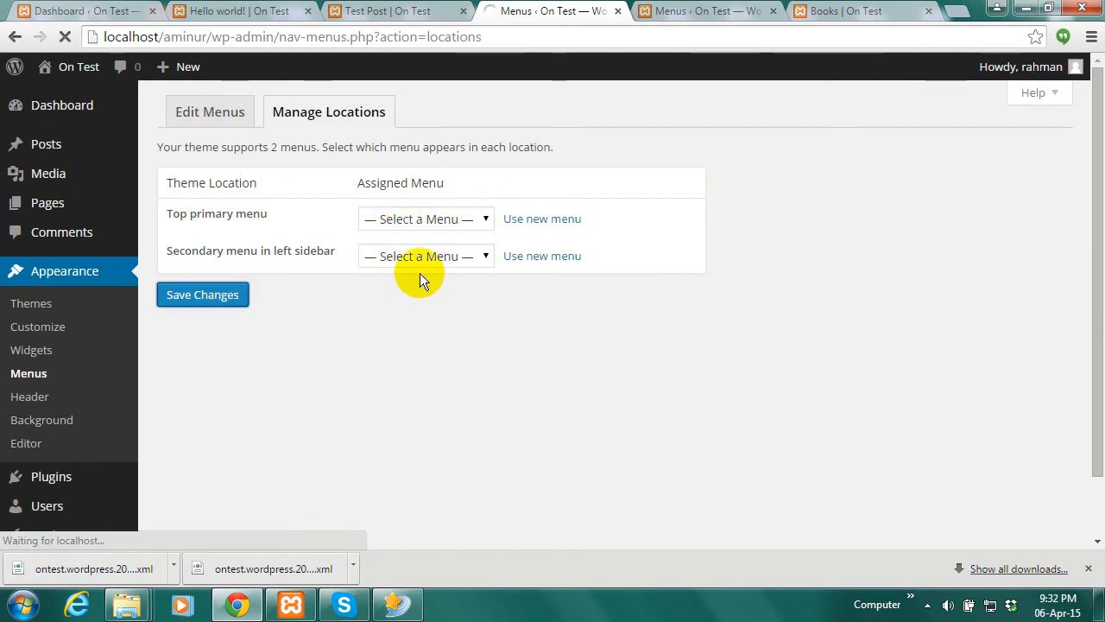
Check the Test Post and Hello world! tabs to confirm the navigation menu is gone
click(710, 9)
click(546, 8)
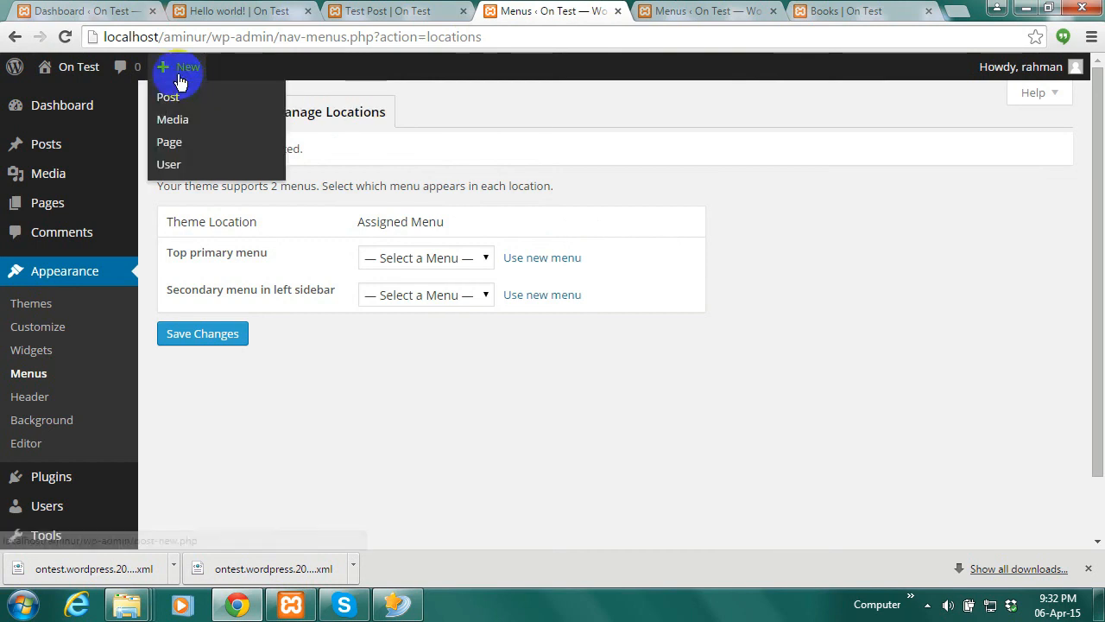
click(389, 11)
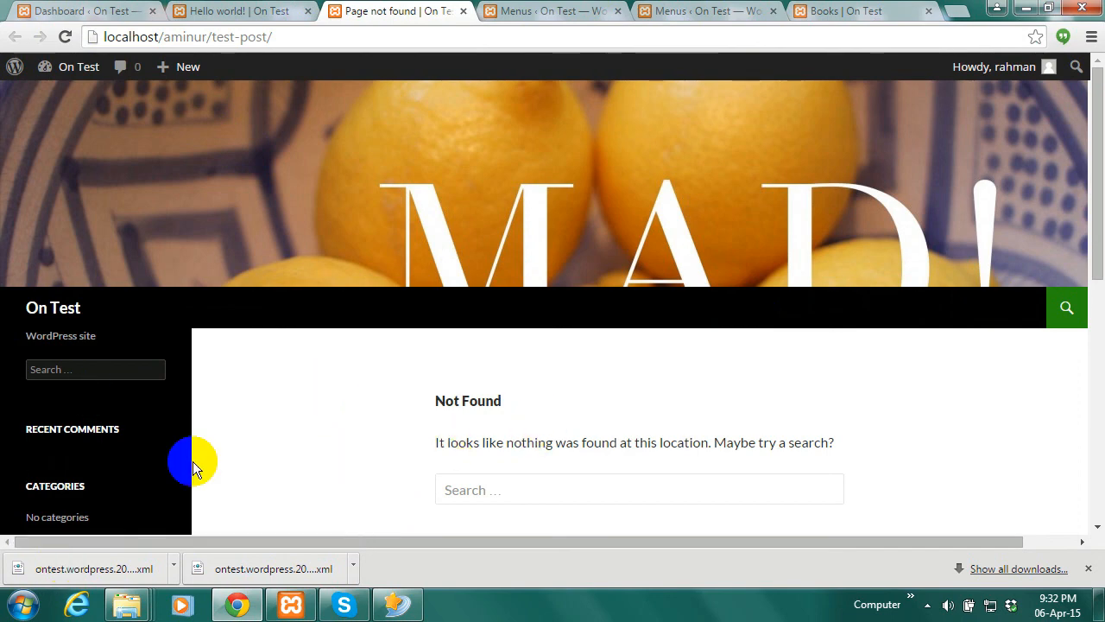
scroll(200, 422, down, 3)
scroll(190, 420, up, 3)
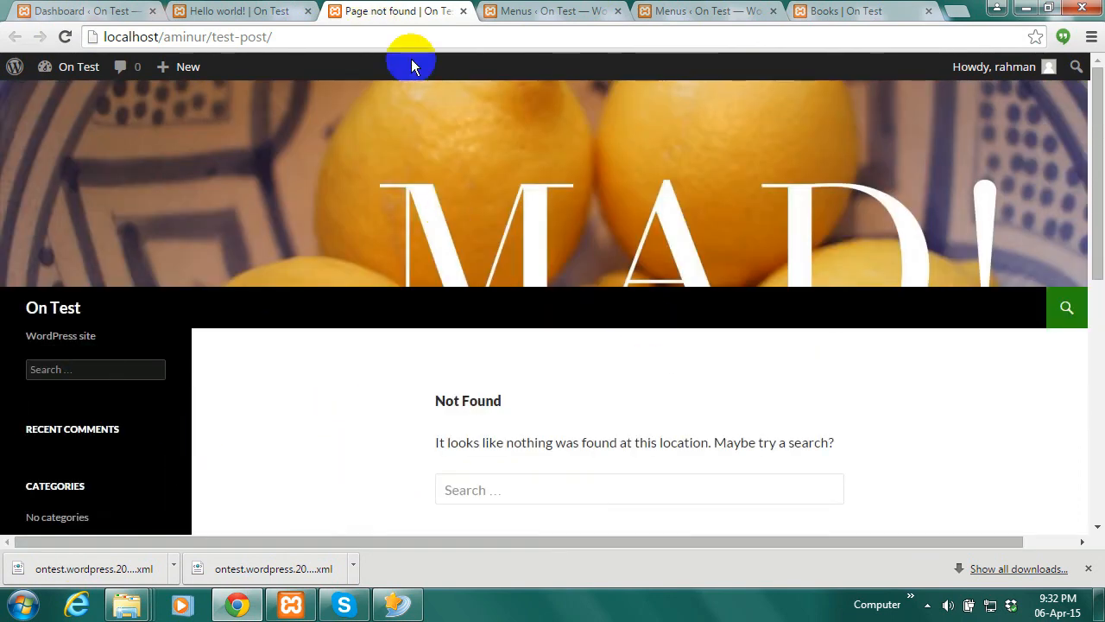
click(279, 10)
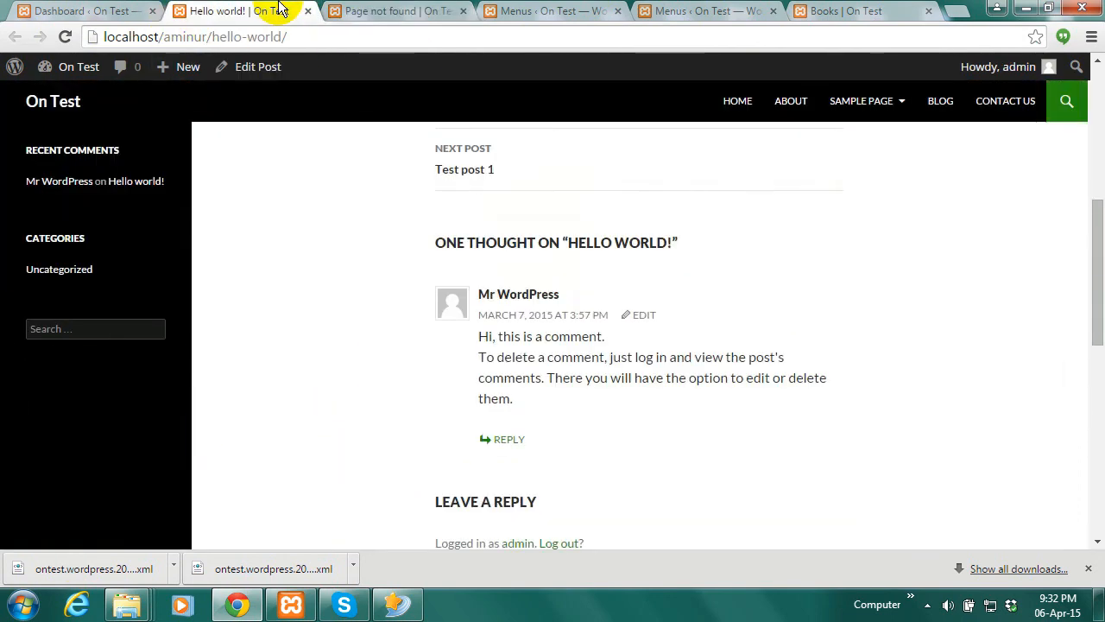
click(383, 10)
Open Tools > Import and view, then close, the WordPress importer details
mouse_move(75, 69)
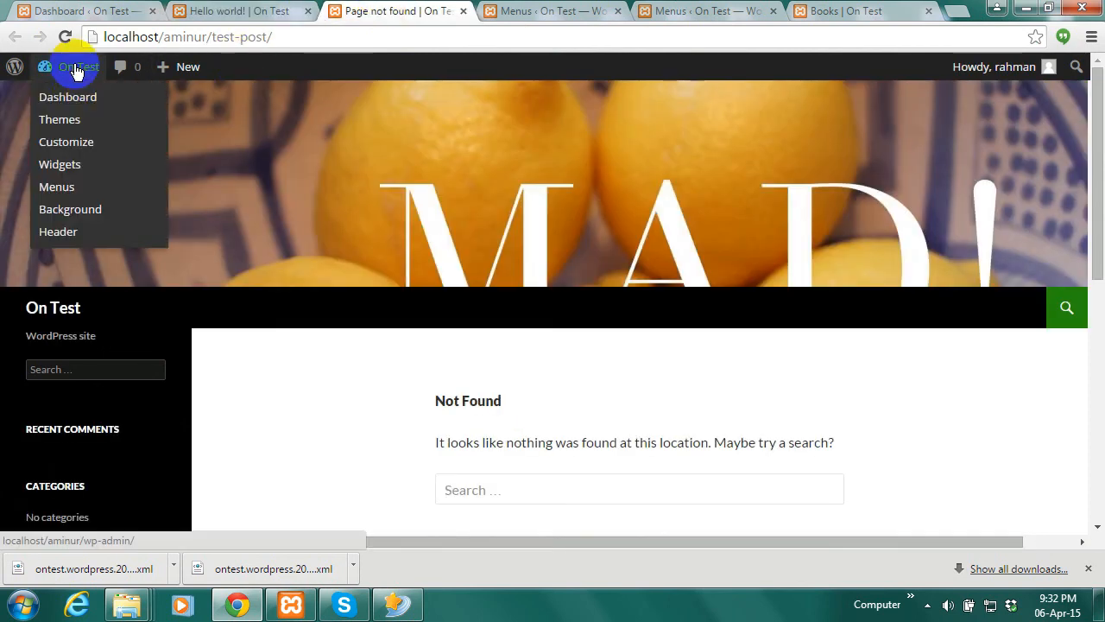
click(76, 97)
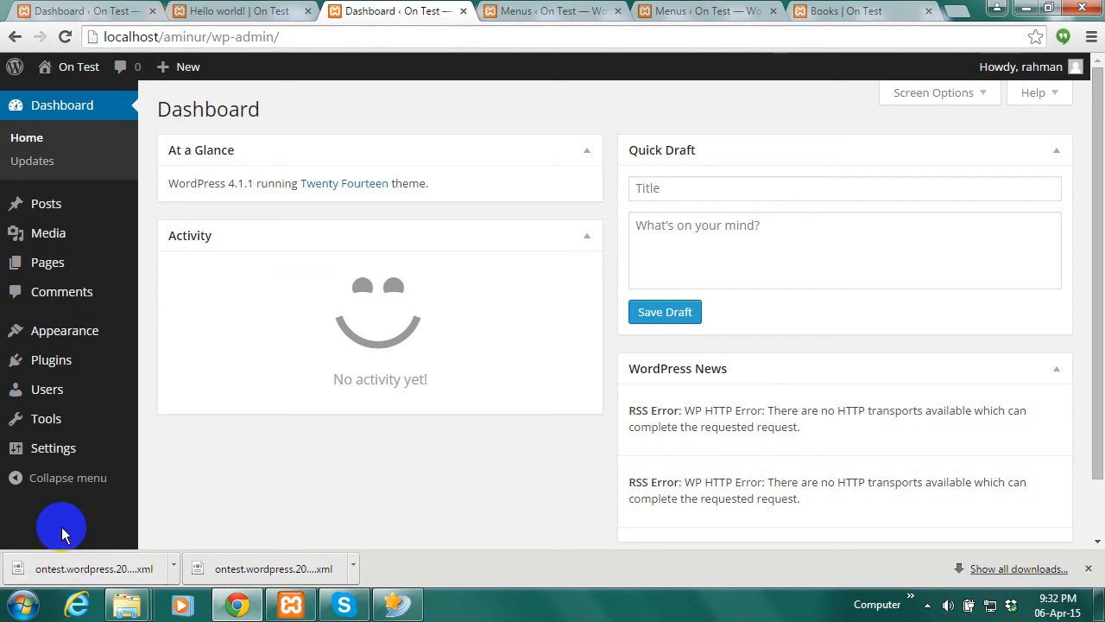
mouse_move(49, 420)
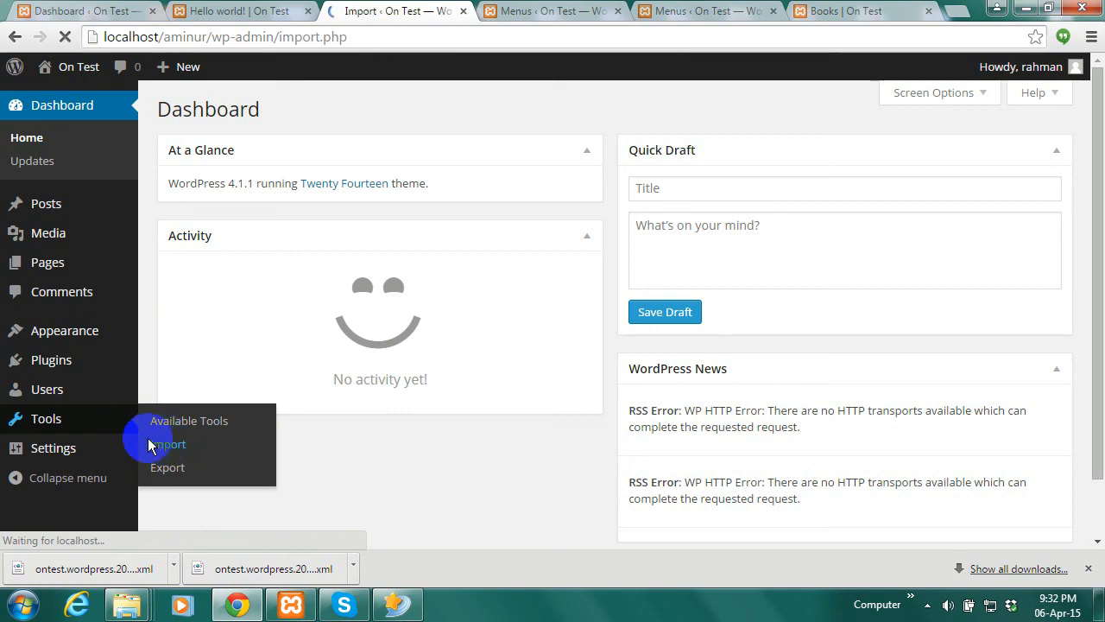
mouse_move(127, 473)
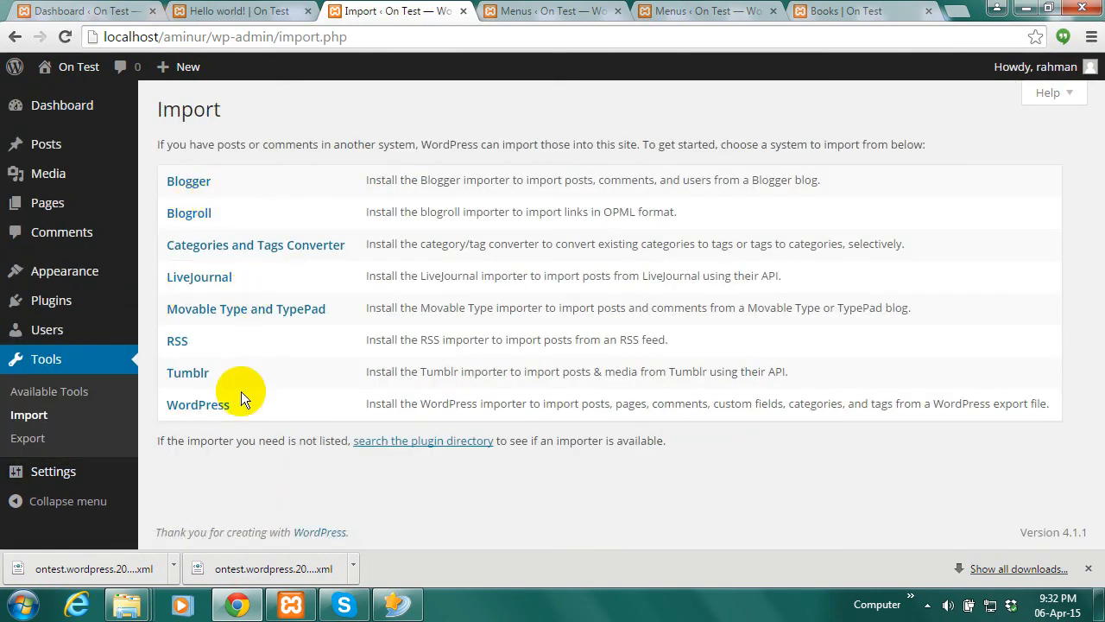
click(196, 404)
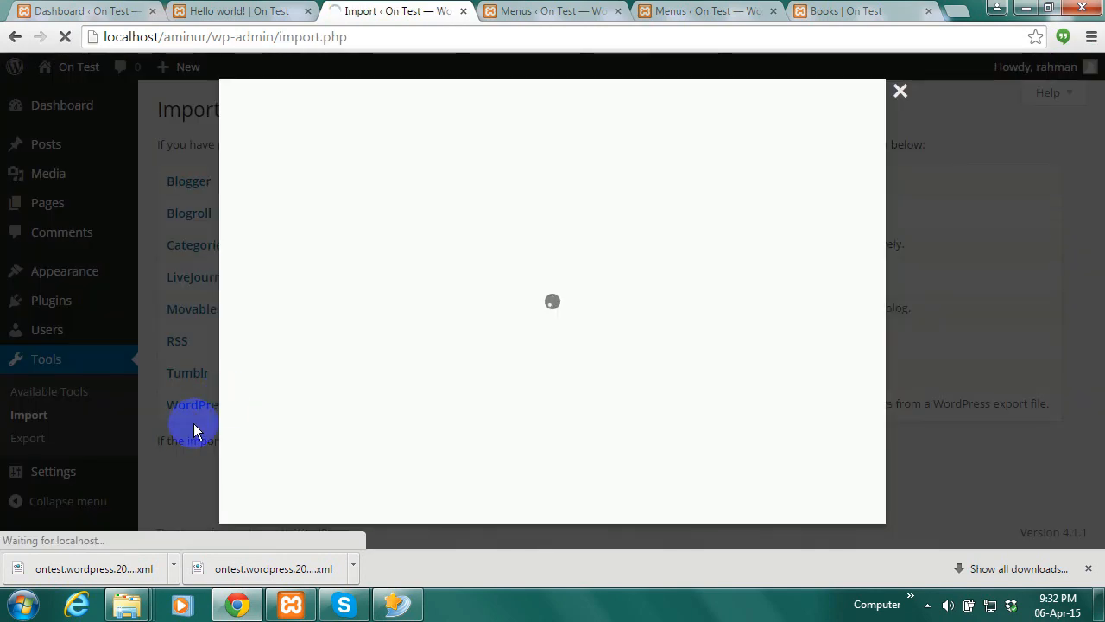
click(900, 91)
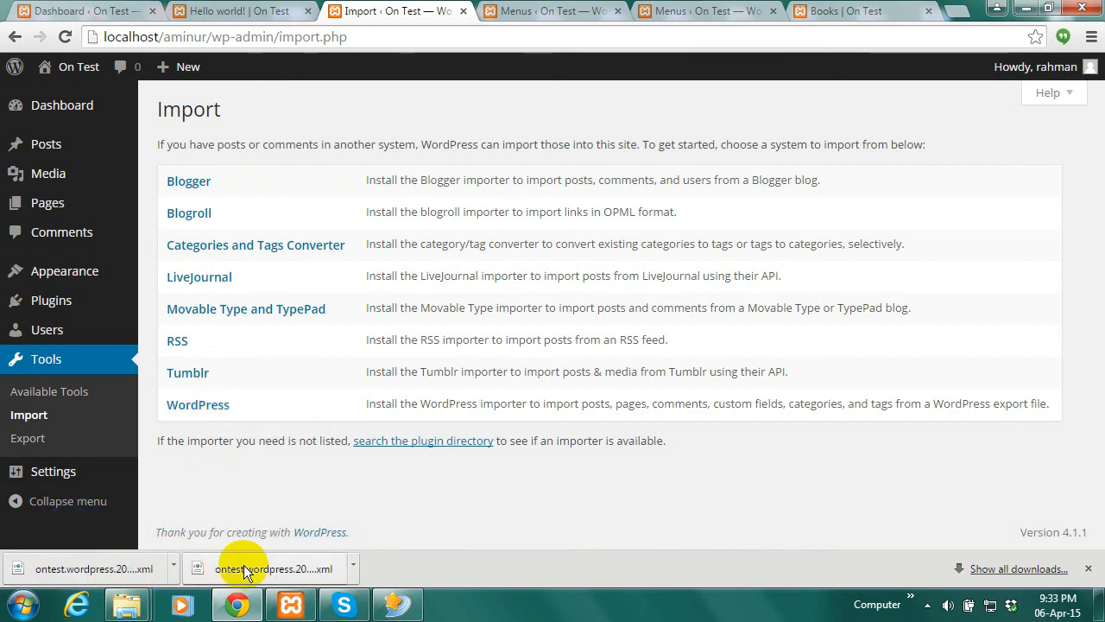
Install WordPress Importer 0.6.1 and activate it to reach its upload page
click(197, 402)
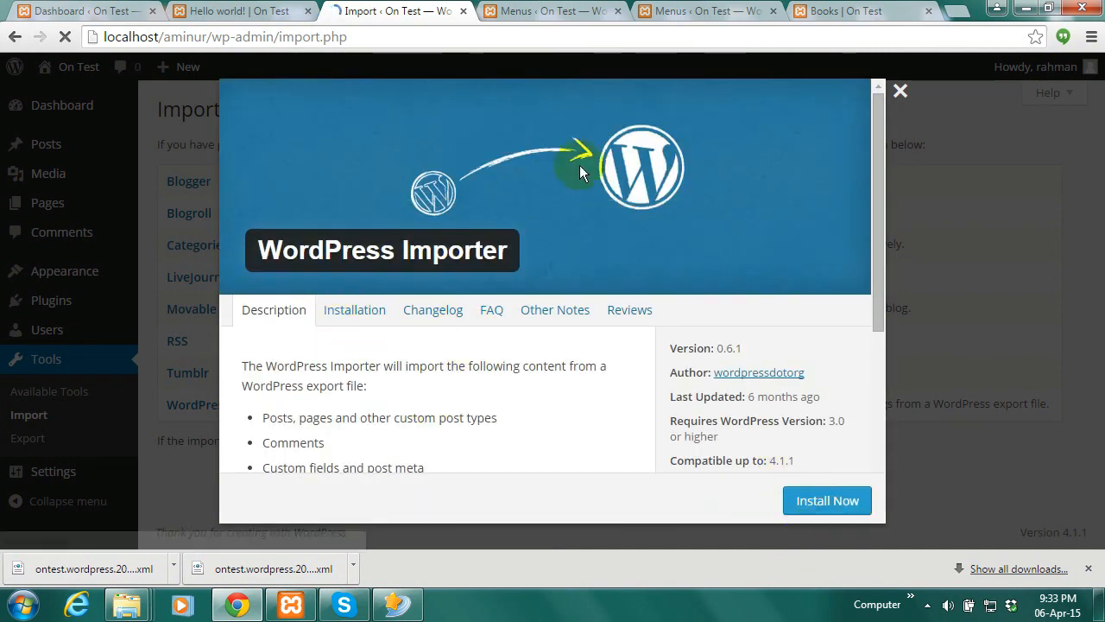
click(820, 513)
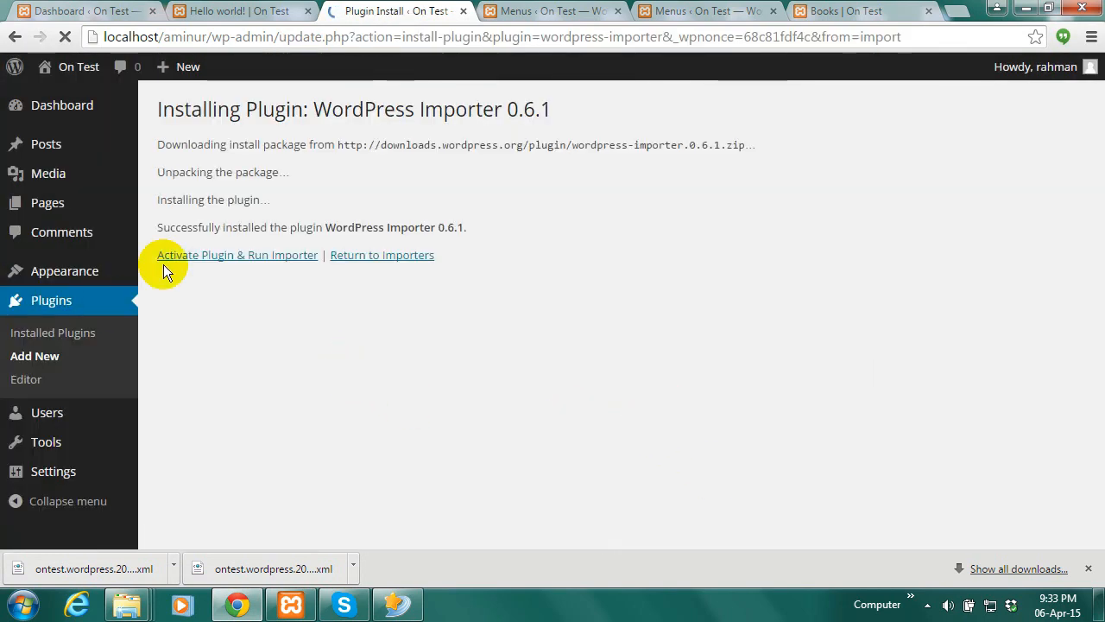
click(237, 263)
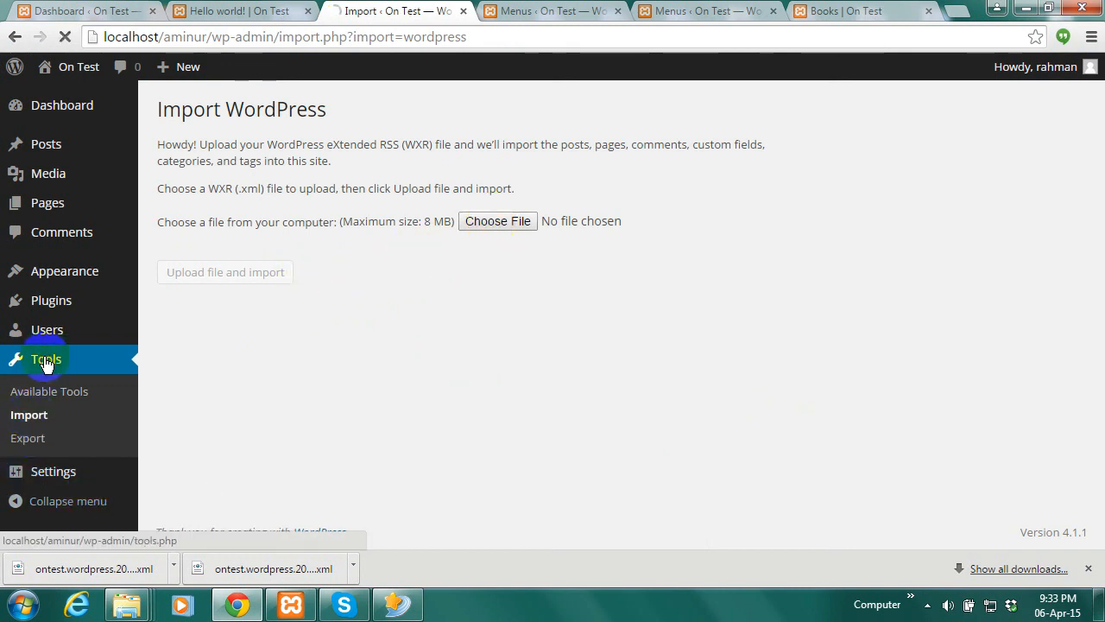
Import ontest.wordpress.2015-04-06.xml with the WordPress importer, including file attachments
click(26, 423)
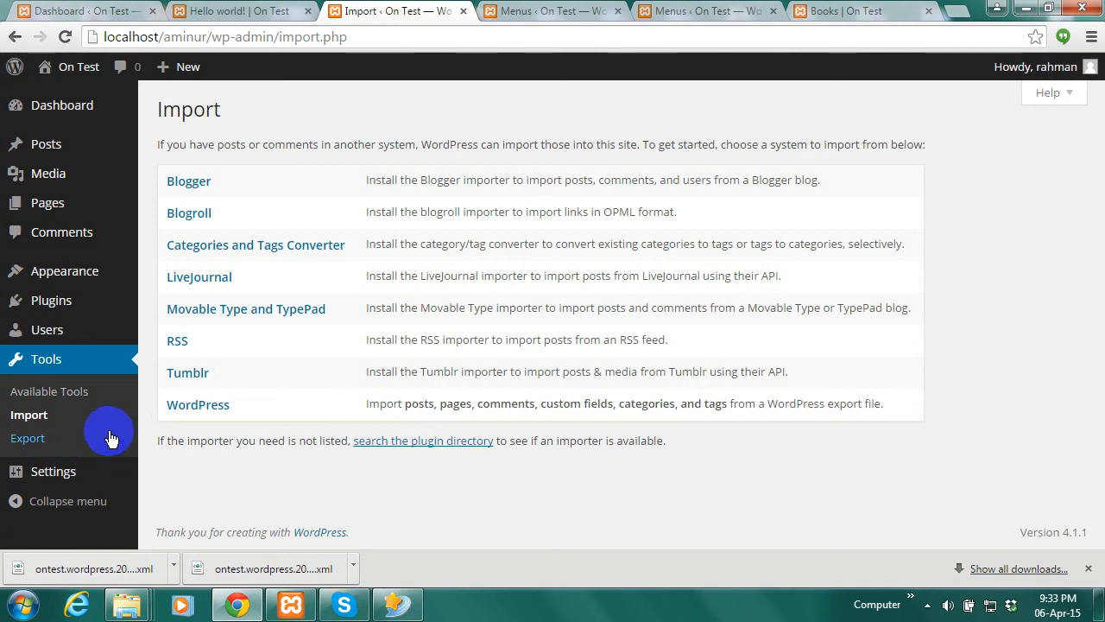
click(192, 406)
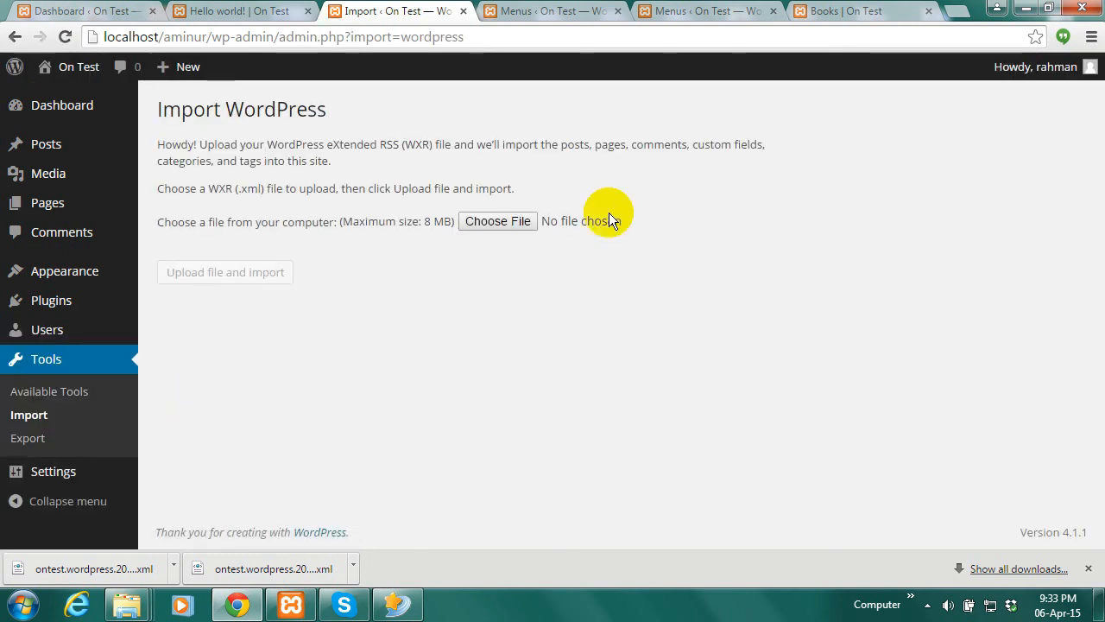
click(501, 217)
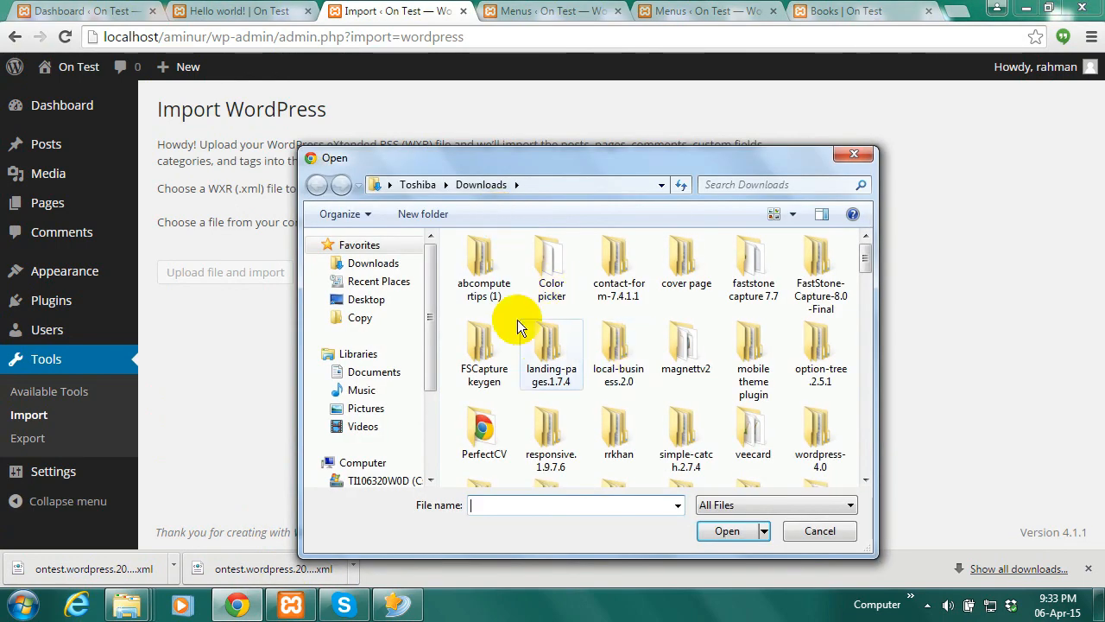
drag(866, 257, 862, 405)
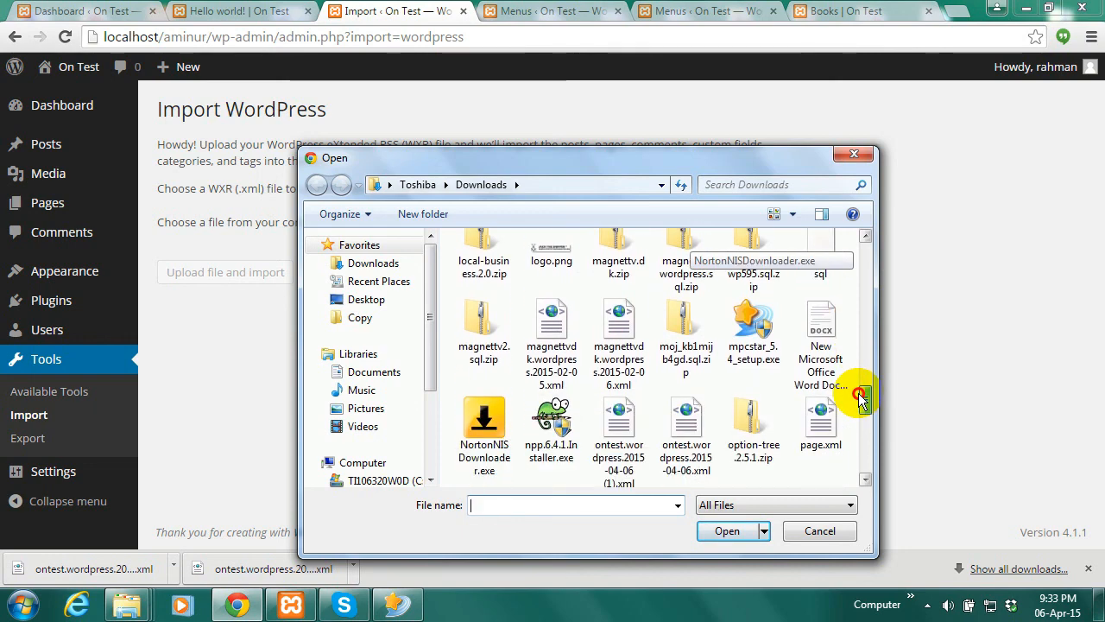
click(691, 446)
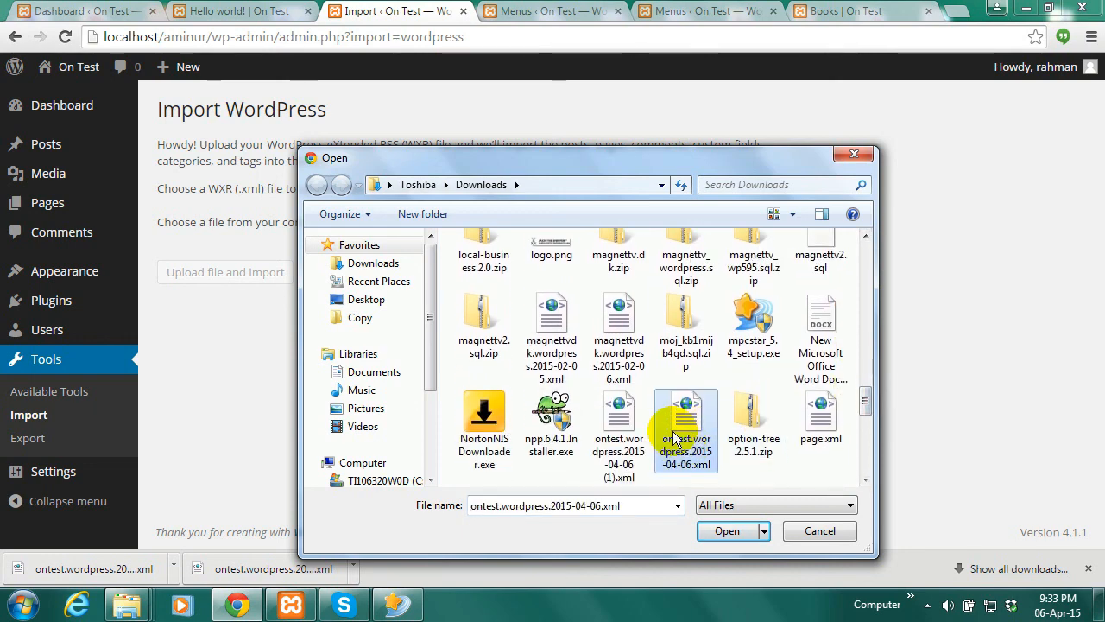
click(724, 530)
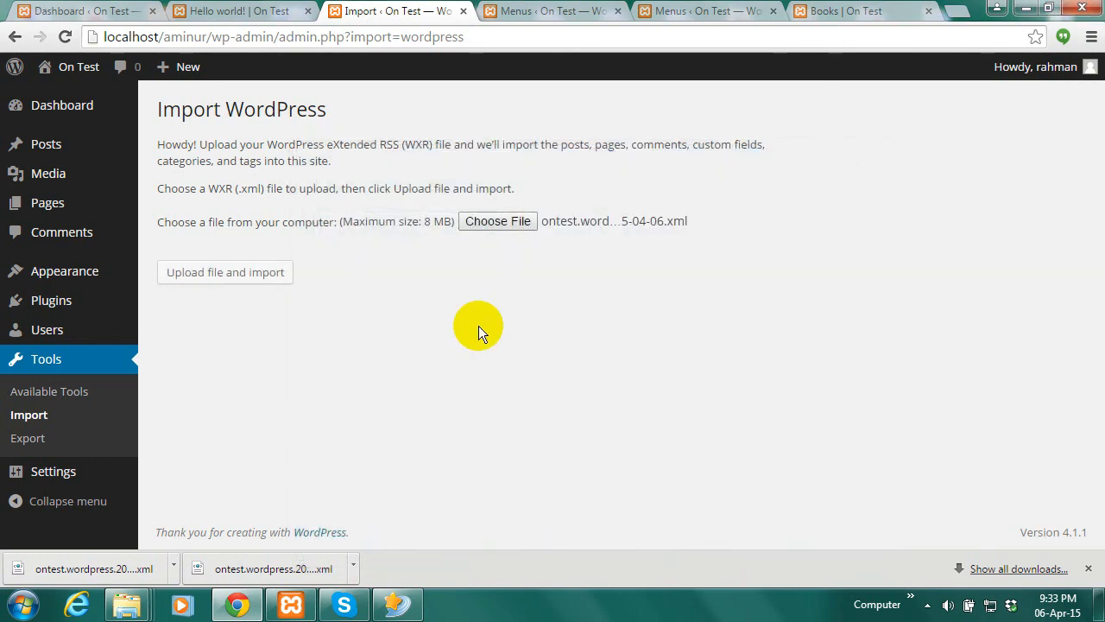
click(203, 275)
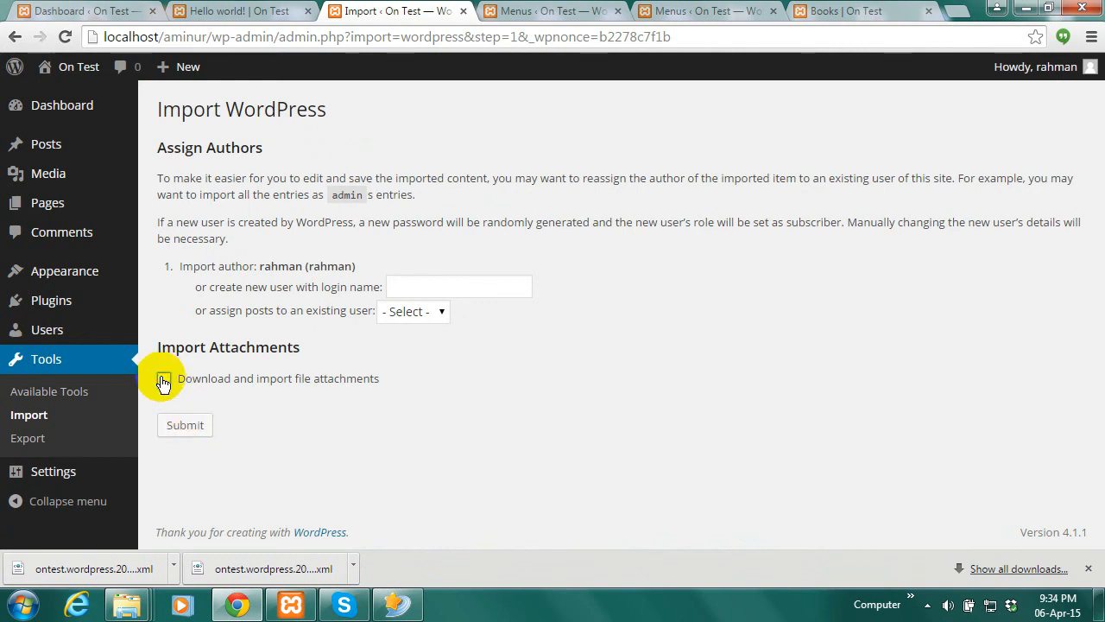
click(163, 380)
click(185, 426)
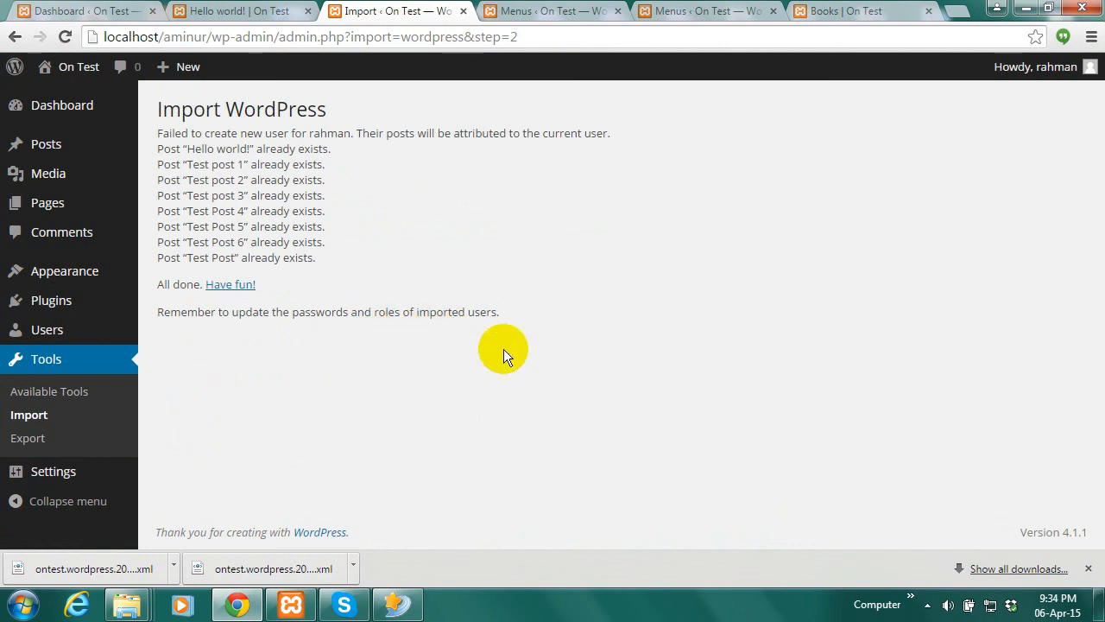
mouse_move(68, 106)
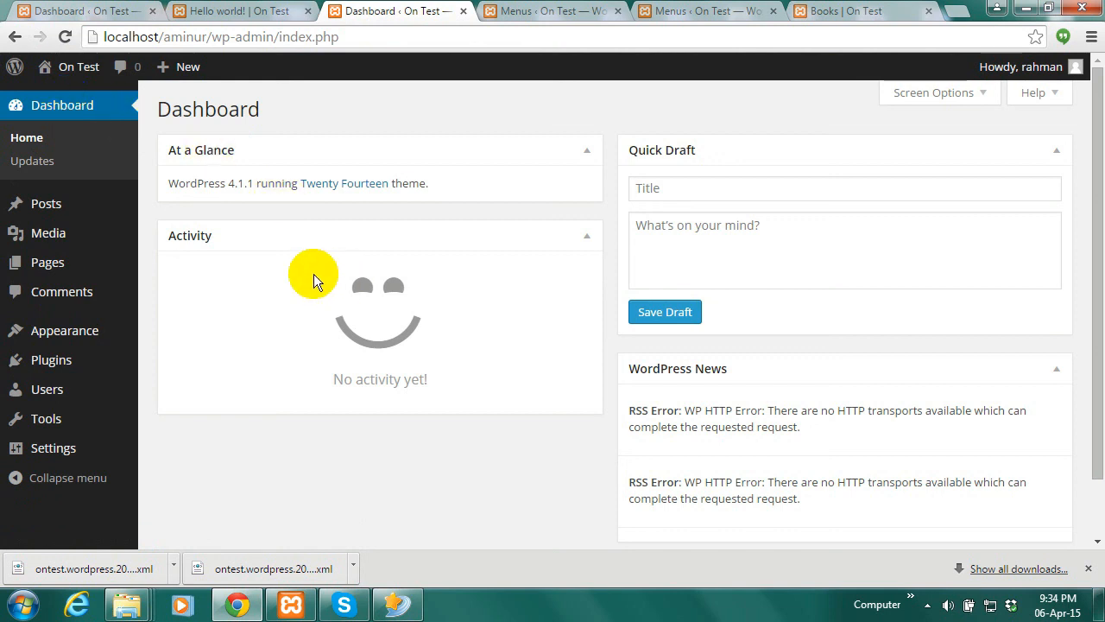
Delete Permanently all 8 posts in the Posts trash, then return to All Posts
mouse_move(45, 204)
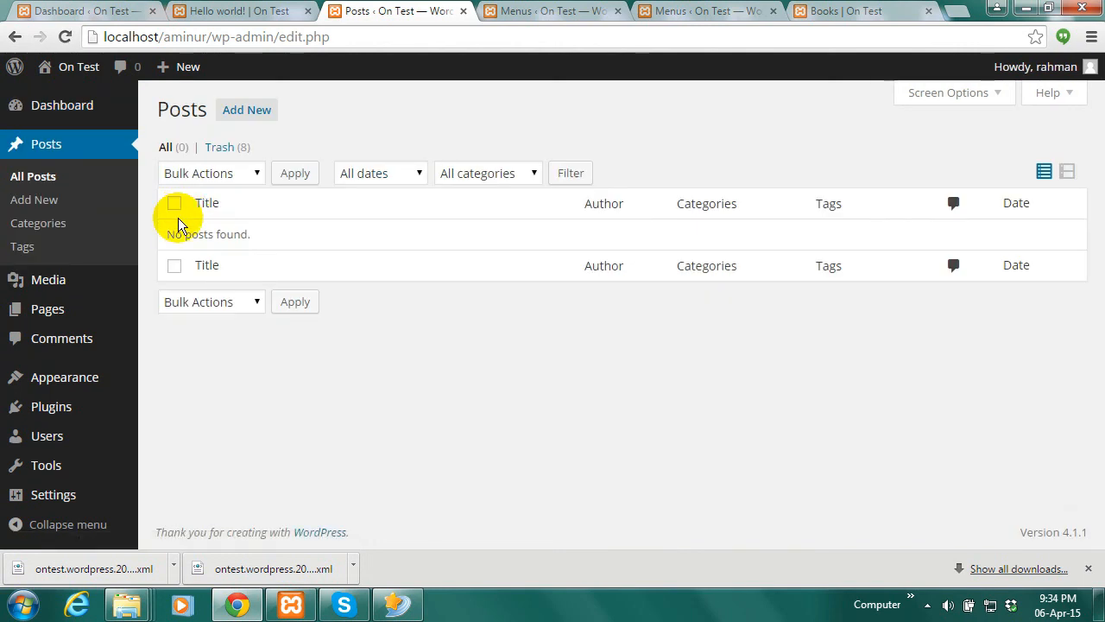
click(227, 152)
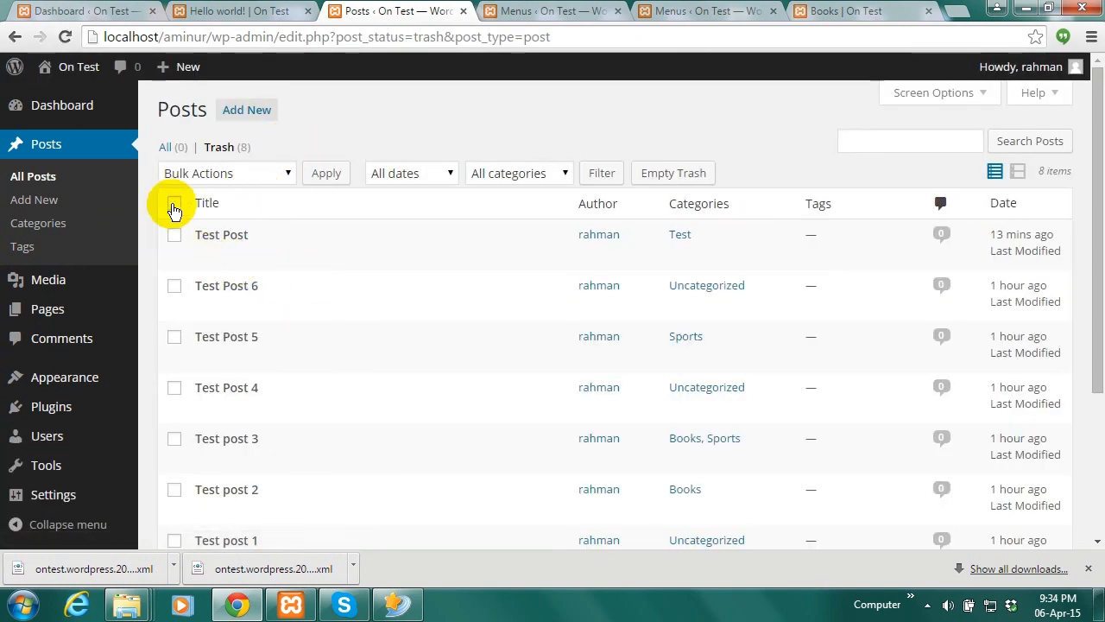
click(279, 173)
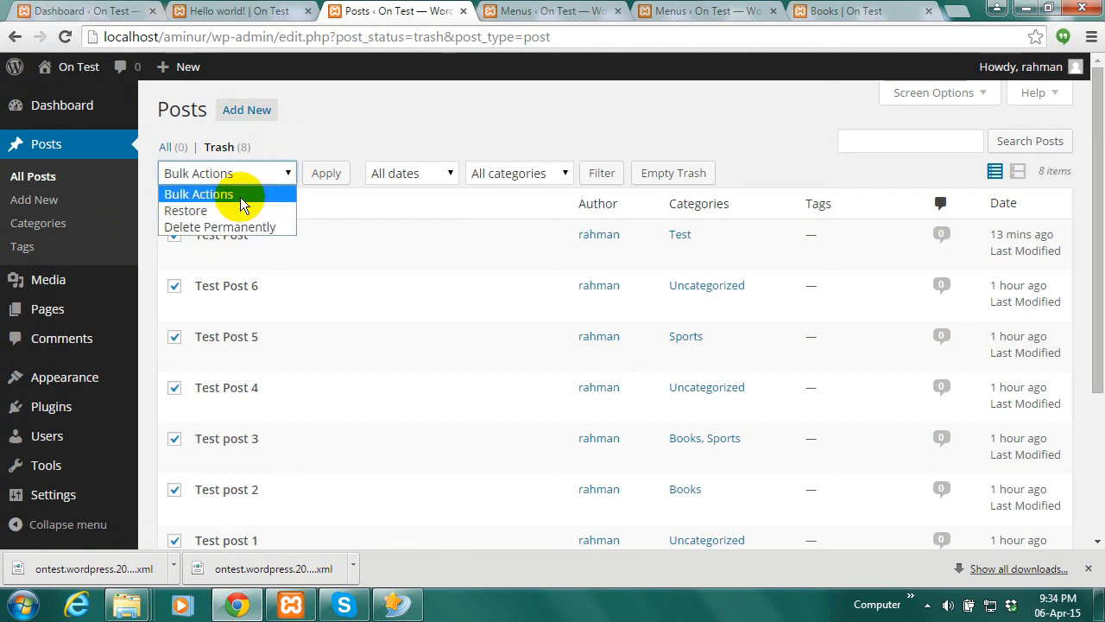
click(229, 228)
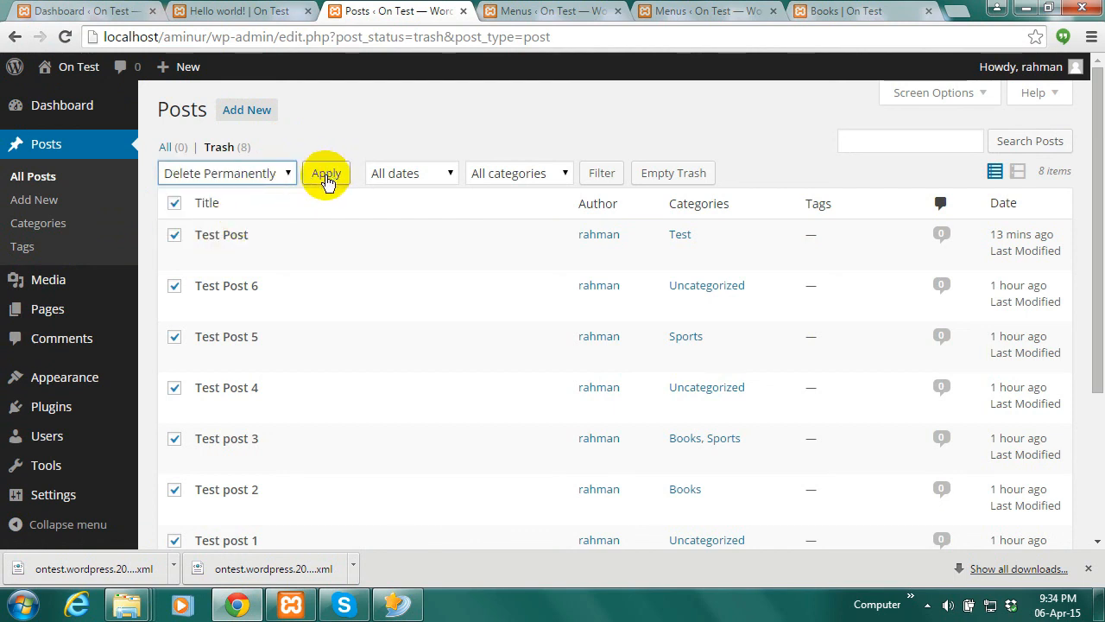
click(327, 176)
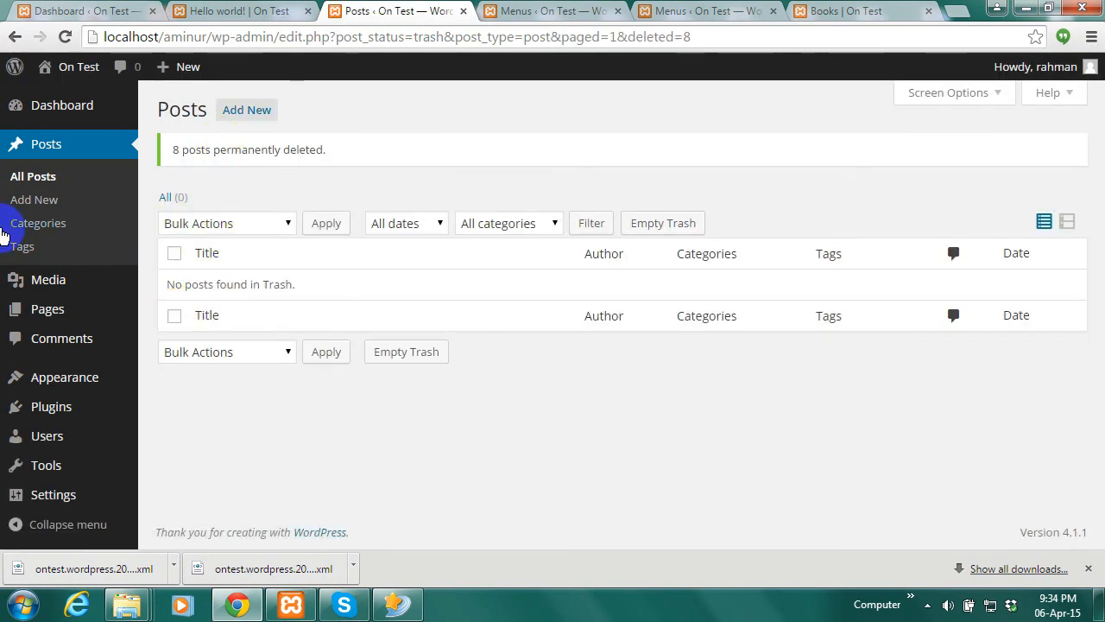
click(29, 179)
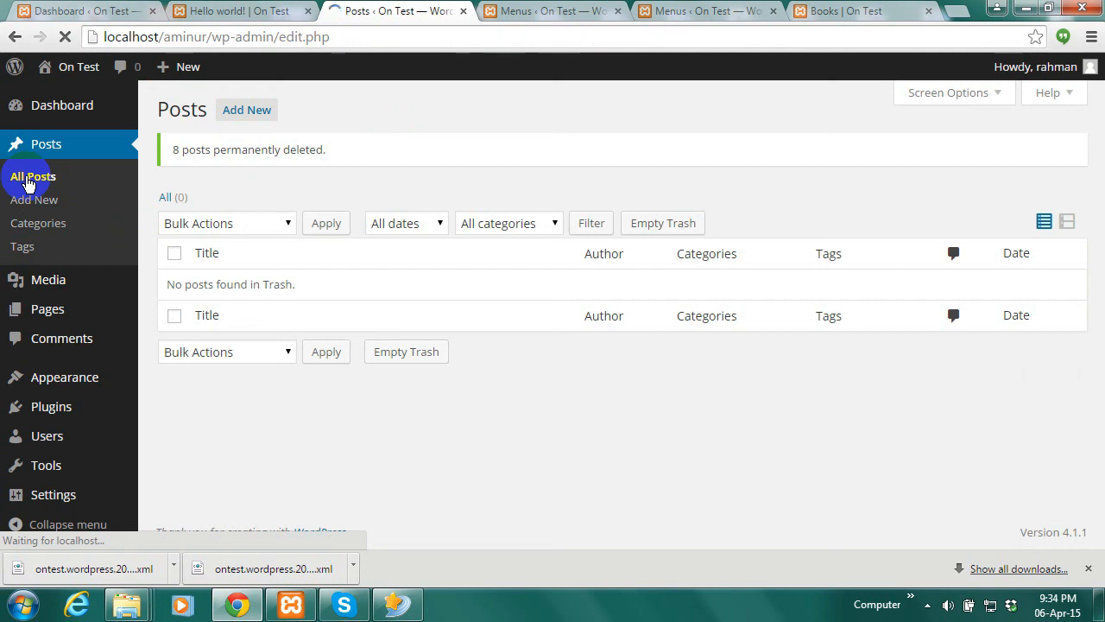
Start the WordPress importer and choose ontest.wordpress.2015-04-06.xml for upload
mouse_move(52, 467)
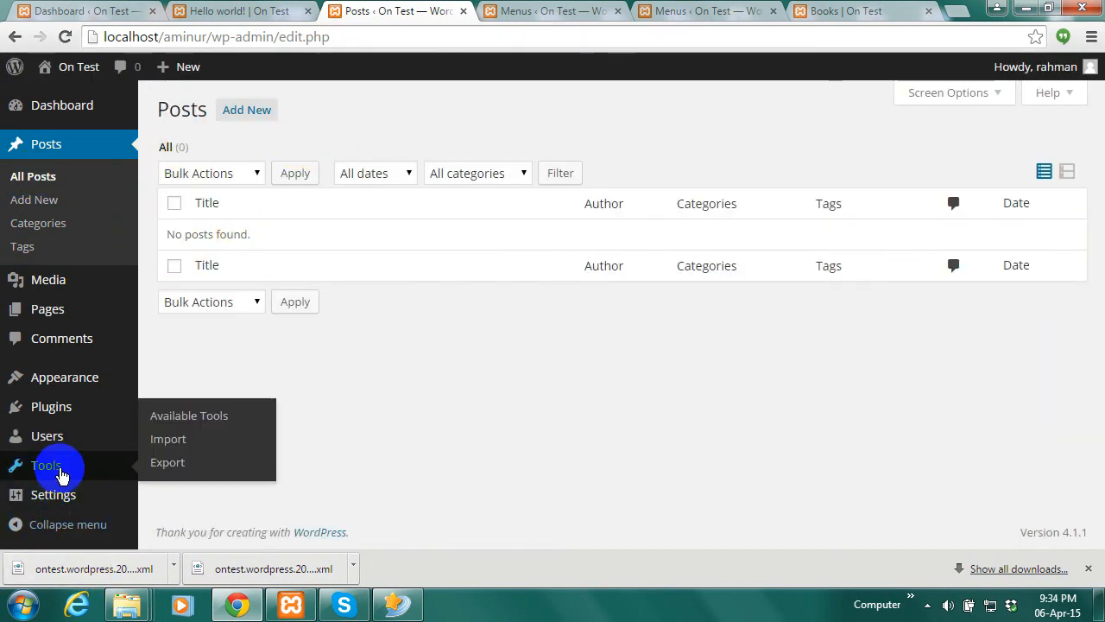
click(177, 443)
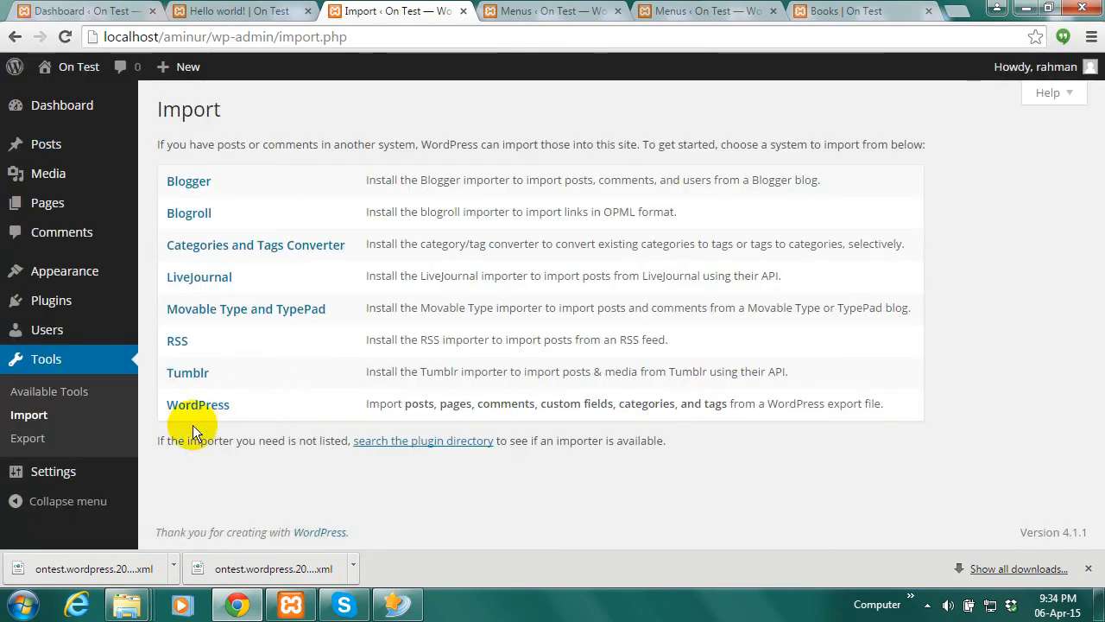
click(193, 406)
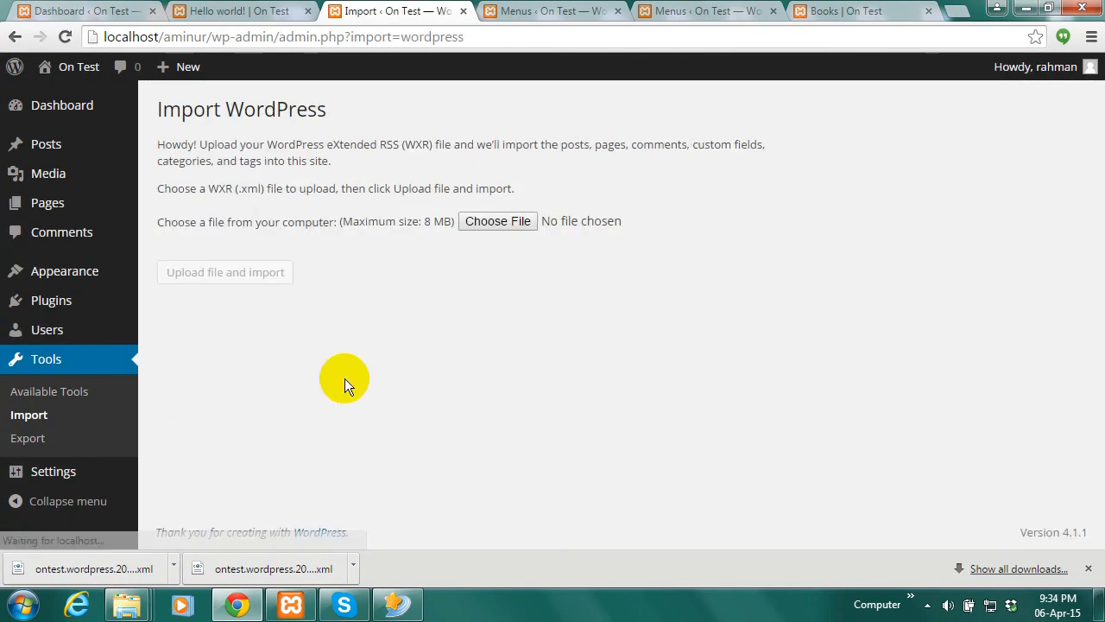
click(499, 223)
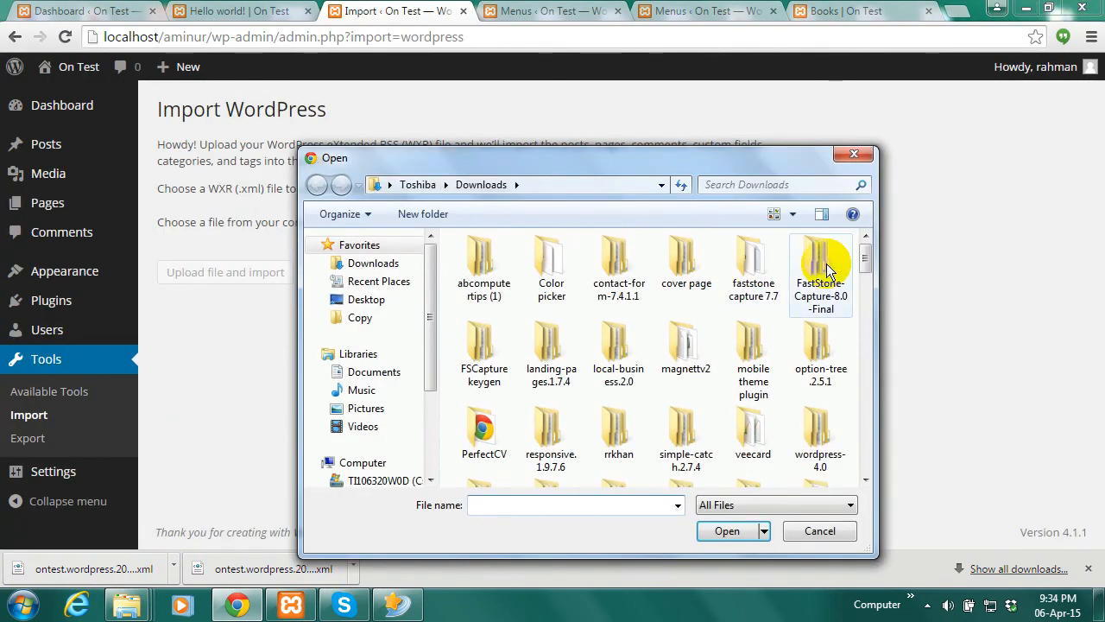
drag(866, 263, 765, 412)
click(686, 405)
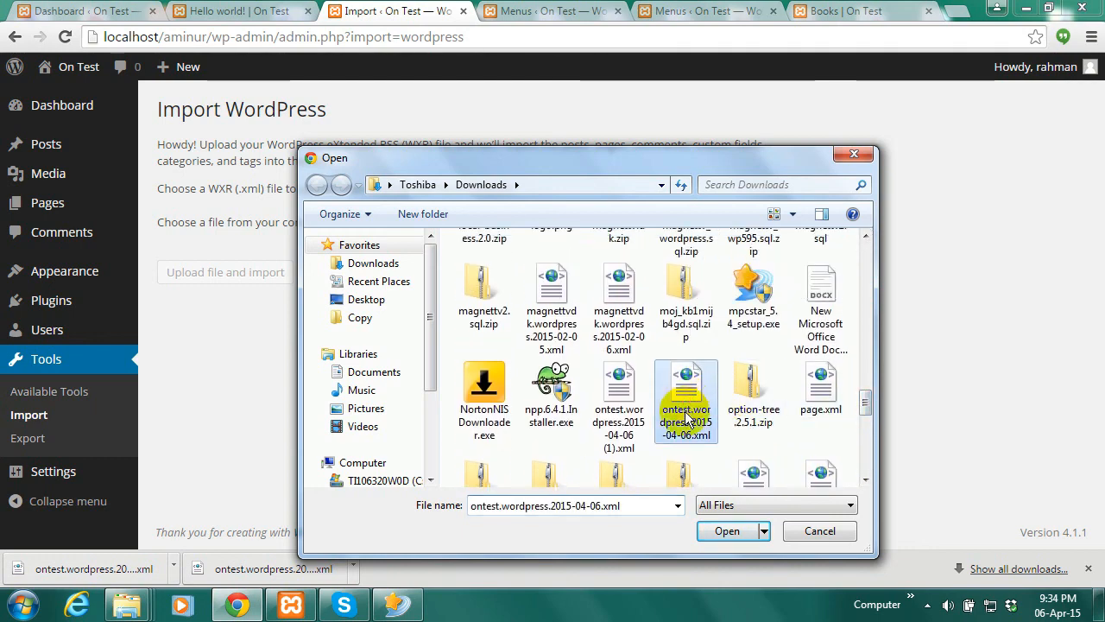
click(715, 531)
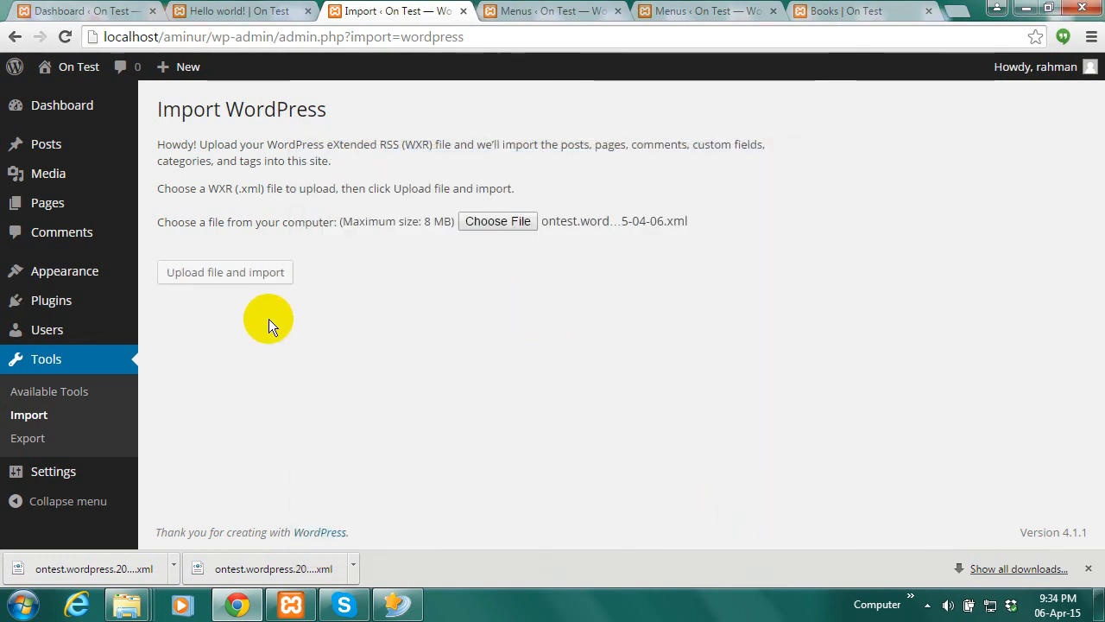
Upload and import it, assigning content to the existing user and including attachments
click(253, 275)
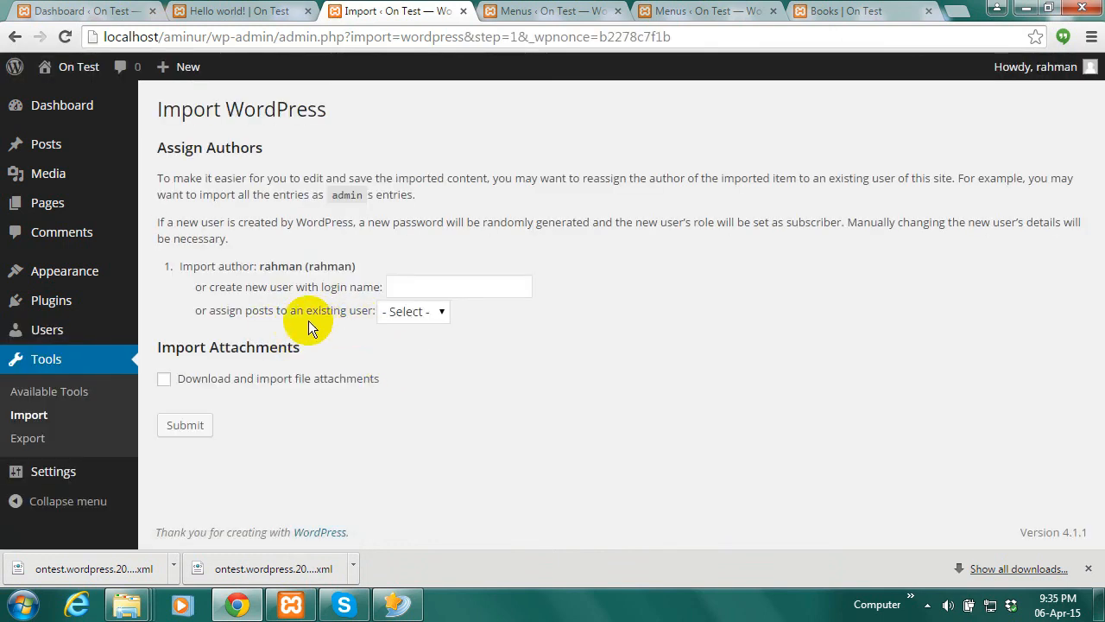
click(438, 311)
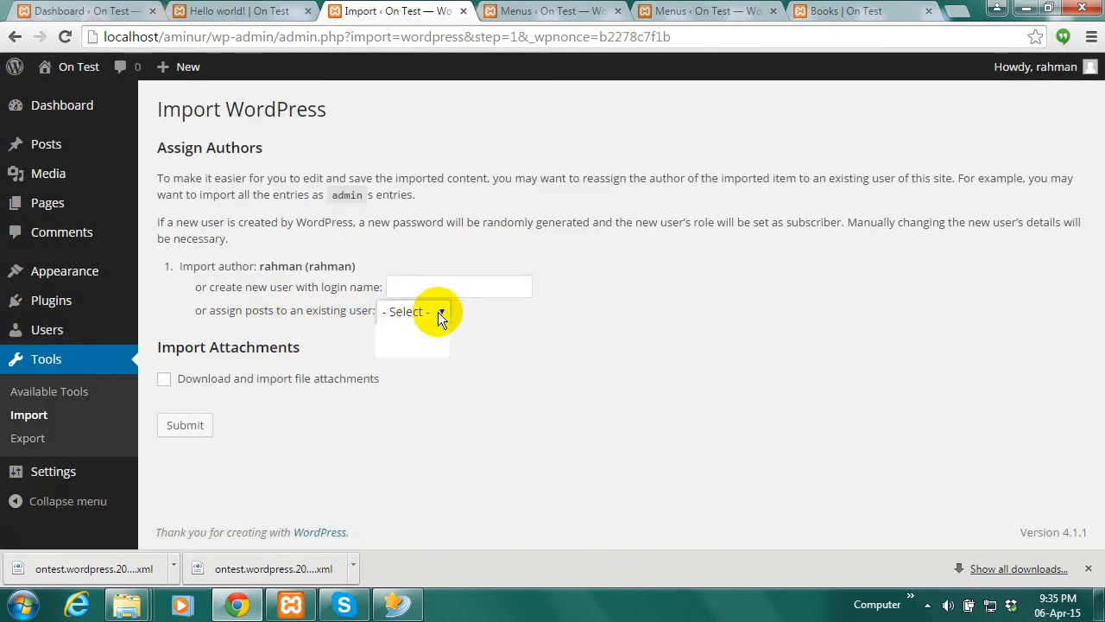
click(427, 350)
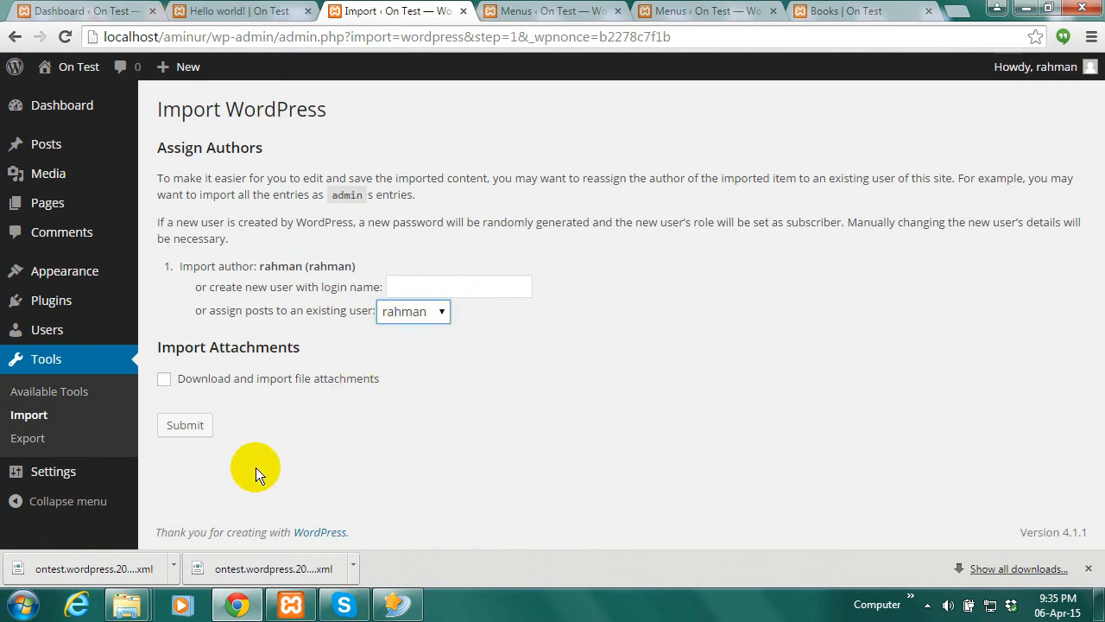
click(163, 380)
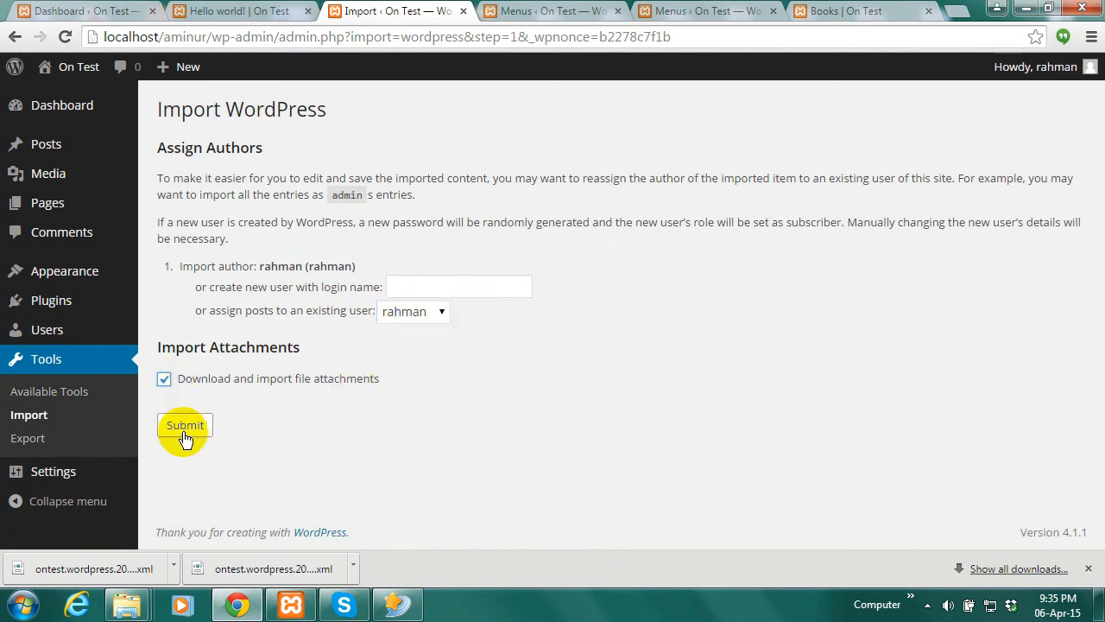
click(184, 426)
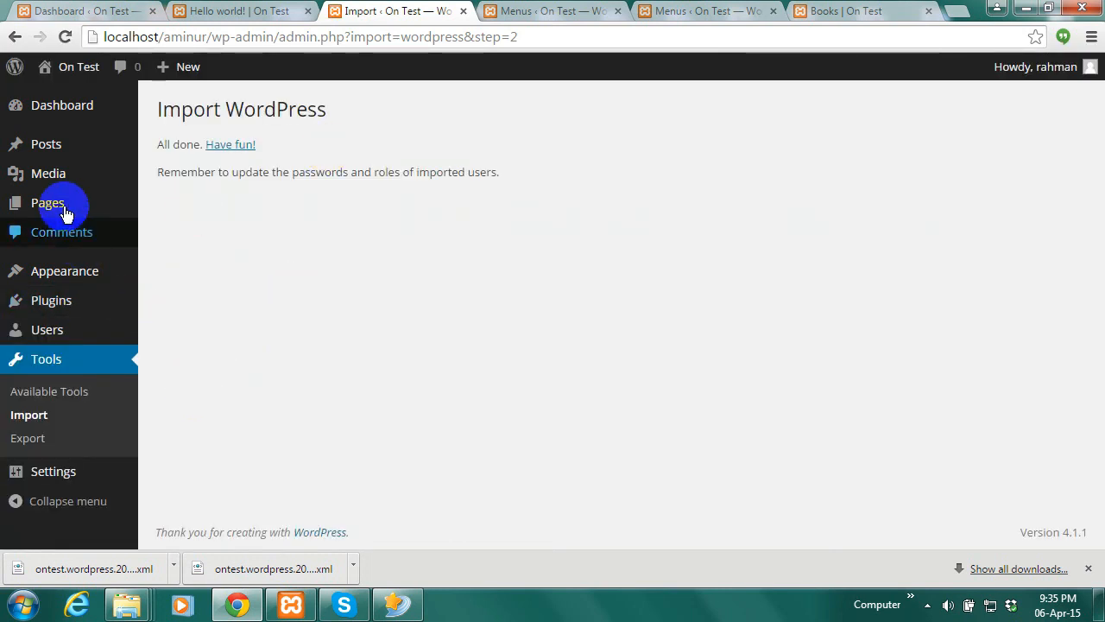
Permanently delete all 9 trashed pages with the Delete Permanently bulk action
click(52, 151)
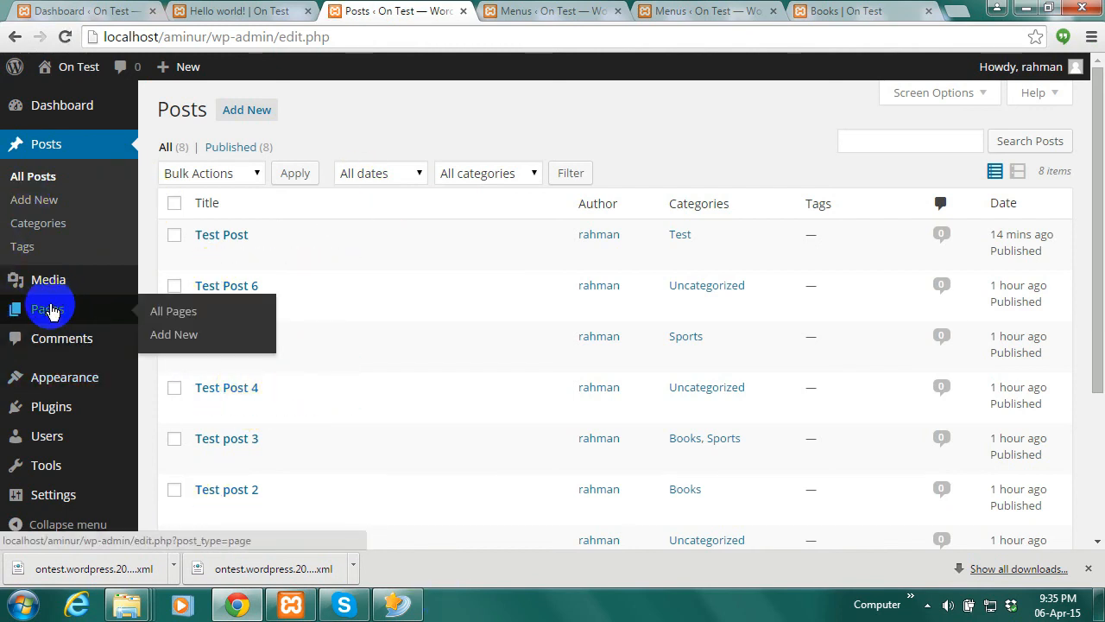
click(50, 309)
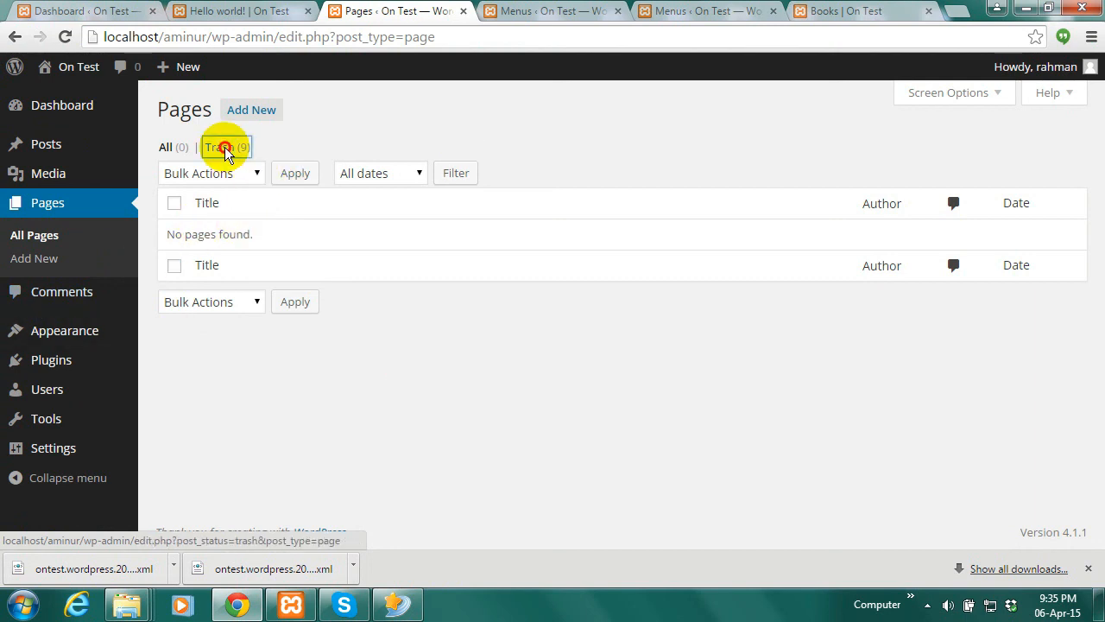
click(224, 149)
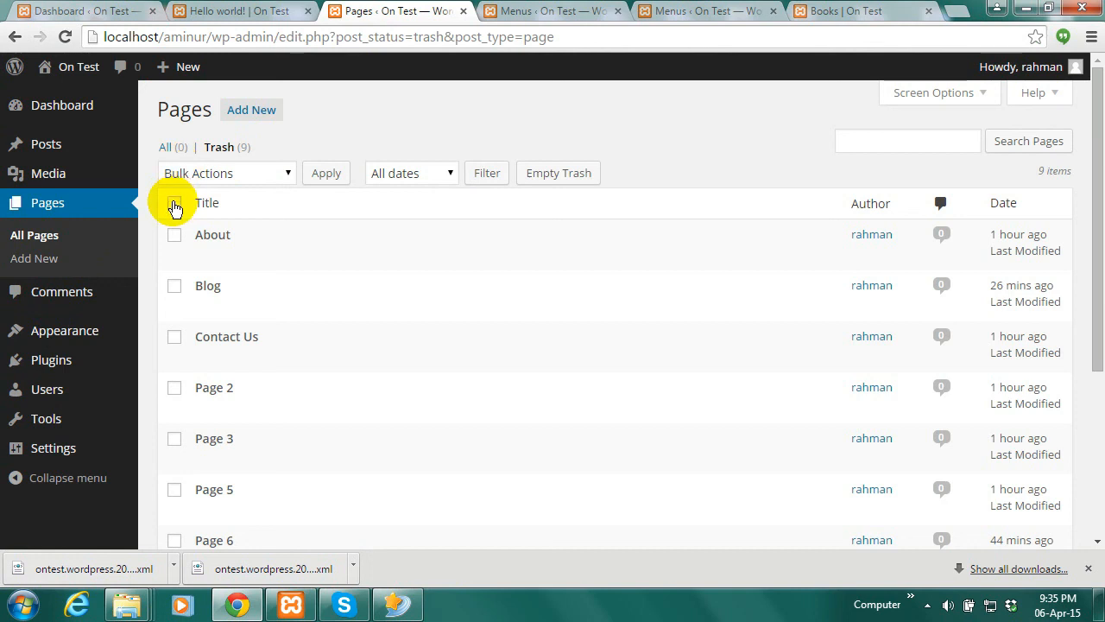
click(174, 203)
click(282, 177)
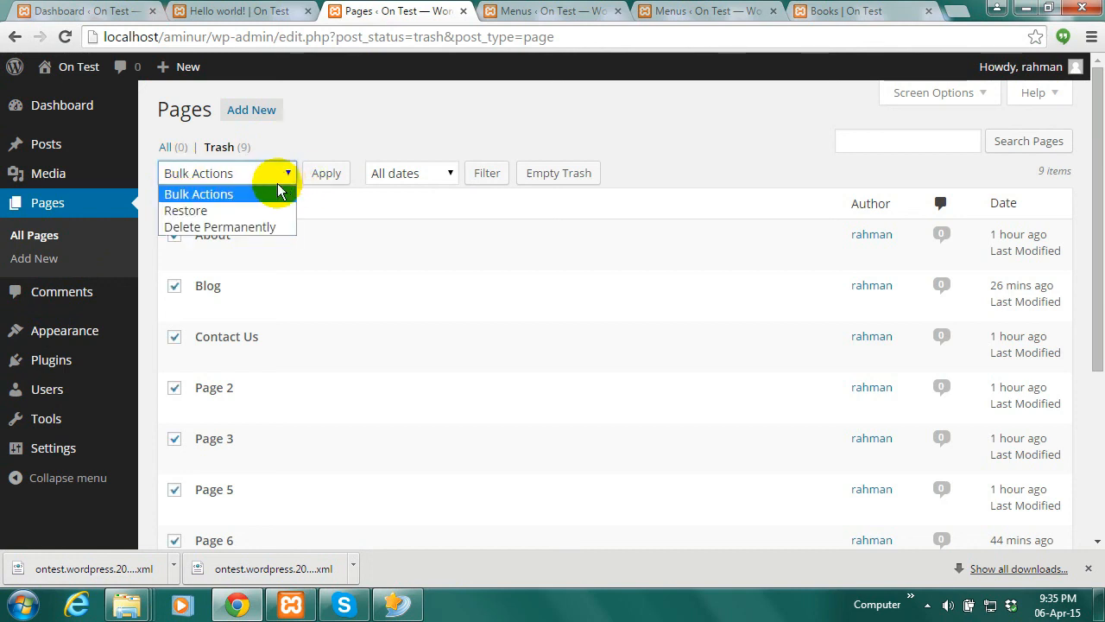
click(239, 228)
click(321, 175)
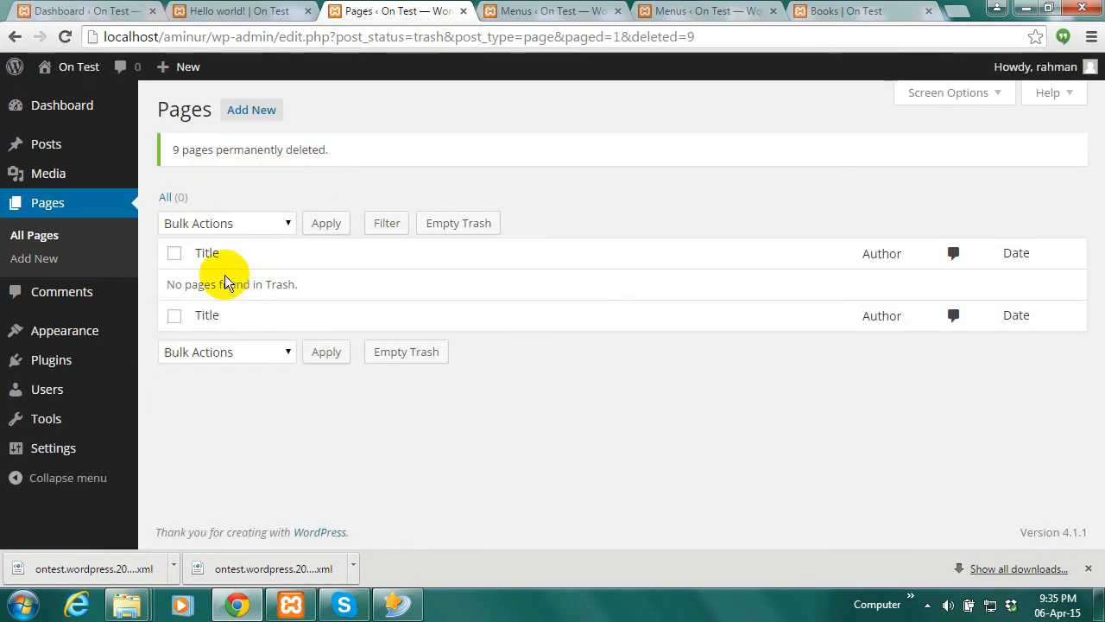
Go back to the full Pages list and look over the remaining entries
click(49, 210)
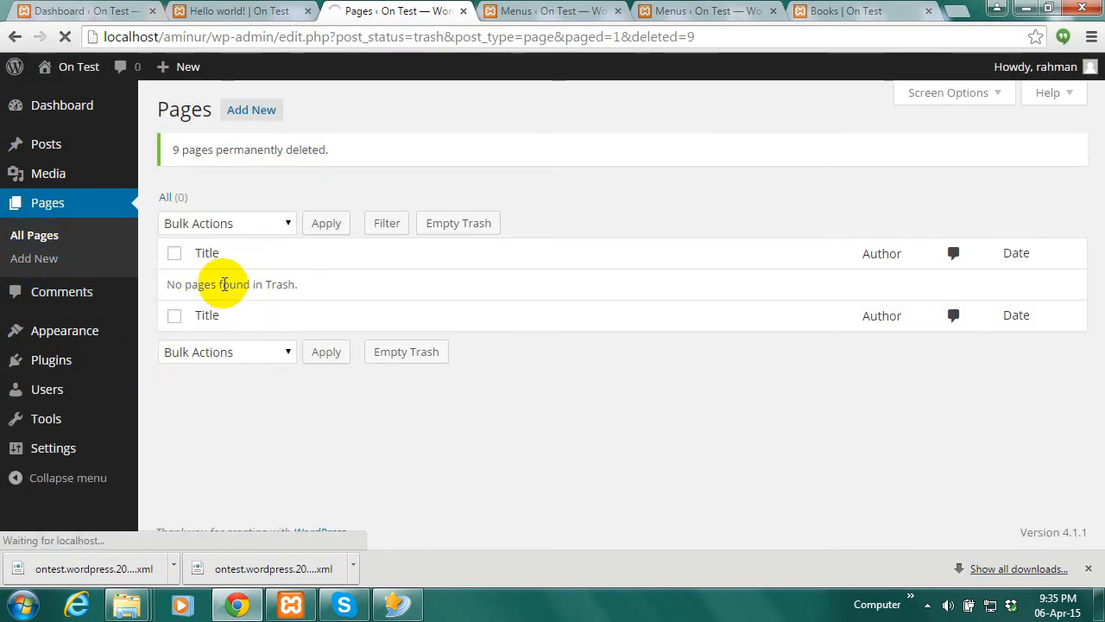
mouse_move(46, 150)
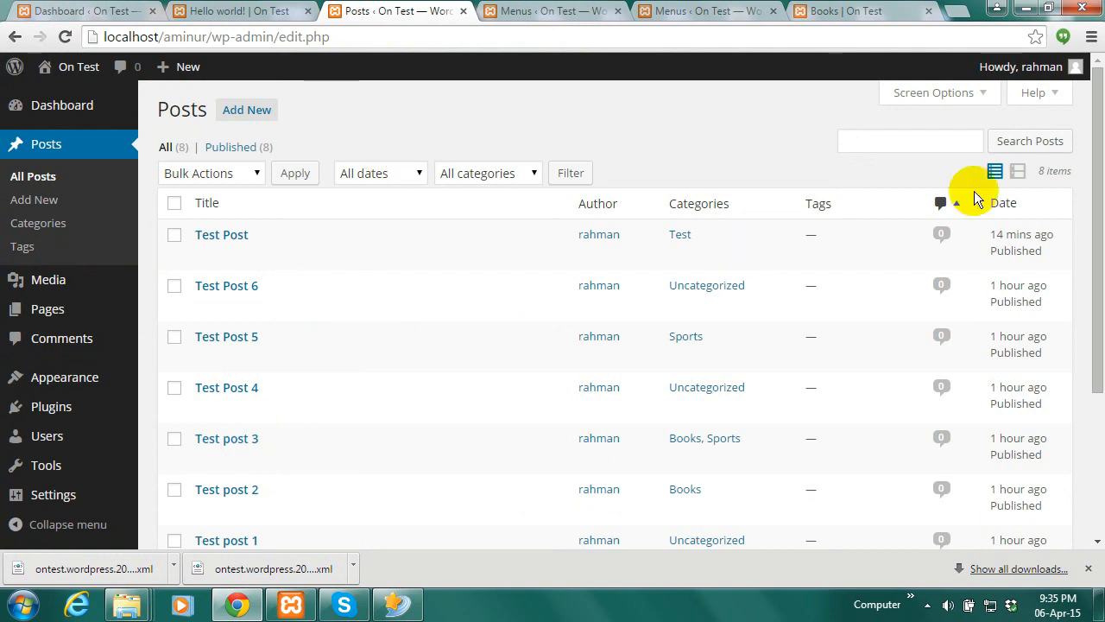
scroll(1101, 222, down, 3)
scroll(1086, 180, up, 3)
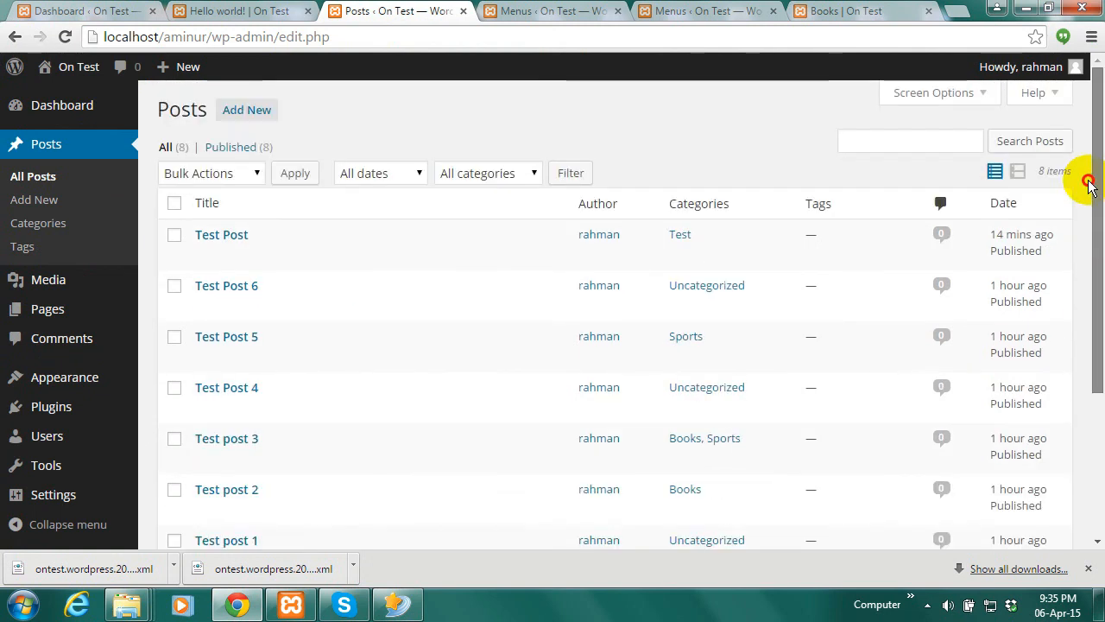
mouse_move(53, 494)
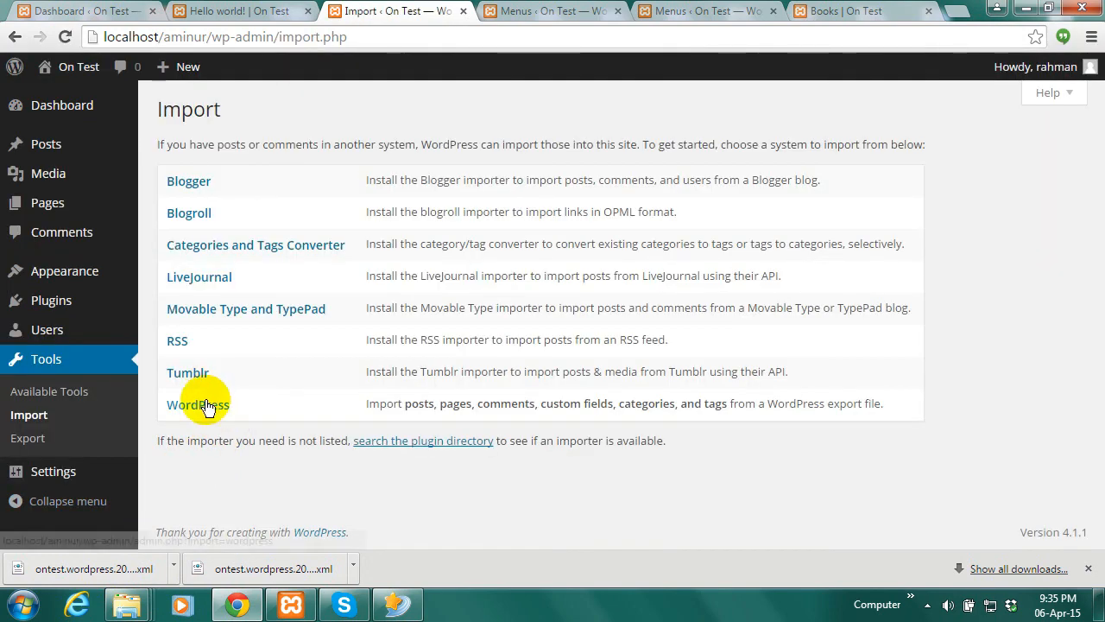
Choose ontest.wordpress.2015-04-06 (1).xml in the WordPress importer
click(206, 405)
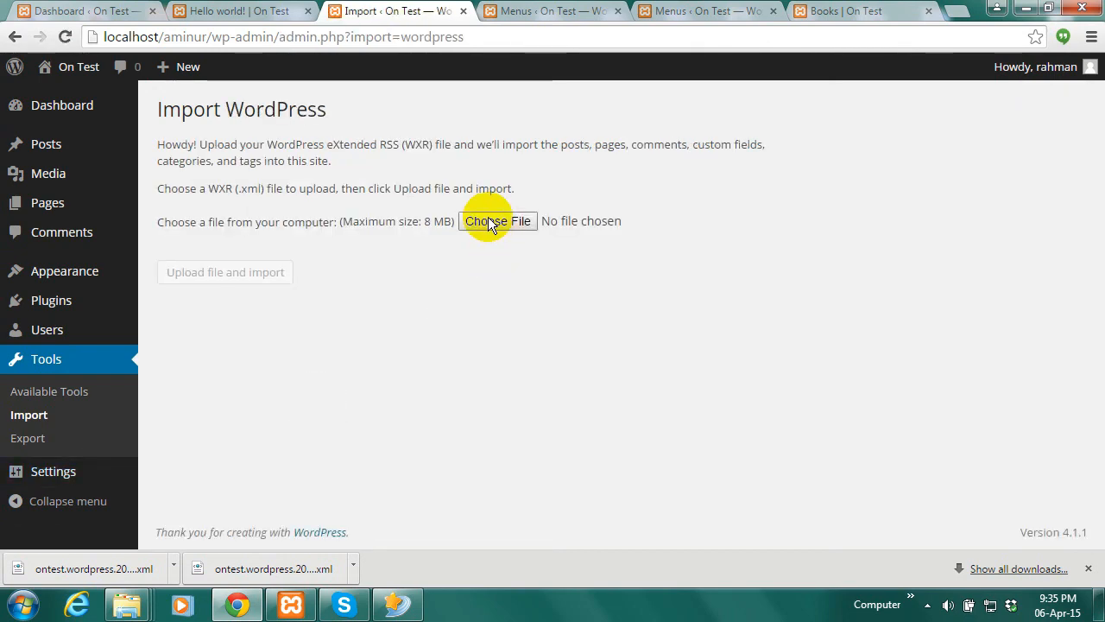
click(488, 221)
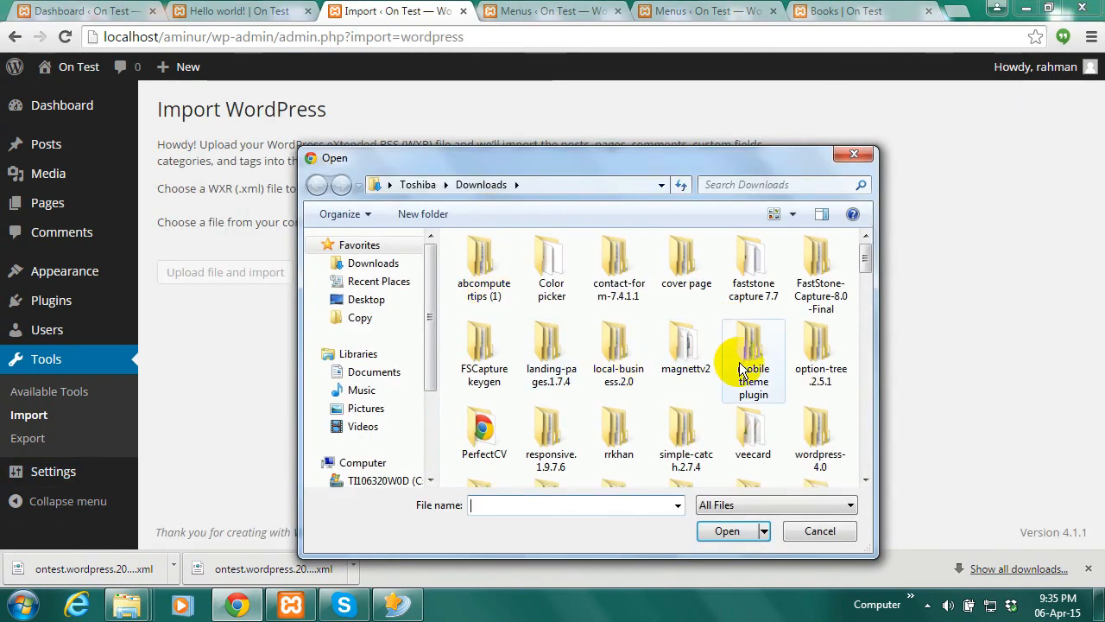
drag(861, 264, 863, 413)
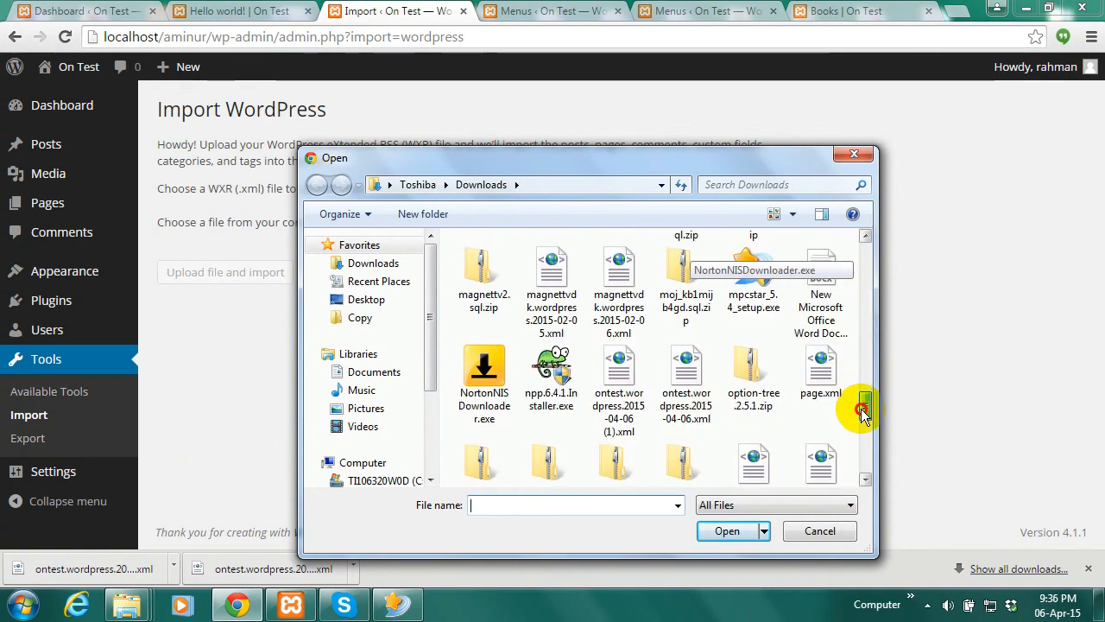
click(619, 413)
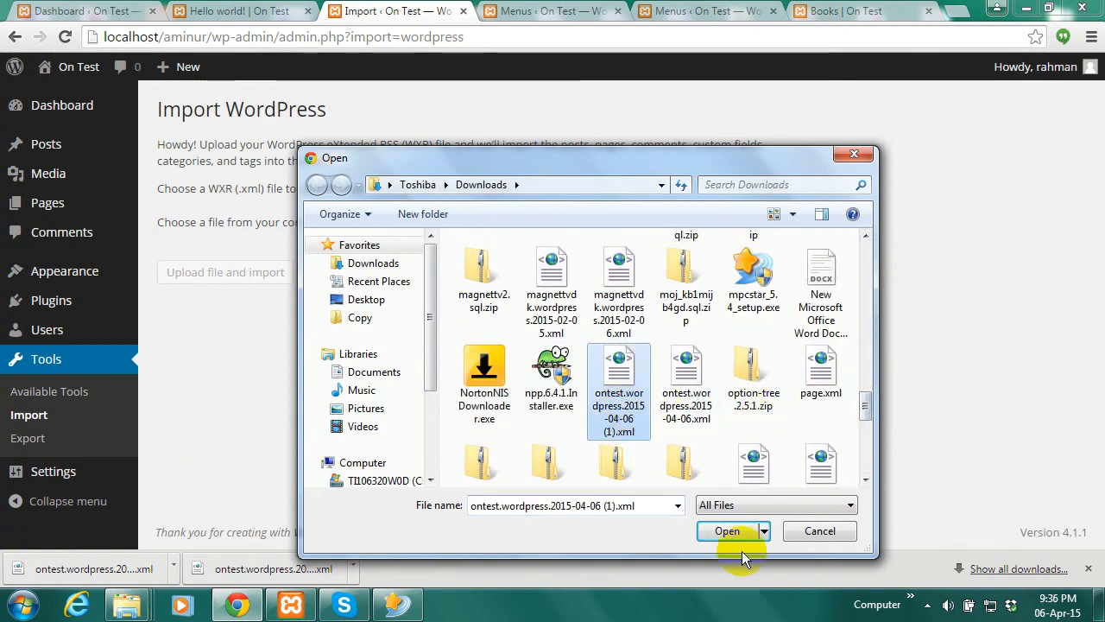
click(730, 533)
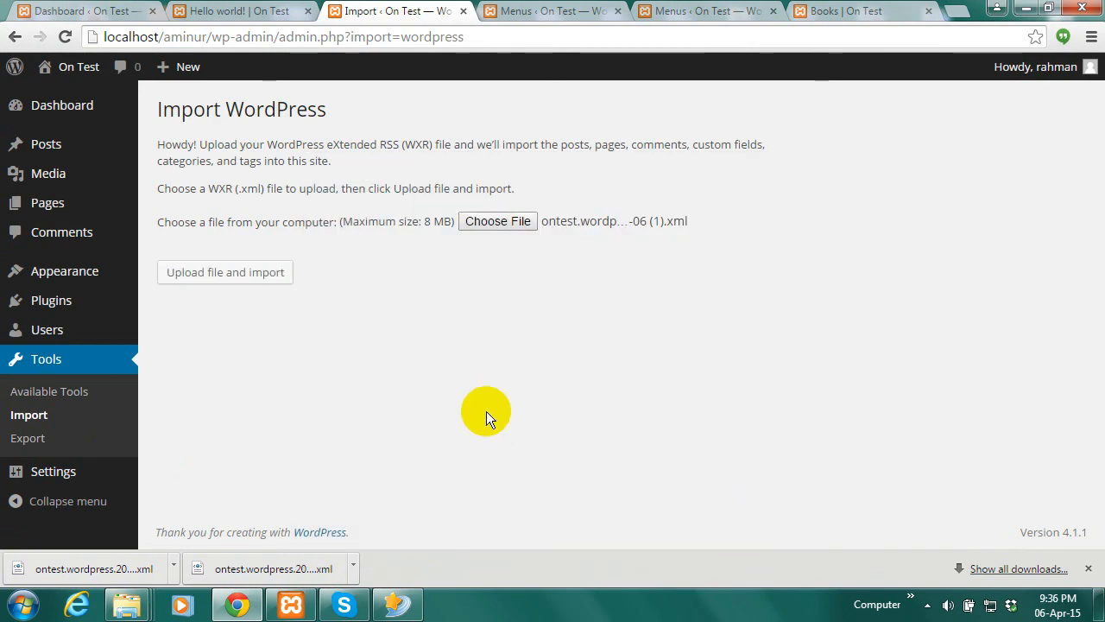
Upload it, assign posts to the existing user, include attachments and submit
click(242, 281)
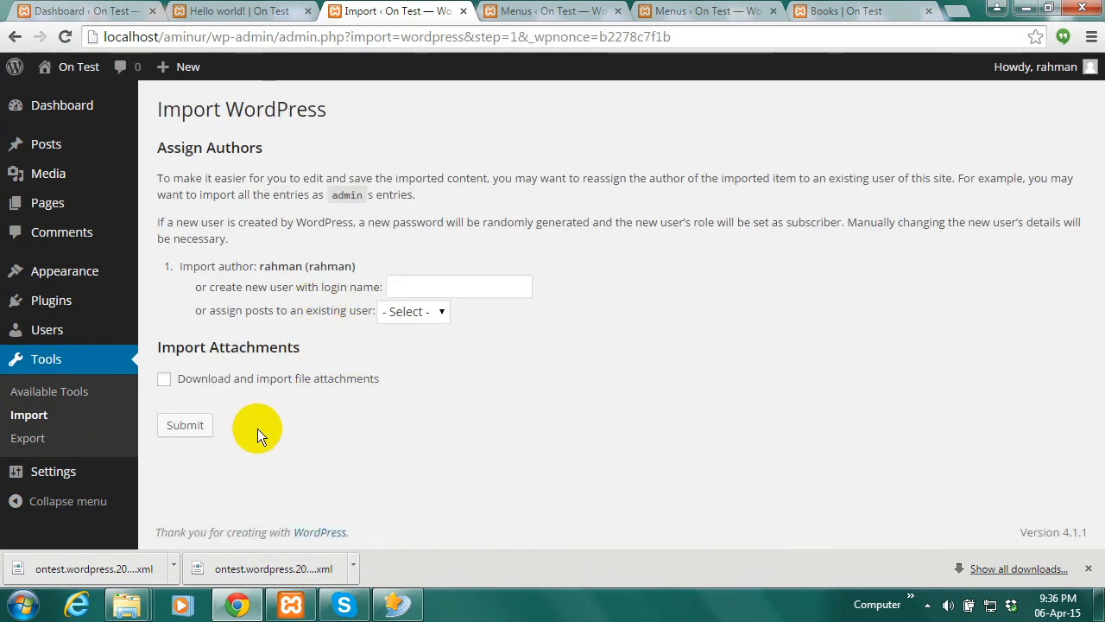
click(401, 348)
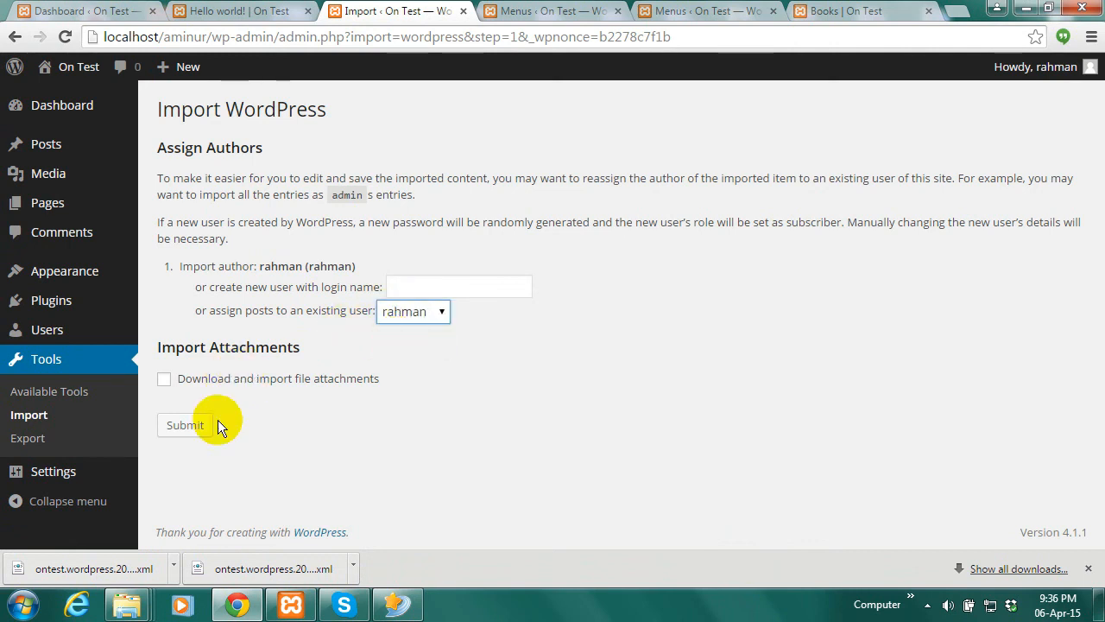
click(164, 379)
click(183, 428)
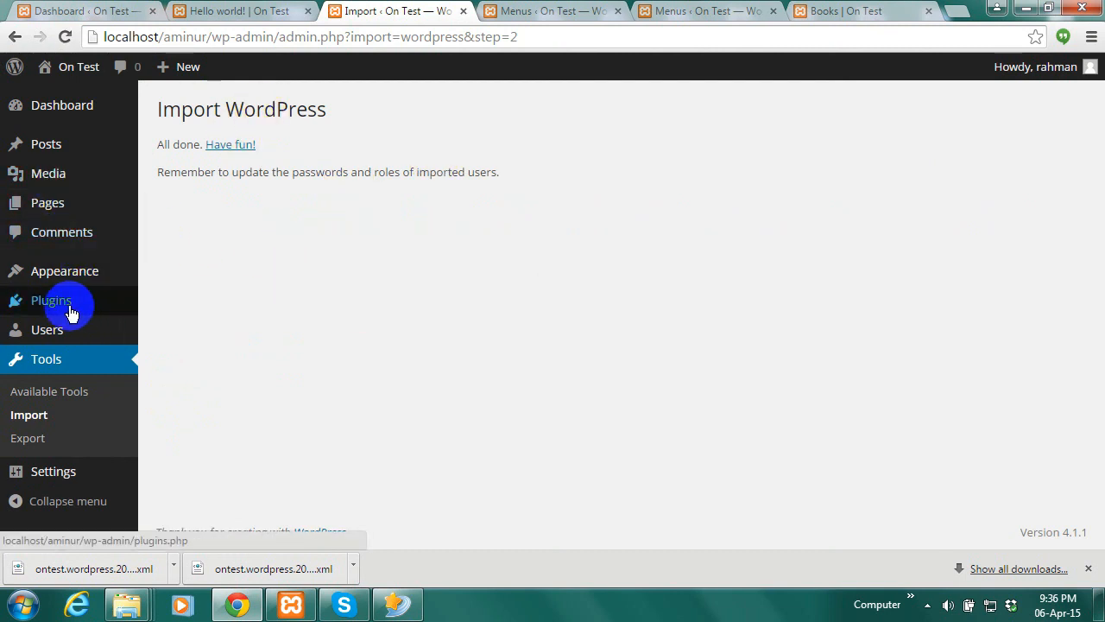
Check the nine restored pages in the Pages list, then return to the Menus tab
click(67, 210)
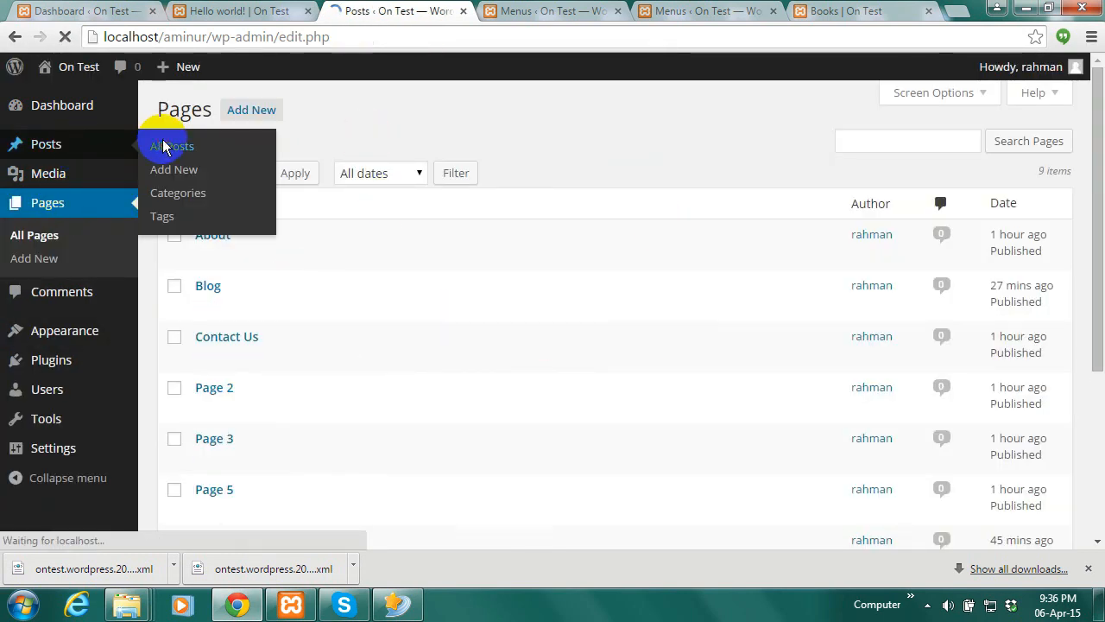
click(562, 12)
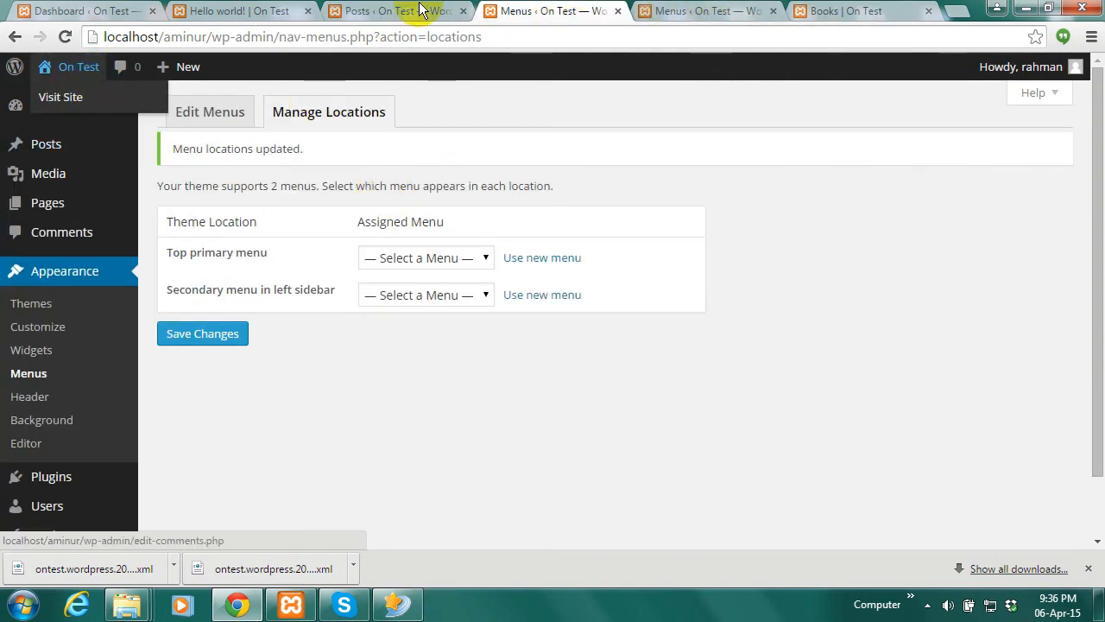
click(701, 11)
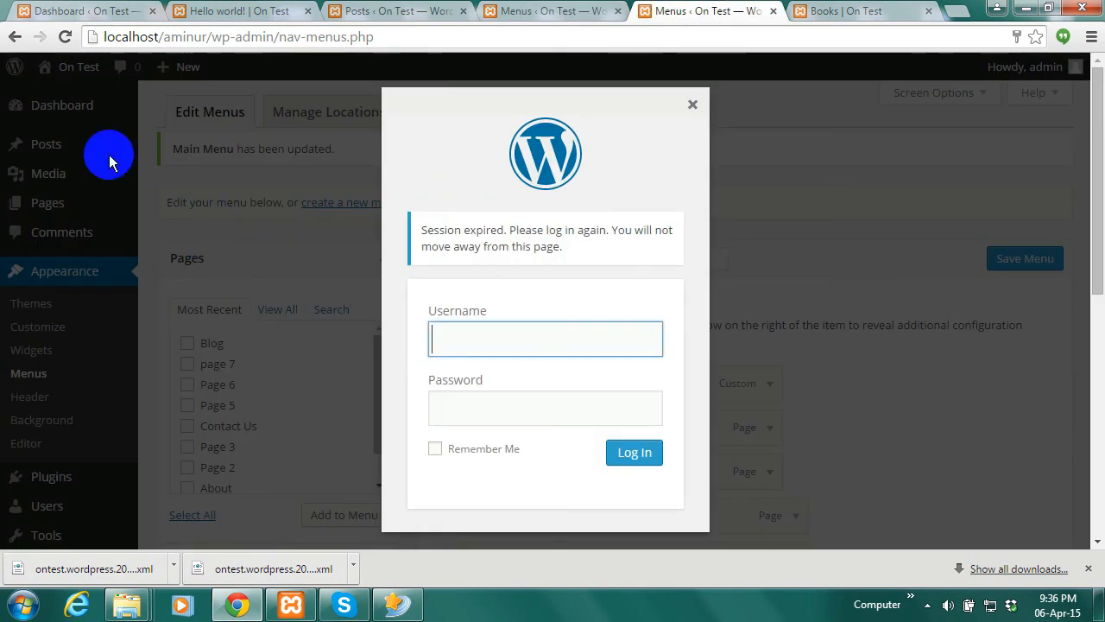
Change the address to localhost/aminur/ and confirm leaving the expired-session page
drag(383, 38, 212, 43)
key(BackSpace)
key(Return)
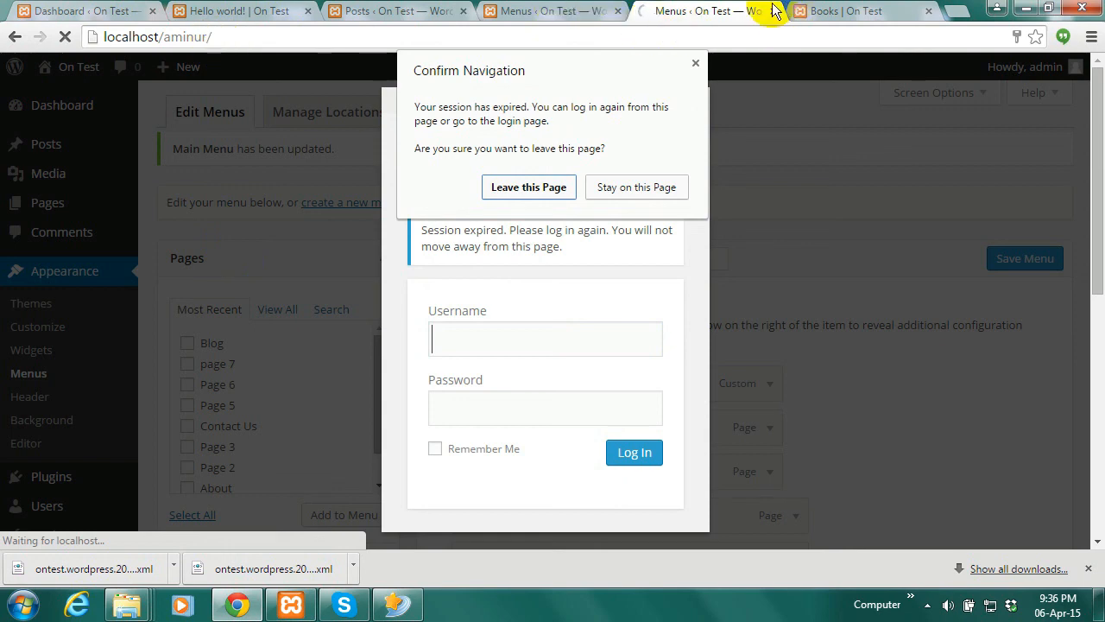
click(528, 187)
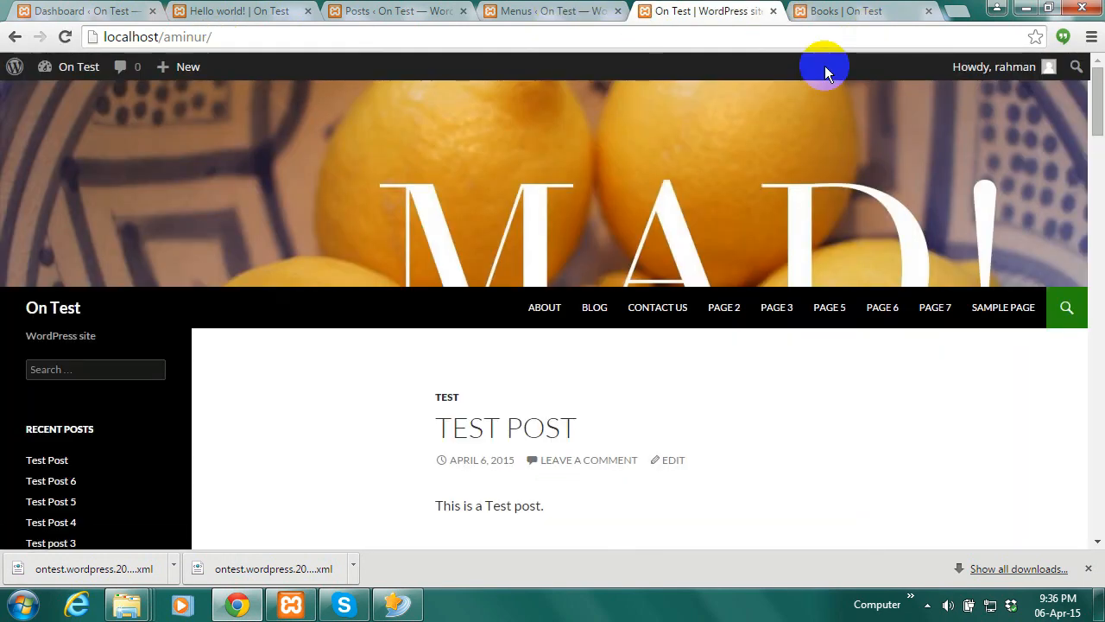
Close the Books tab, reload and scroll the front page, then return to the Posts tab
click(929, 11)
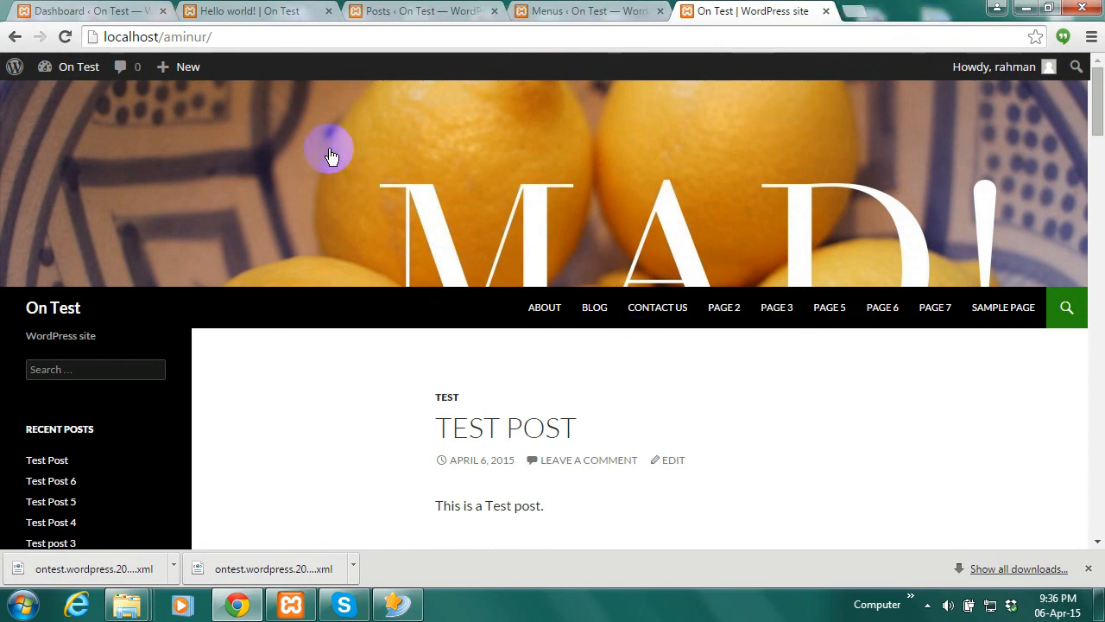
click(64, 36)
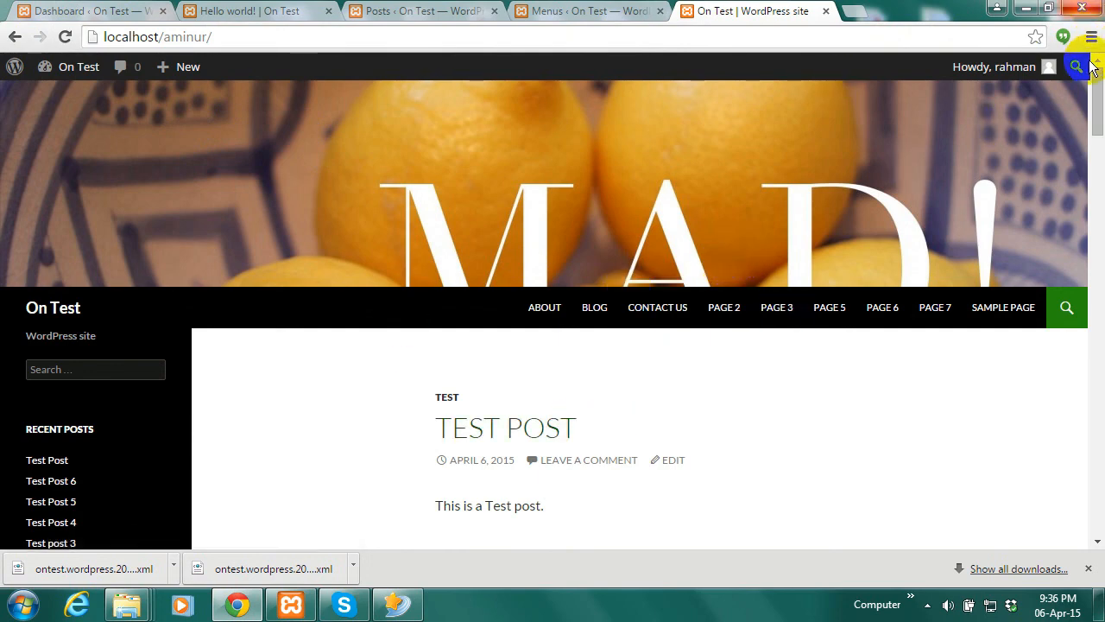
mouse_move(1101, 126)
mouse_down()
mouse_move(1100, 139)
mouse_move(1100, 123)
mouse_up()
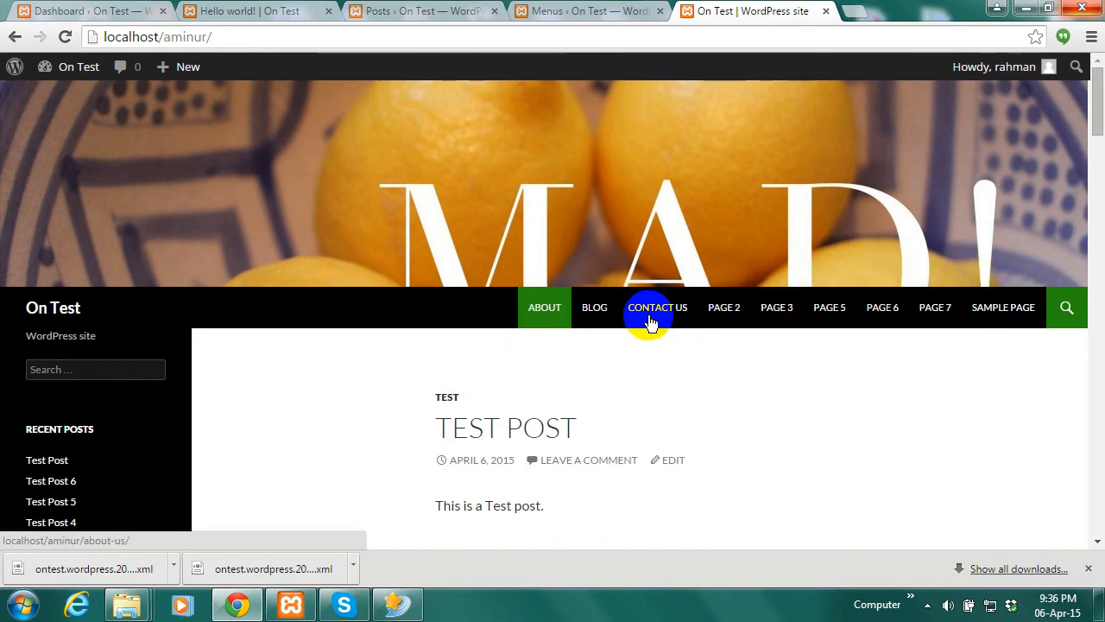
scroll(1058, 175, down, 3)
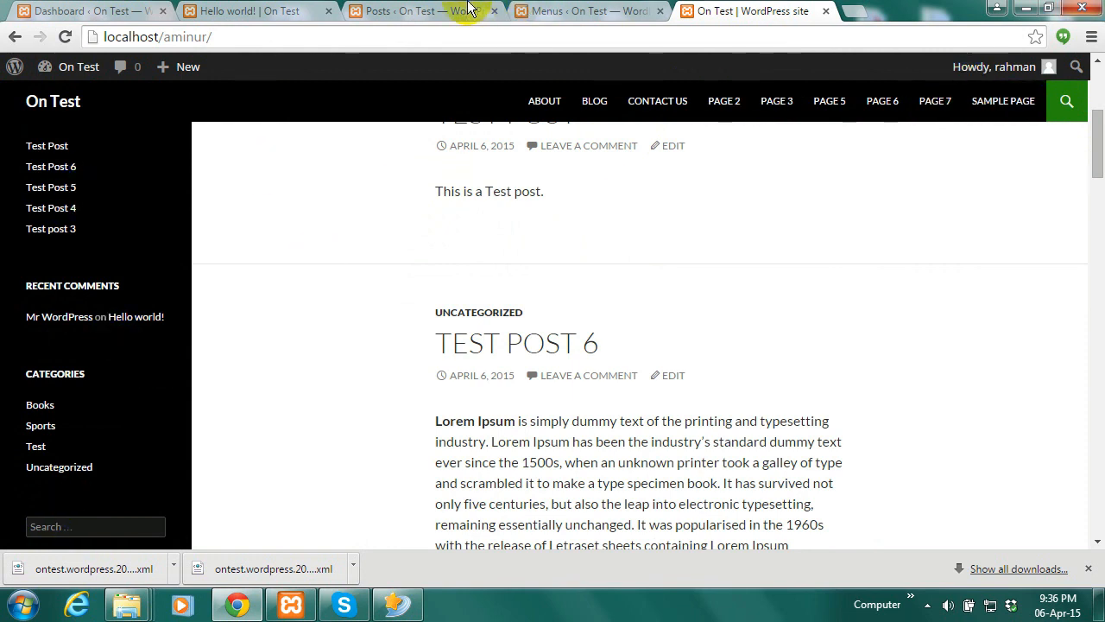
click(422, 9)
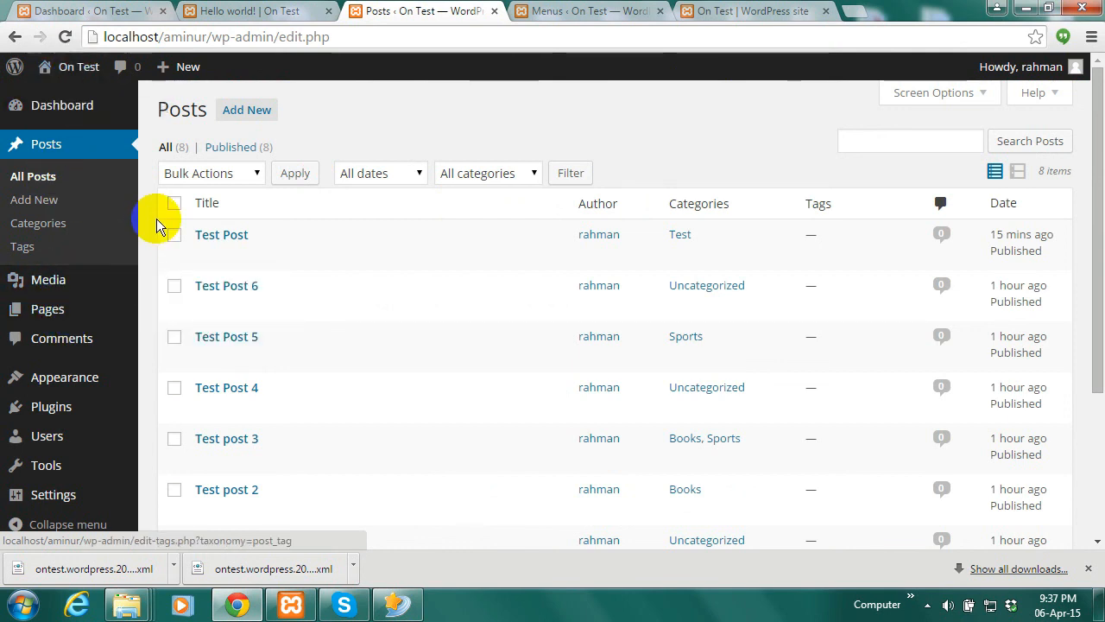
Set Main Menu as the Top primary menu location and save the change
scroll(130, 237, down, 1)
mouse_move(44, 385)
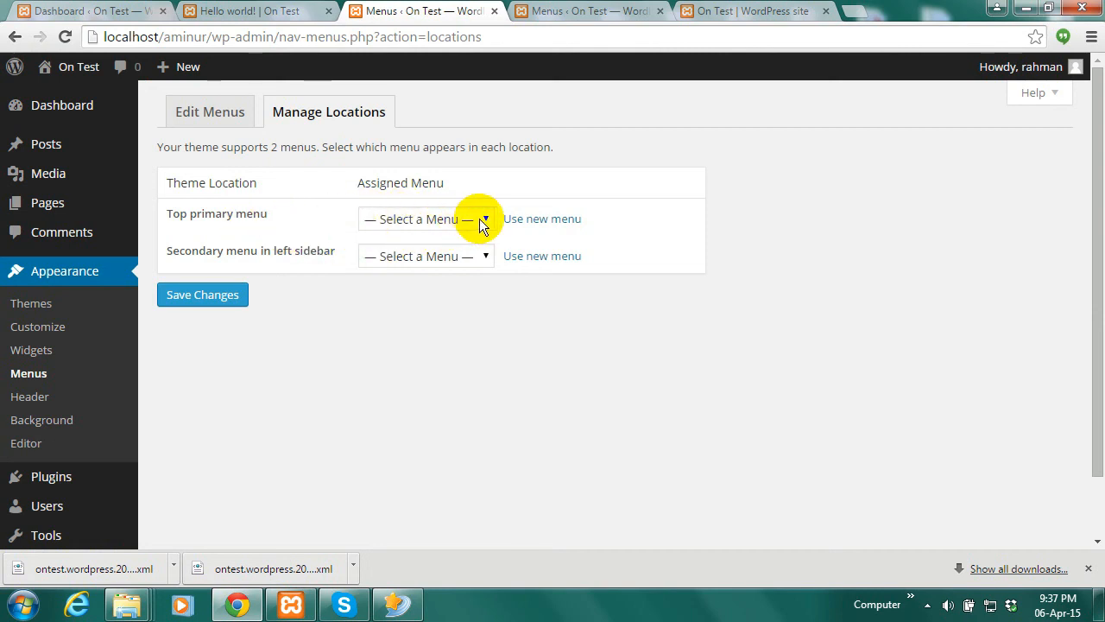
click(479, 219)
click(395, 259)
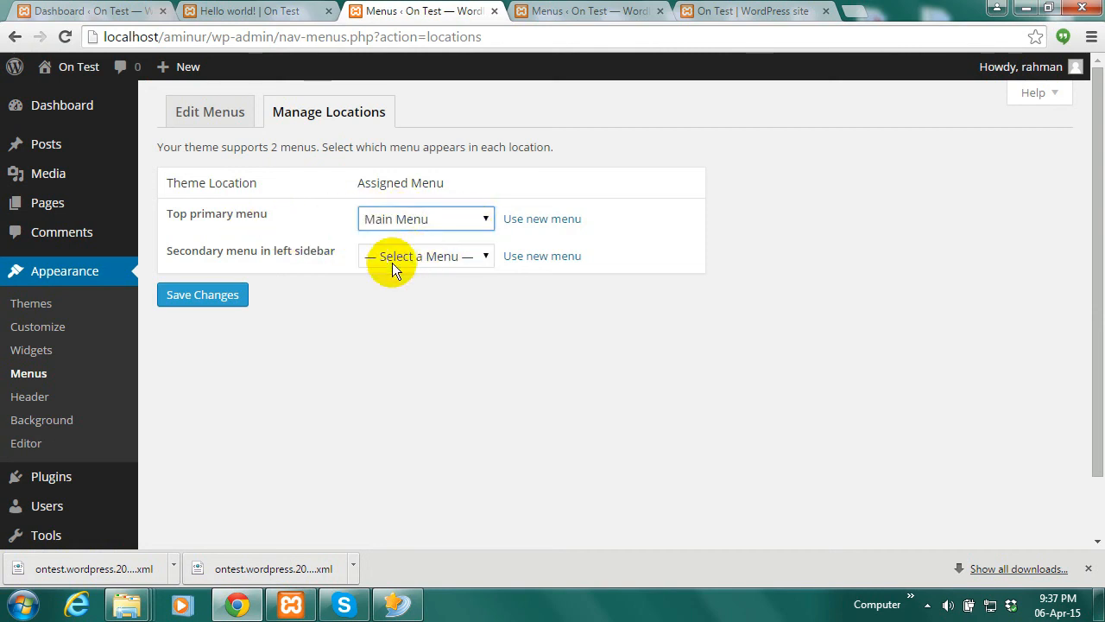
click(202, 296)
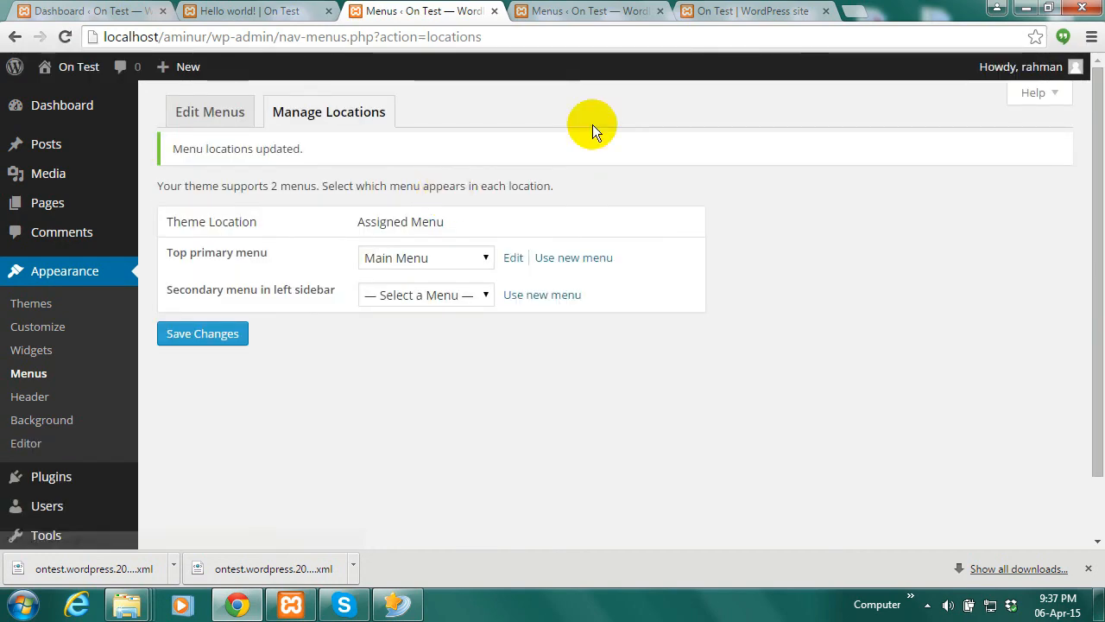
click(741, 10)
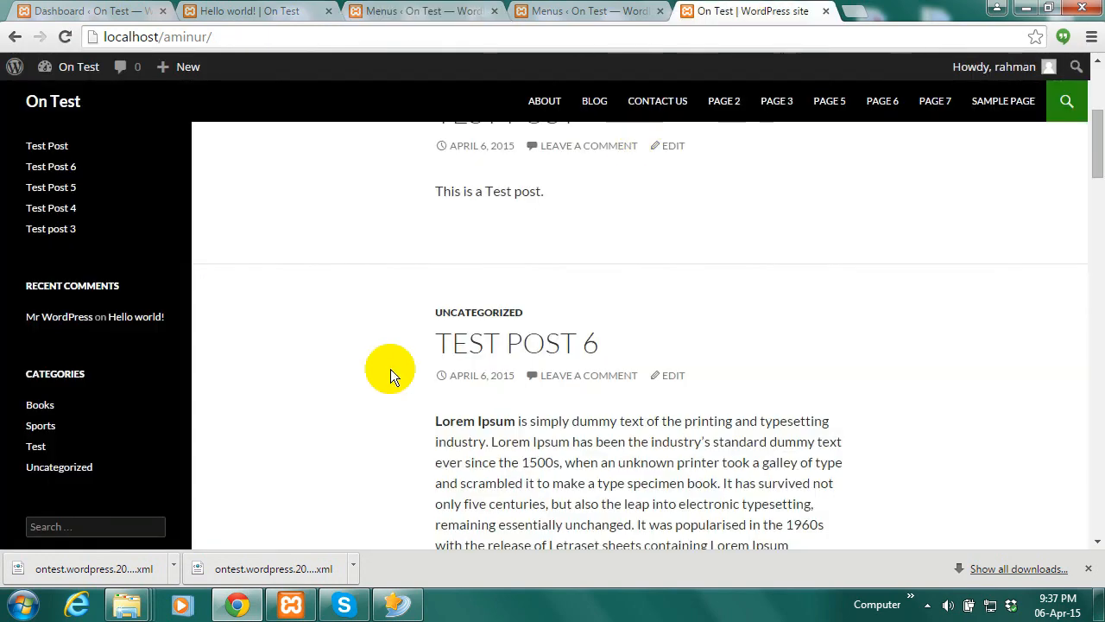
Reload the front page and check the HOME and BOOKS links in the top navigation
click(66, 36)
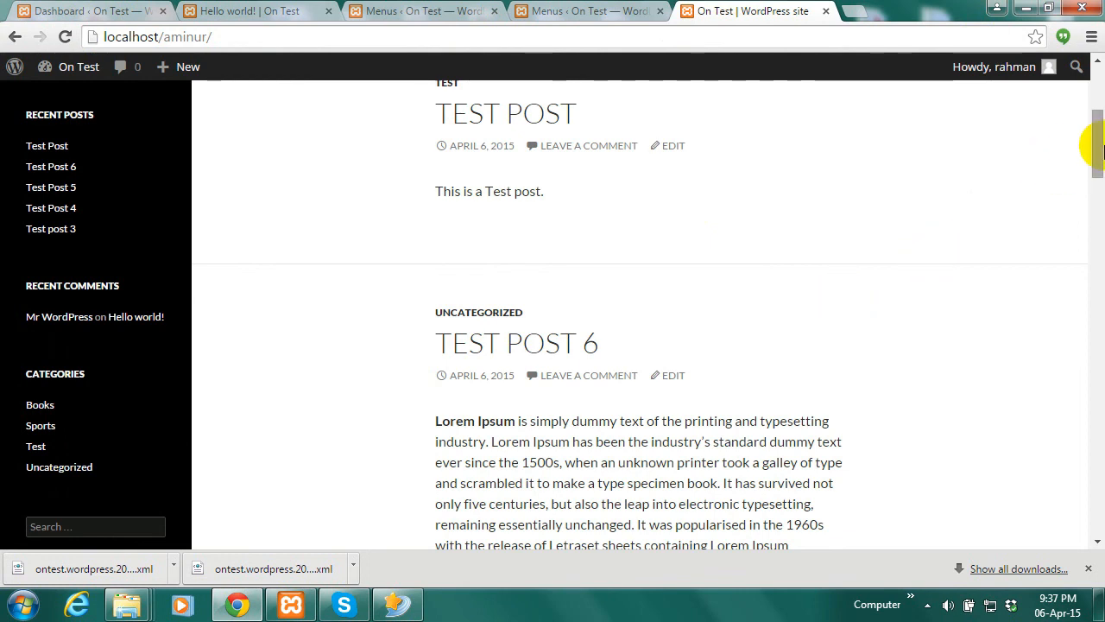
scroll(1095, 147, up, 4)
click(1017, 311)
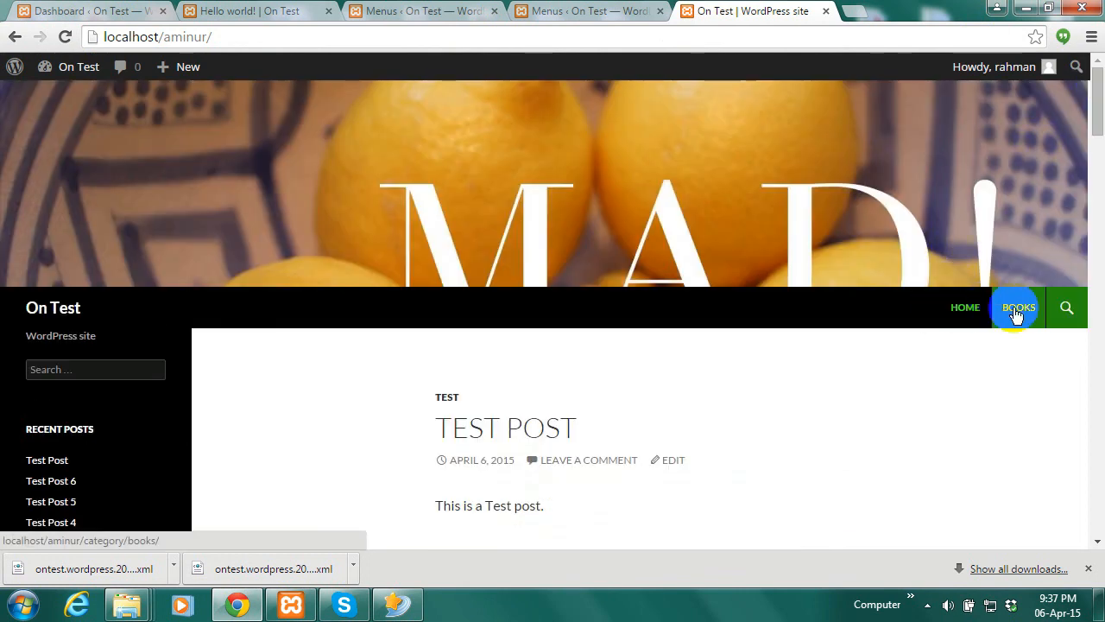